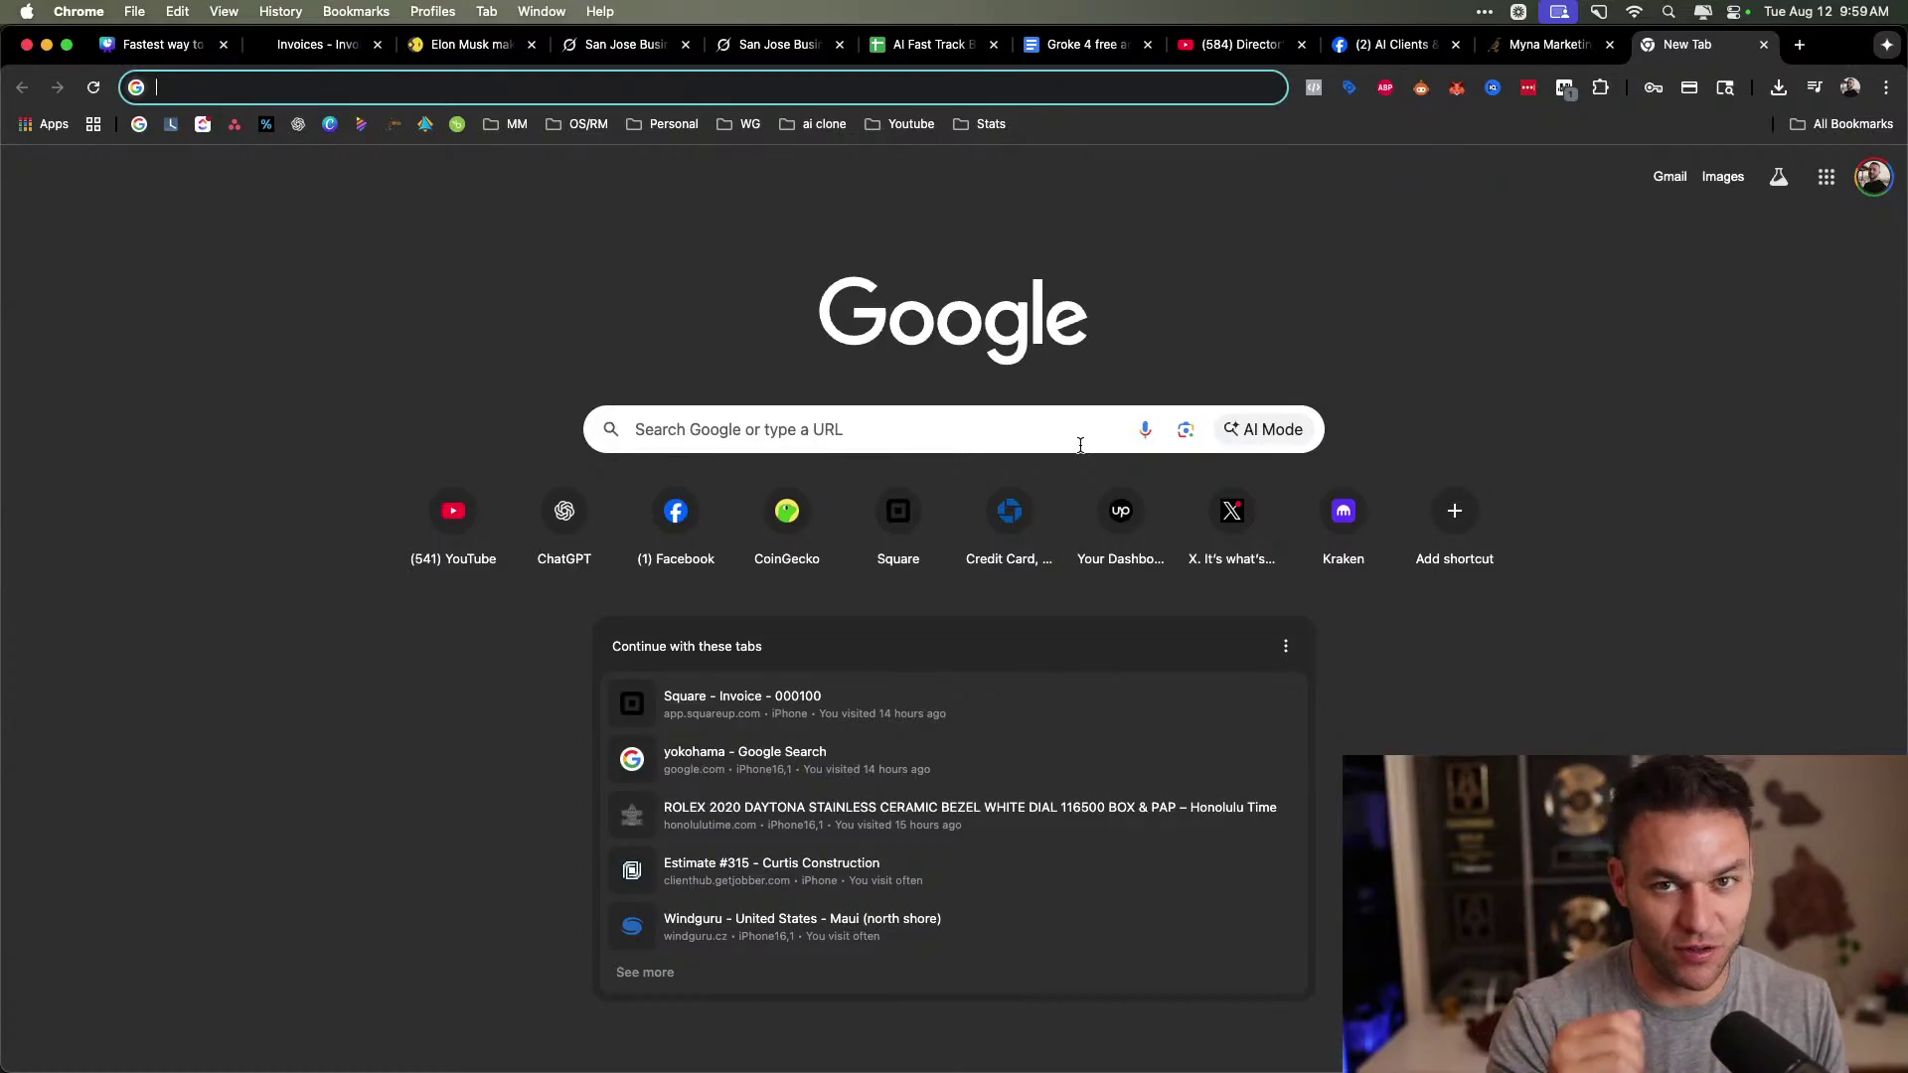
Search Google for "plumber san jose california".
type("plub")
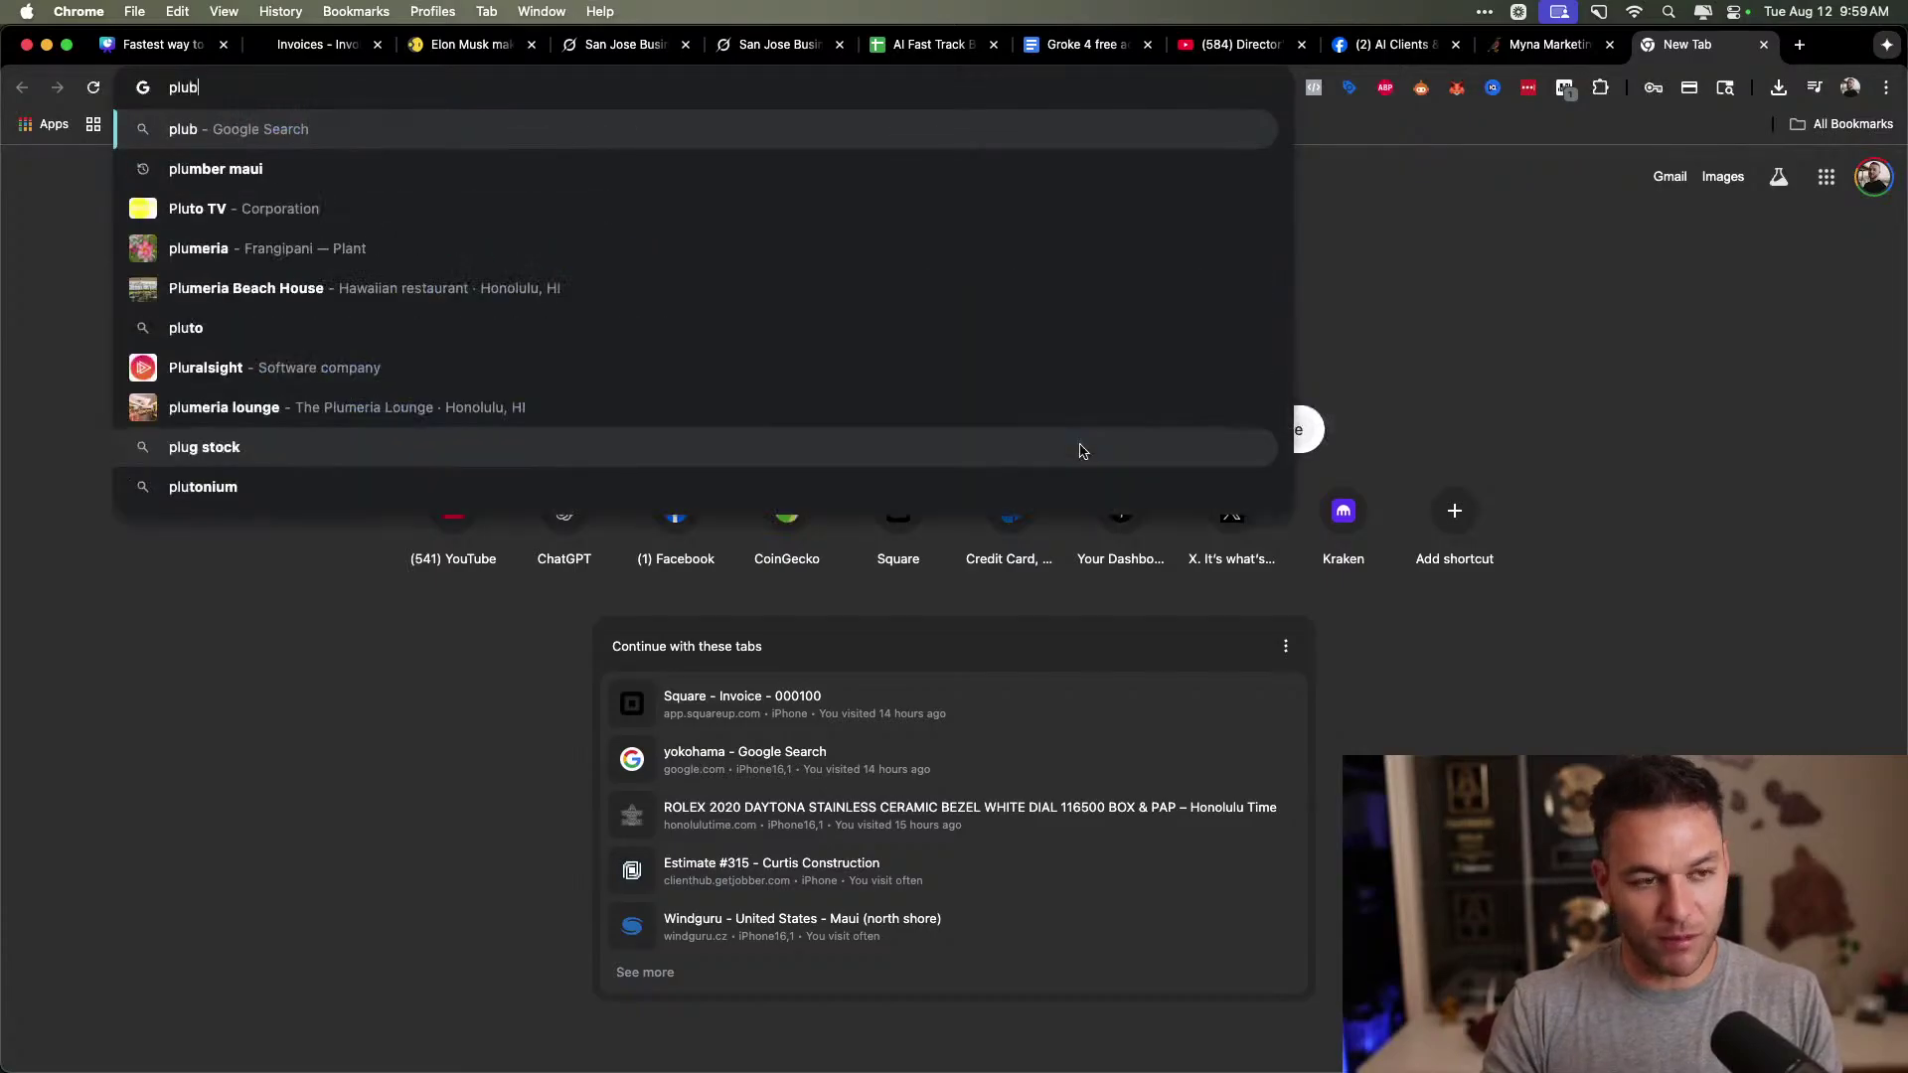
key("BackSpace")
type("mber san jose ")
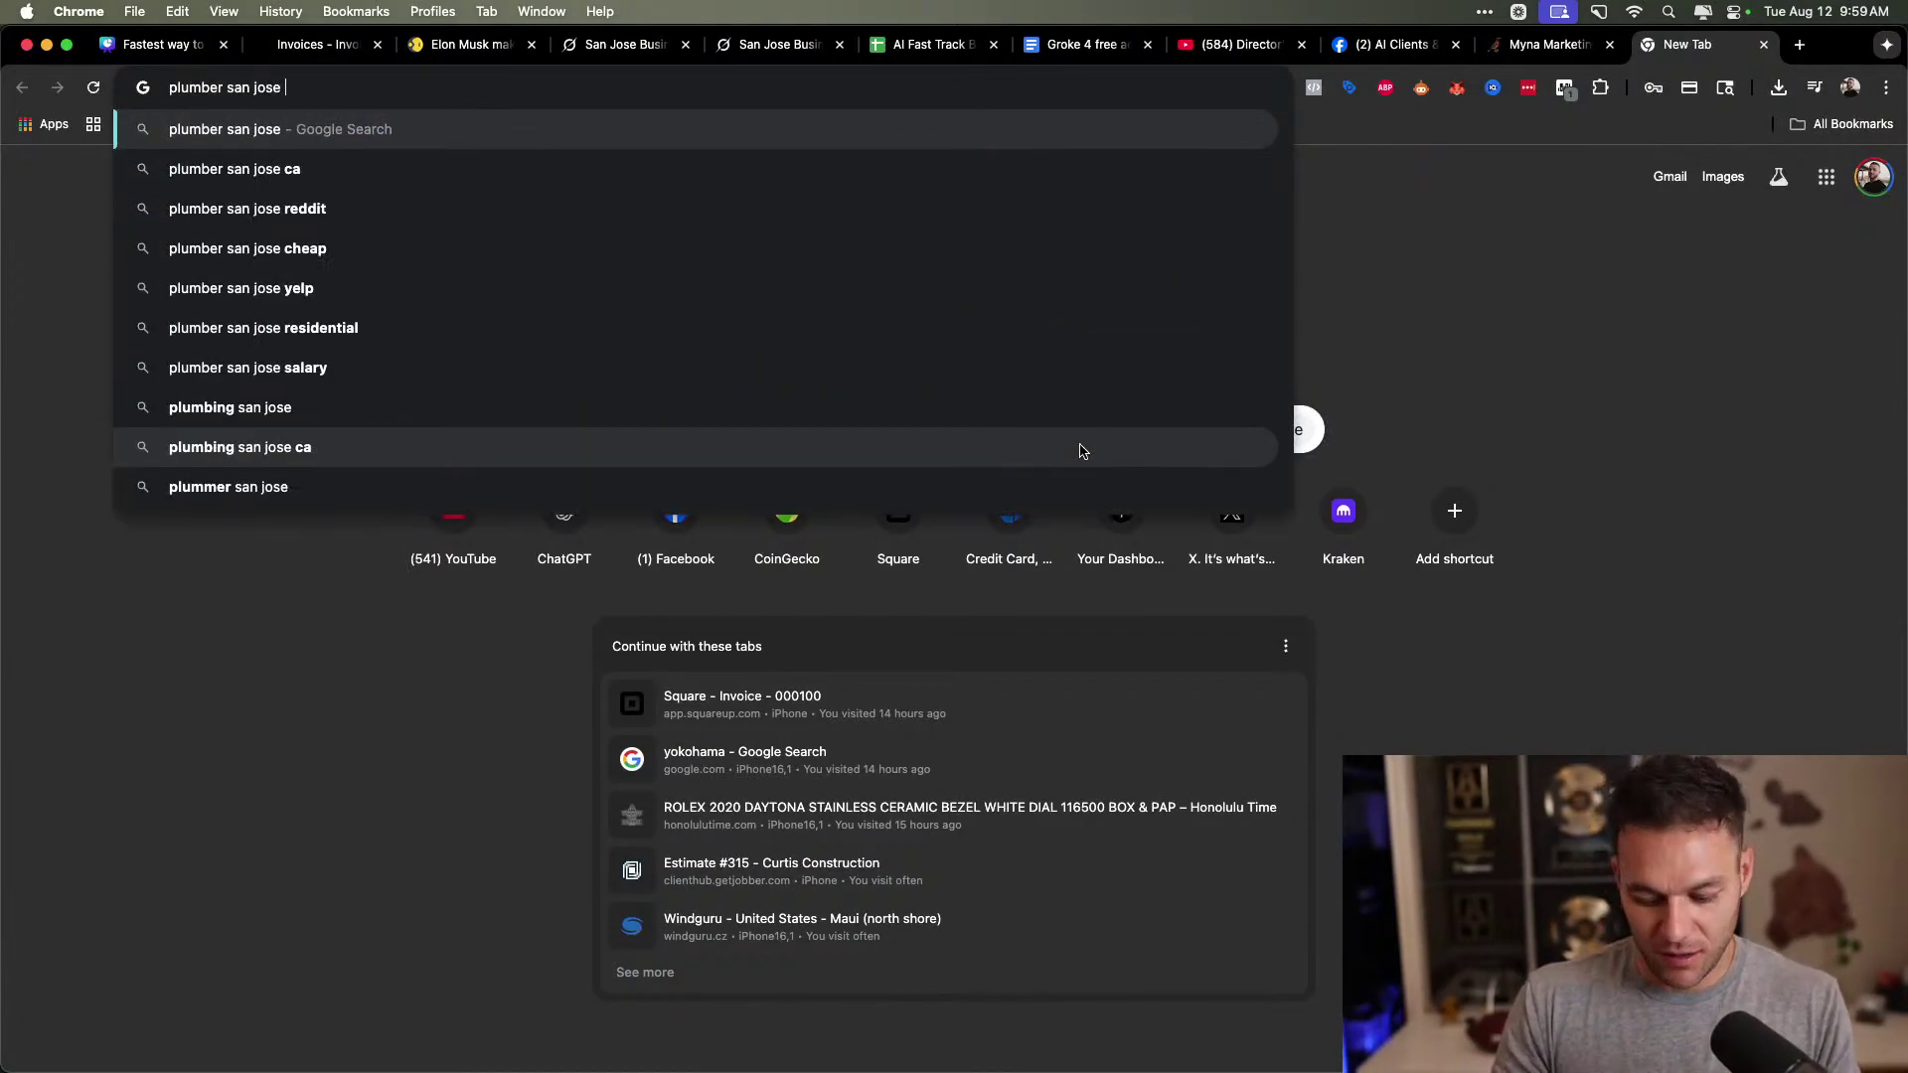
type("california")
key("Return")
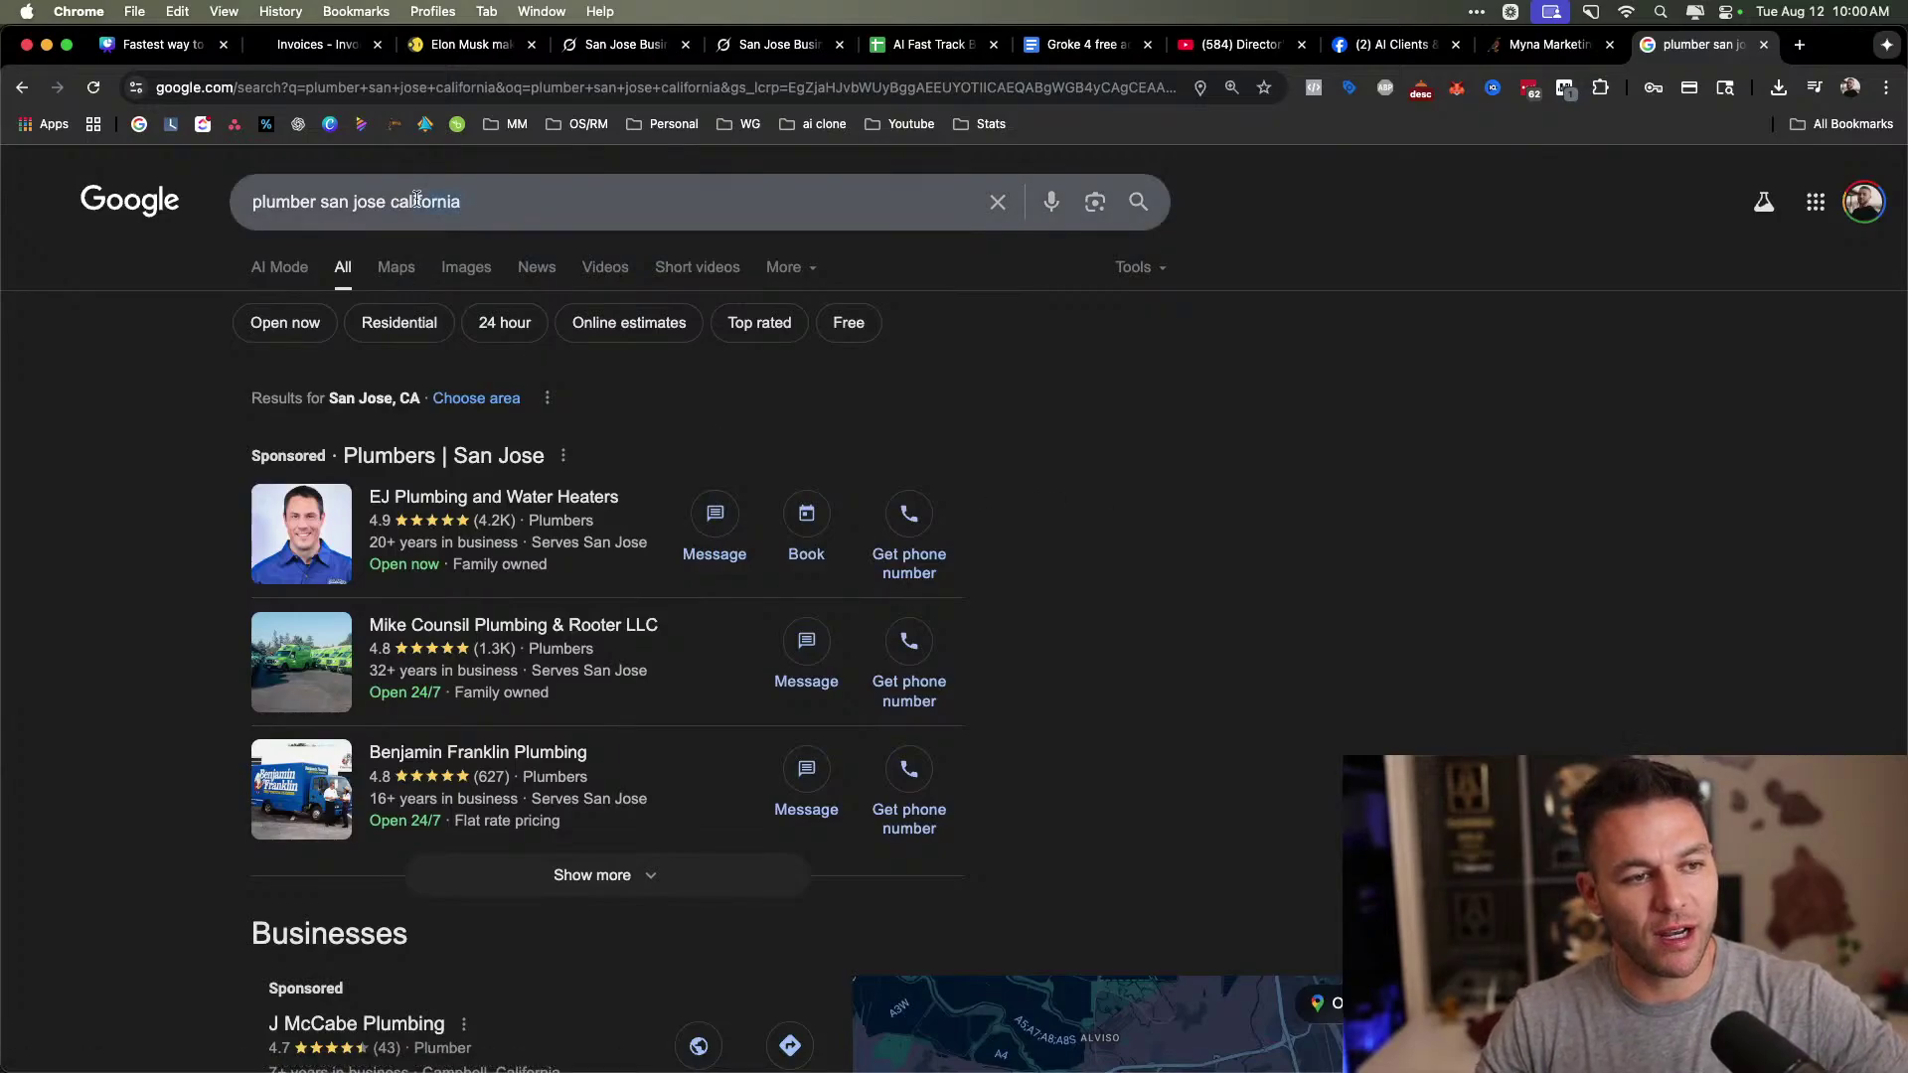
Examine the sponsored plumbers, the local business listings and the map of plumbers around San Jose in the search results.
left_click_drag(289, 202, 470, 208)
left_click(1439, 267)
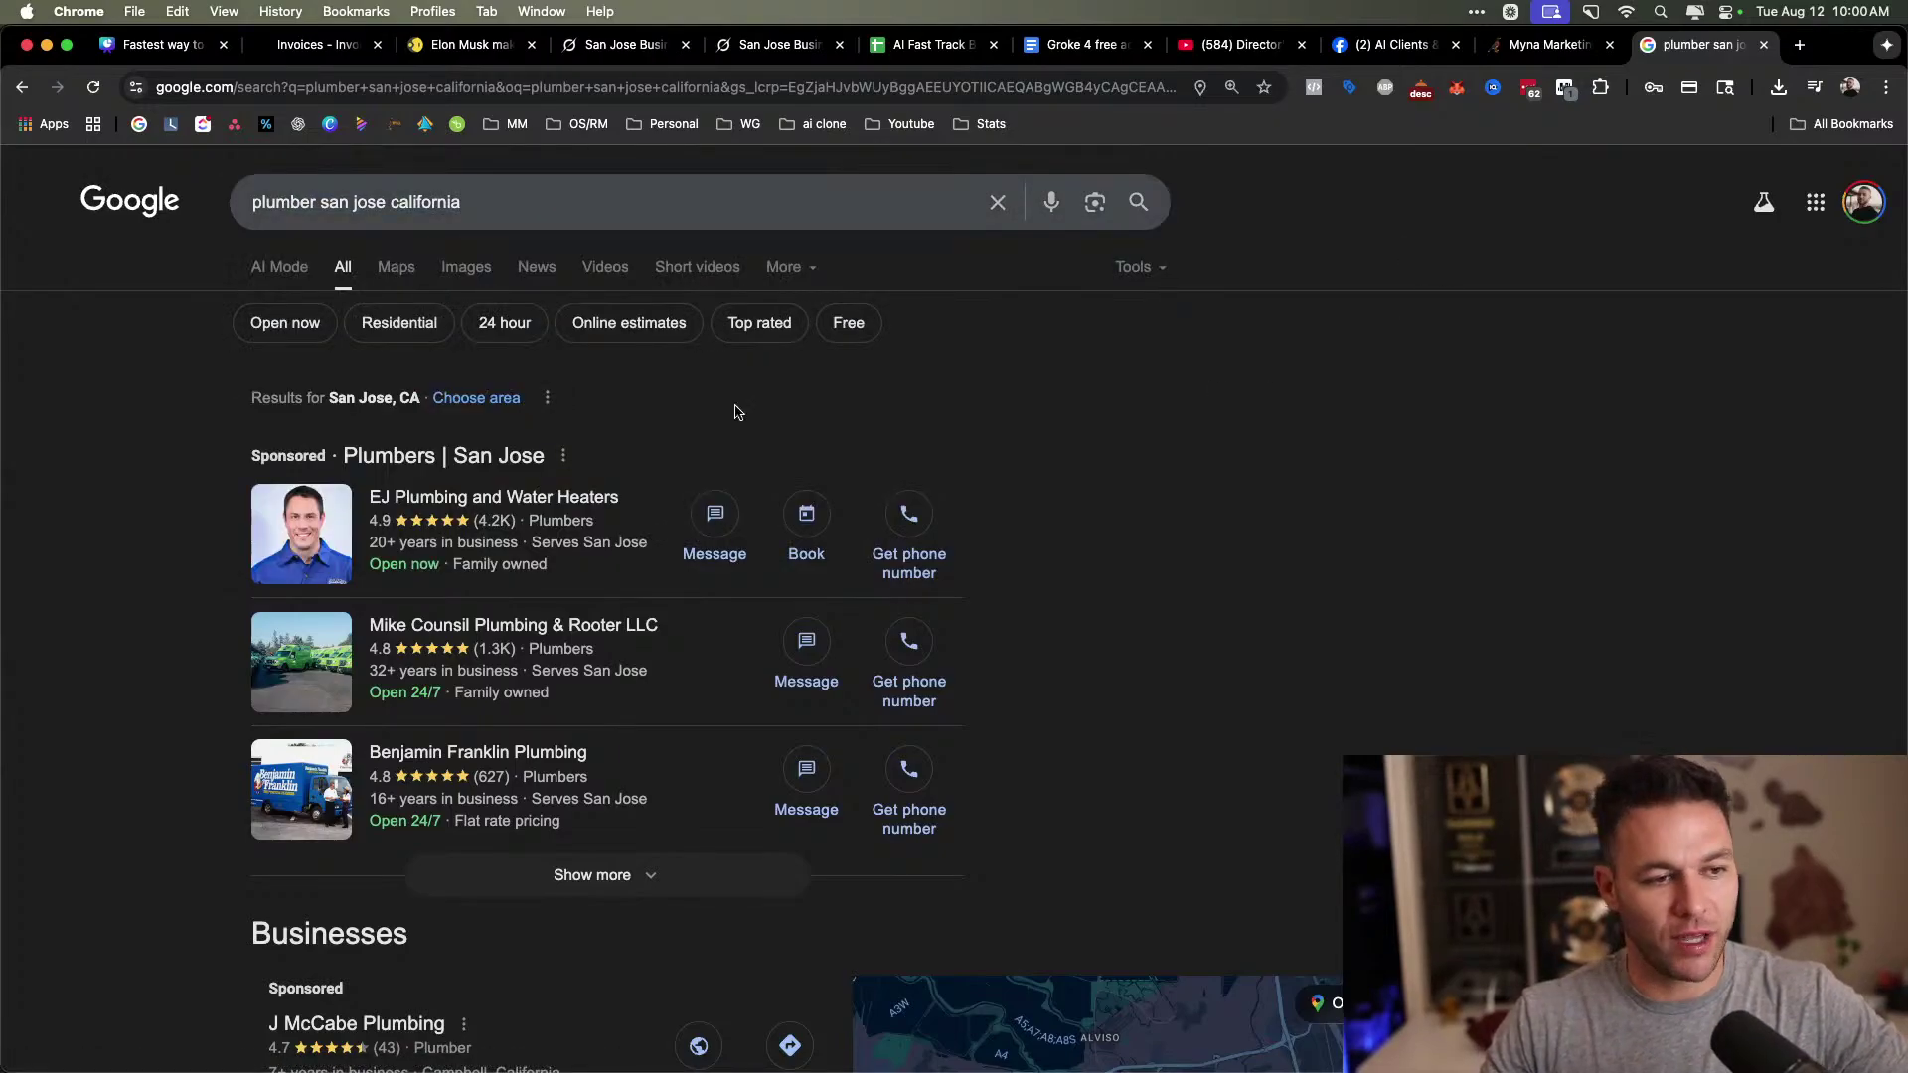
scroll(575, 424, "down", 1)
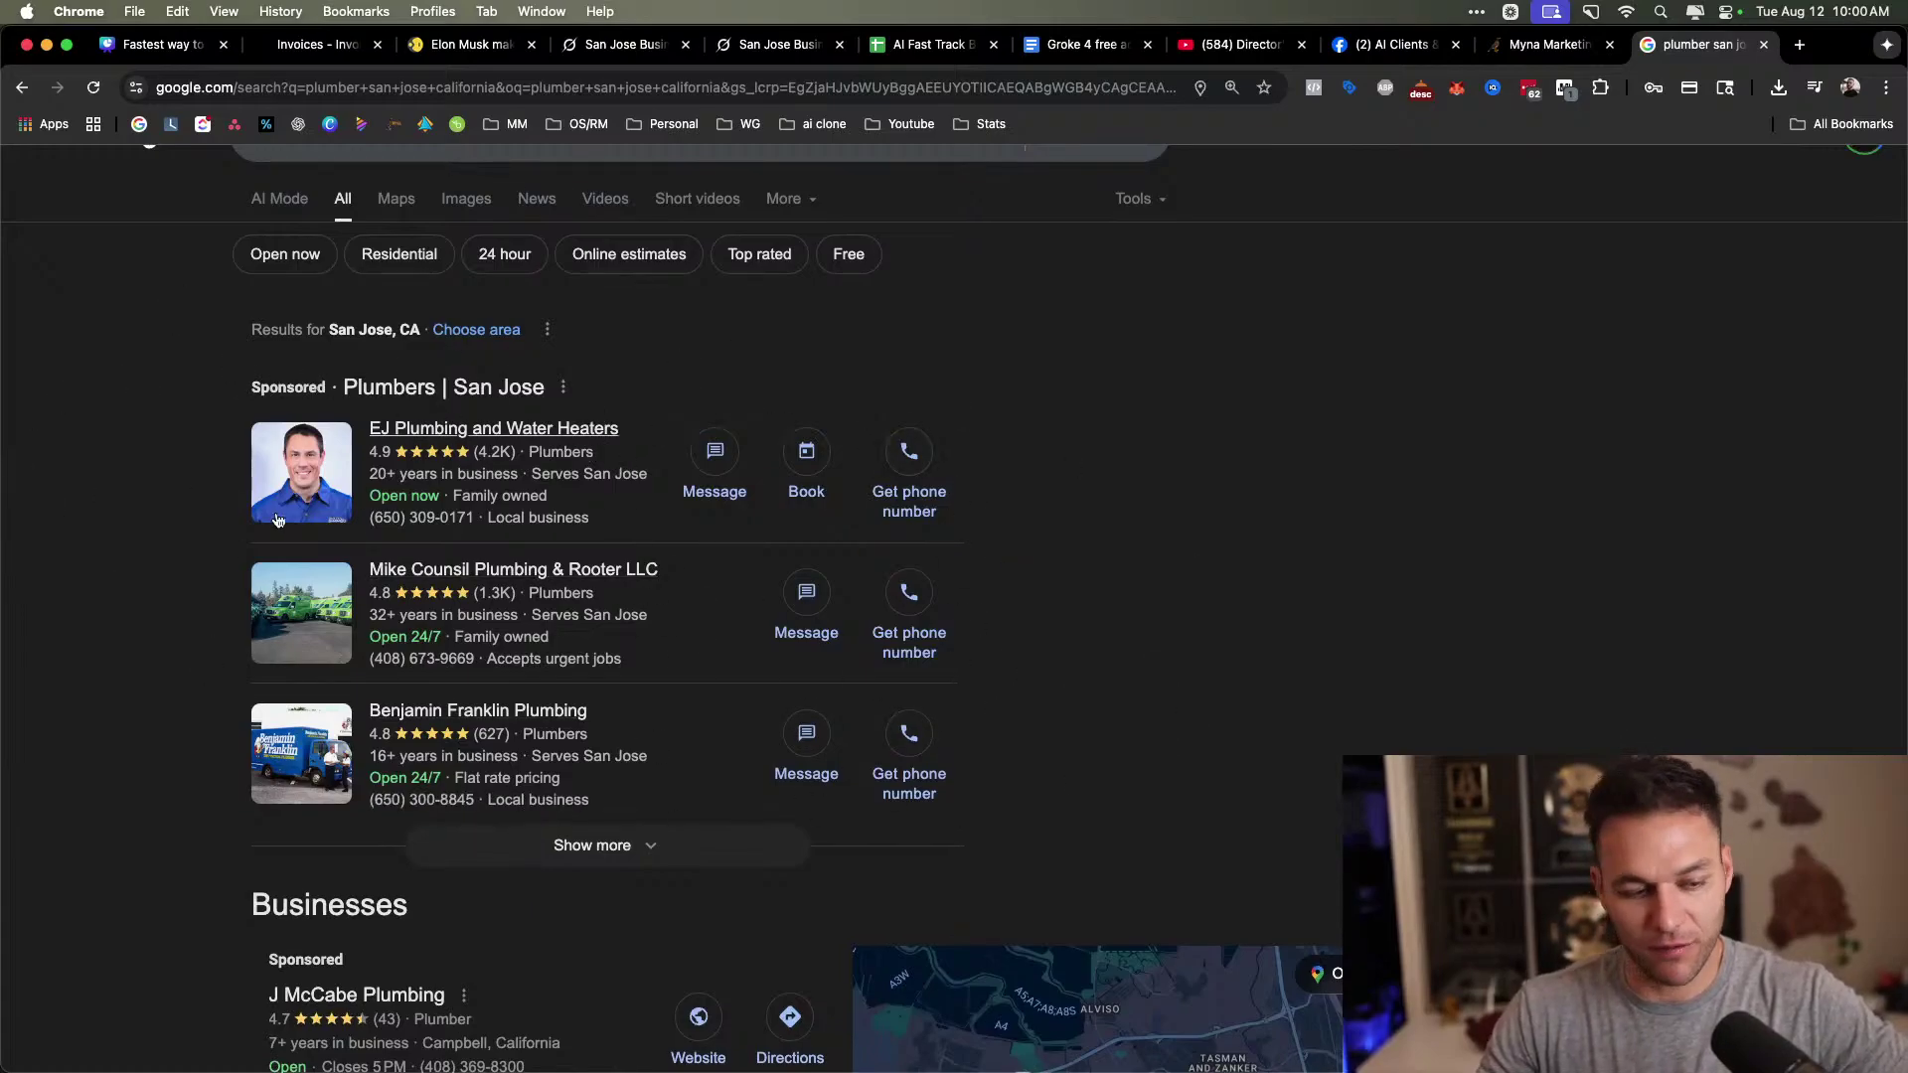
scroll(277, 520, "down", 7)
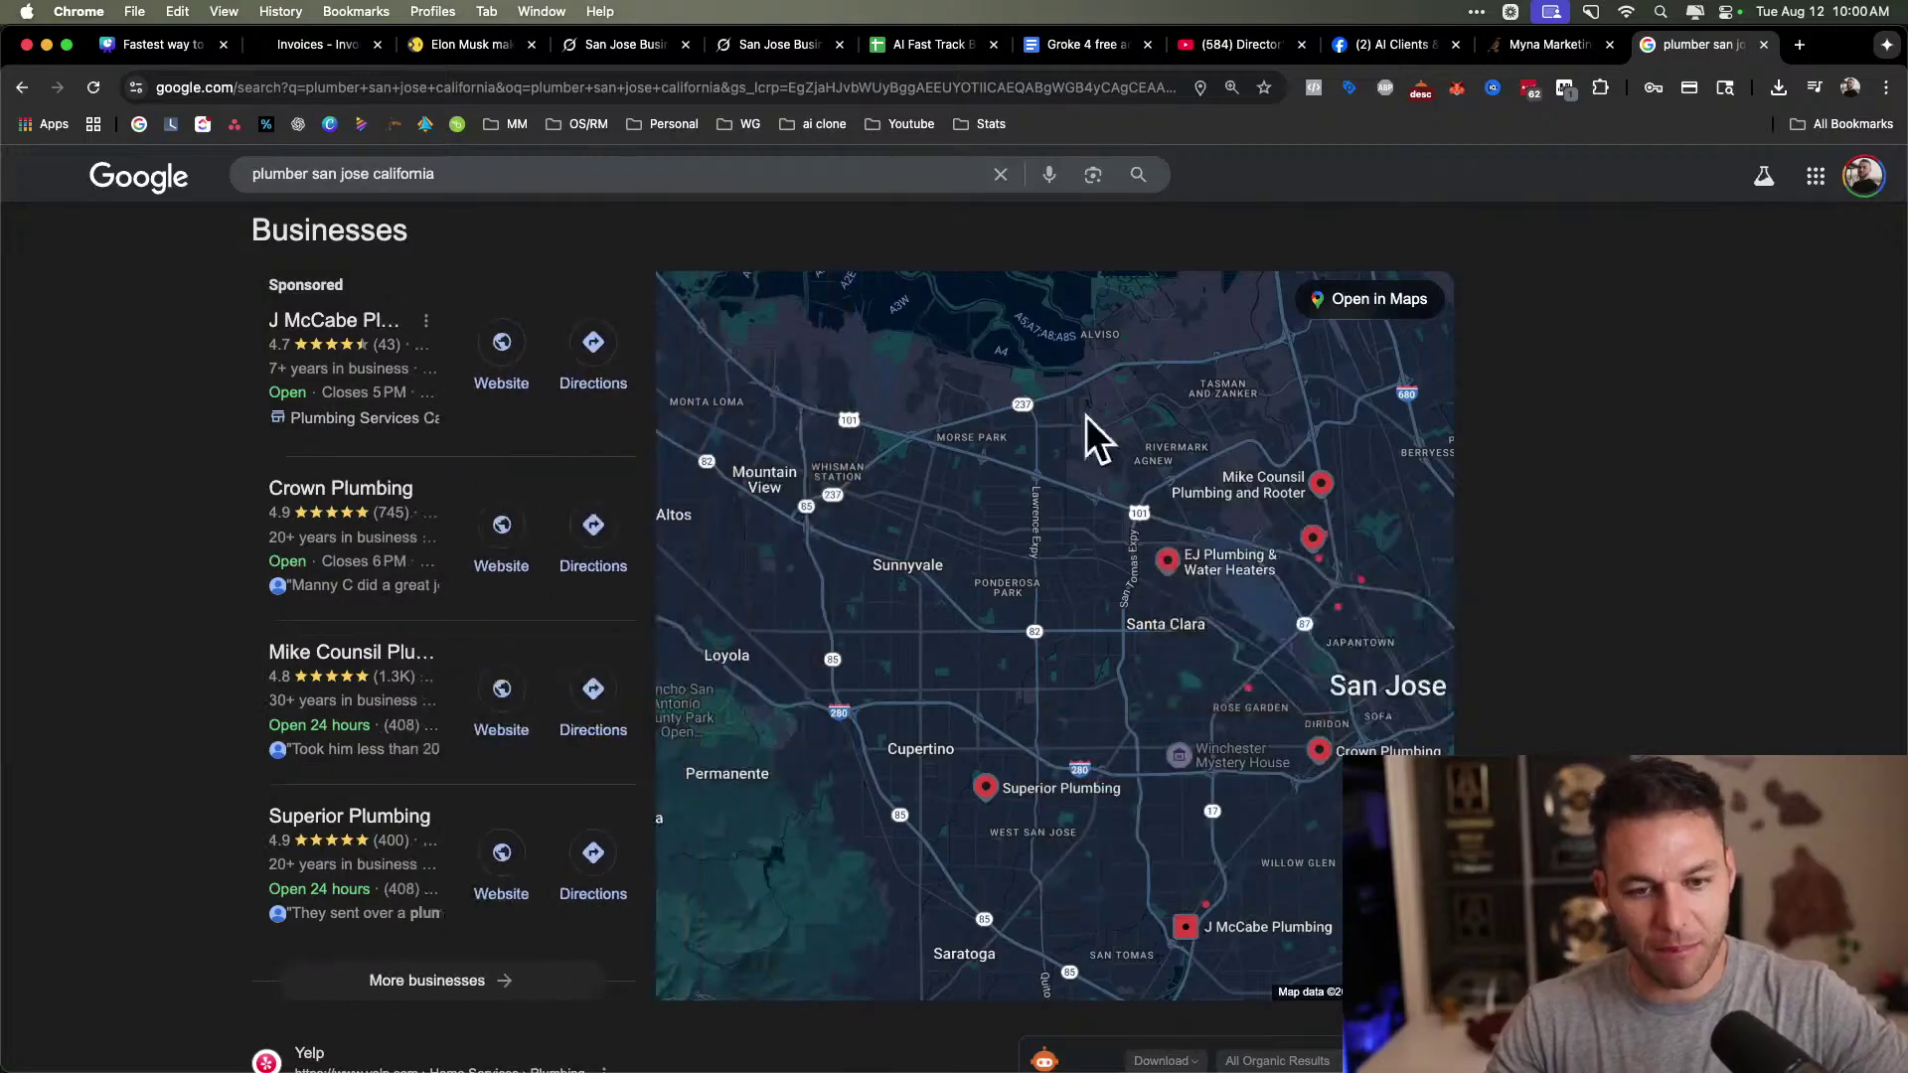
mouse_move(1170, 569)
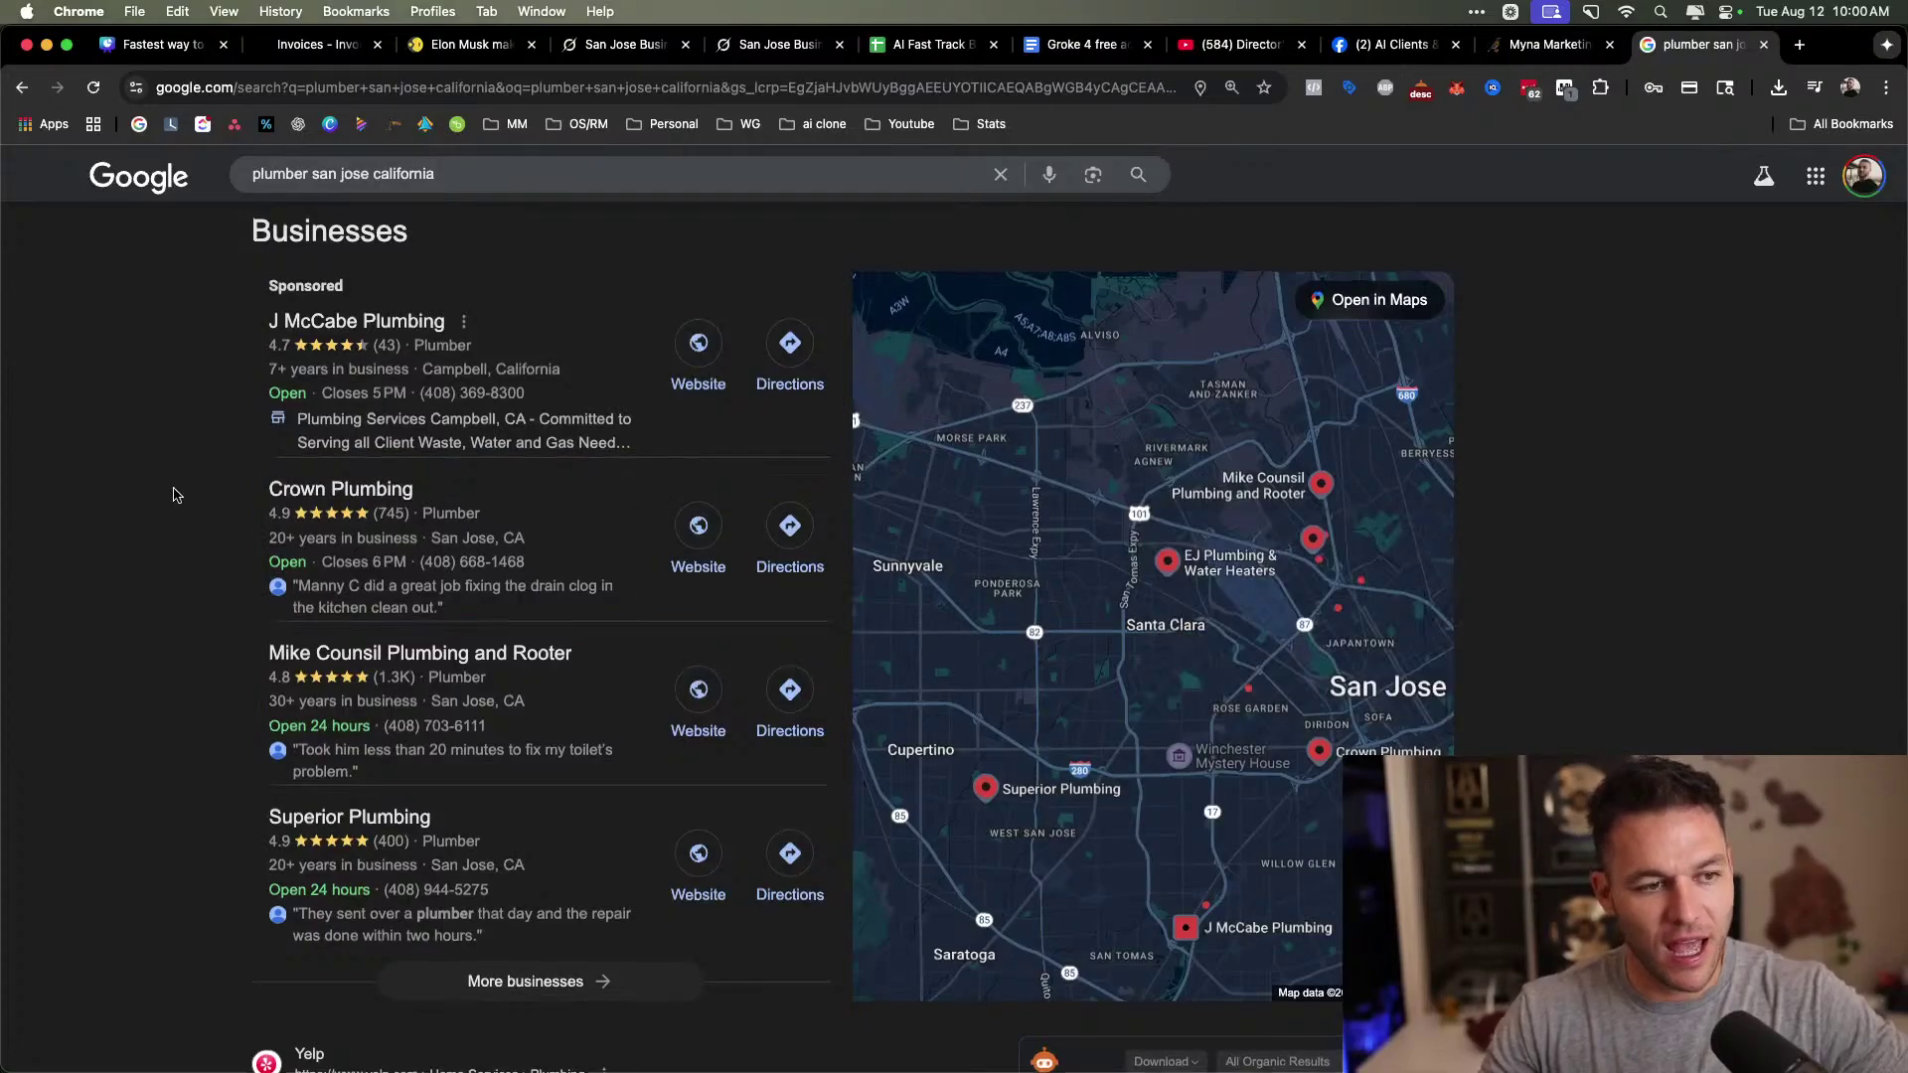
scroll(177, 493, "up", 3)
scroll(179, 492, "down", 4)
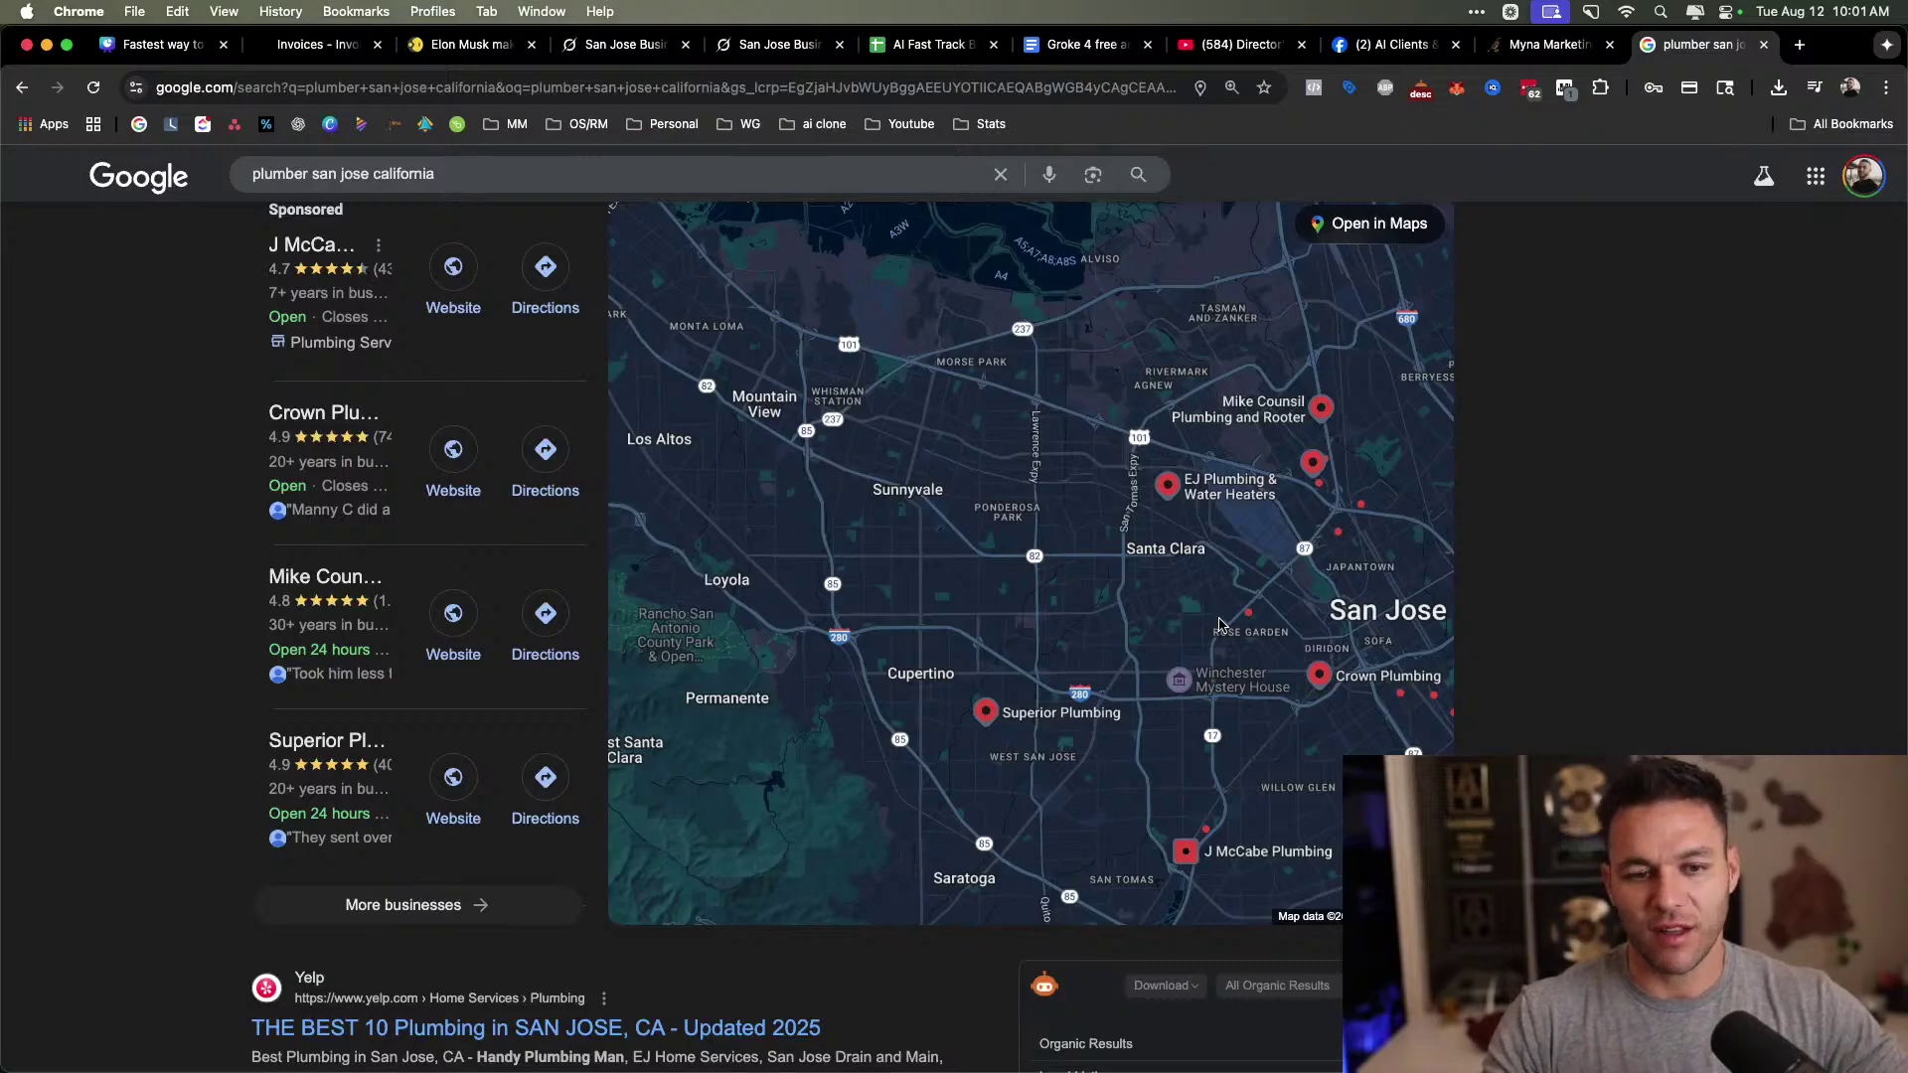
scroll(992, 483, "up", 3)
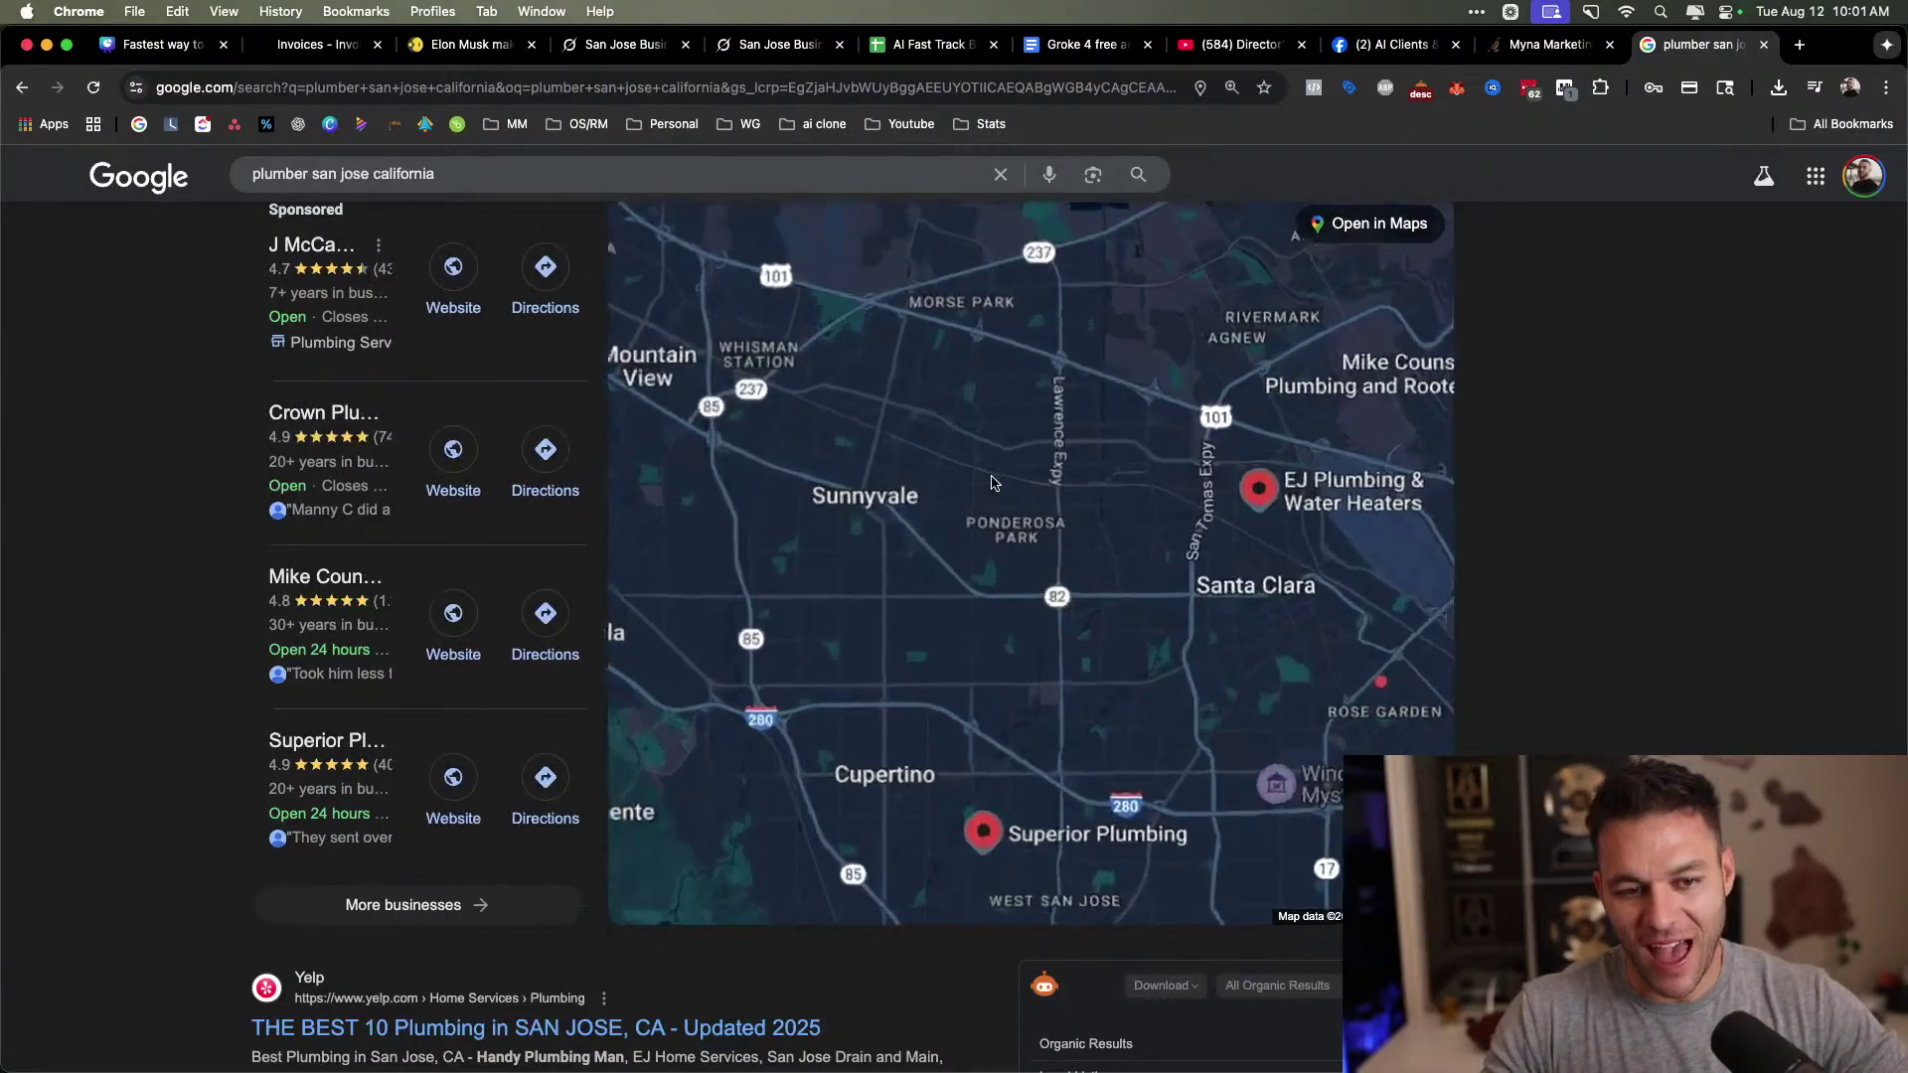
scroll(1043, 537, "down", 3)
scroll(1525, 497, "up", 2)
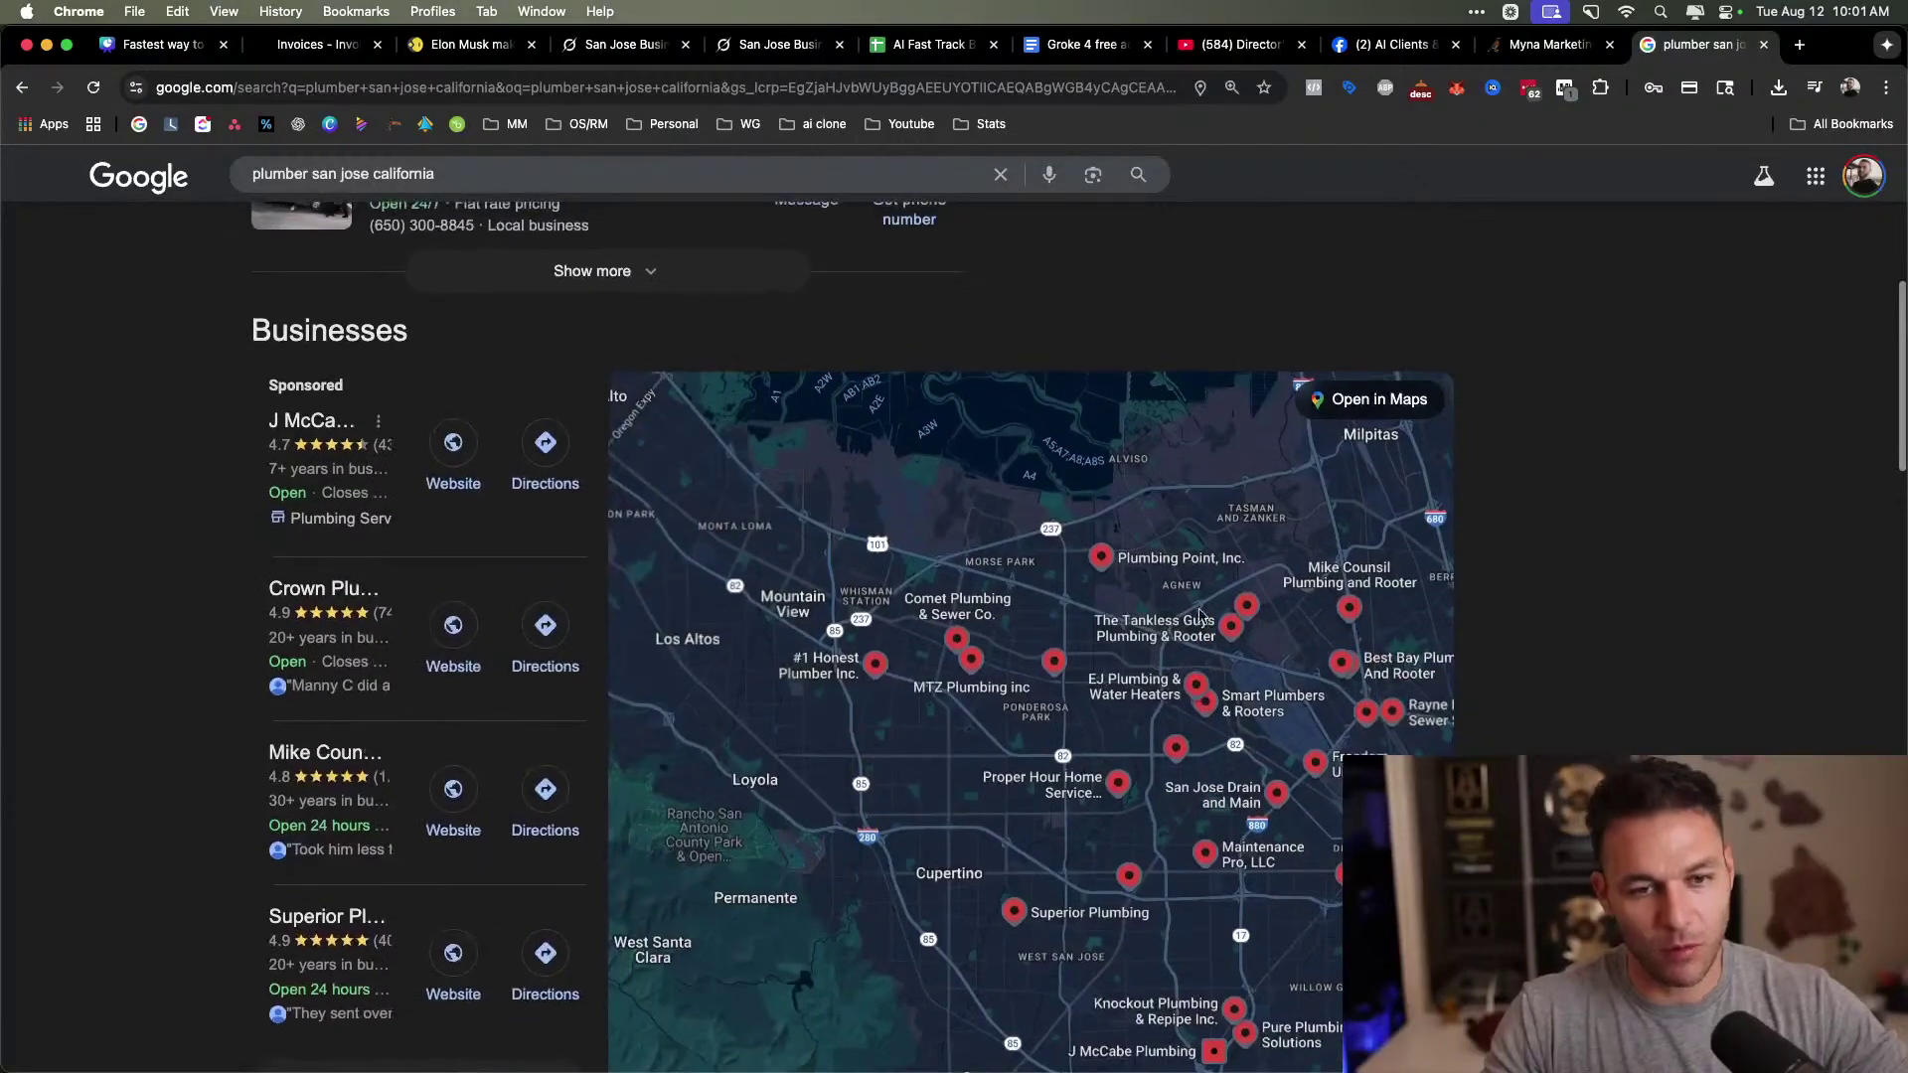
scroll(1615, 663, "down", 2)
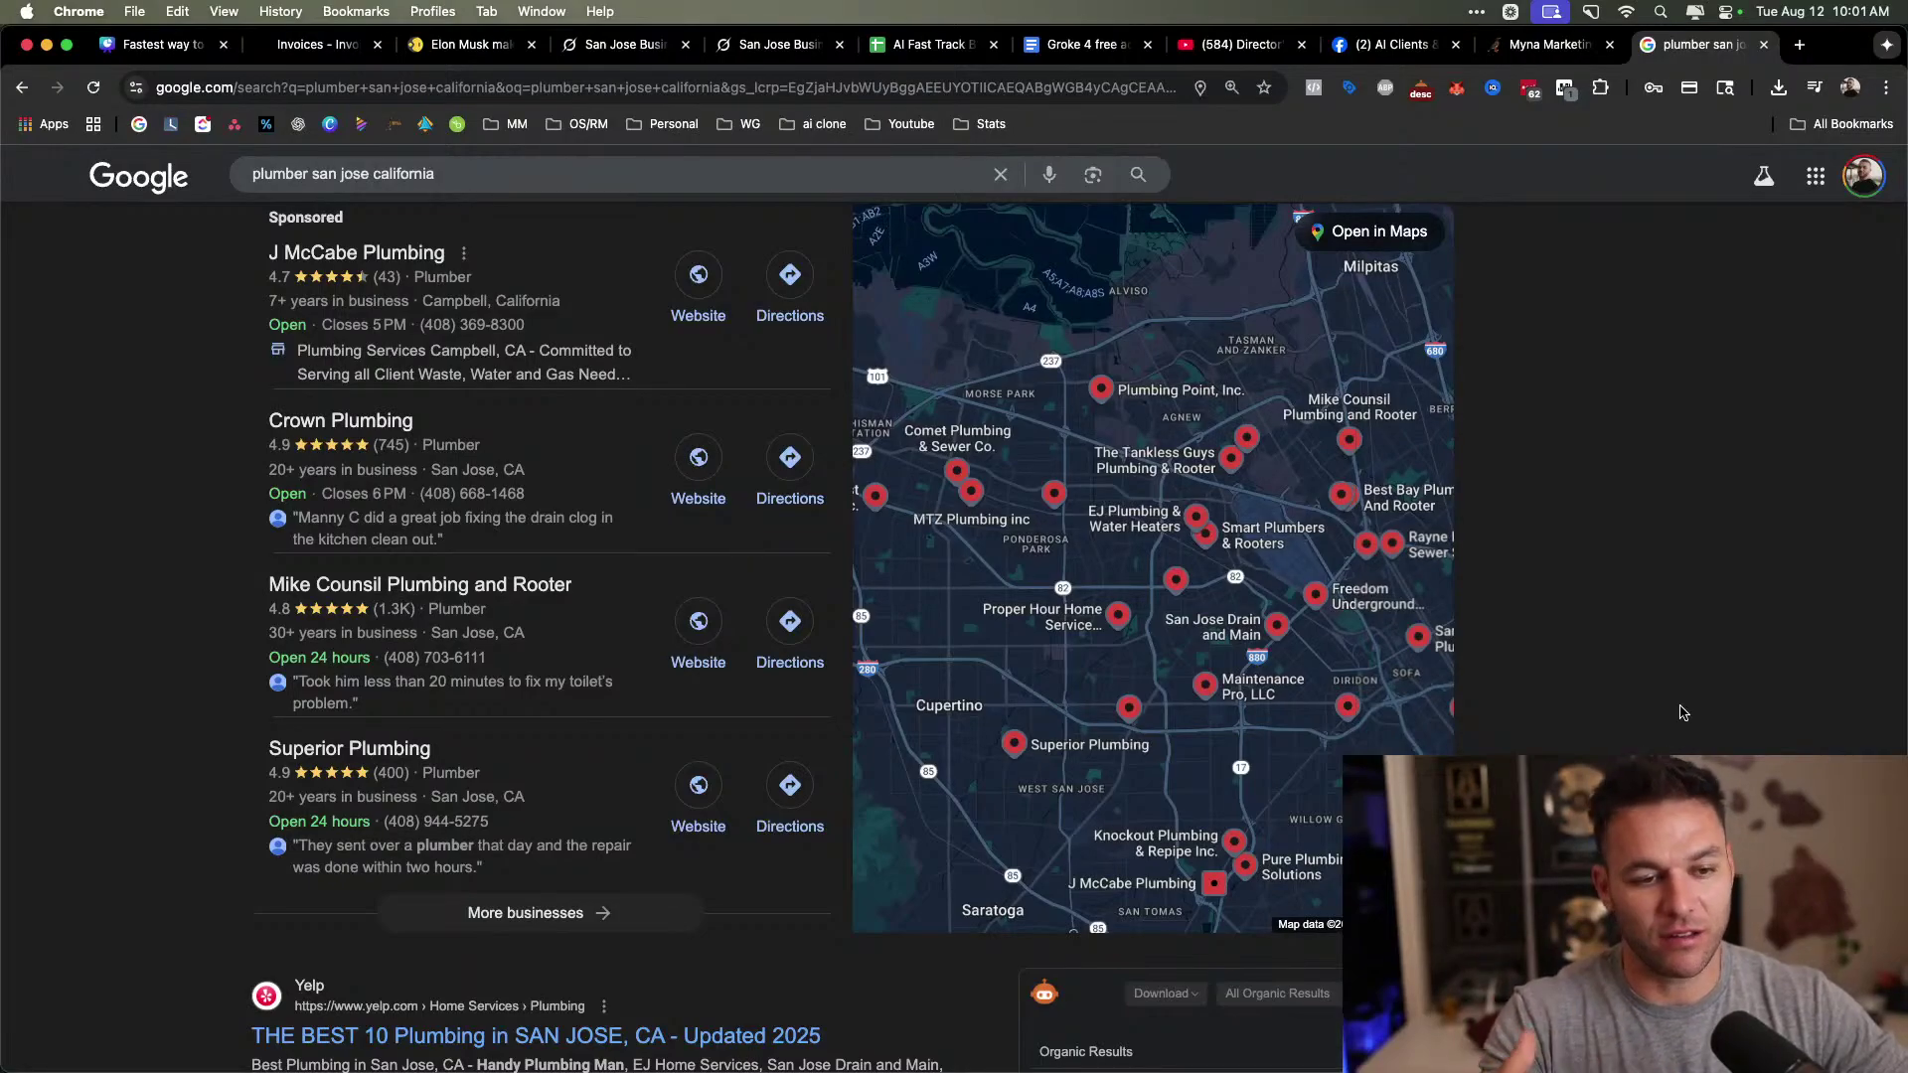
Open the full list of local plumbing businesses and look through the first entries.
left_click(553, 924)
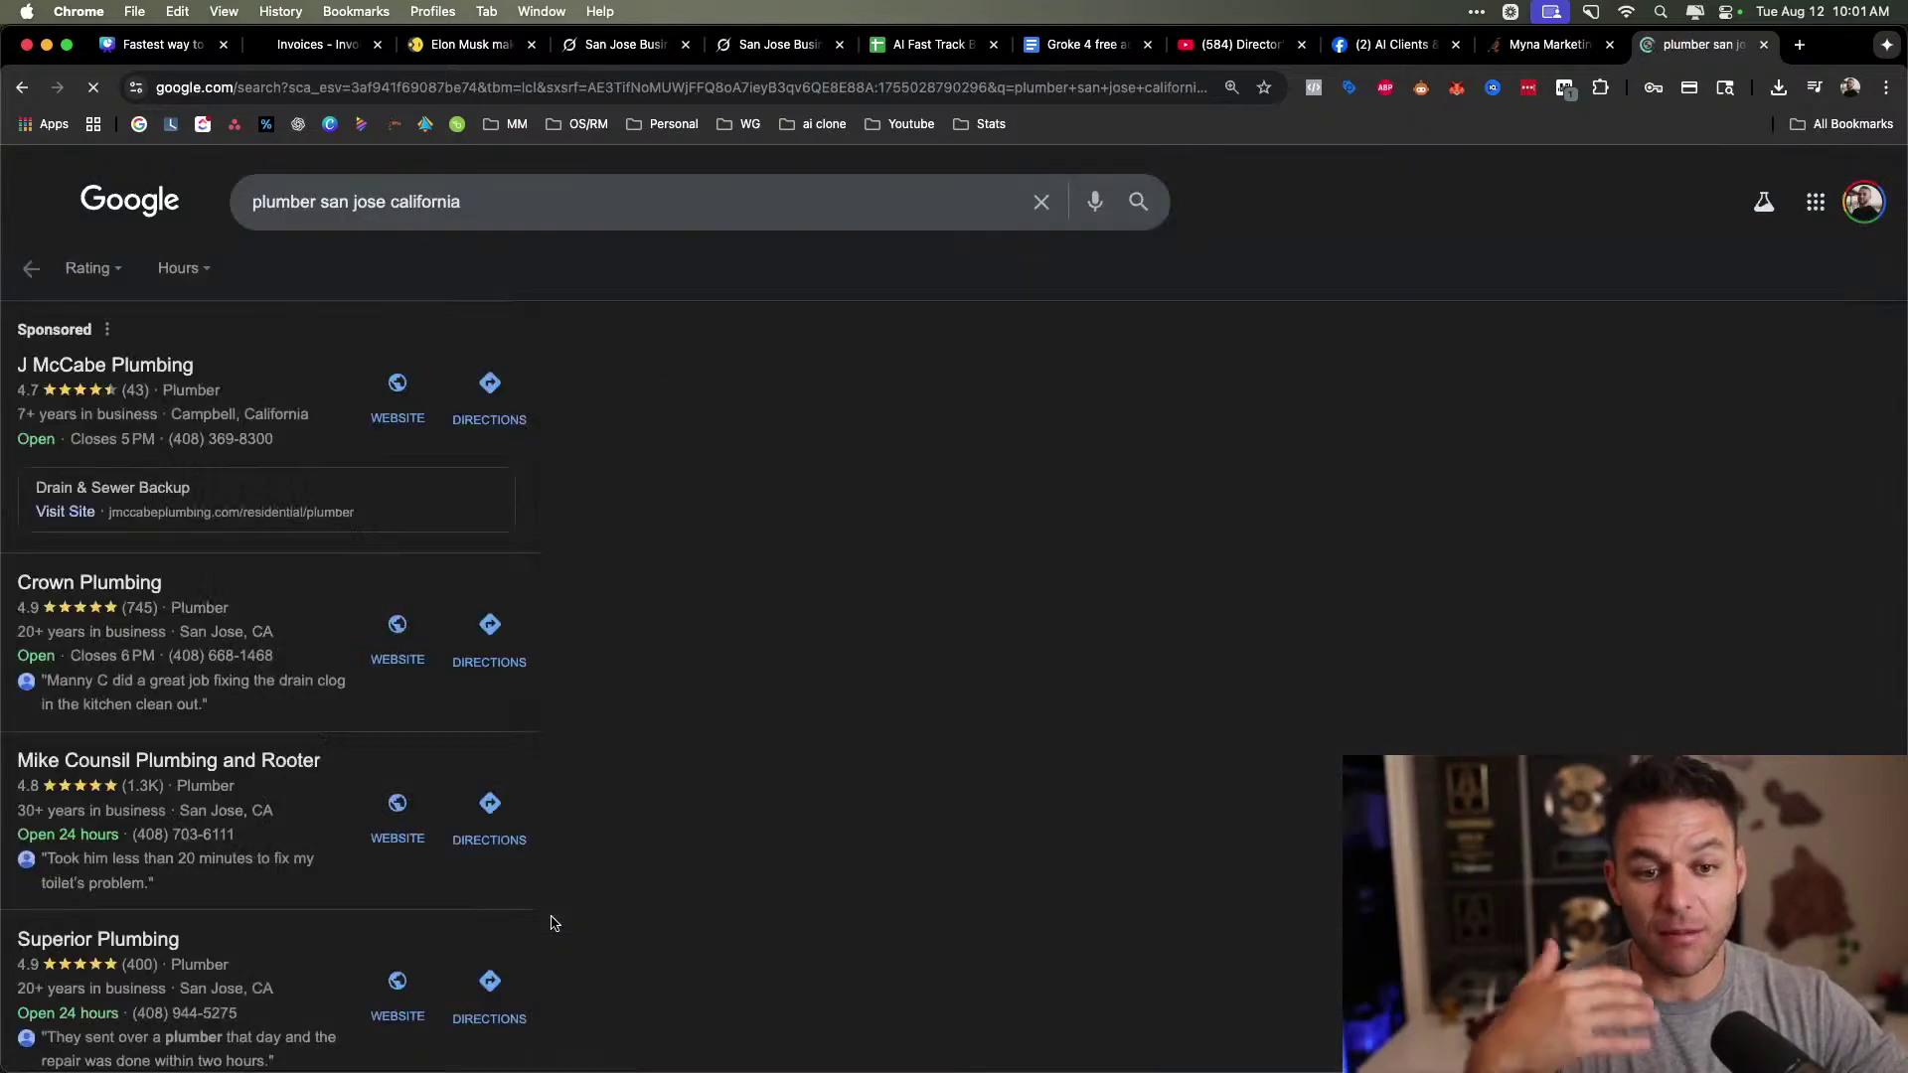
scroll(497, 695, "down", 2)
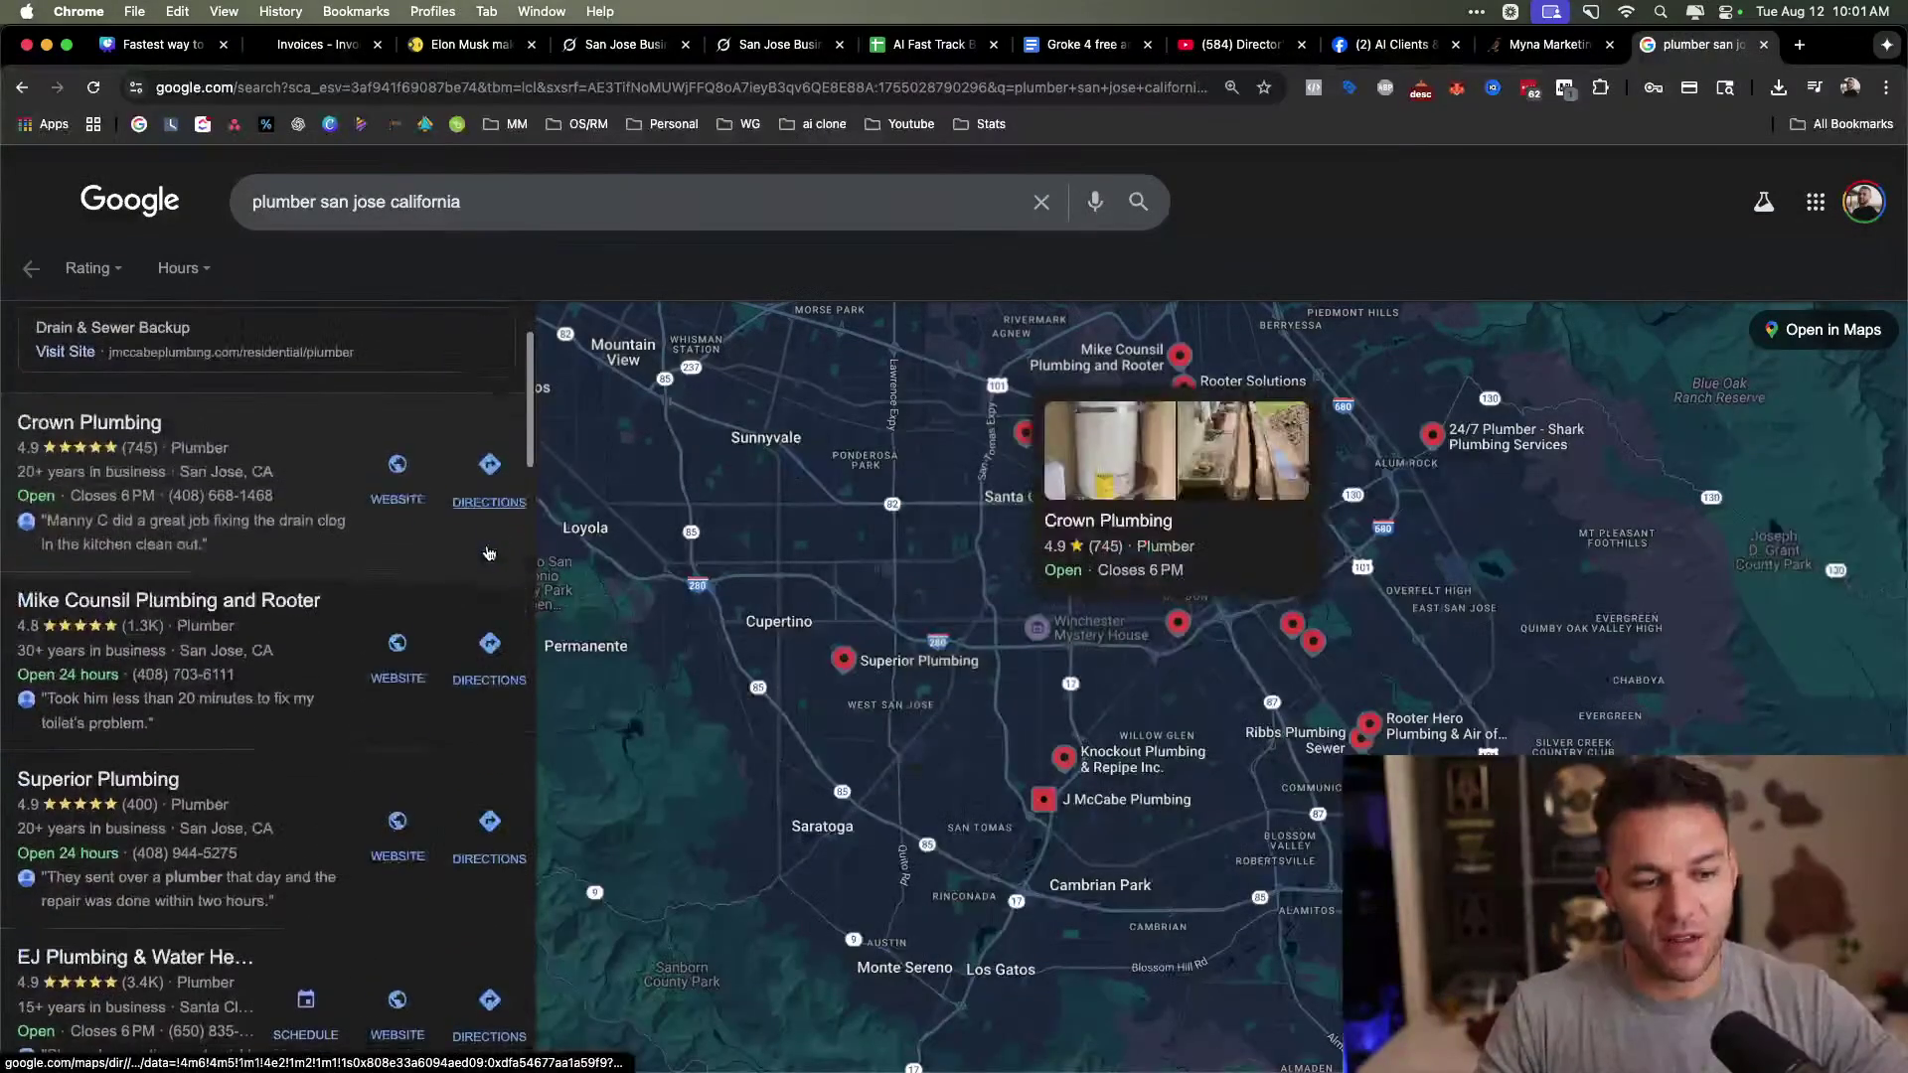
scroll(482, 585, "down", 2)
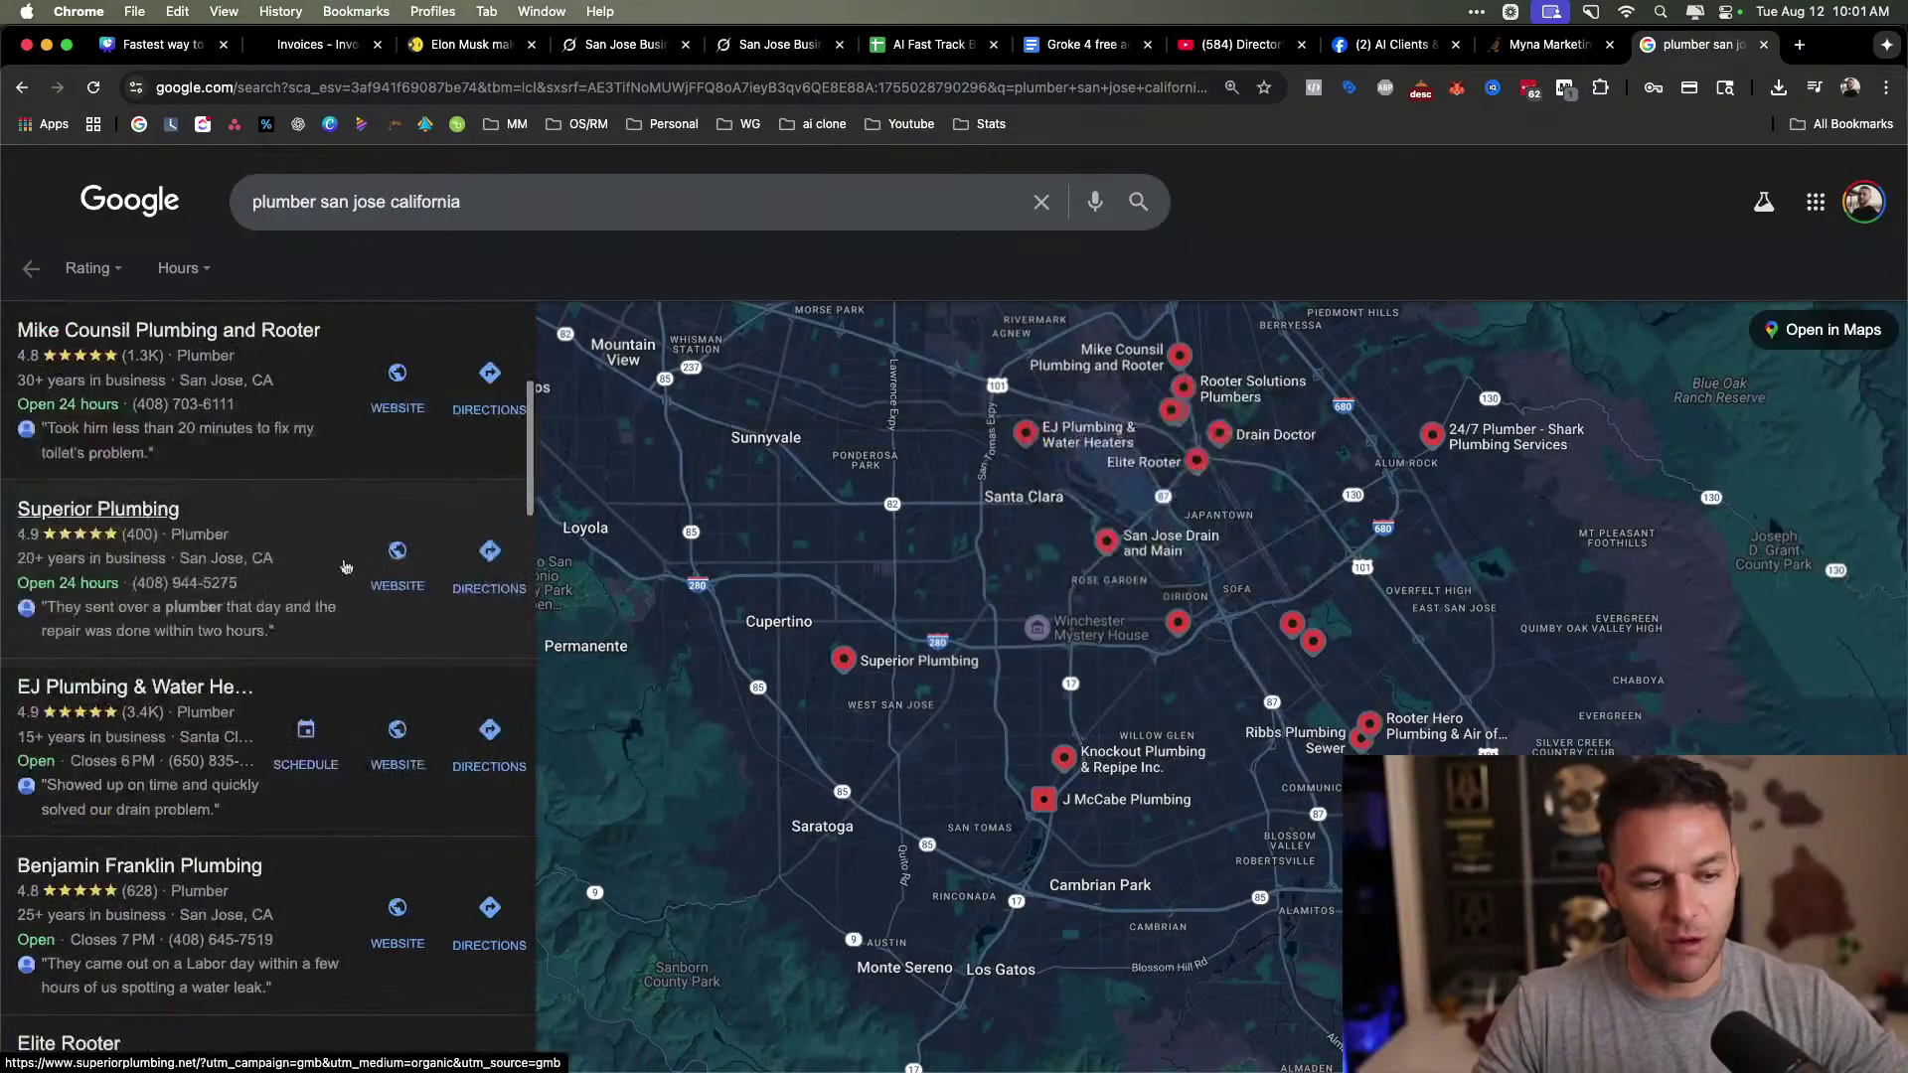
scroll(400, 491, "up", 4)
scroll(259, 537, "down", 2)
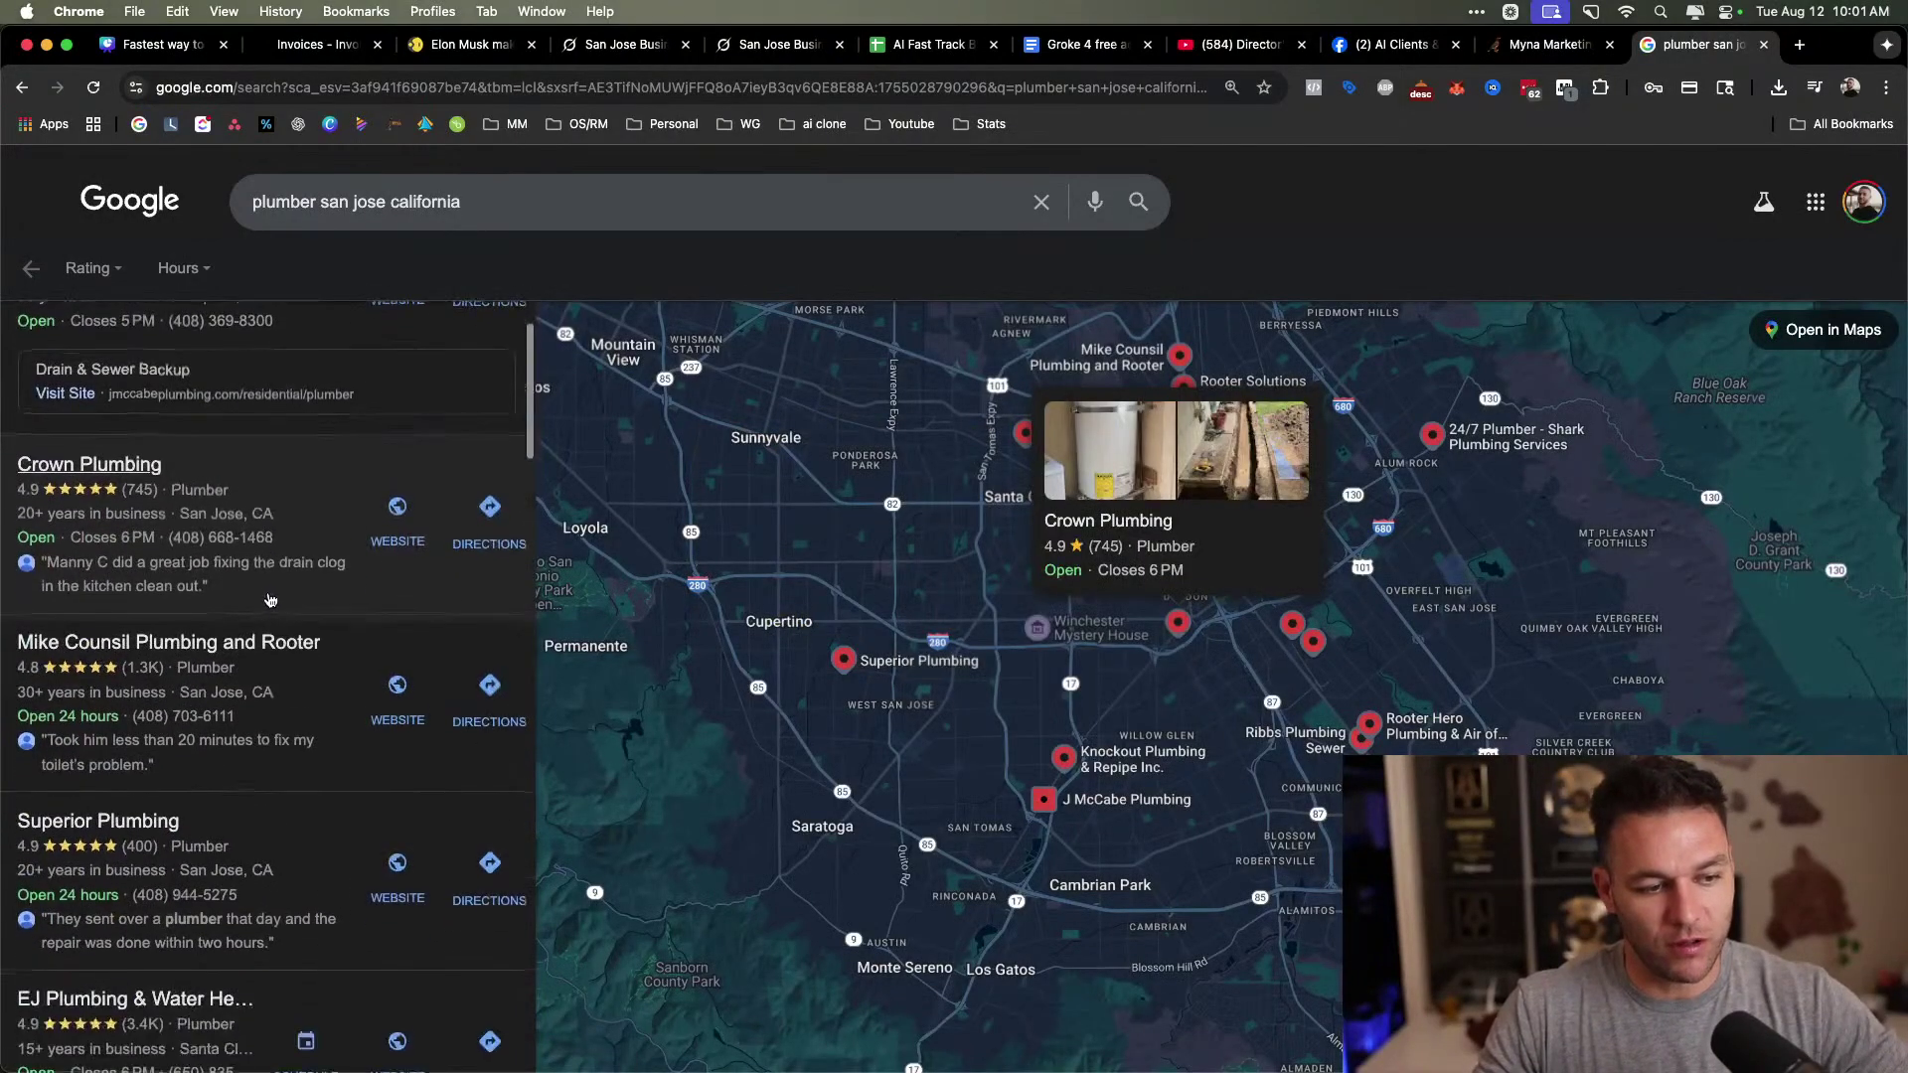
scroll(416, 597, "down", 3)
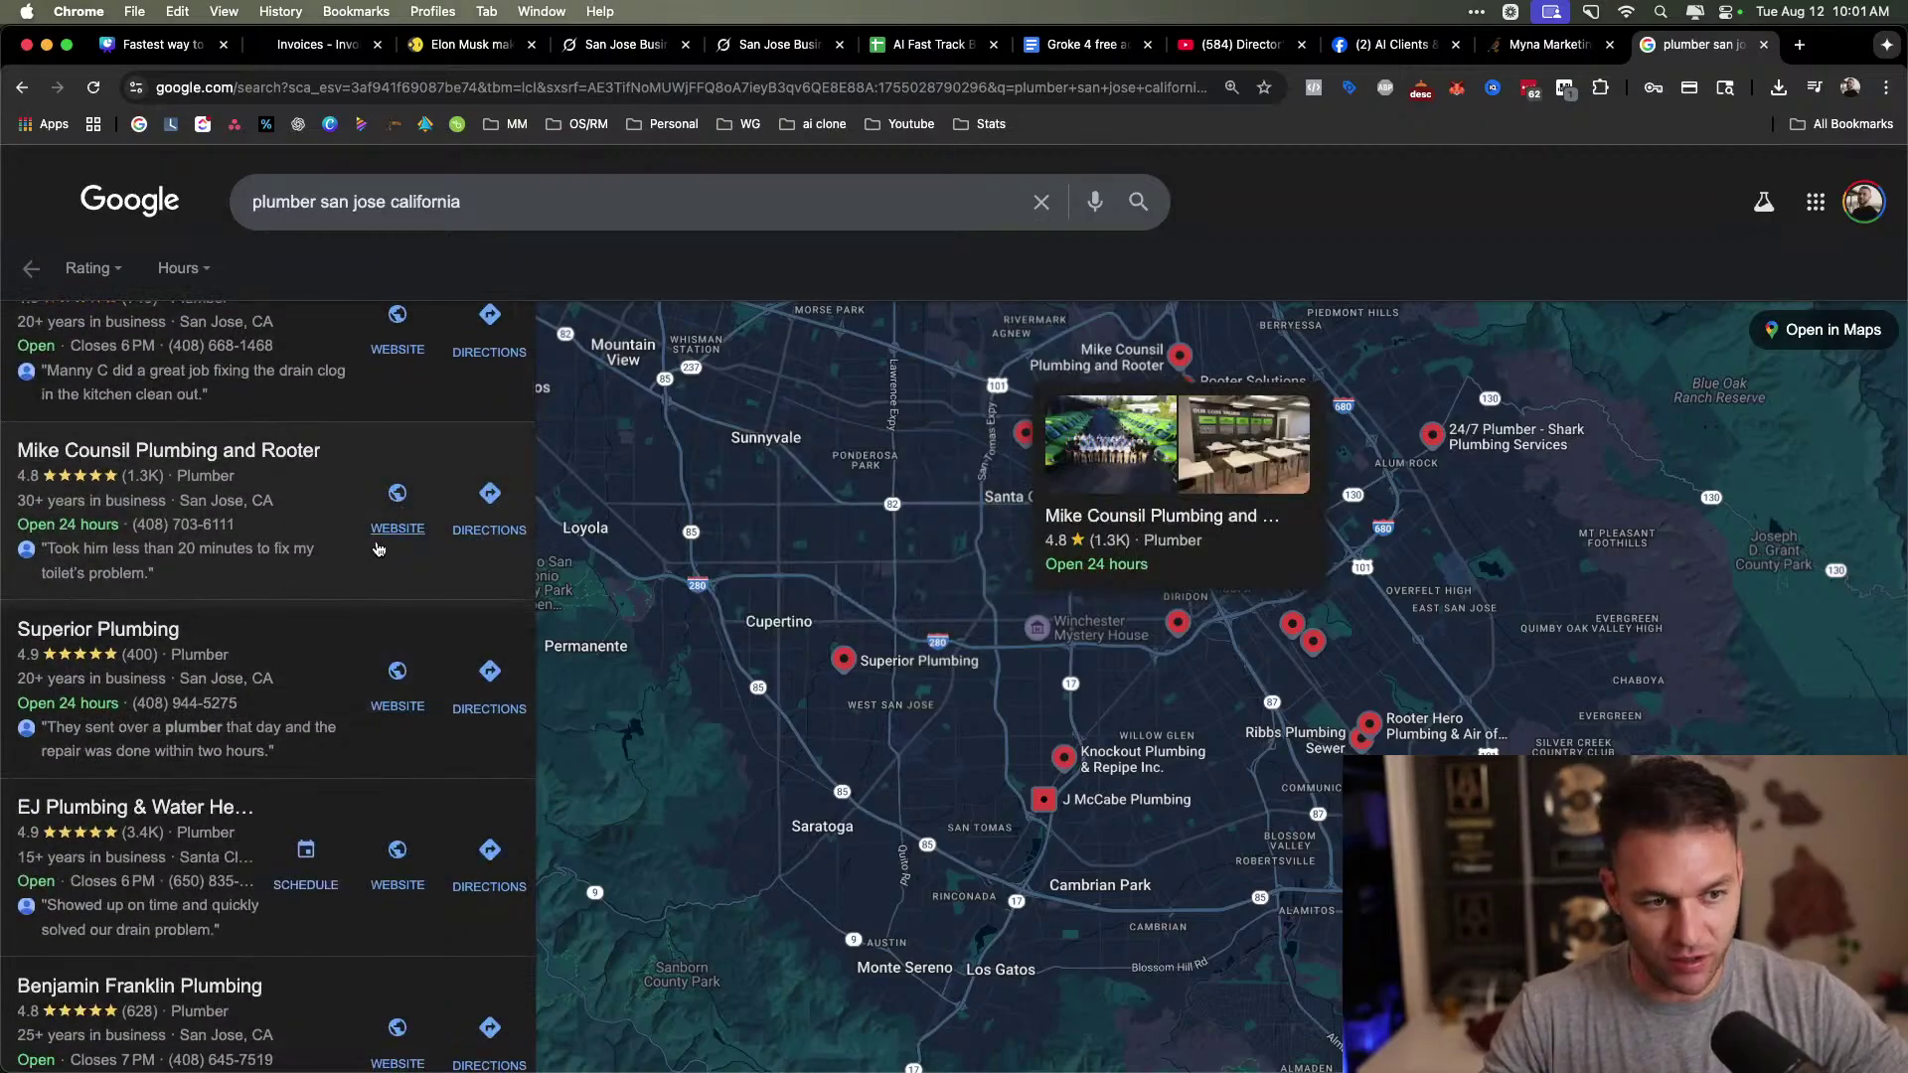
scroll(378, 557, "down", 5)
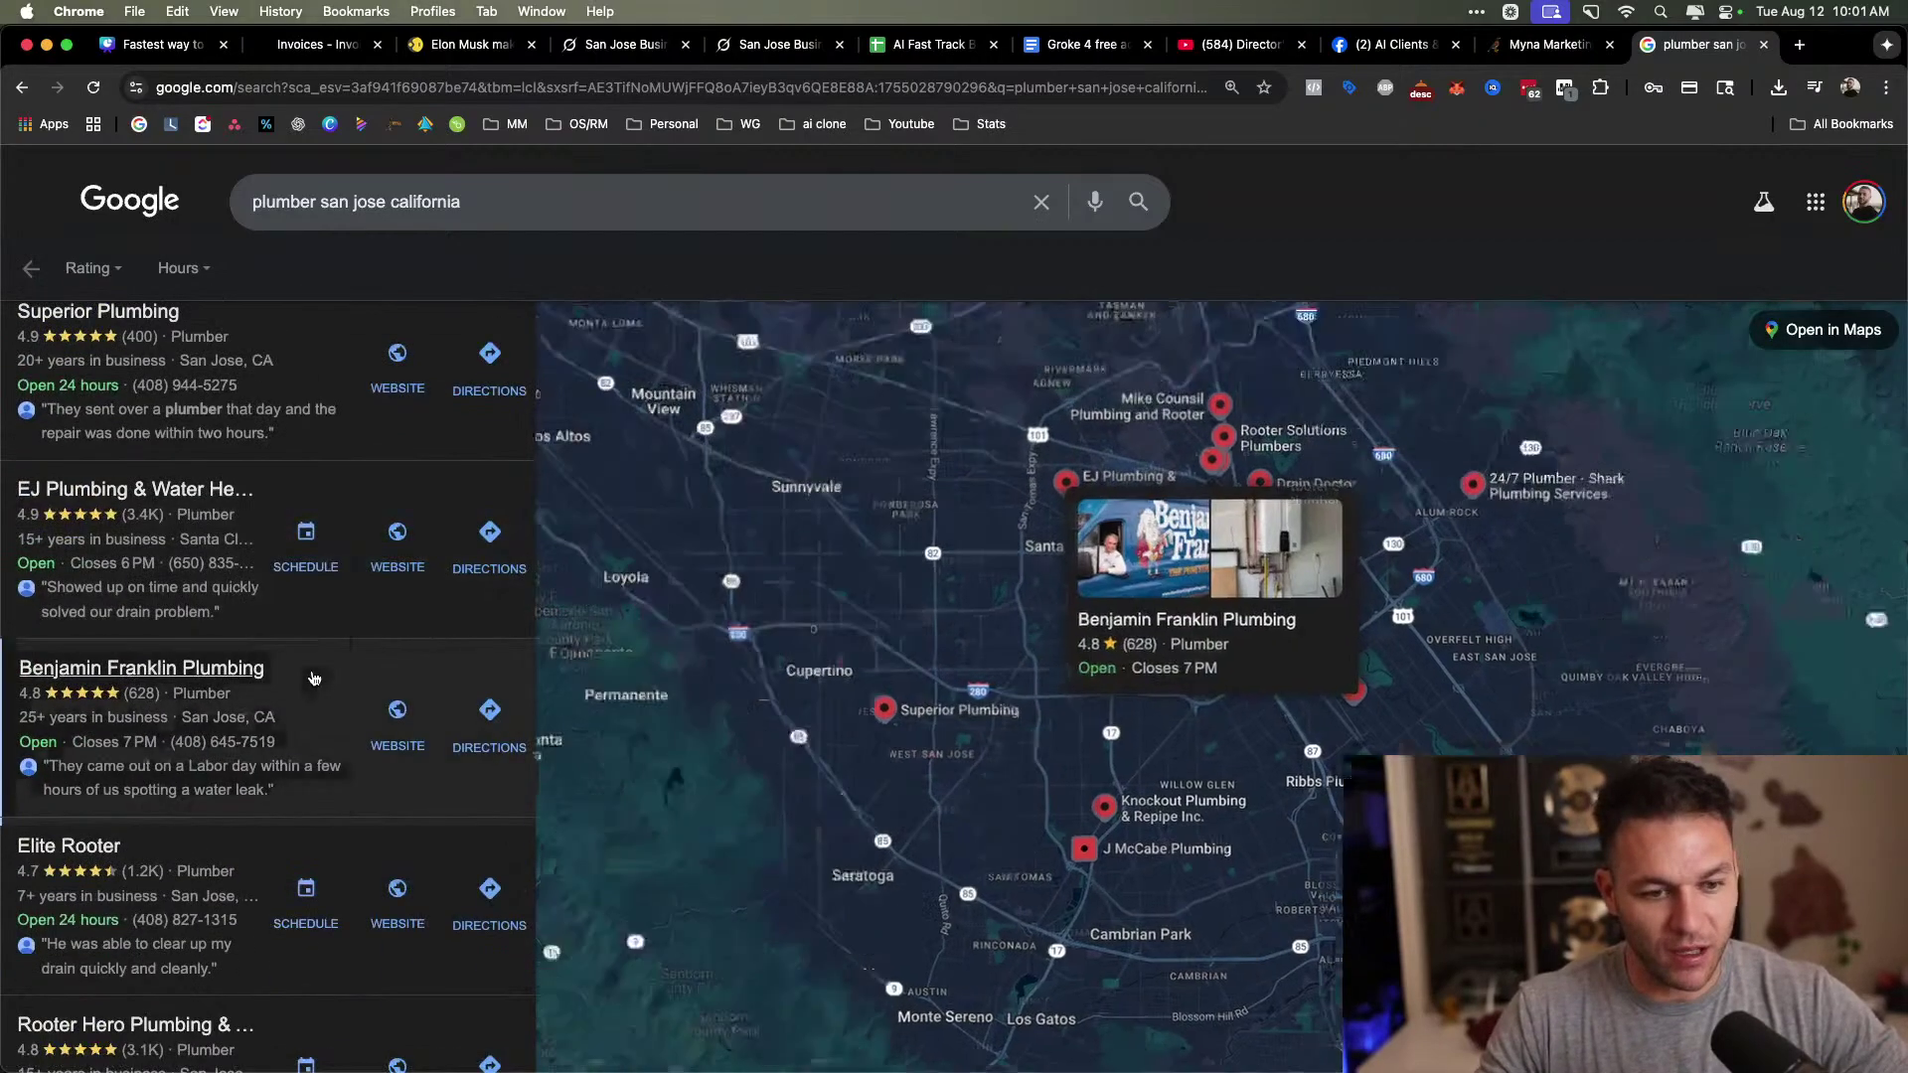
Open the Benjamin Franklin Plumbing listing and examine its contact details, reviews, business description, posts and social profiles.
left_click(314, 679)
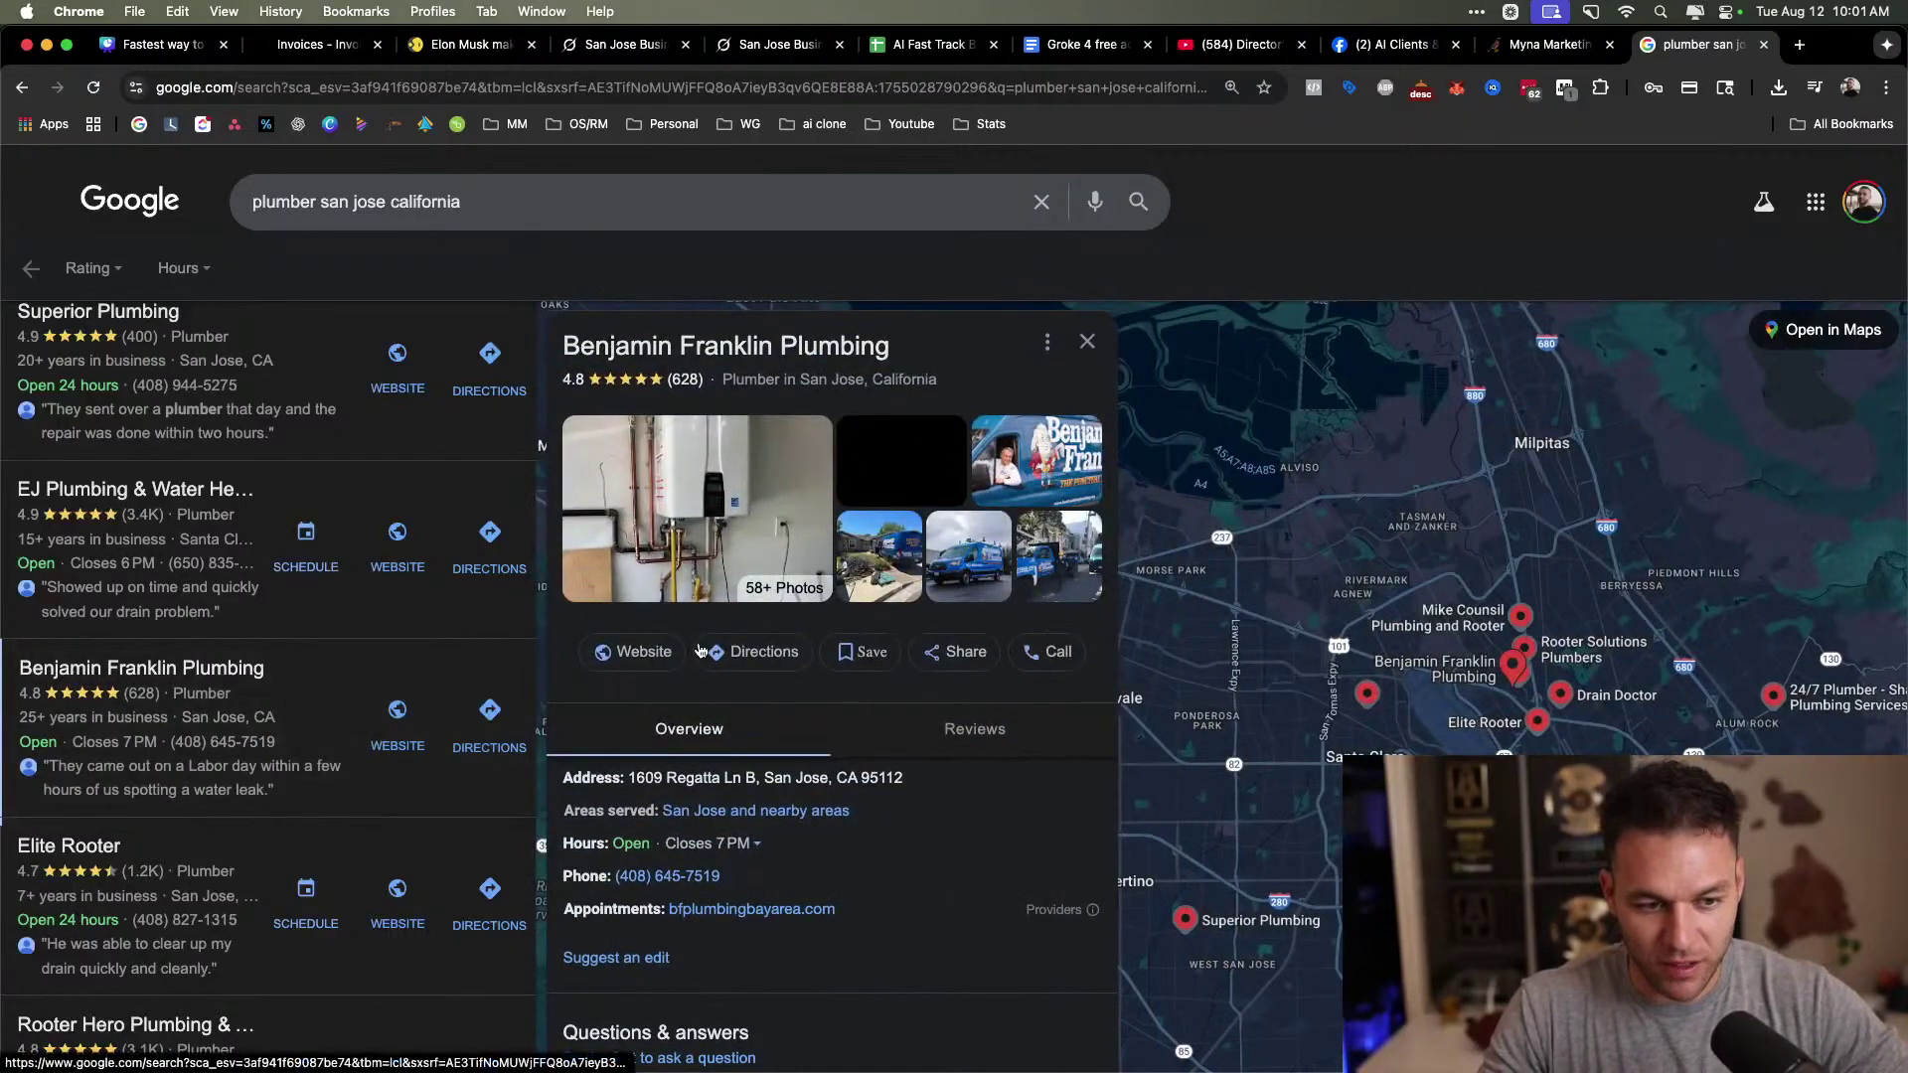
scroll(701, 651, "down", 2)
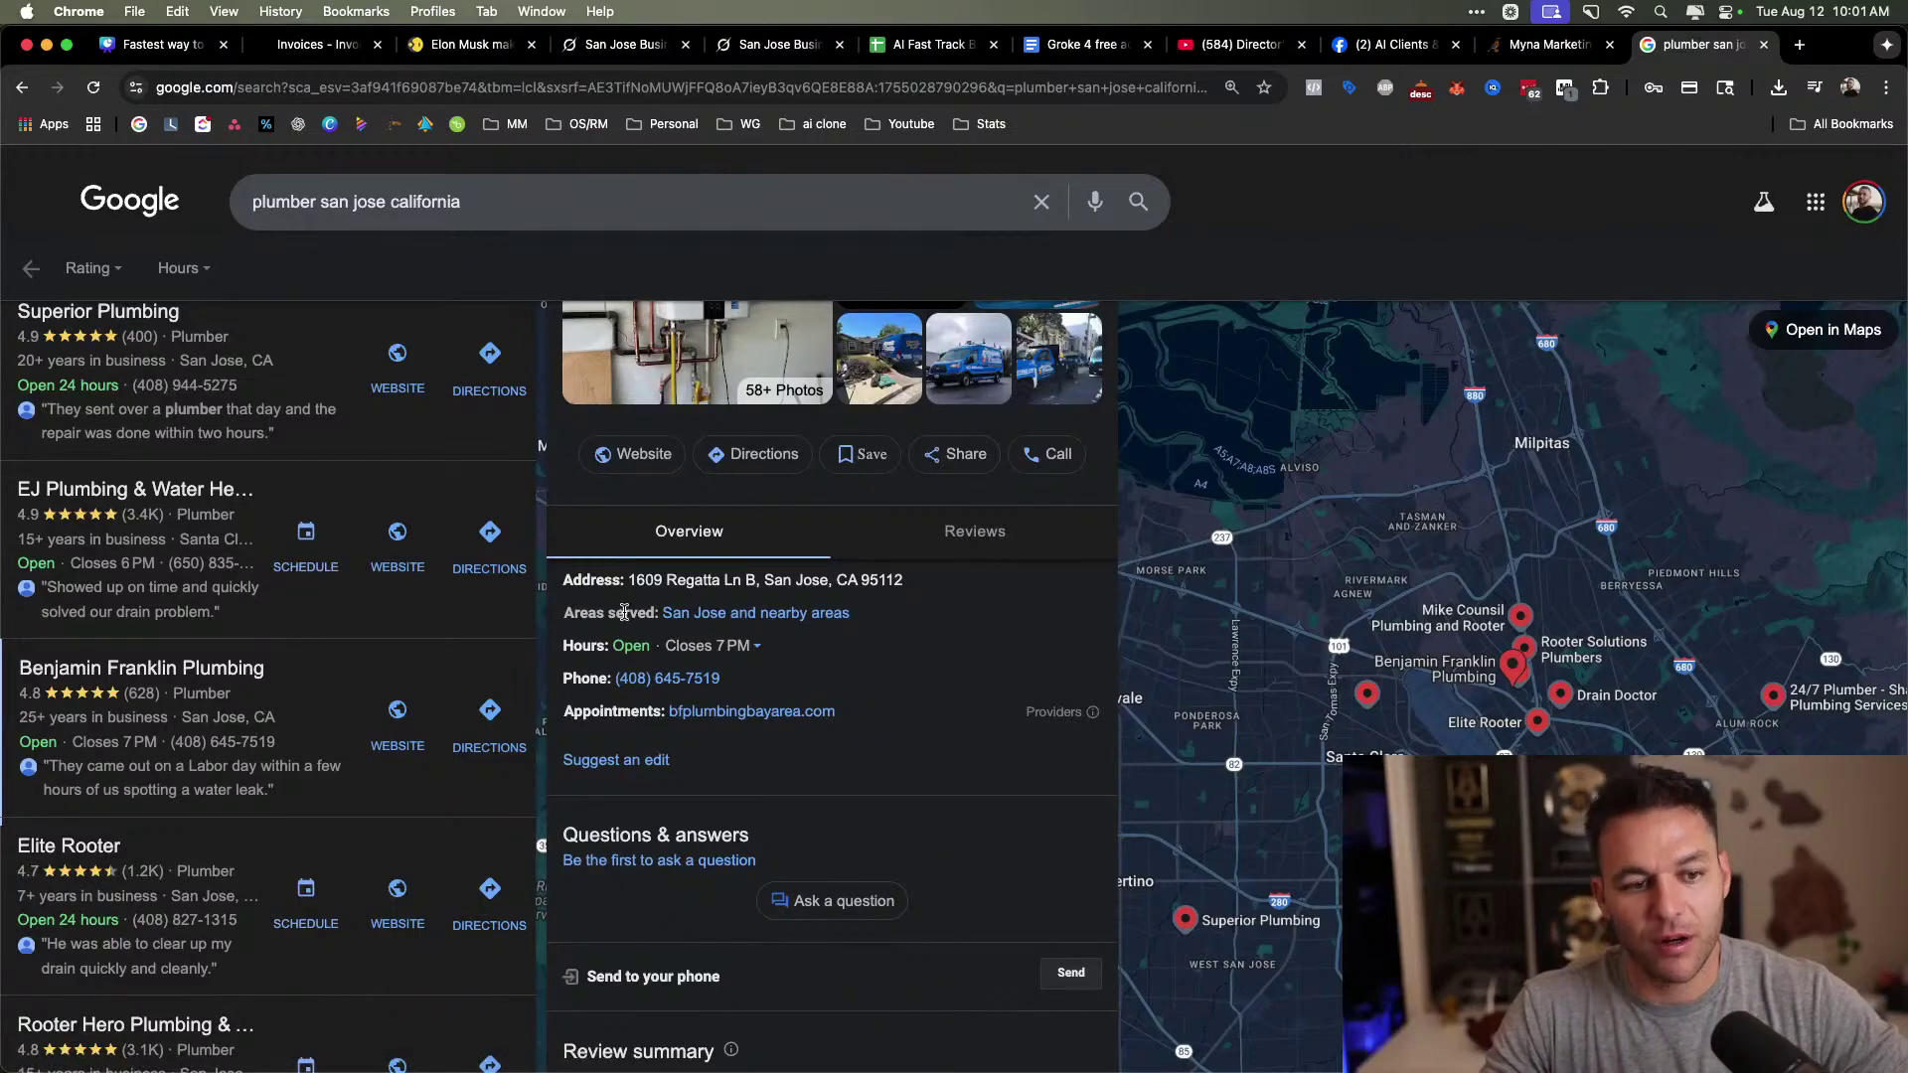
scroll(653, 633, "down", 6)
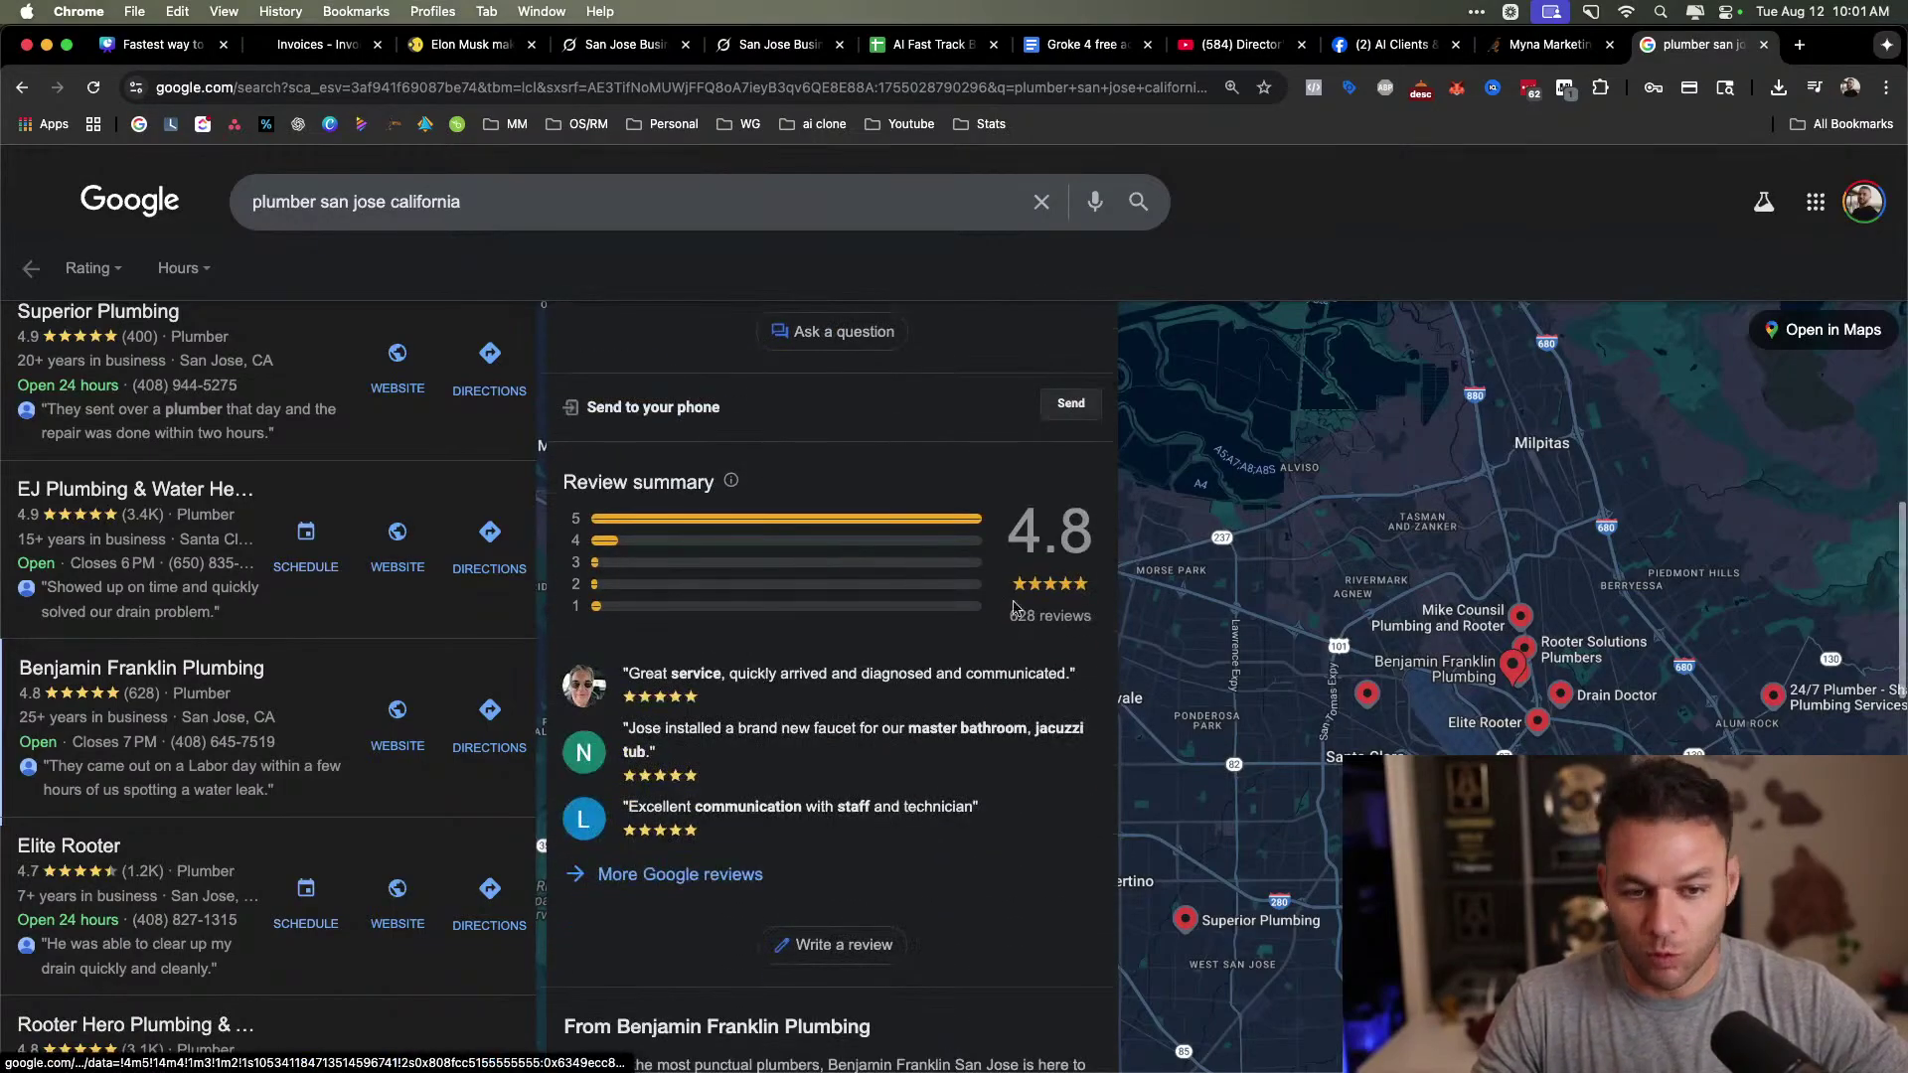
scroll(638, 608, "down", 4)
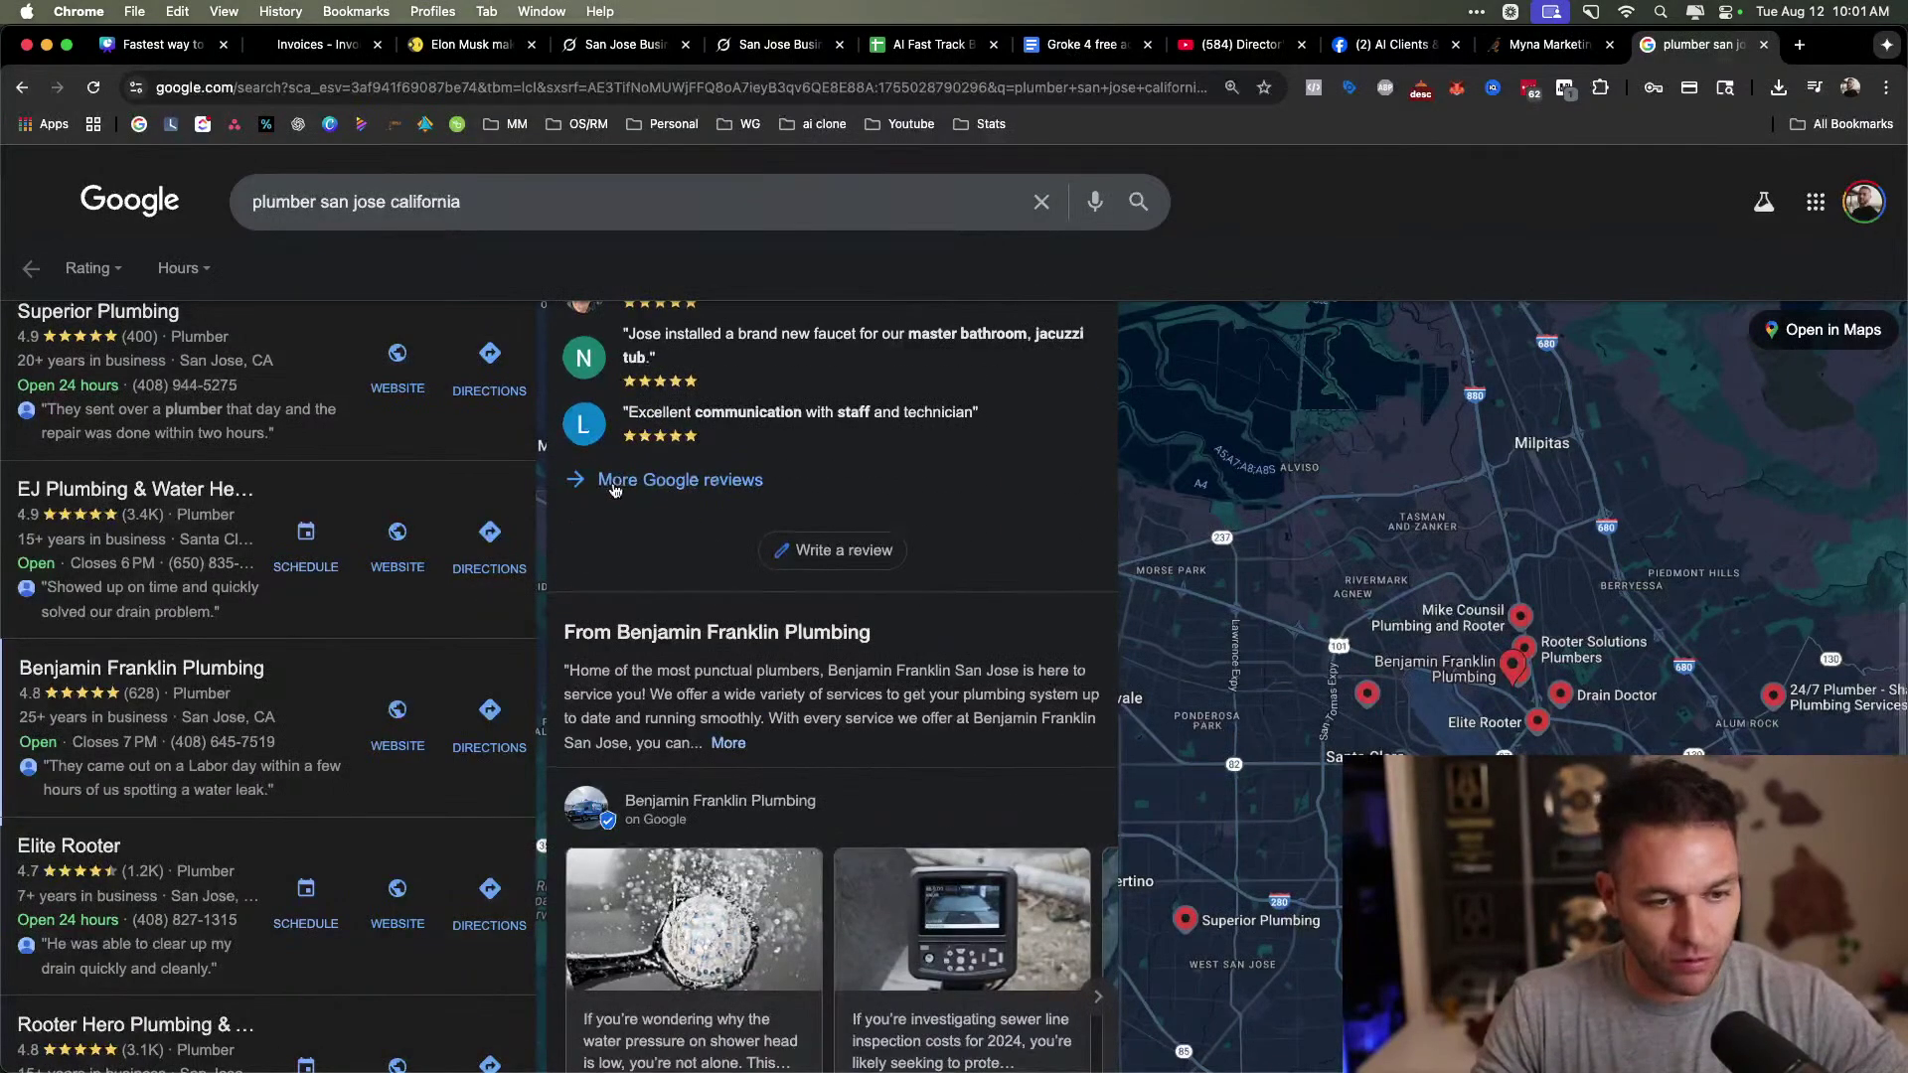
scroll(614, 489, "down", 2)
scroll(857, 537, "down", 2)
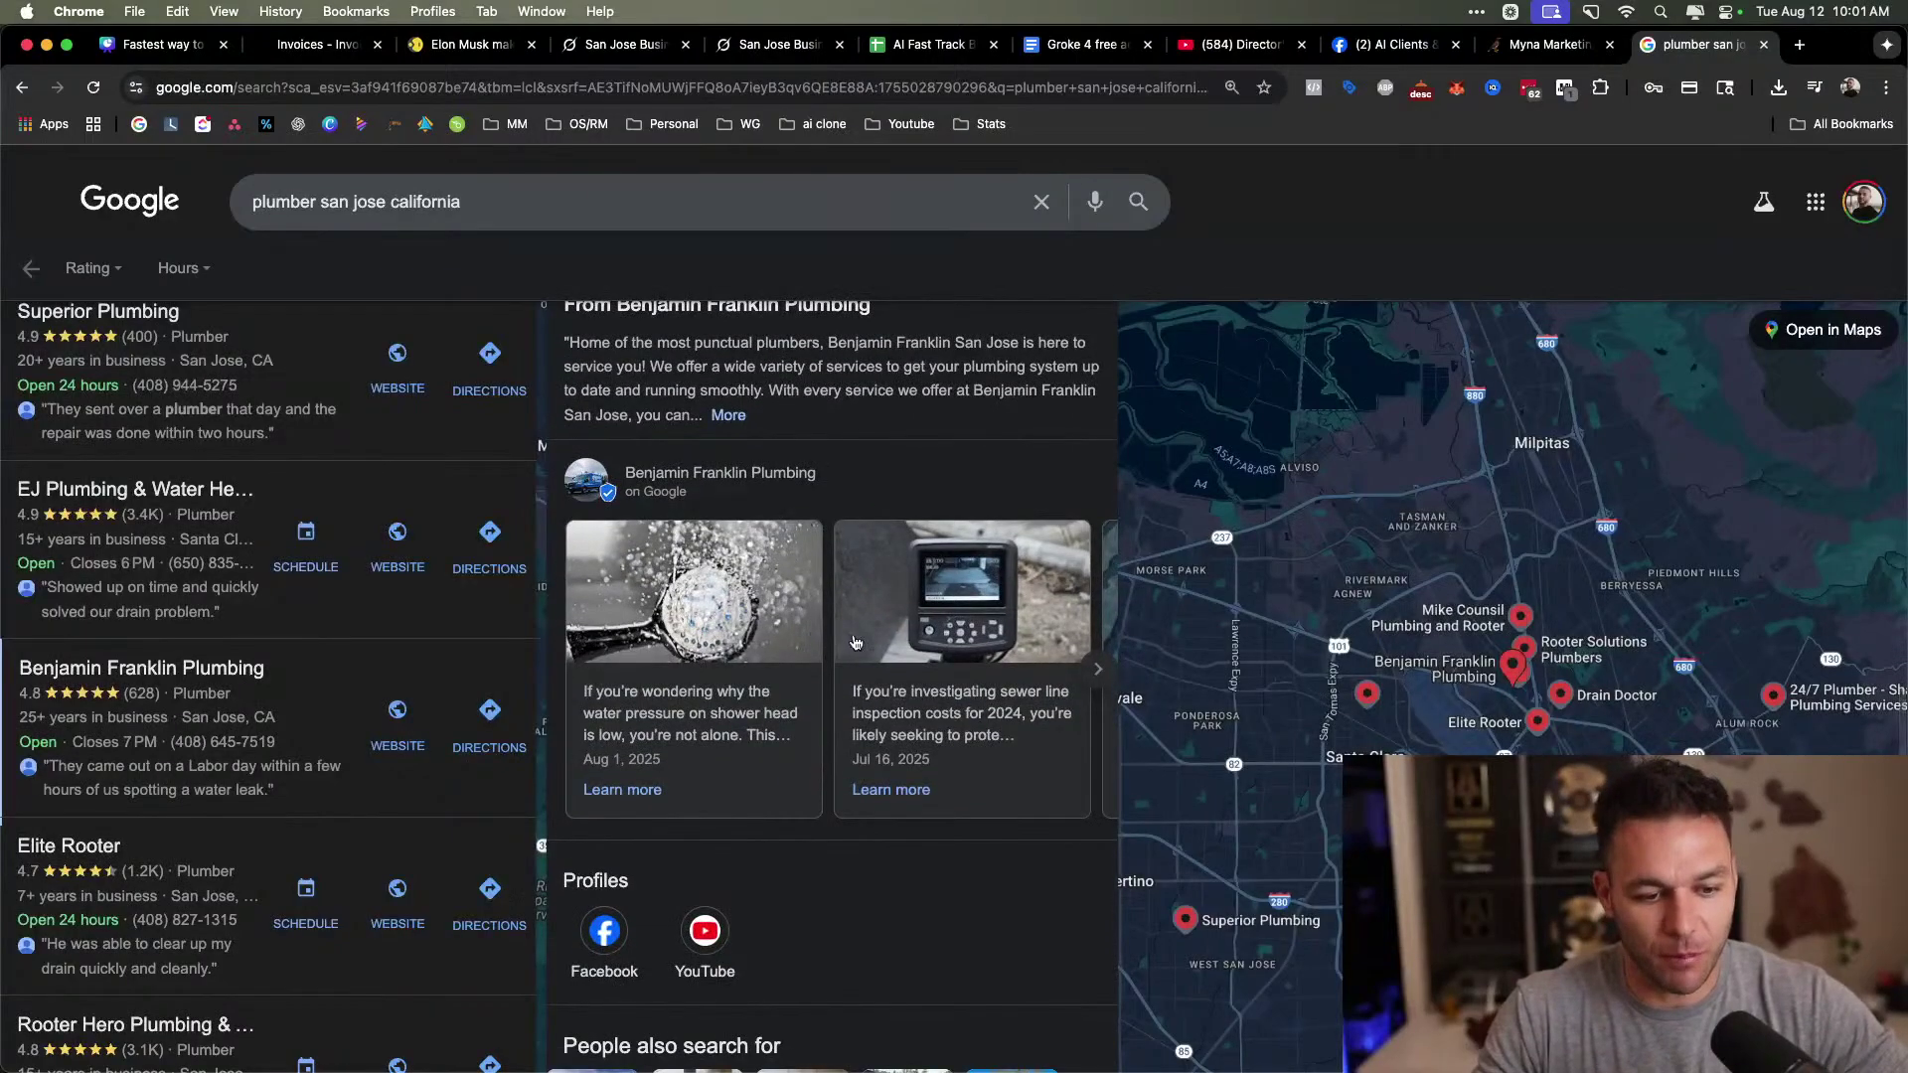
scroll(856, 641, "down", 1)
scroll(856, 630, "up", 14)
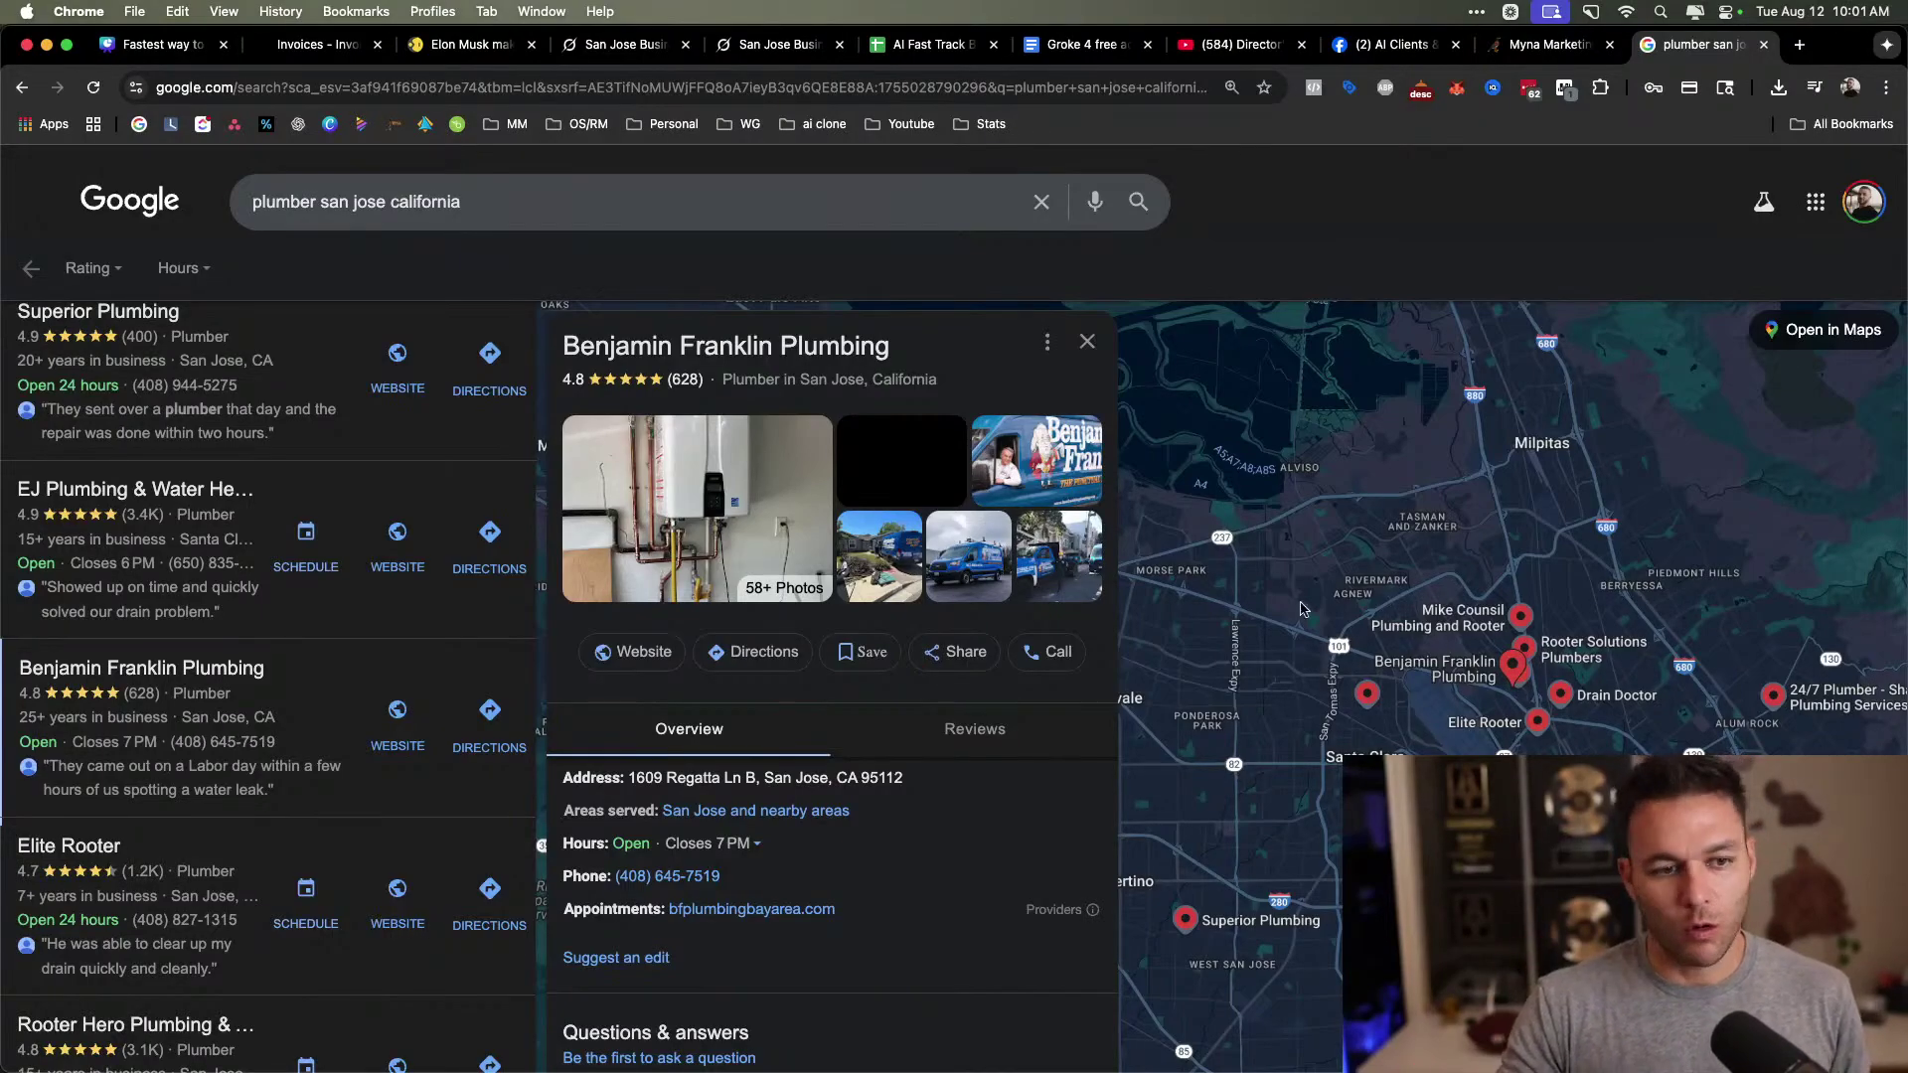
Go through the rest of the first page of plumber listings and skip several result pages ahead.
scroll(537, 577, "down", 5)
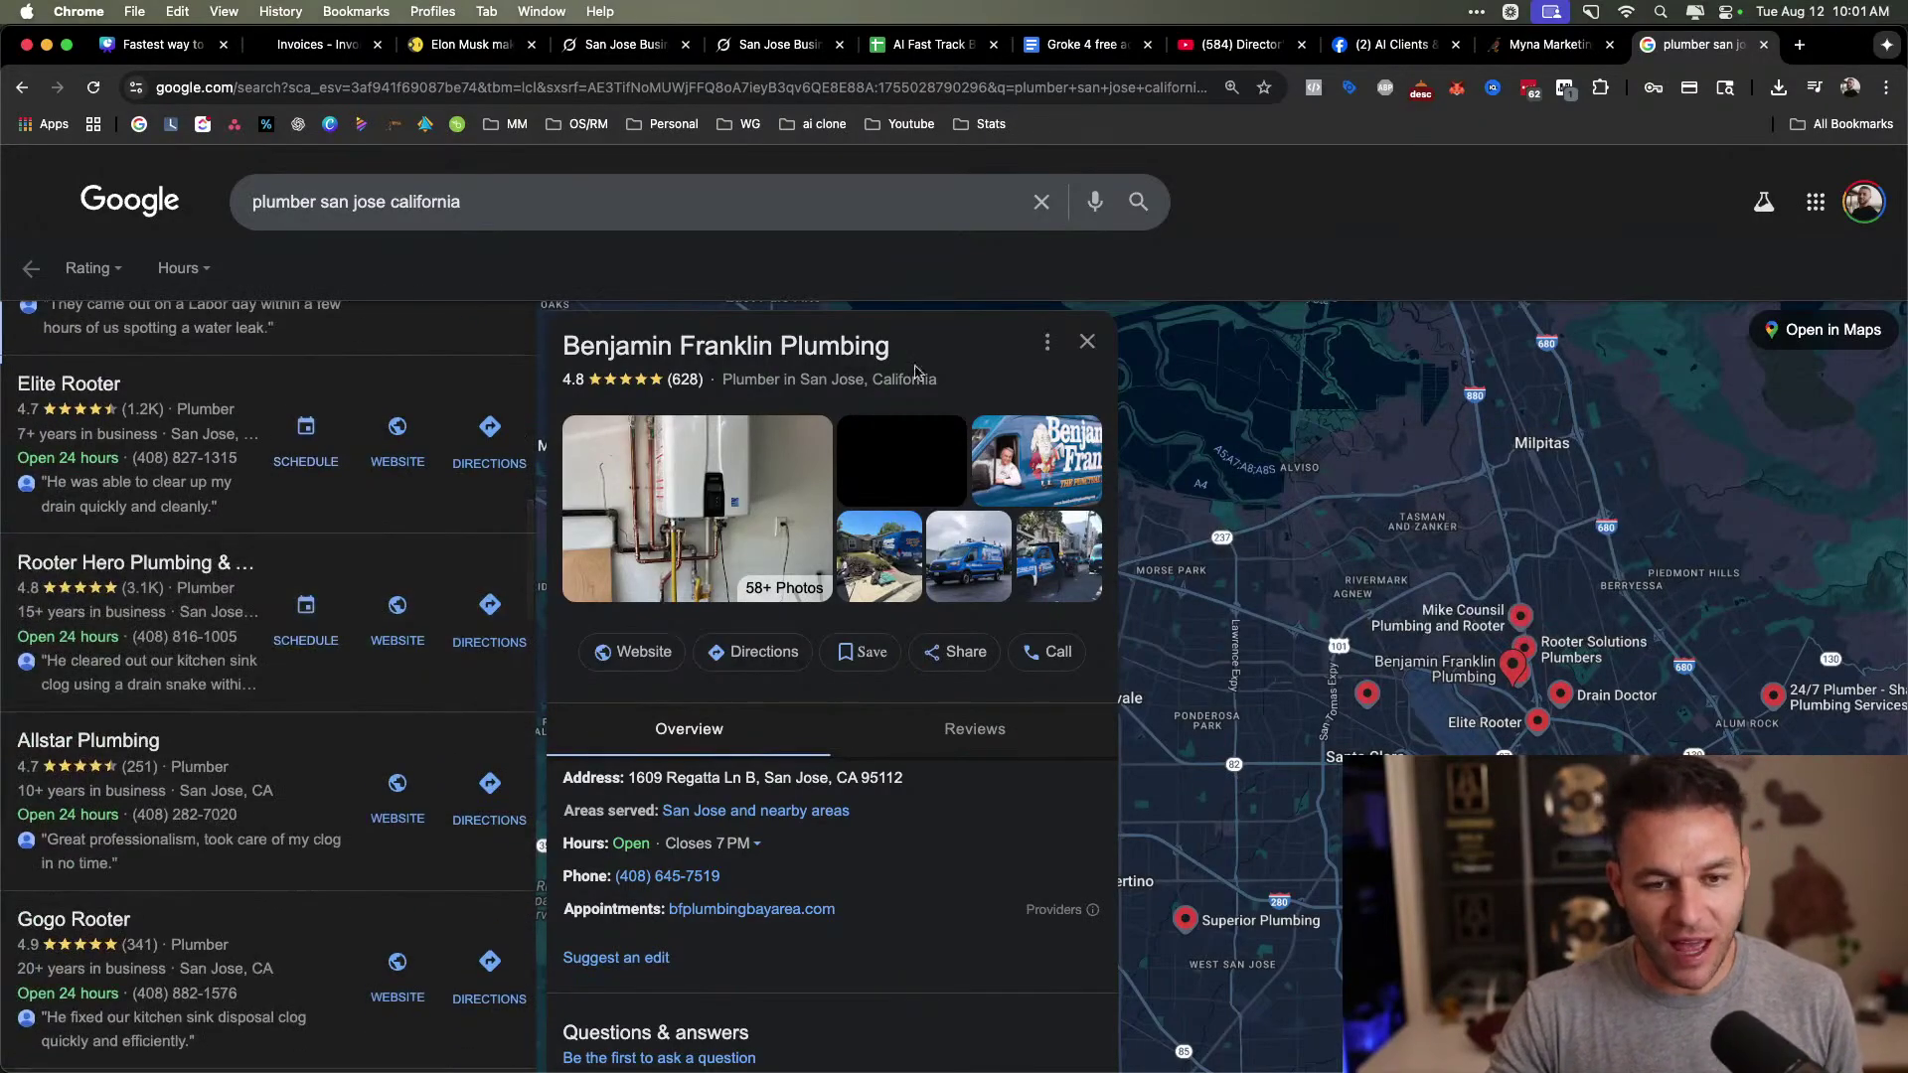
scroll(407, 673, "down", 8)
scroll(407, 673, "down", 10)
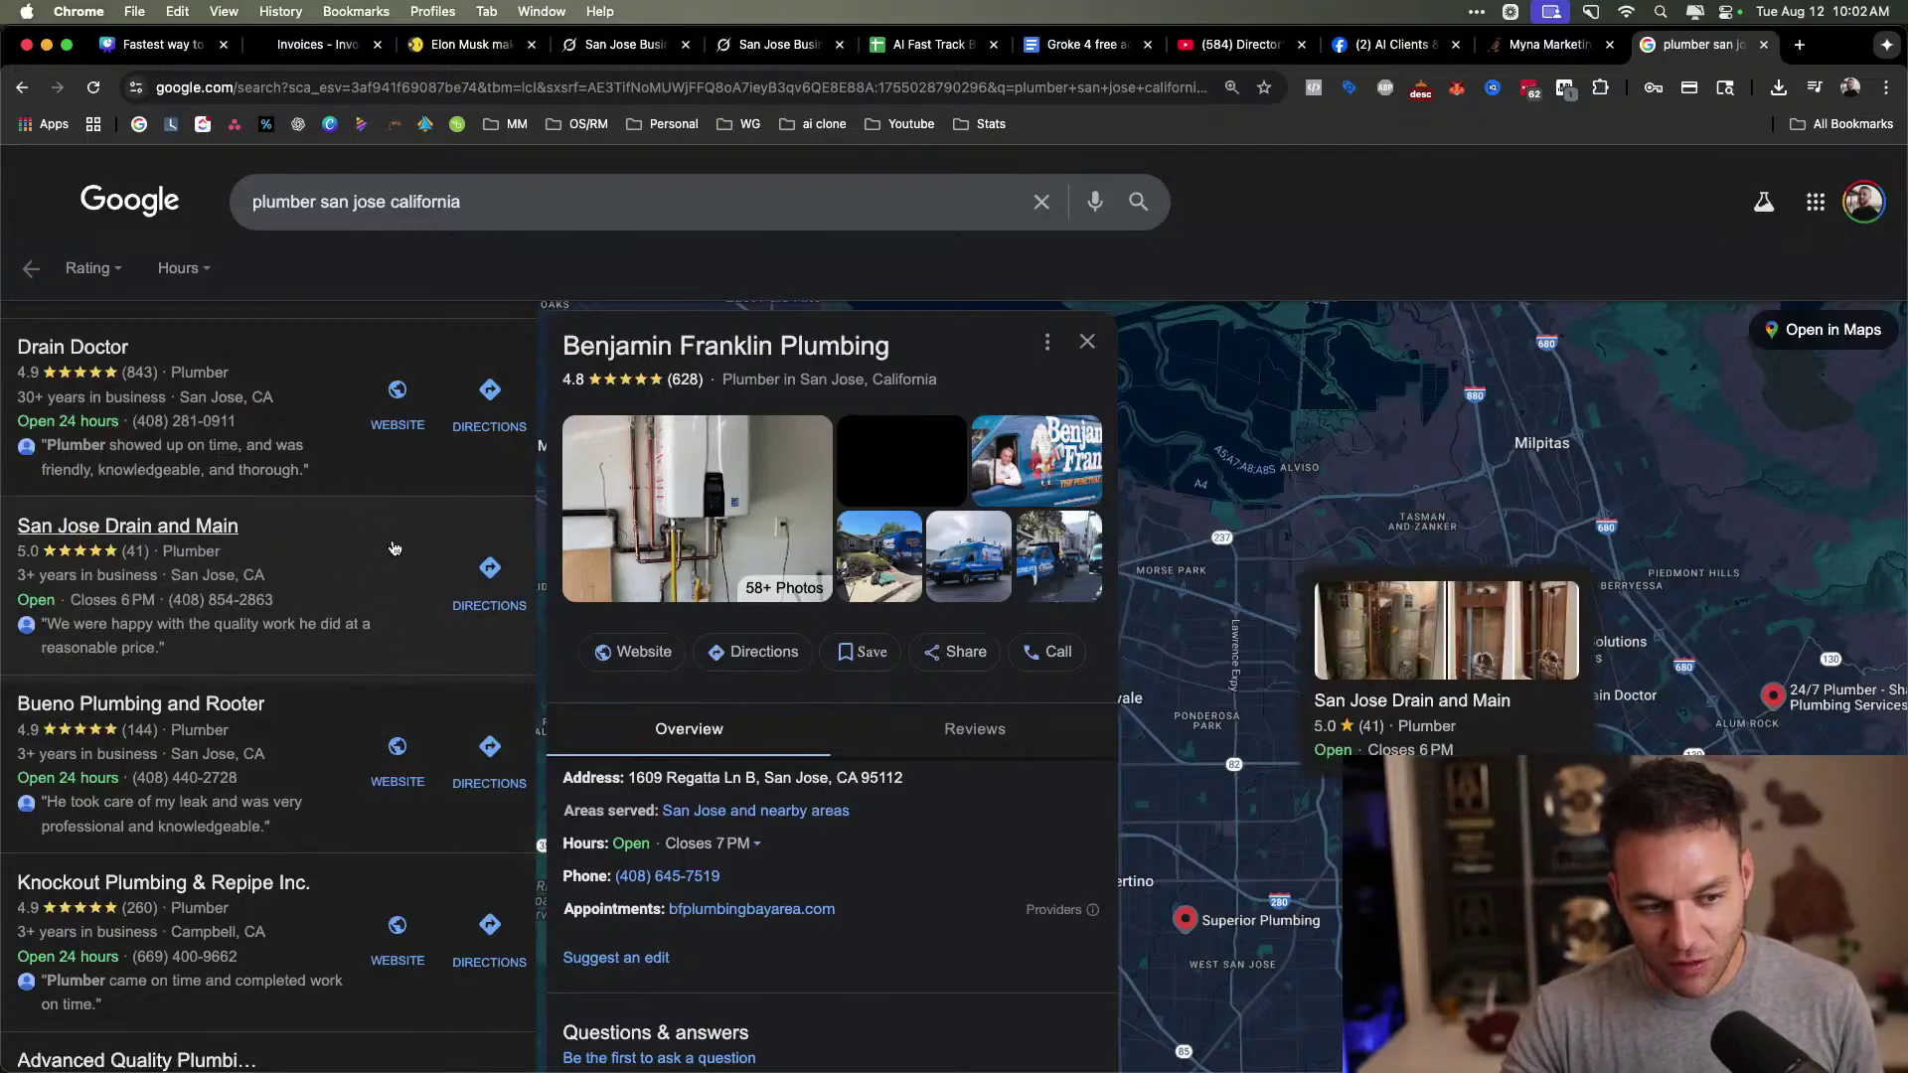
scroll(396, 584, "down", 10)
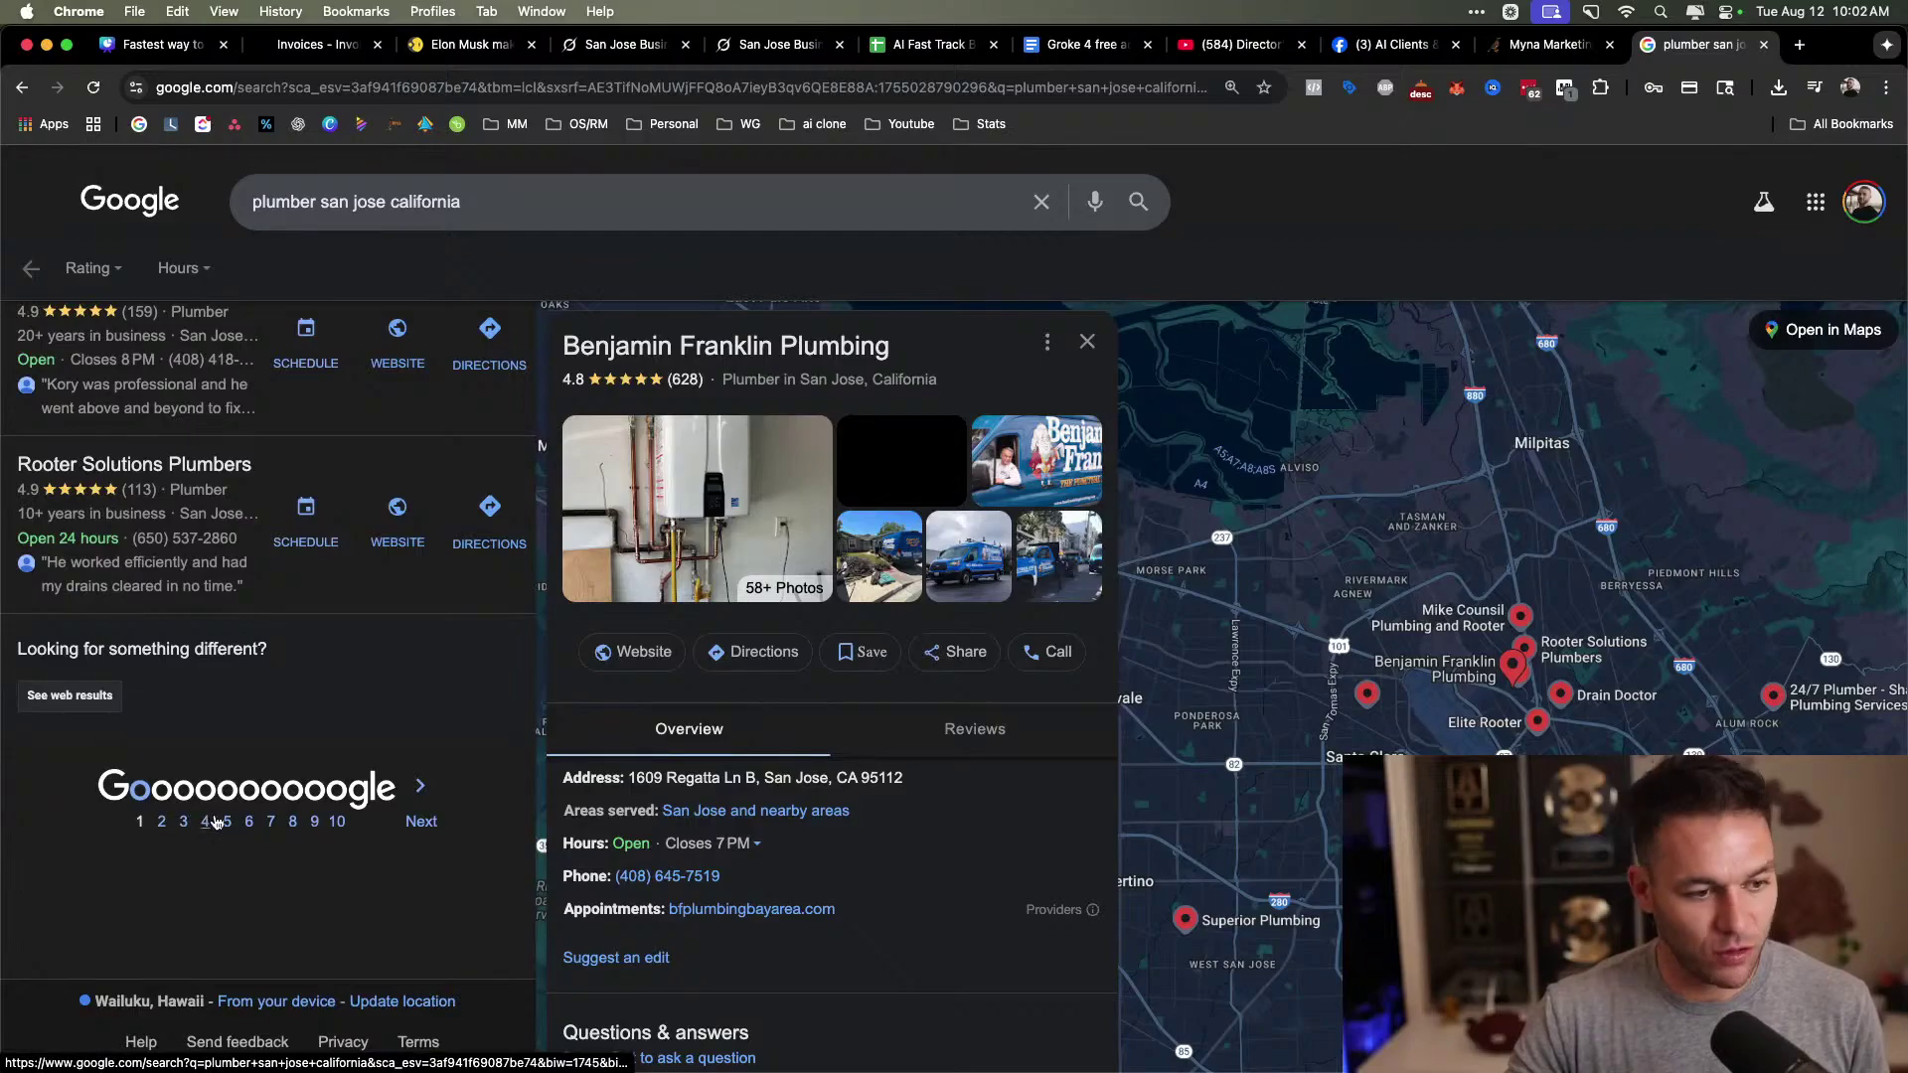
left_click(210, 826)
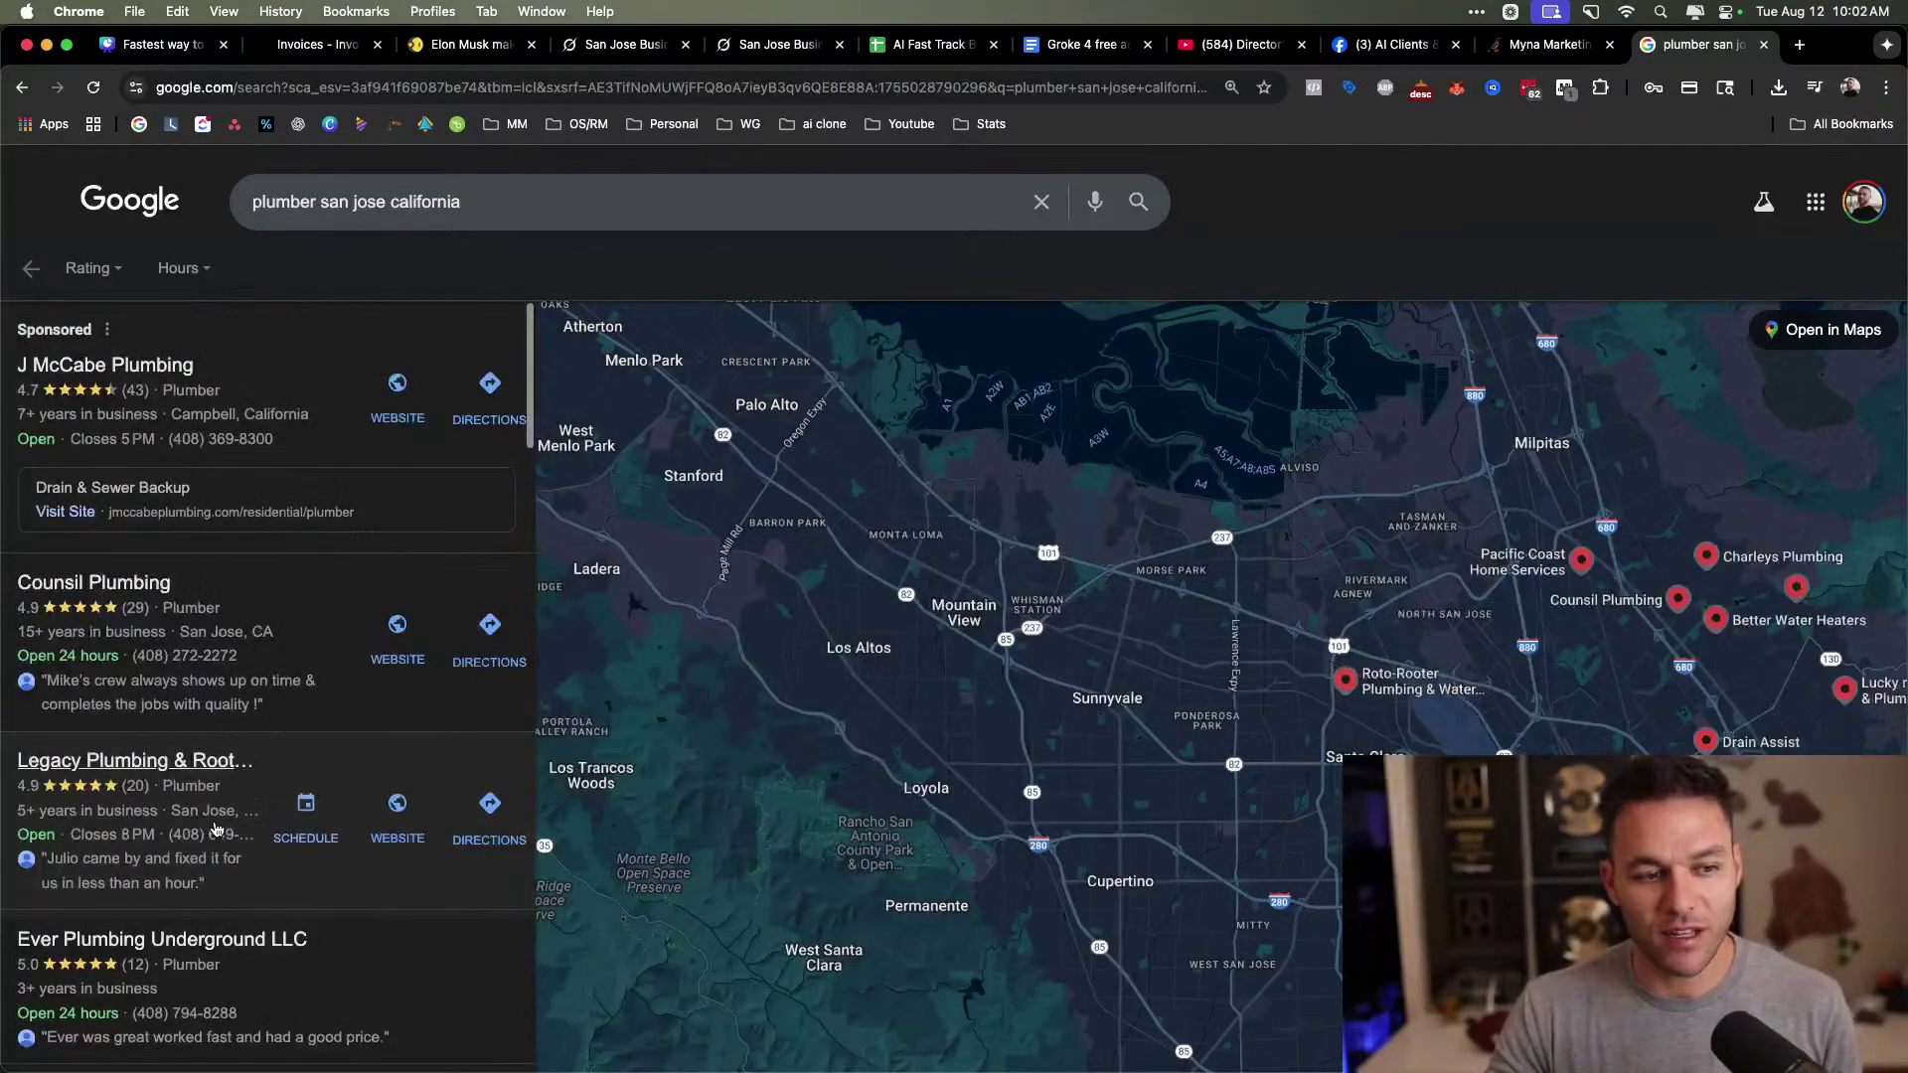
Open the Ever Plumbing Underground LLC listing and check its overview for a website and missing information.
scroll(224, 821, "down", 2)
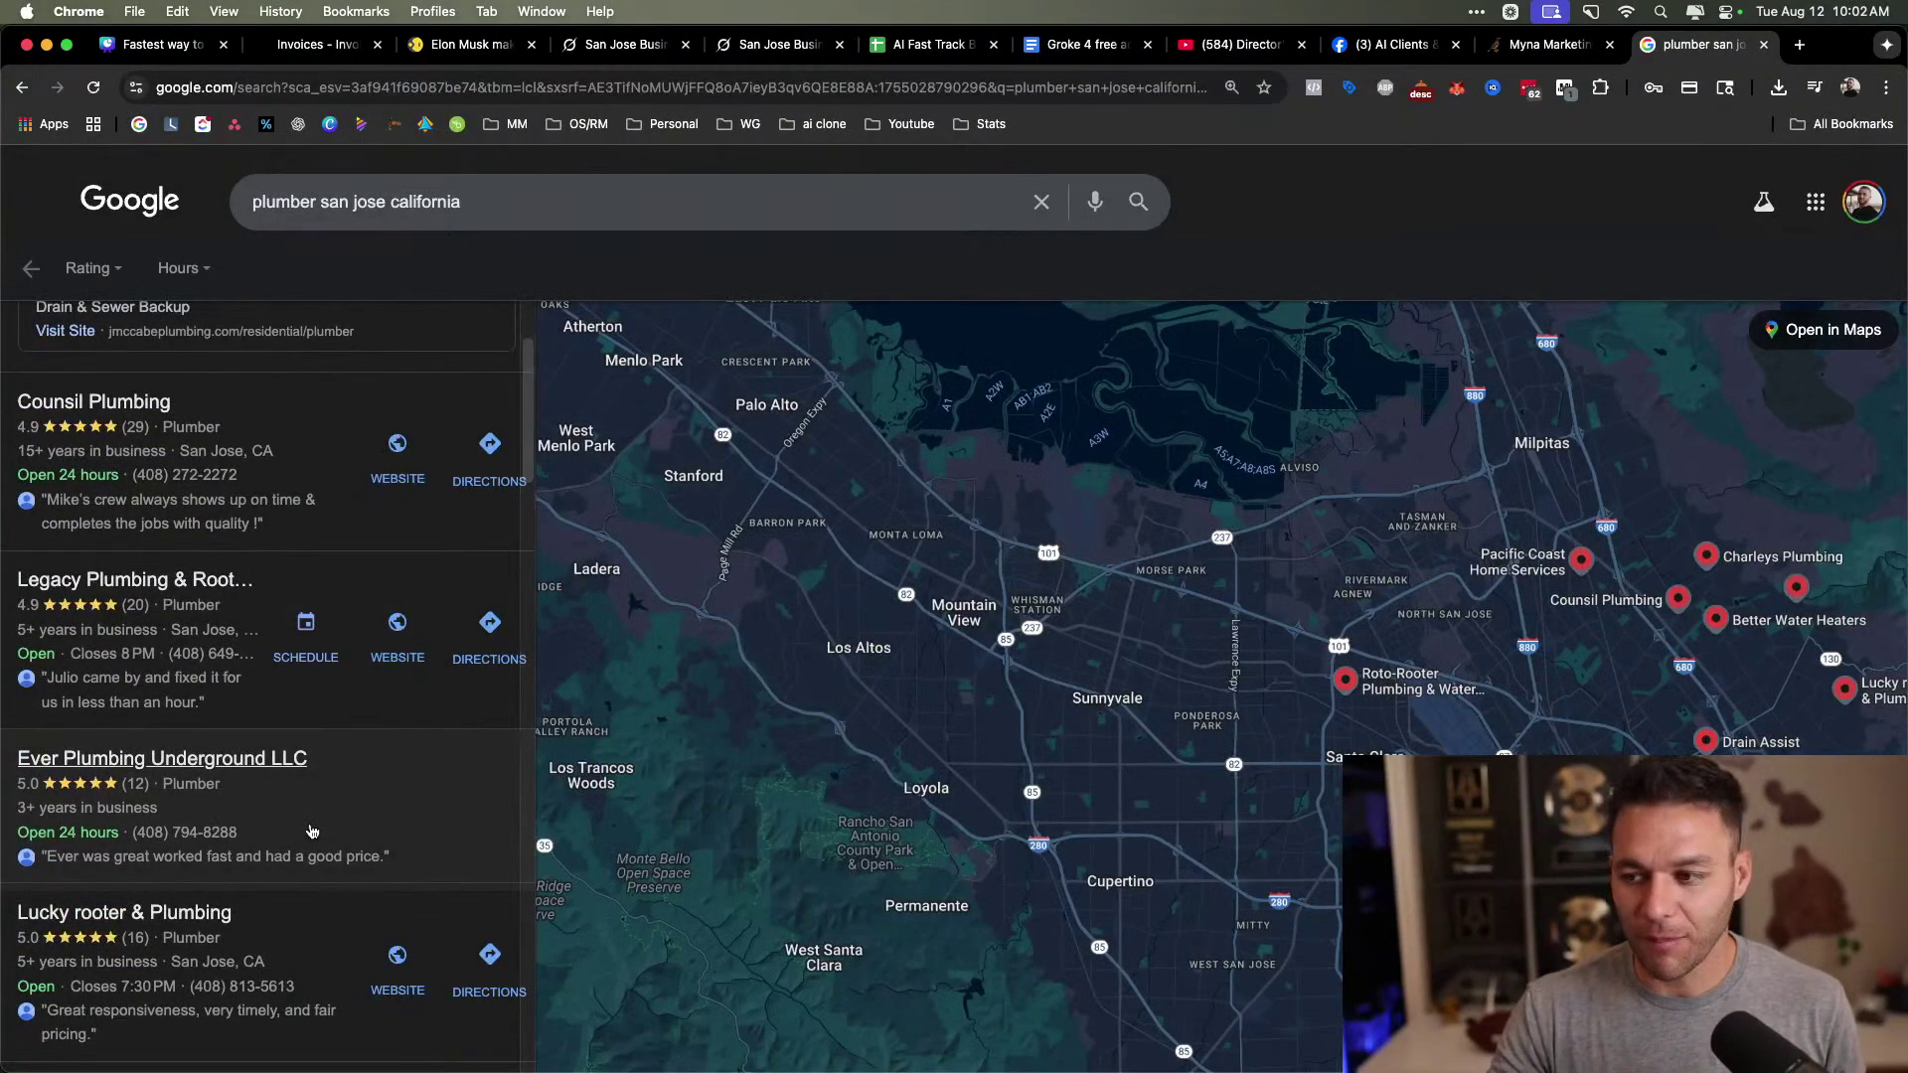
scroll(337, 806, "down", 2)
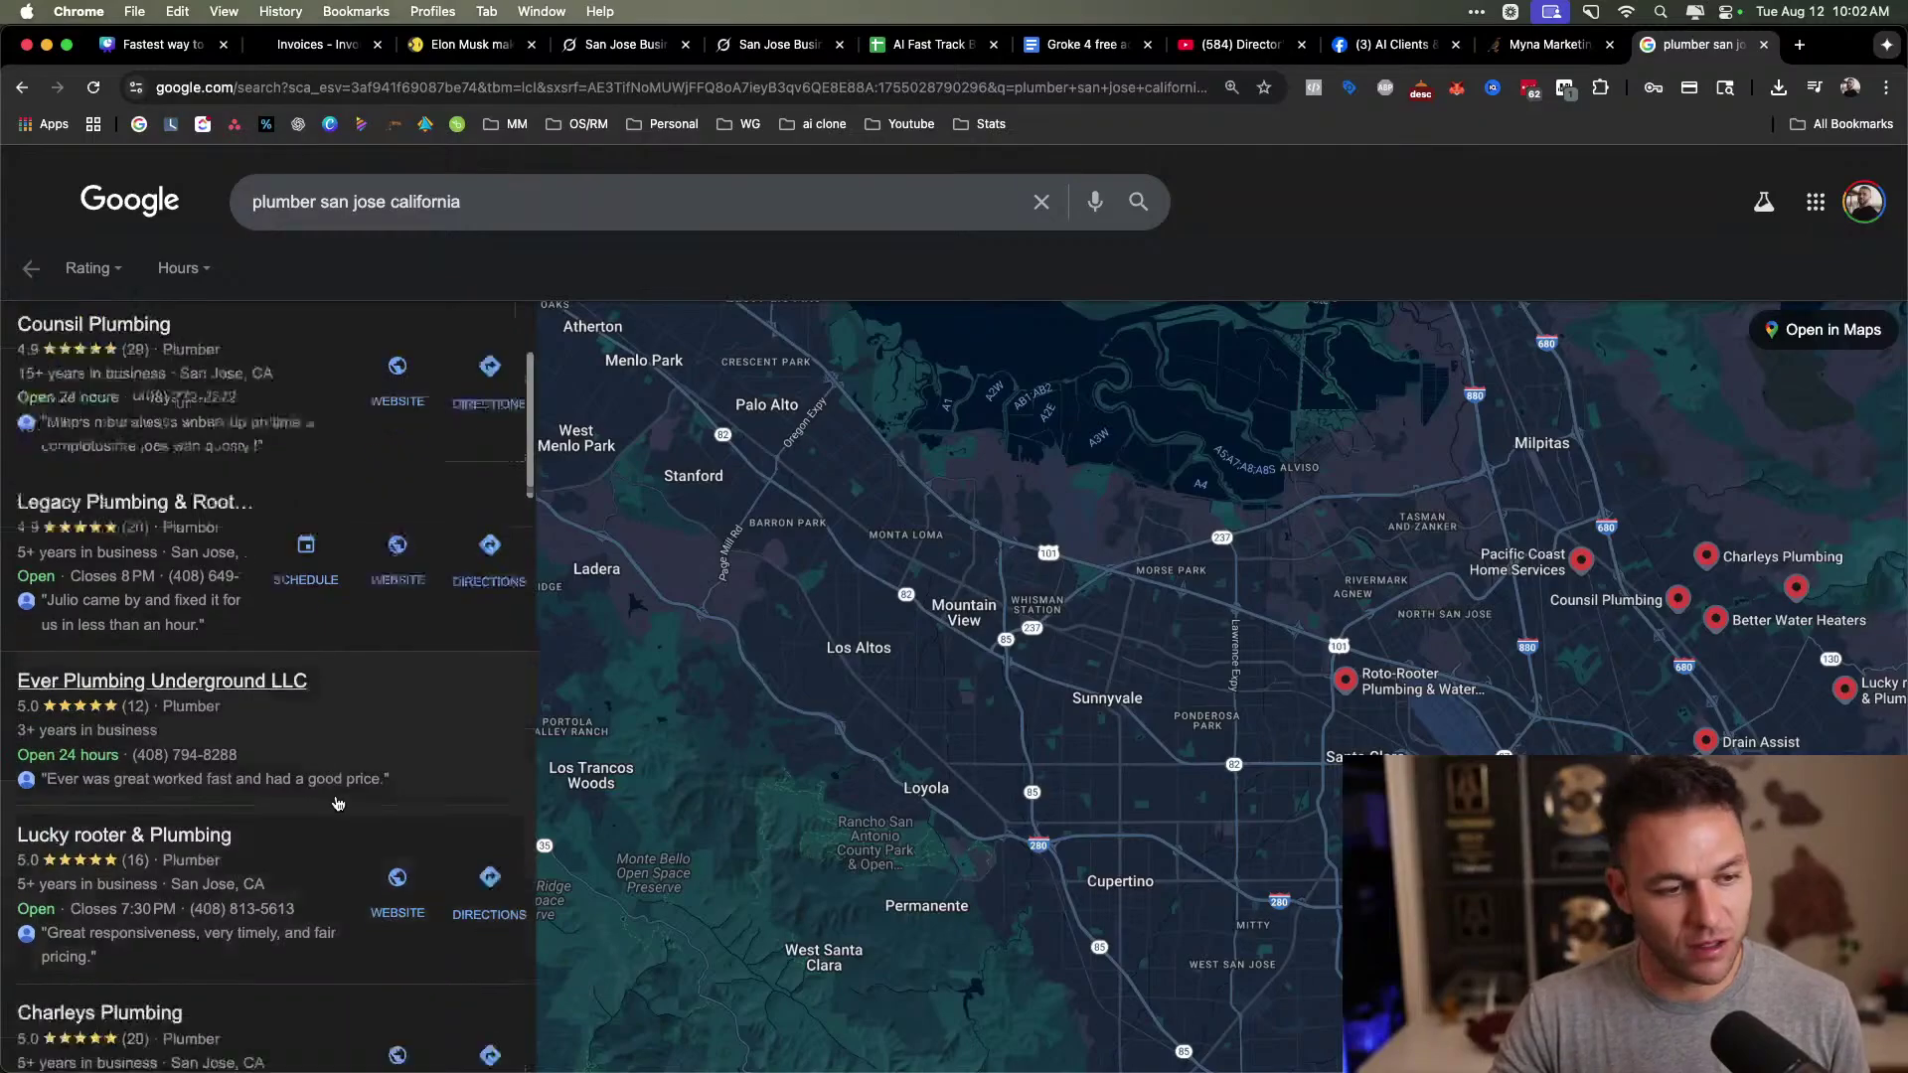
left_click(403, 629)
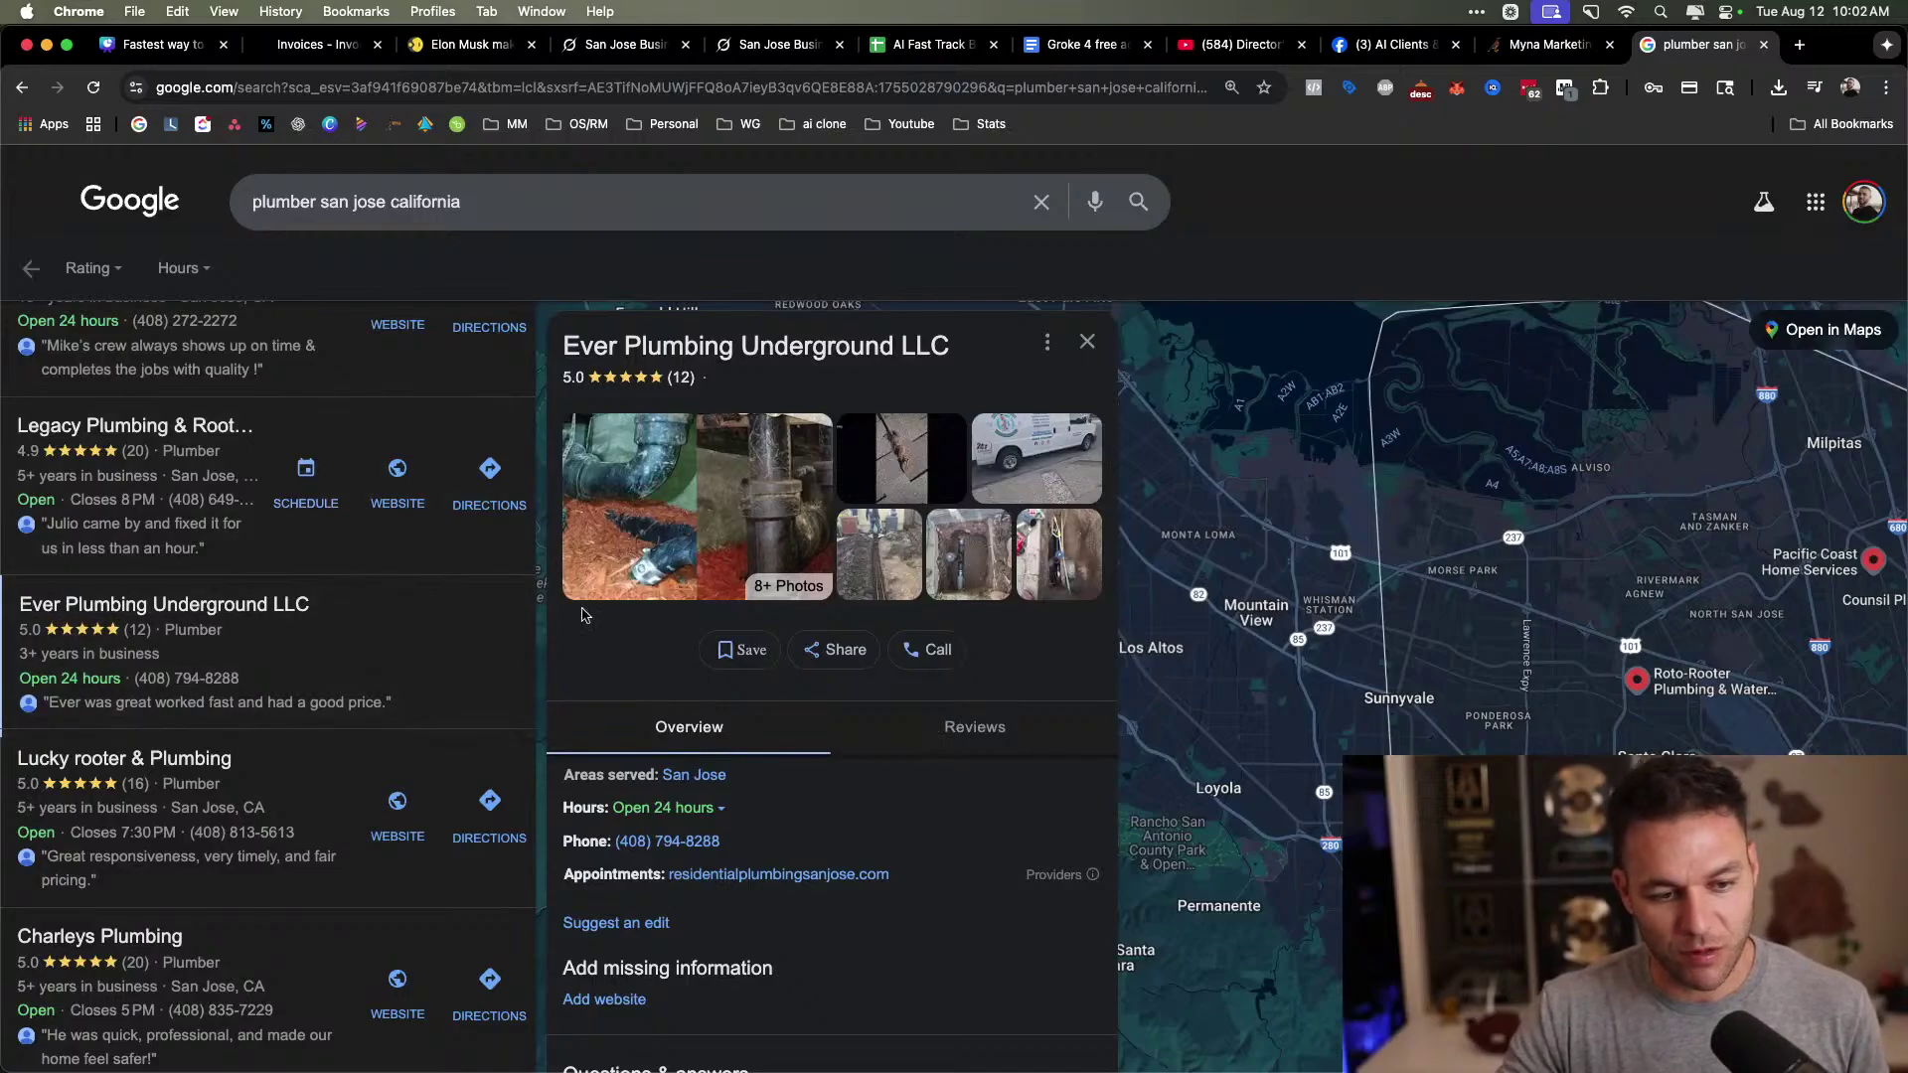
scroll(576, 716, "down", 2)
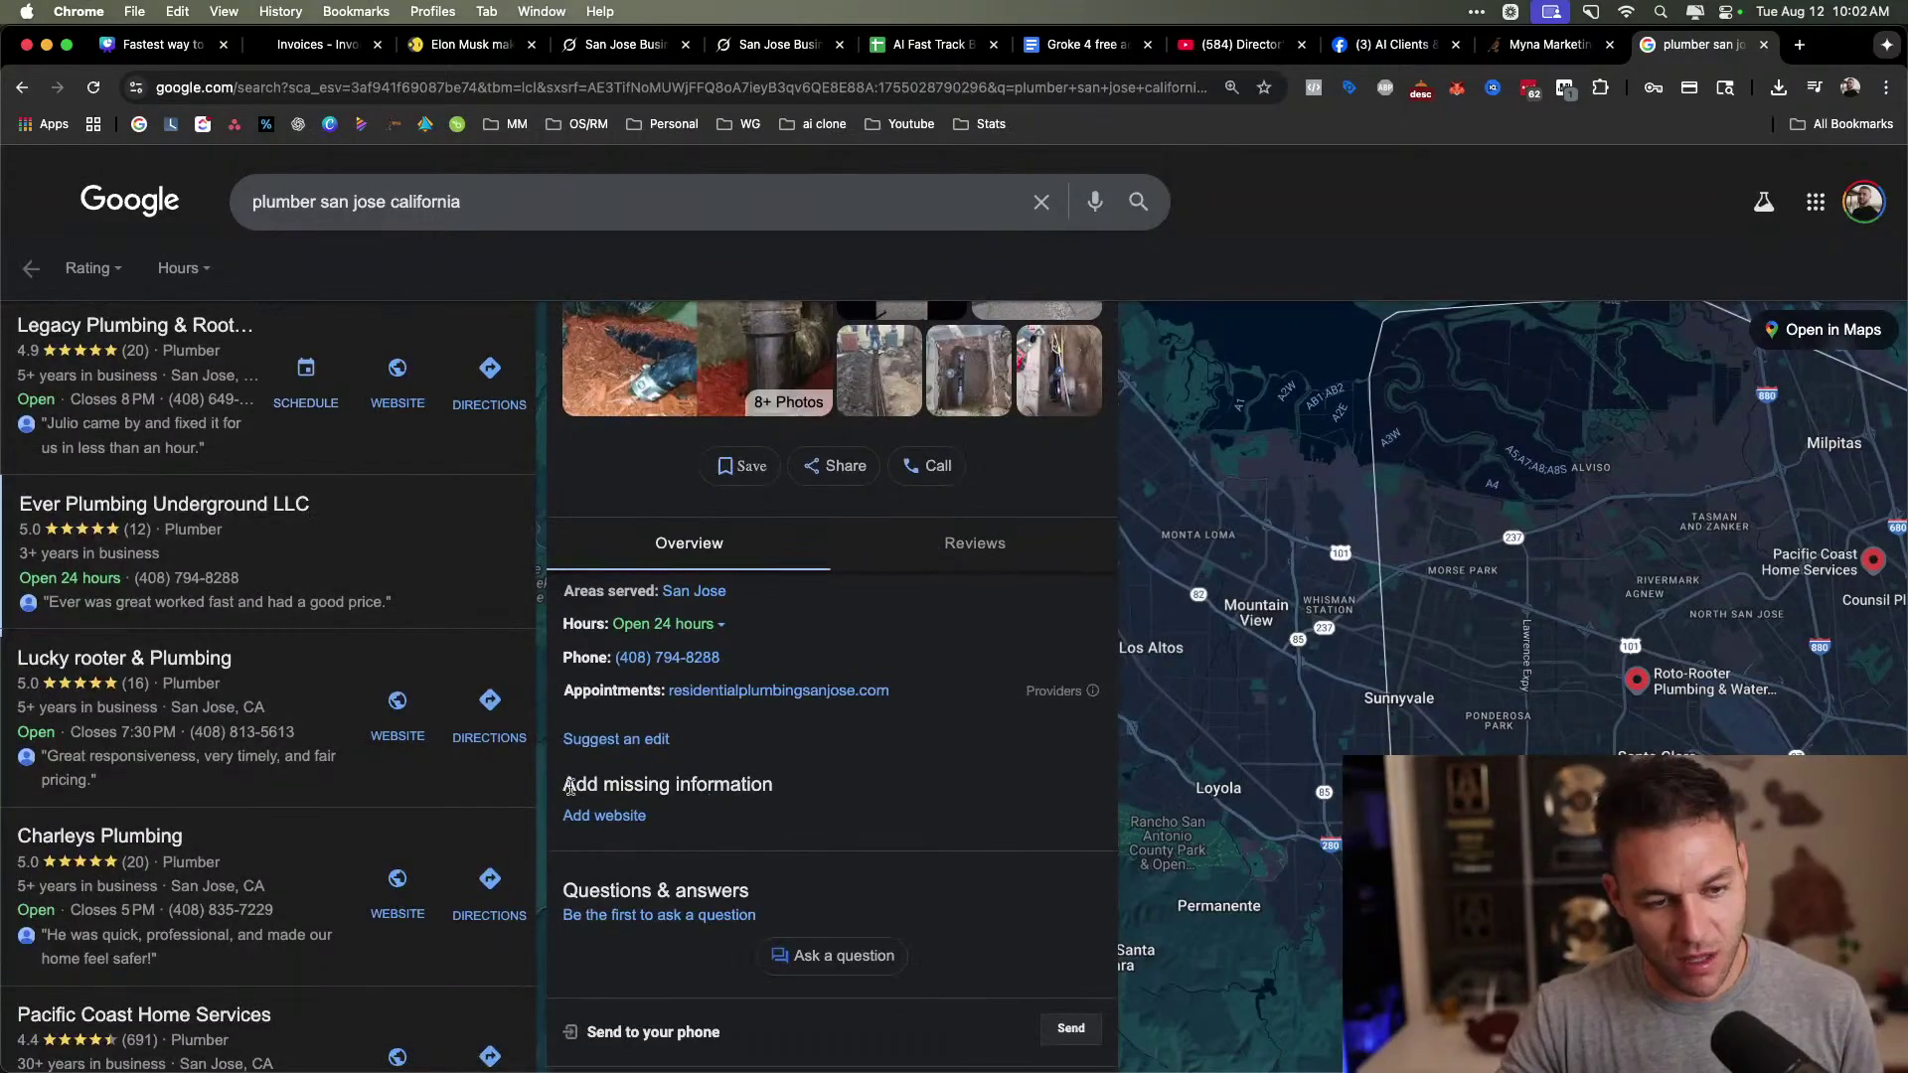
scroll(631, 817, "down", 1)
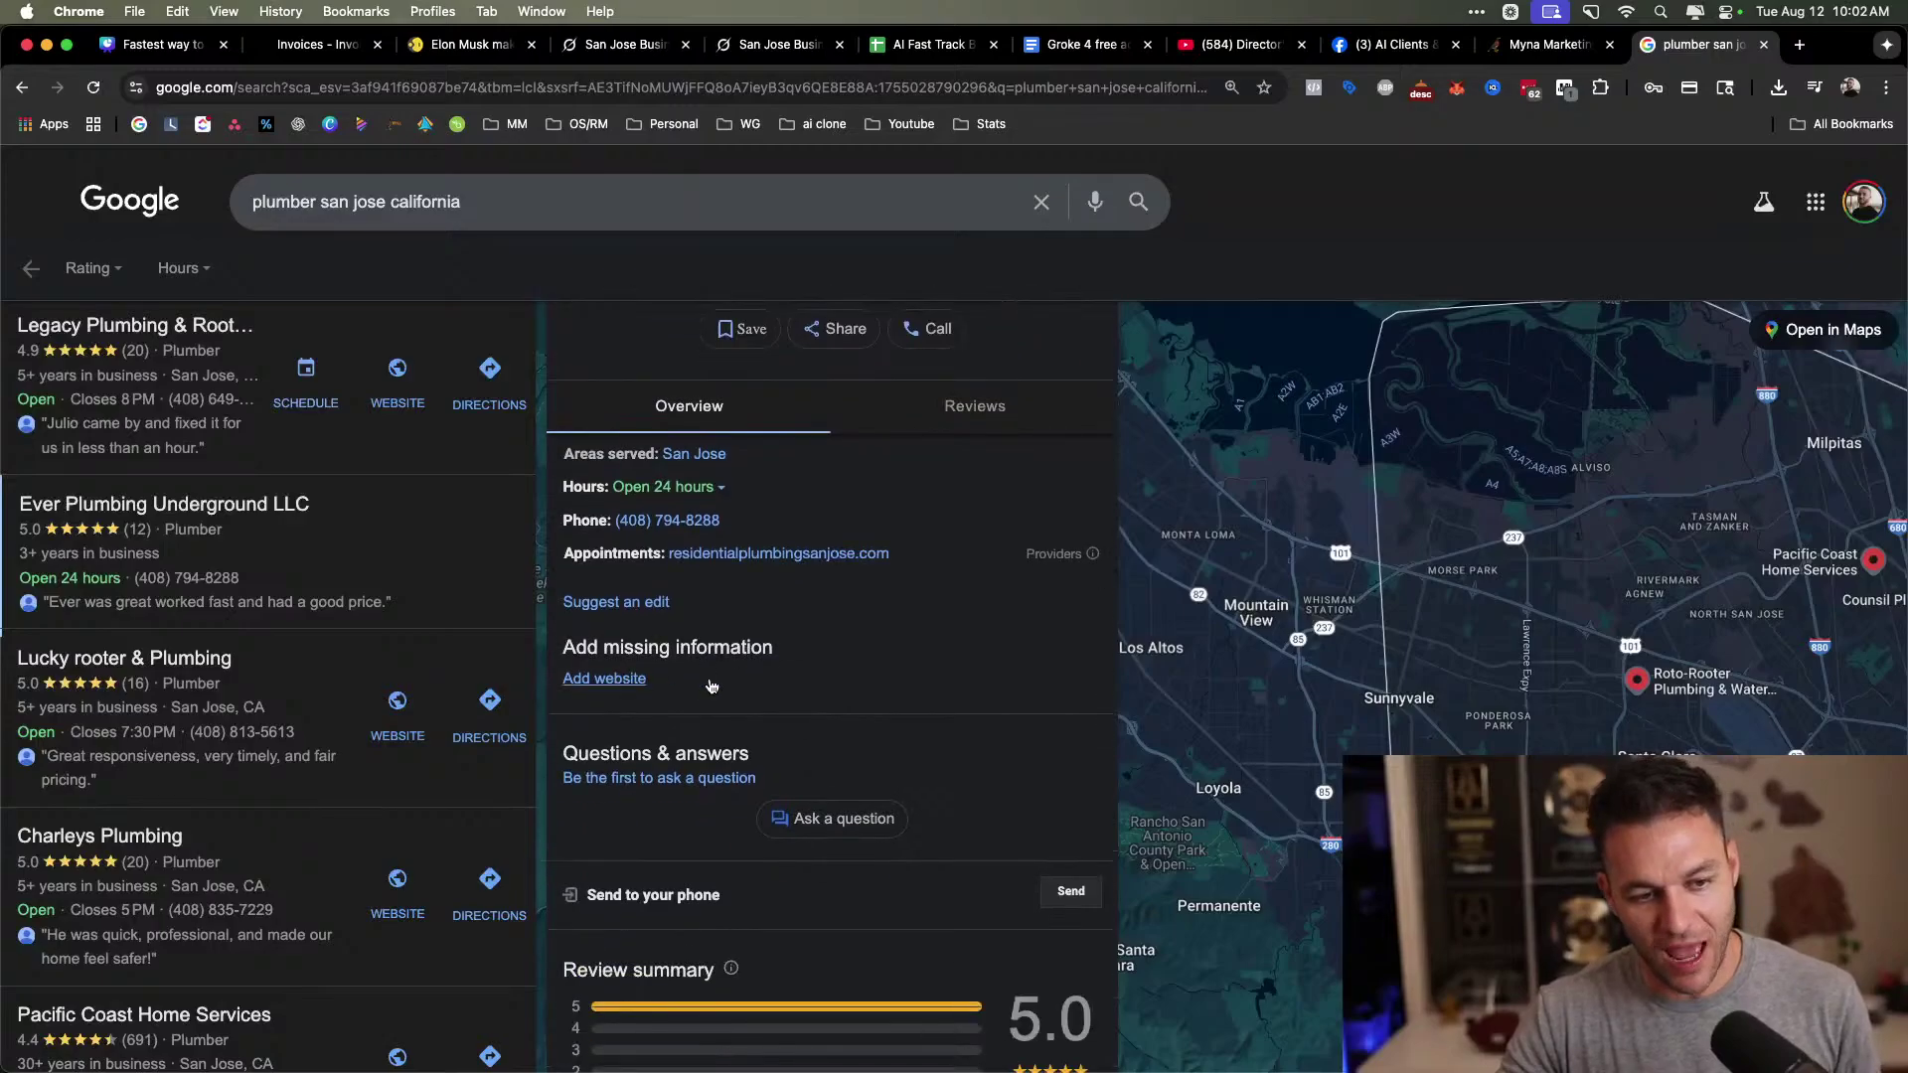
scroll(711, 686, "up", 3)
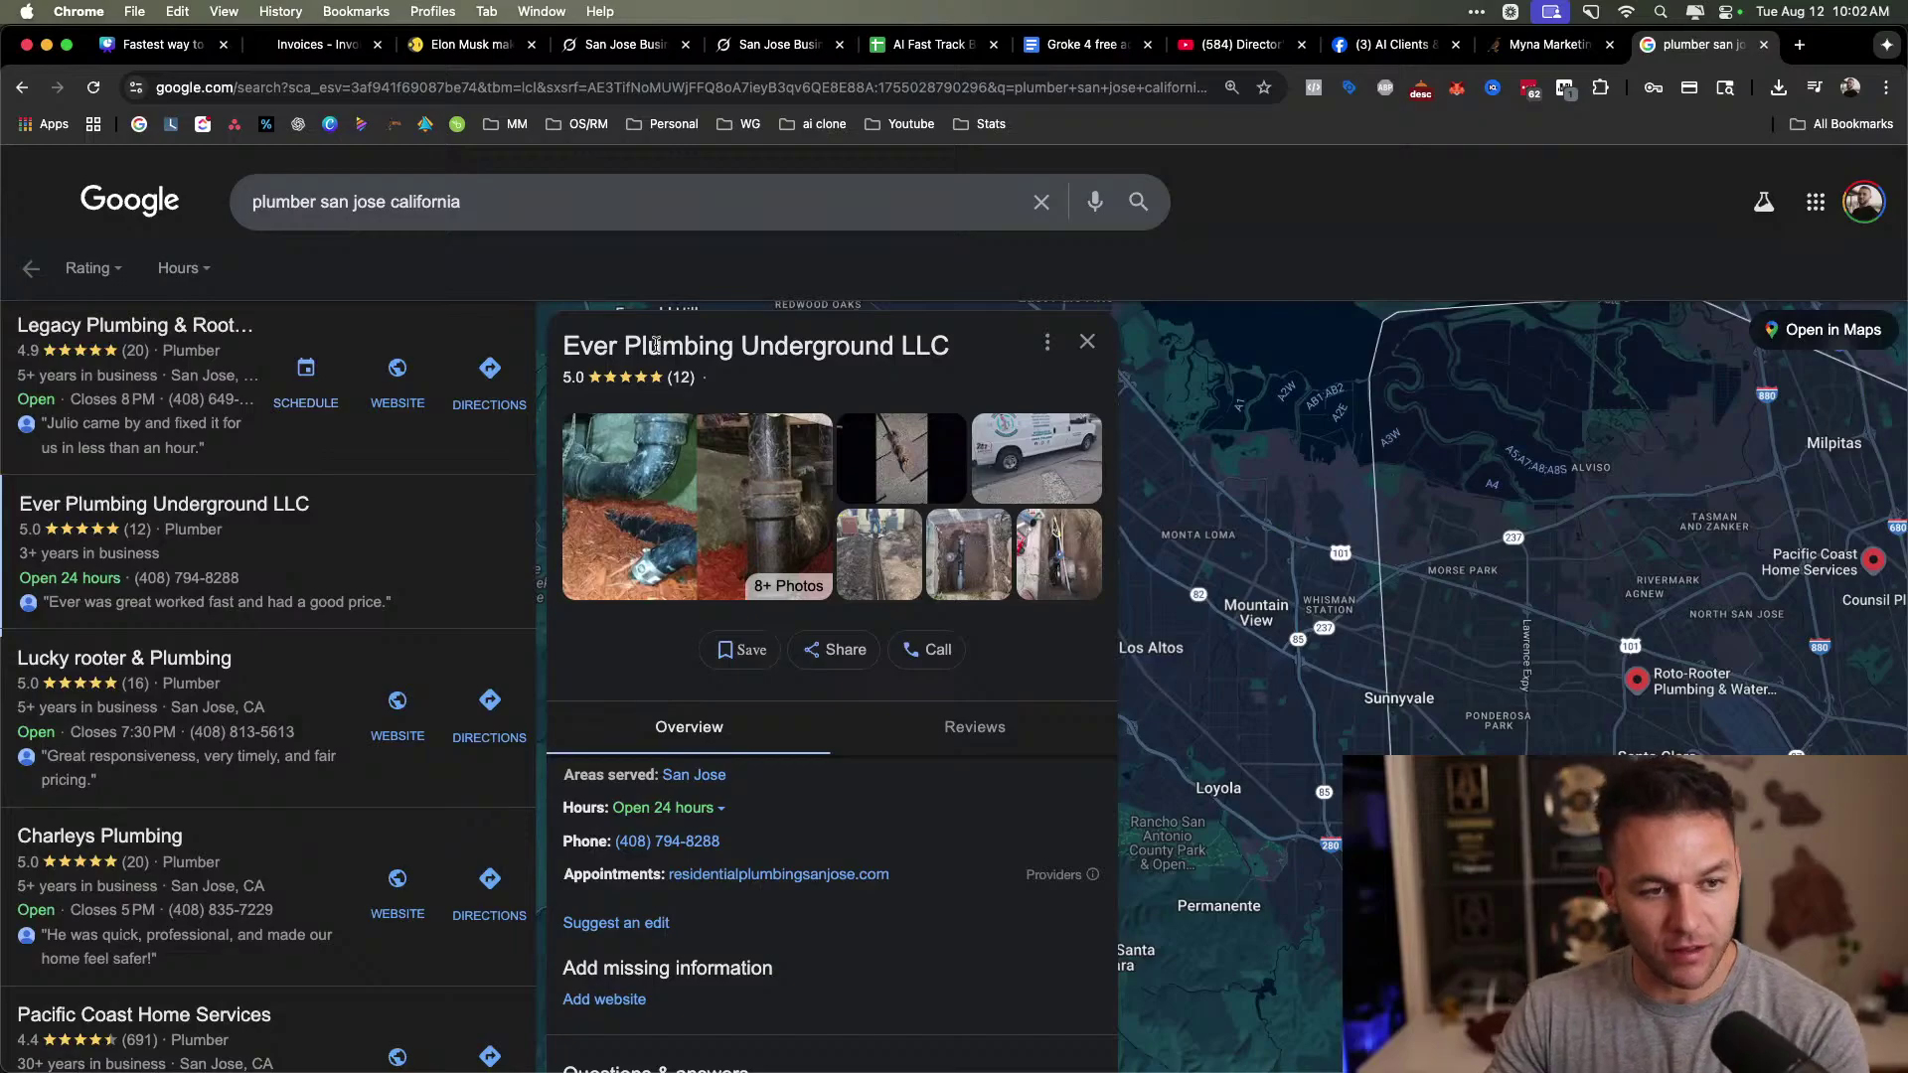
View Ever Plumbing Underground LLC's photos of the company van, the pipe trench and the excavated pipe fitting.
left_click(1035, 462)
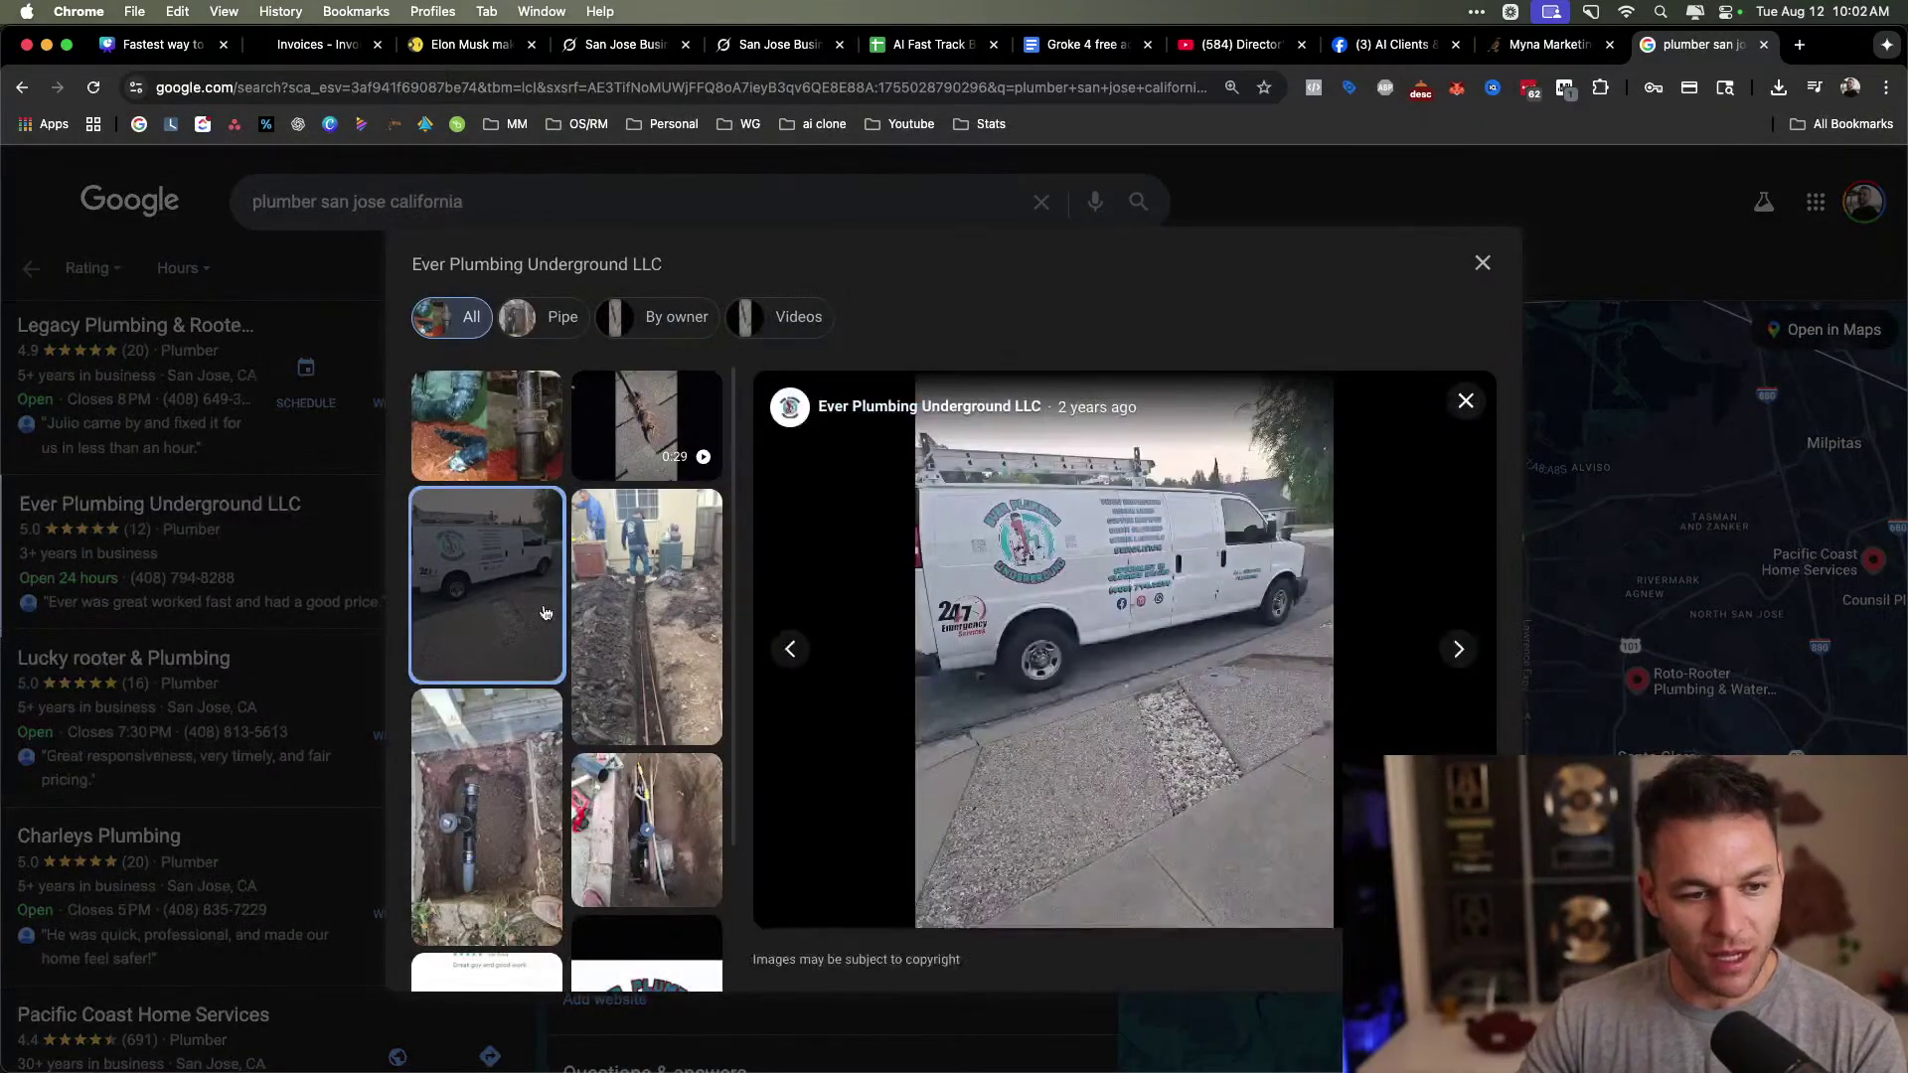
left_click(600, 606)
left_click(525, 881)
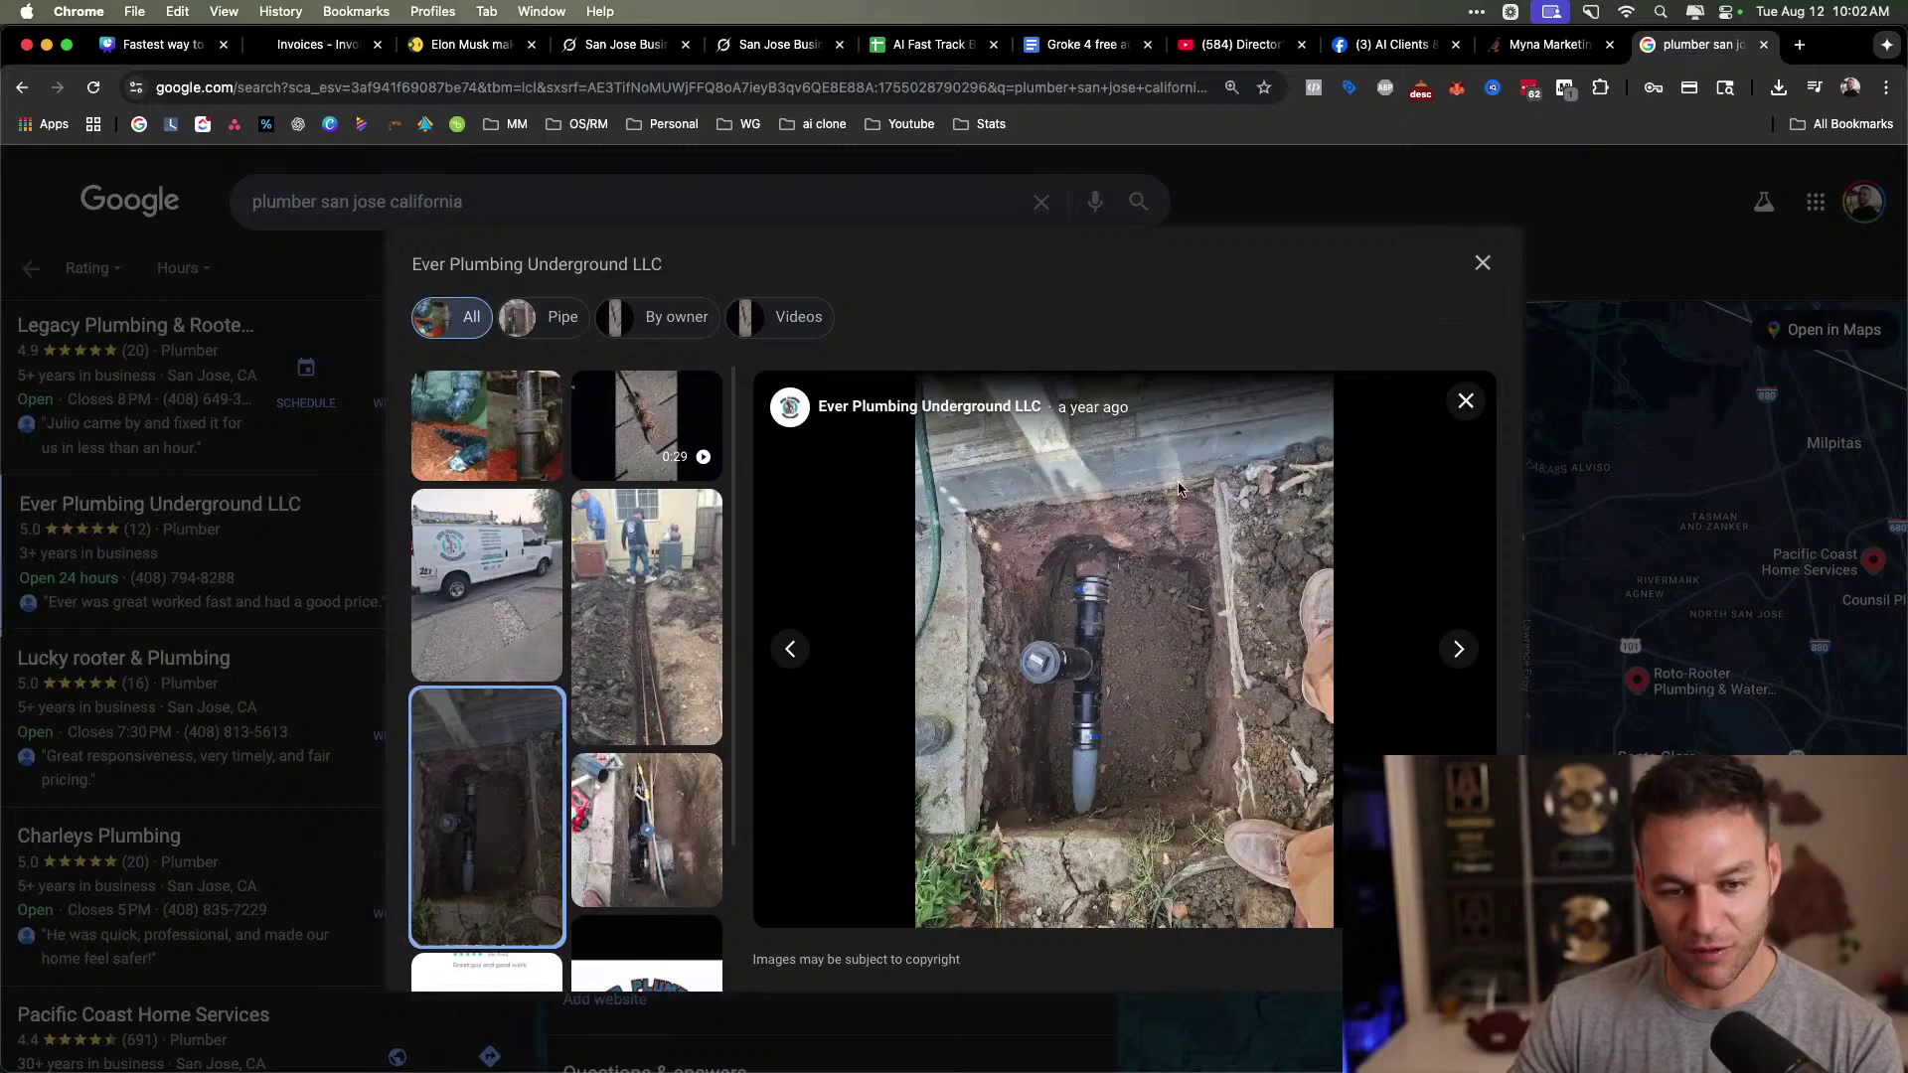
Close Ever Plumbing Underground LLC's photos and check its overview for the appointment link, missing website, questions and review summary.
left_click(1481, 264)
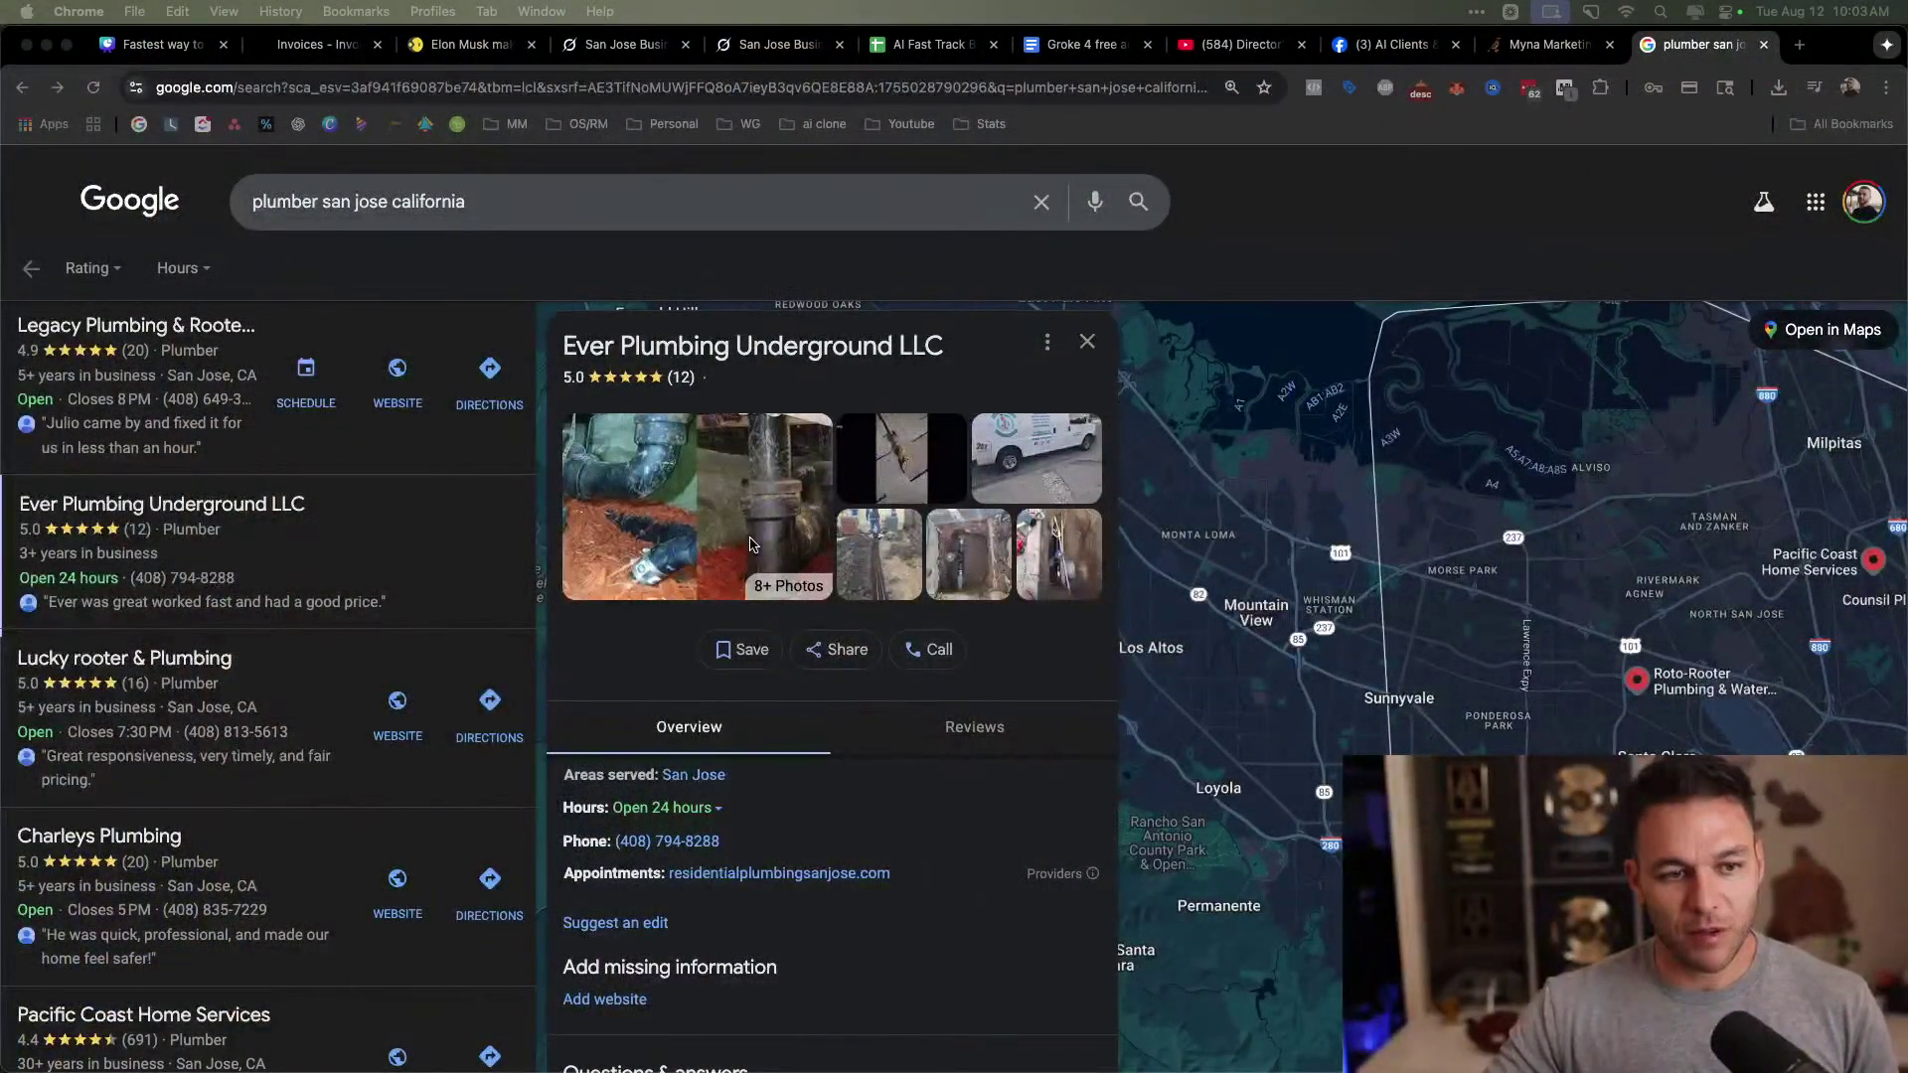
scroll(763, 553, "down", 3)
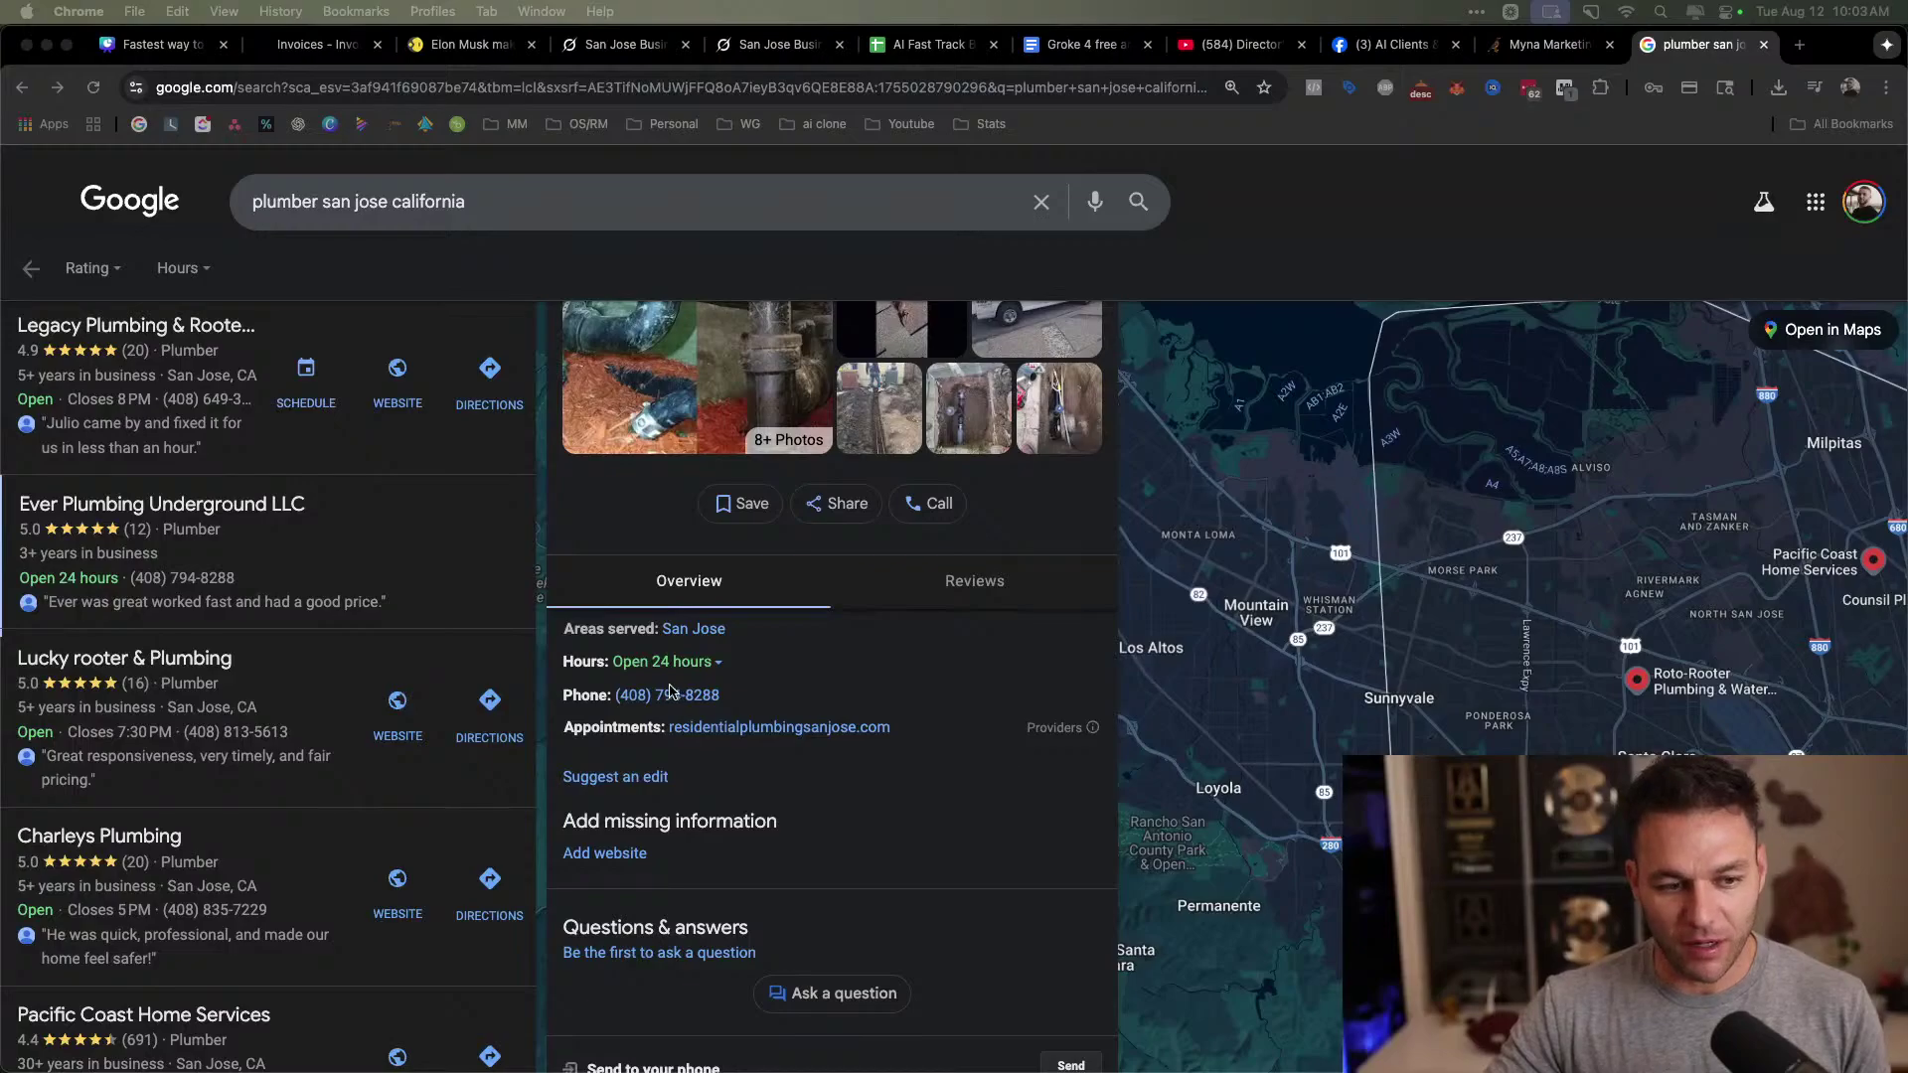
scroll(795, 715, "down", 2)
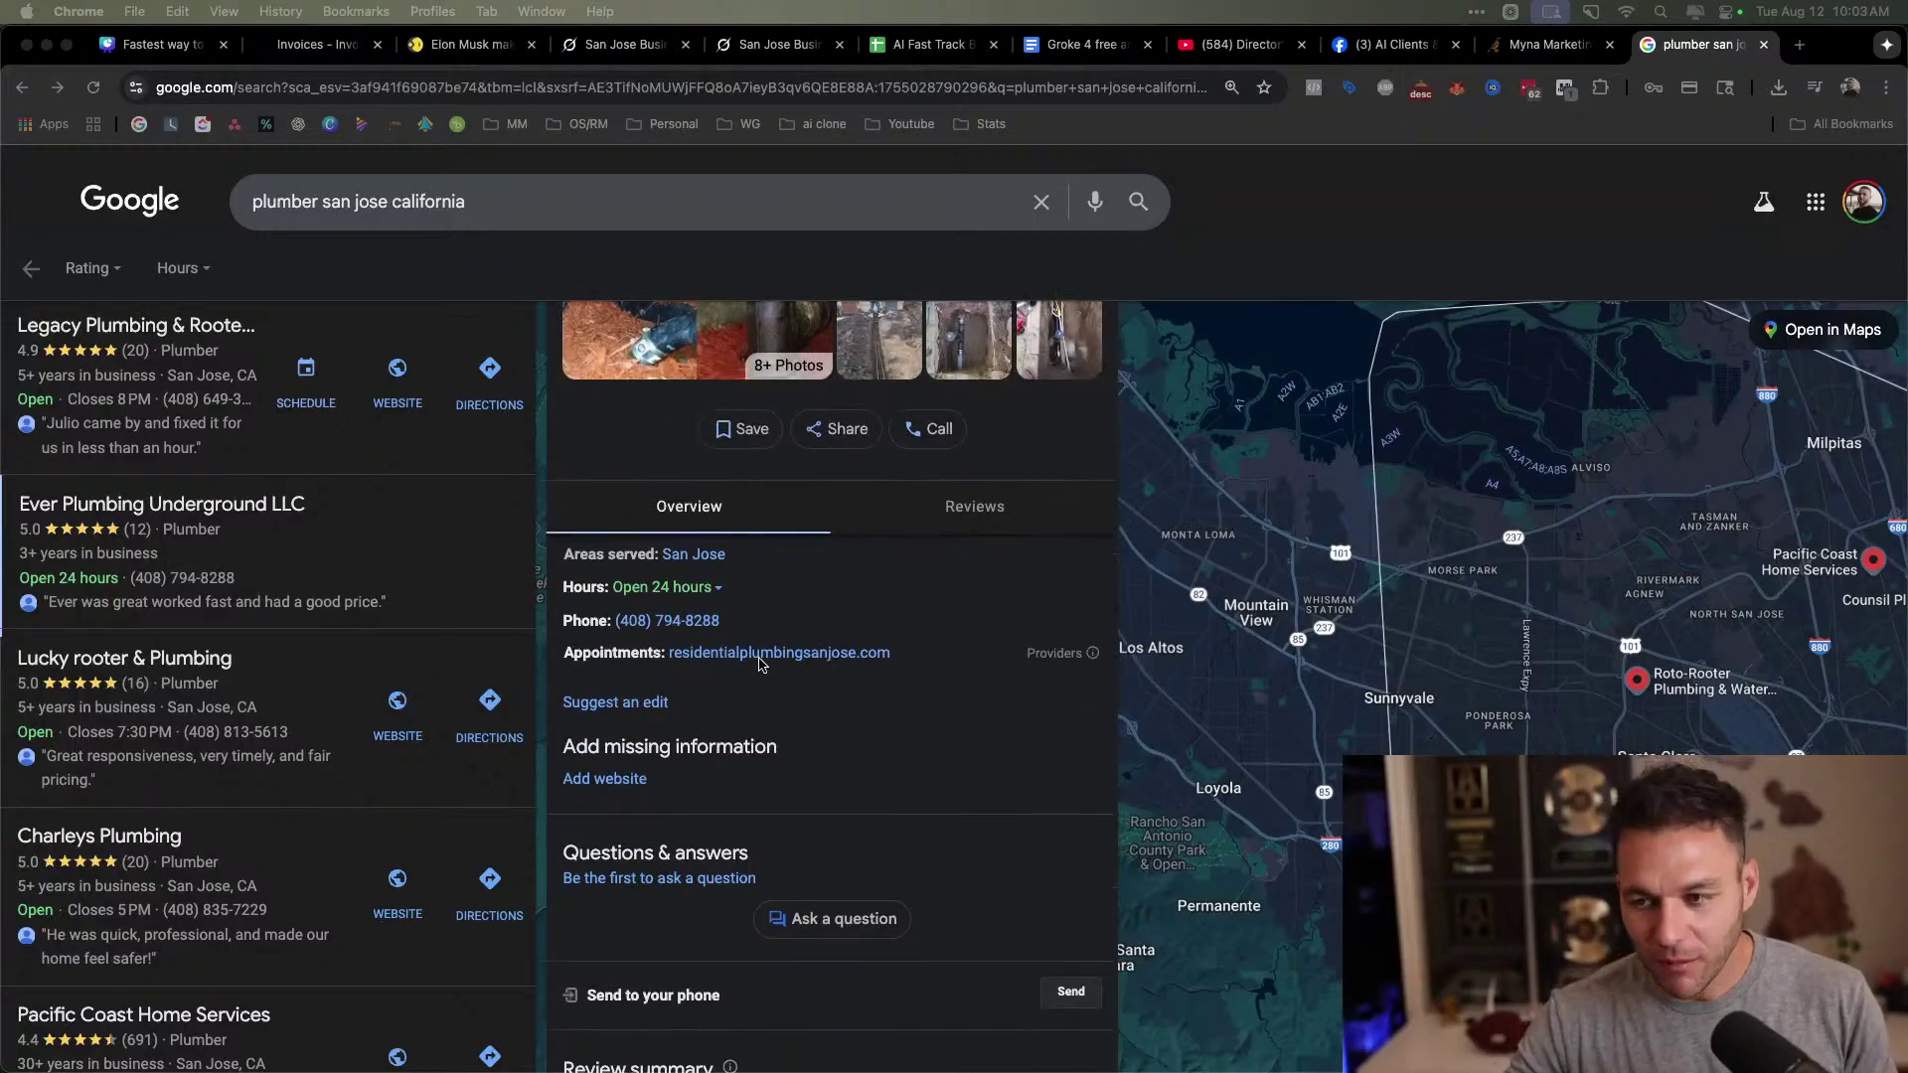
left_click(709, 656)
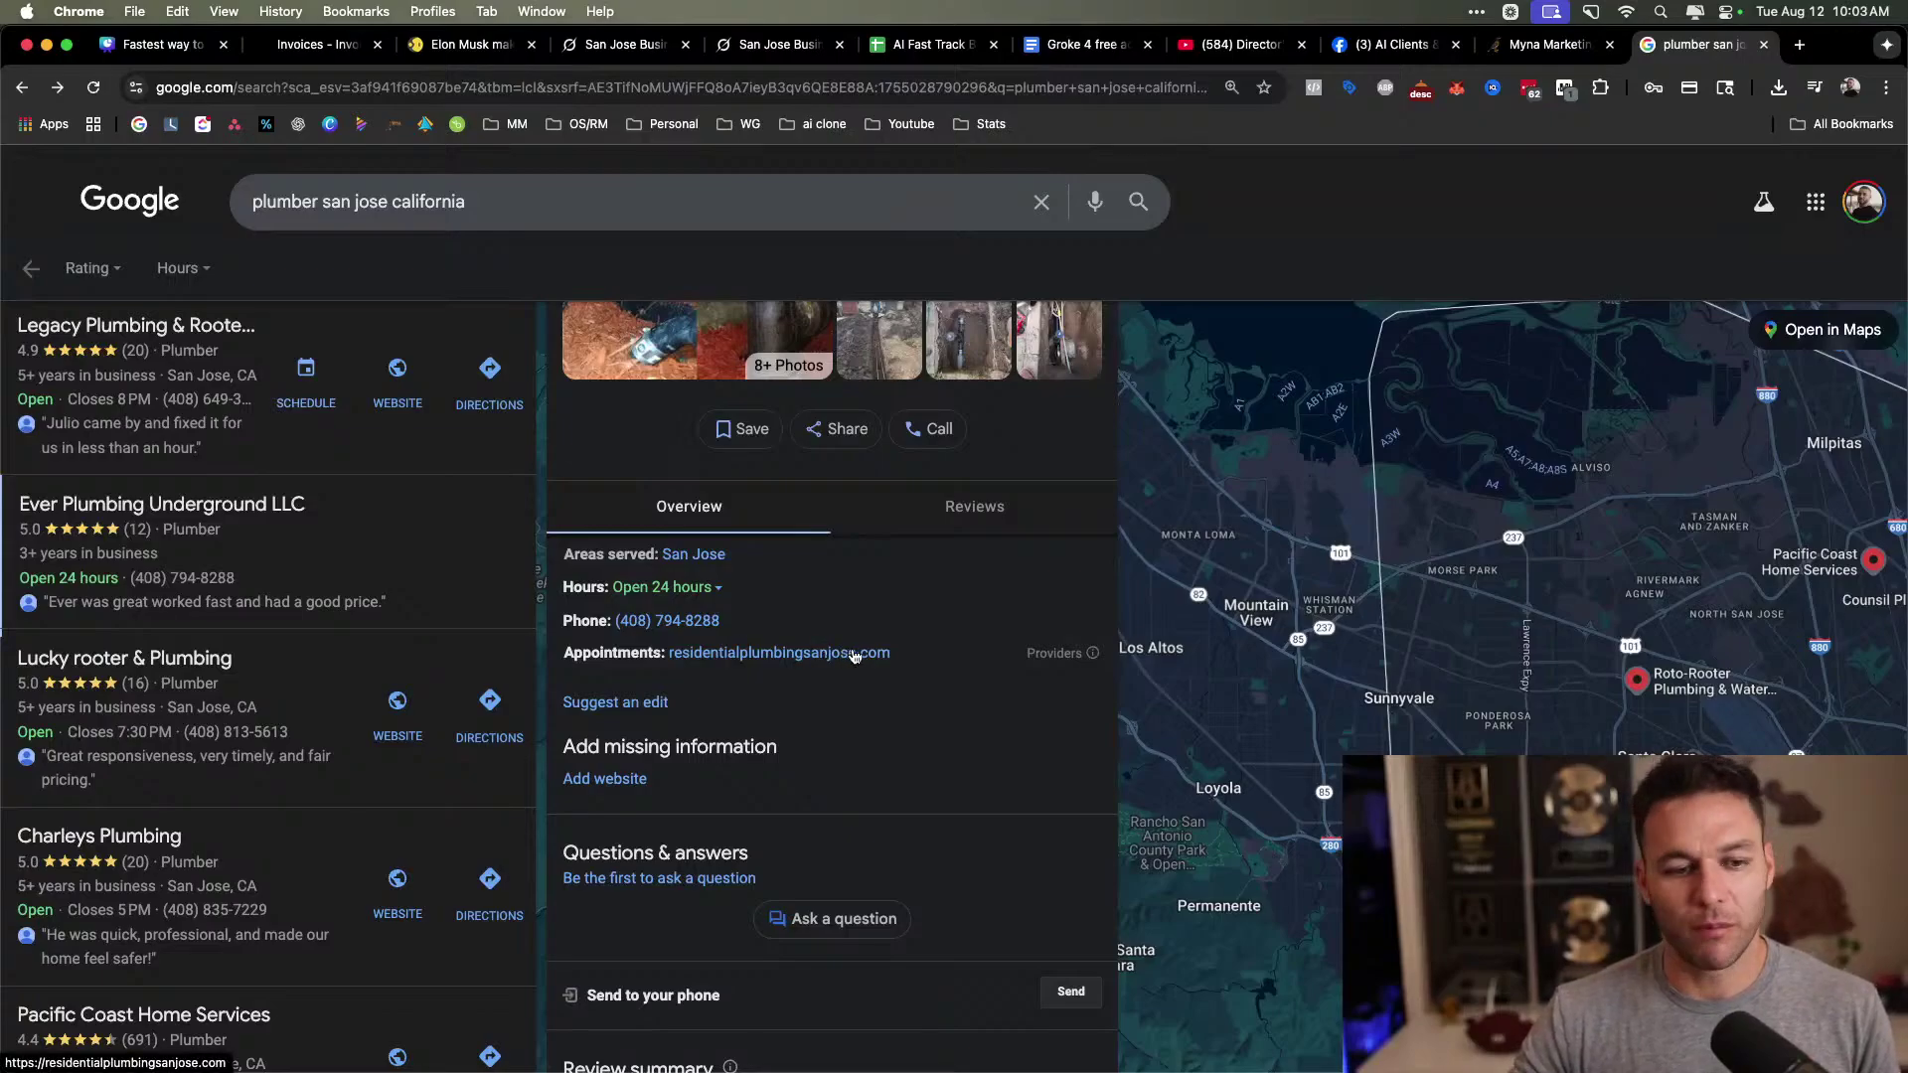
scroll(850, 655, "down", 3)
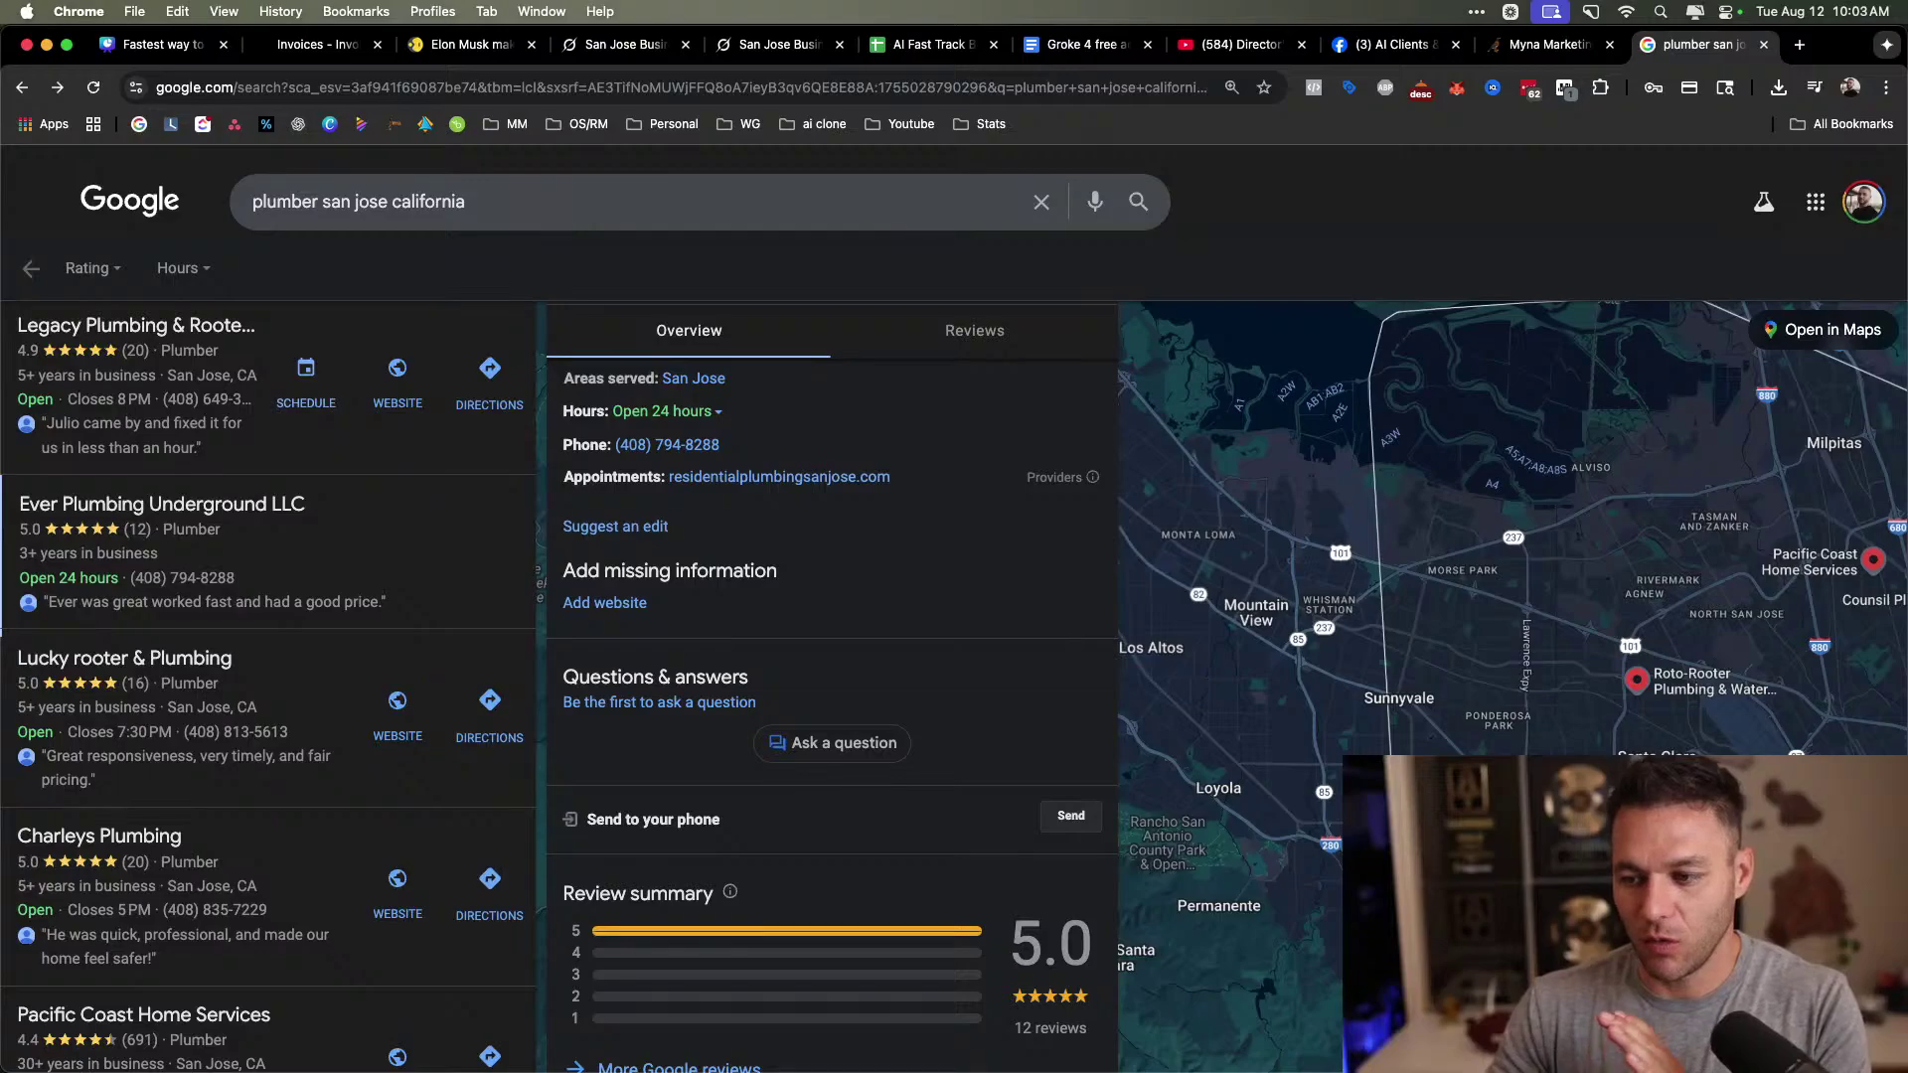
Return to the Grok chat and reread the prompt requesting 5 San Jose businesses with Google business profiles but no website.
left_click(626, 43)
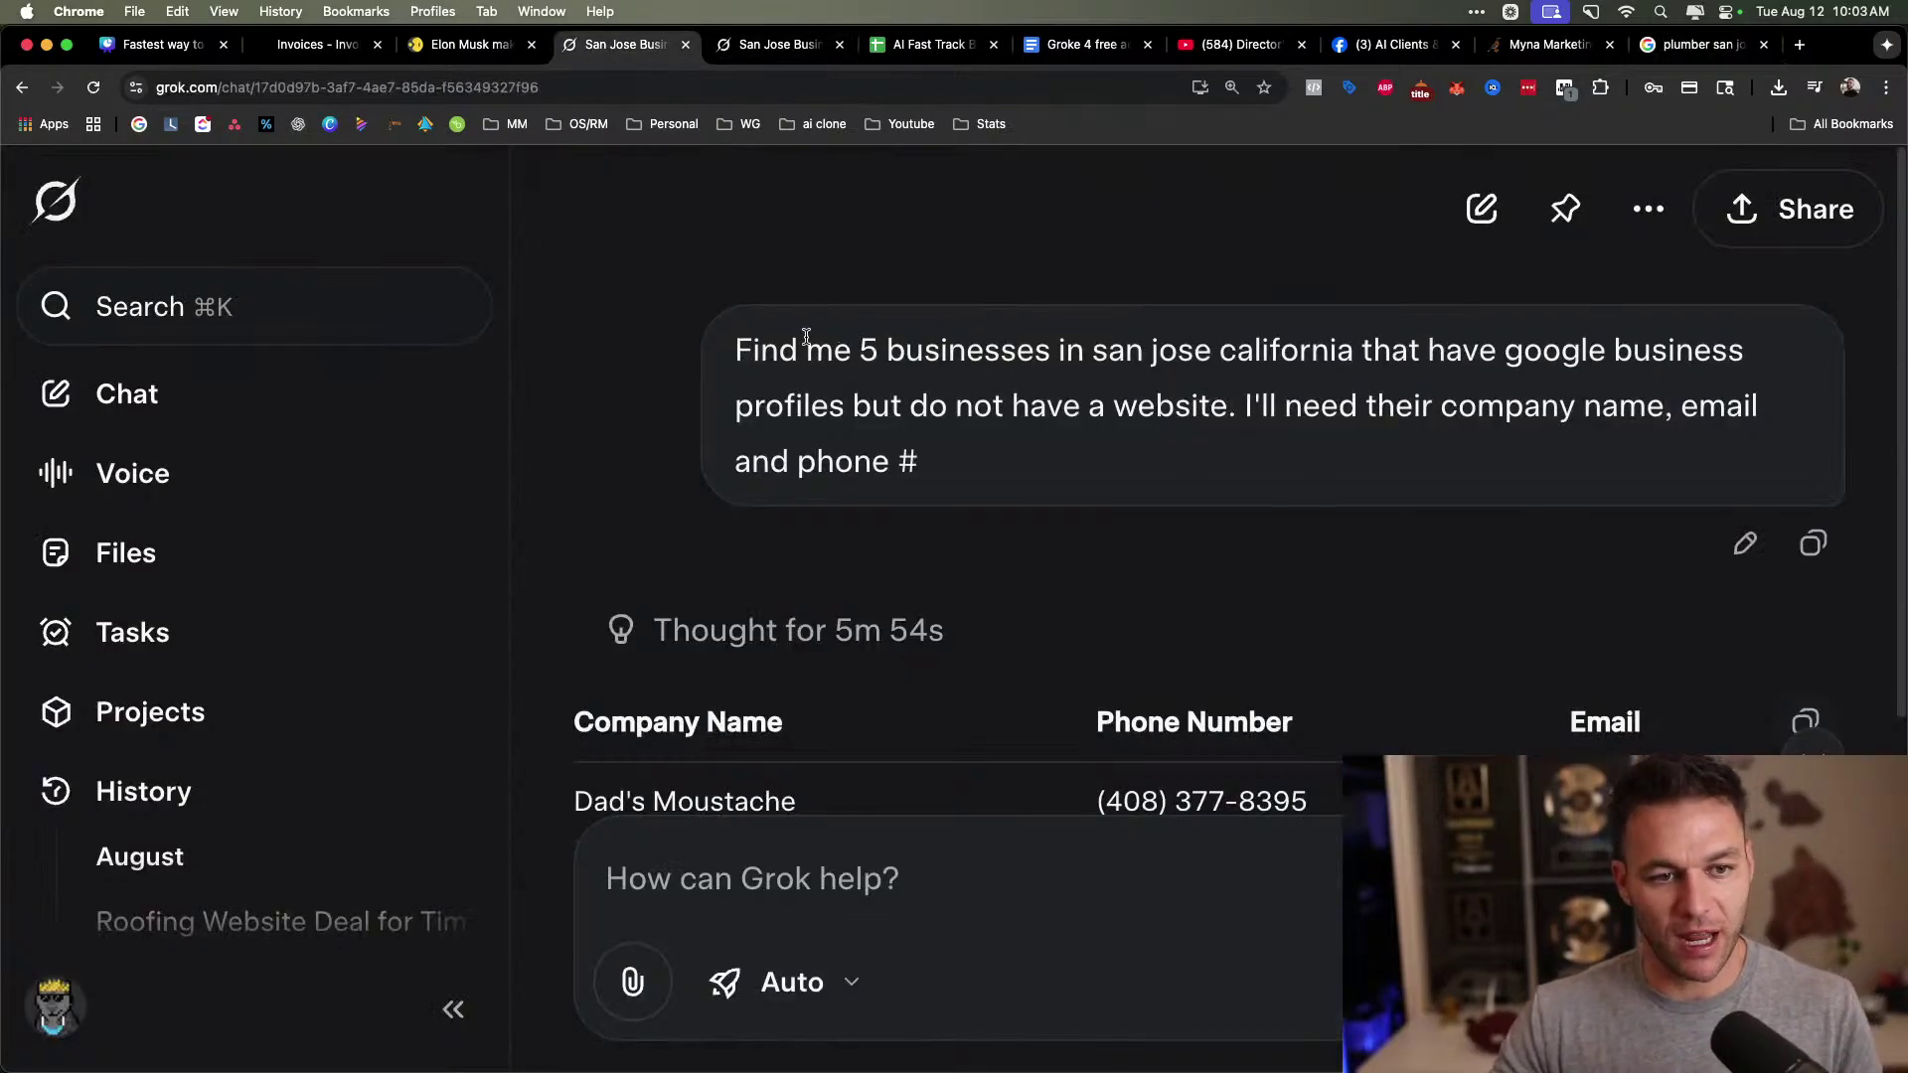
left_click_drag(738, 347, 1512, 498)
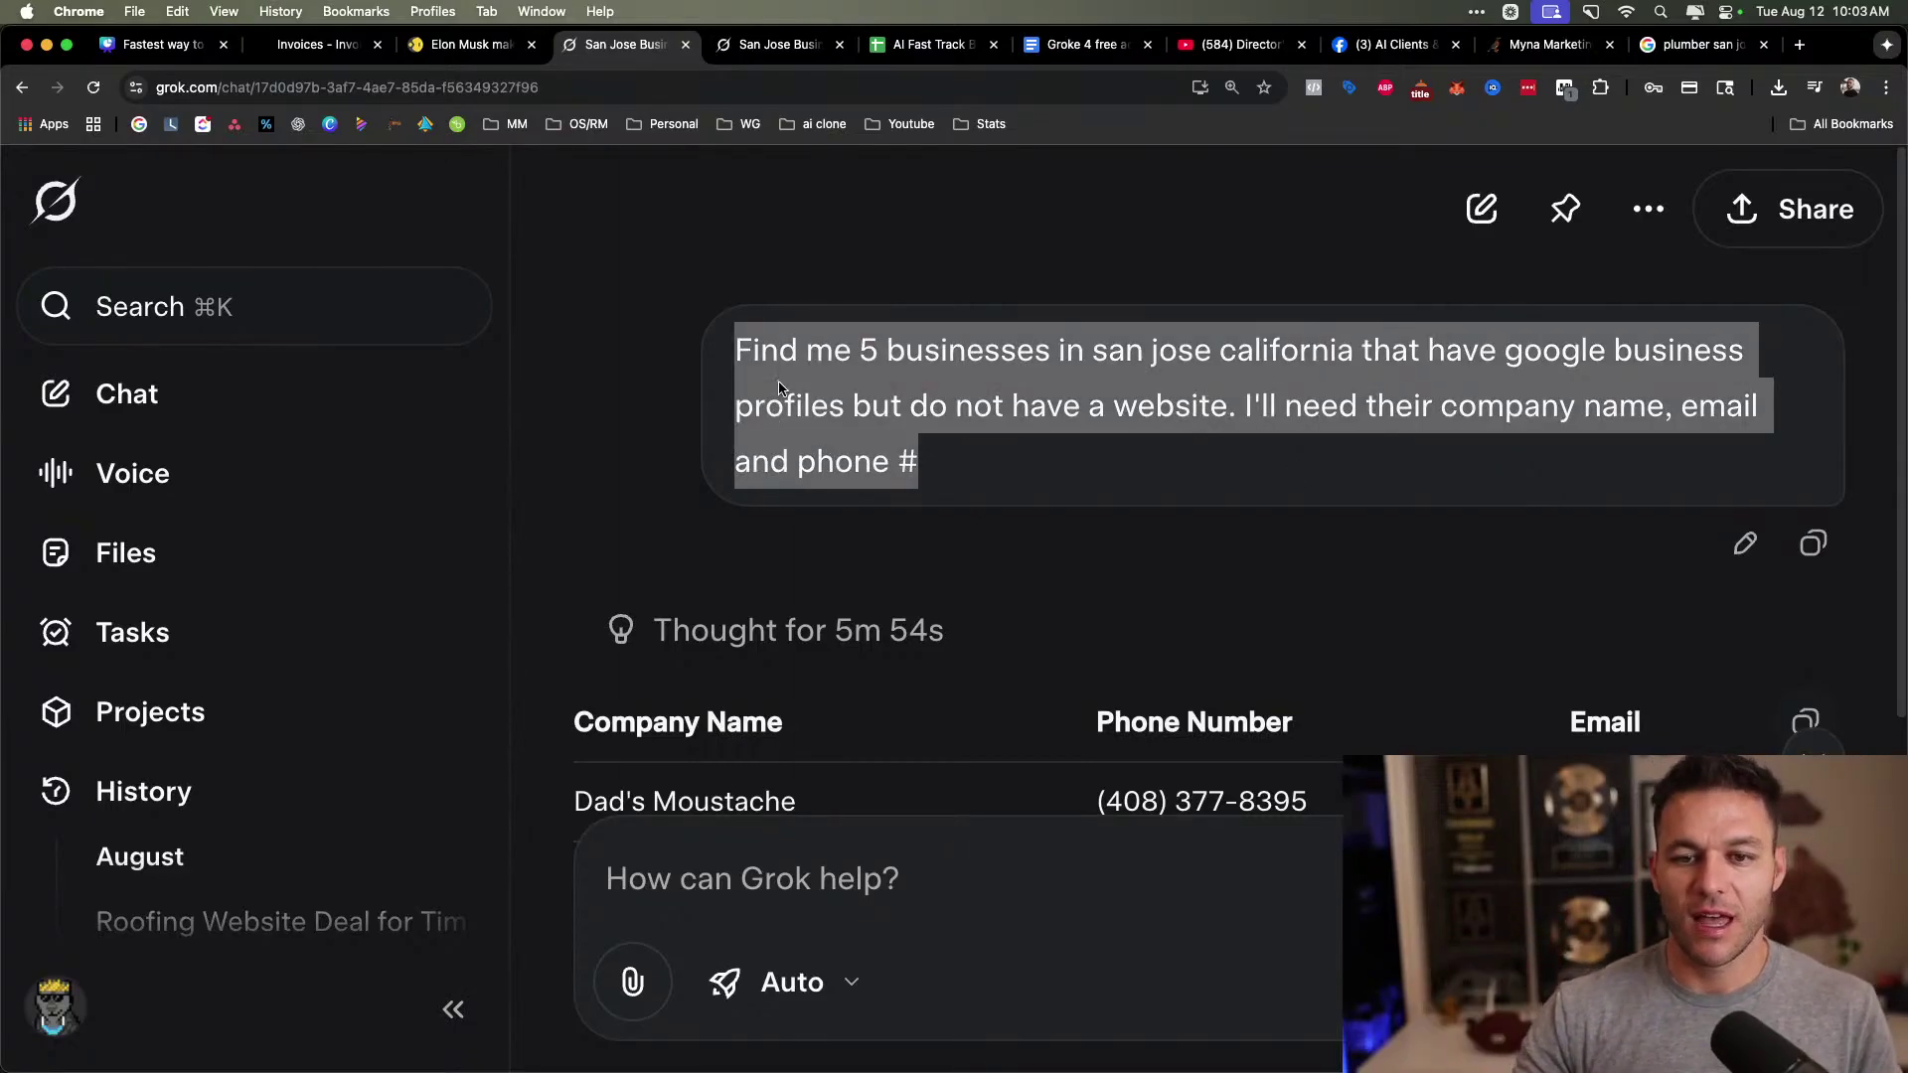
left_click(1085, 346)
left_click_drag(1085, 346, 1425, 357)
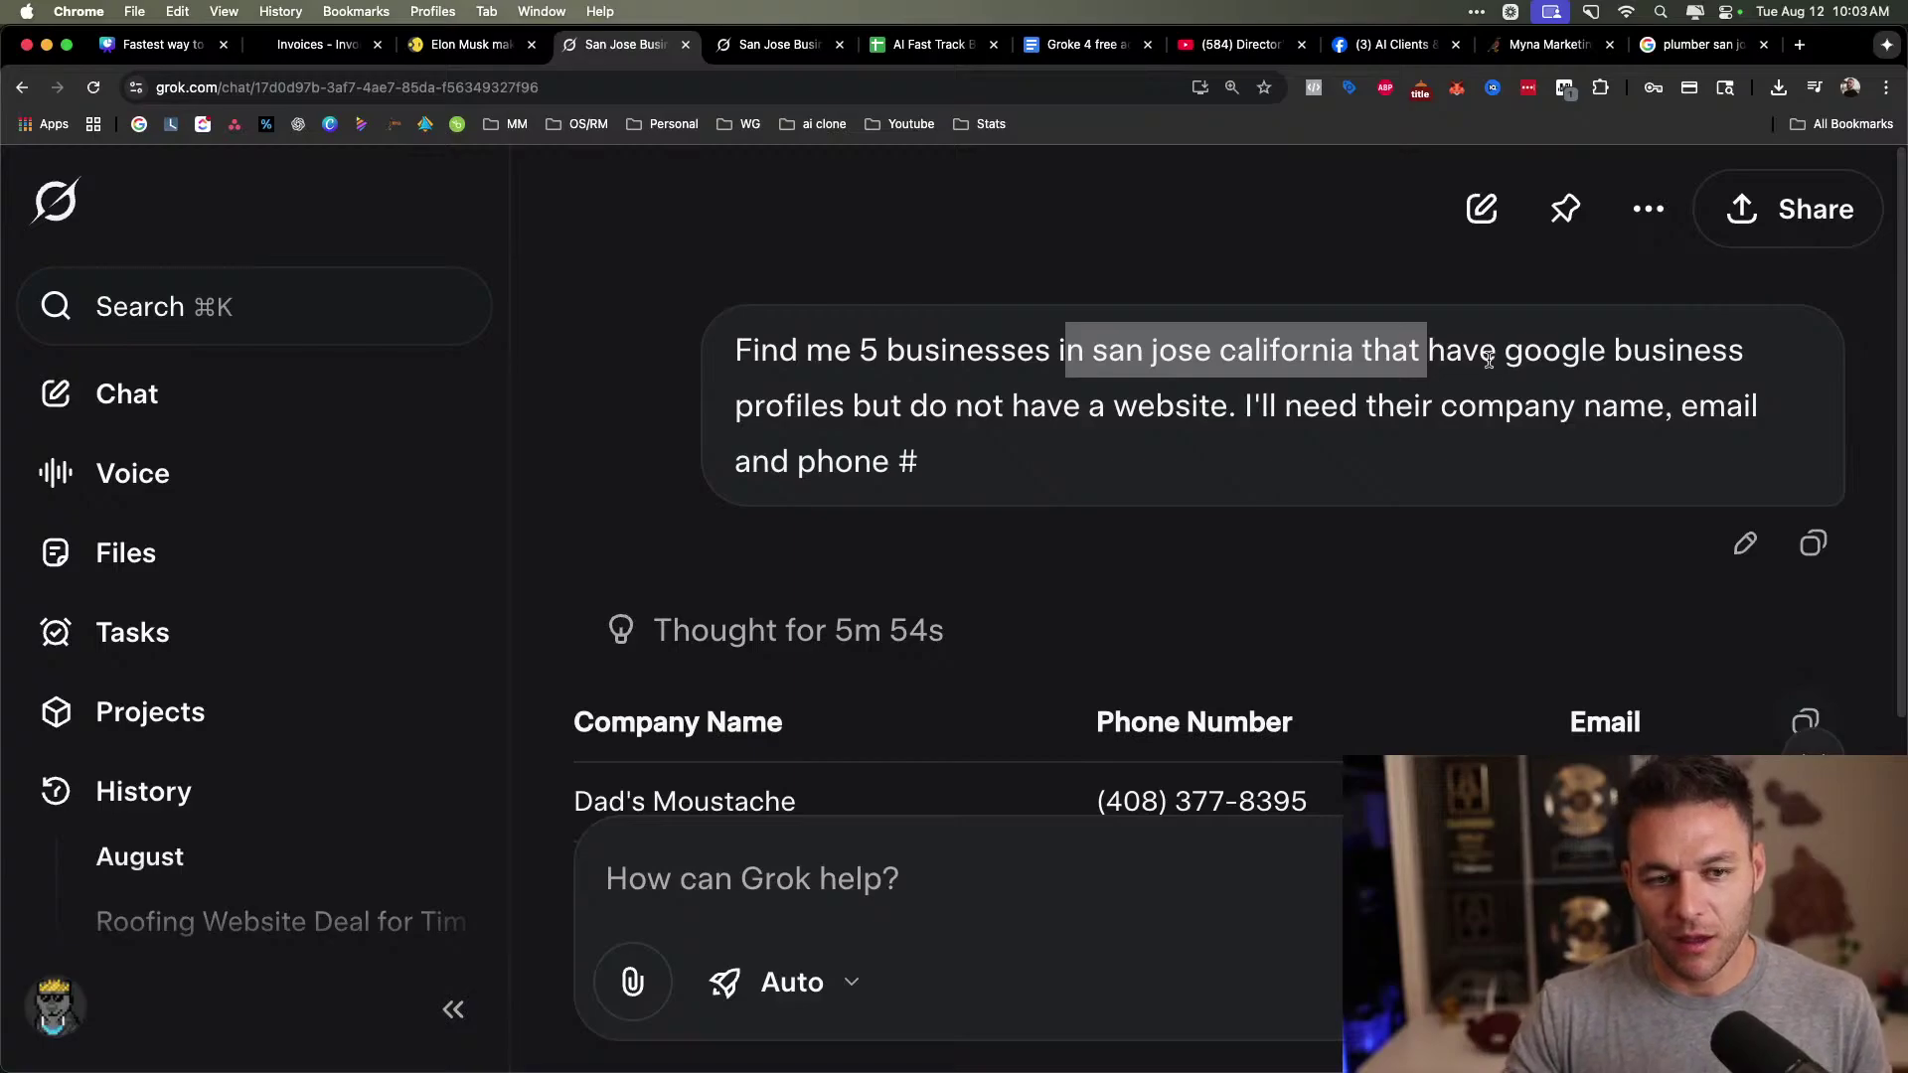
left_click_drag(1560, 352, 1298, 363)
left_click_drag(1115, 407, 1089, 410)
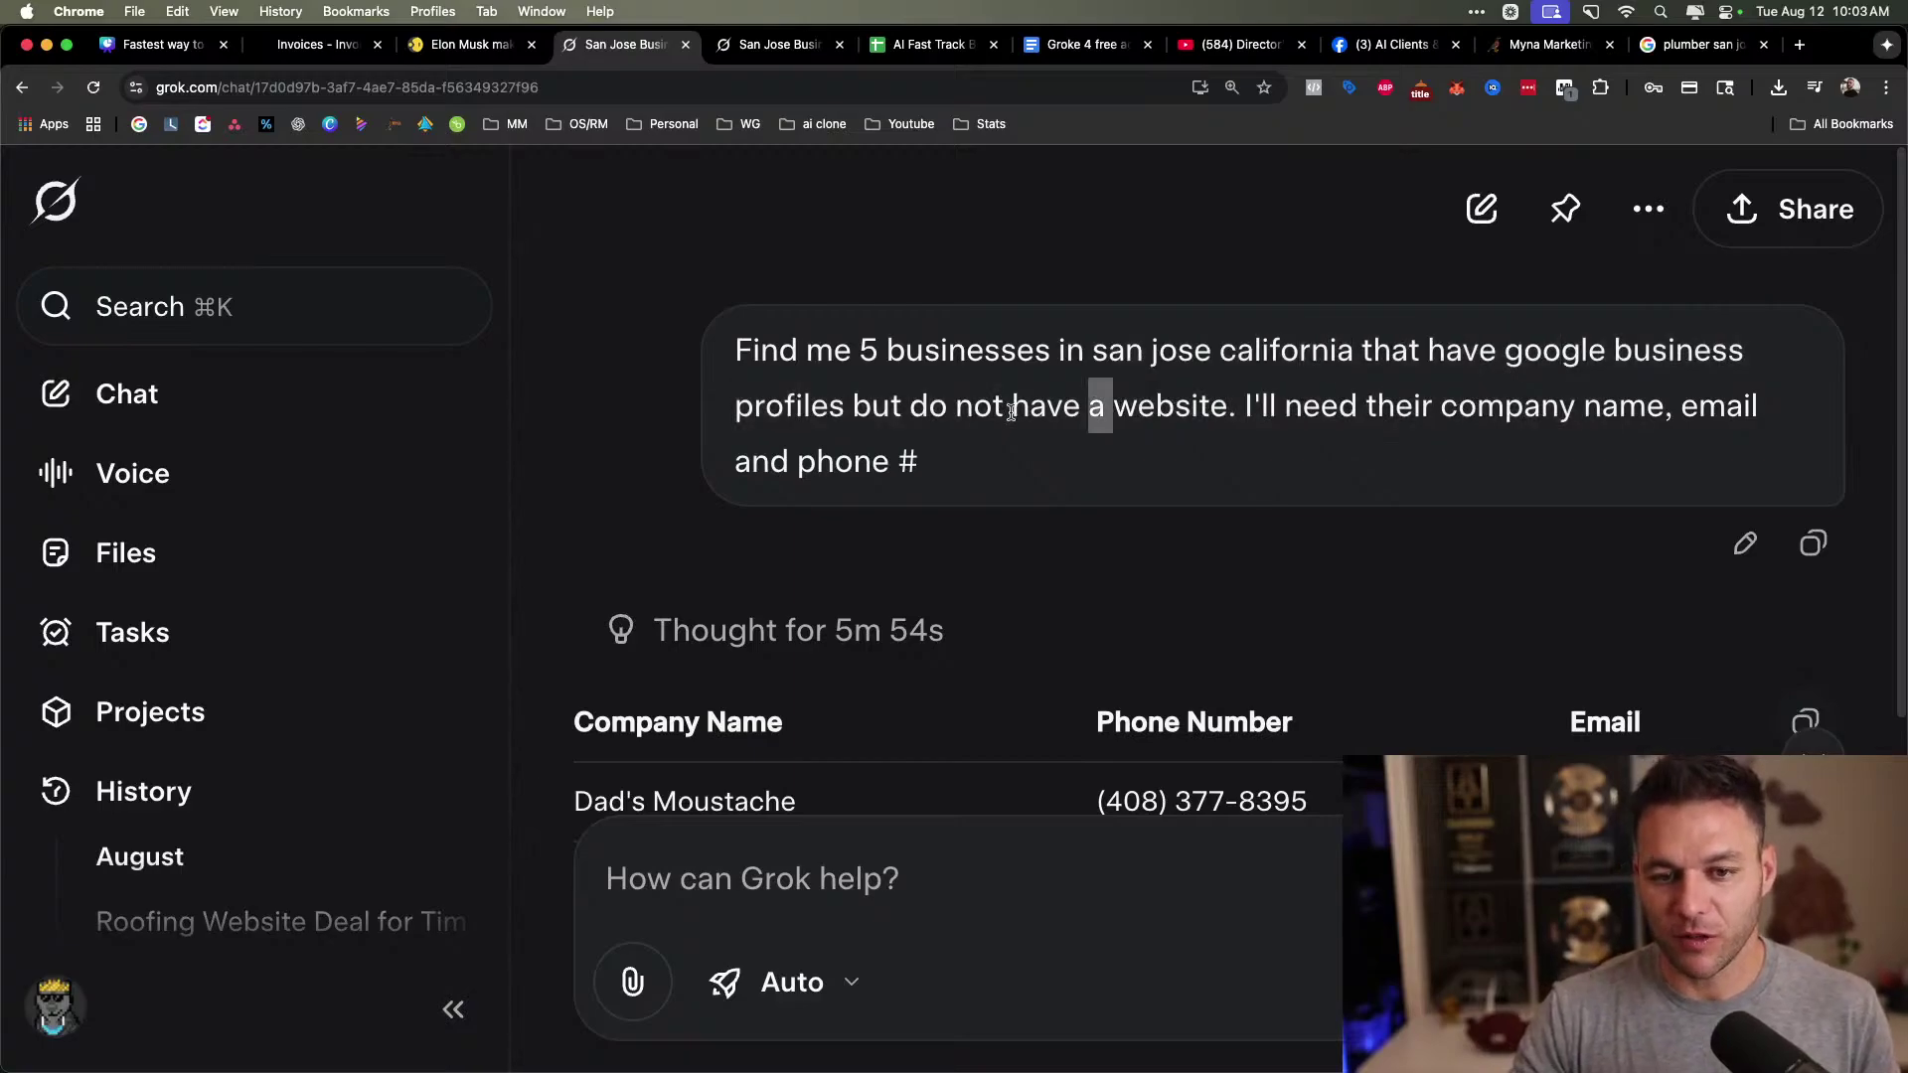
Review Grok's table of company names, phone numbers and emails down to the last business.
scroll(1053, 387, "down", 5)
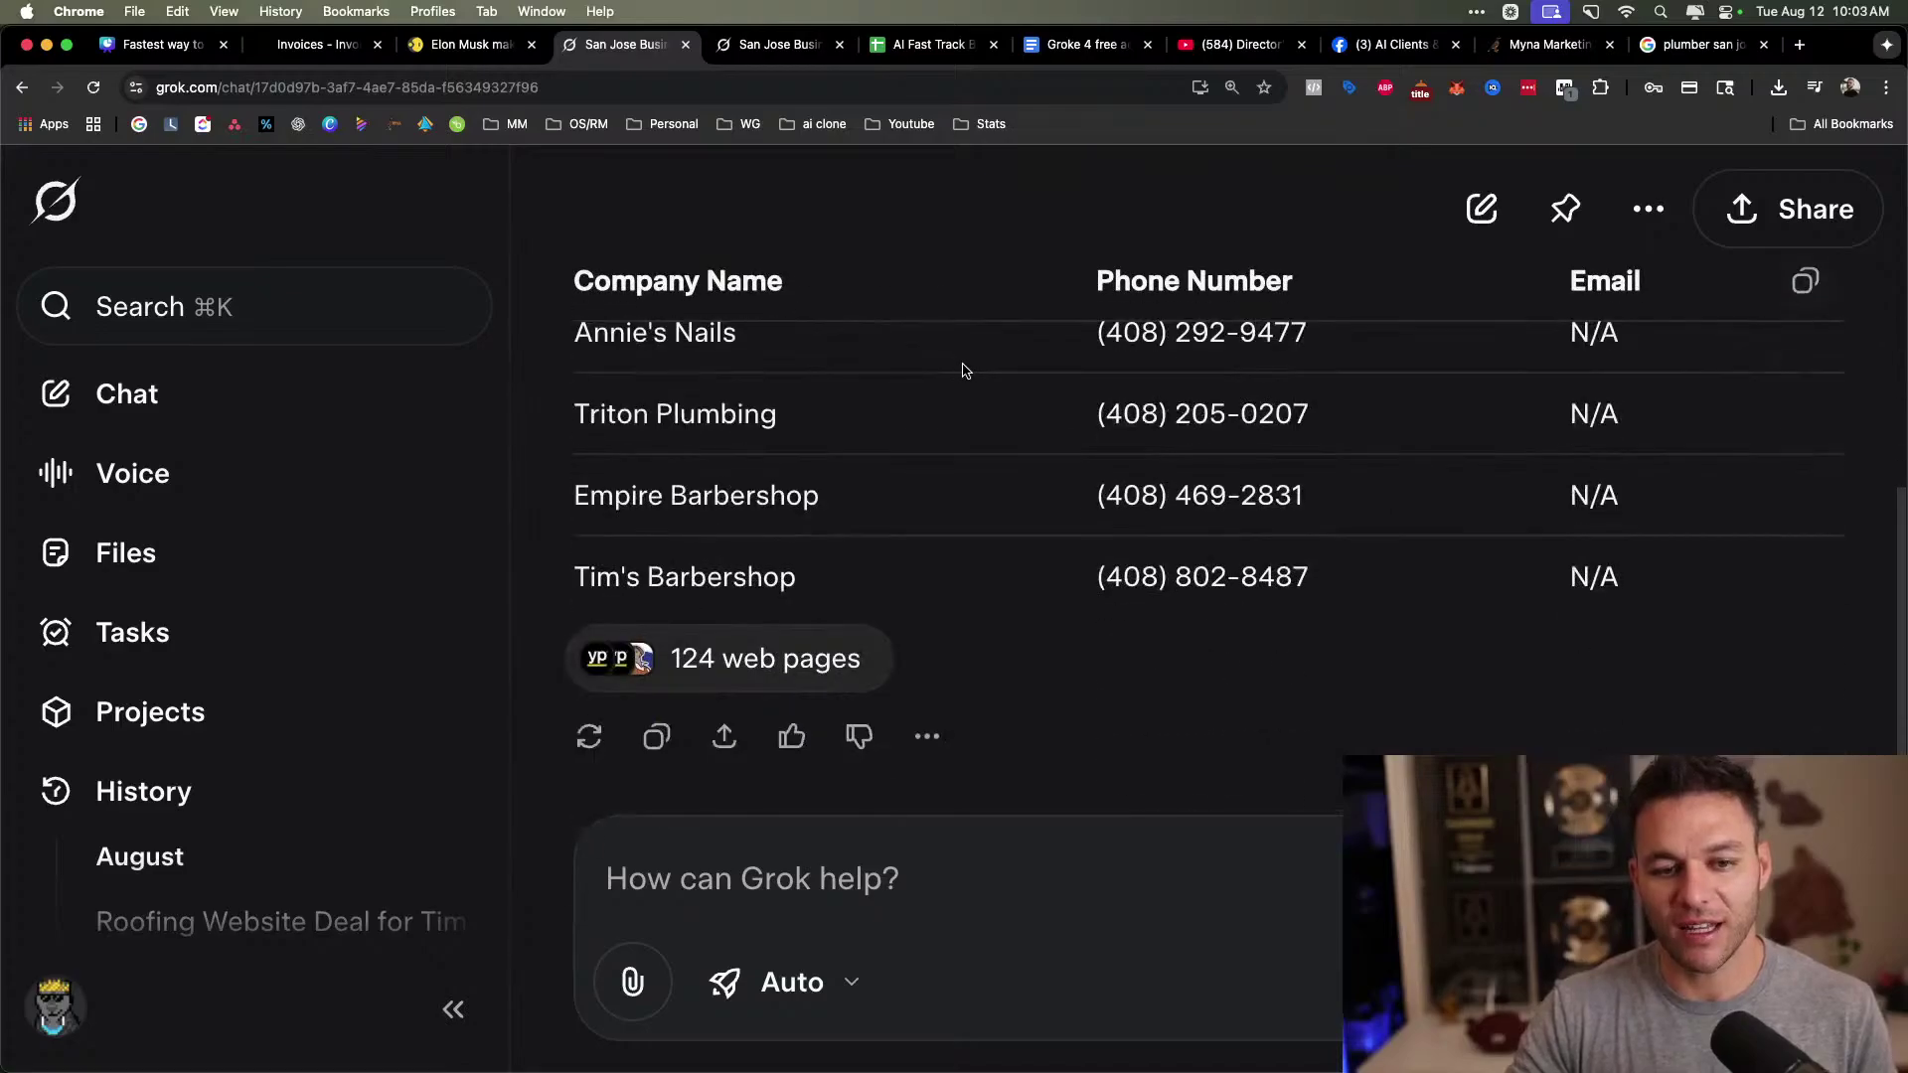
scroll(962, 371, "up", 5)
scroll(996, 439, "down", 3)
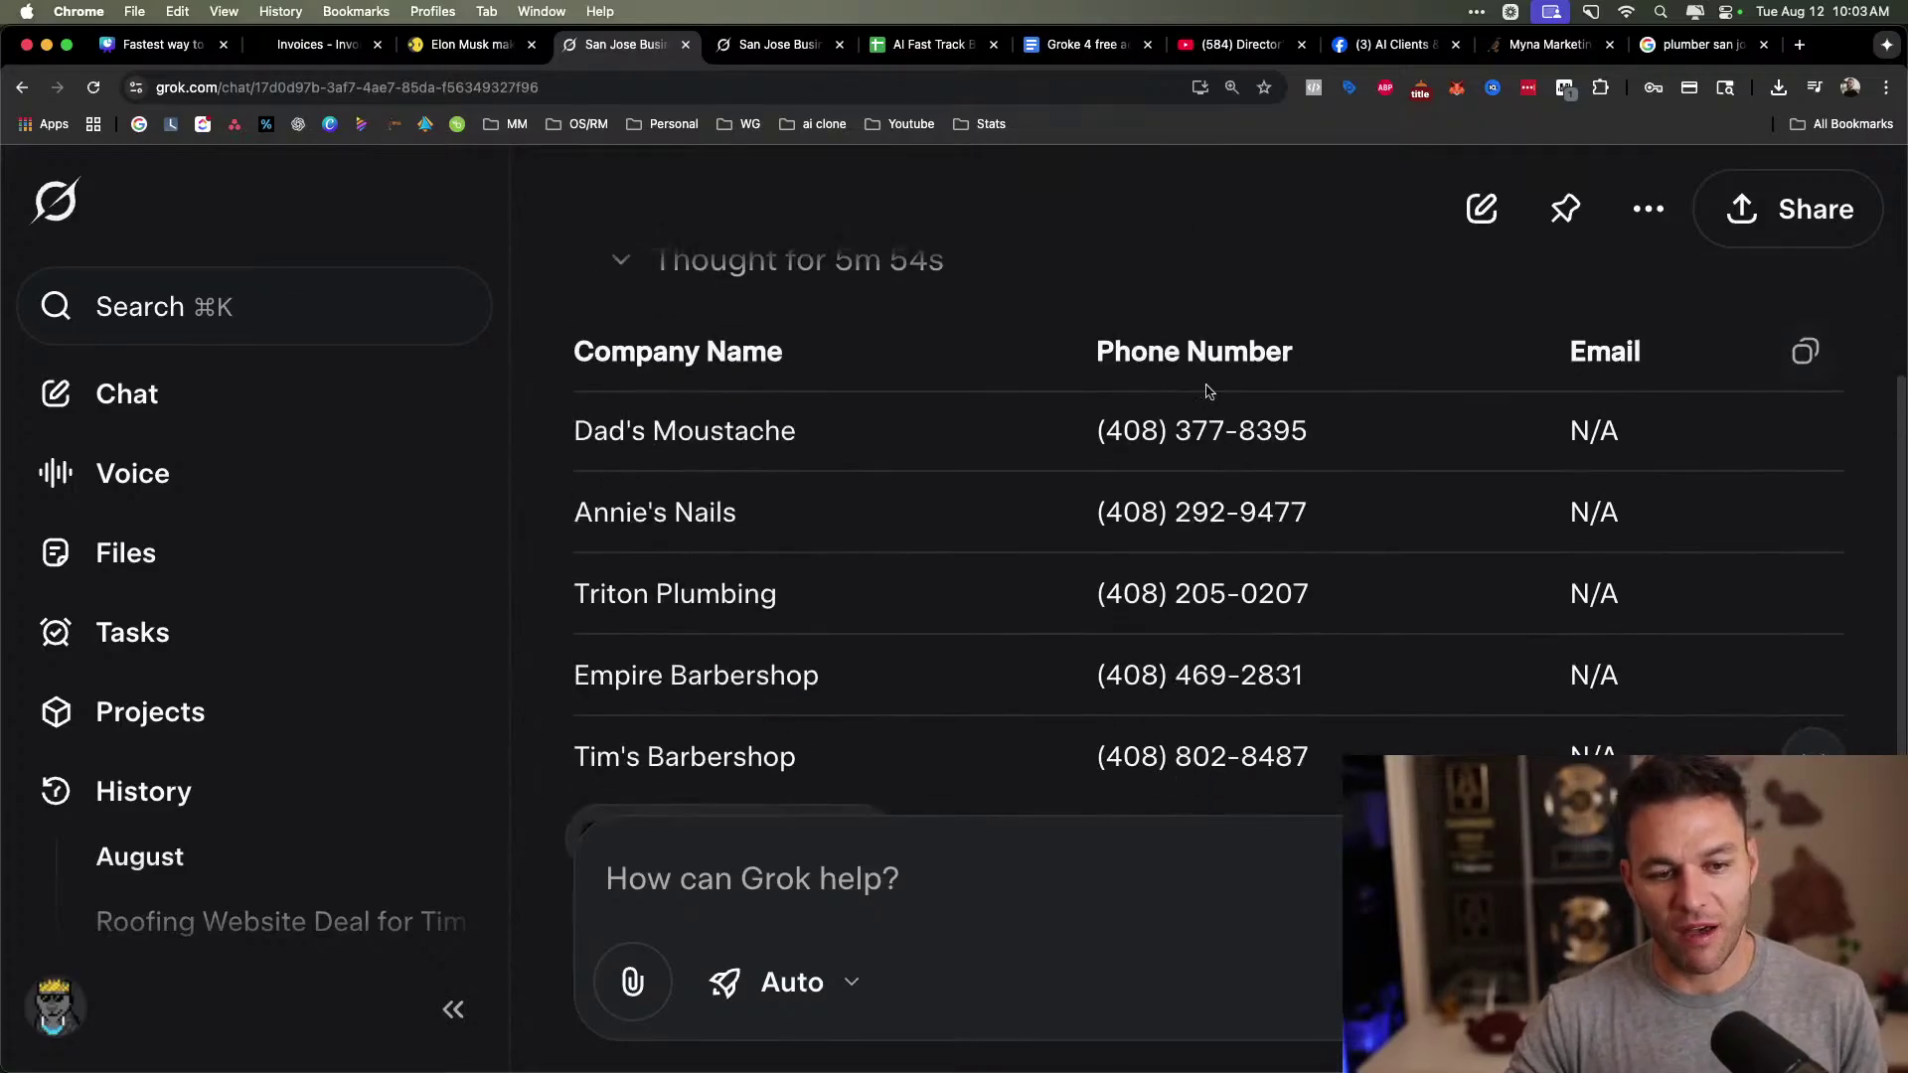
scroll(947, 358, "down", 2)
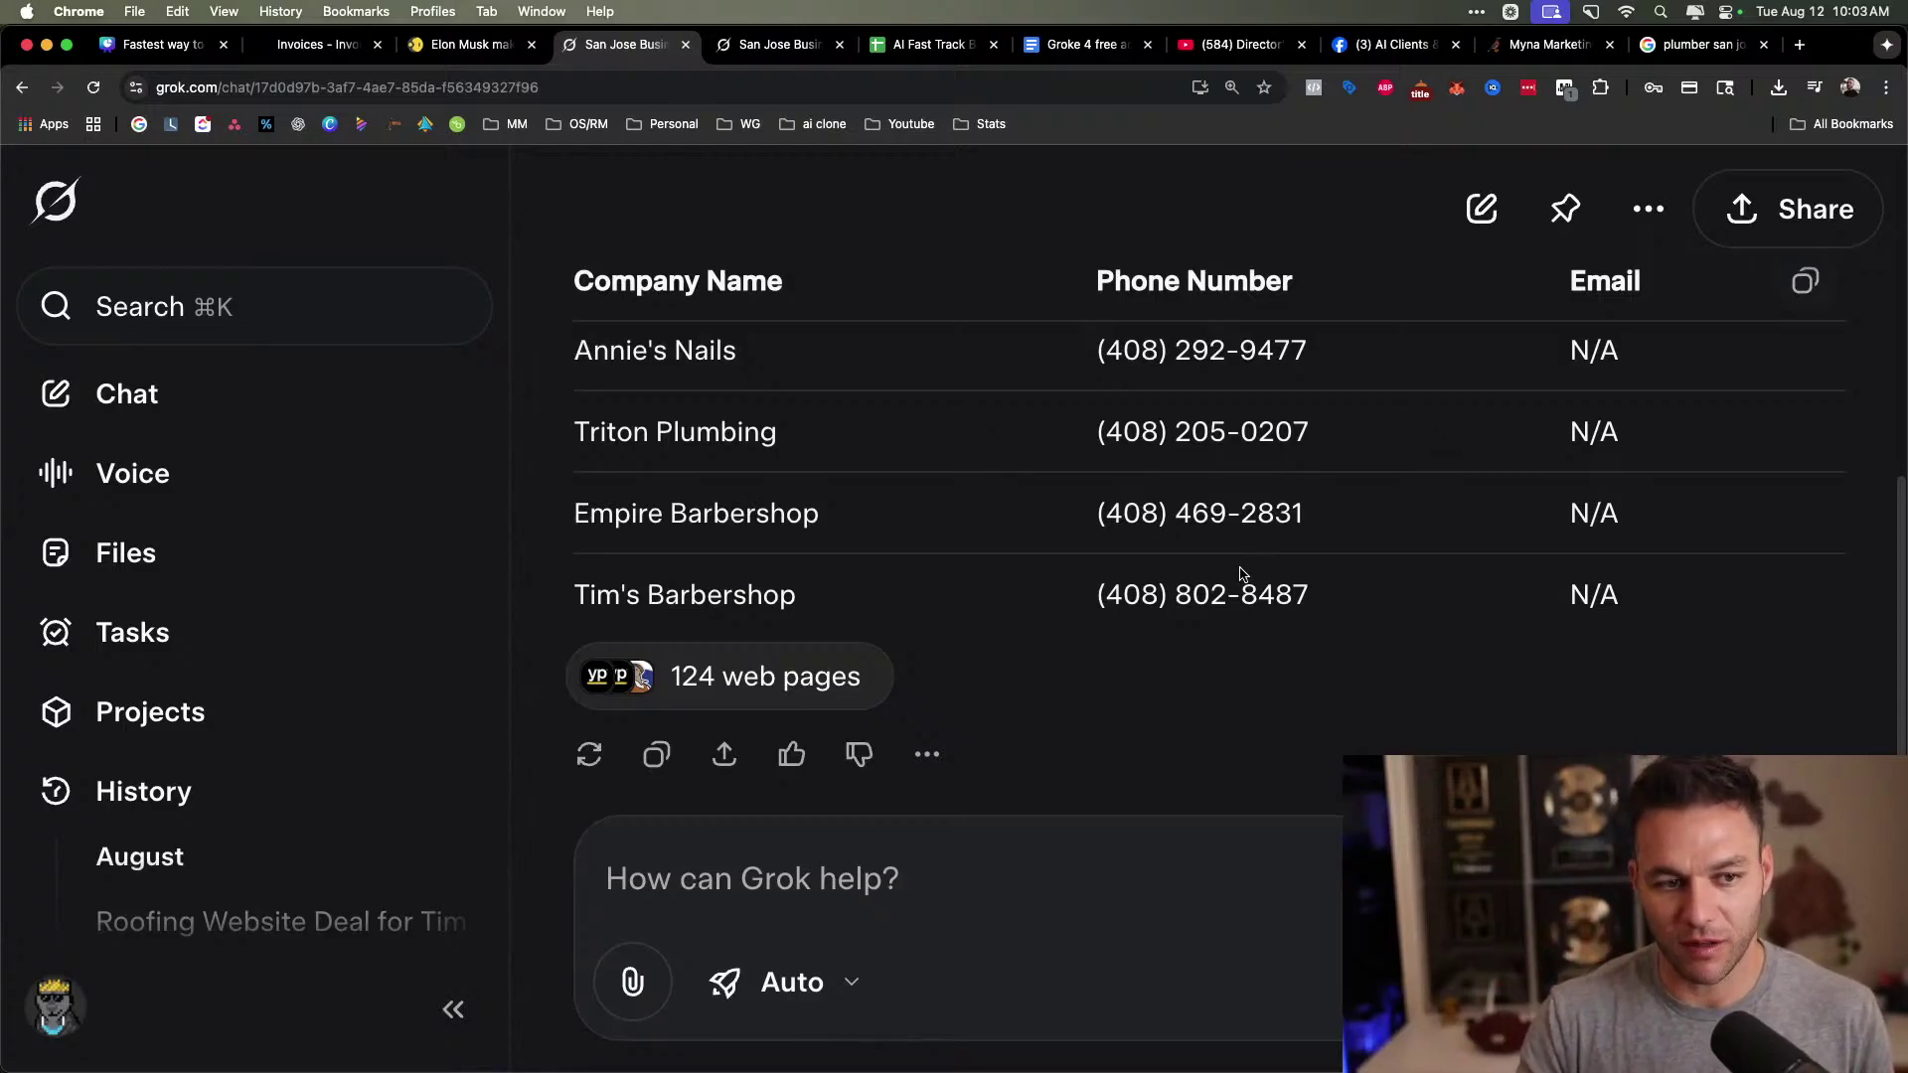
scroll(1023, 581, "up", 3)
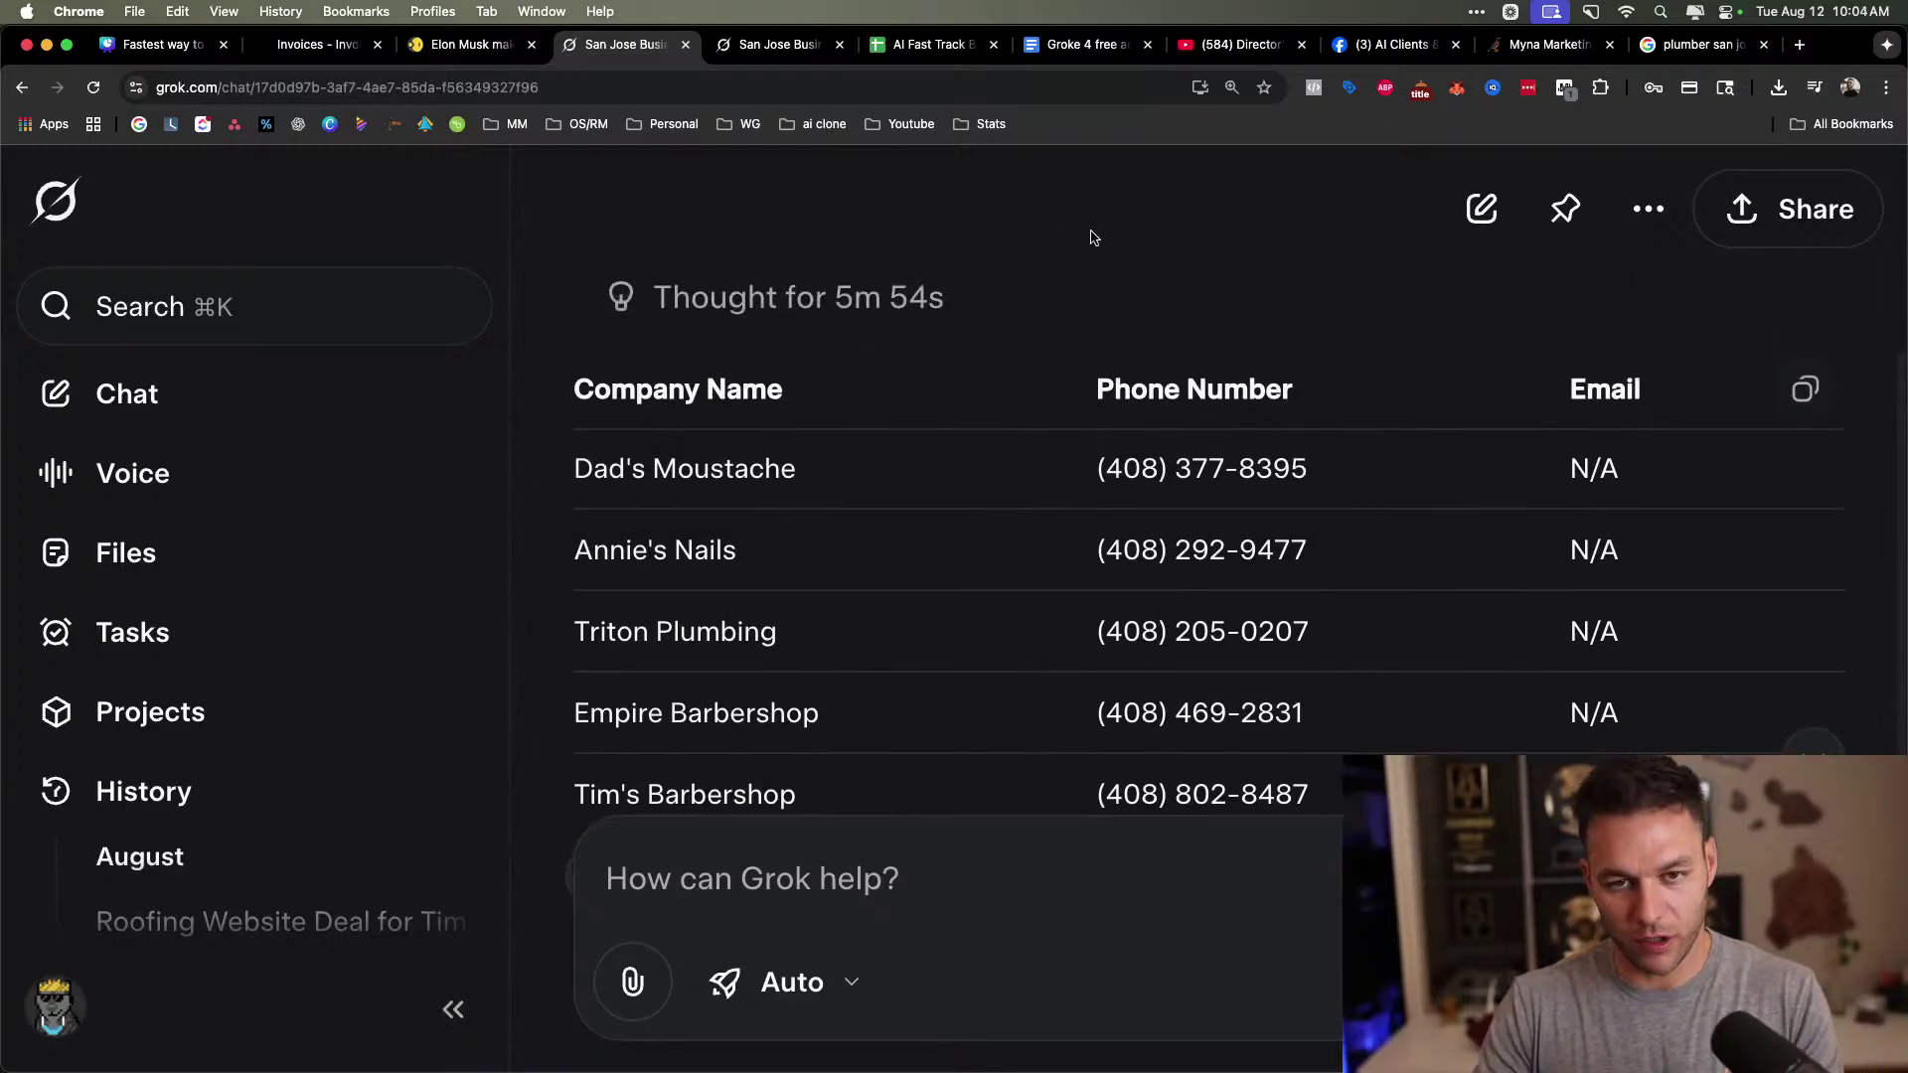
Open the bookmarked Myna Marketing app dashboard in a new tab, reload it and highlight the app.mynamarketing.com domain in its address.
left_click(1550, 44)
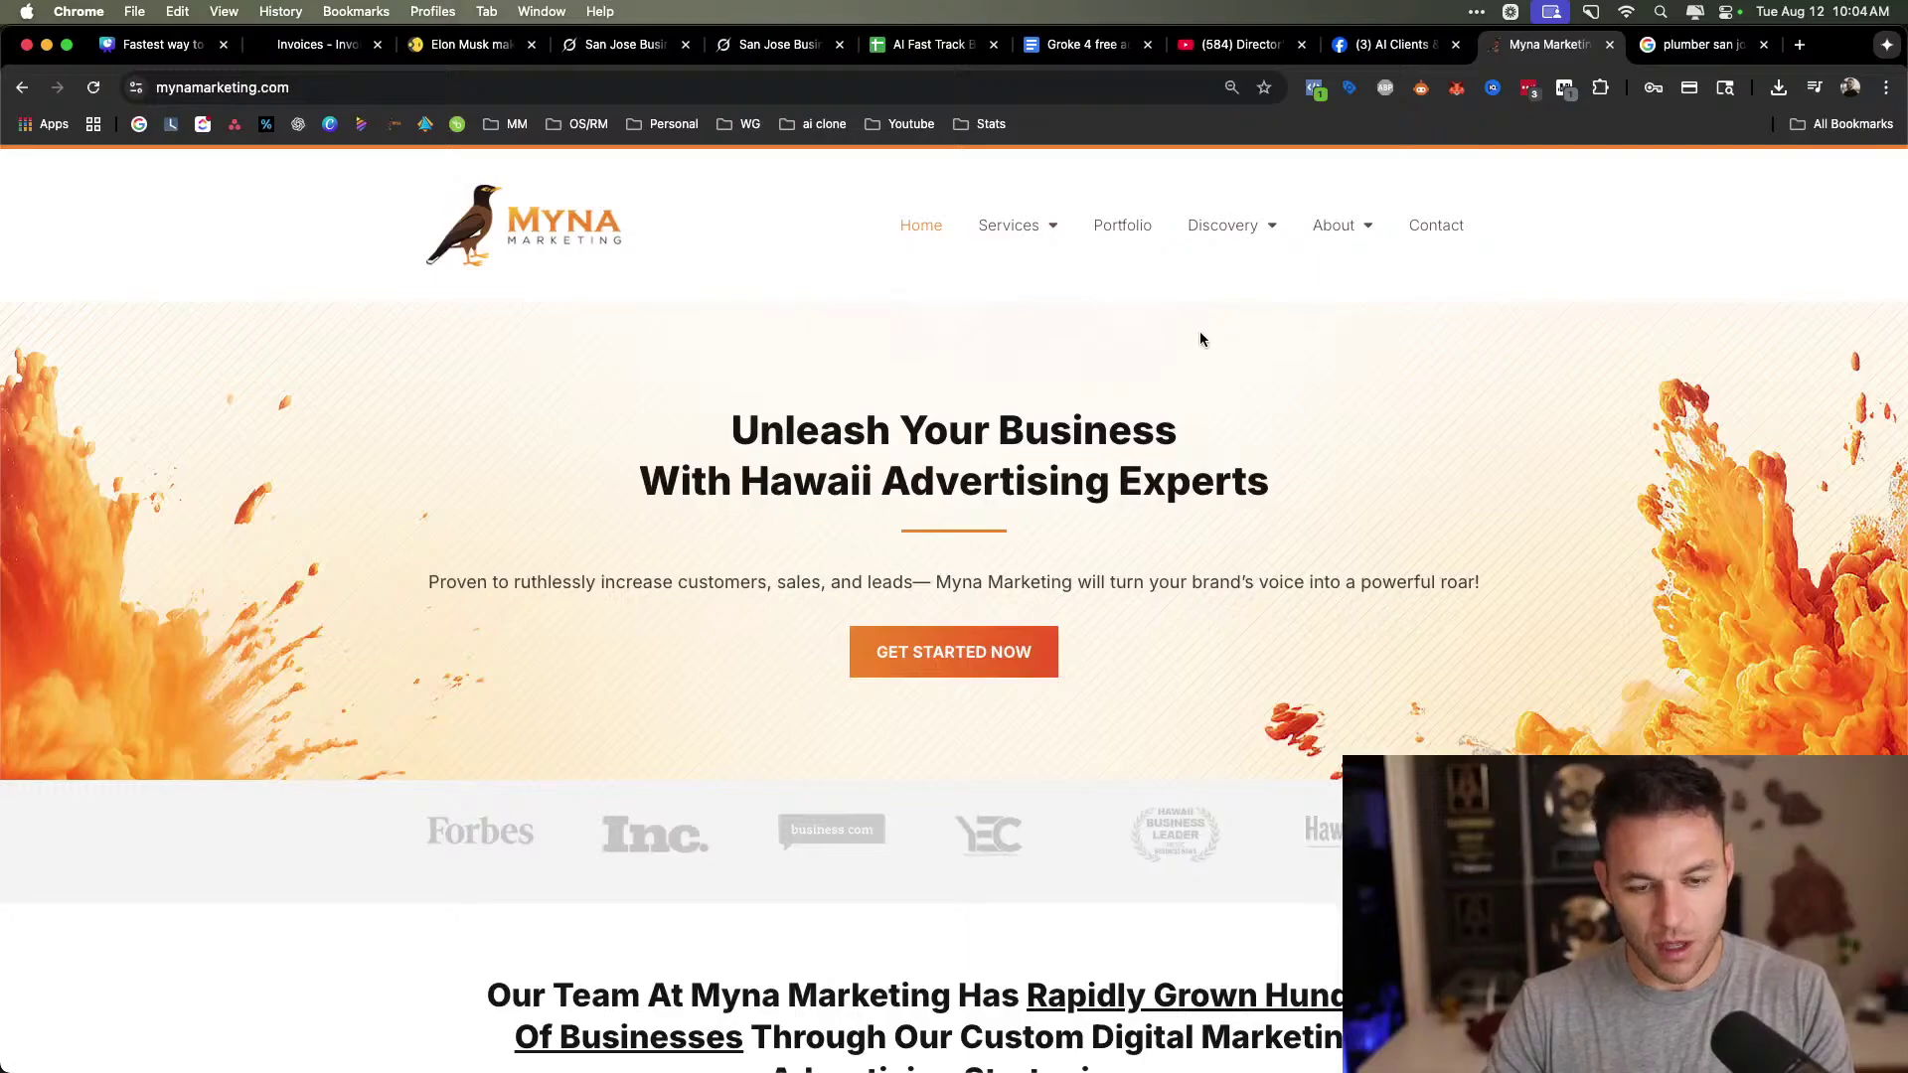
key("super+t")
left_click(395, 125)
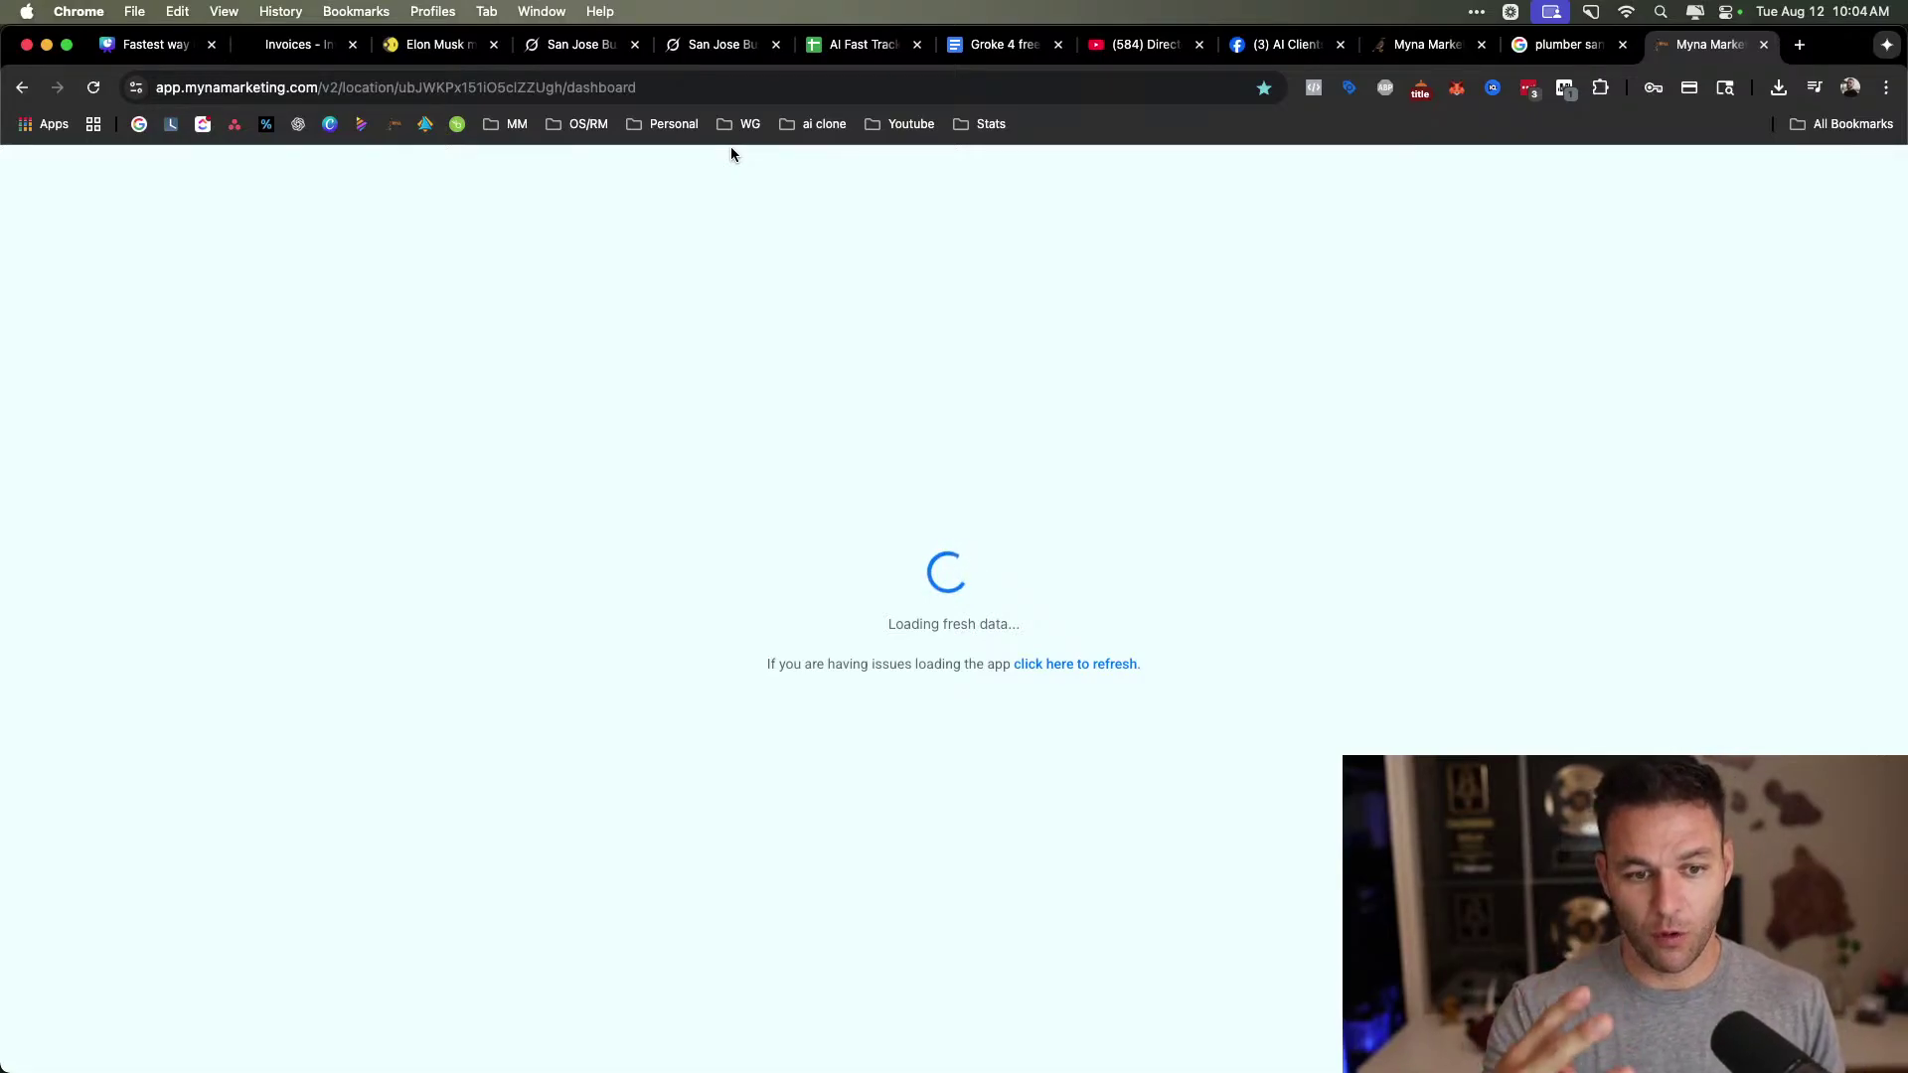
left_click(92, 87)
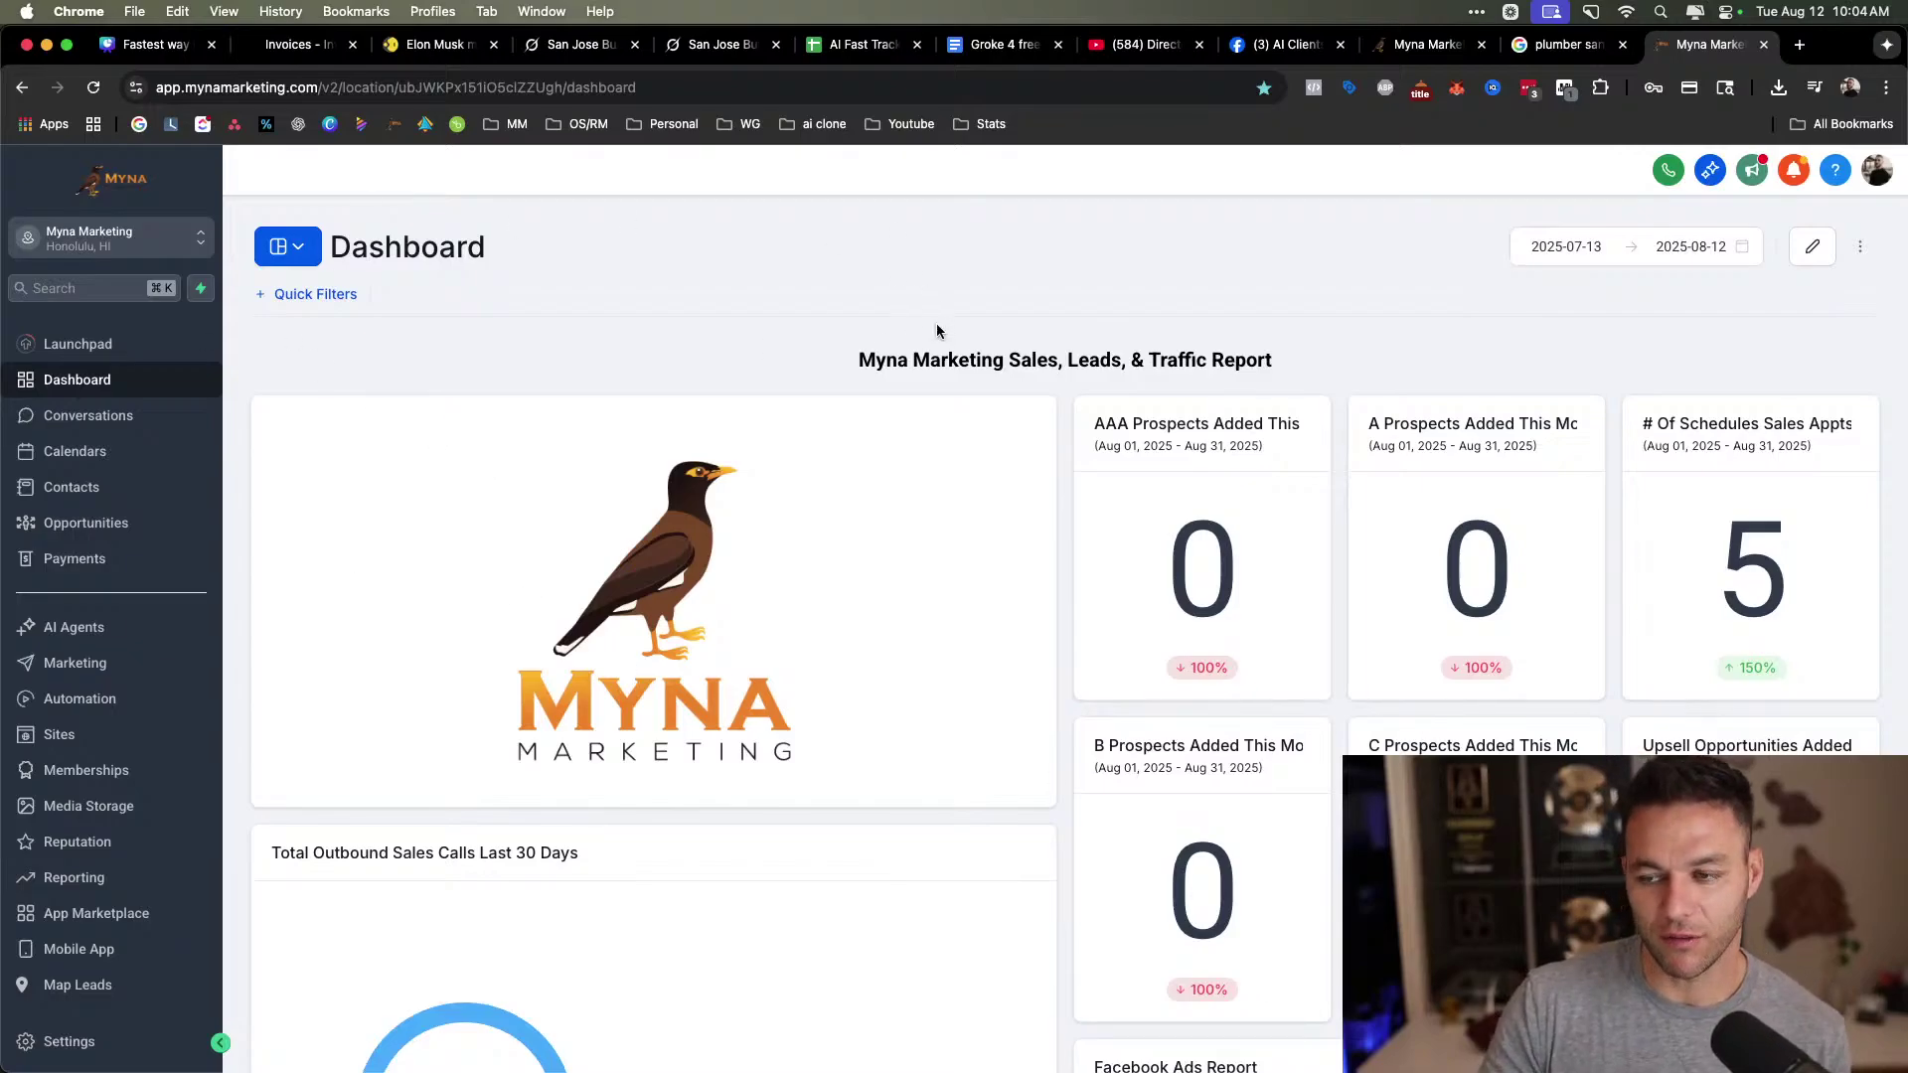
left_click(334, 88)
left_click(334, 87)
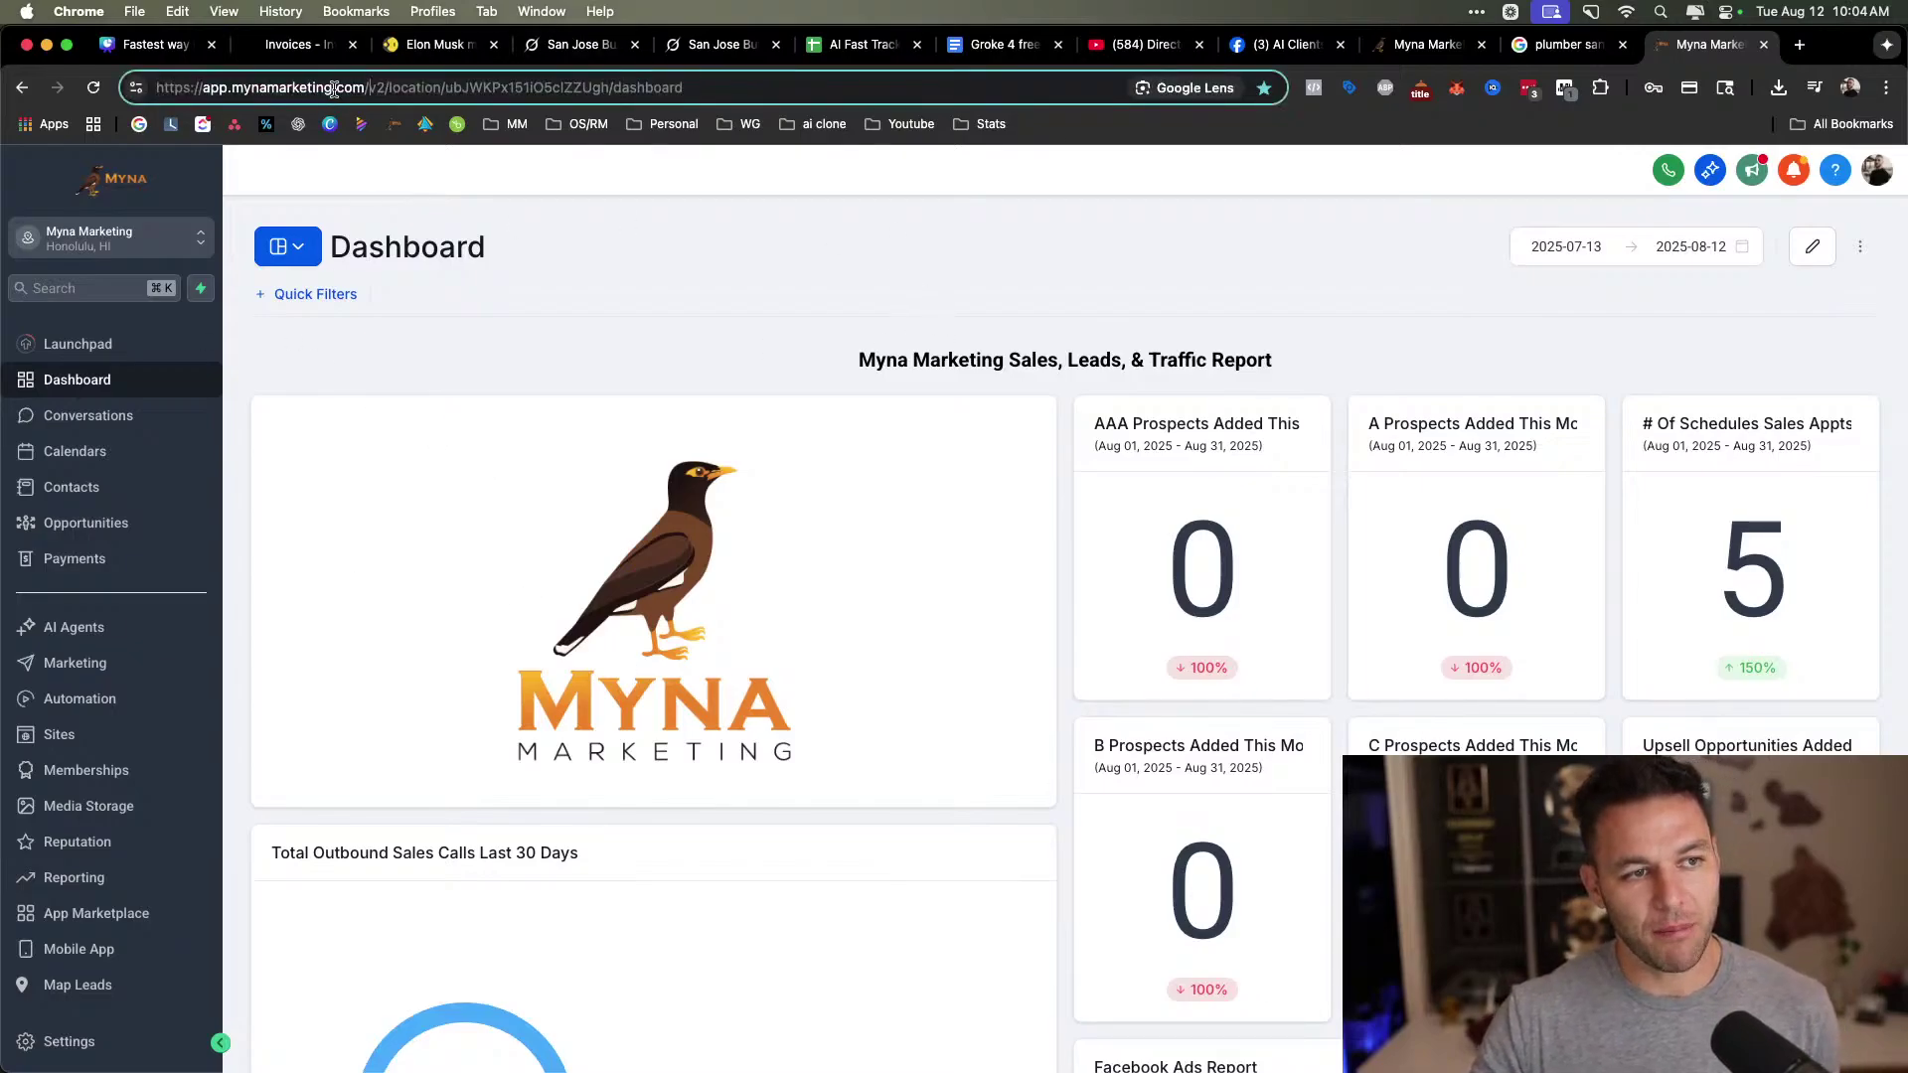
left_click_drag(369, 87, 191, 84)
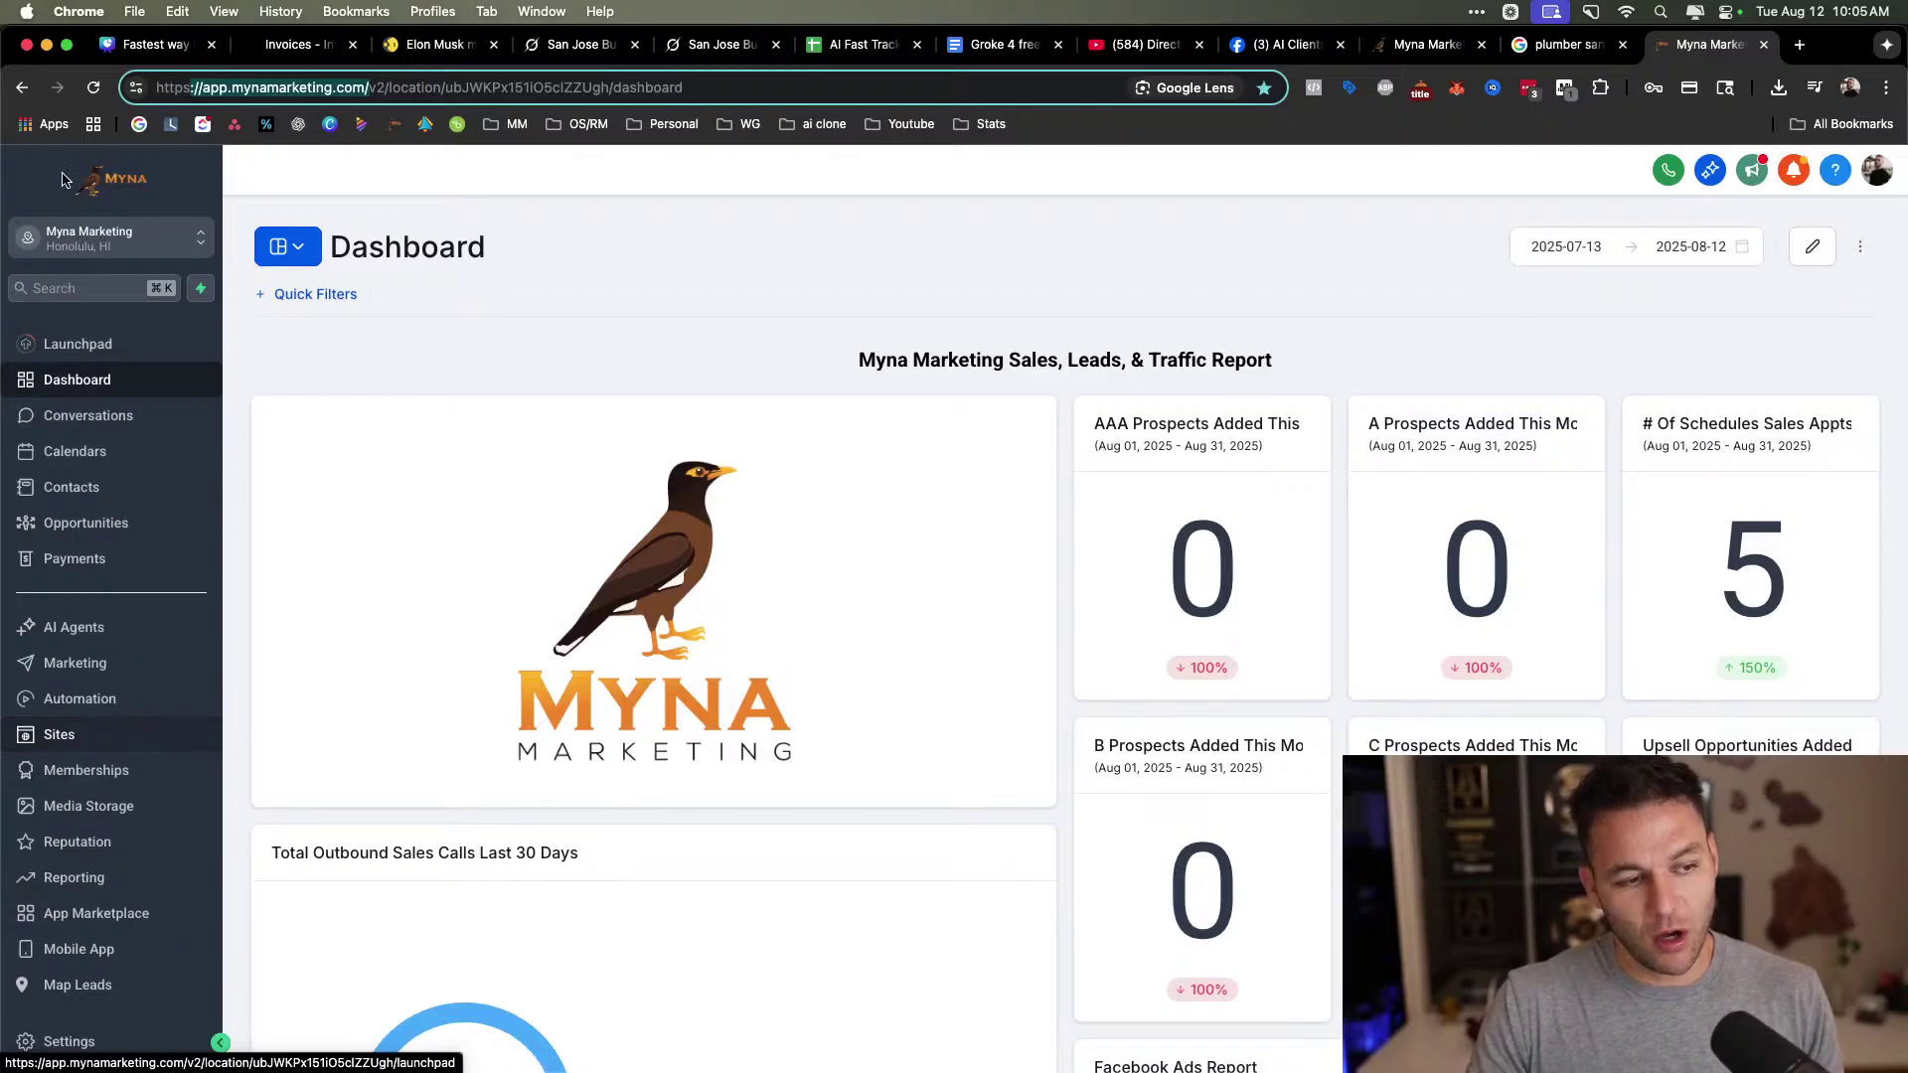
Open the list of websites in the Sites section and enlarge the page for easier reading.
left_click(77, 746)
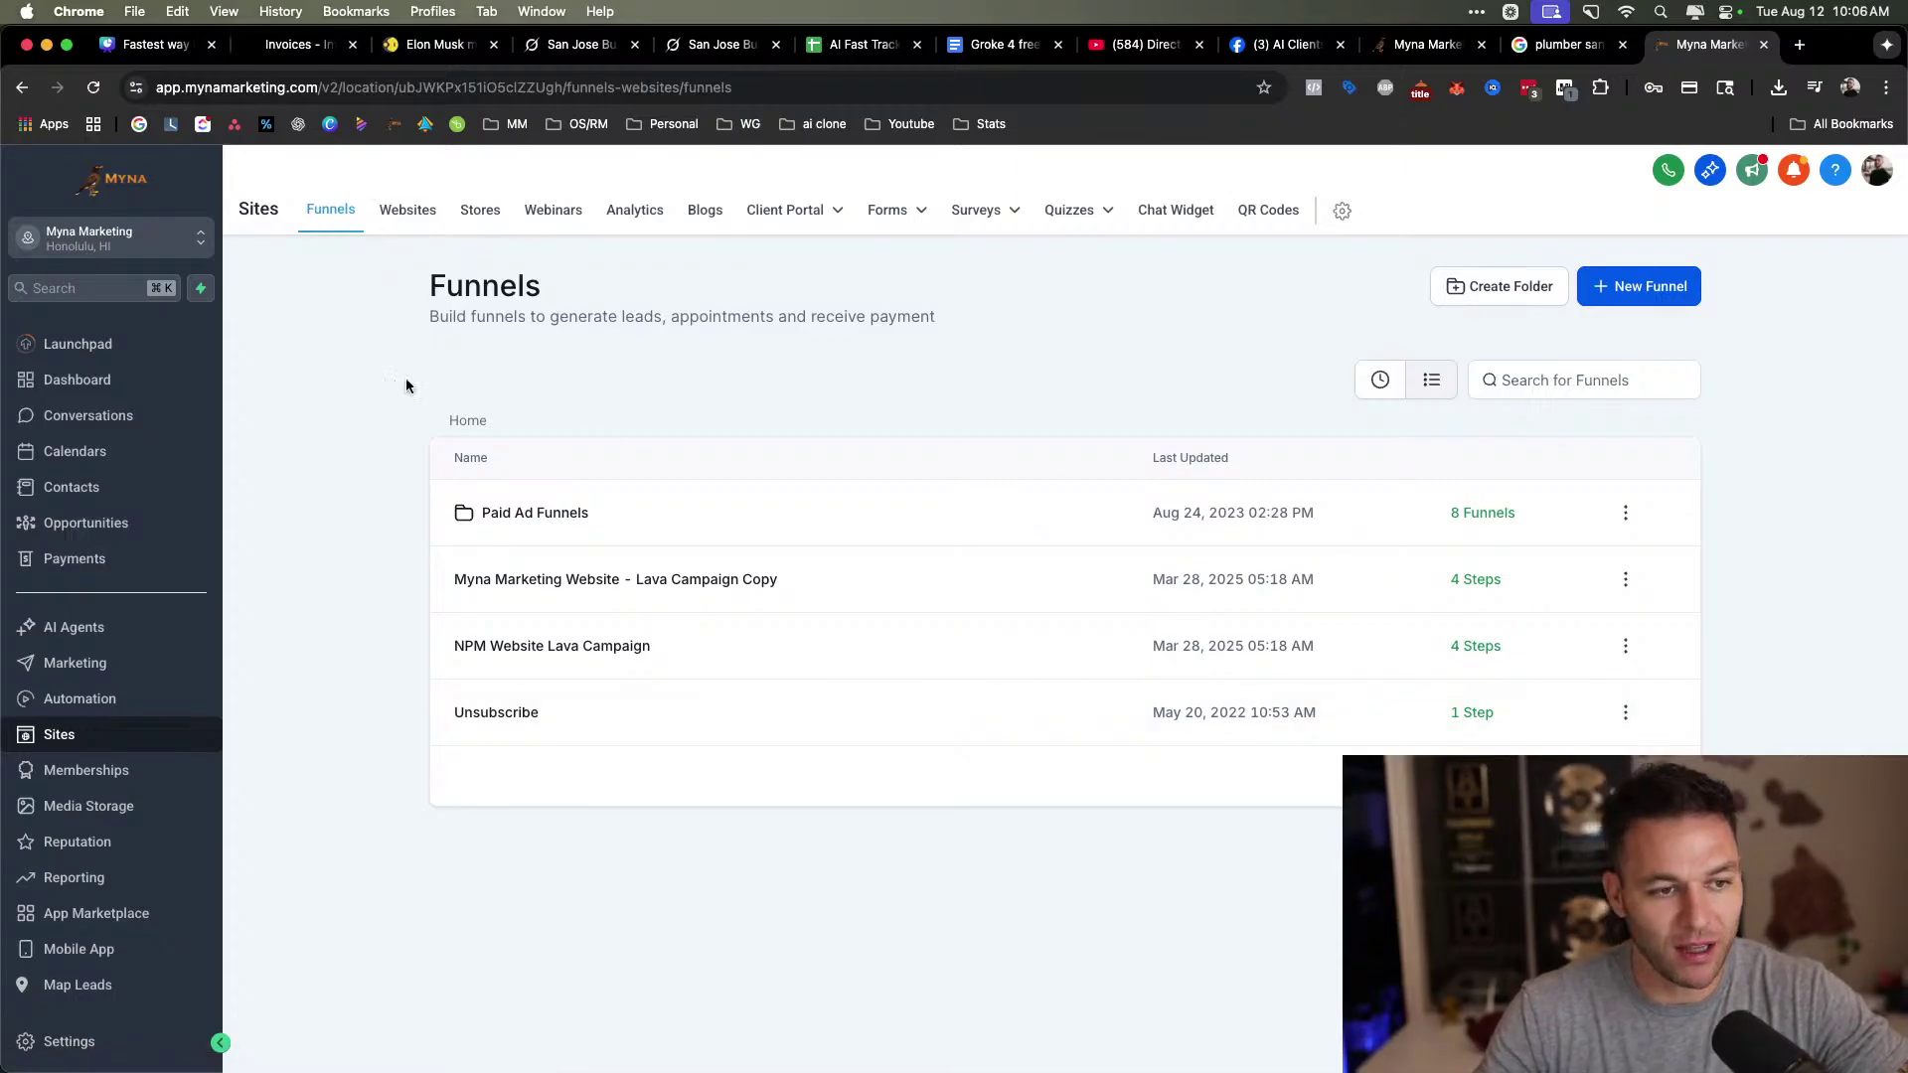
key("super+equal")
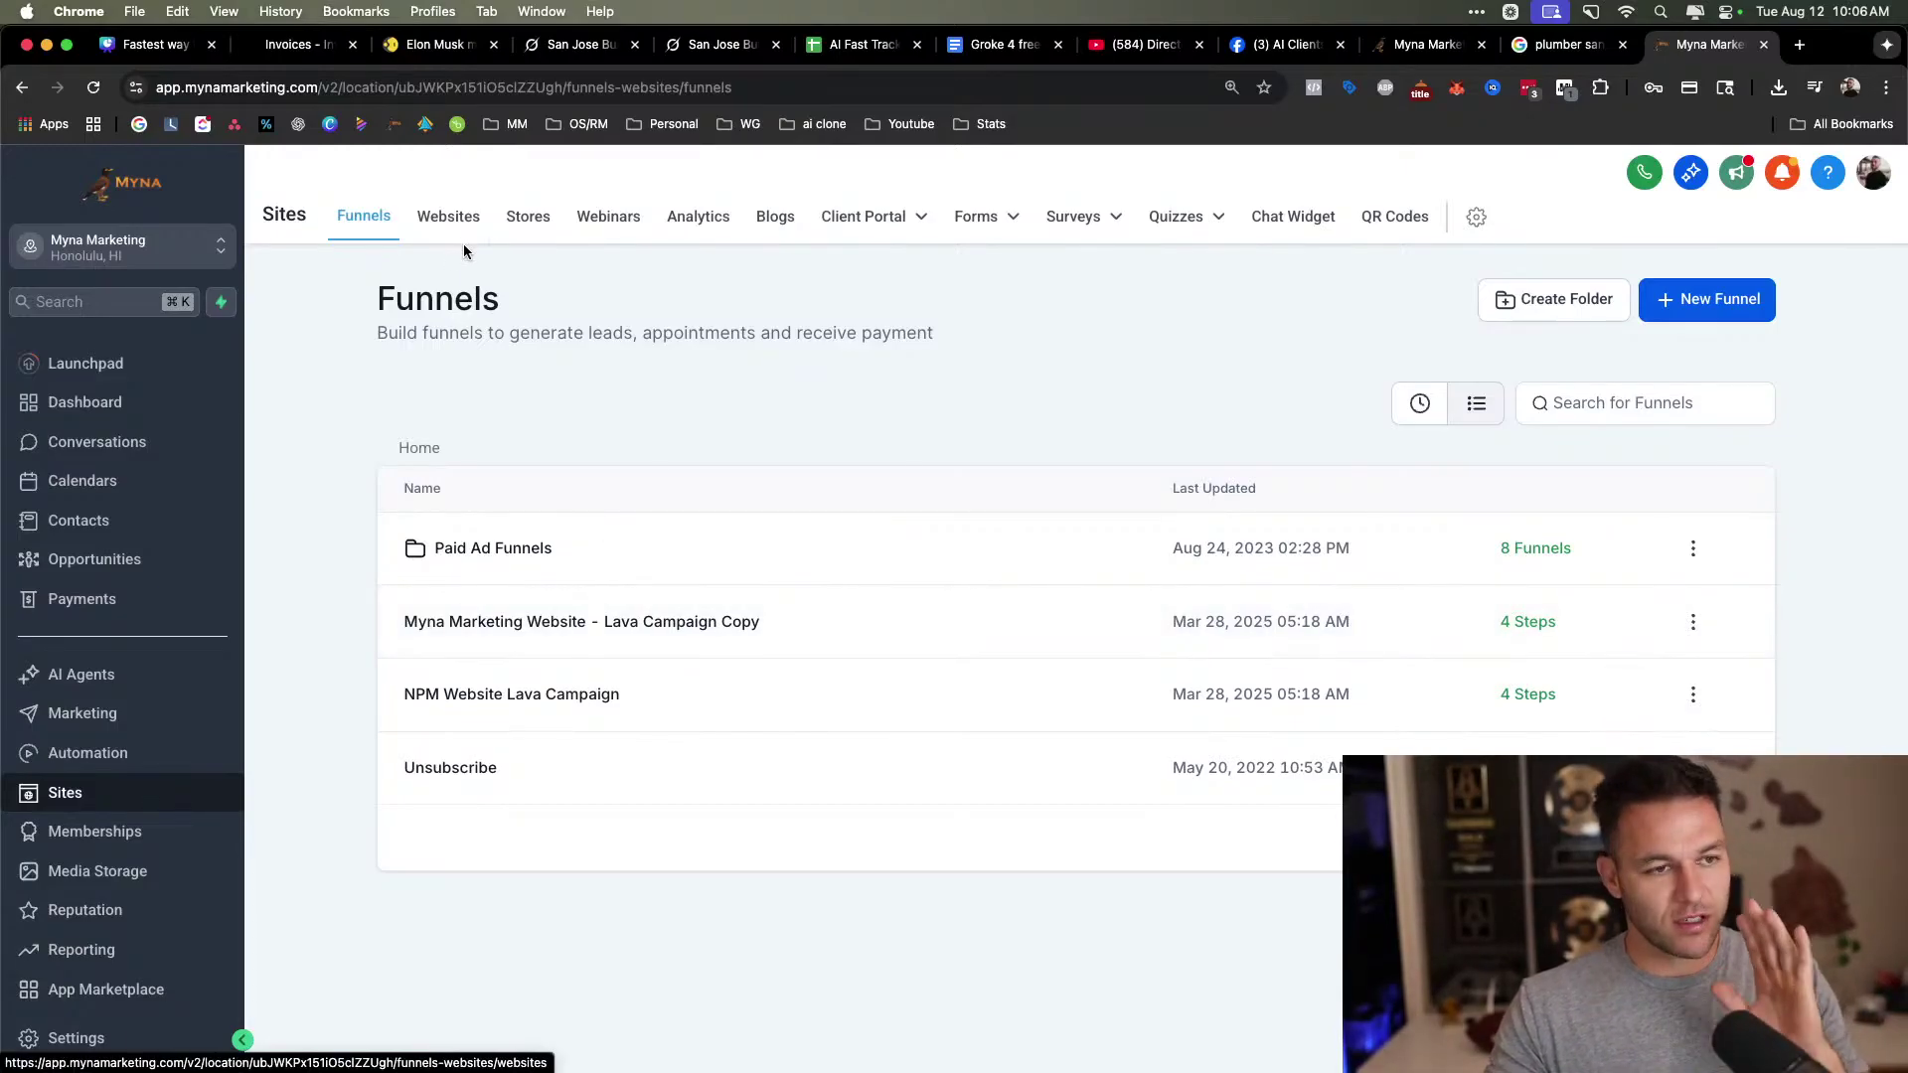
left_click(452, 215)
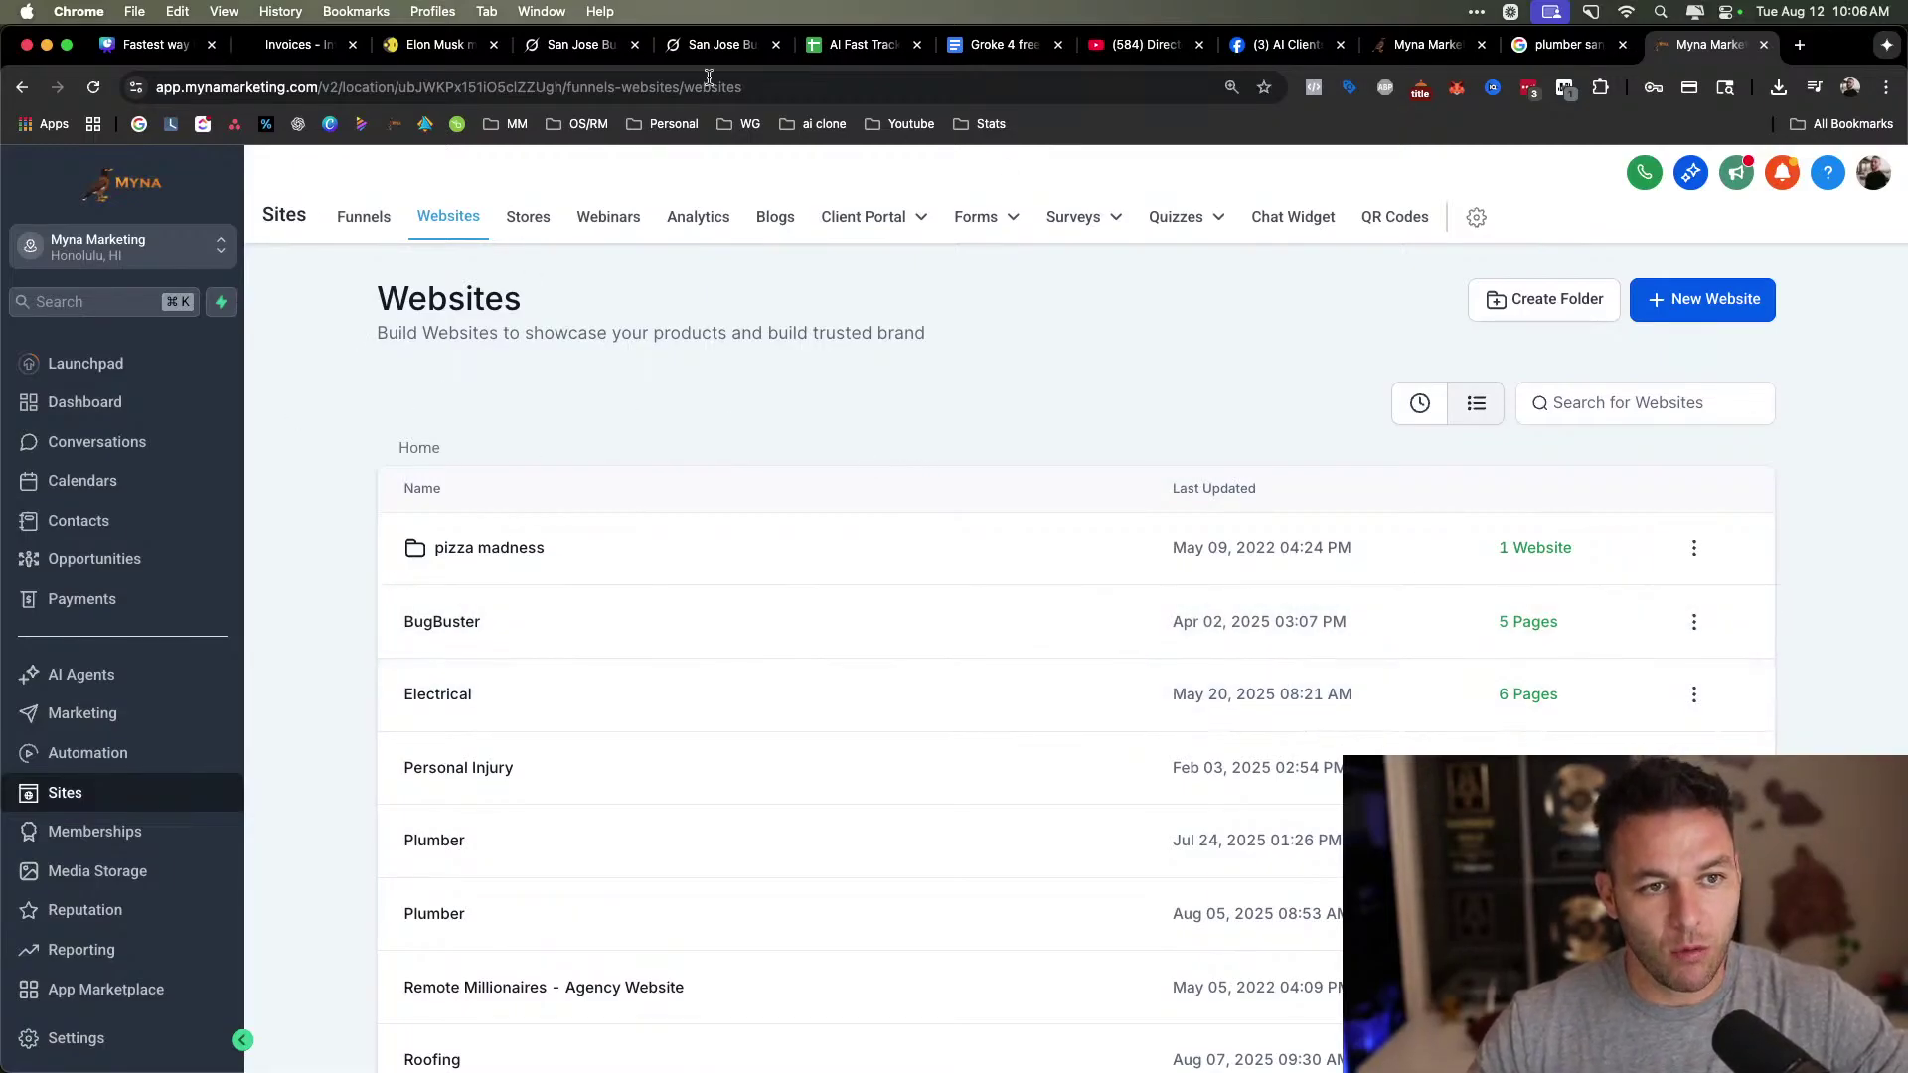
Go back to the Grok results, highlight Triton Plumbing as the example business and recheck the original prompt.
left_click(717, 44)
scroll(1000, 481, "down", 5)
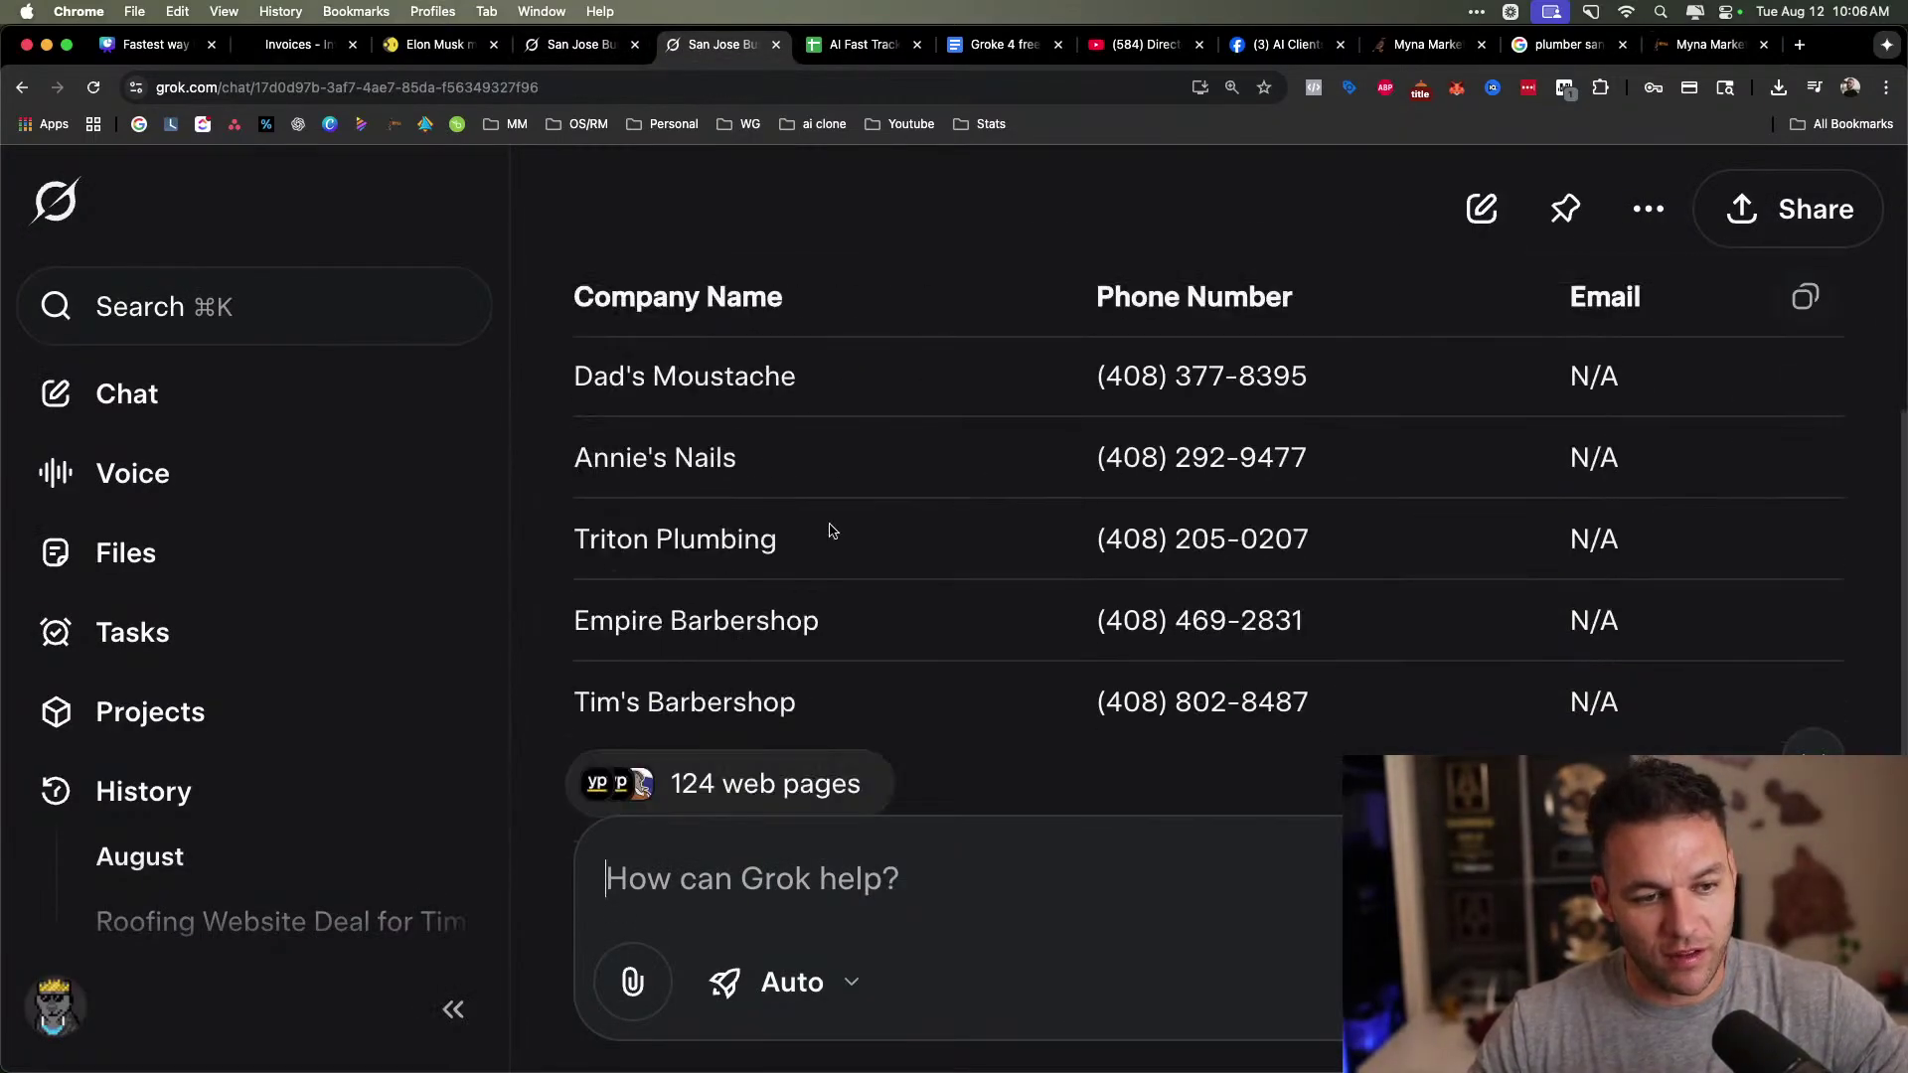
left_click_drag(588, 538, 835, 563)
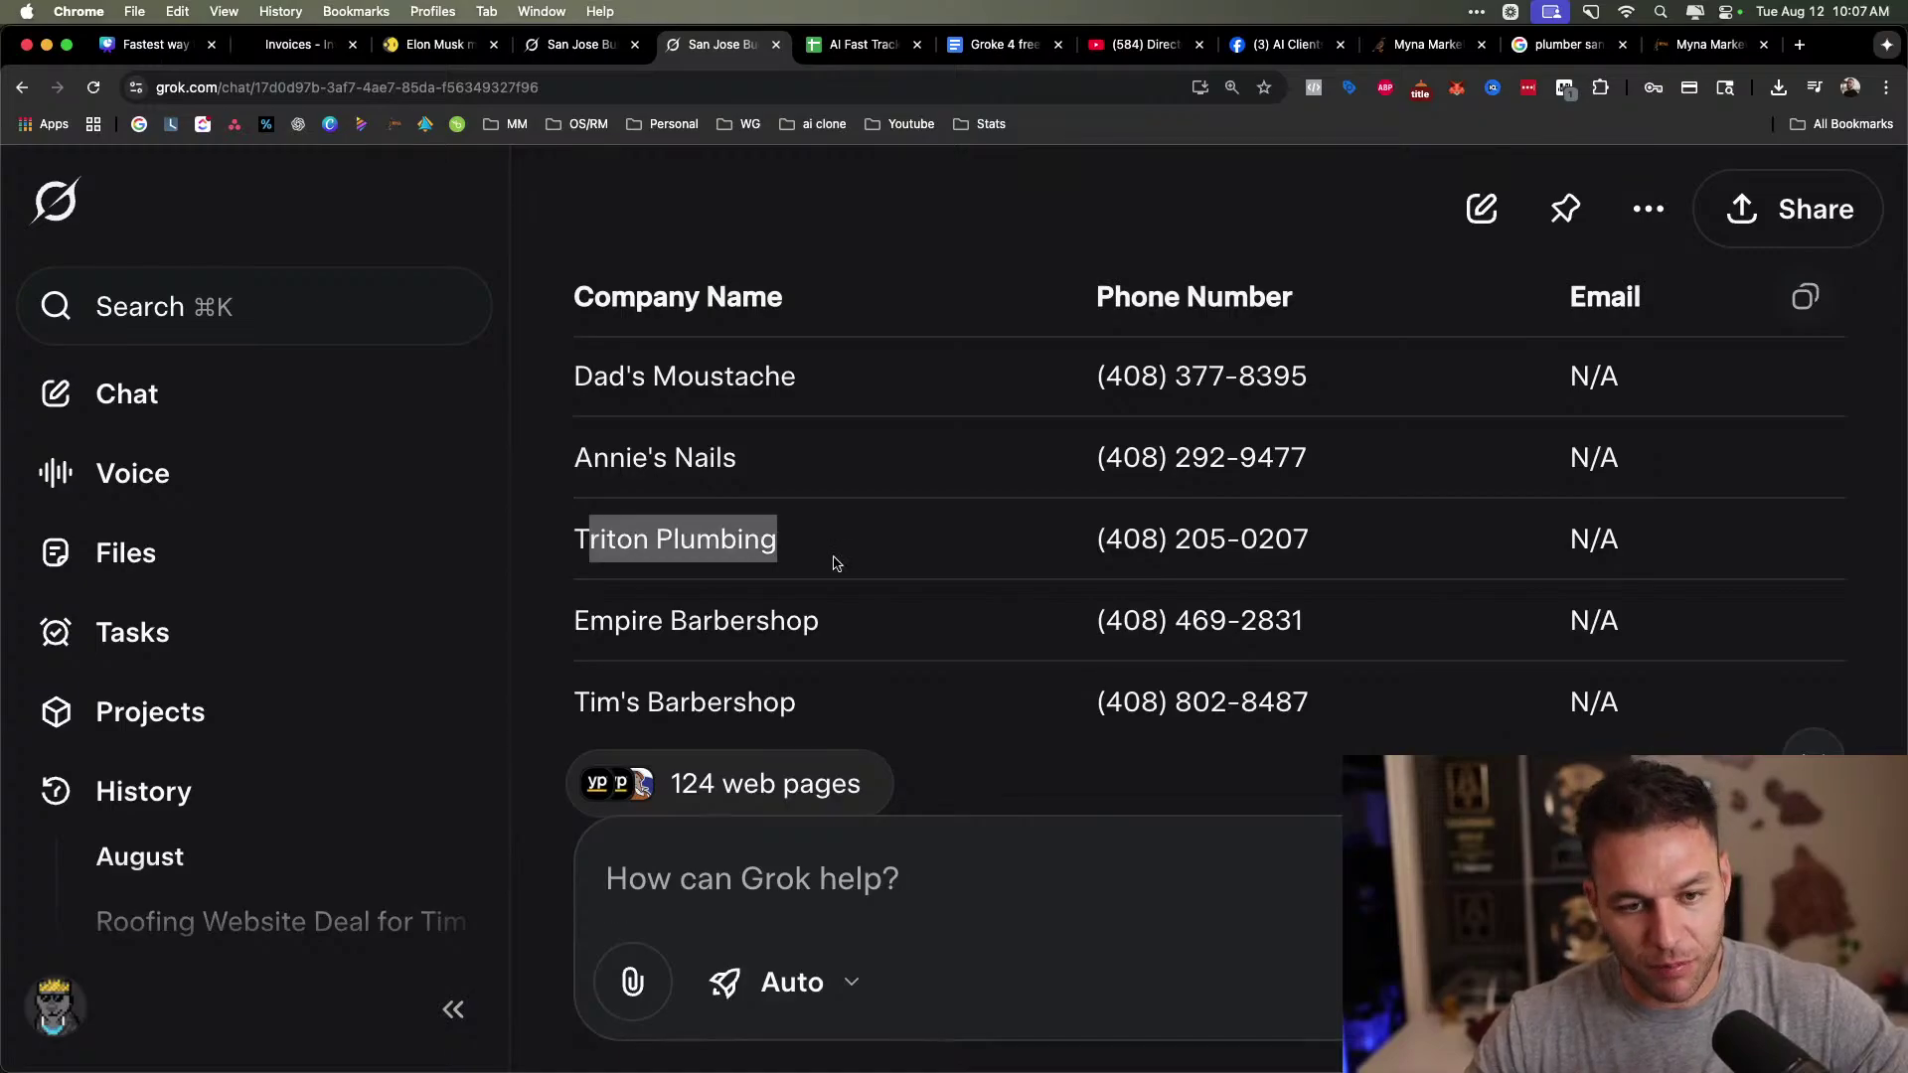
scroll(889, 462, "up", 5)
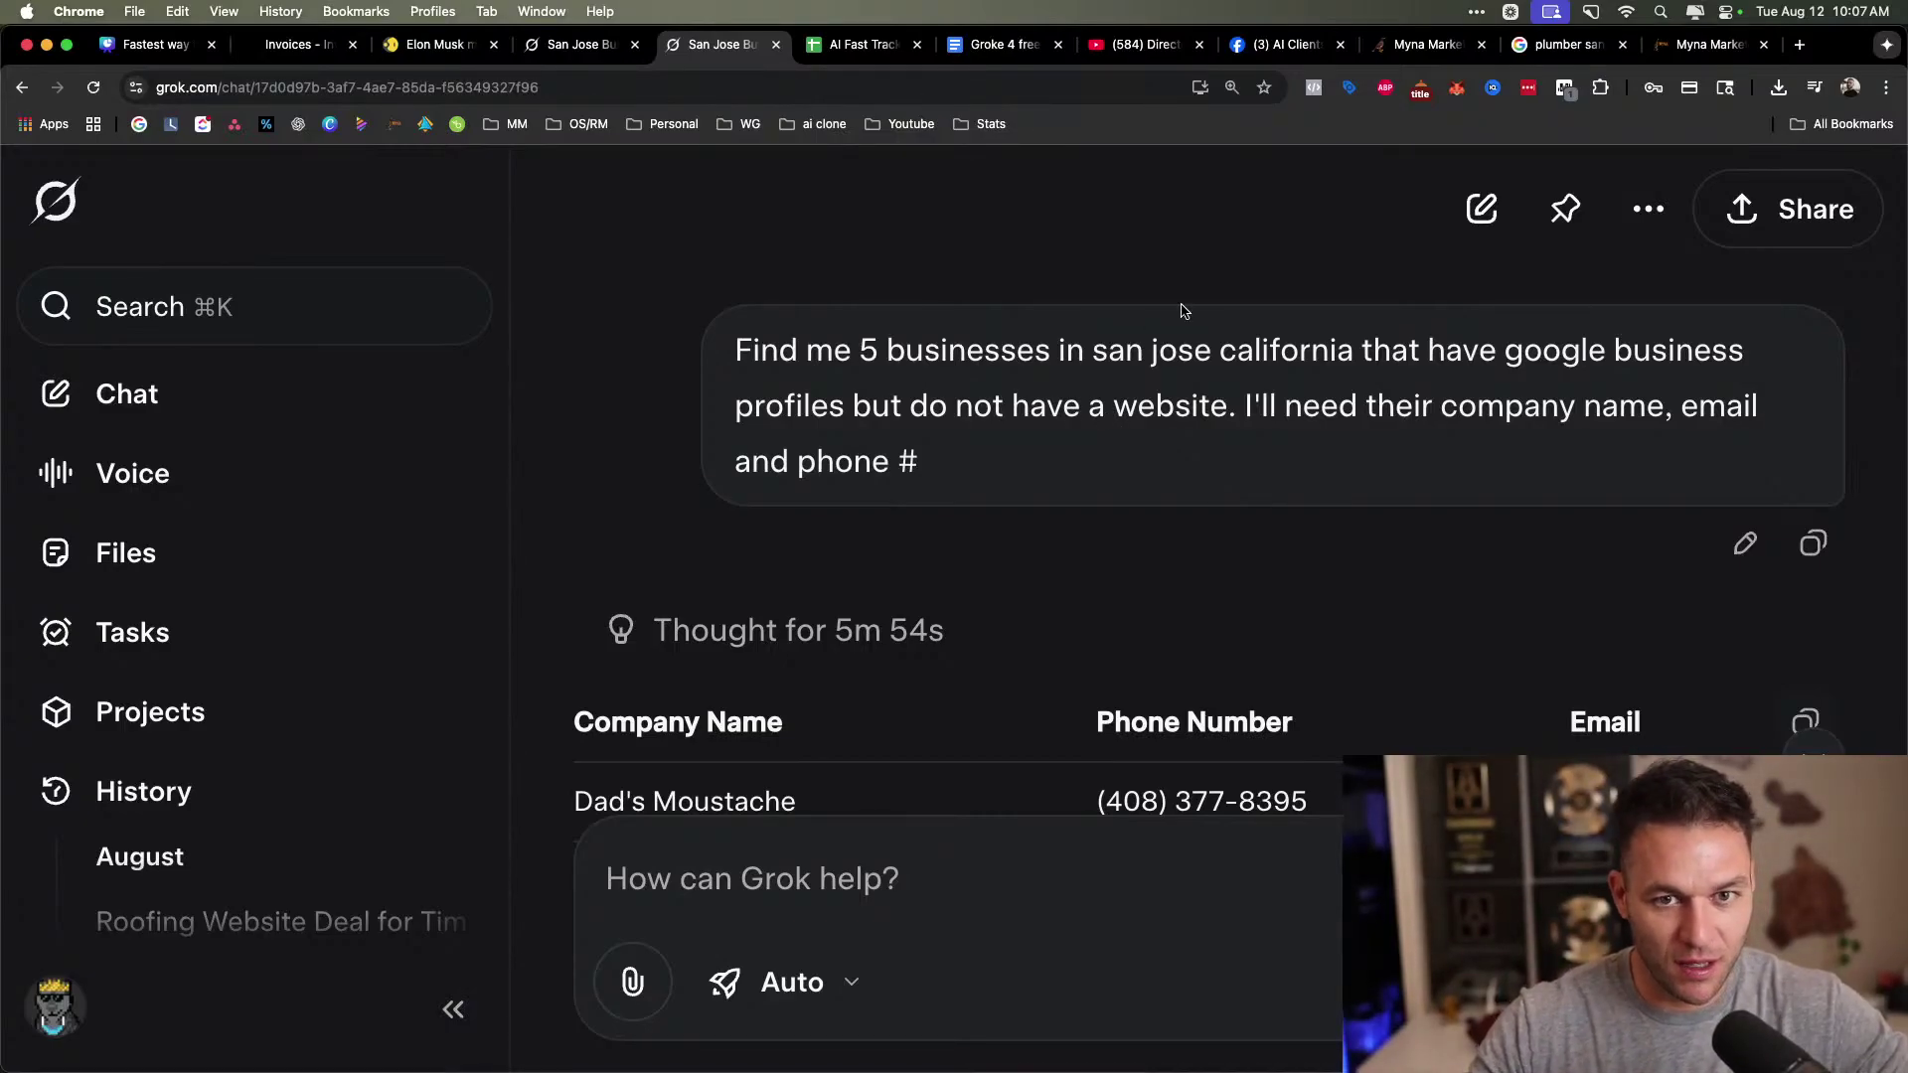
Return to the Myna Marketing websites list and start creating a new website from templates.
left_click(1697, 46)
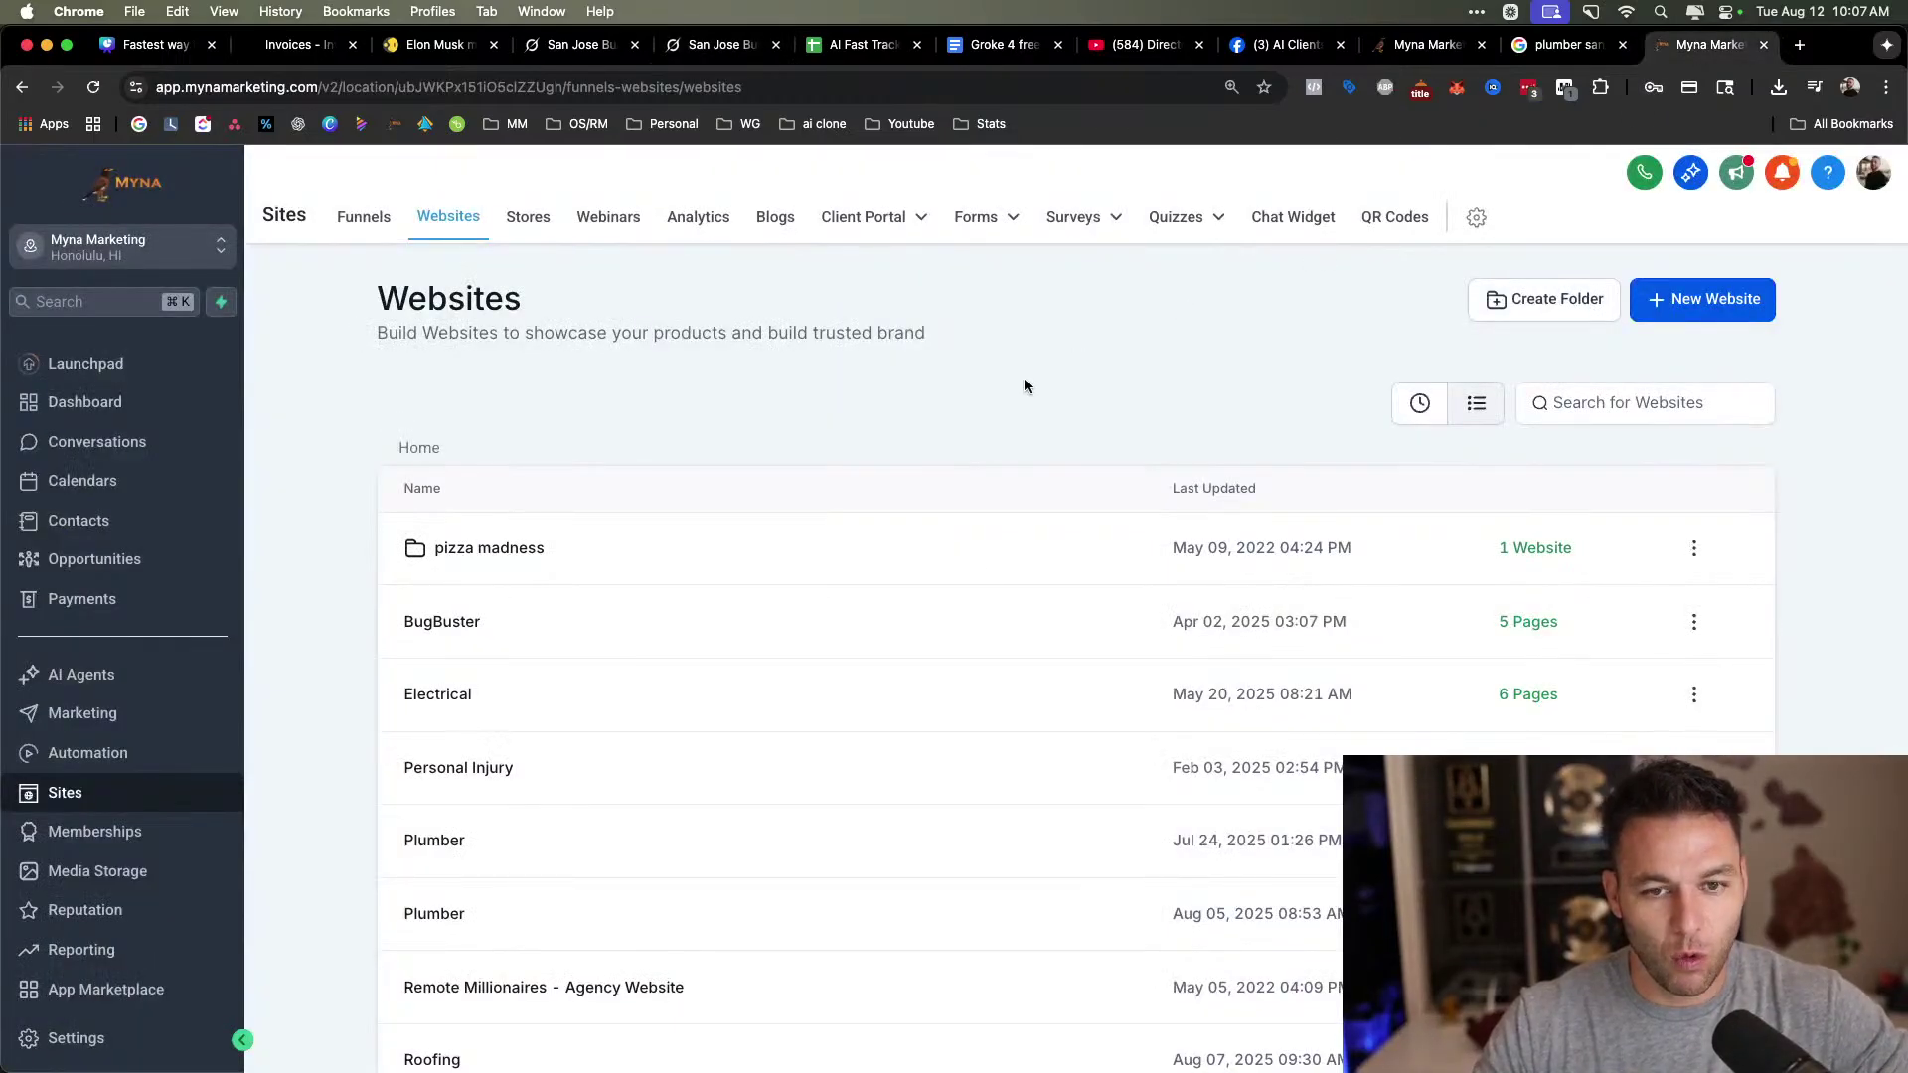
scroll(930, 638, "down", 3)
scroll(864, 593, "up", 3)
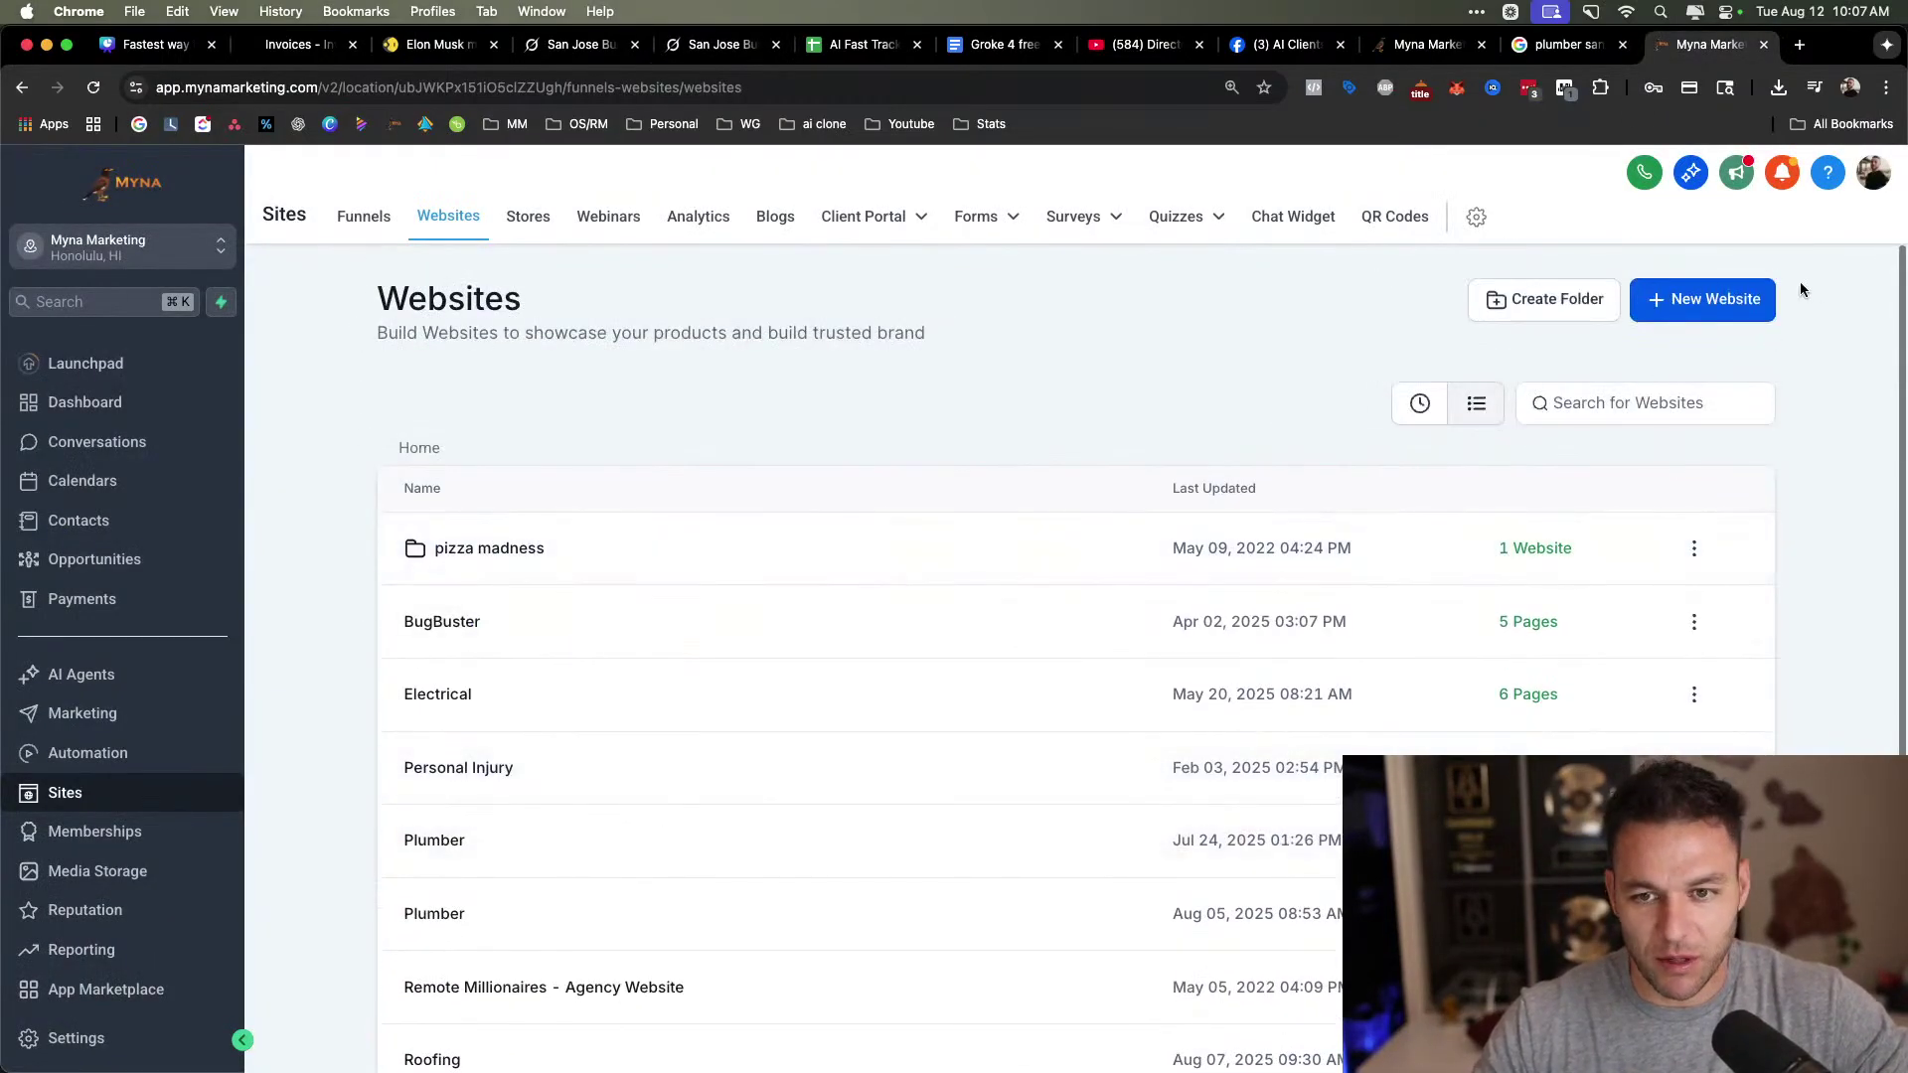
left_click(1711, 300)
left_click(1334, 501)
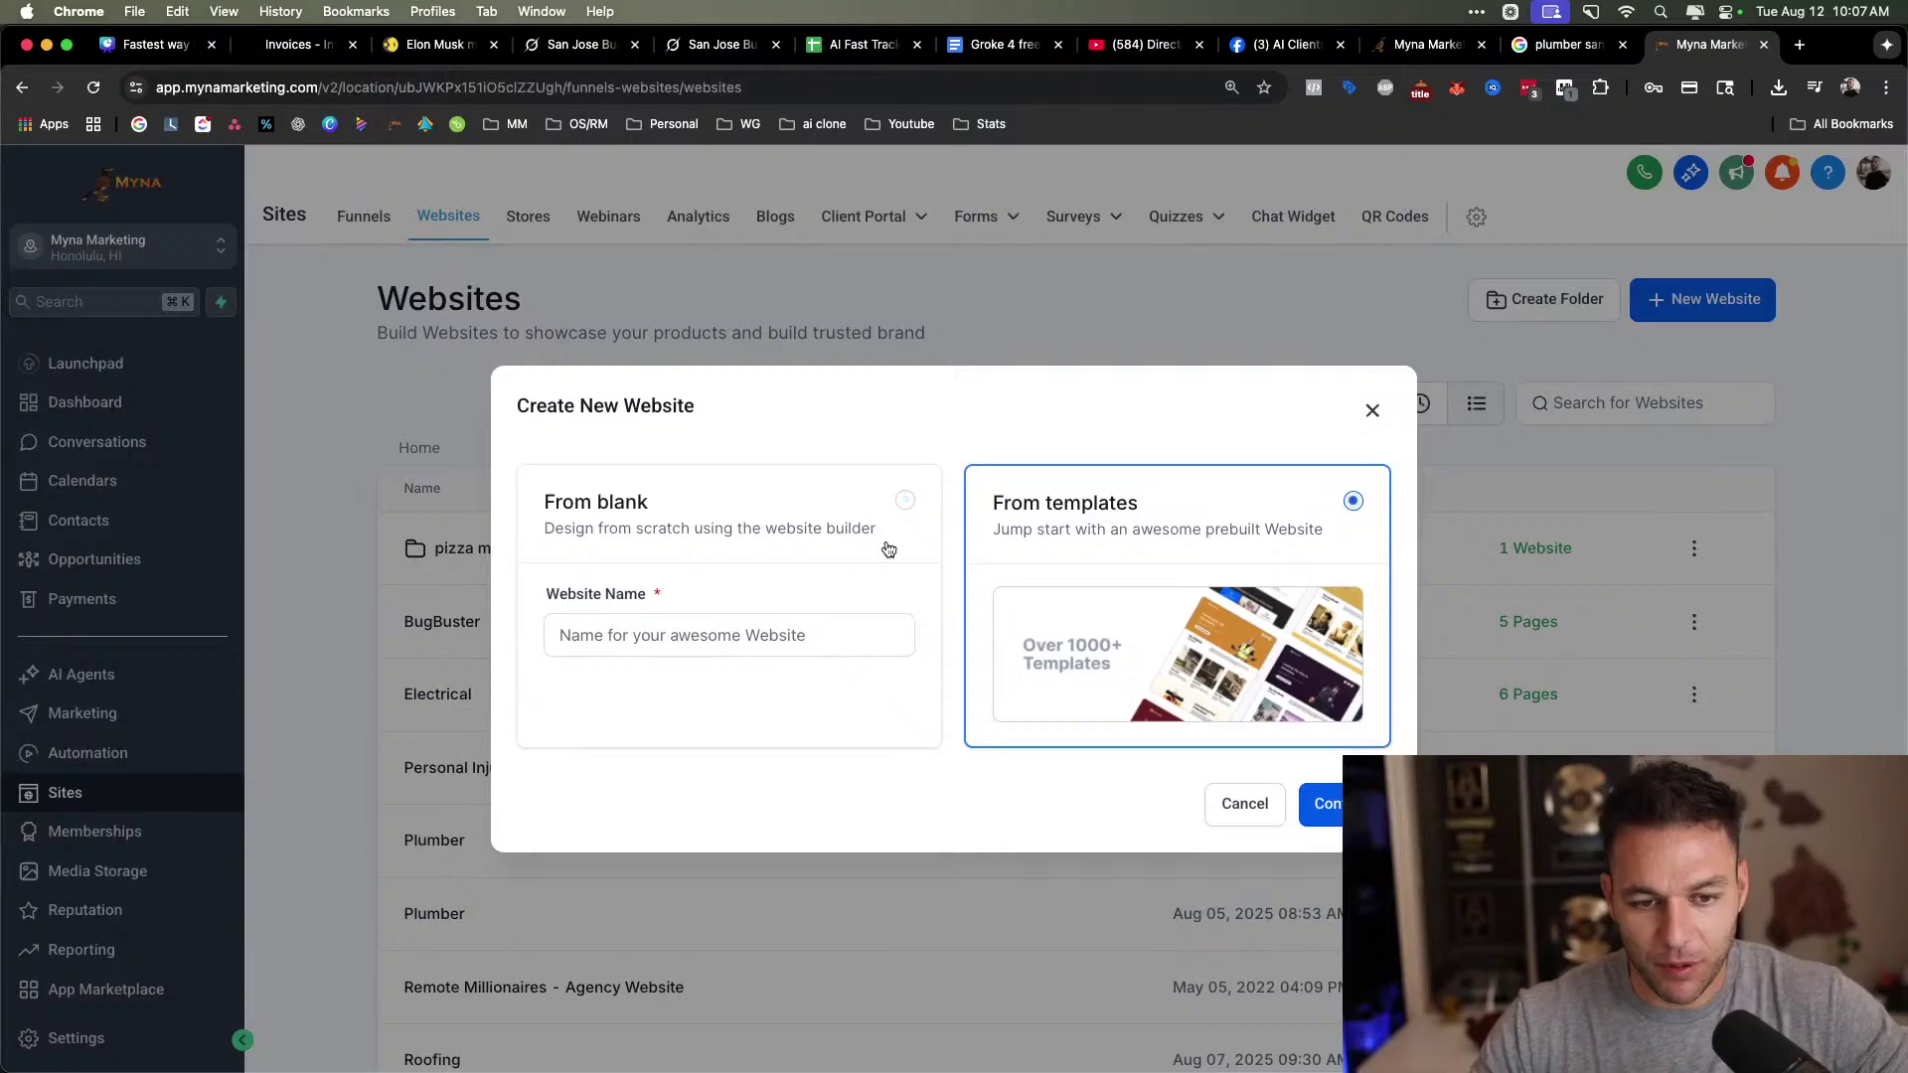
left_click(1327, 805)
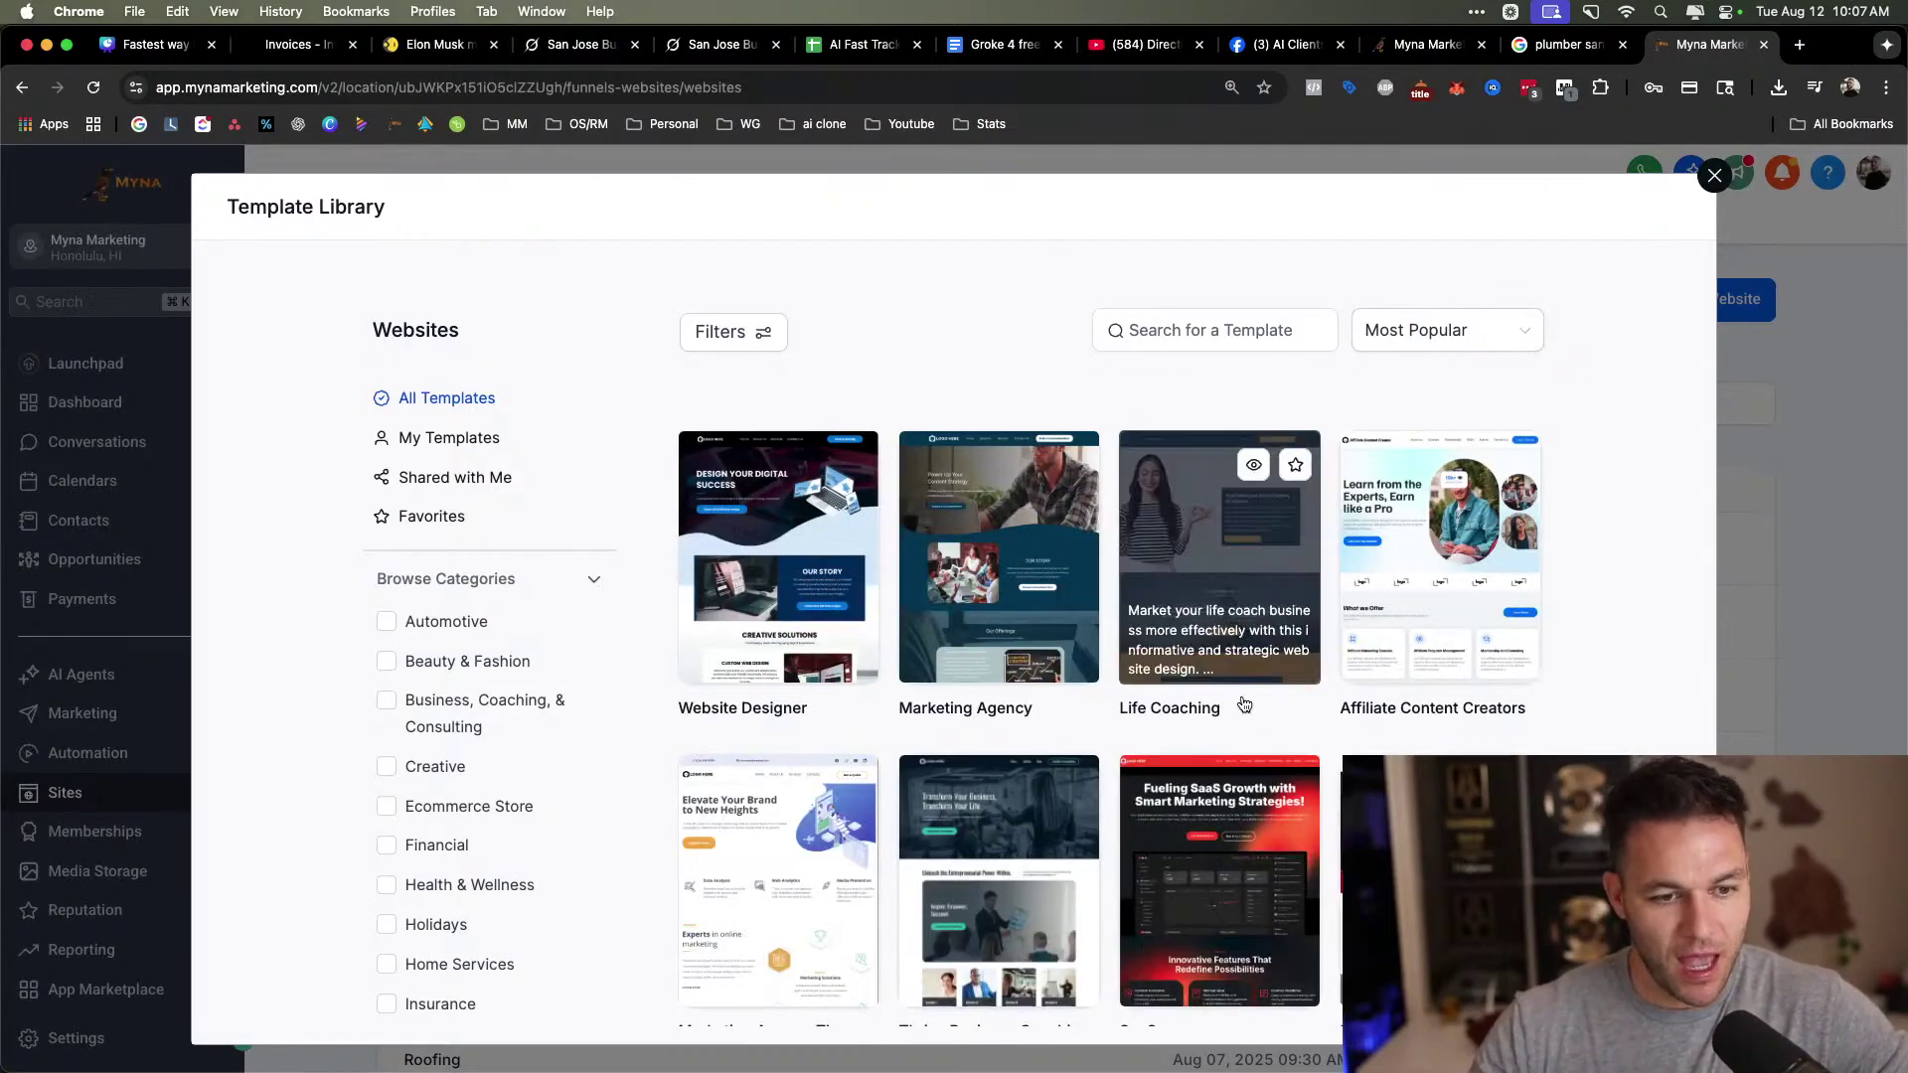
Filter the template library to the Home Services category and open a preview of the Plumbing Services Leads template.
scroll(526, 666, "down", 3)
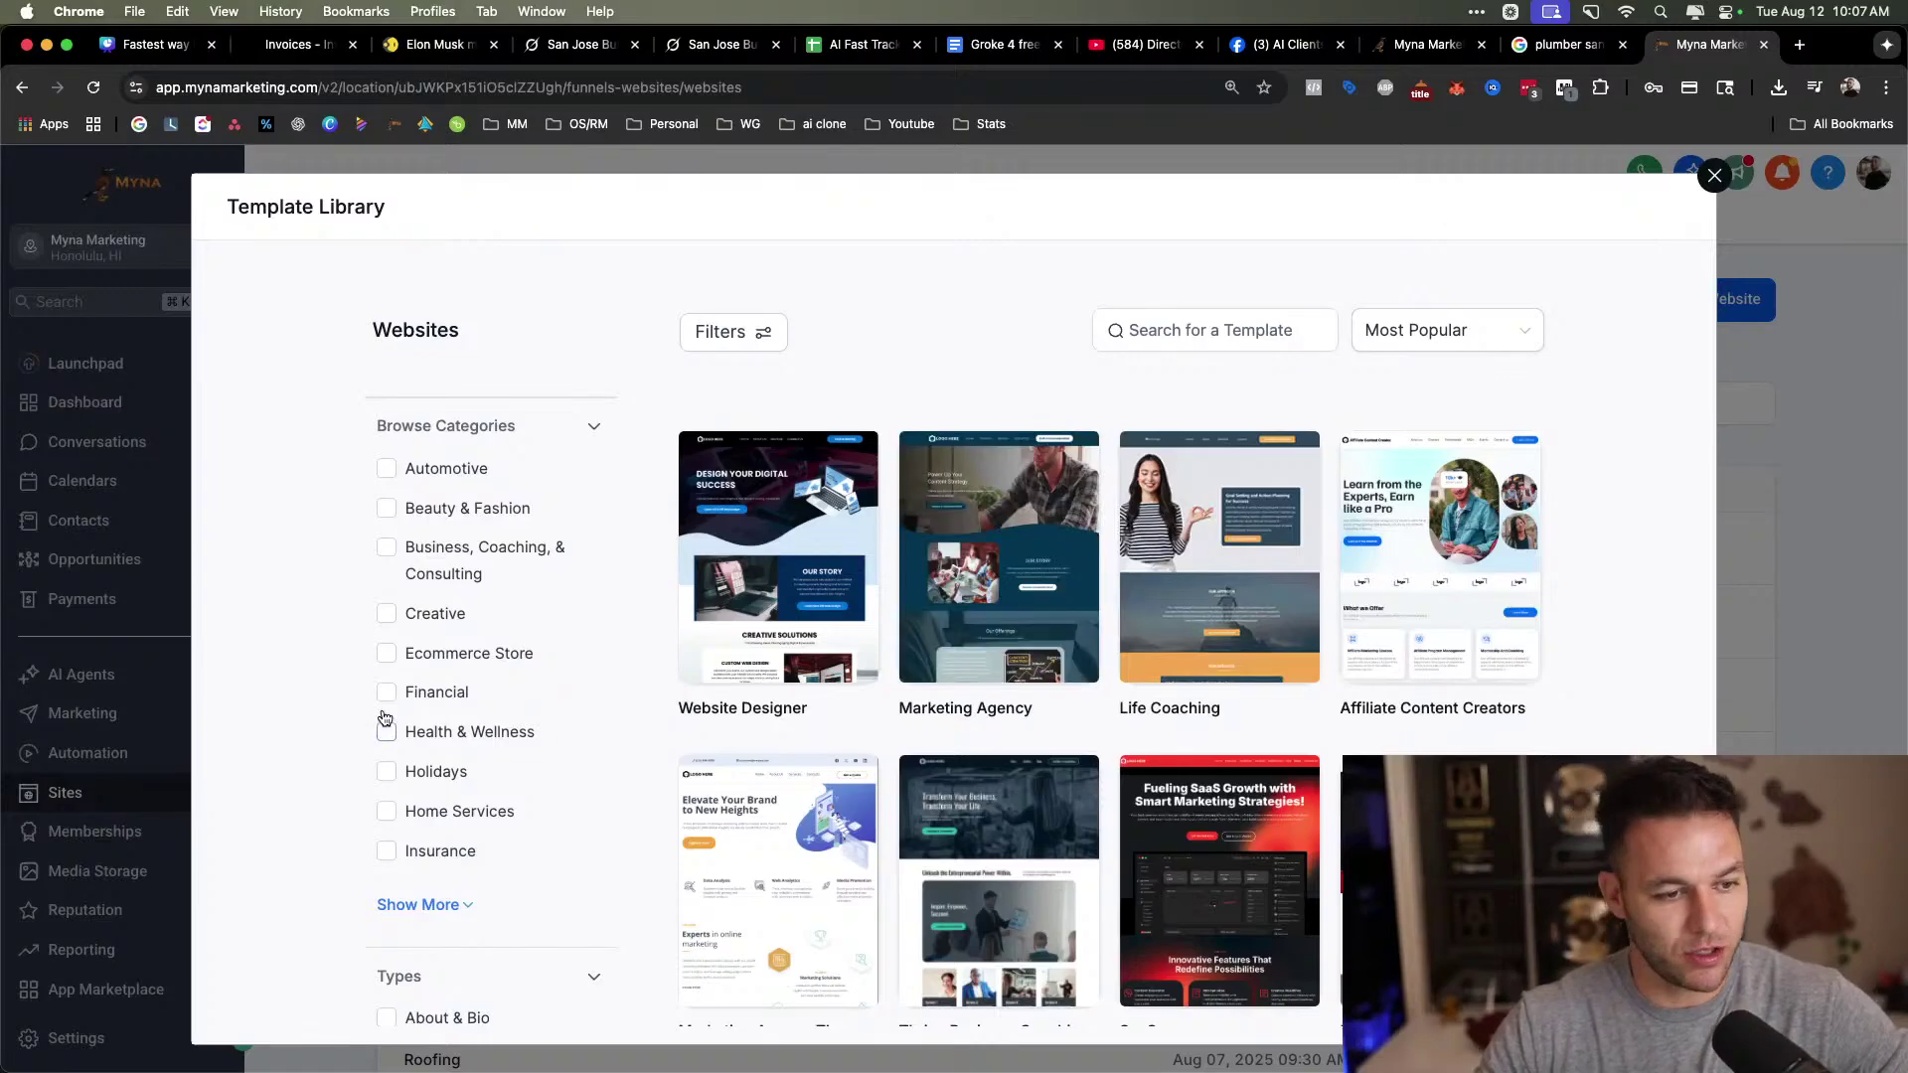
left_click(475, 812)
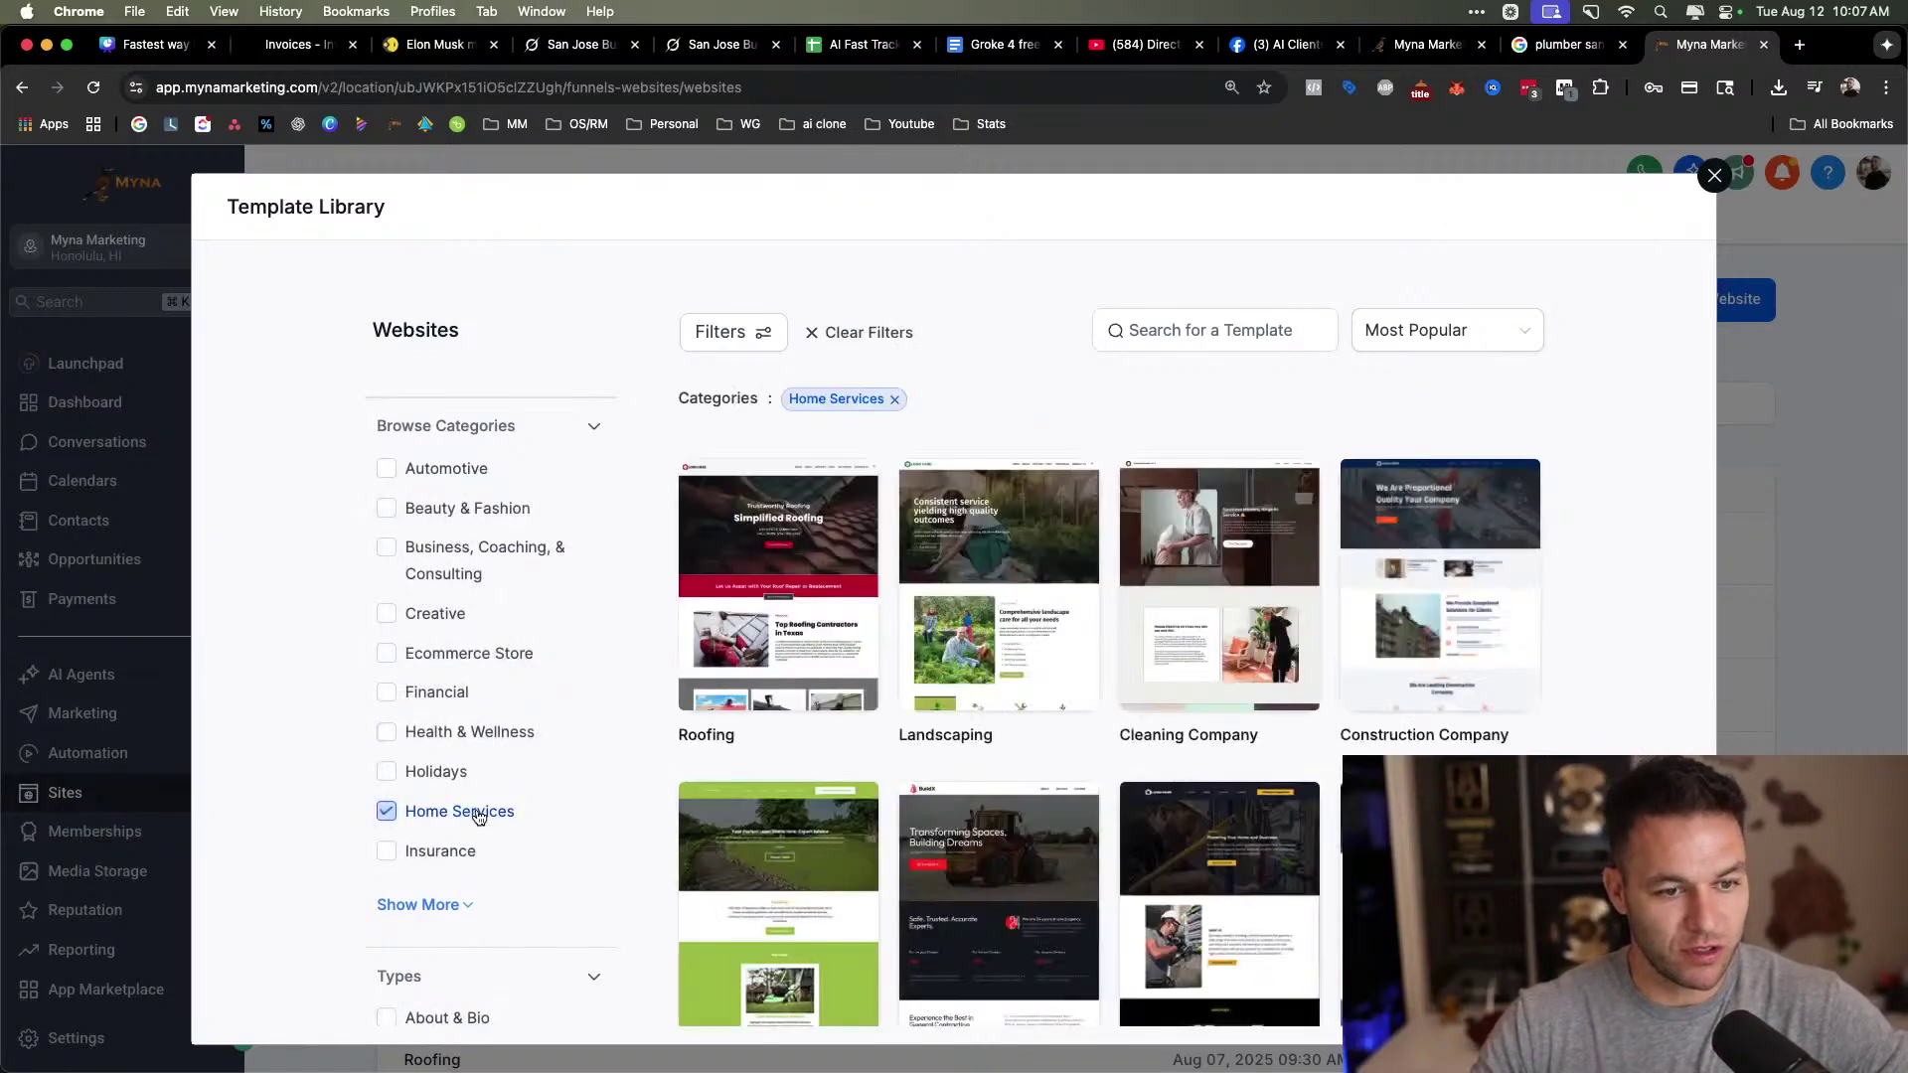
scroll(1292, 626, "down", 3)
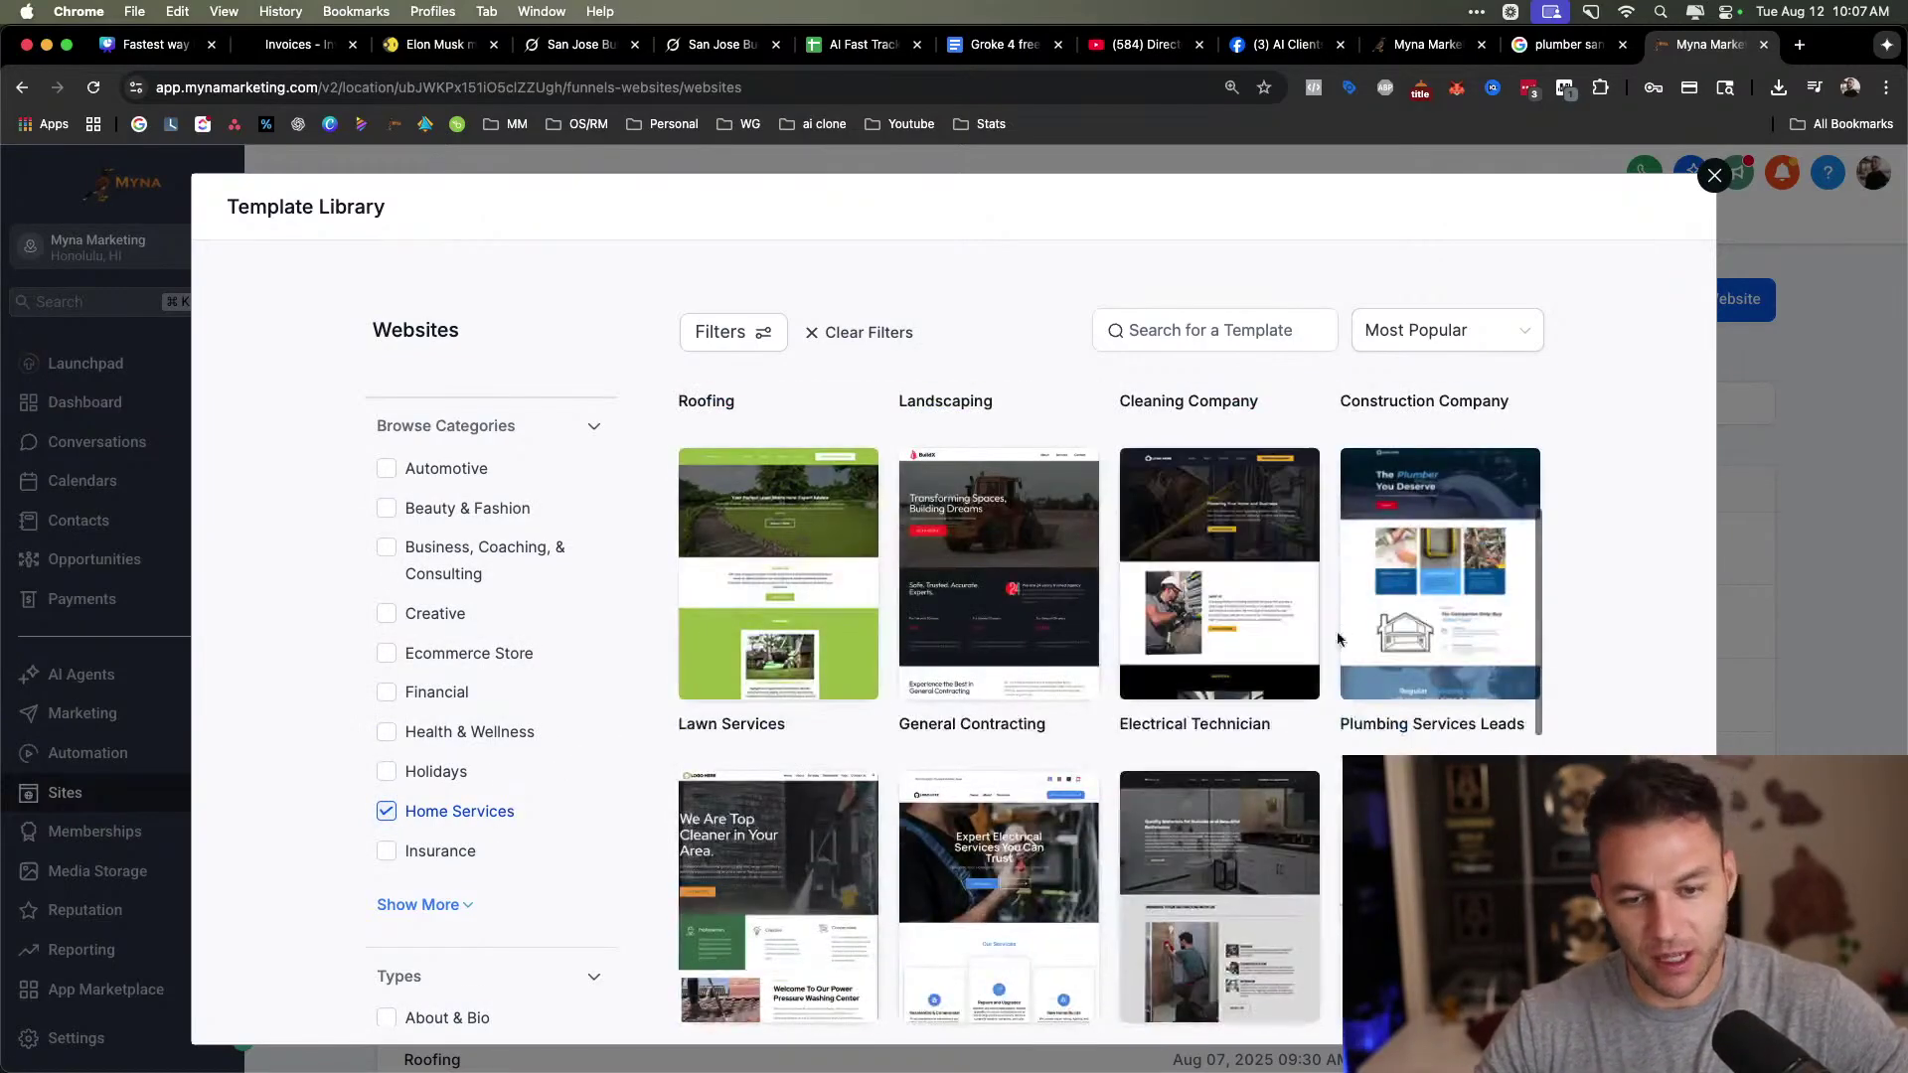
mouse_move(1471, 489)
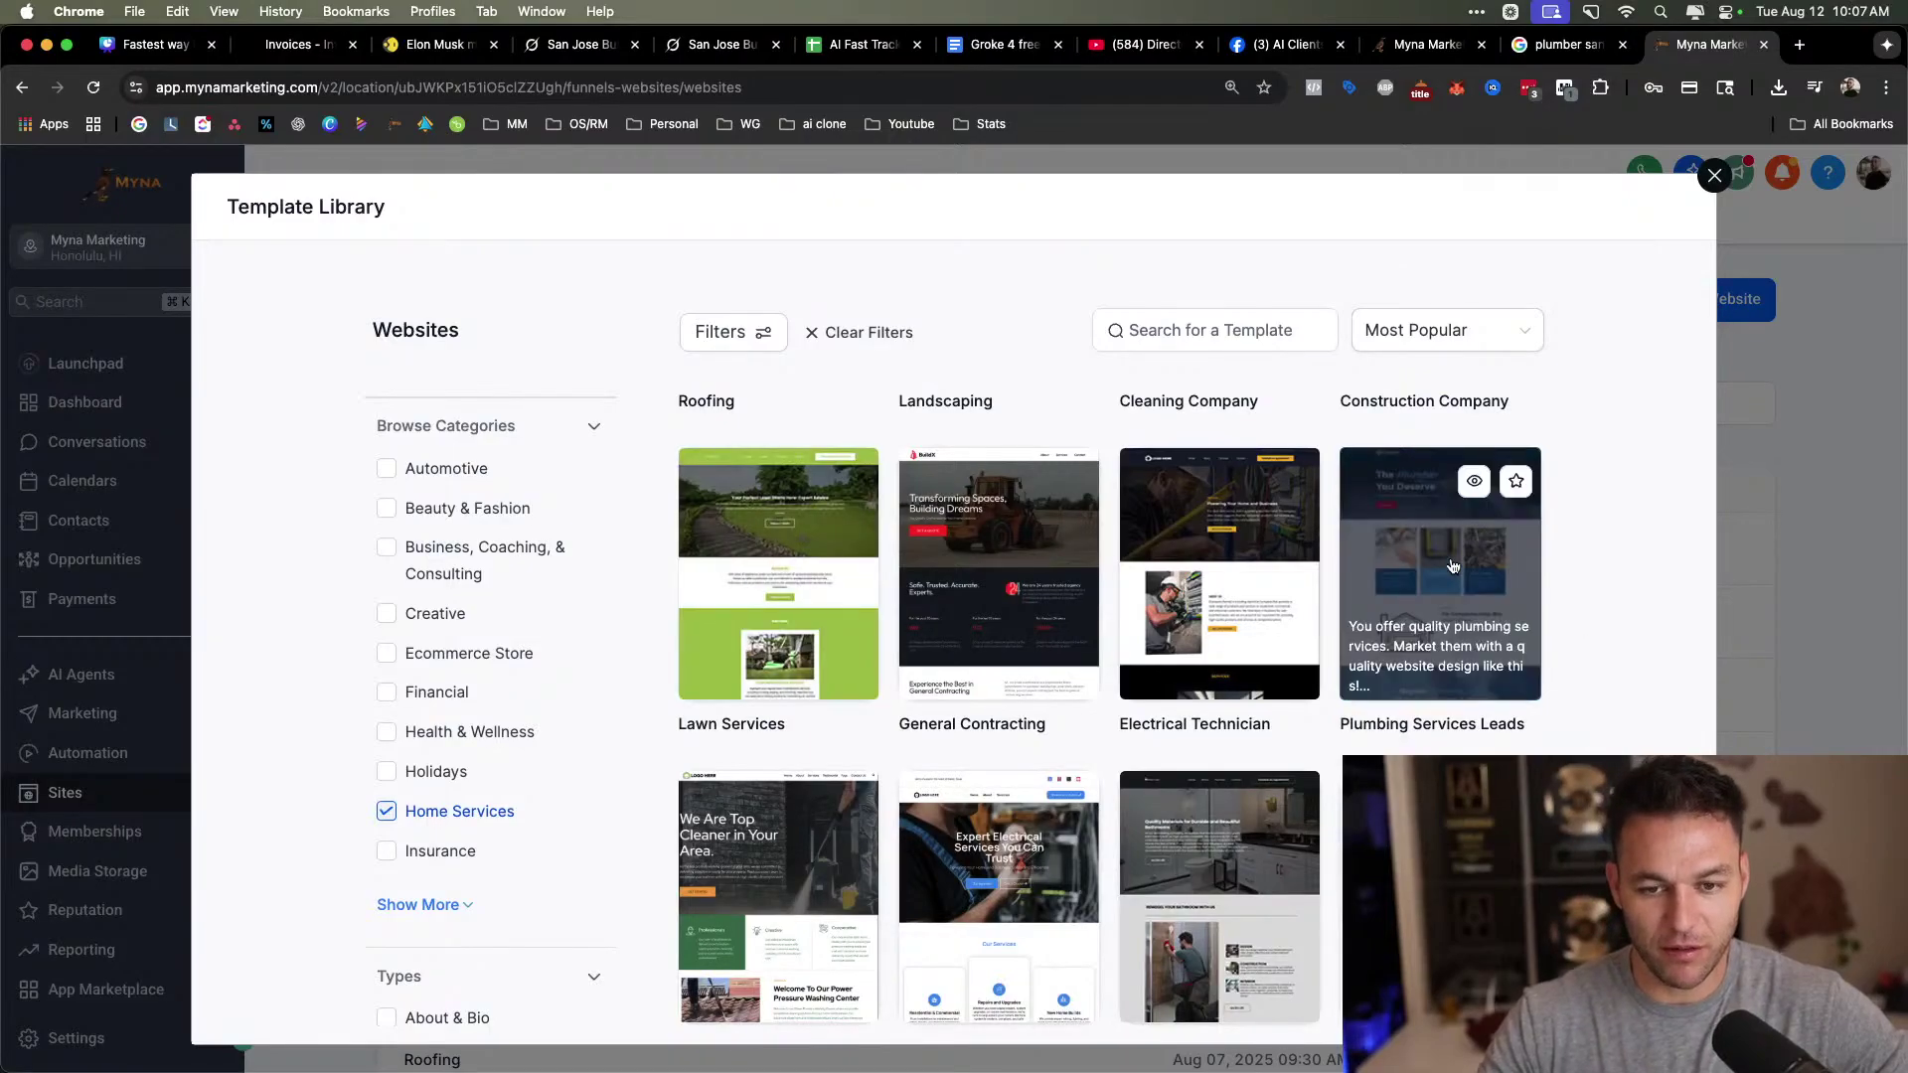
left_click(1473, 484)
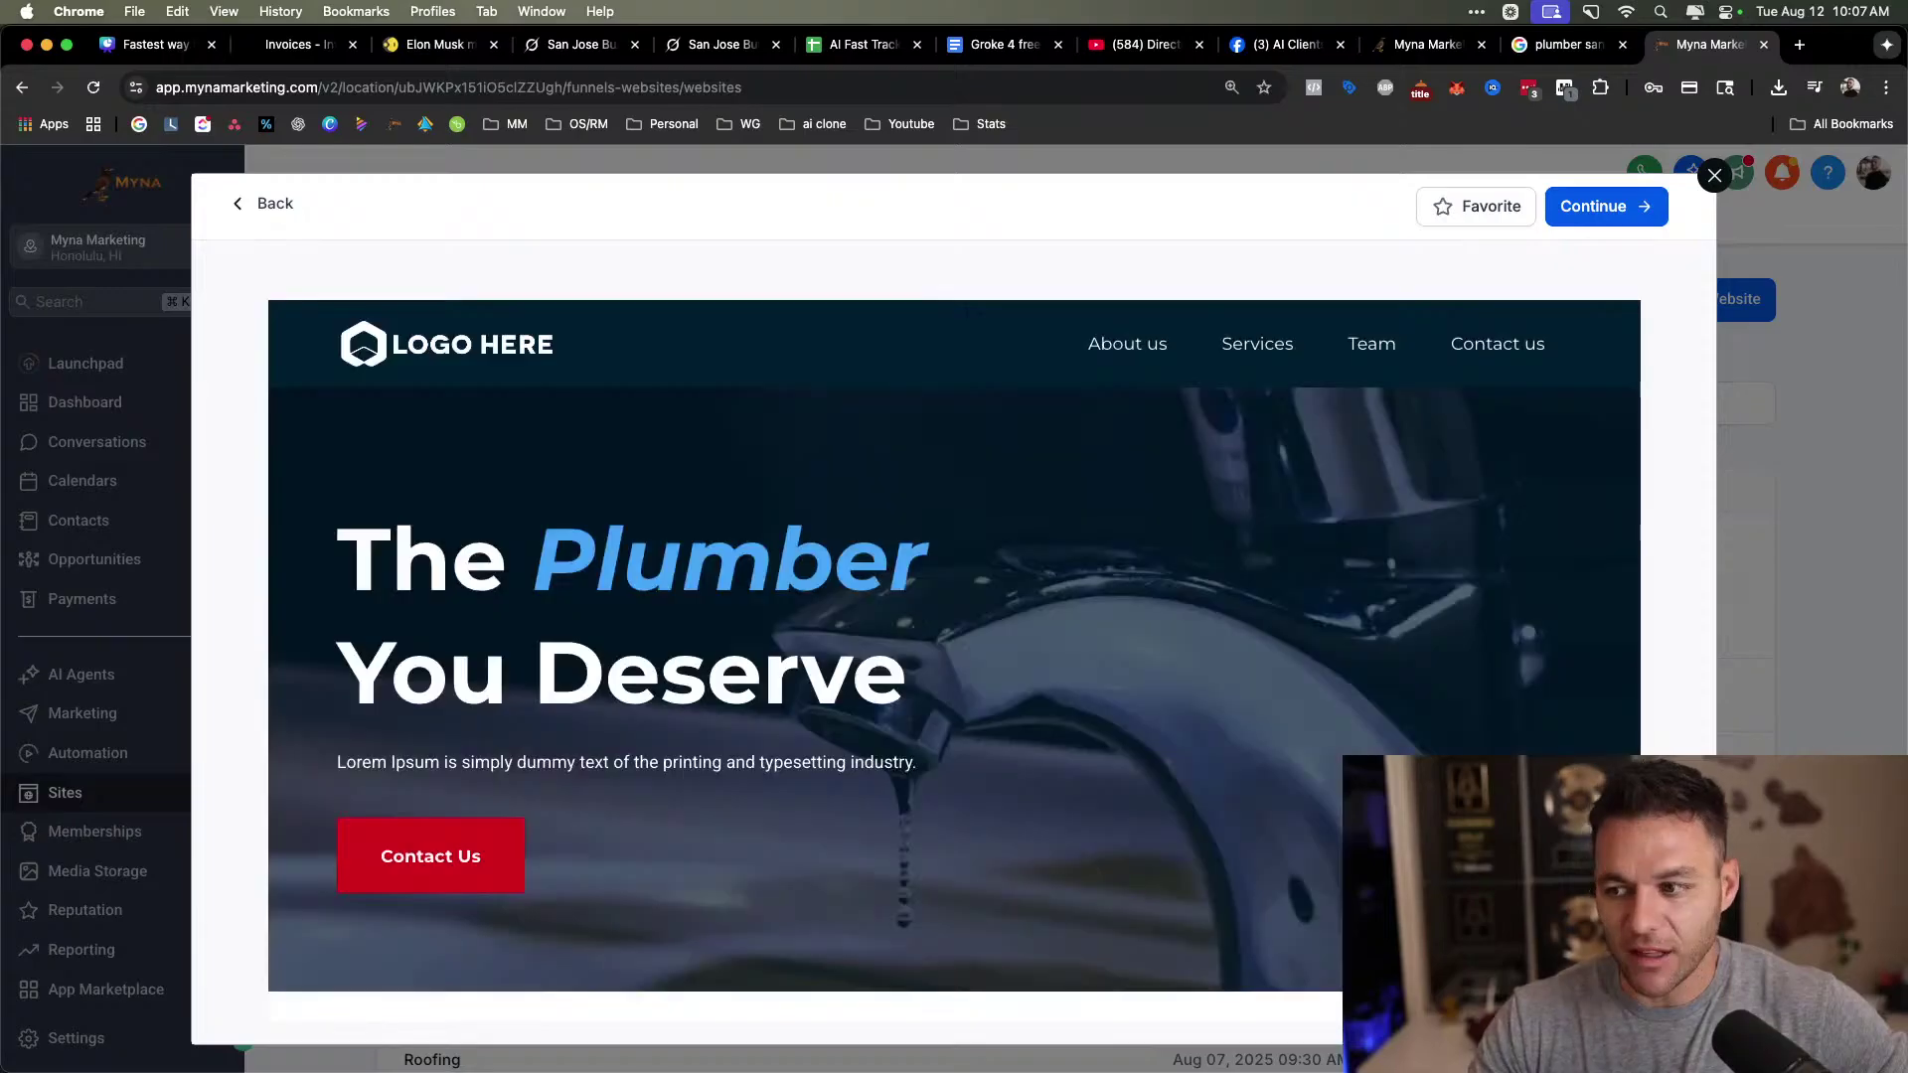
Examine the plumbing template's page sections, from the hero banner down to the emergency service and trusted professionals sections.
scroll(876, 673, "down", 7)
scroll(876, 673, "up", 10)
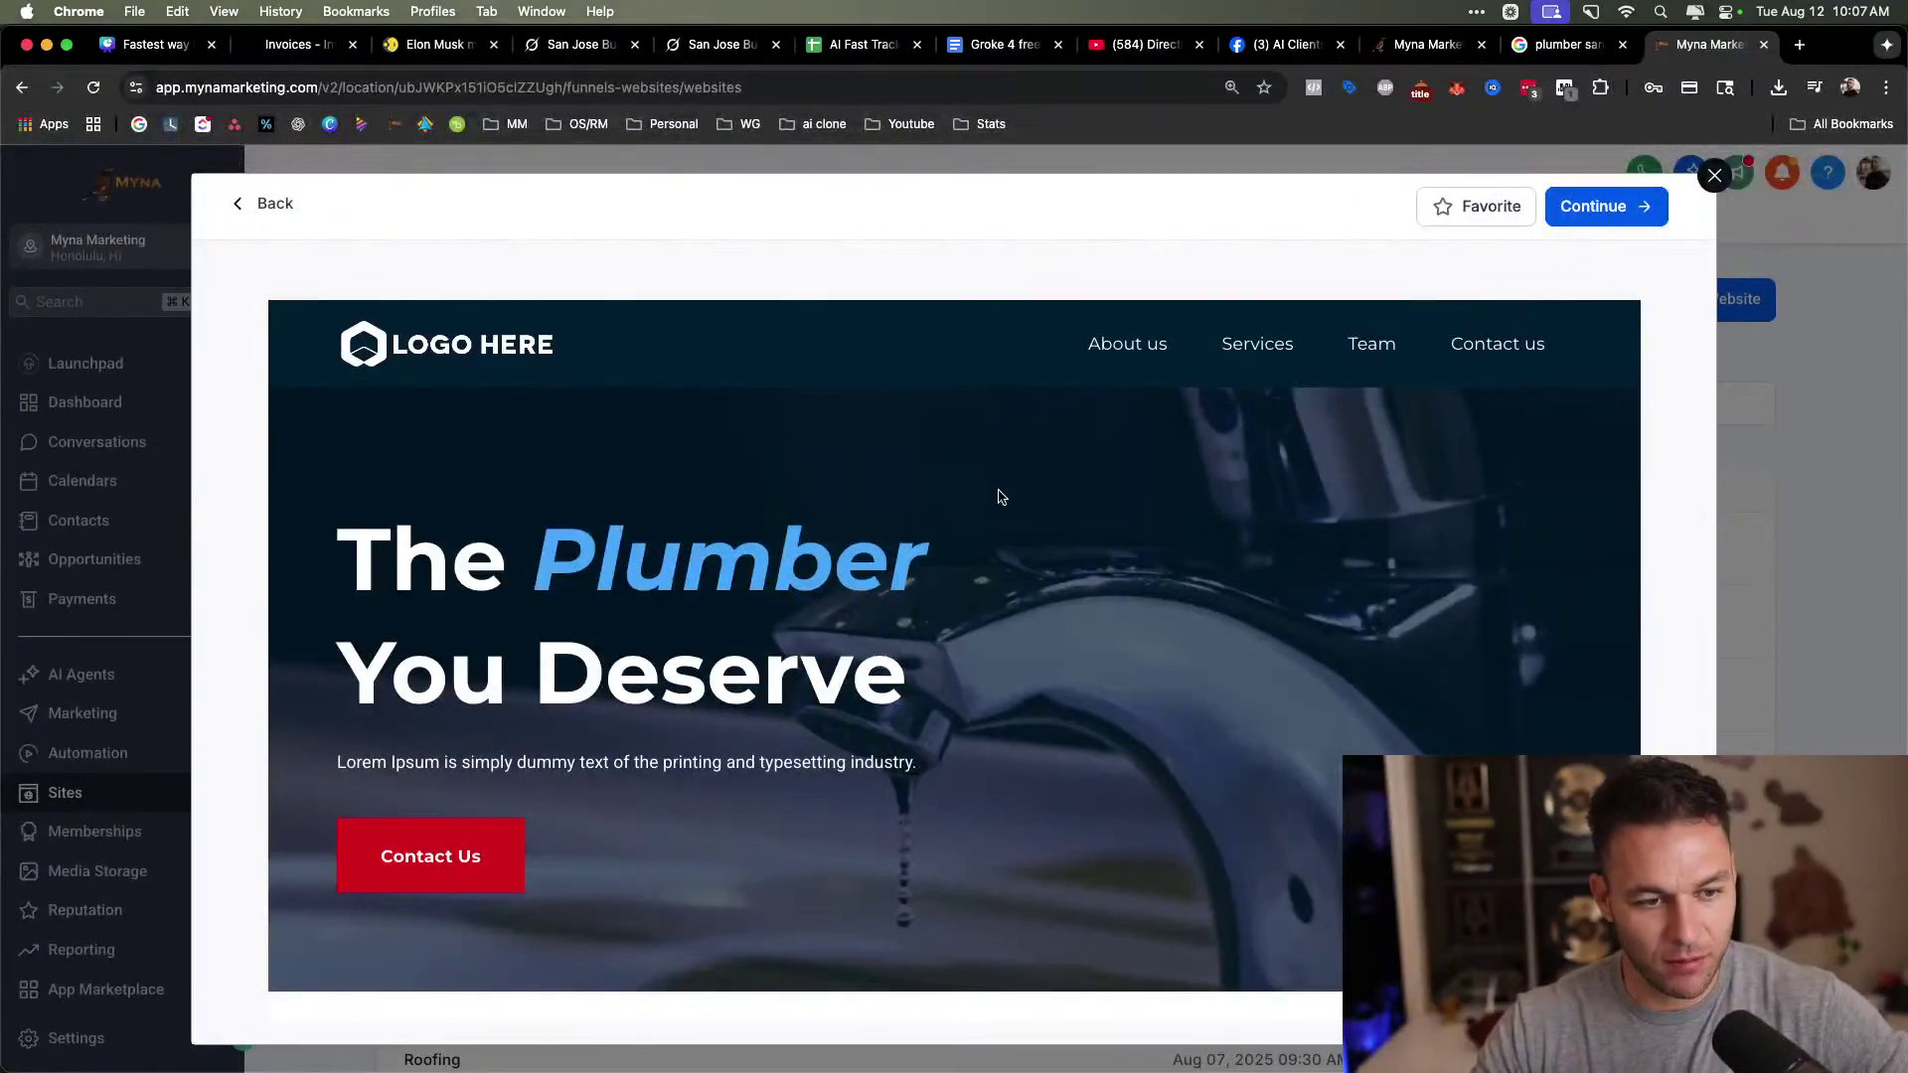
scroll(997, 493, "down", 12)
scroll(991, 493, "down", 2)
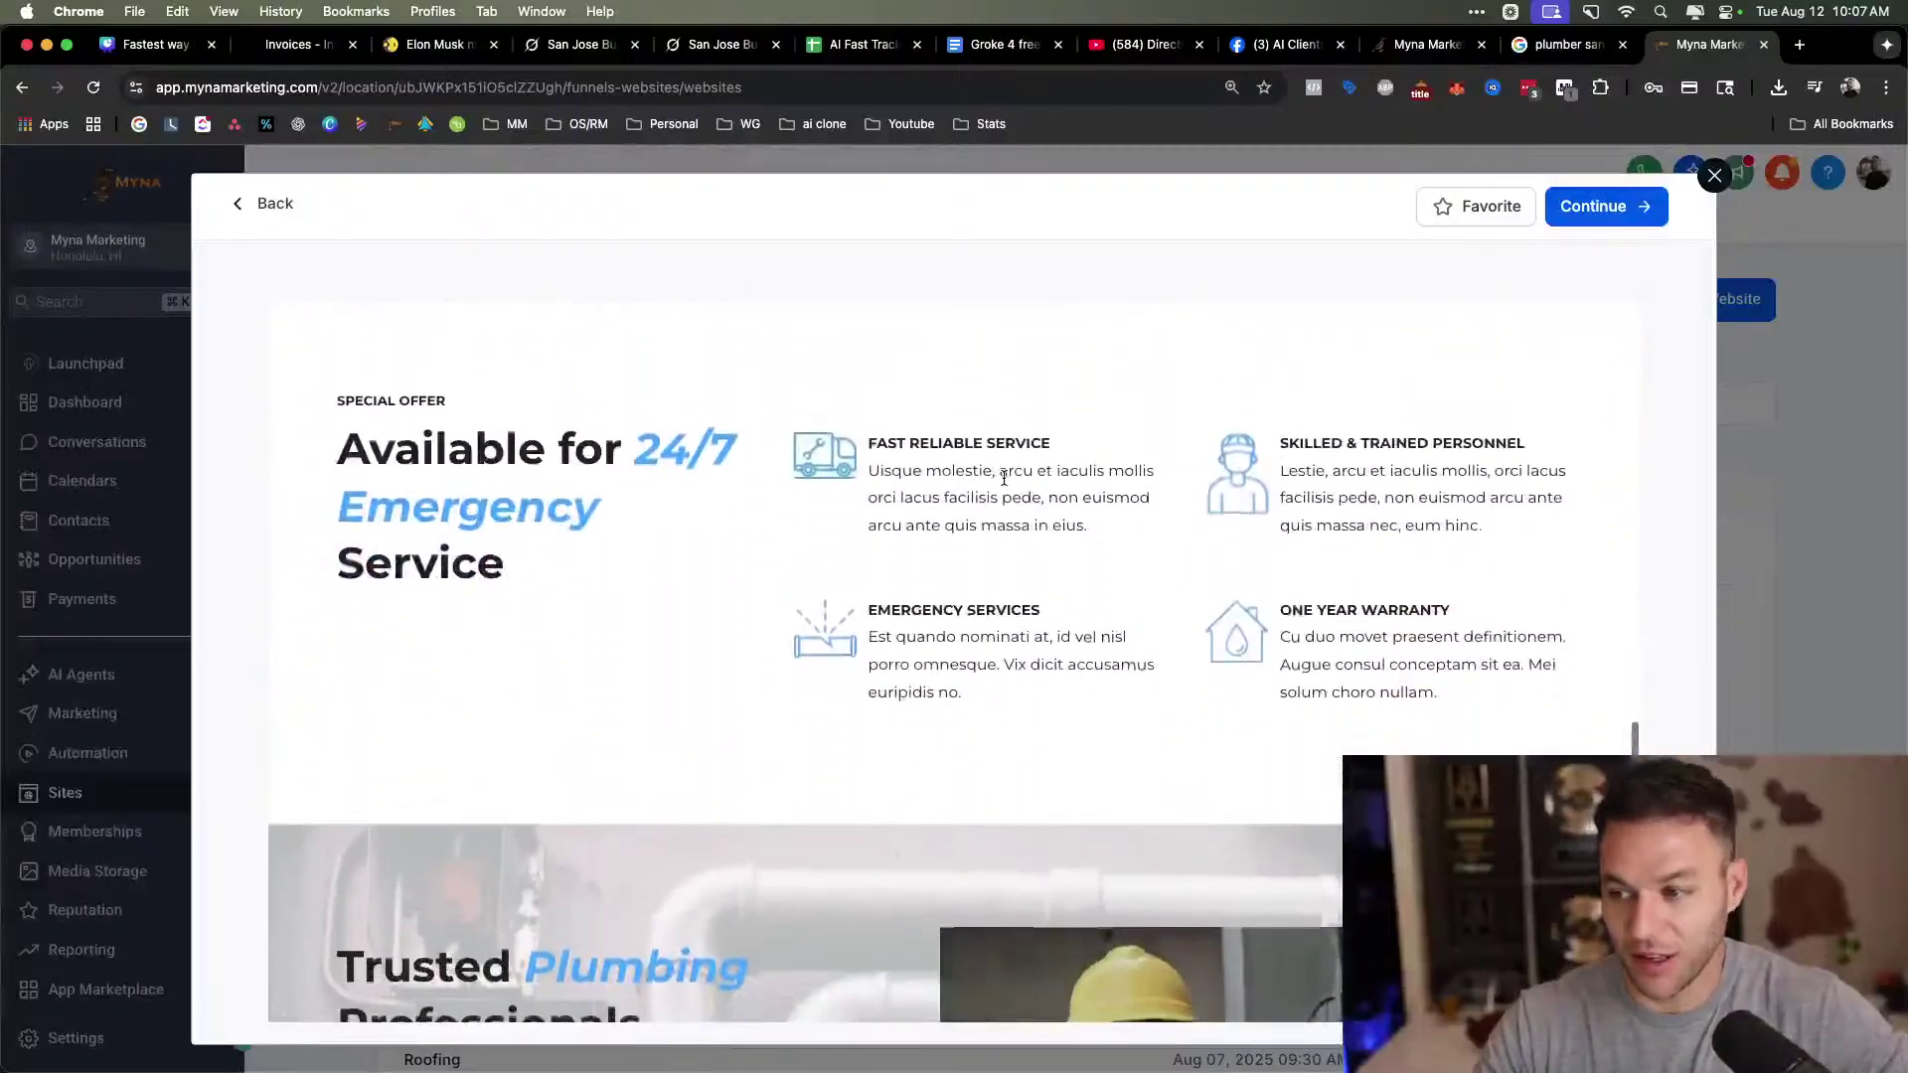
Create the new website from the Plumbing Services Leads template and open it in the page builder.
scroll(1008, 465, "up", 10)
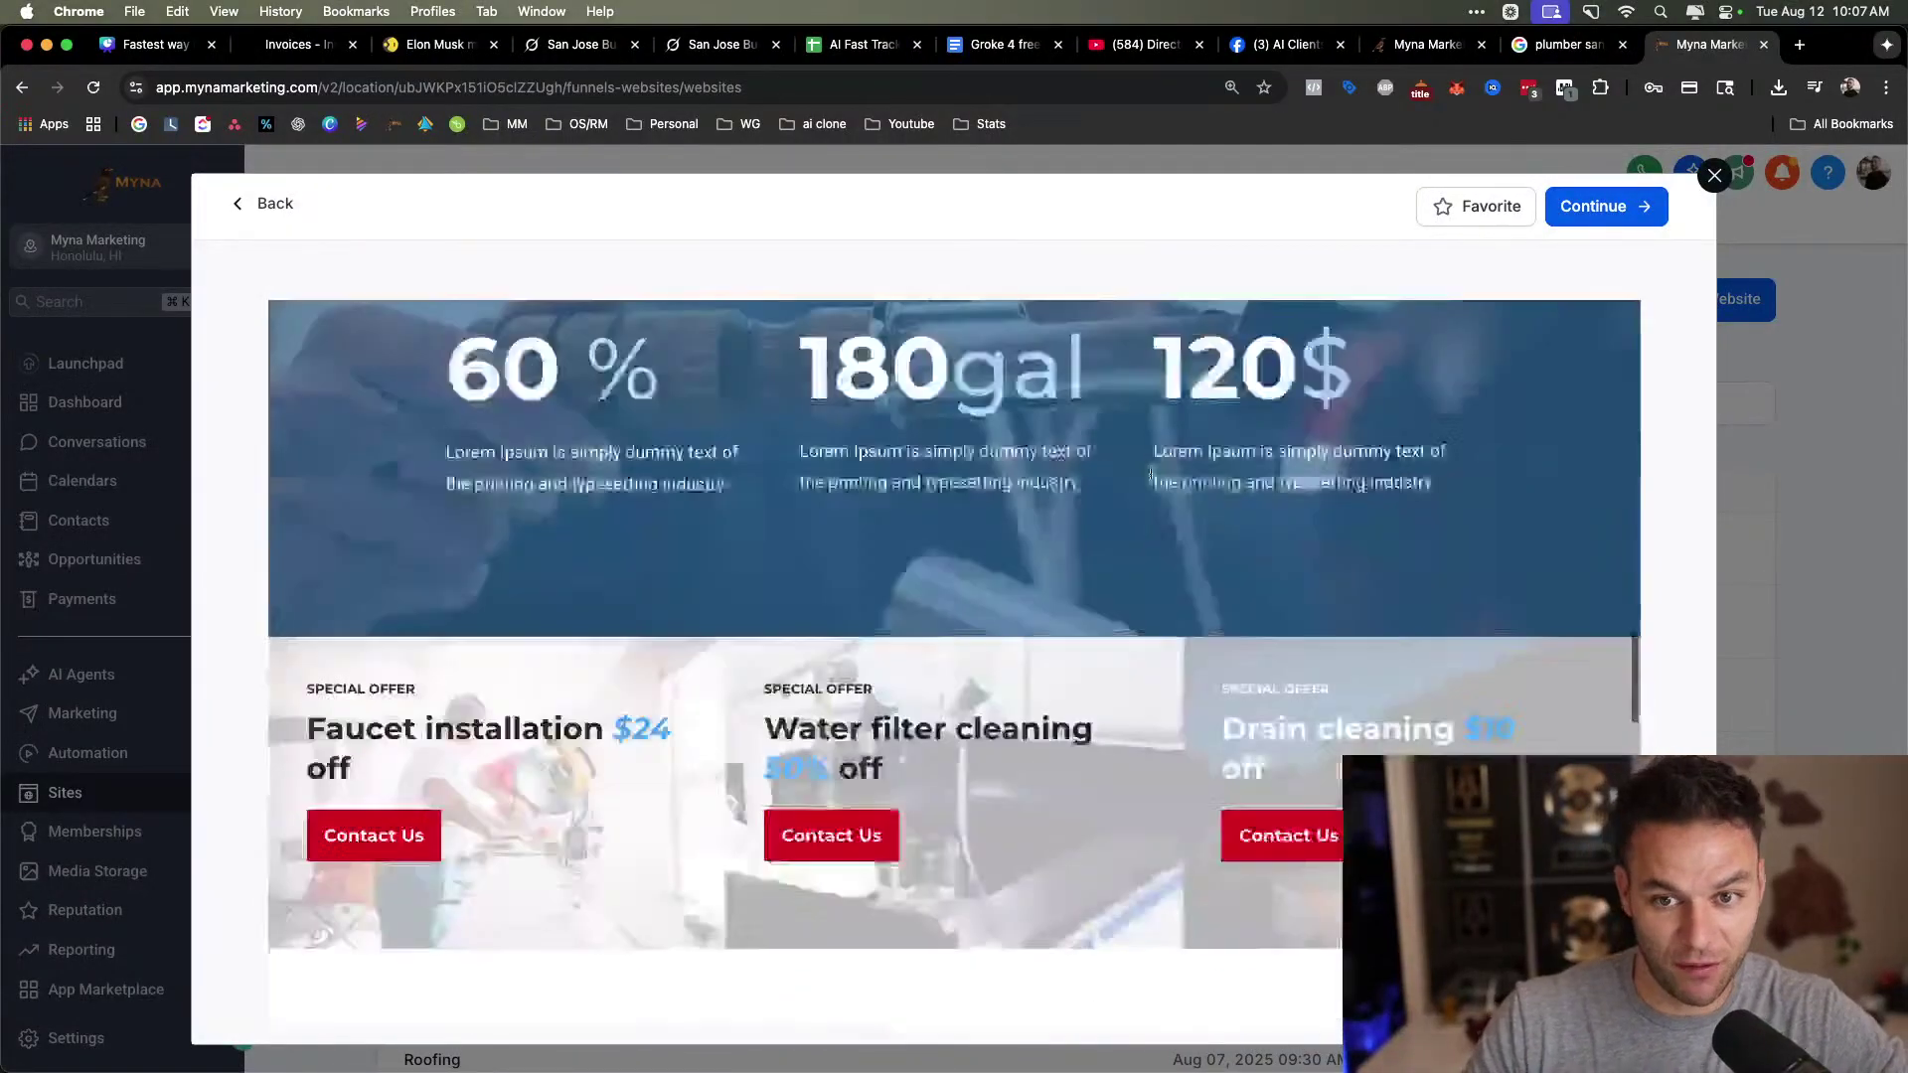
left_click(1620, 205)
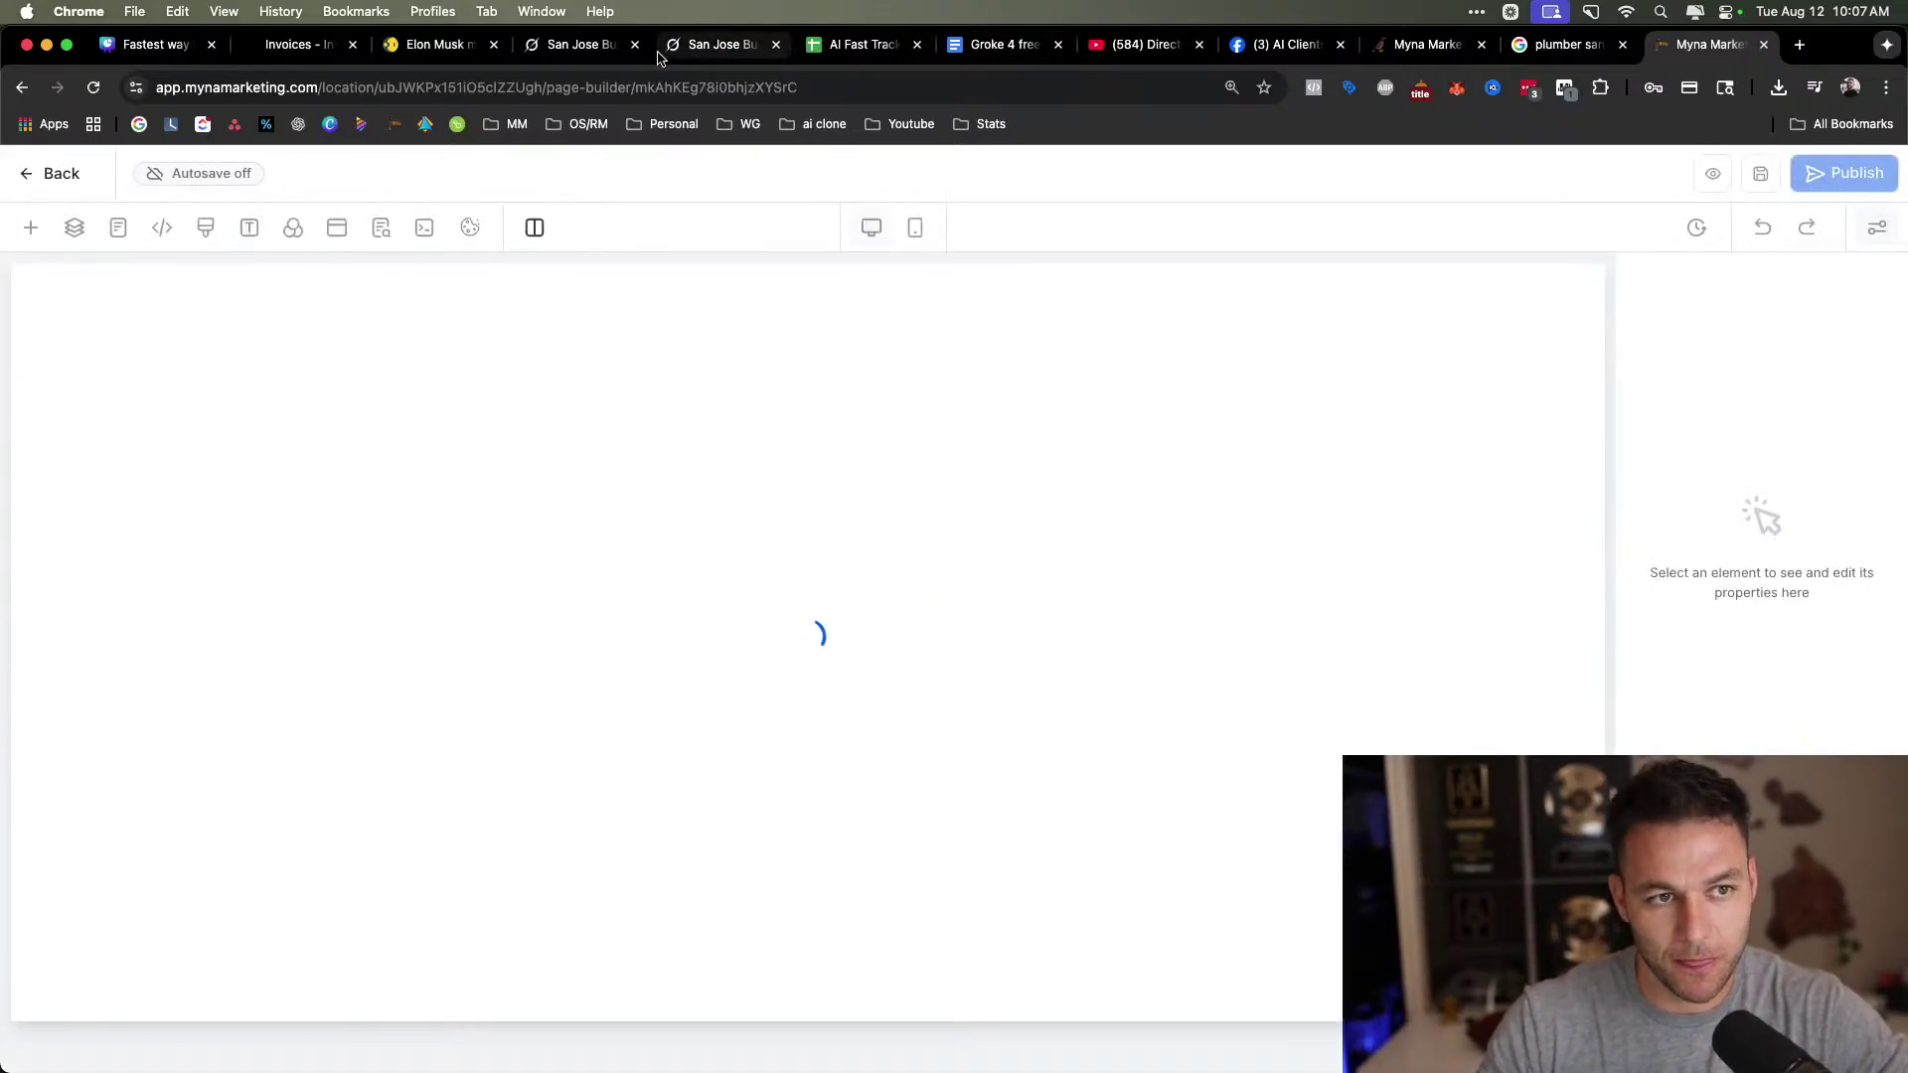
Switch to the Groke 4 free access document in Google Docs and find the Golden email Website Prospecting template.
left_click(714, 46)
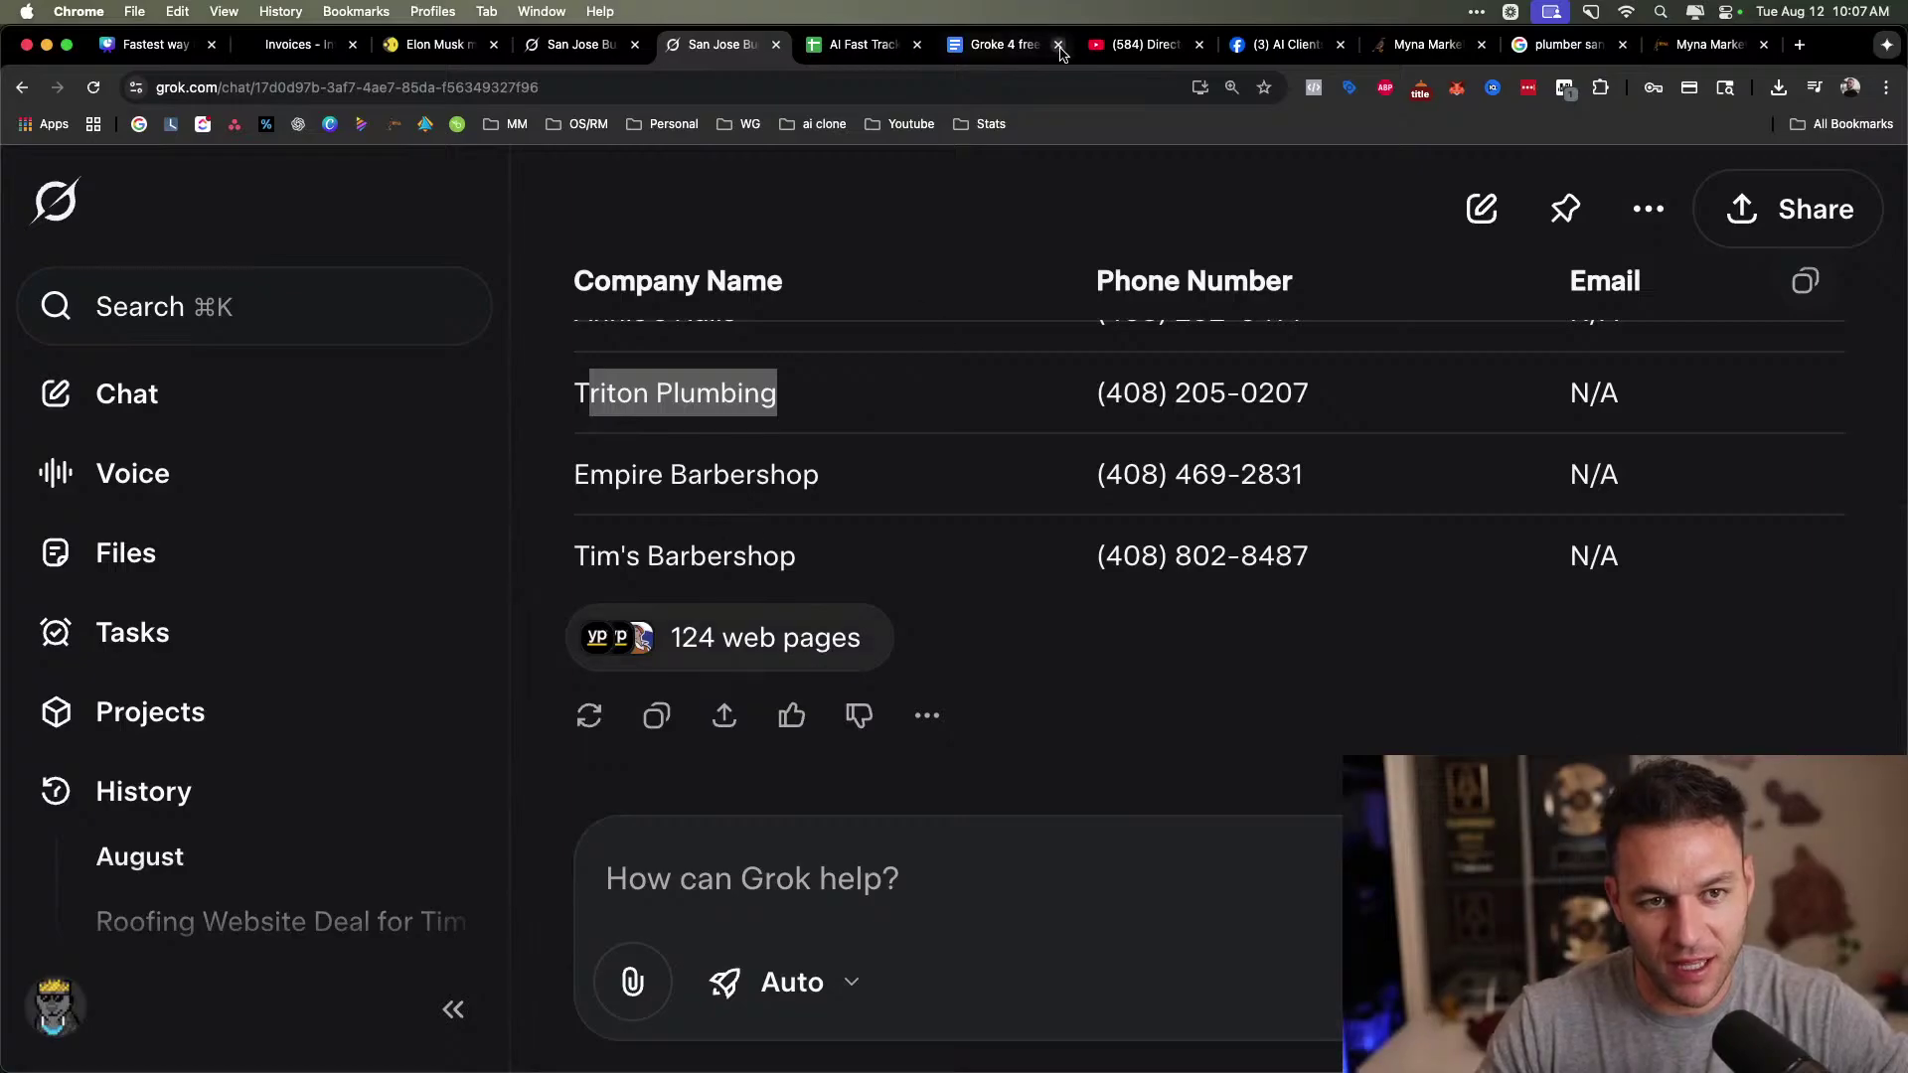
left_click(986, 50)
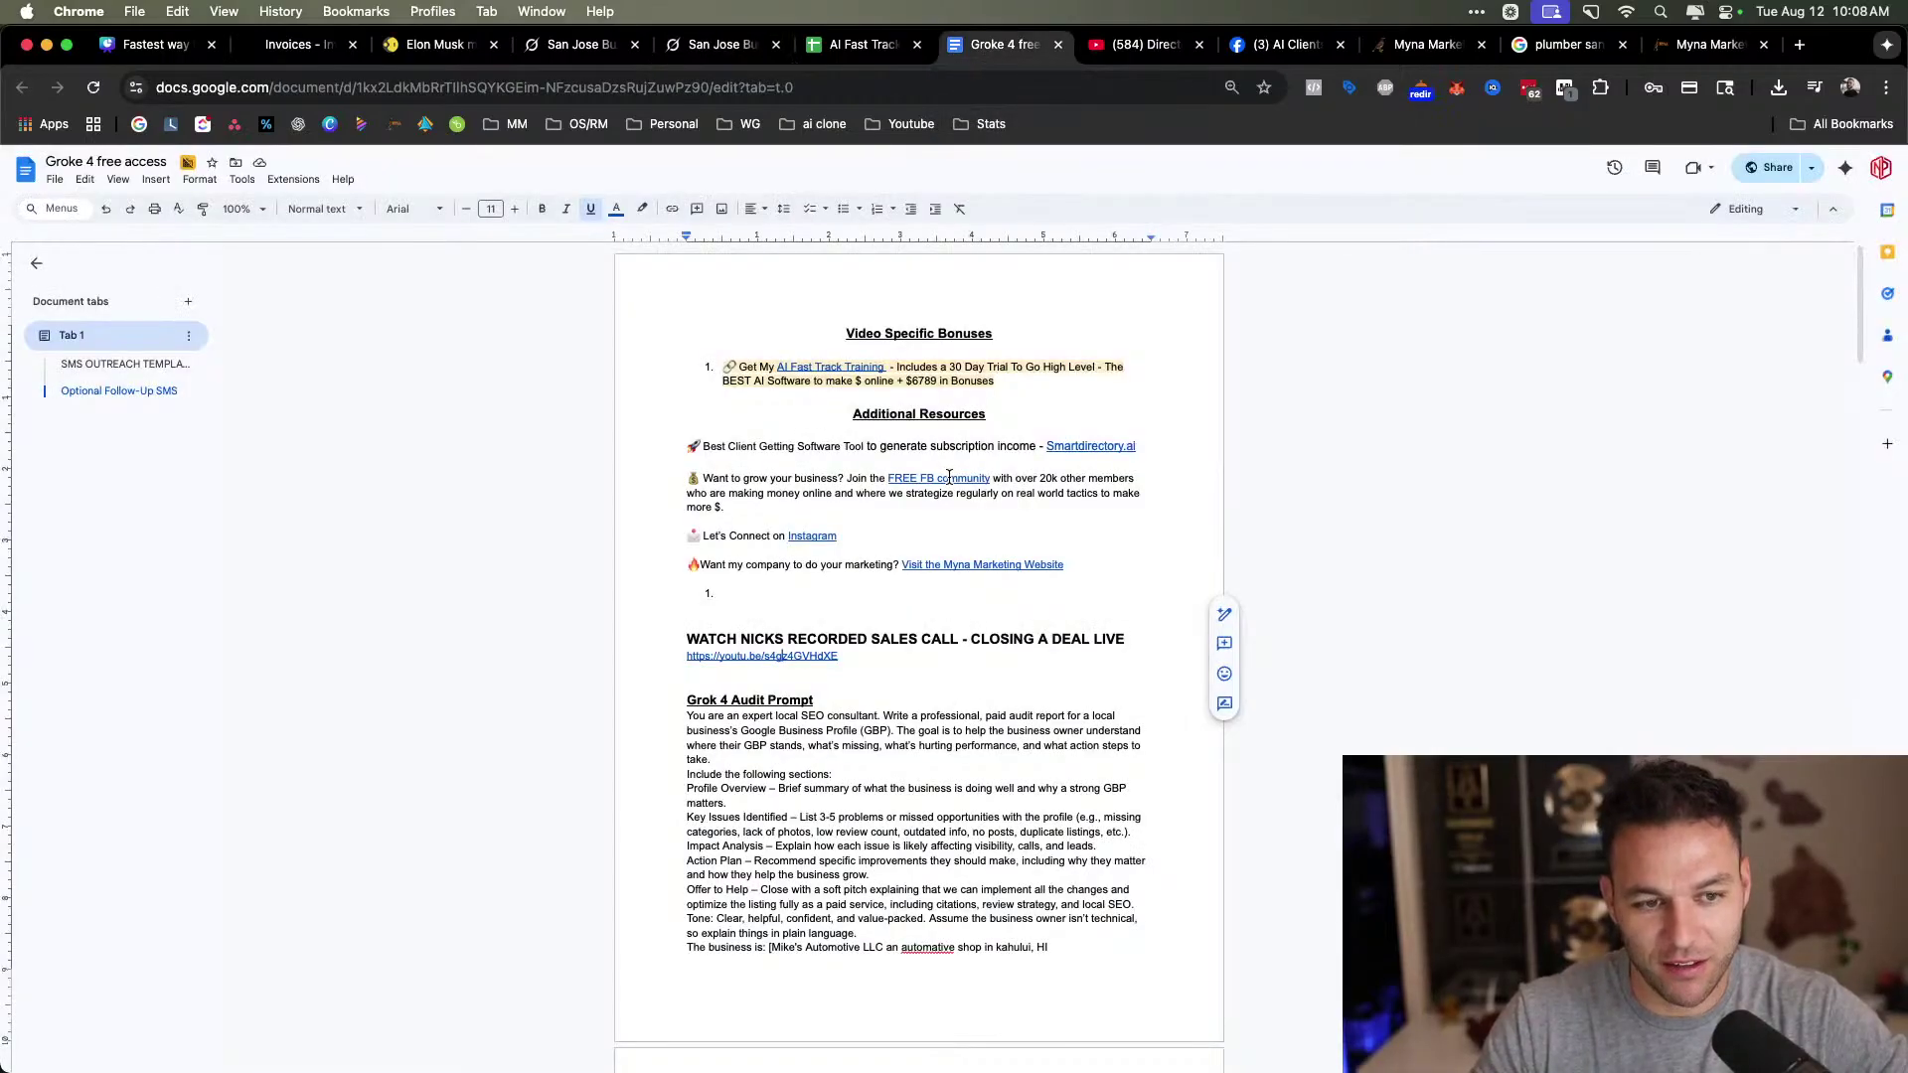
scroll(948, 475, "down", 10)
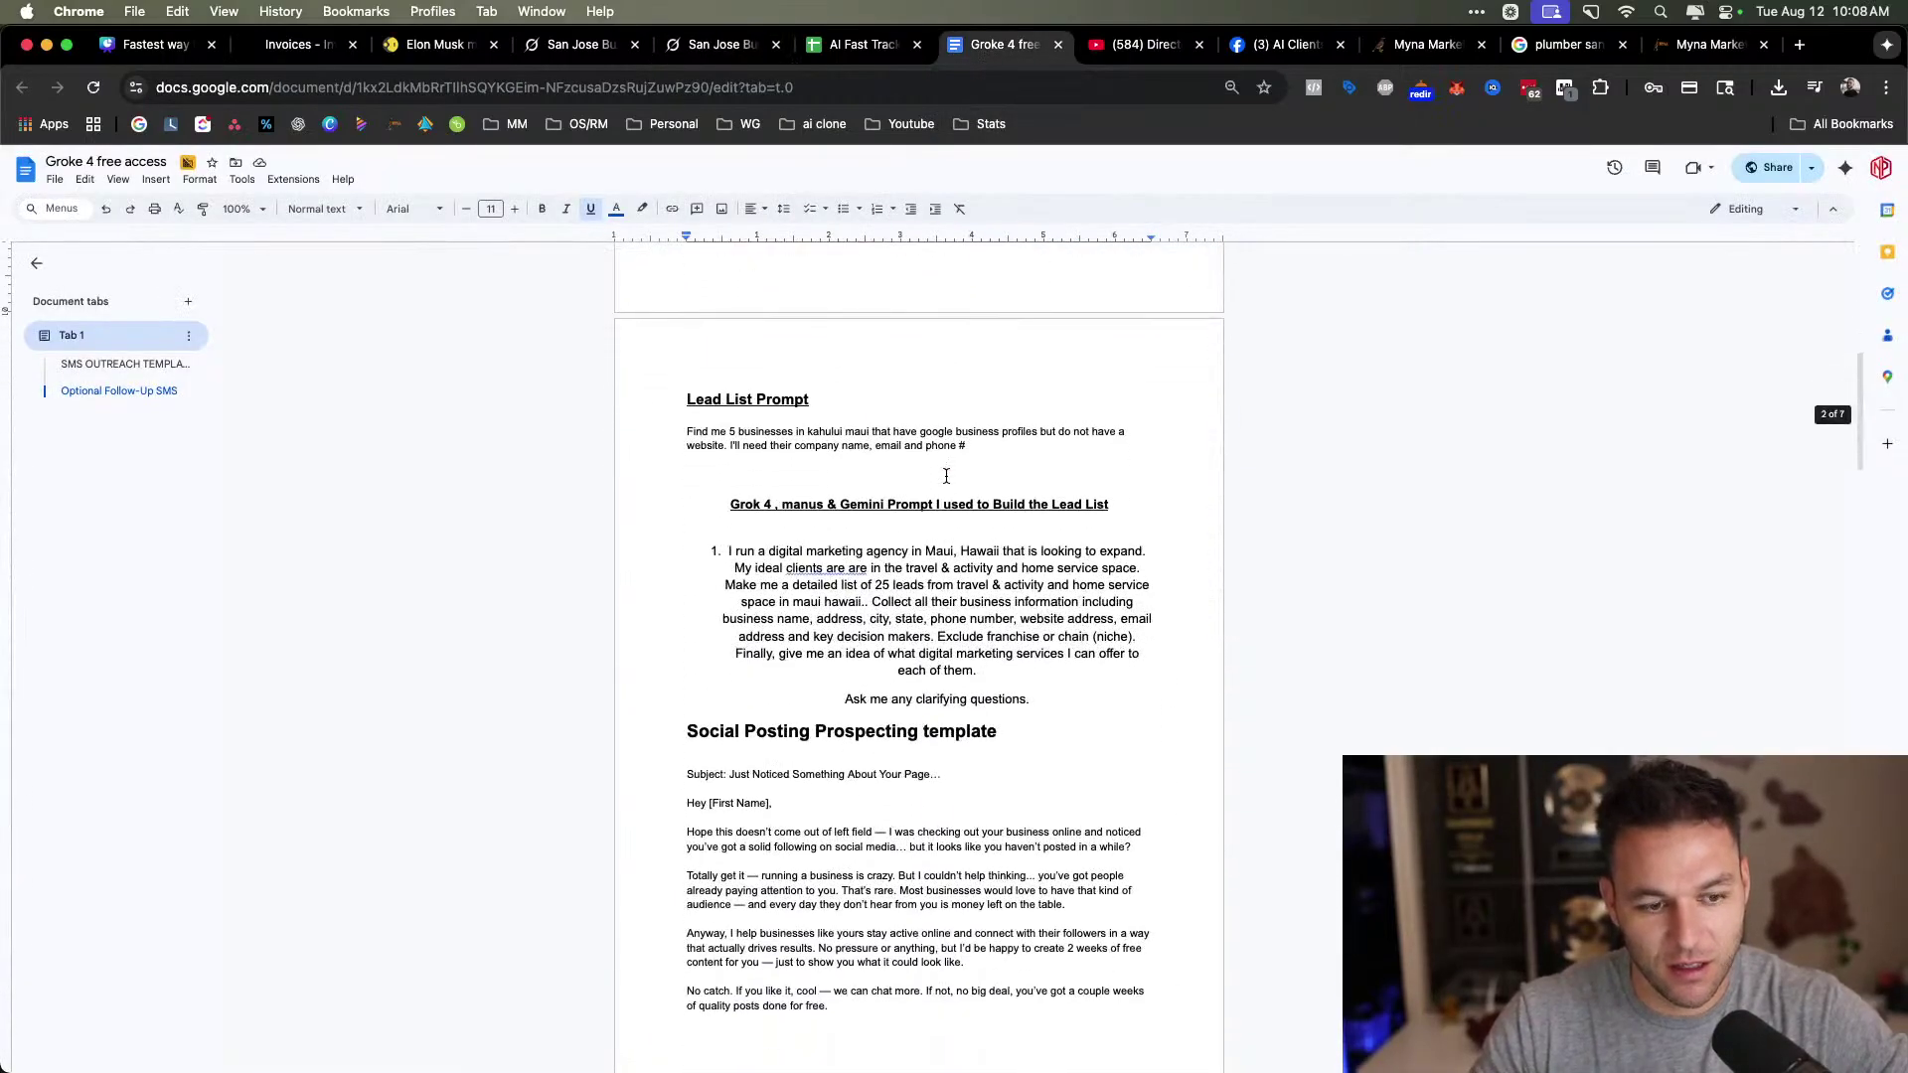
scroll(945, 476, "down", 8)
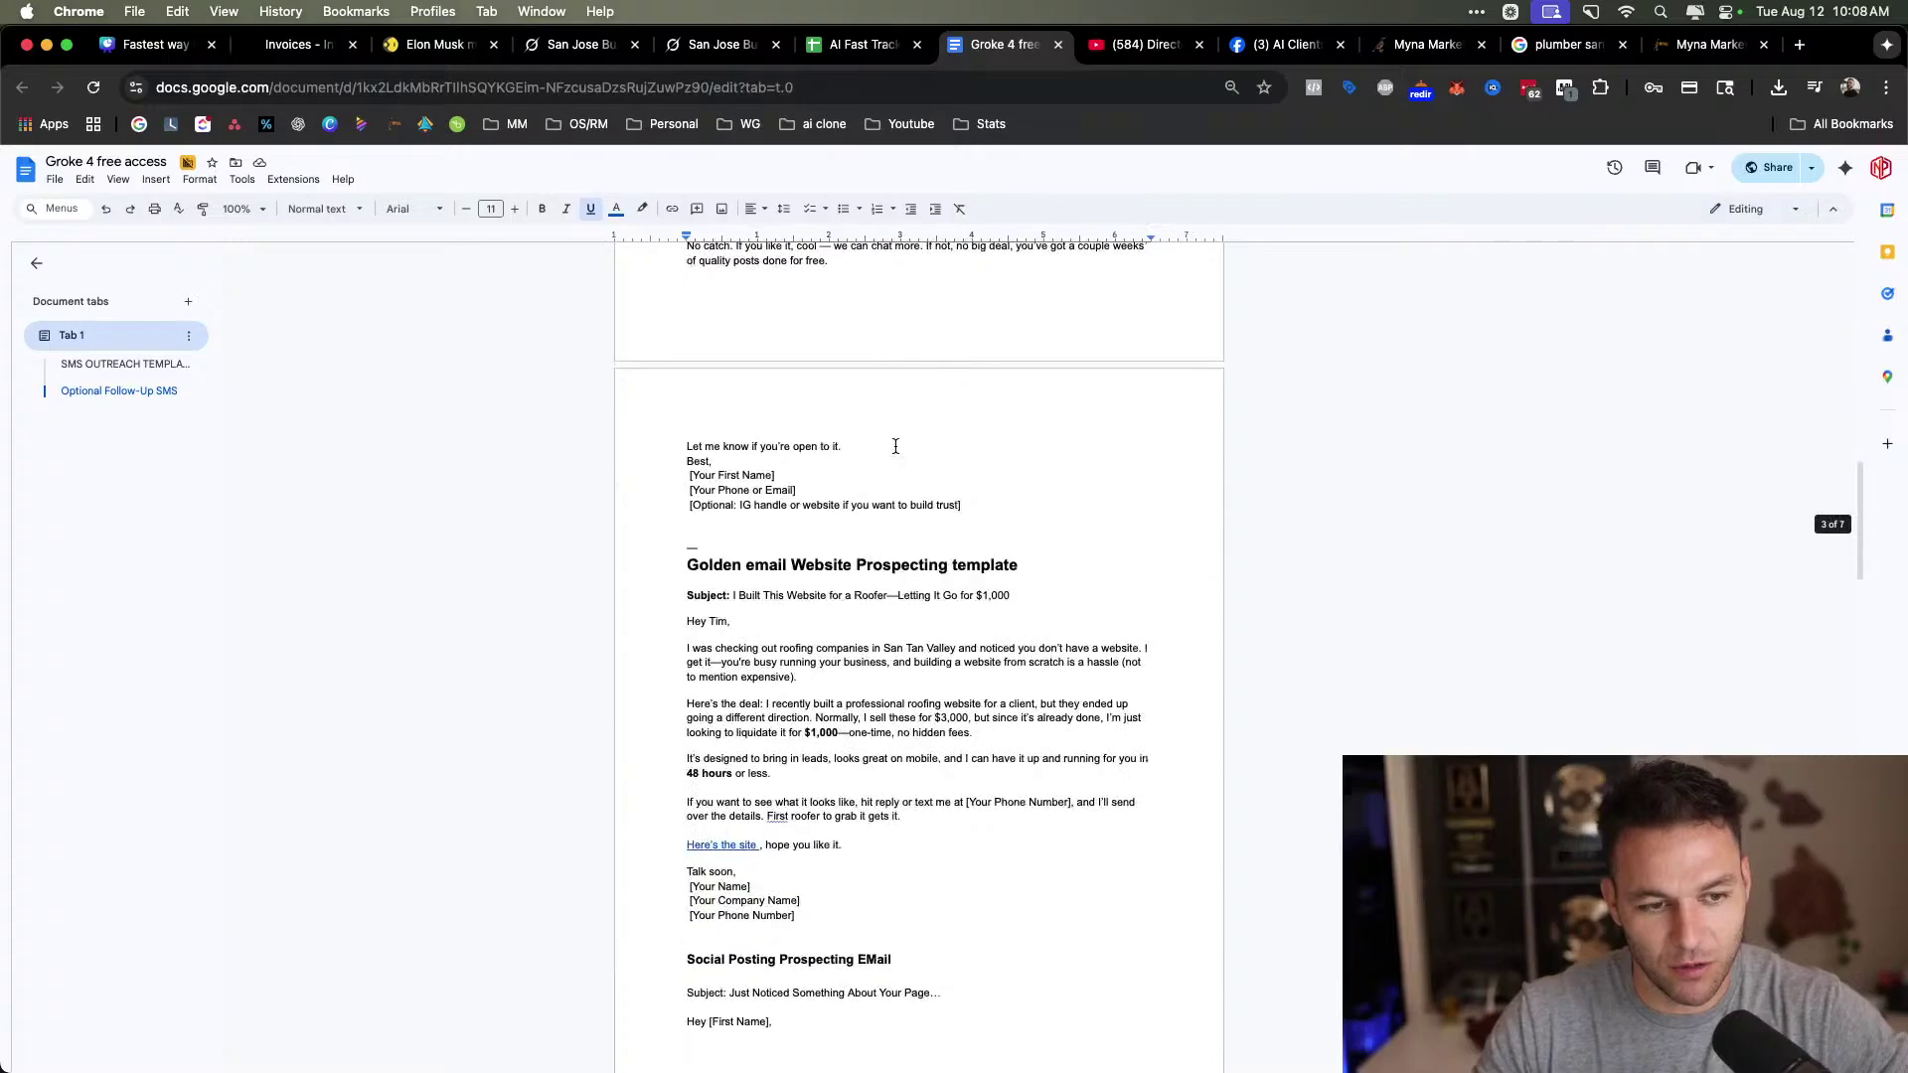
scroll(896, 446, "down", 10)
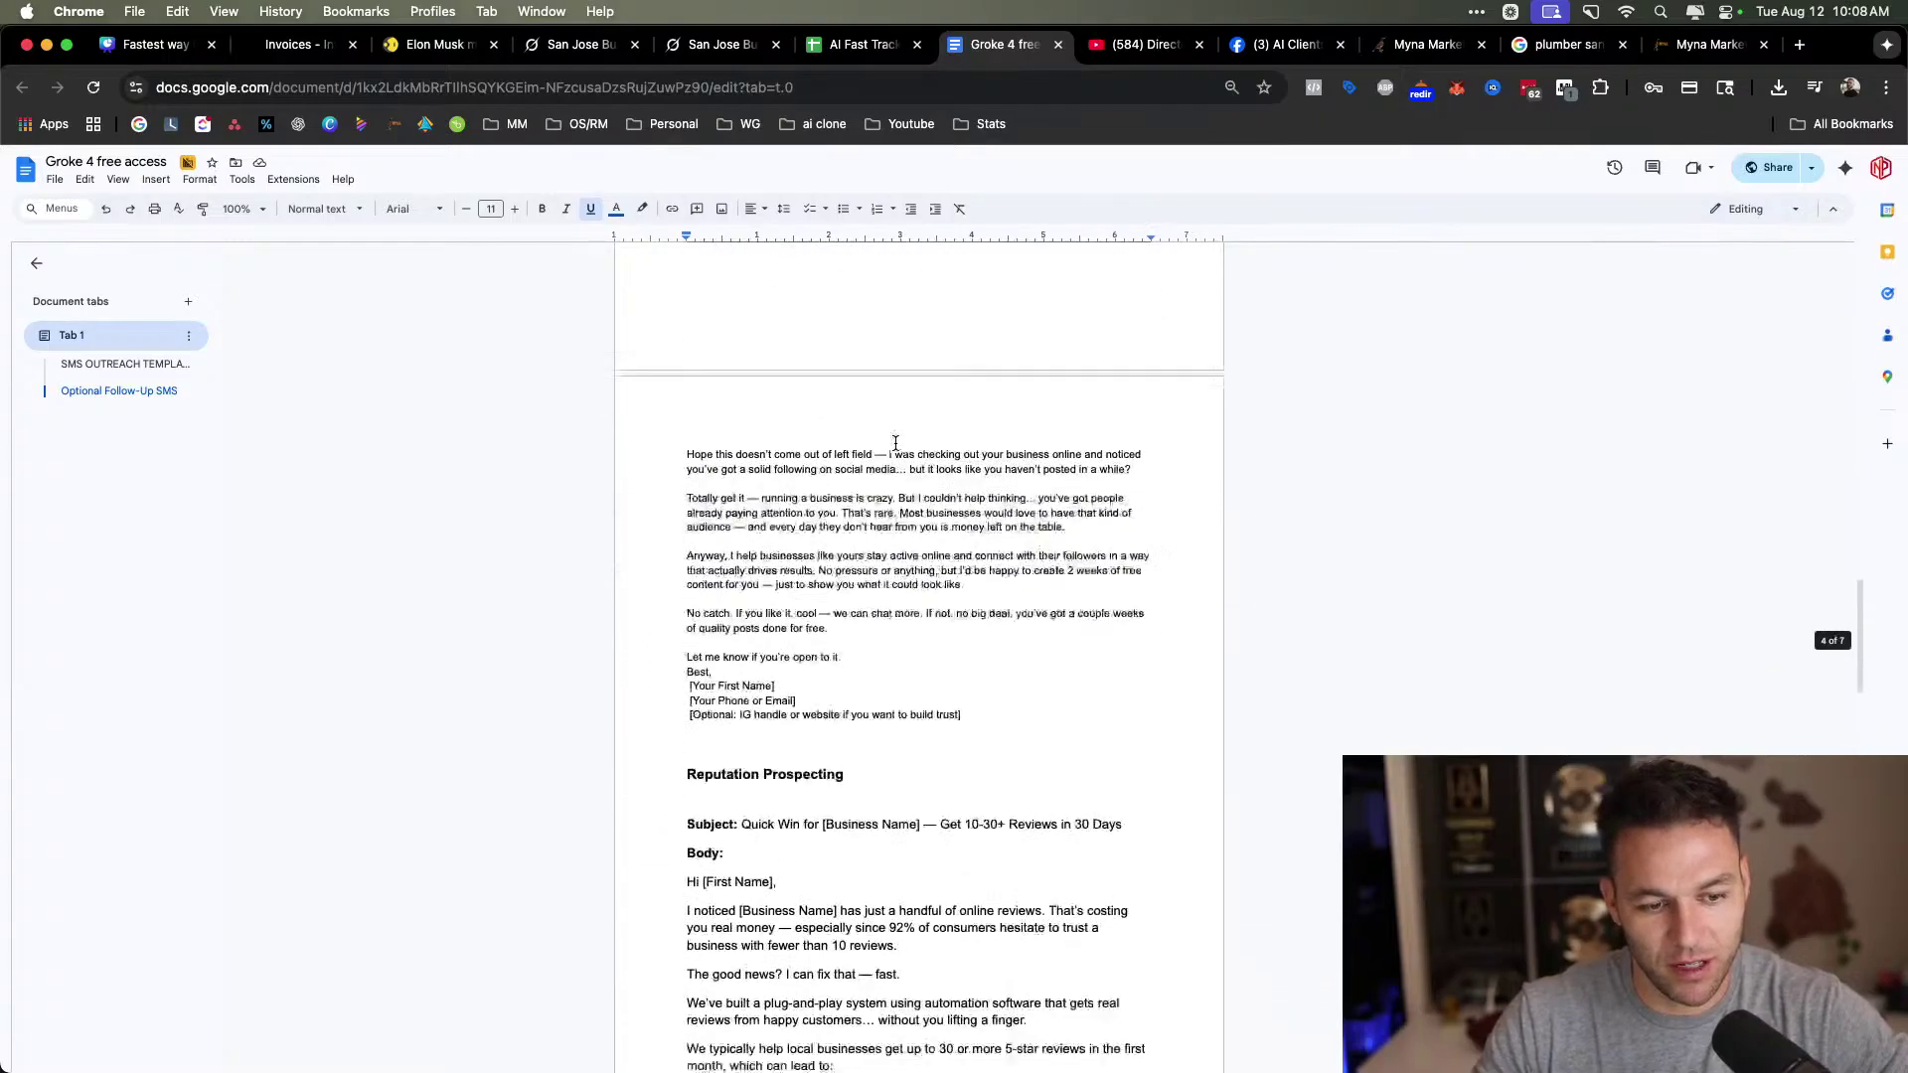
scroll(896, 443, "down", 12)
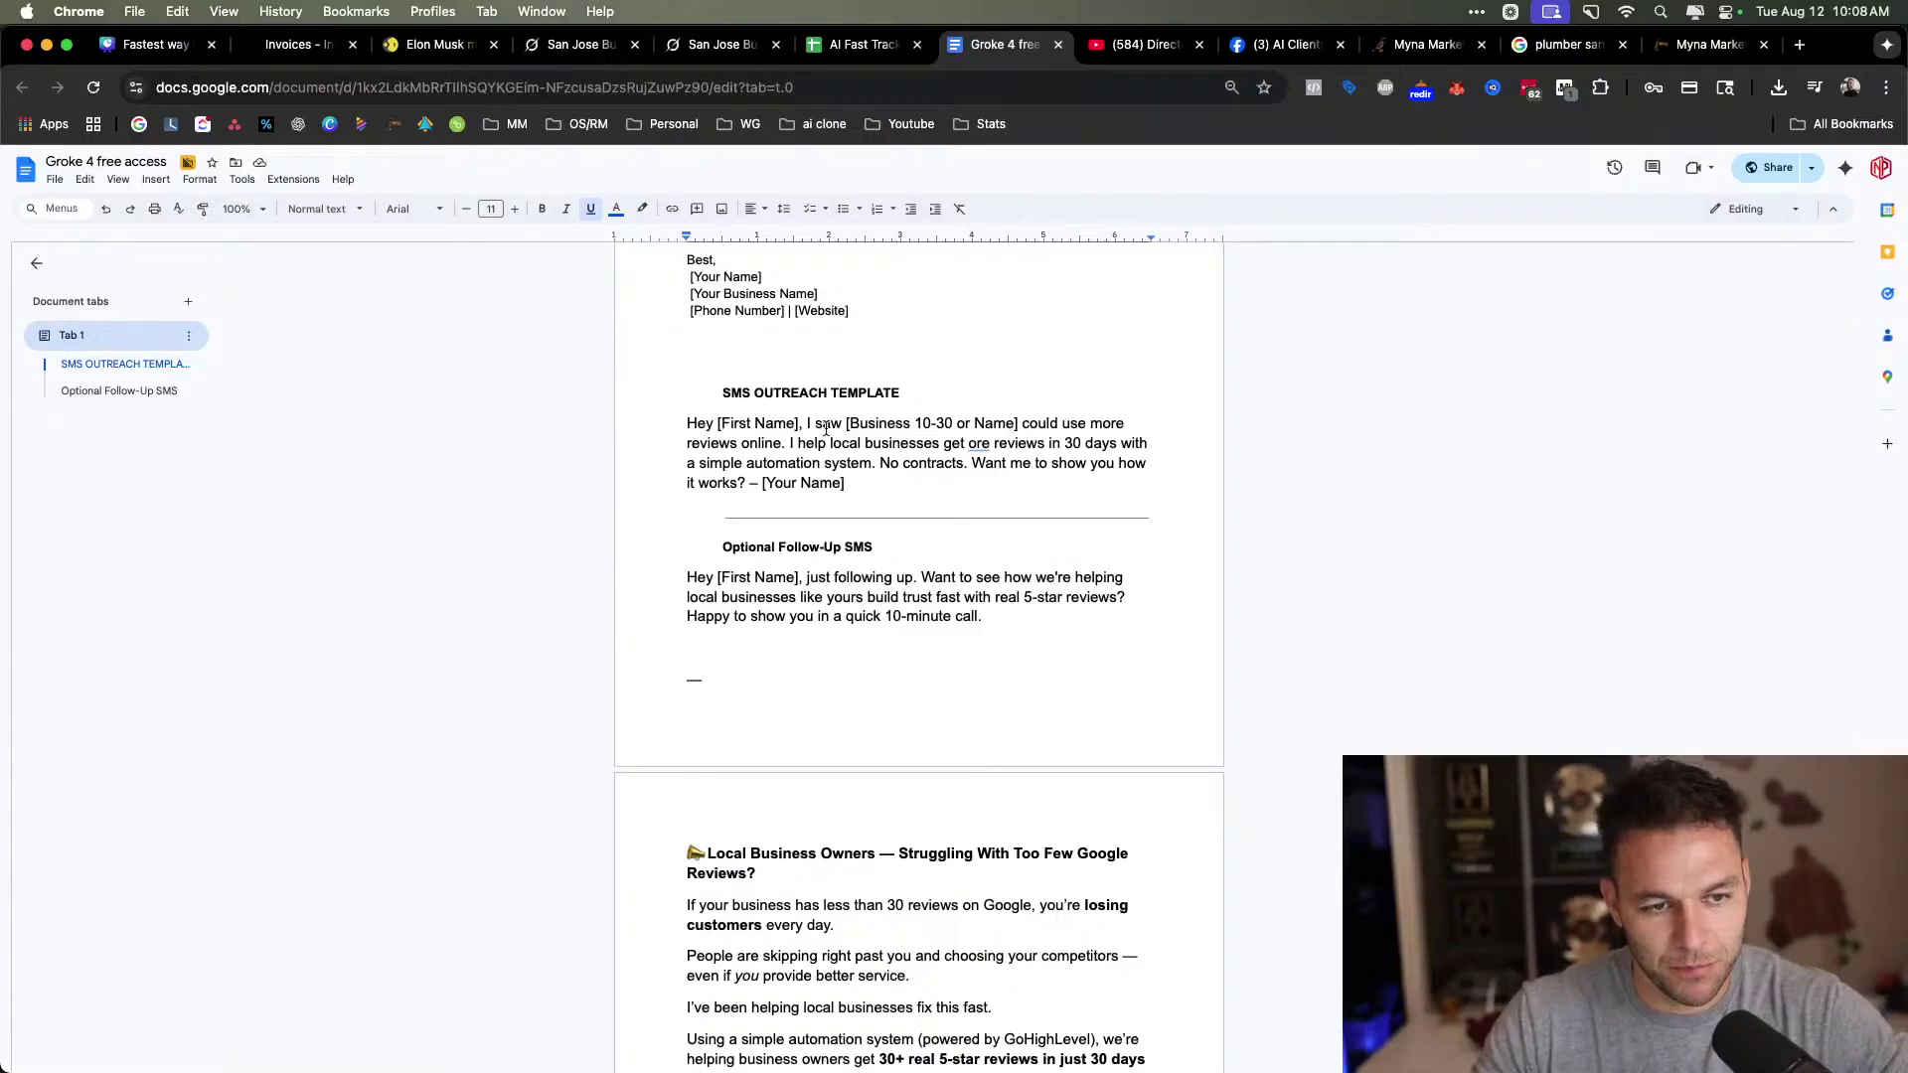
scroll(737, 430, "down", 10)
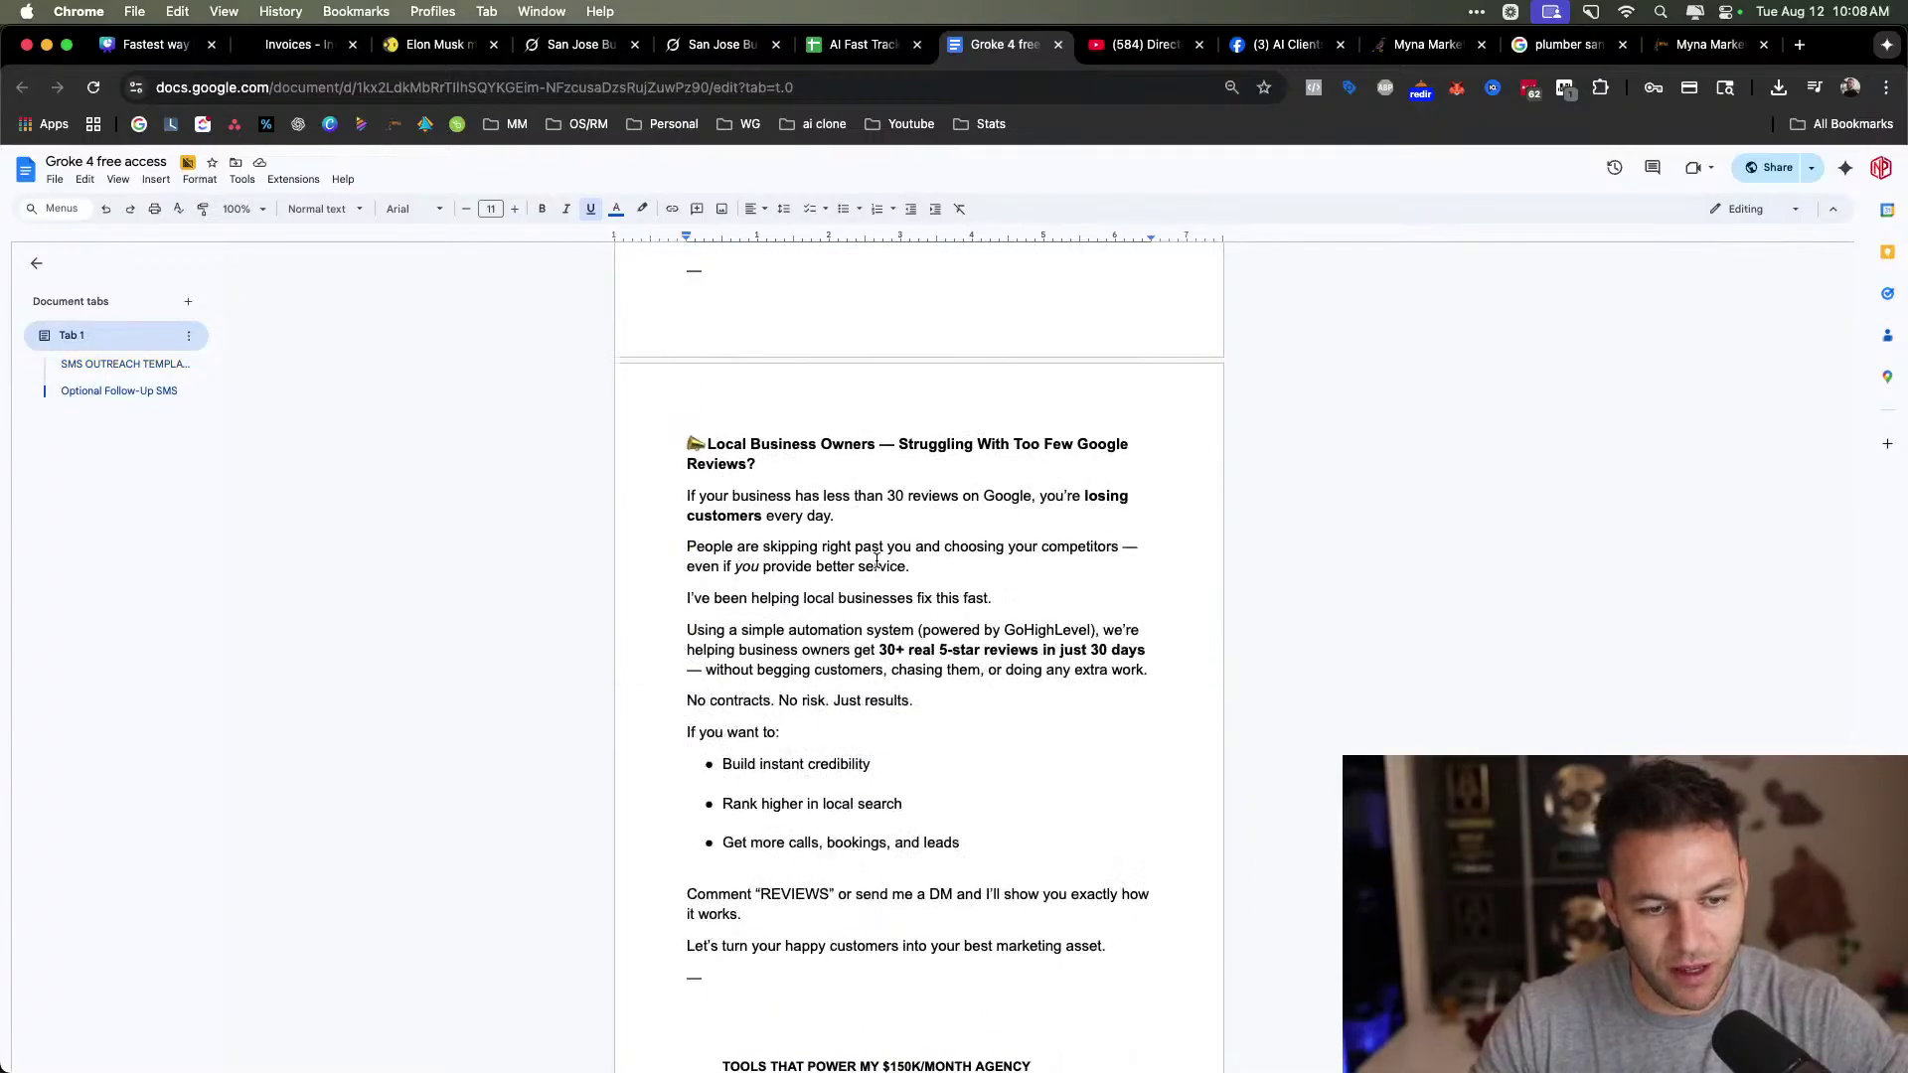
scroll(878, 559, "down", 4)
scroll(878, 559, "up", 20)
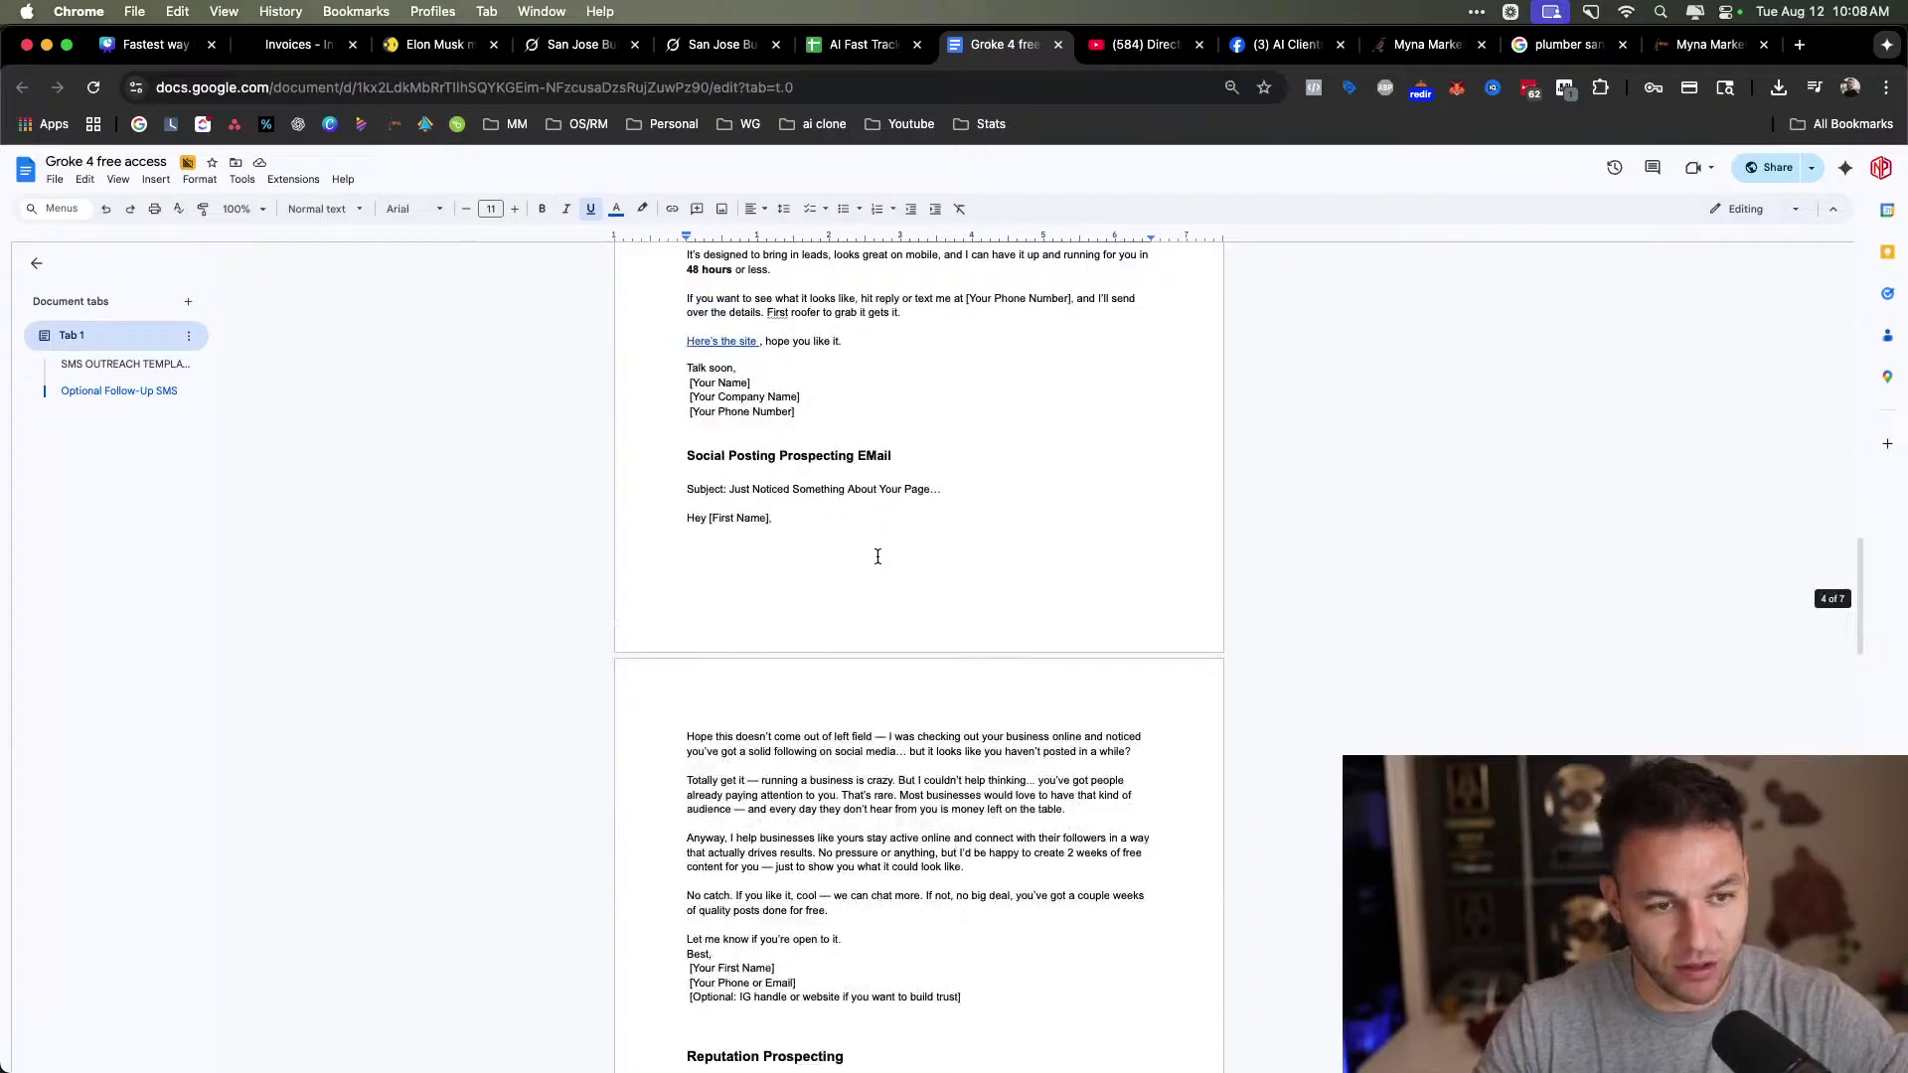
scroll(879, 557, "up", 8)
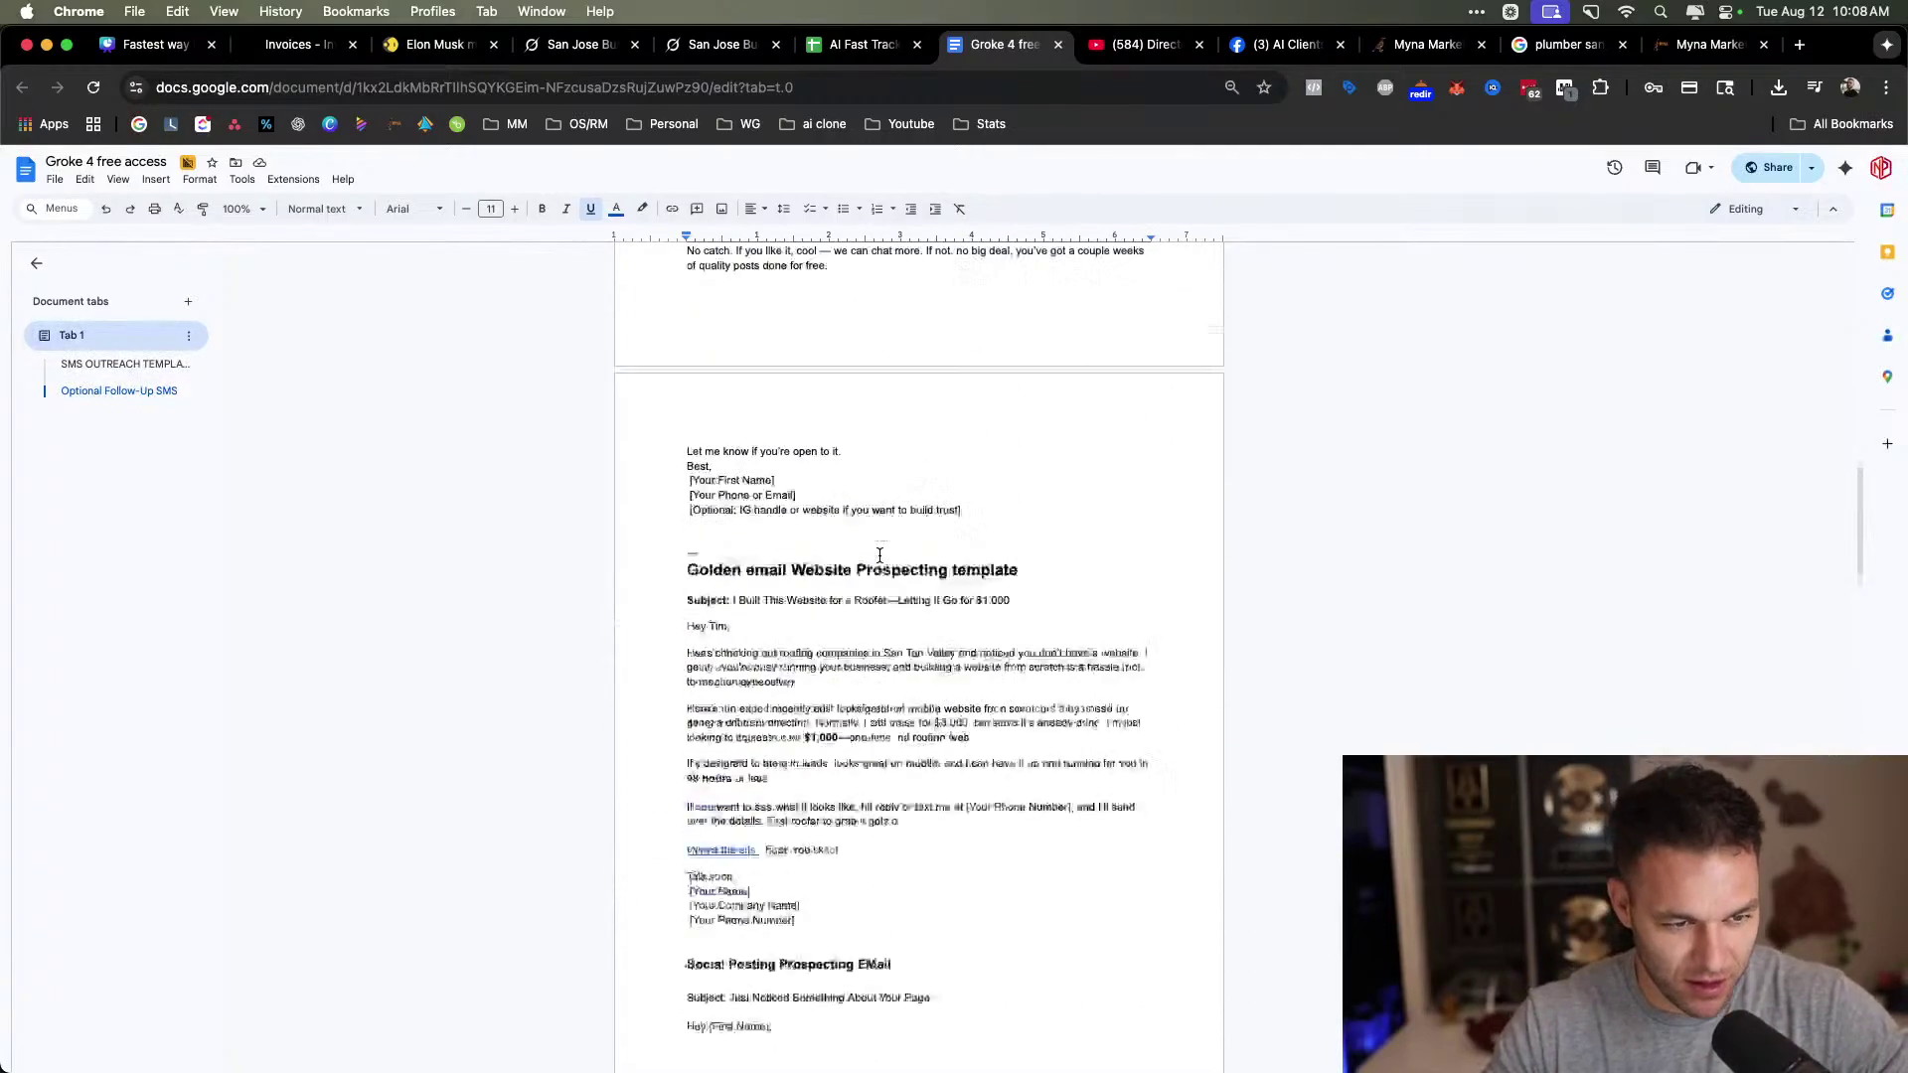
scroll(880, 556, "up", 5)
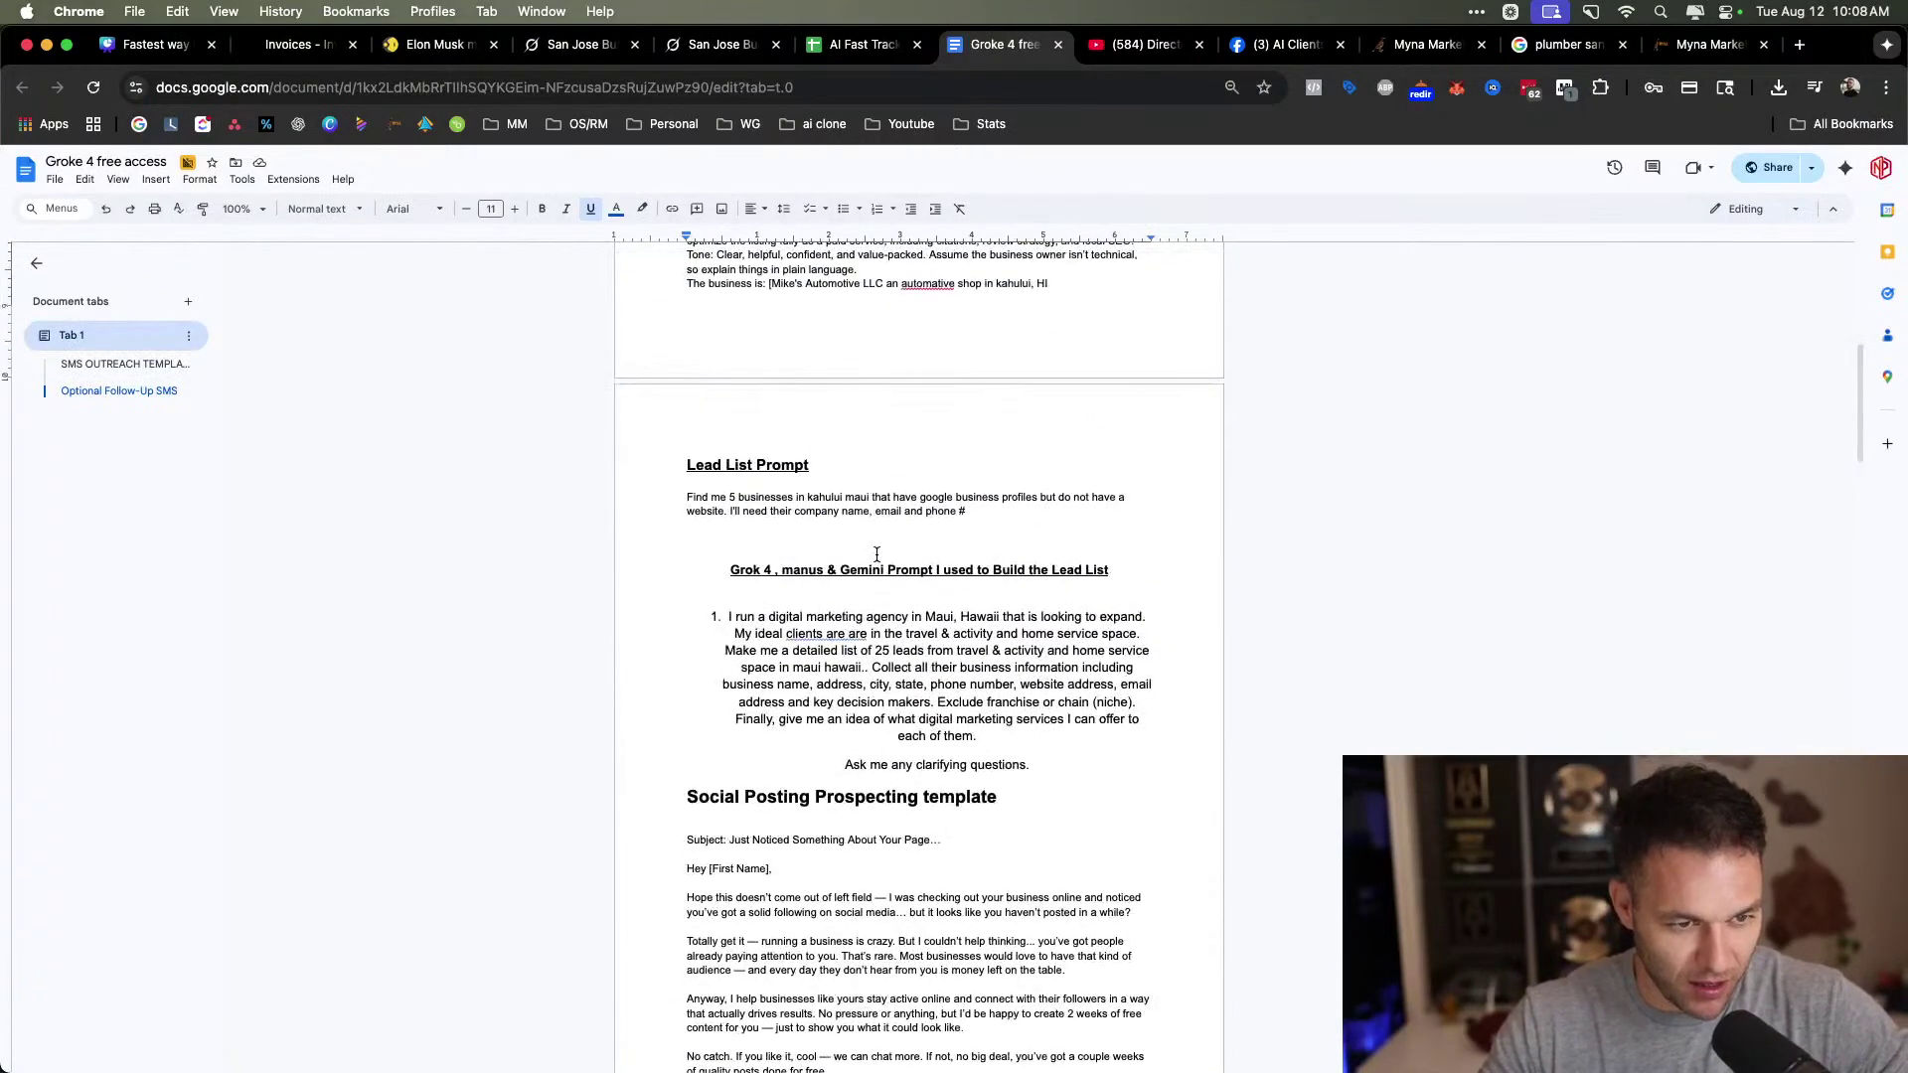
scroll(877, 554, "up", 6)
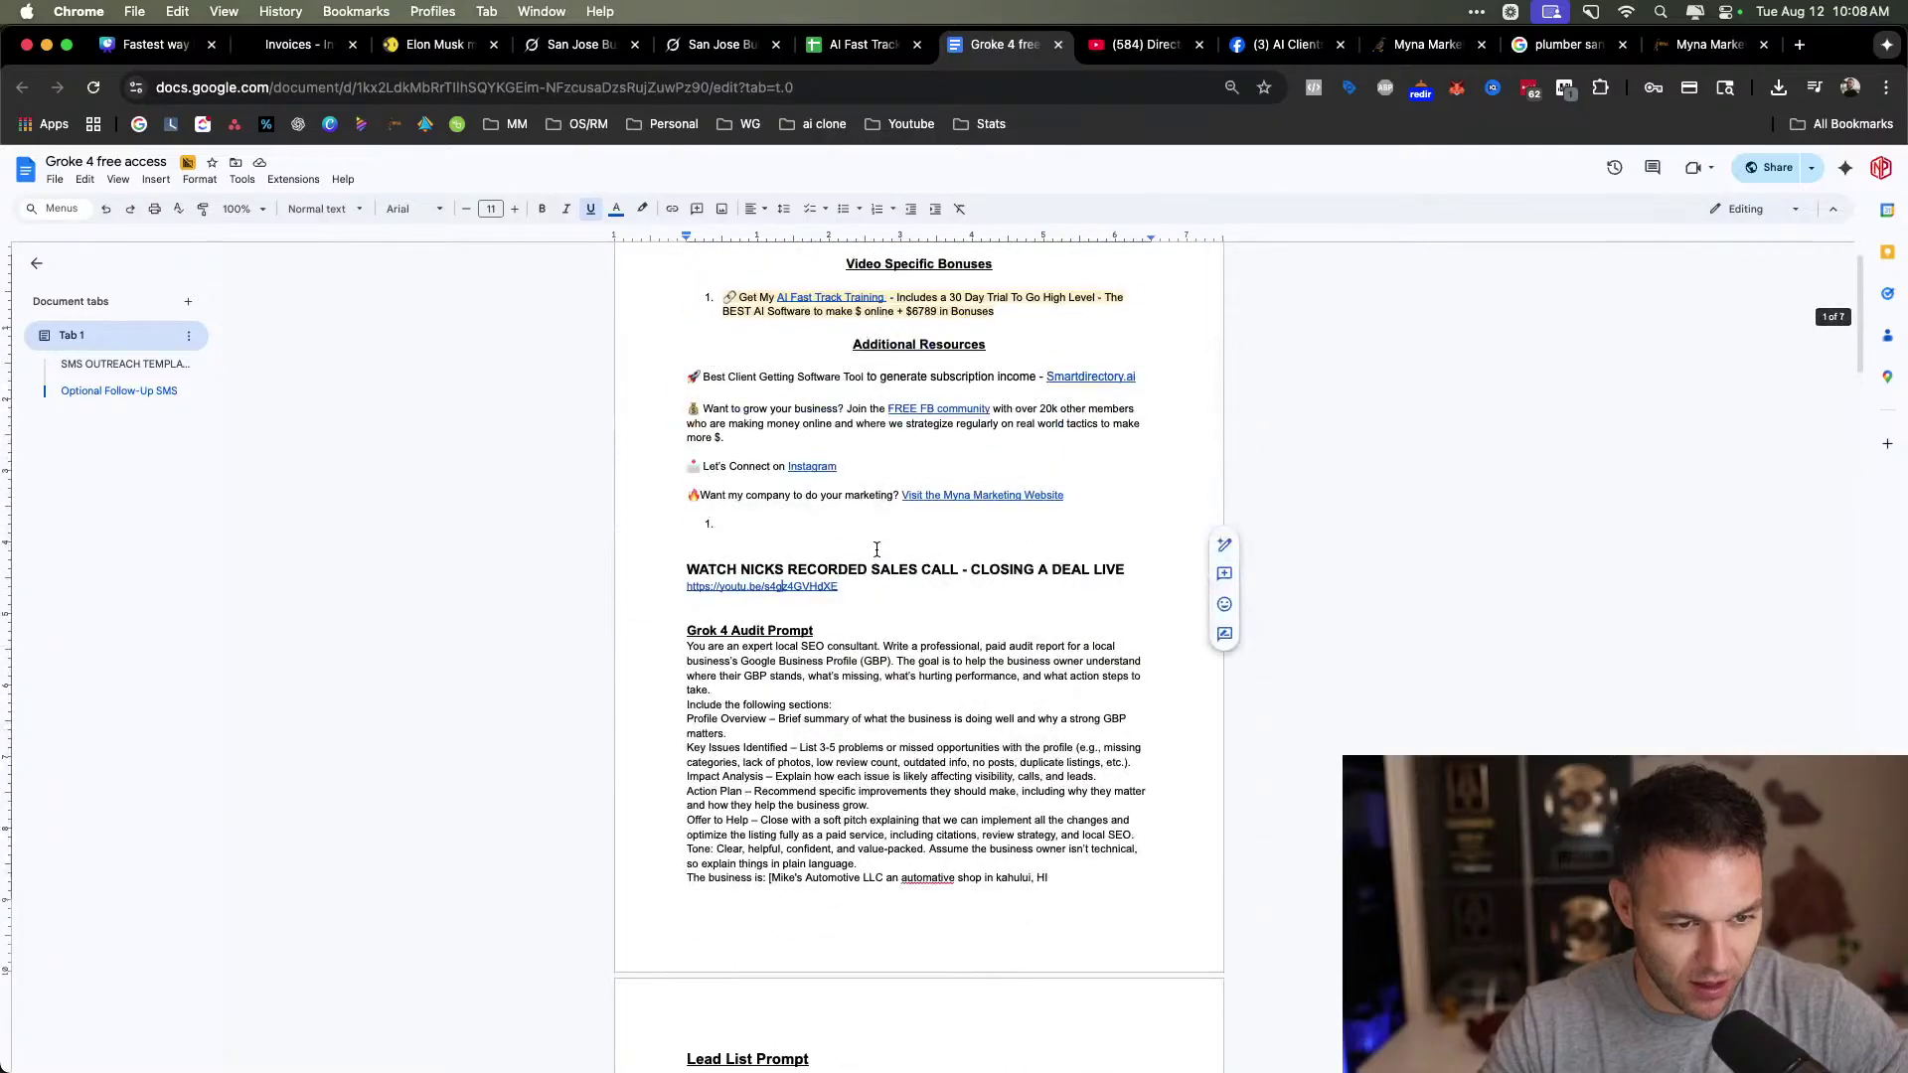
scroll(877, 550, "down", 5)
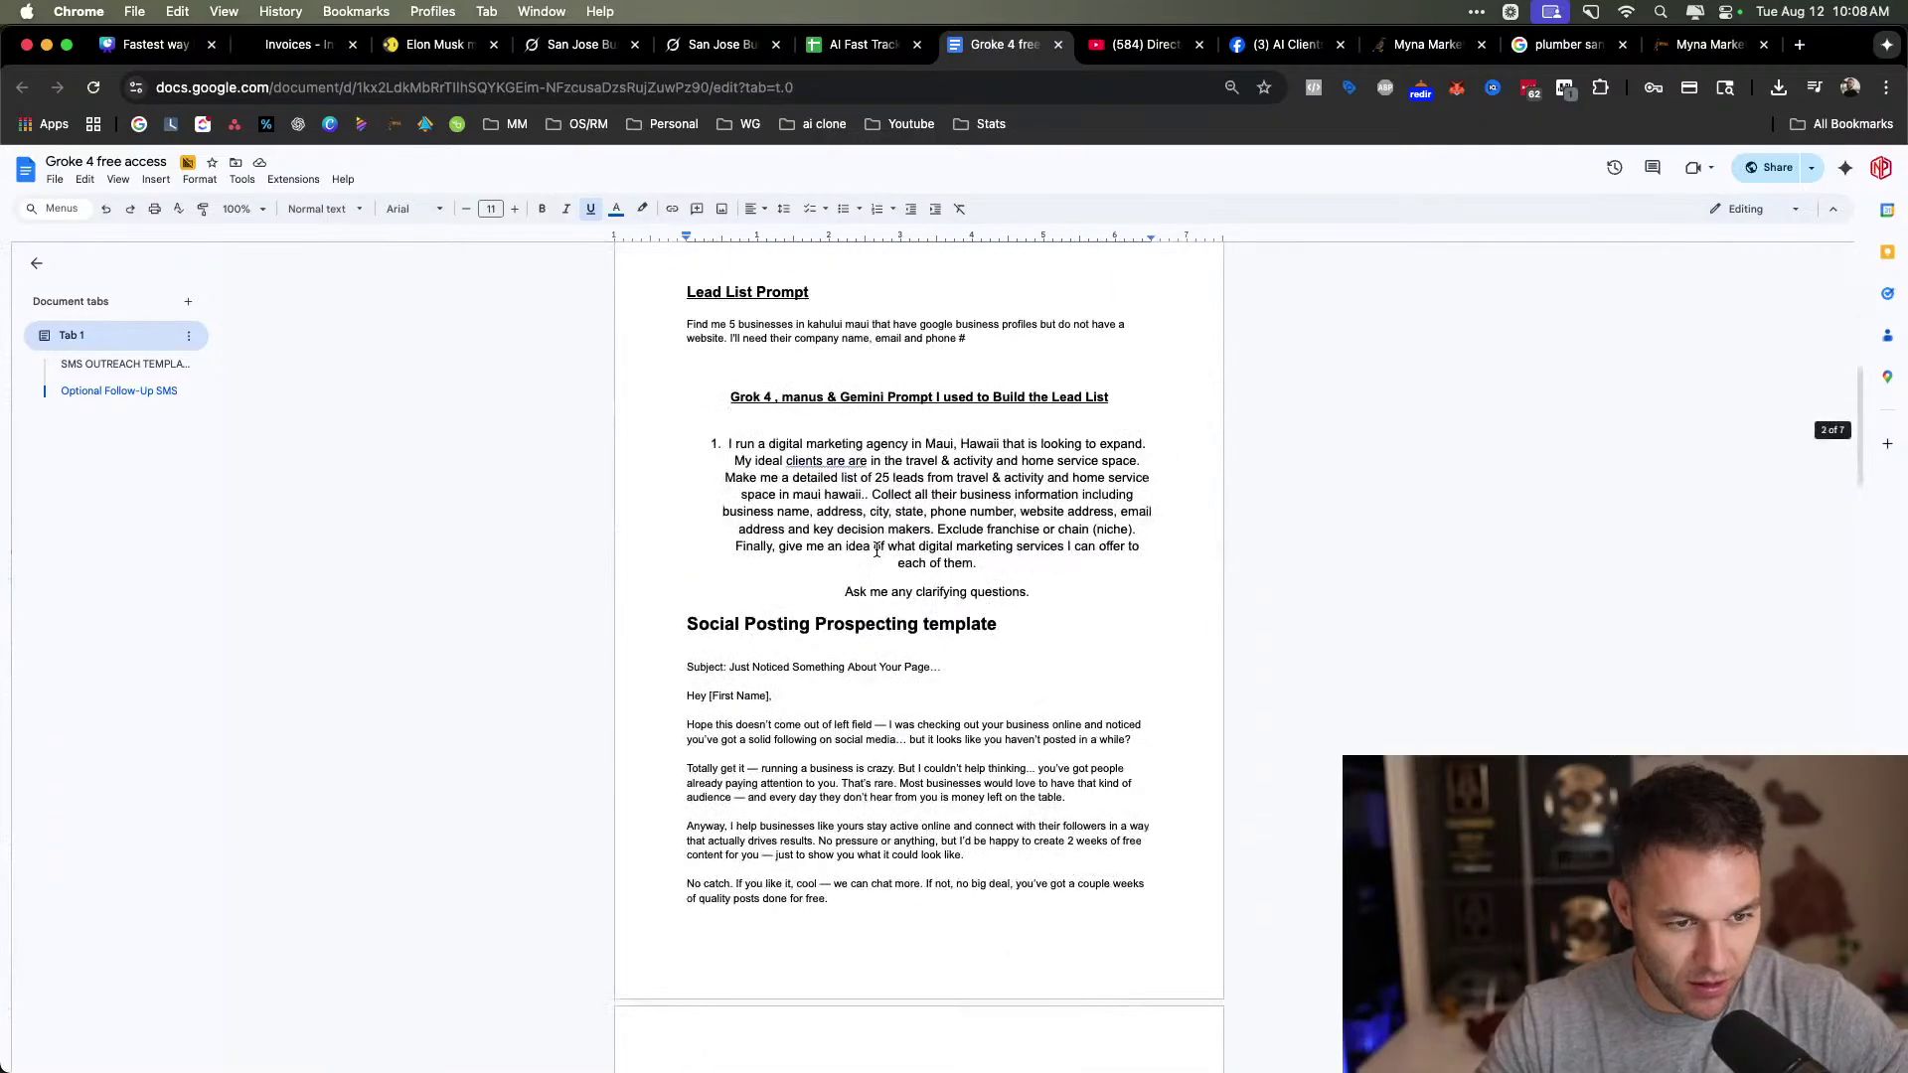
scroll(877, 550, "down", 10)
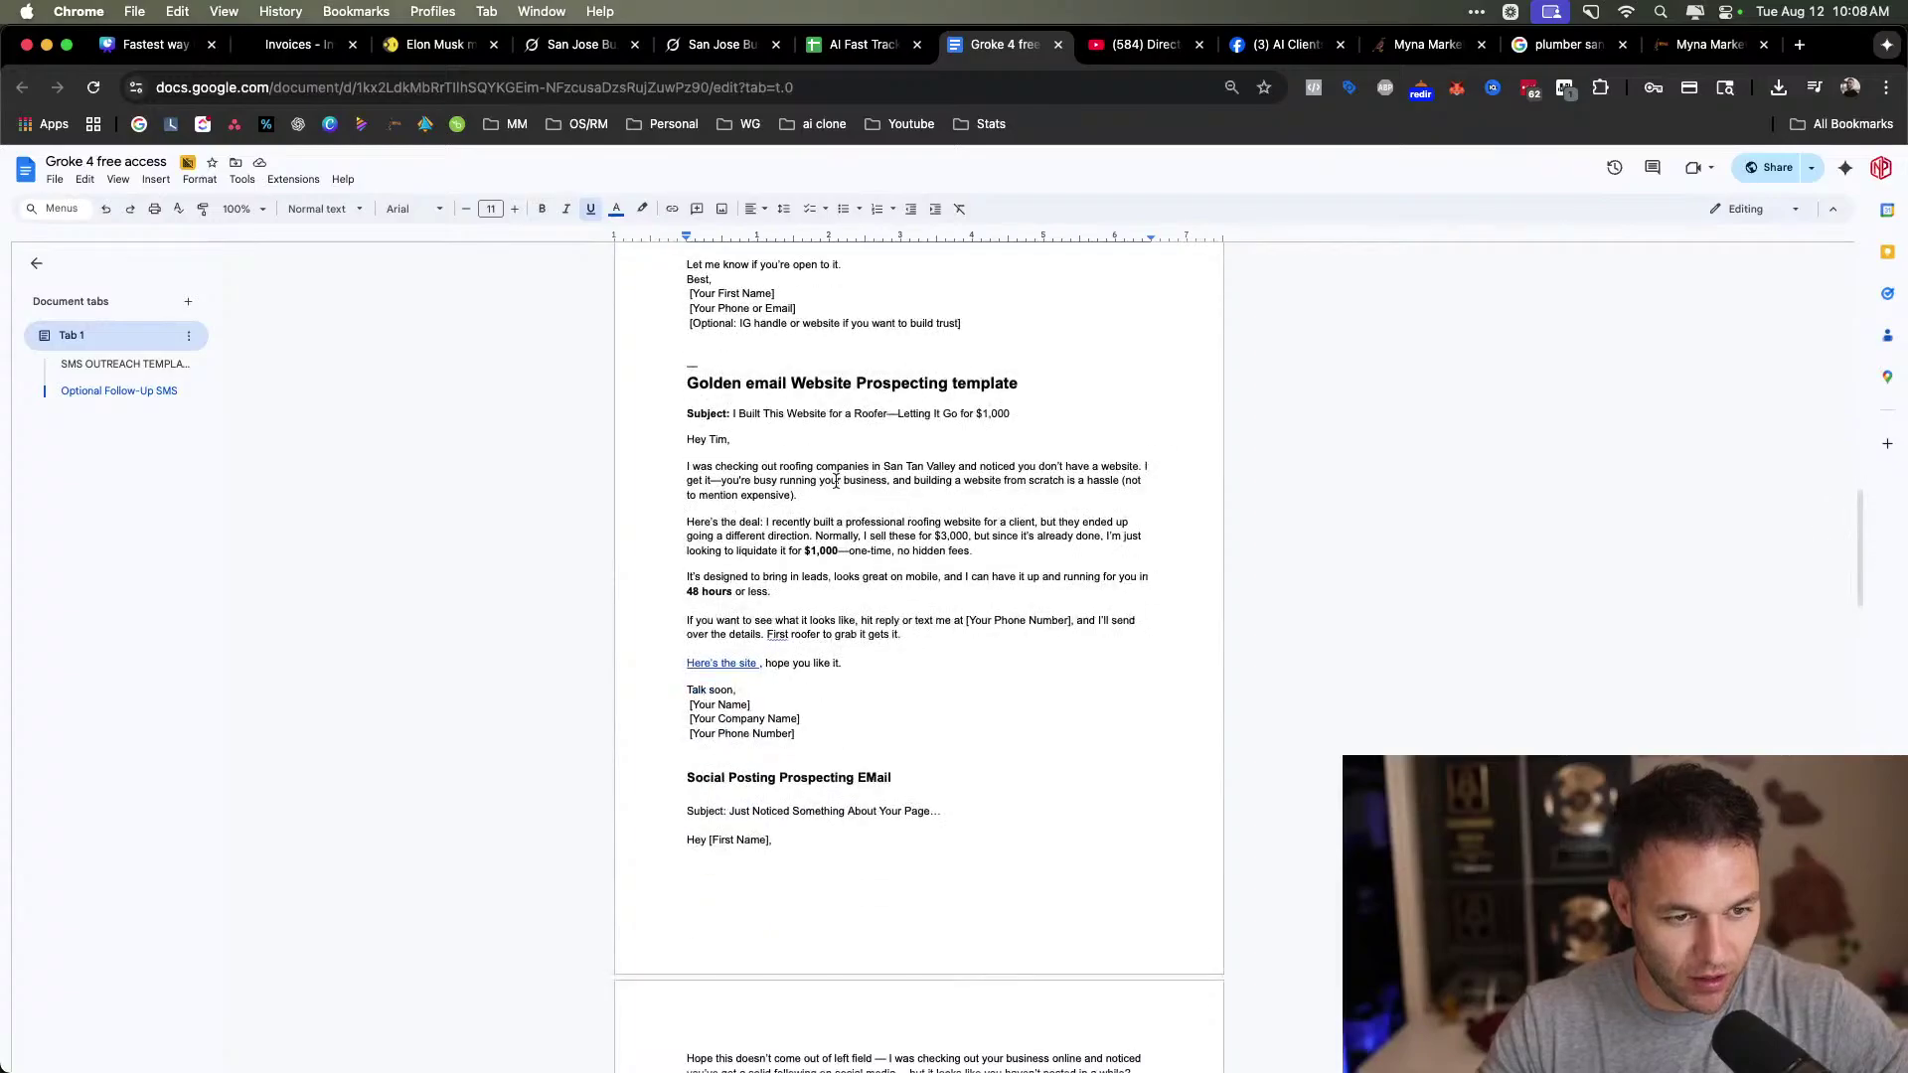
Review the Golden email template's subject line, its $1,000 price and the greeting, highlighting each part.
left_click_drag(684, 440, 1036, 657)
left_click(996, 576)
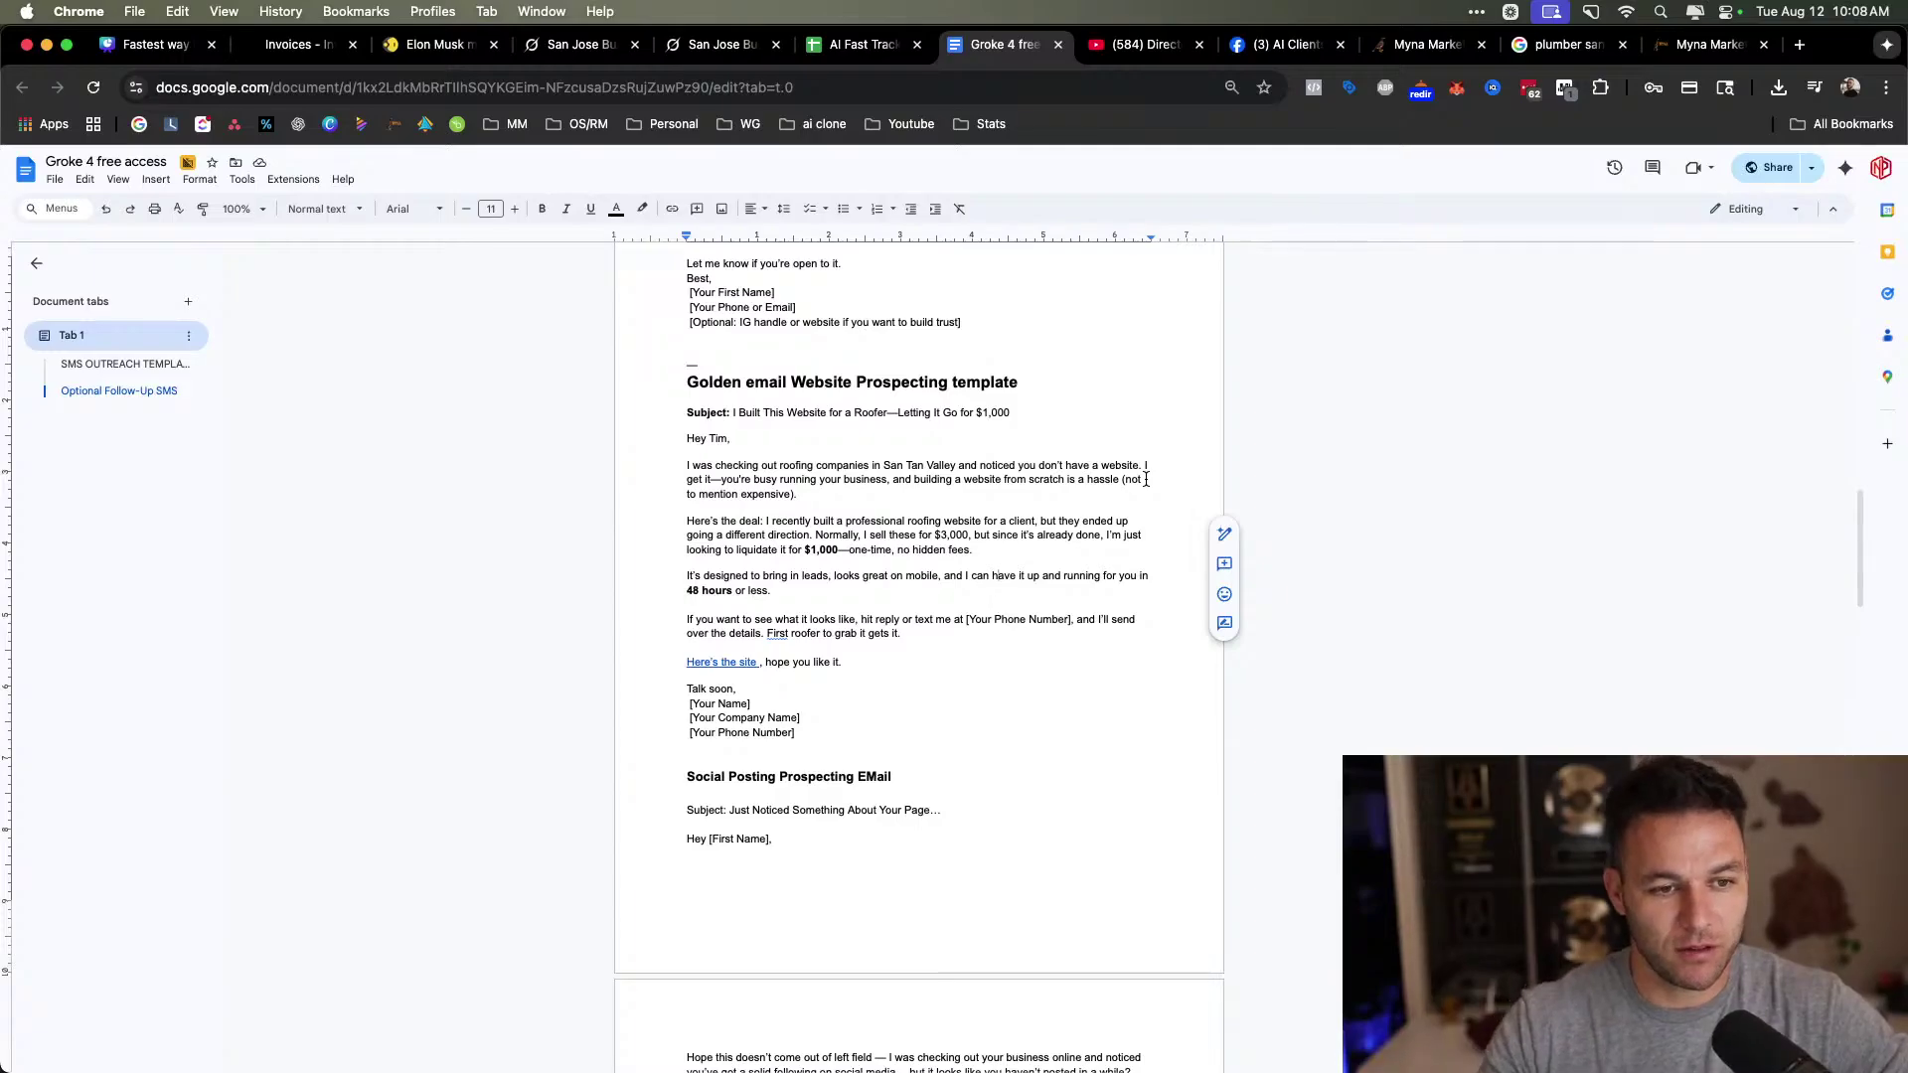
left_click(731, 467)
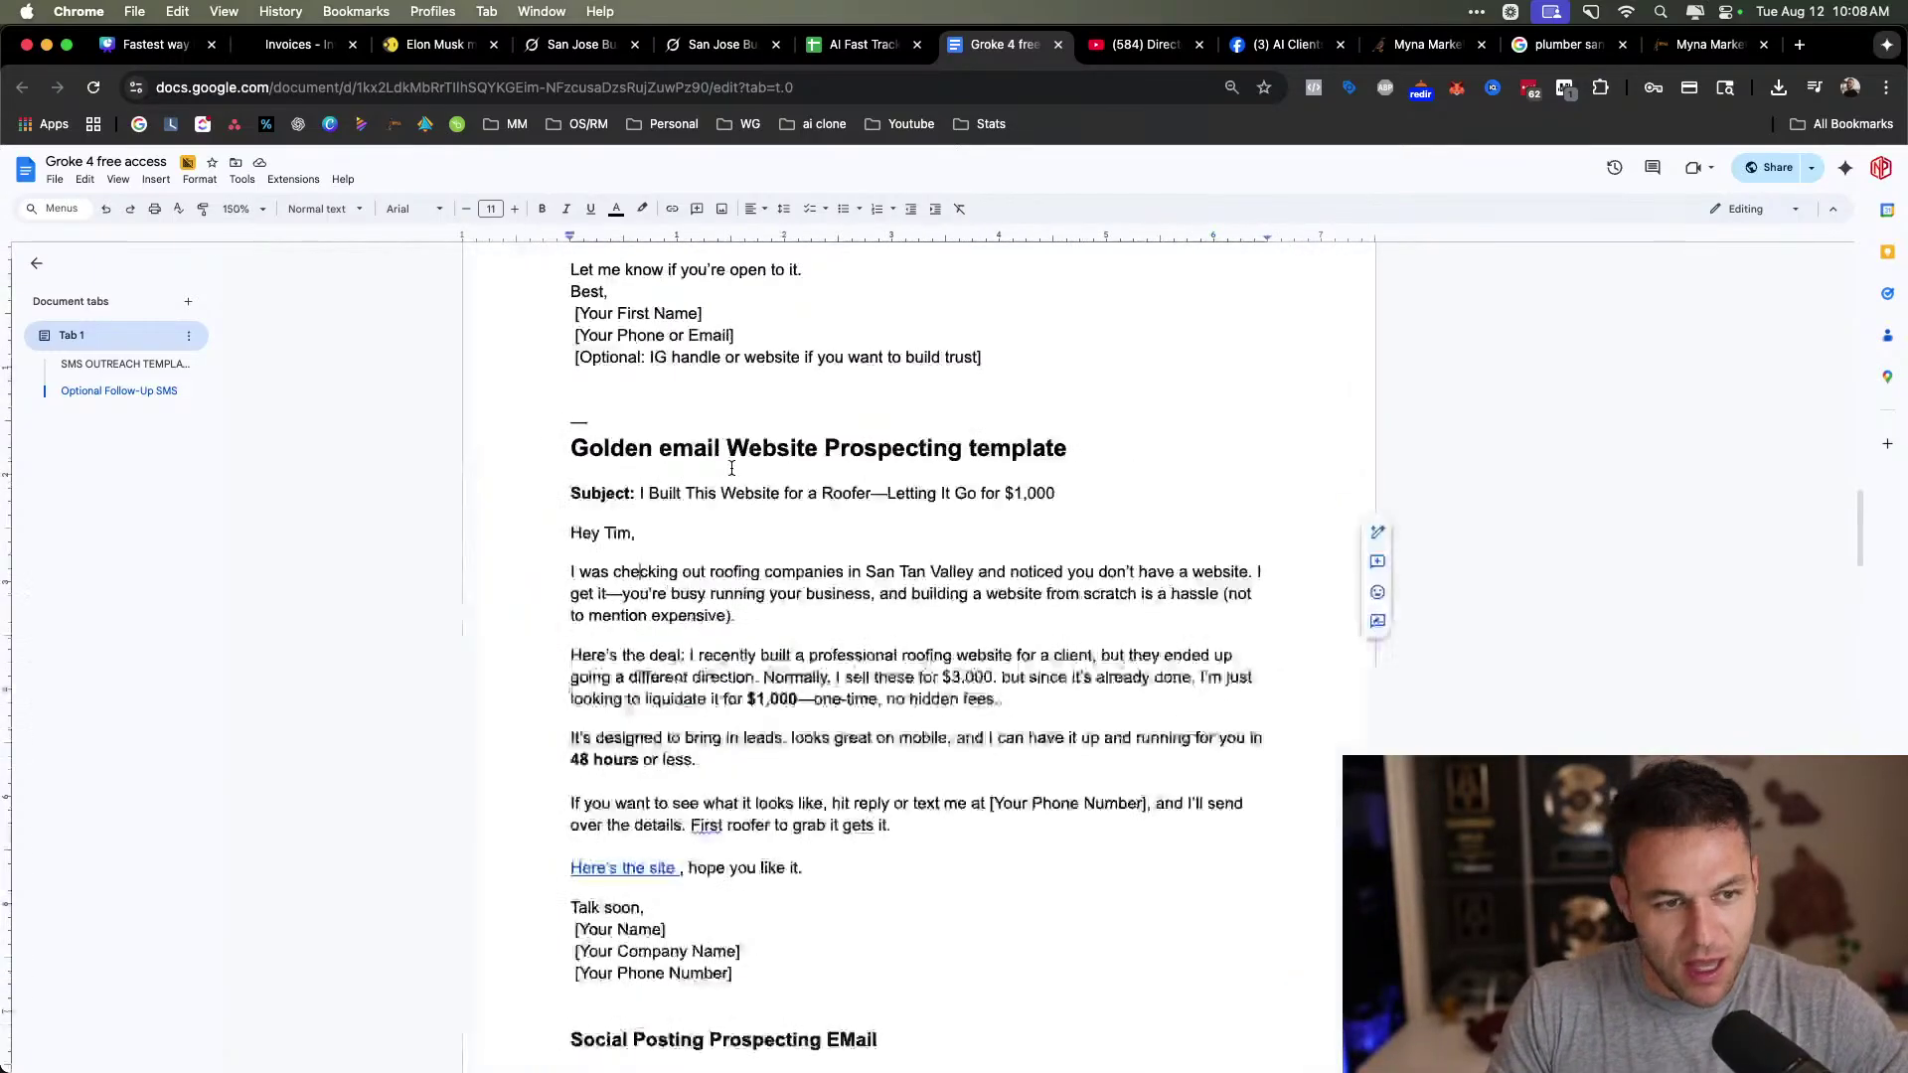
scroll(732, 466, "up", 5)
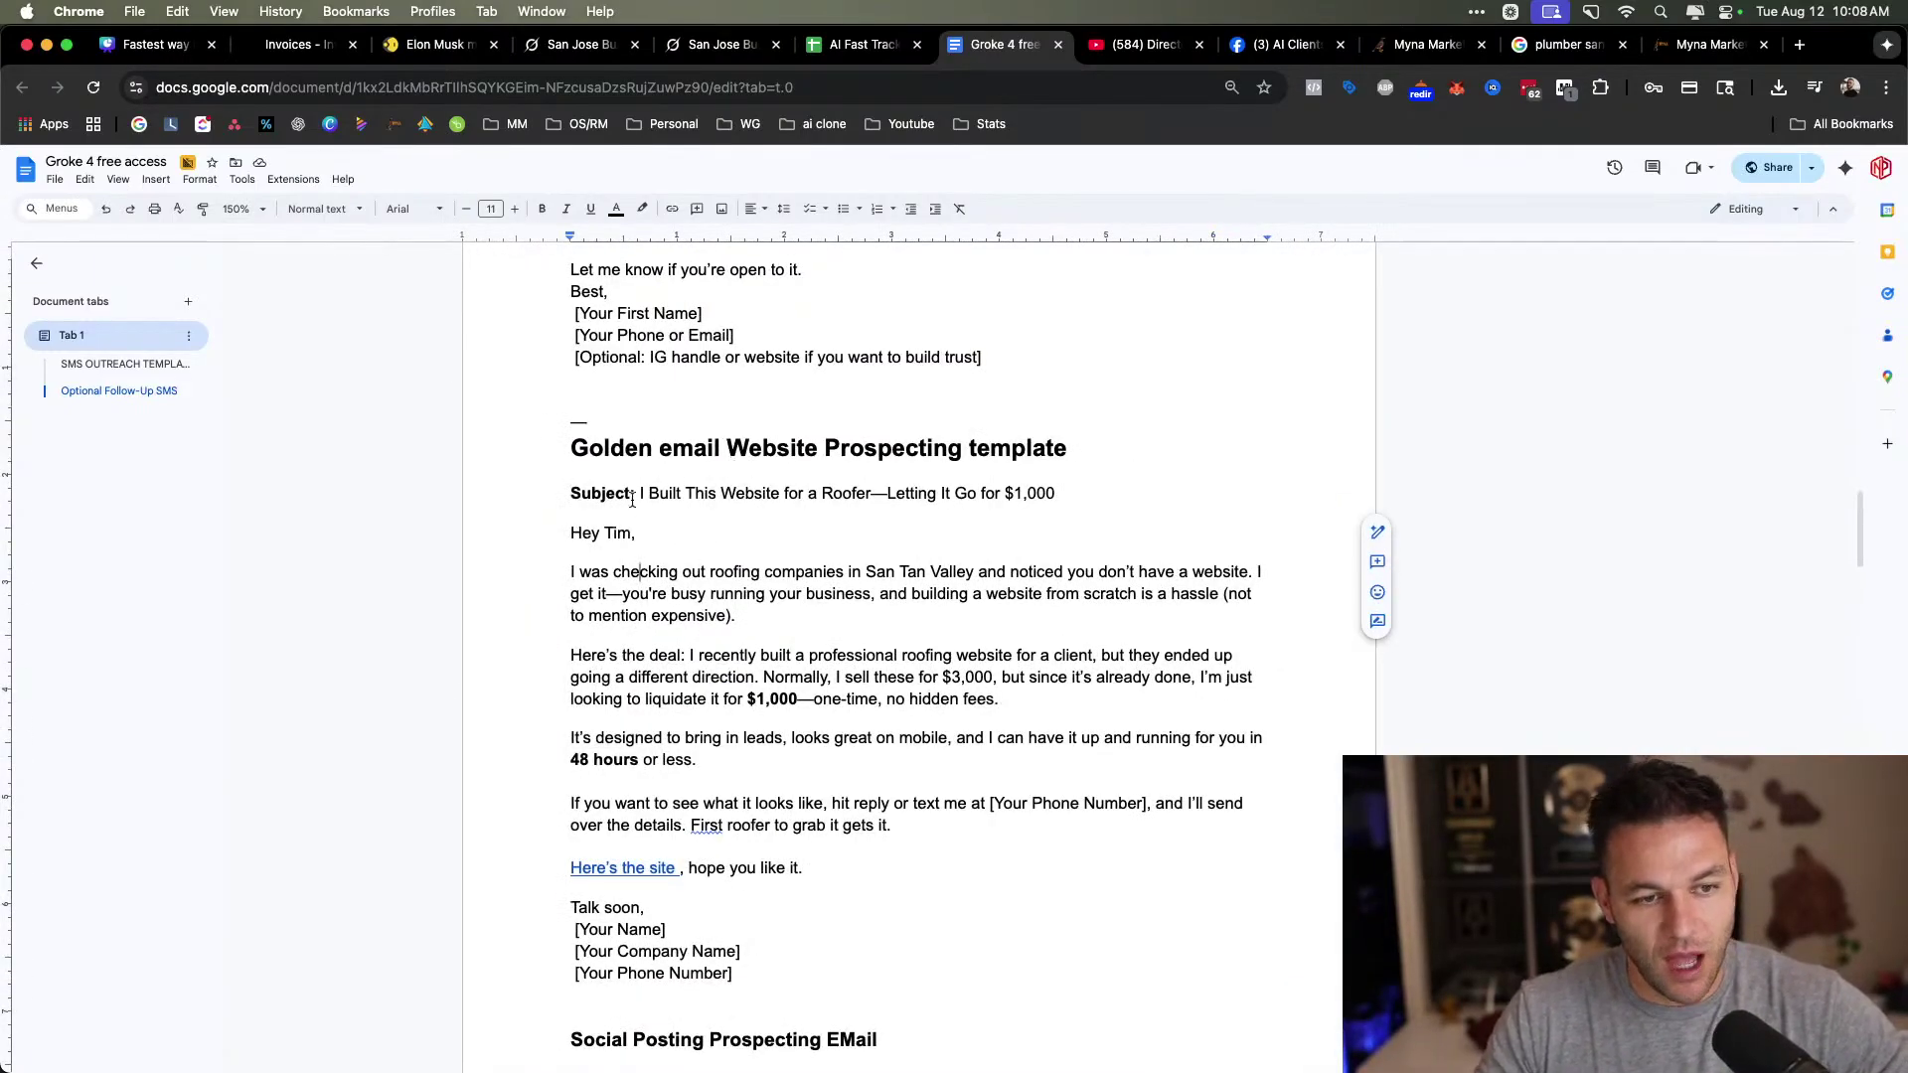
left_click_drag(640, 497, 1018, 512)
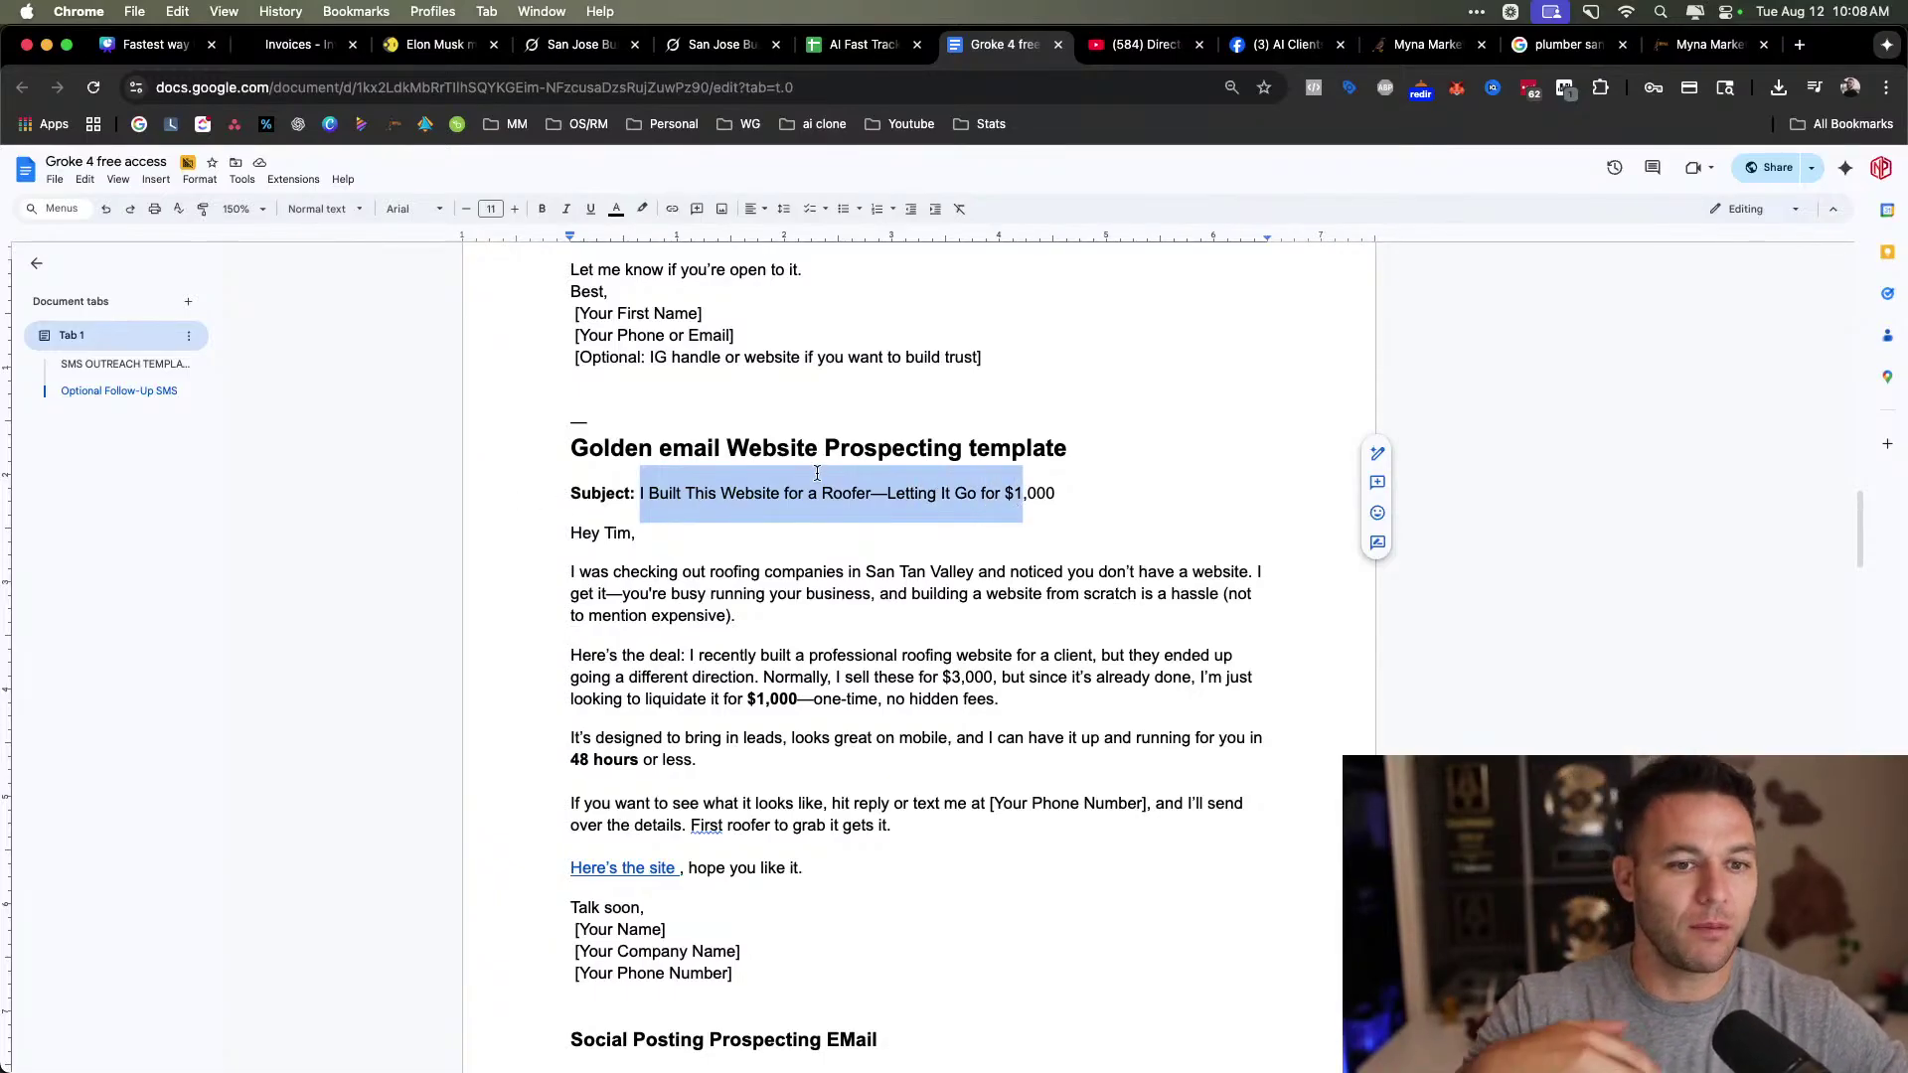
left_click_drag(1055, 497, 1008, 494)
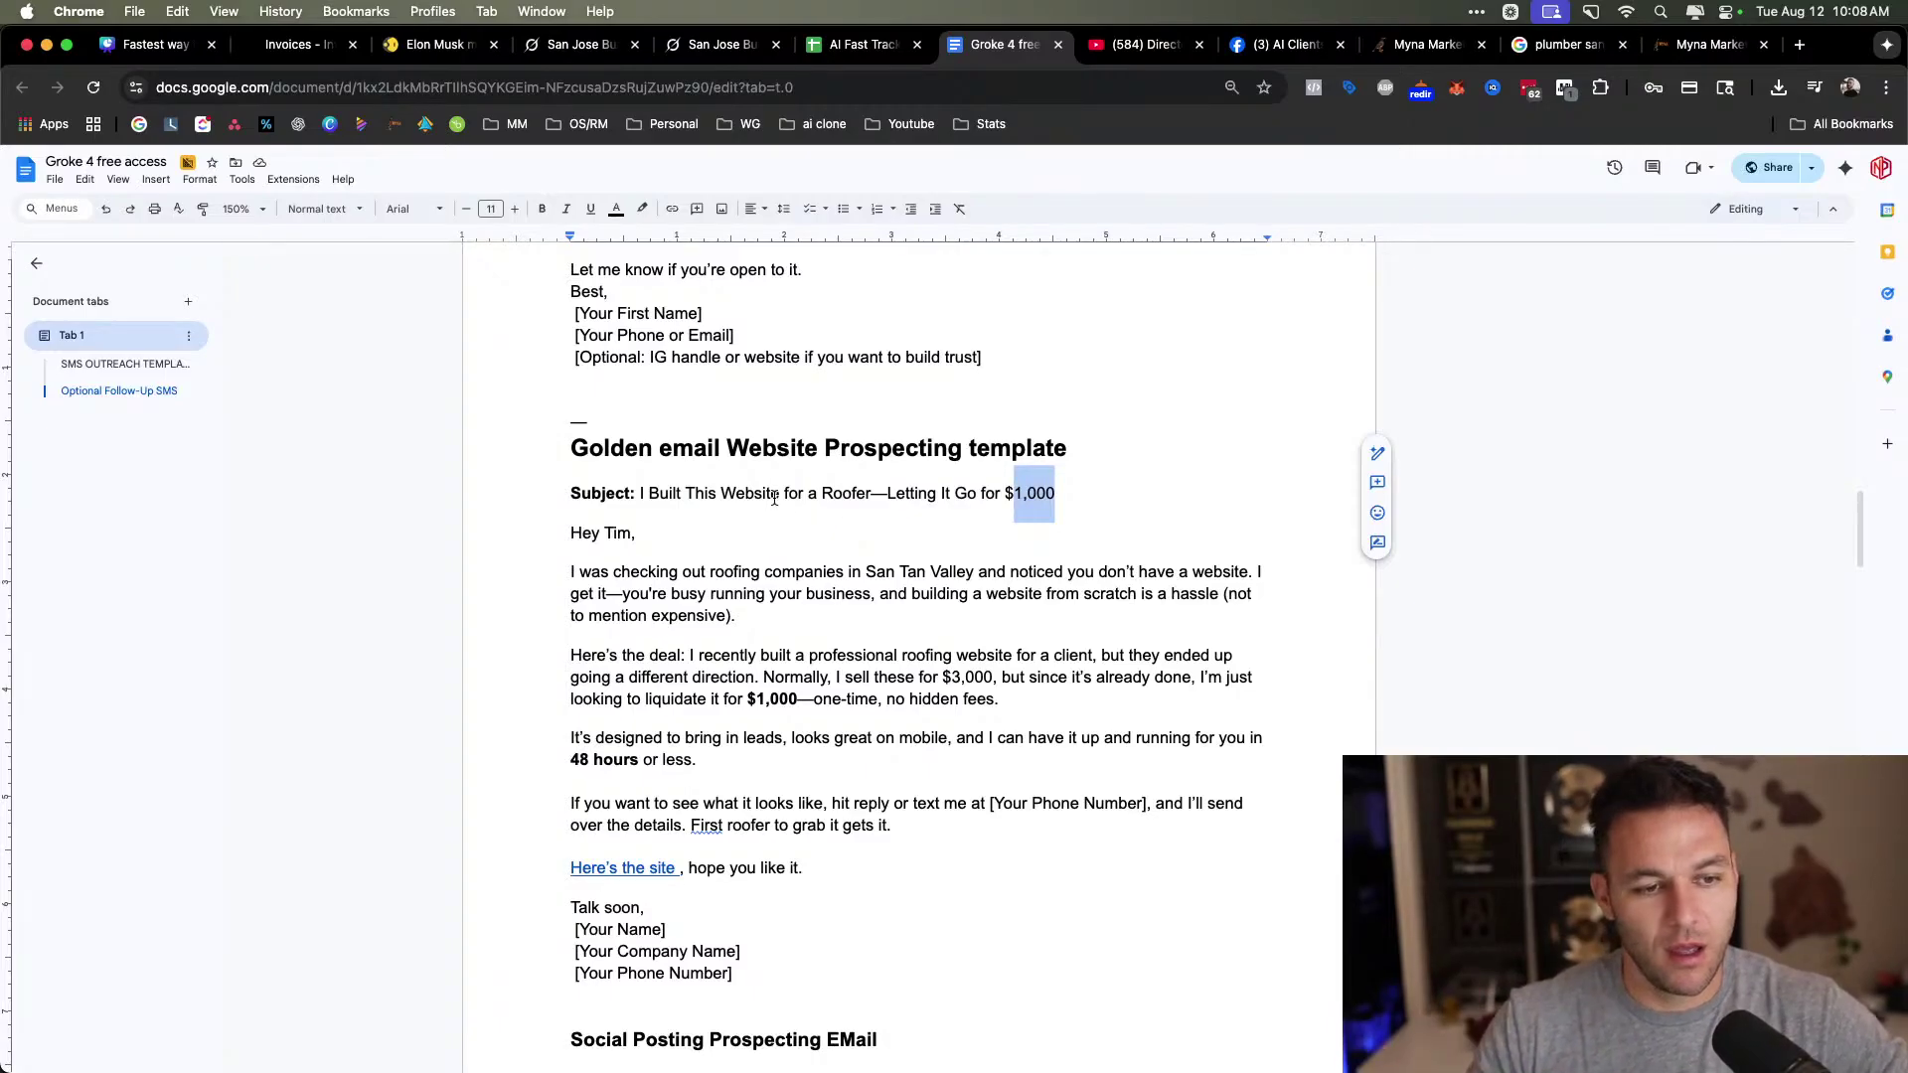
left_click(634, 502)
left_click_drag(576, 538, 610, 573)
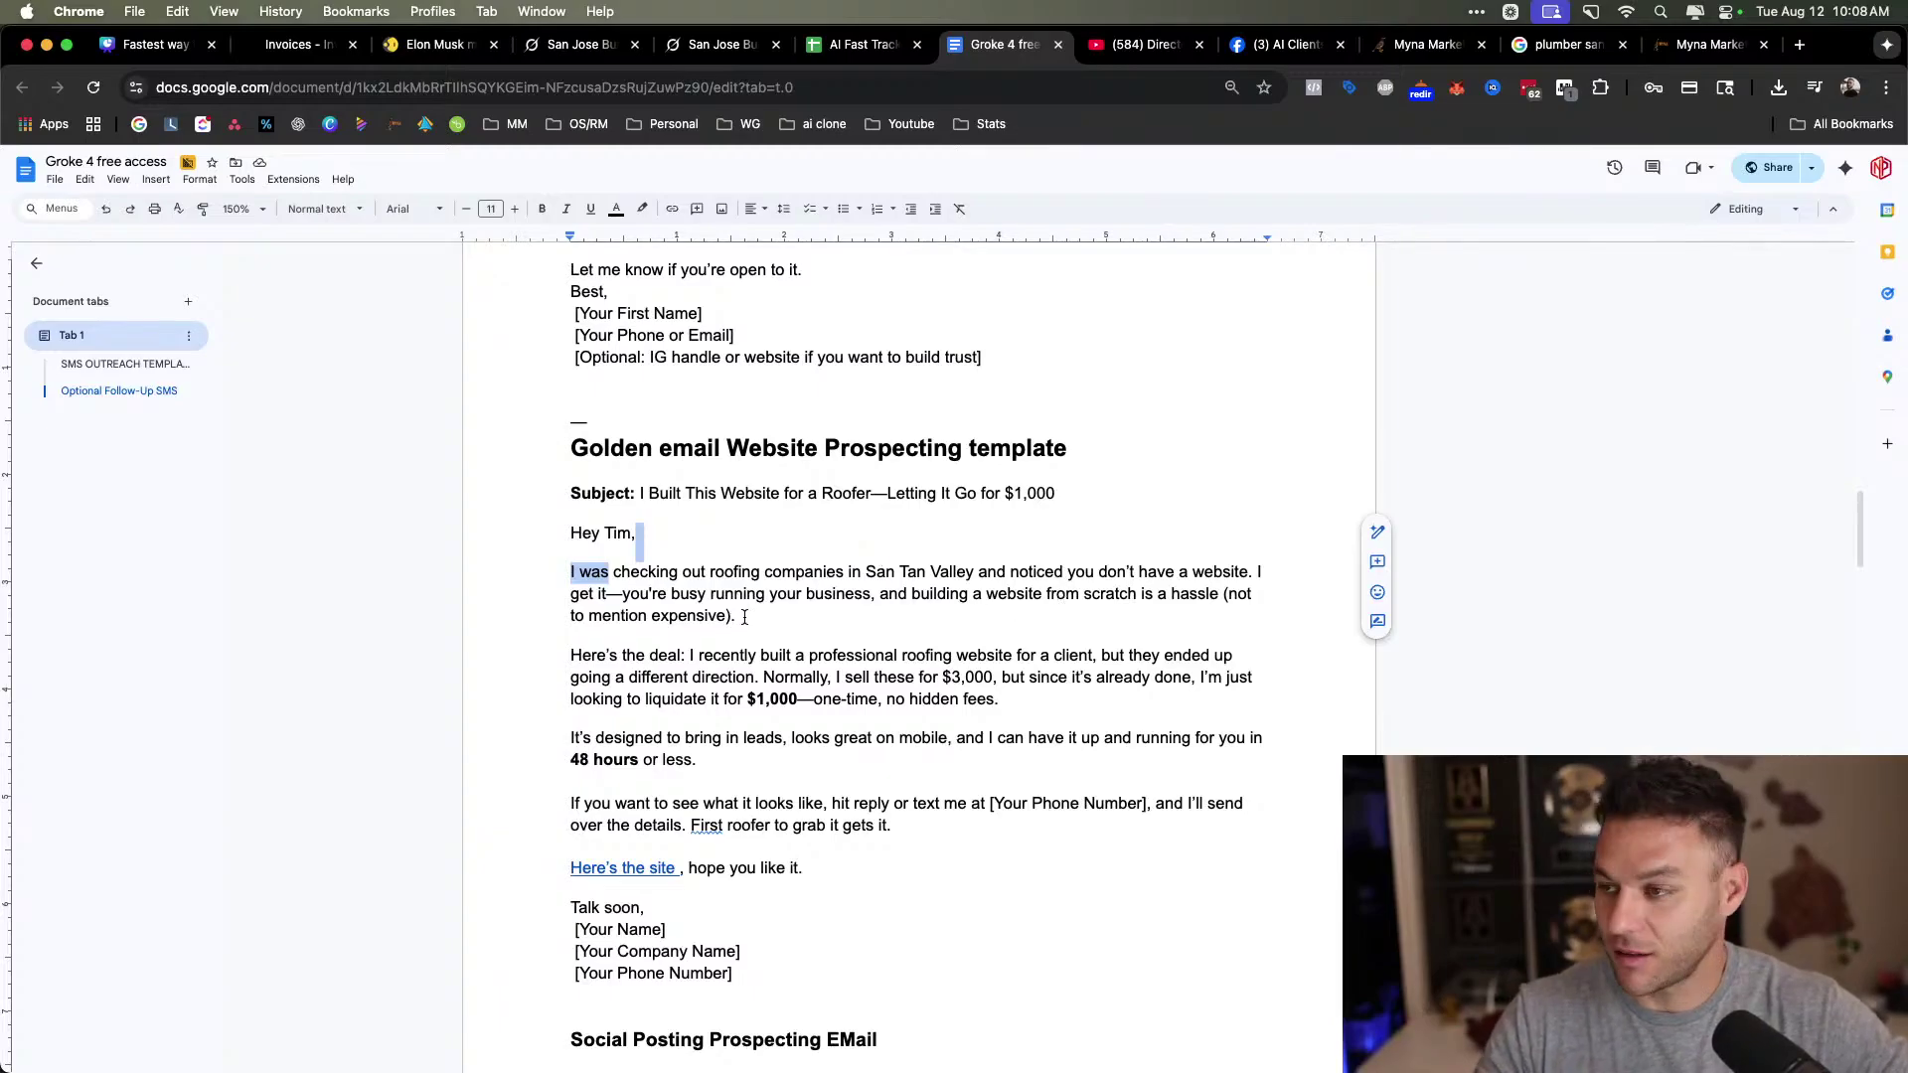
Read the template's deal paragraph through to the closing, highlighting the offer sentence and checking the "Here's the site" link.
scroll(750, 621, "down", 3)
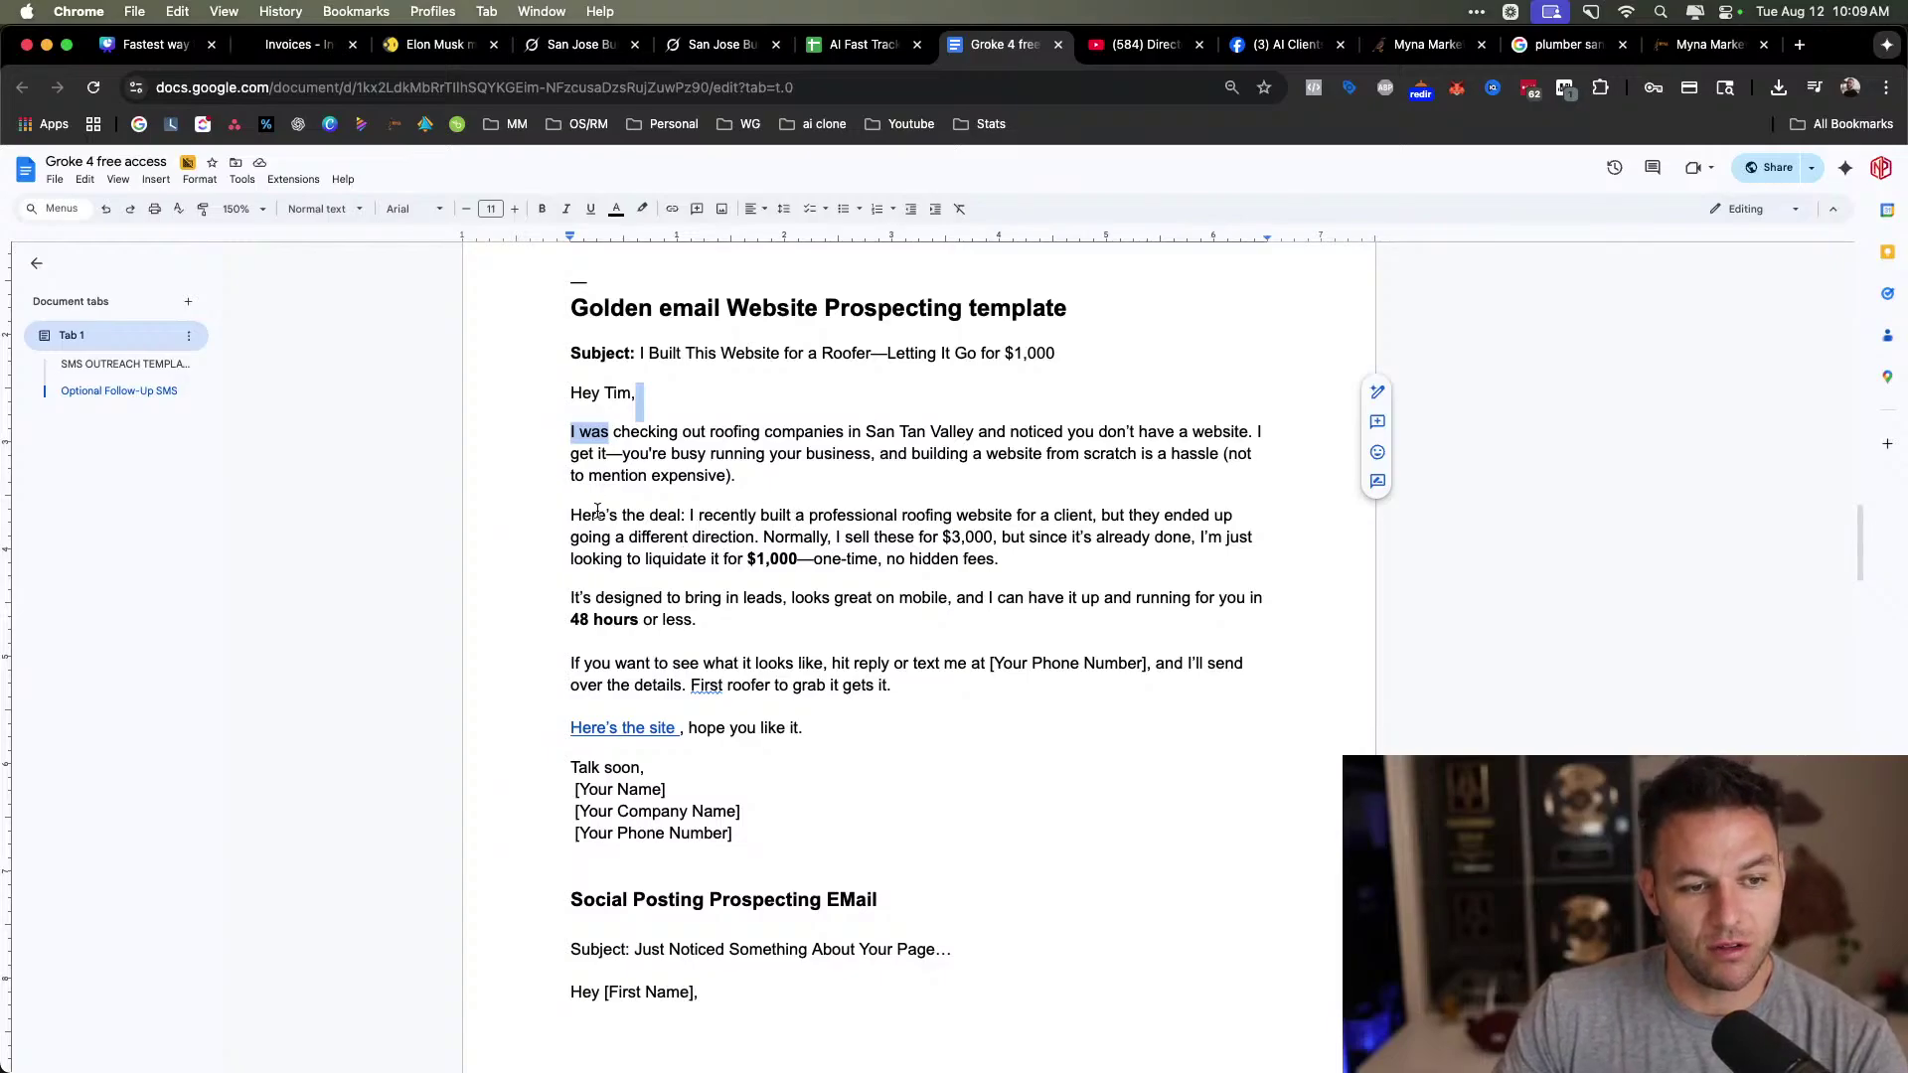
left_click_drag(620, 515, 1216, 524)
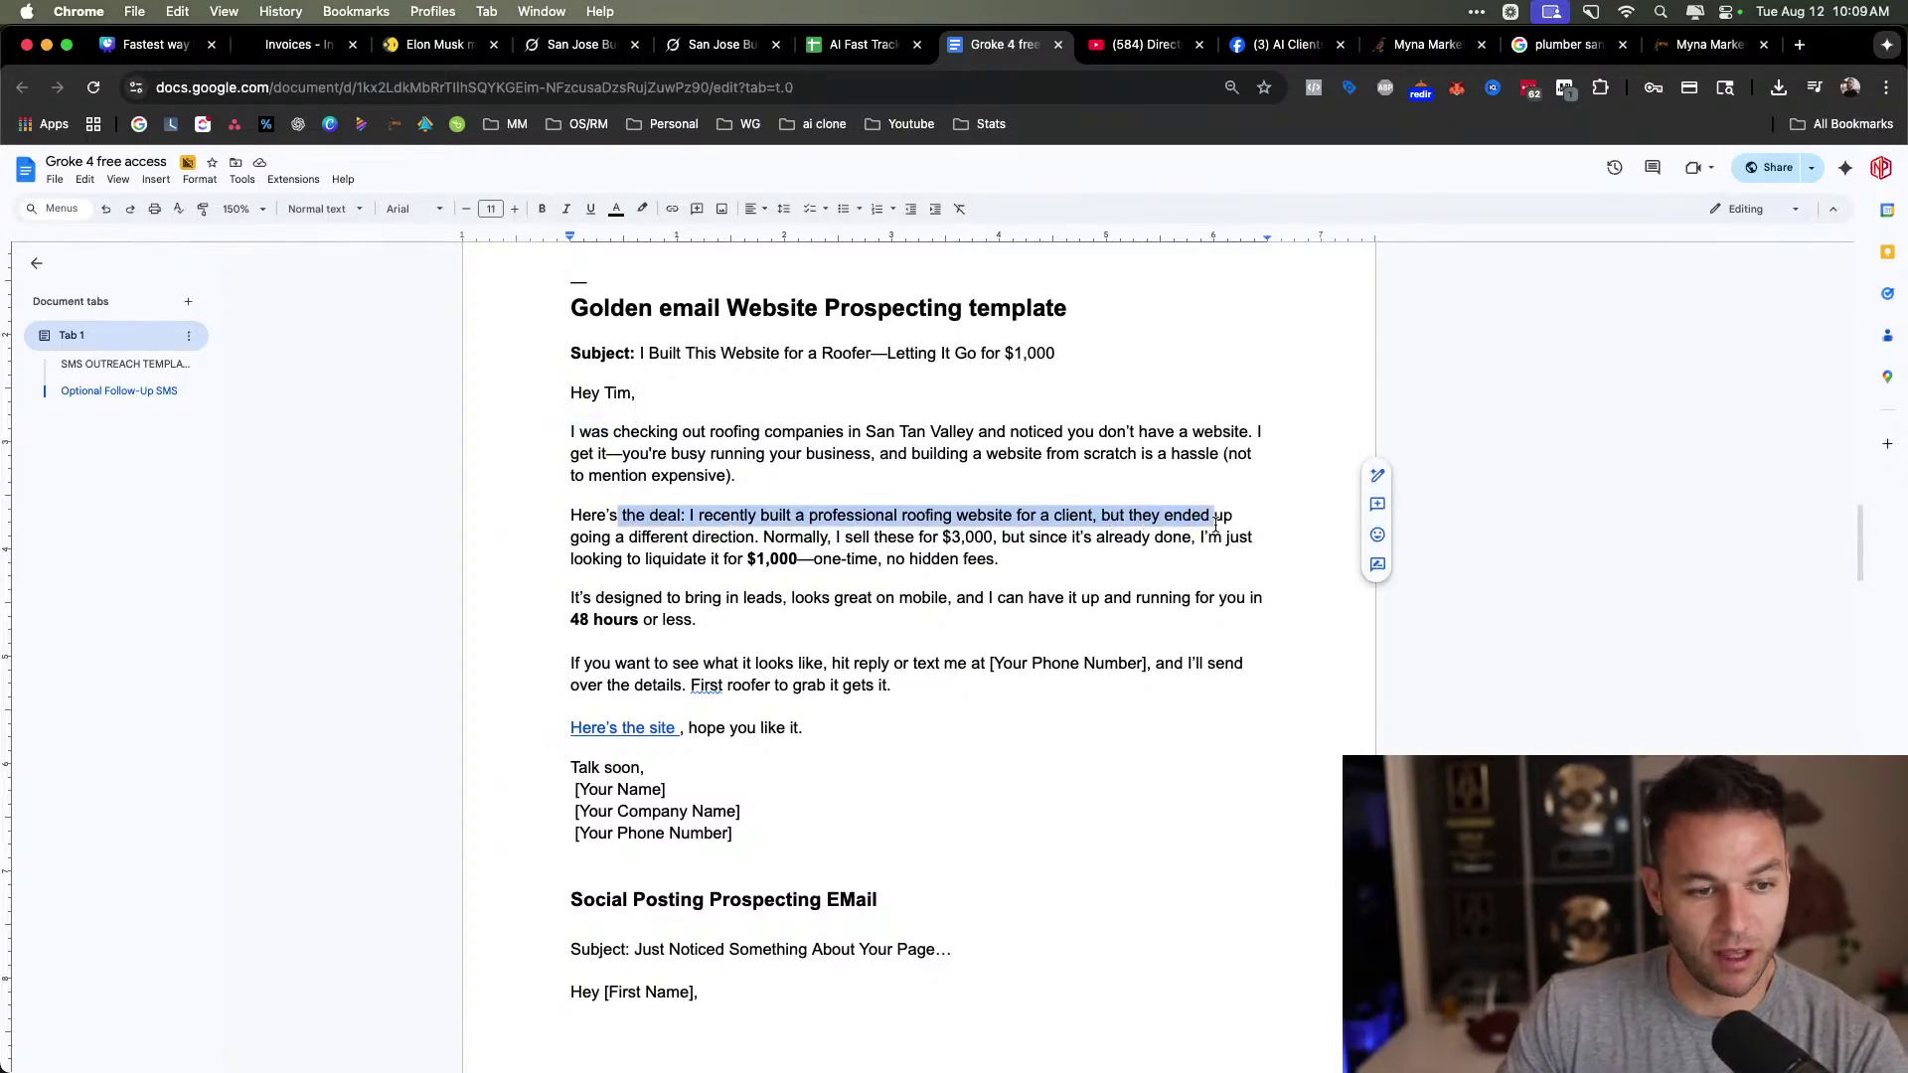
left_click(891, 532)
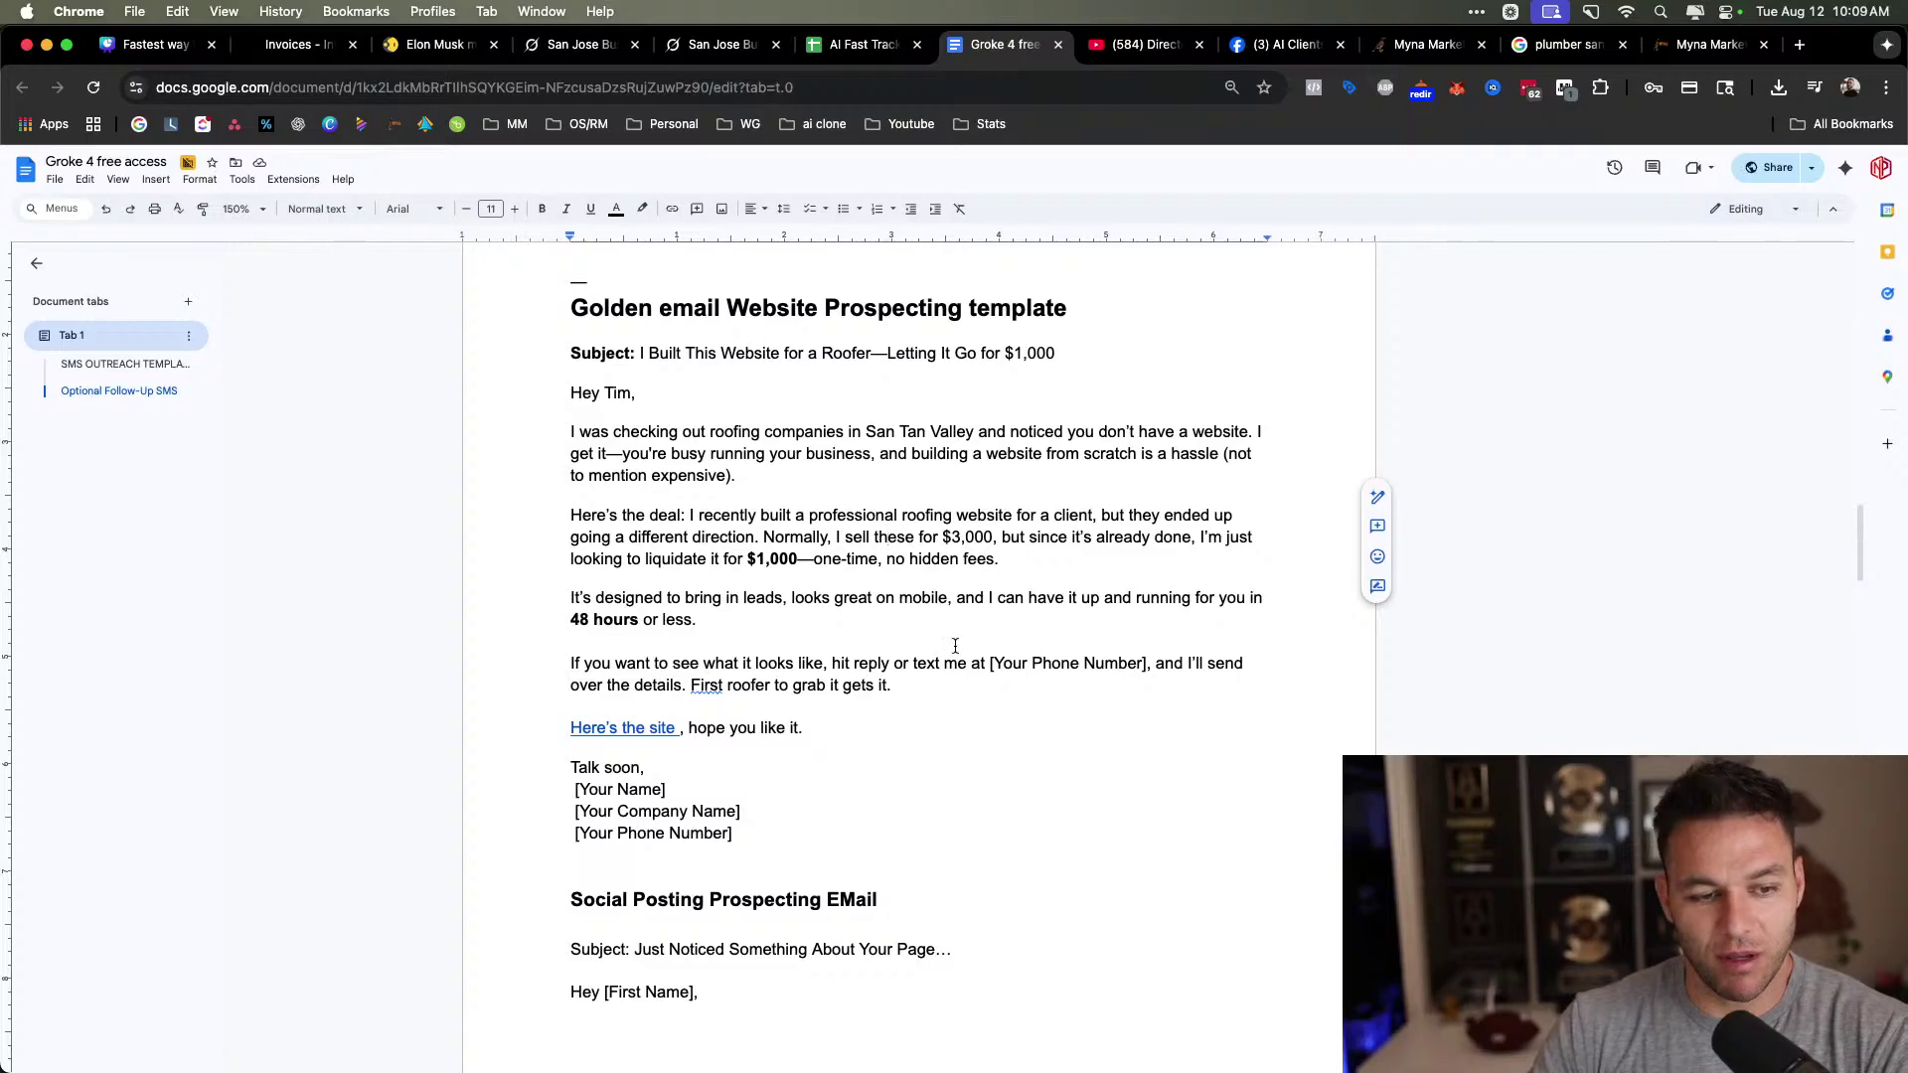
double_click(803, 712)
scroll(795, 707, "down", 1)
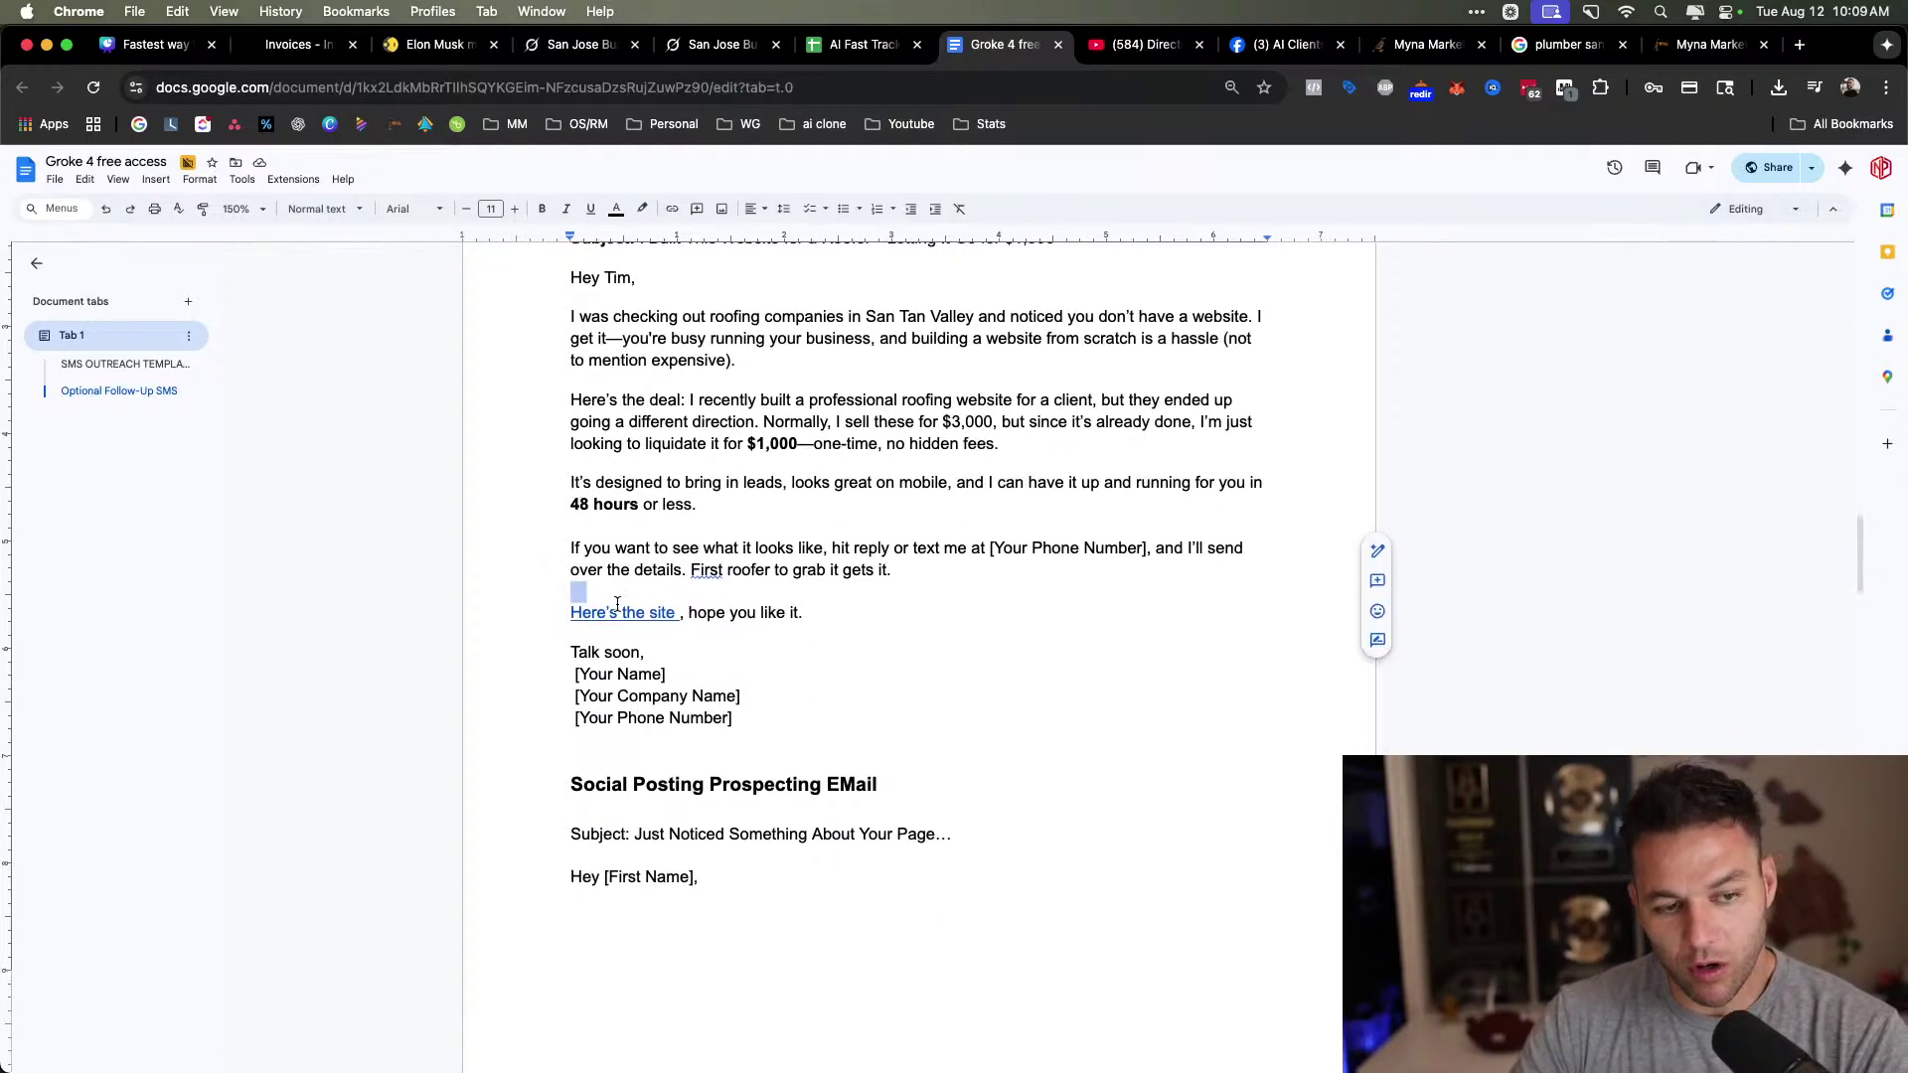
left_click(618, 613)
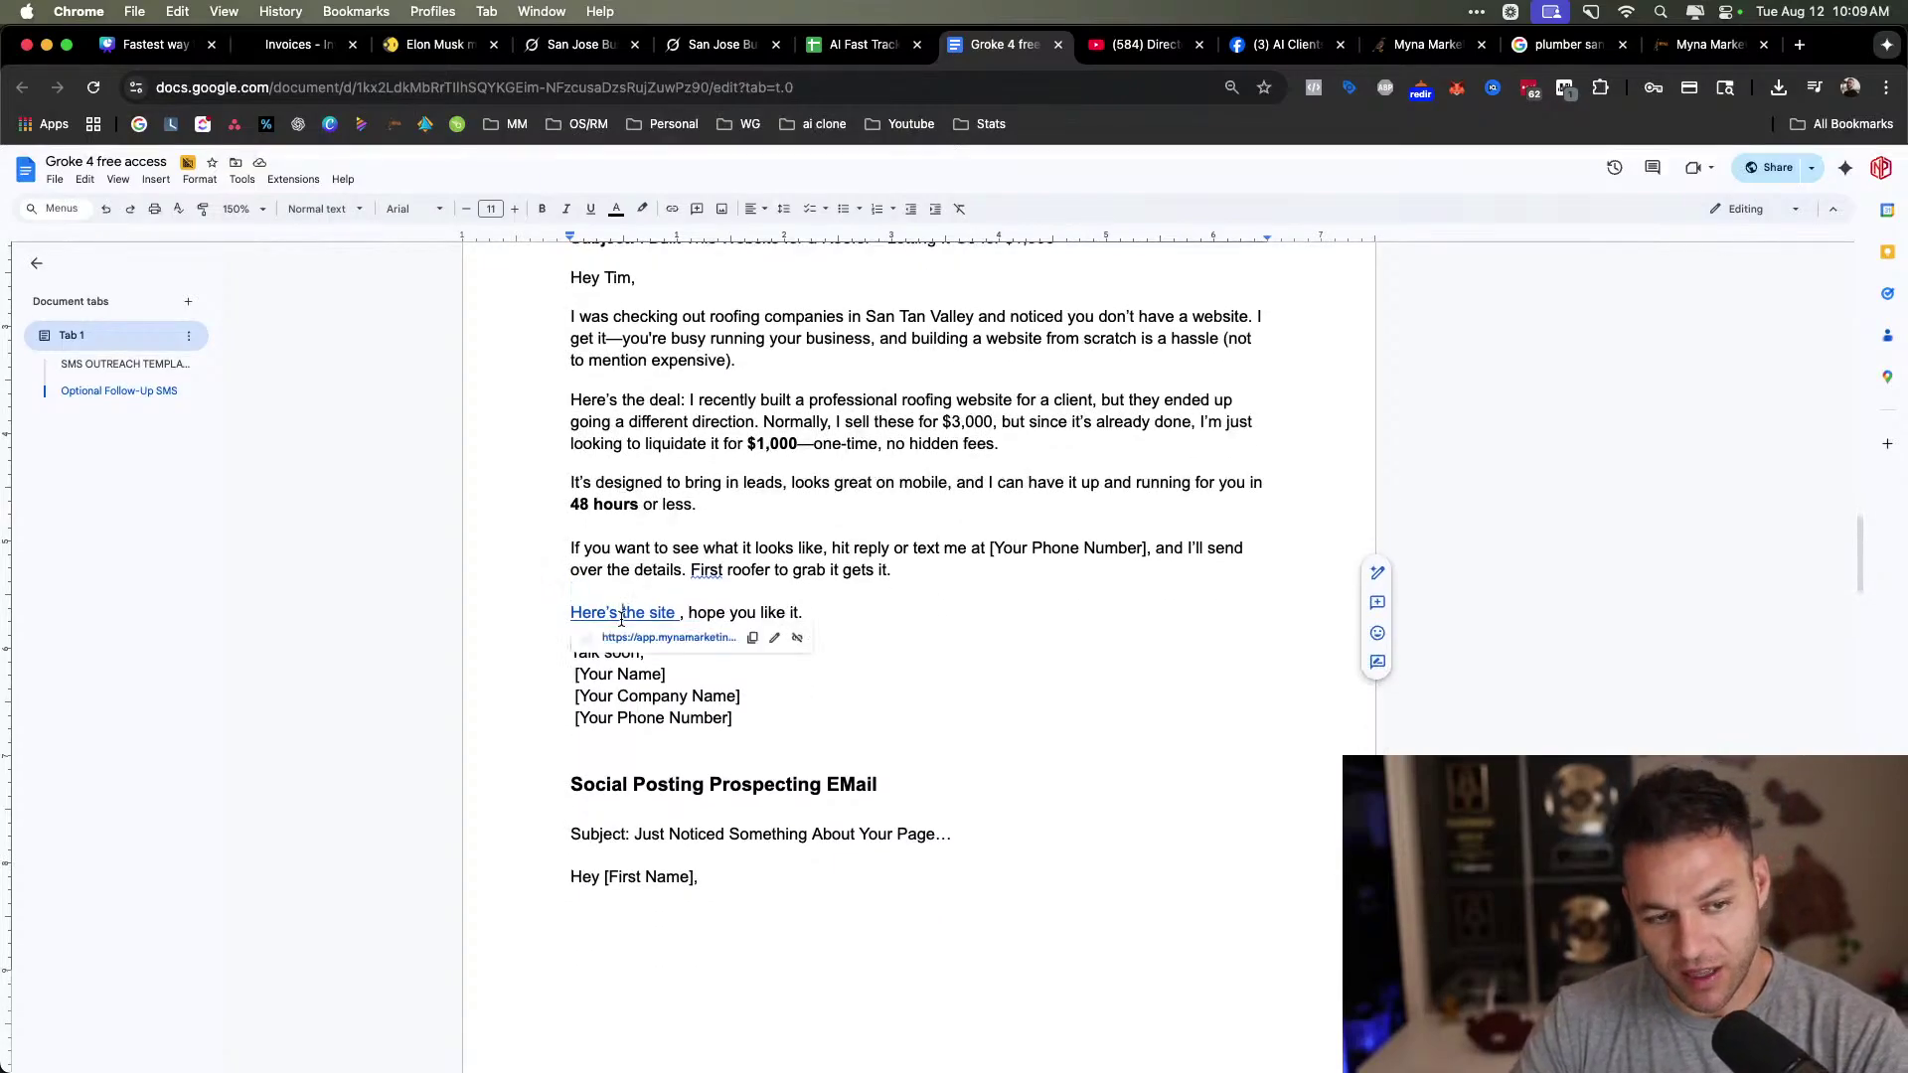
left_click(1025, 596)
scroll(953, 518, "up", 3)
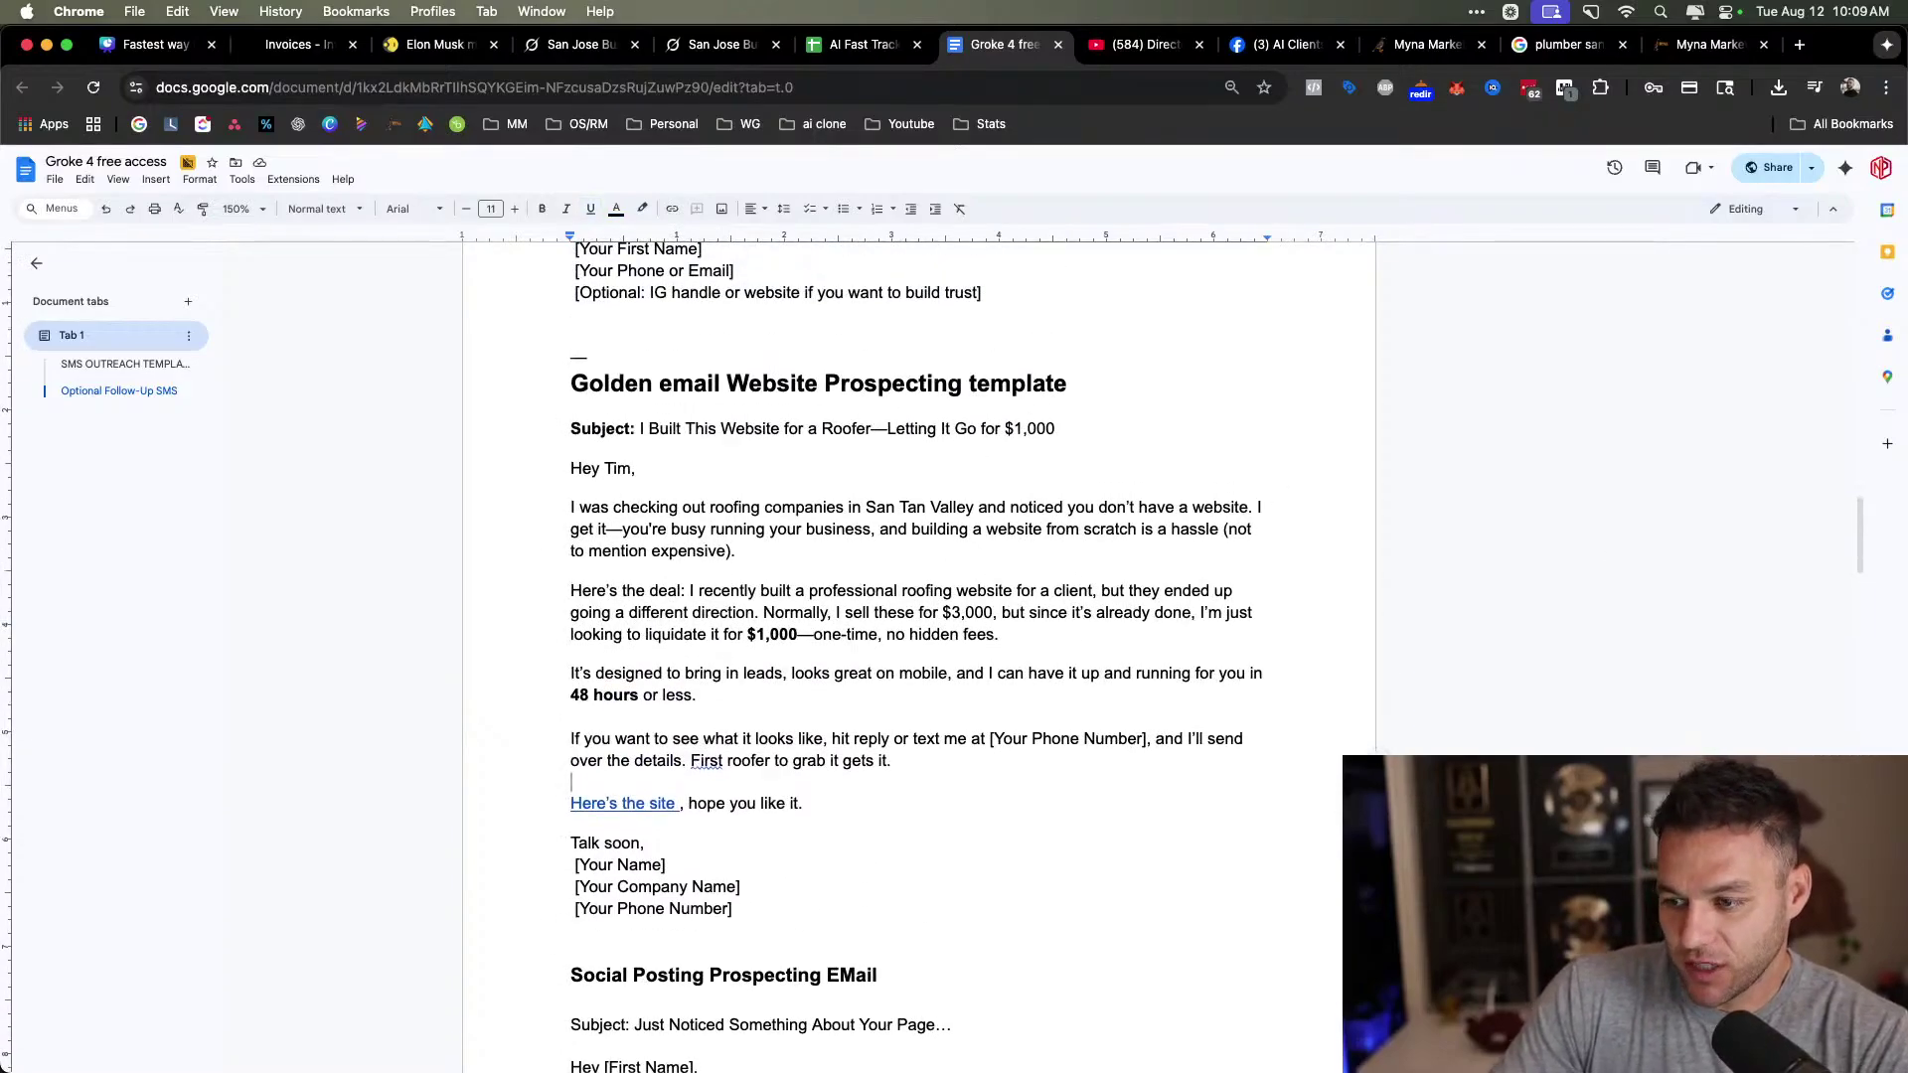
Switch to the Grok chat and recheck the San Jose prompt and its list of businesses with phone numbers.
left_click(571, 44)
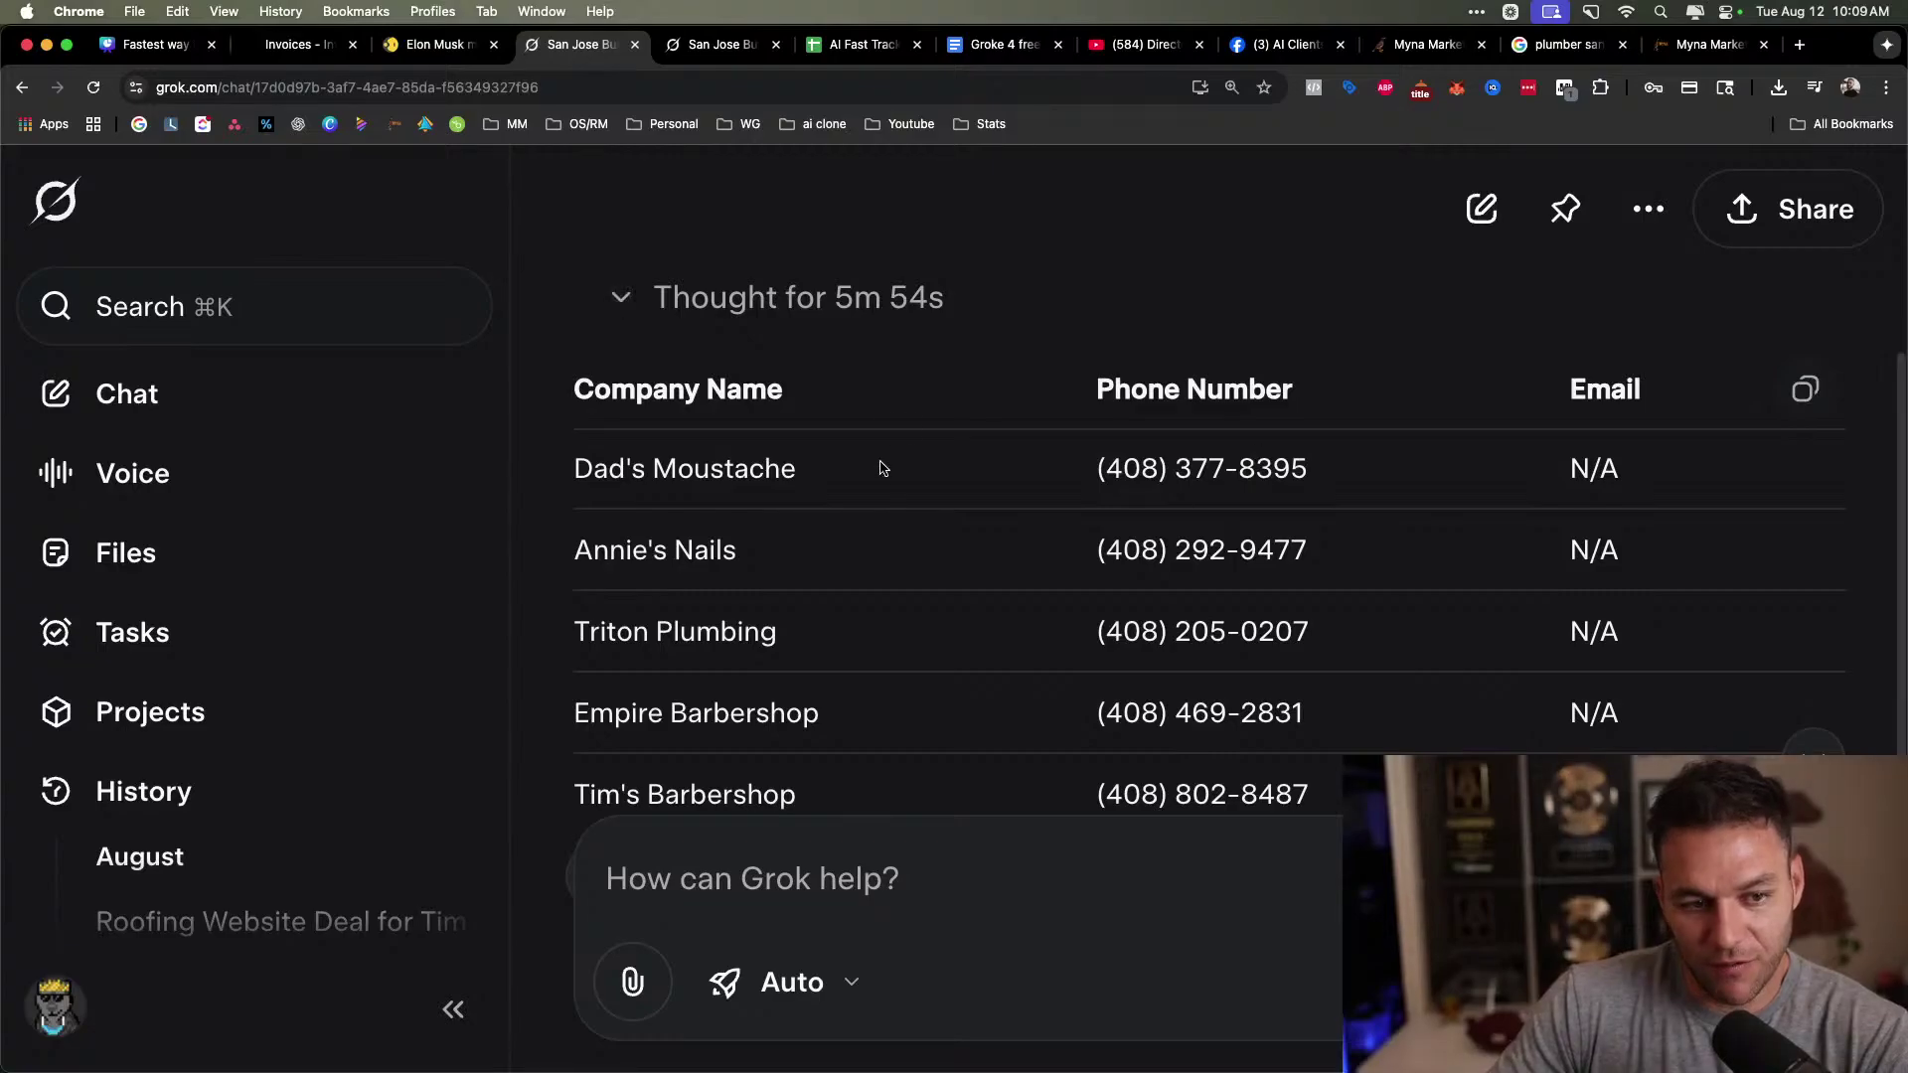
scroll(884, 457, "up", 3)
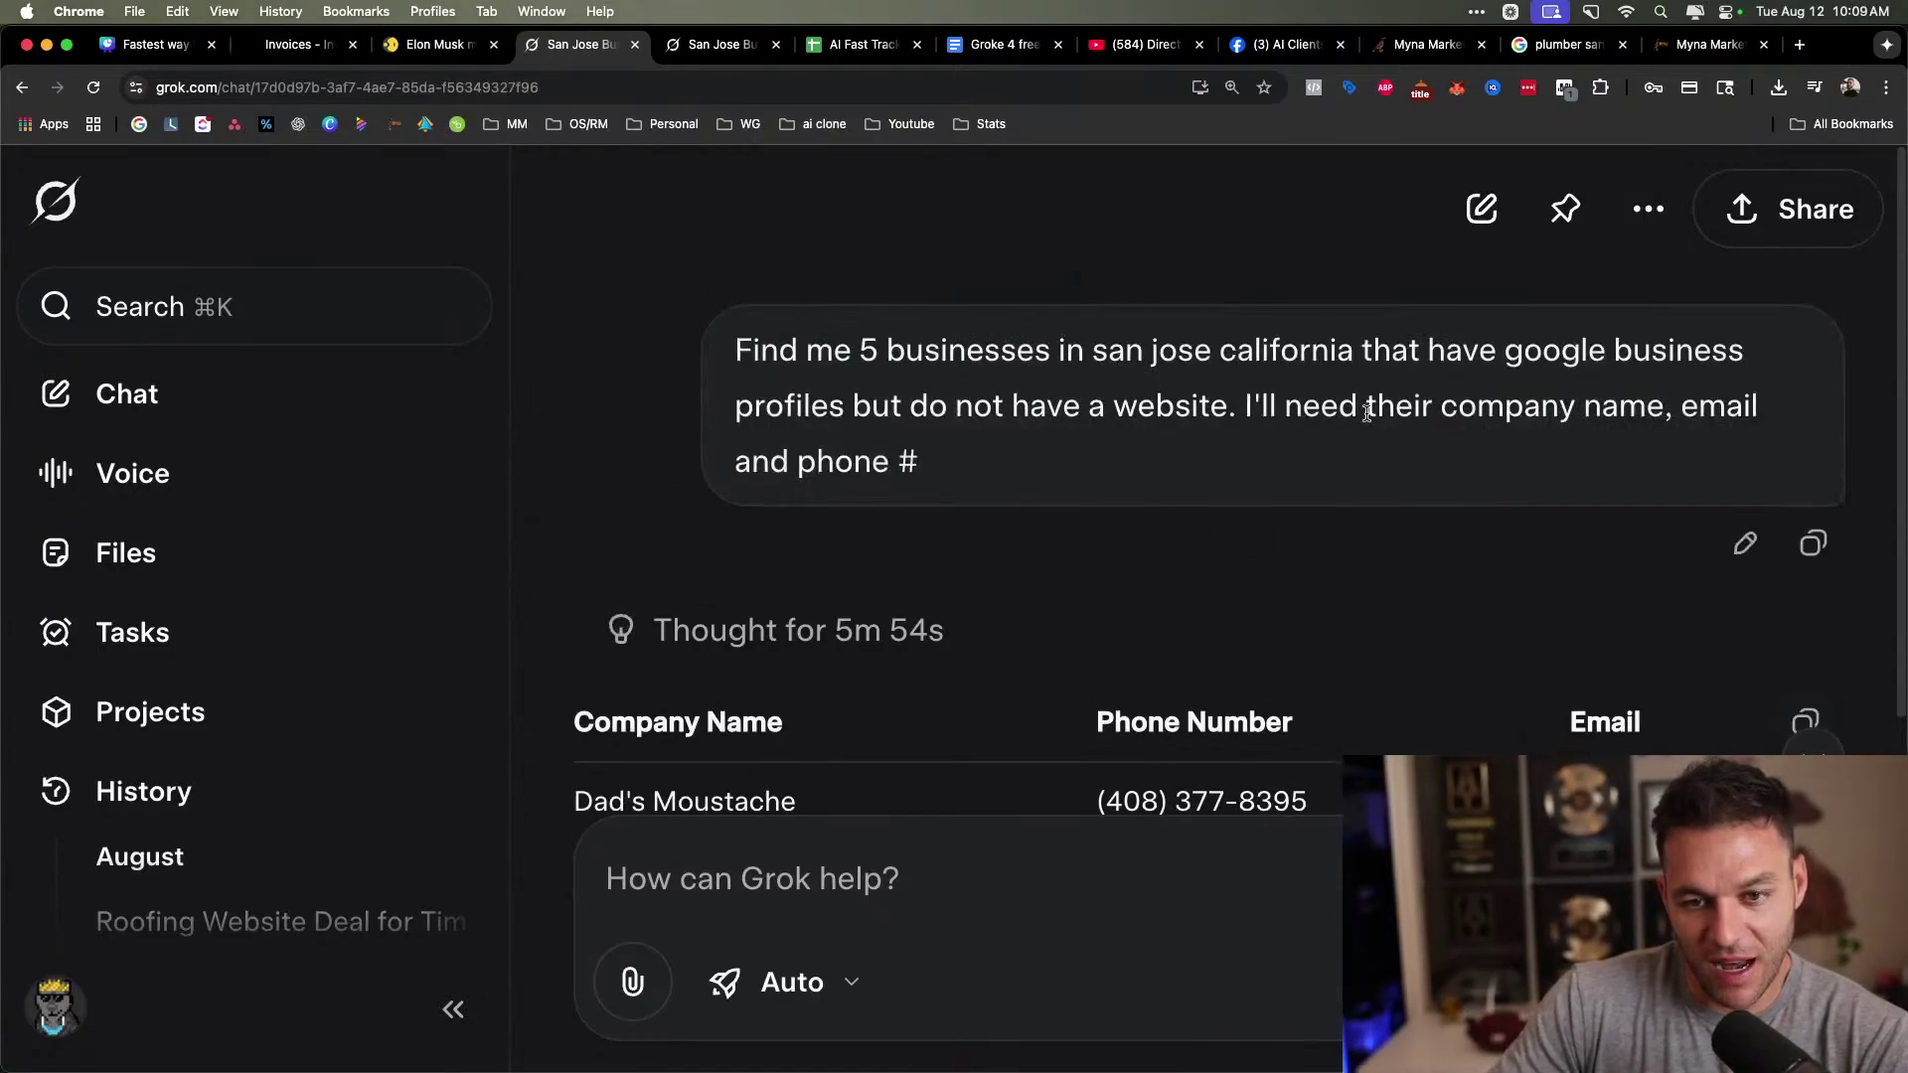
scroll(1098, 542, "down", 3)
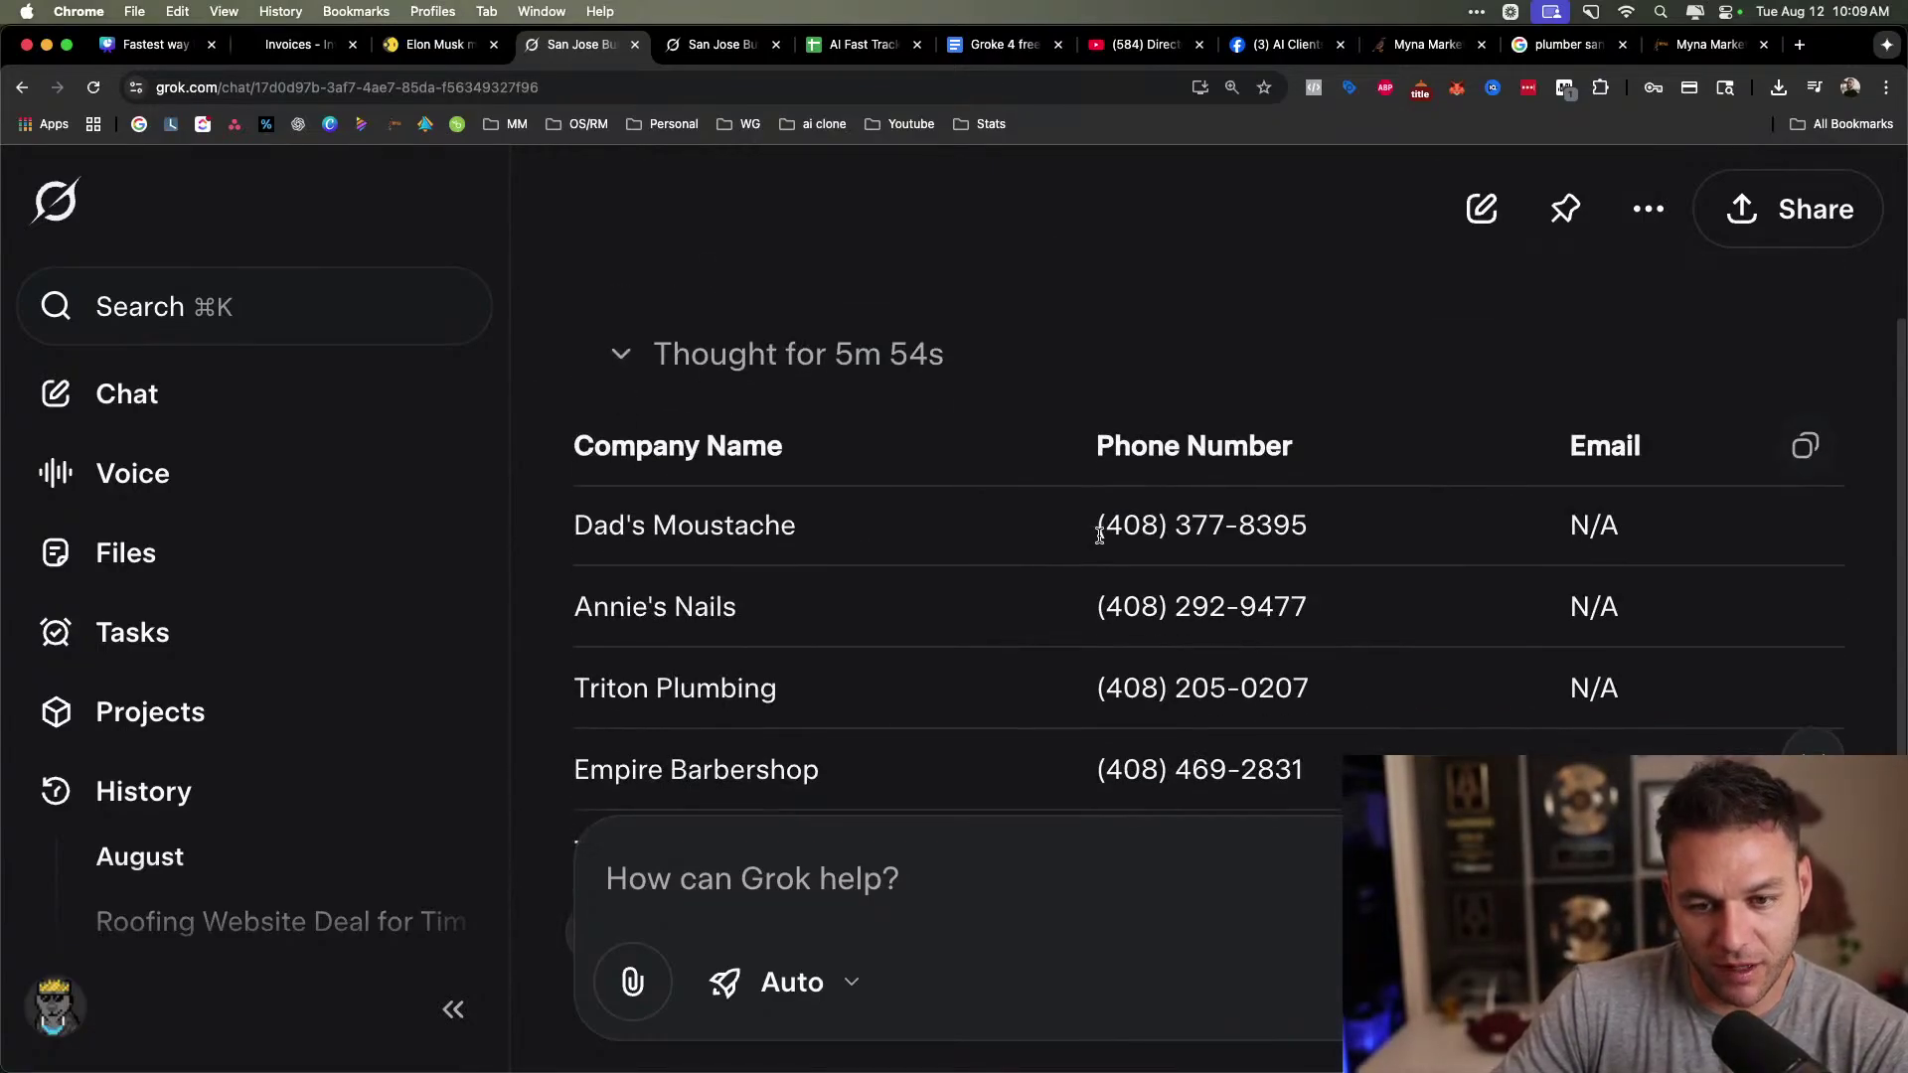
scroll(1099, 547, "down", 3)
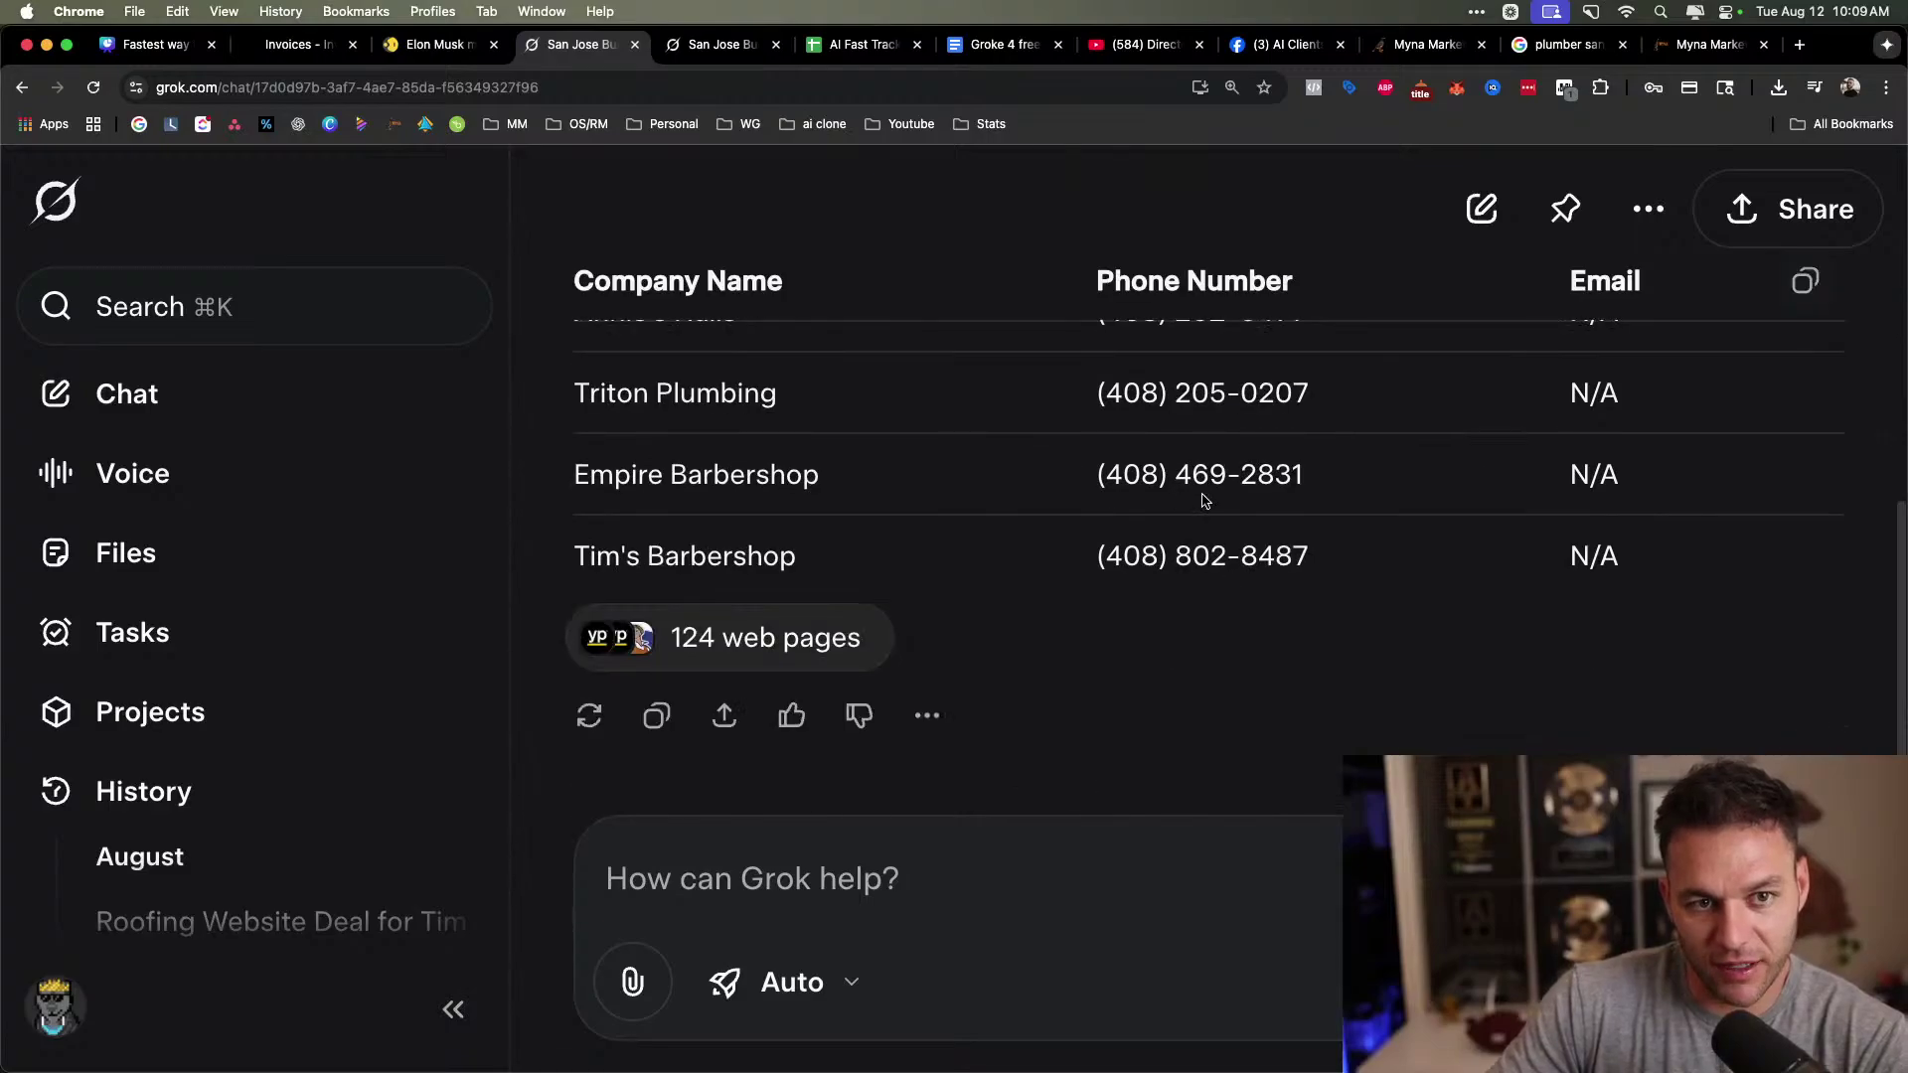
Switch to the Myna Marketing page builder, look over the plumbing template's sections, and check the domain selection for publishing without choosing a domain.
left_click(1709, 51)
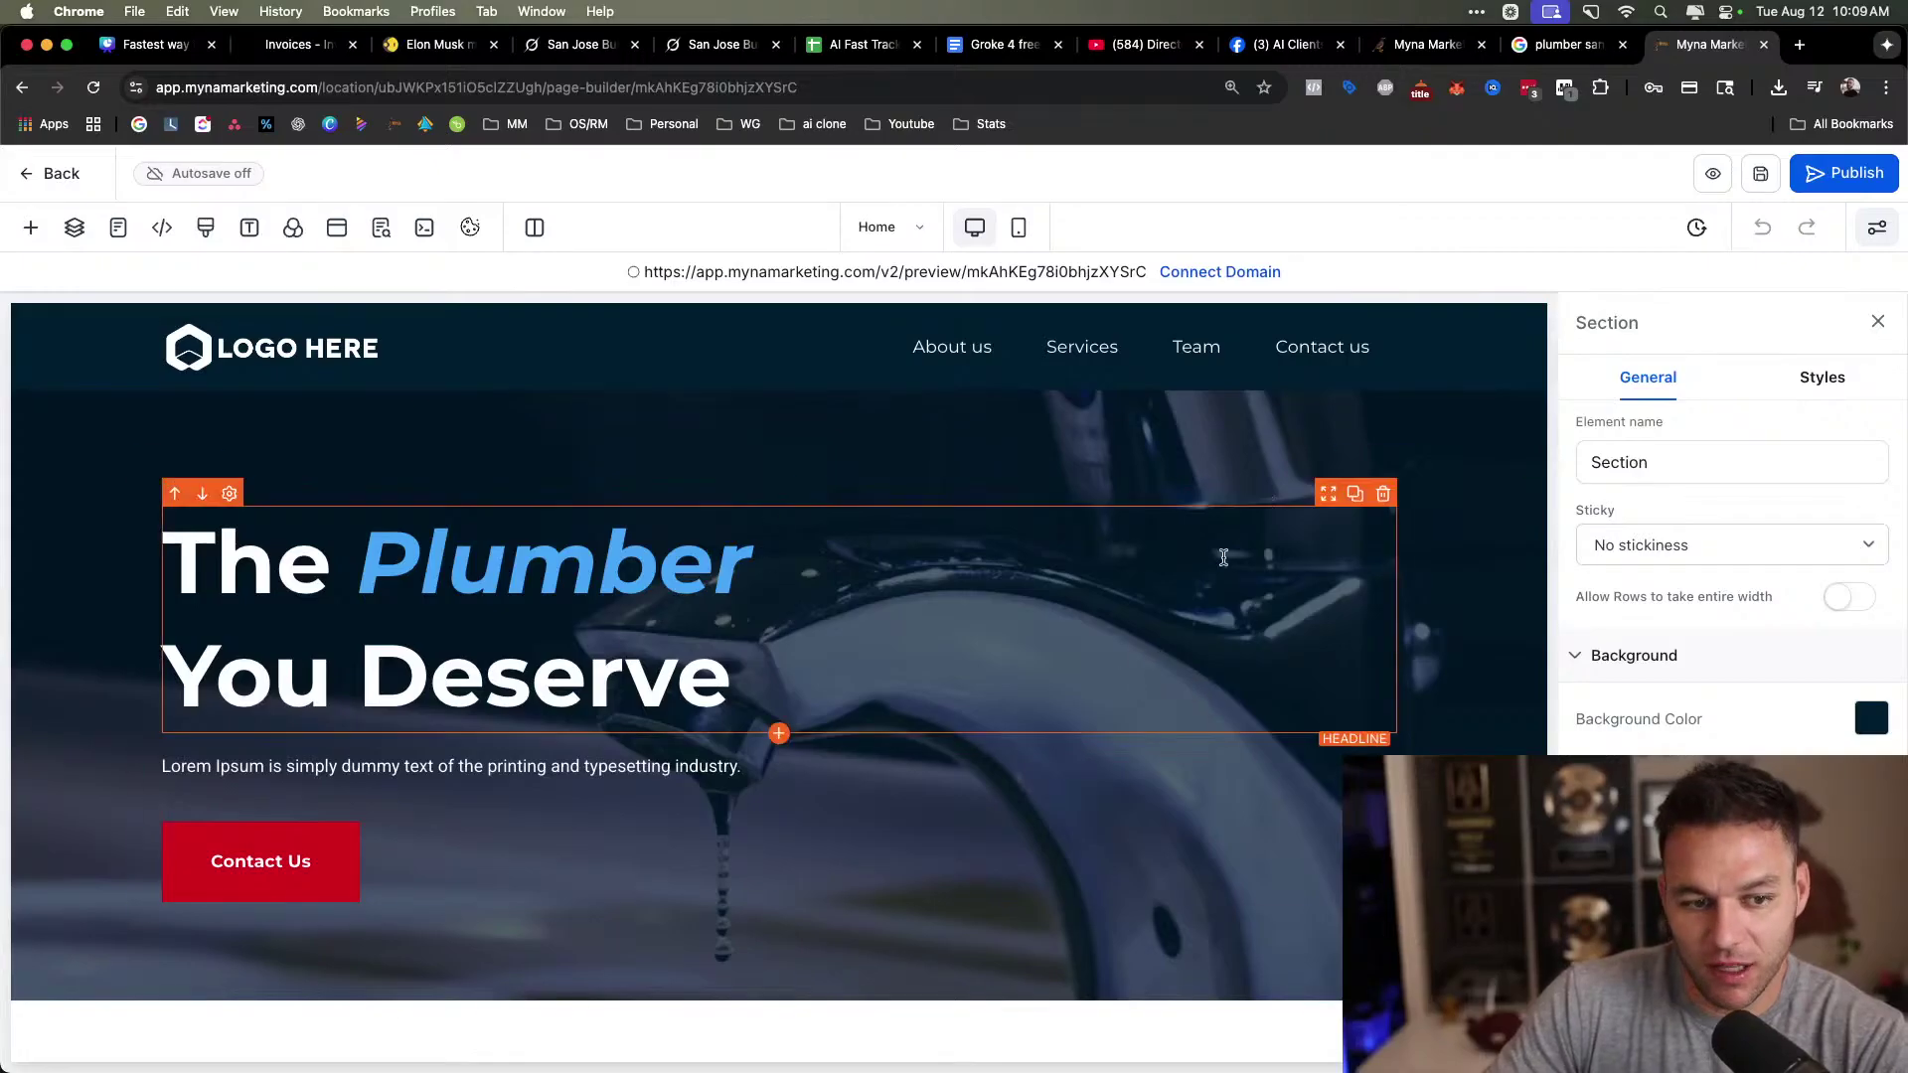
scroll(1153, 537, "down", 5)
scroll(1154, 537, "down", 5)
scroll(1158, 543, "up", 2)
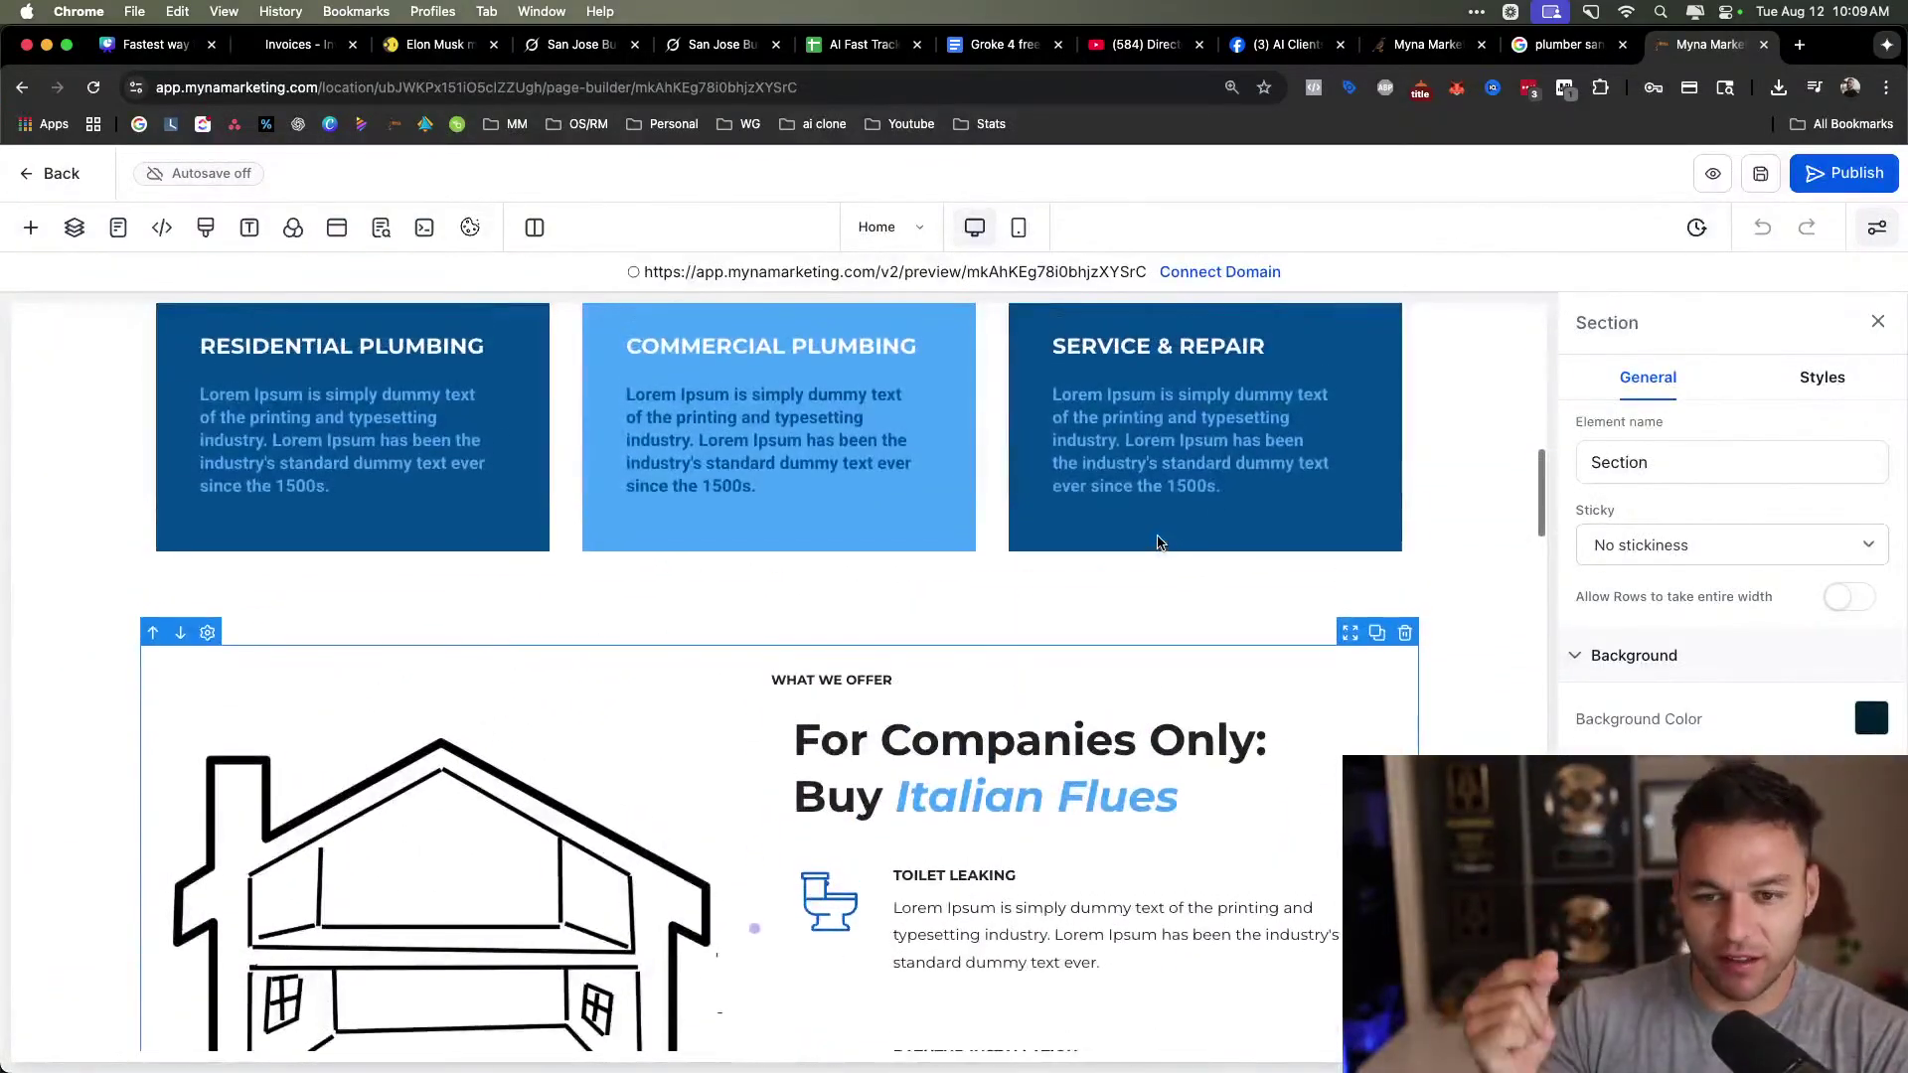
scroll(1158, 542, "up", 10)
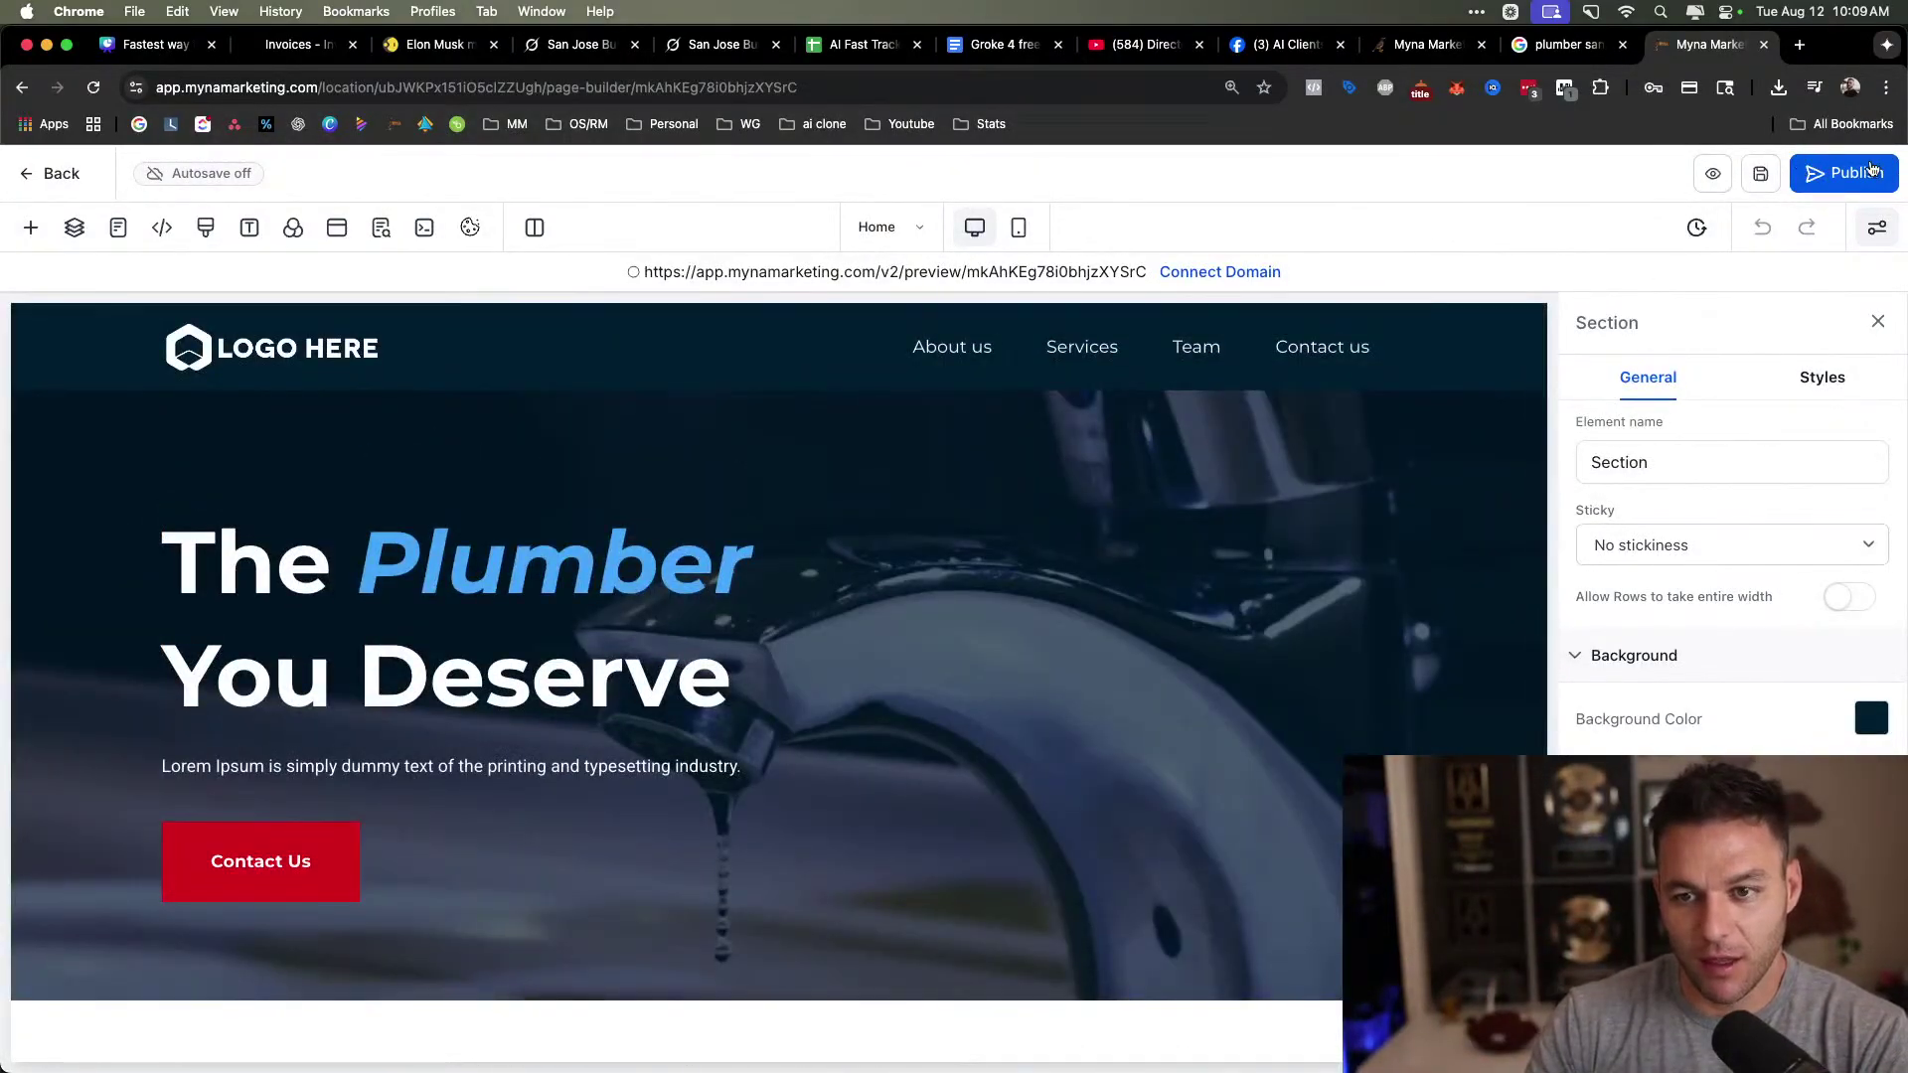
left_click(1870, 171)
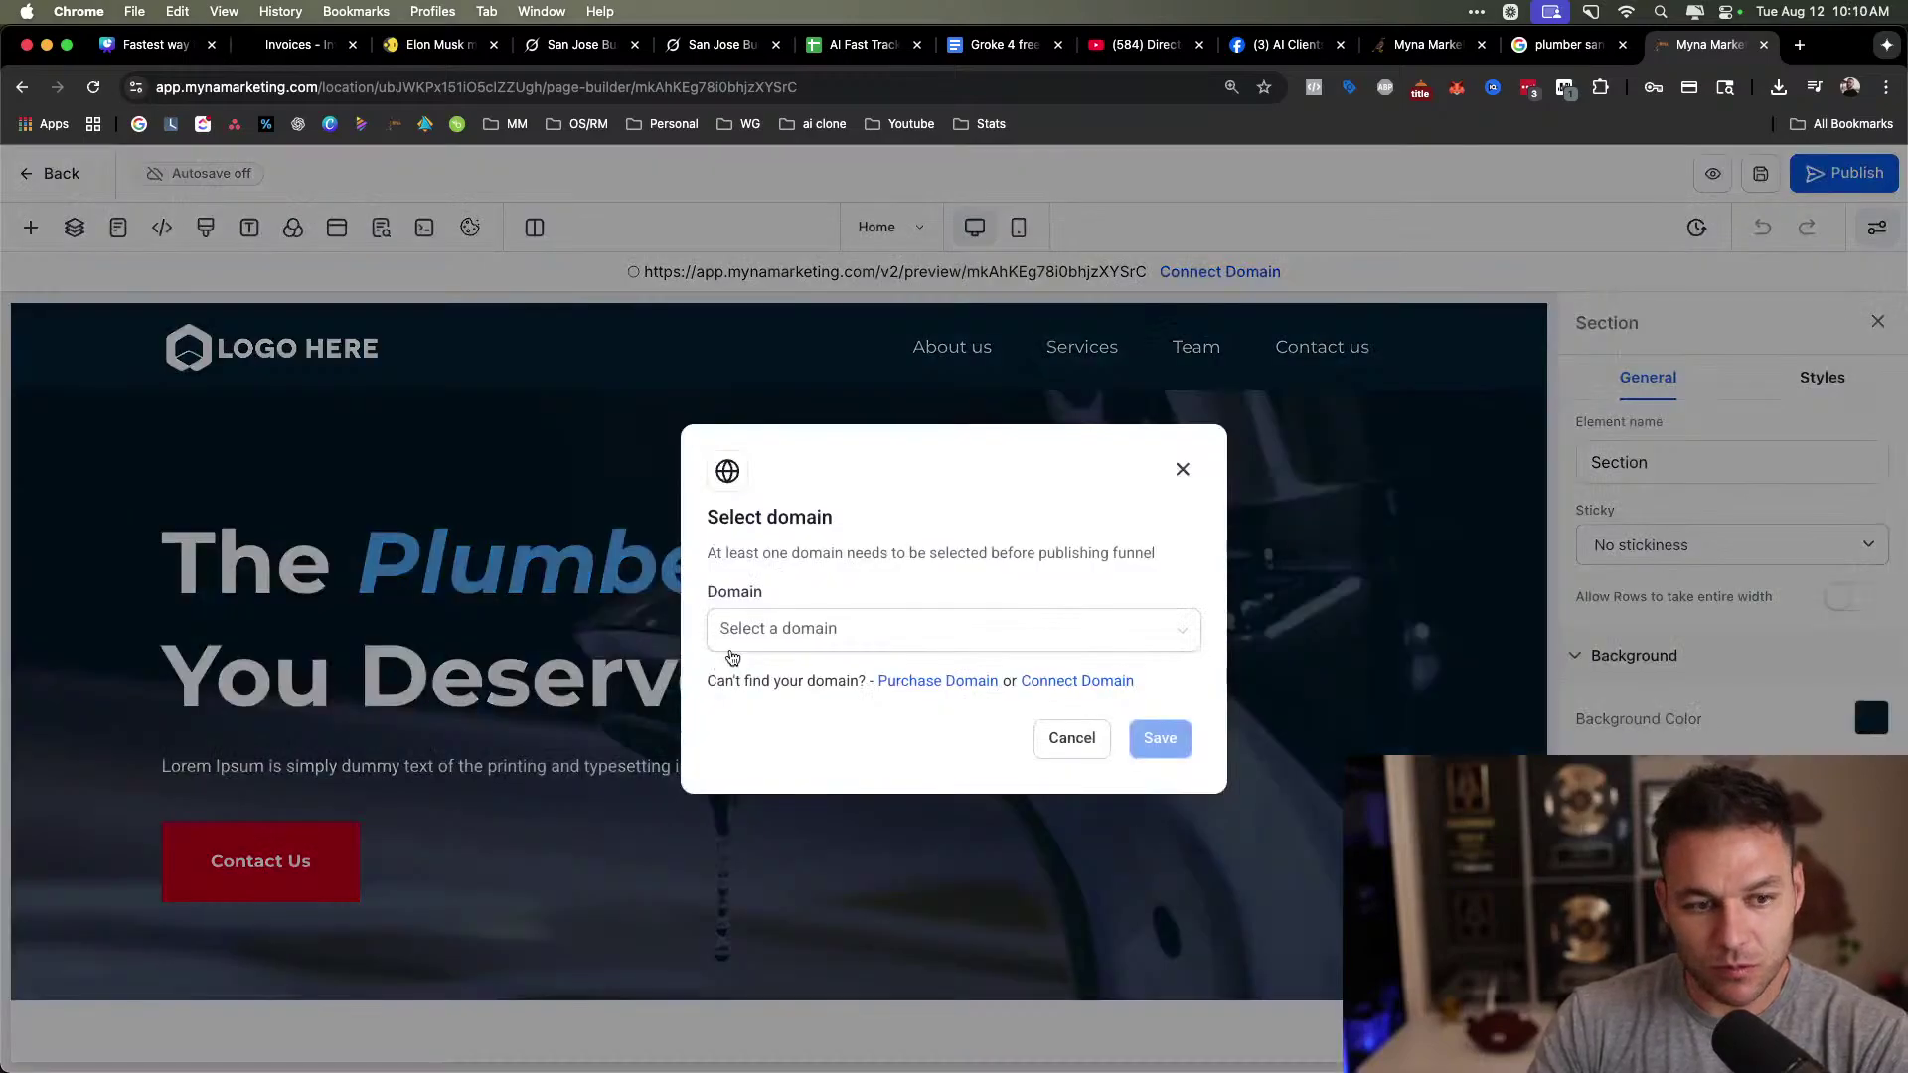
left_click(1183, 471)
Try to paste the name Triton Plumbing, copied from the Grok list, in front of the hero headline, and undo the paste.
triple_click(505, 583)
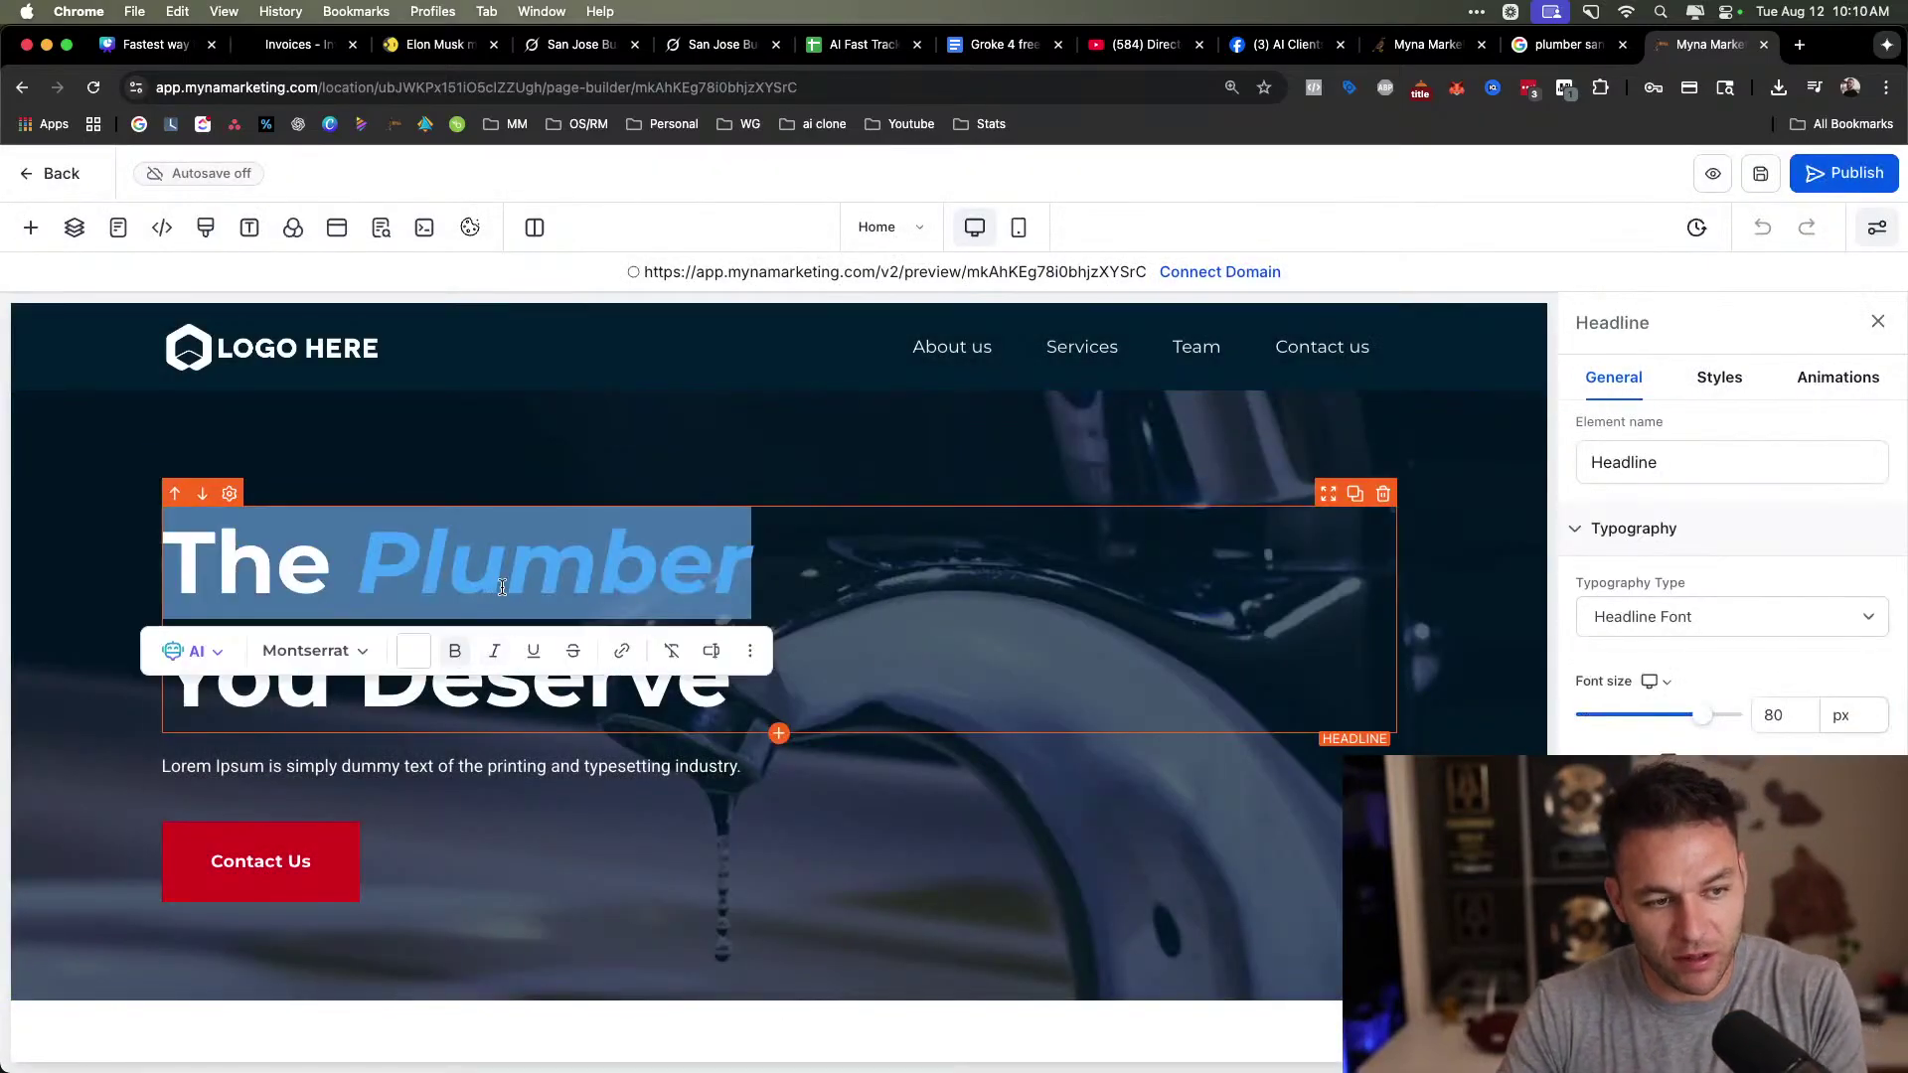
left_click(505, 584)
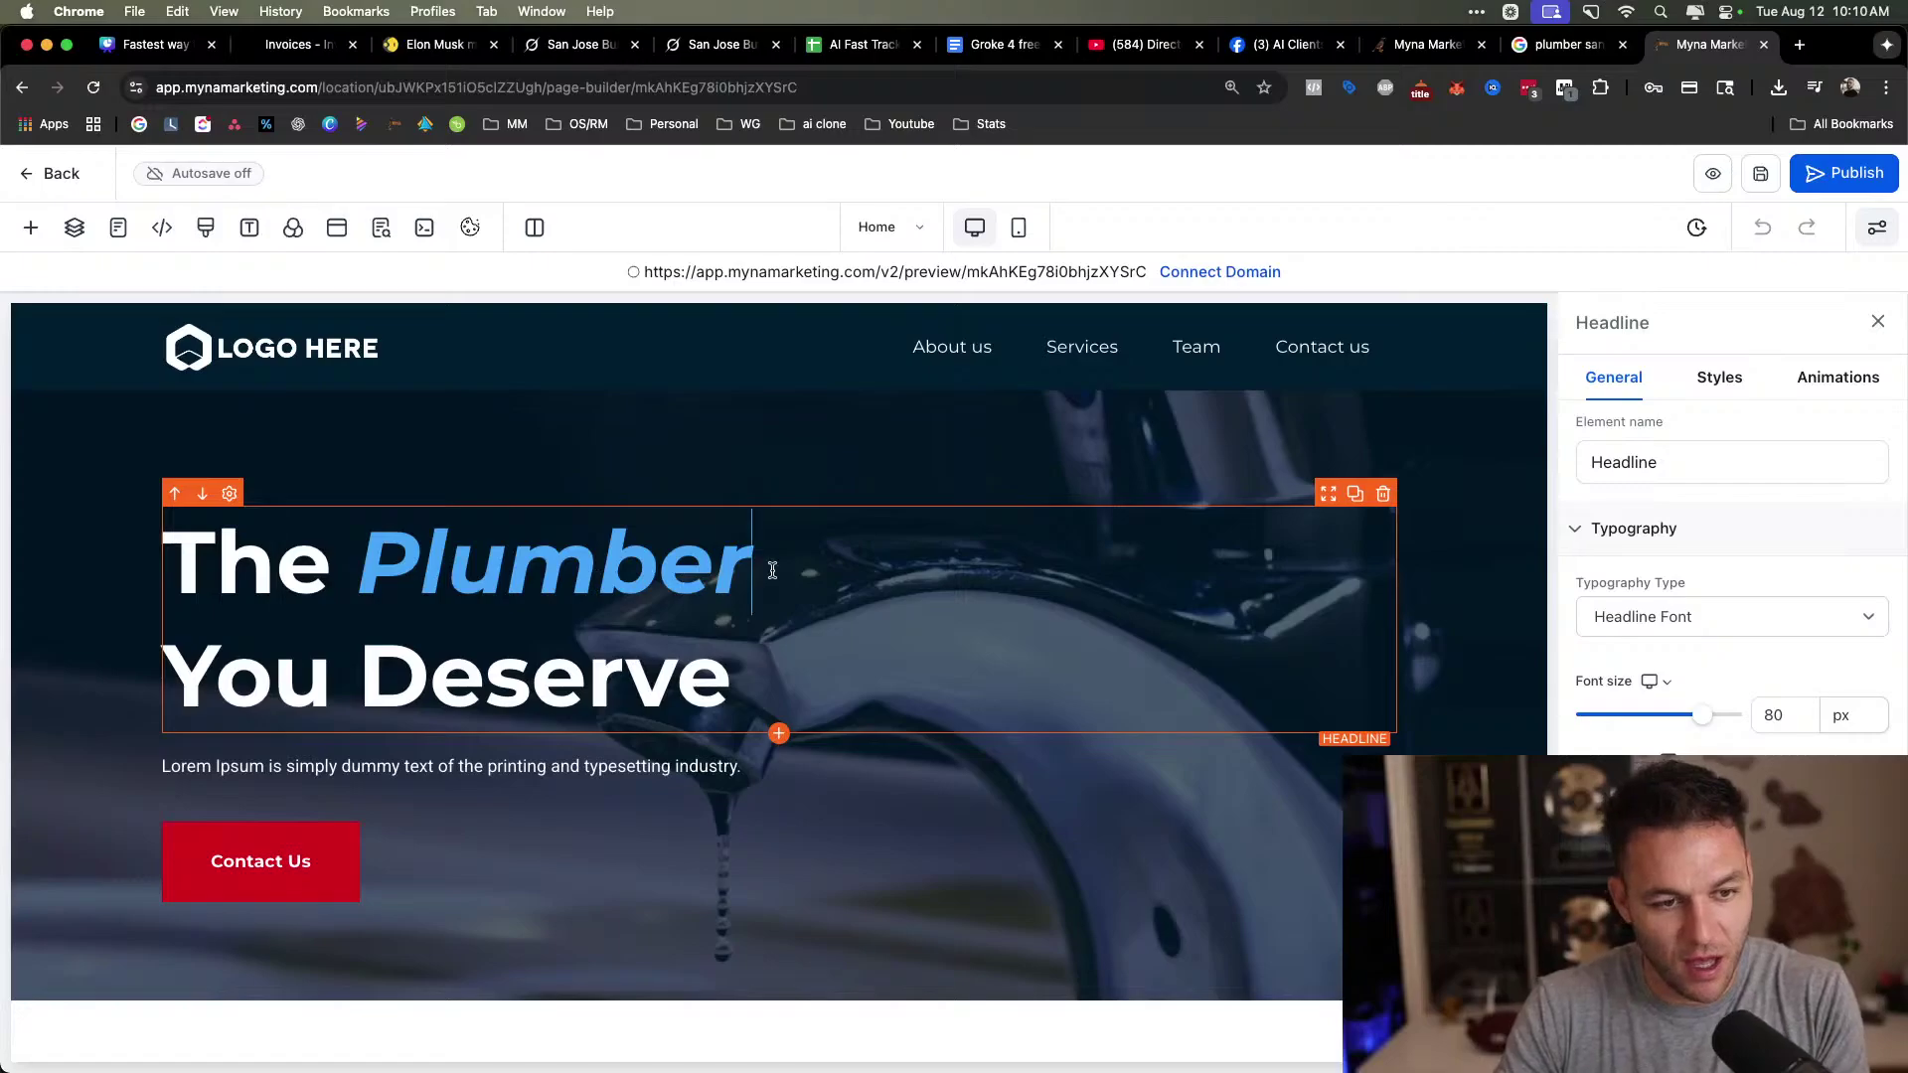
left_click_drag(757, 575, 355, 577)
left_click(584, 44)
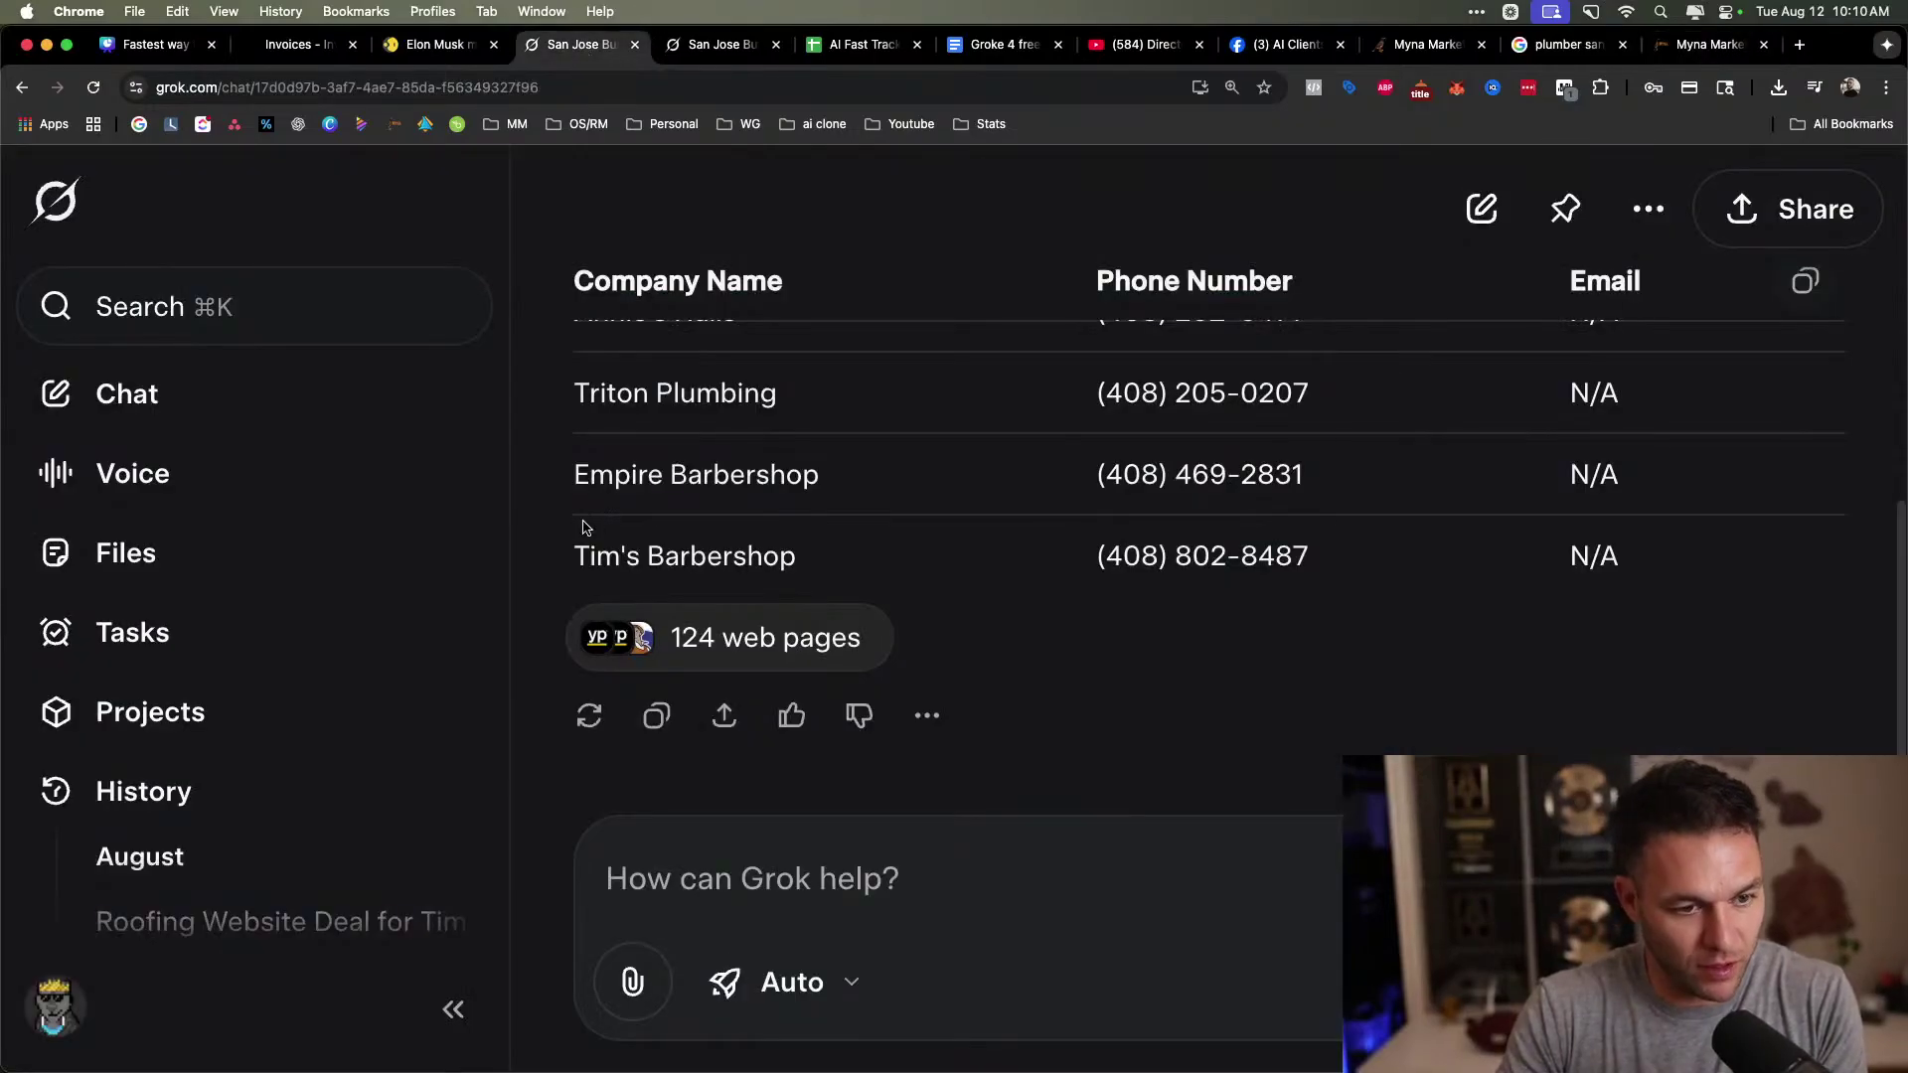
left_click_drag(817, 413, 583, 392)
key("super+c")
left_click(1705, 44)
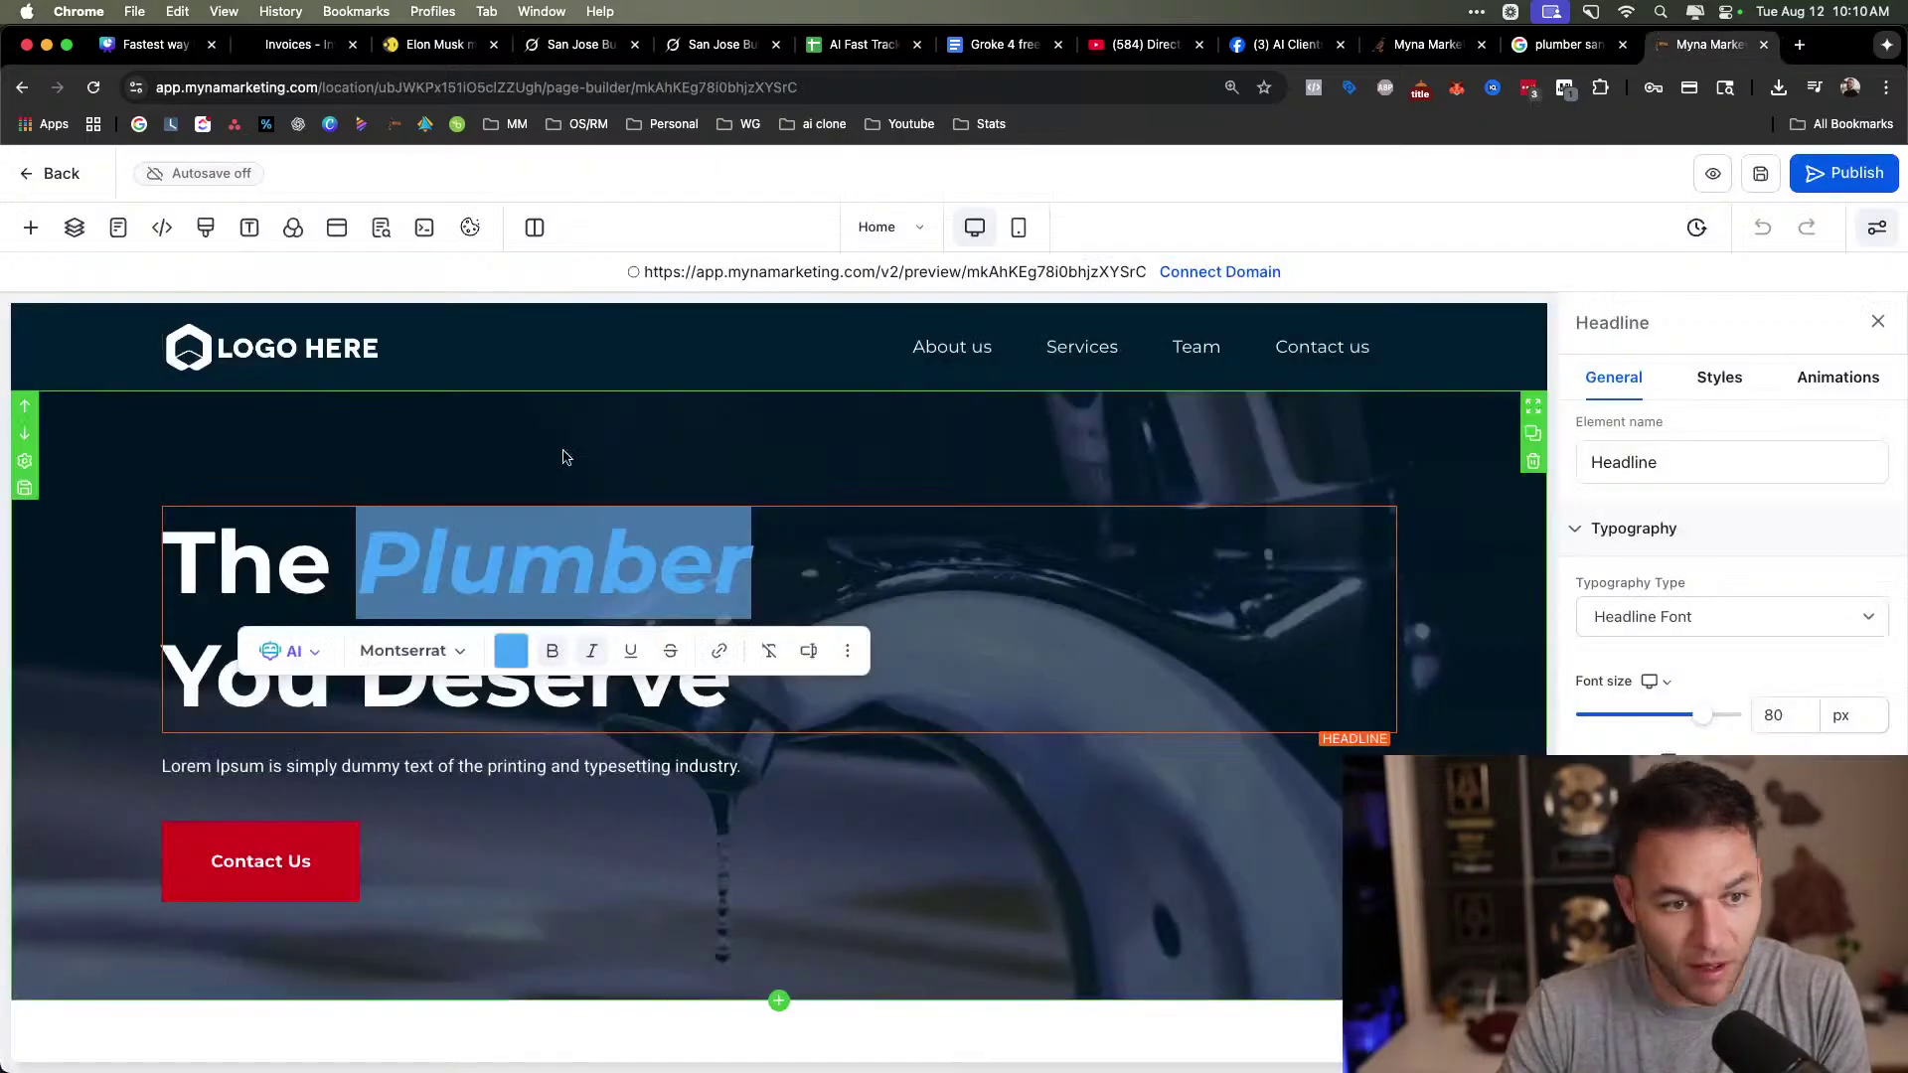
left_click(768, 566)
left_click_drag(768, 566, 186, 565)
left_click(179, 564)
key("super+v")
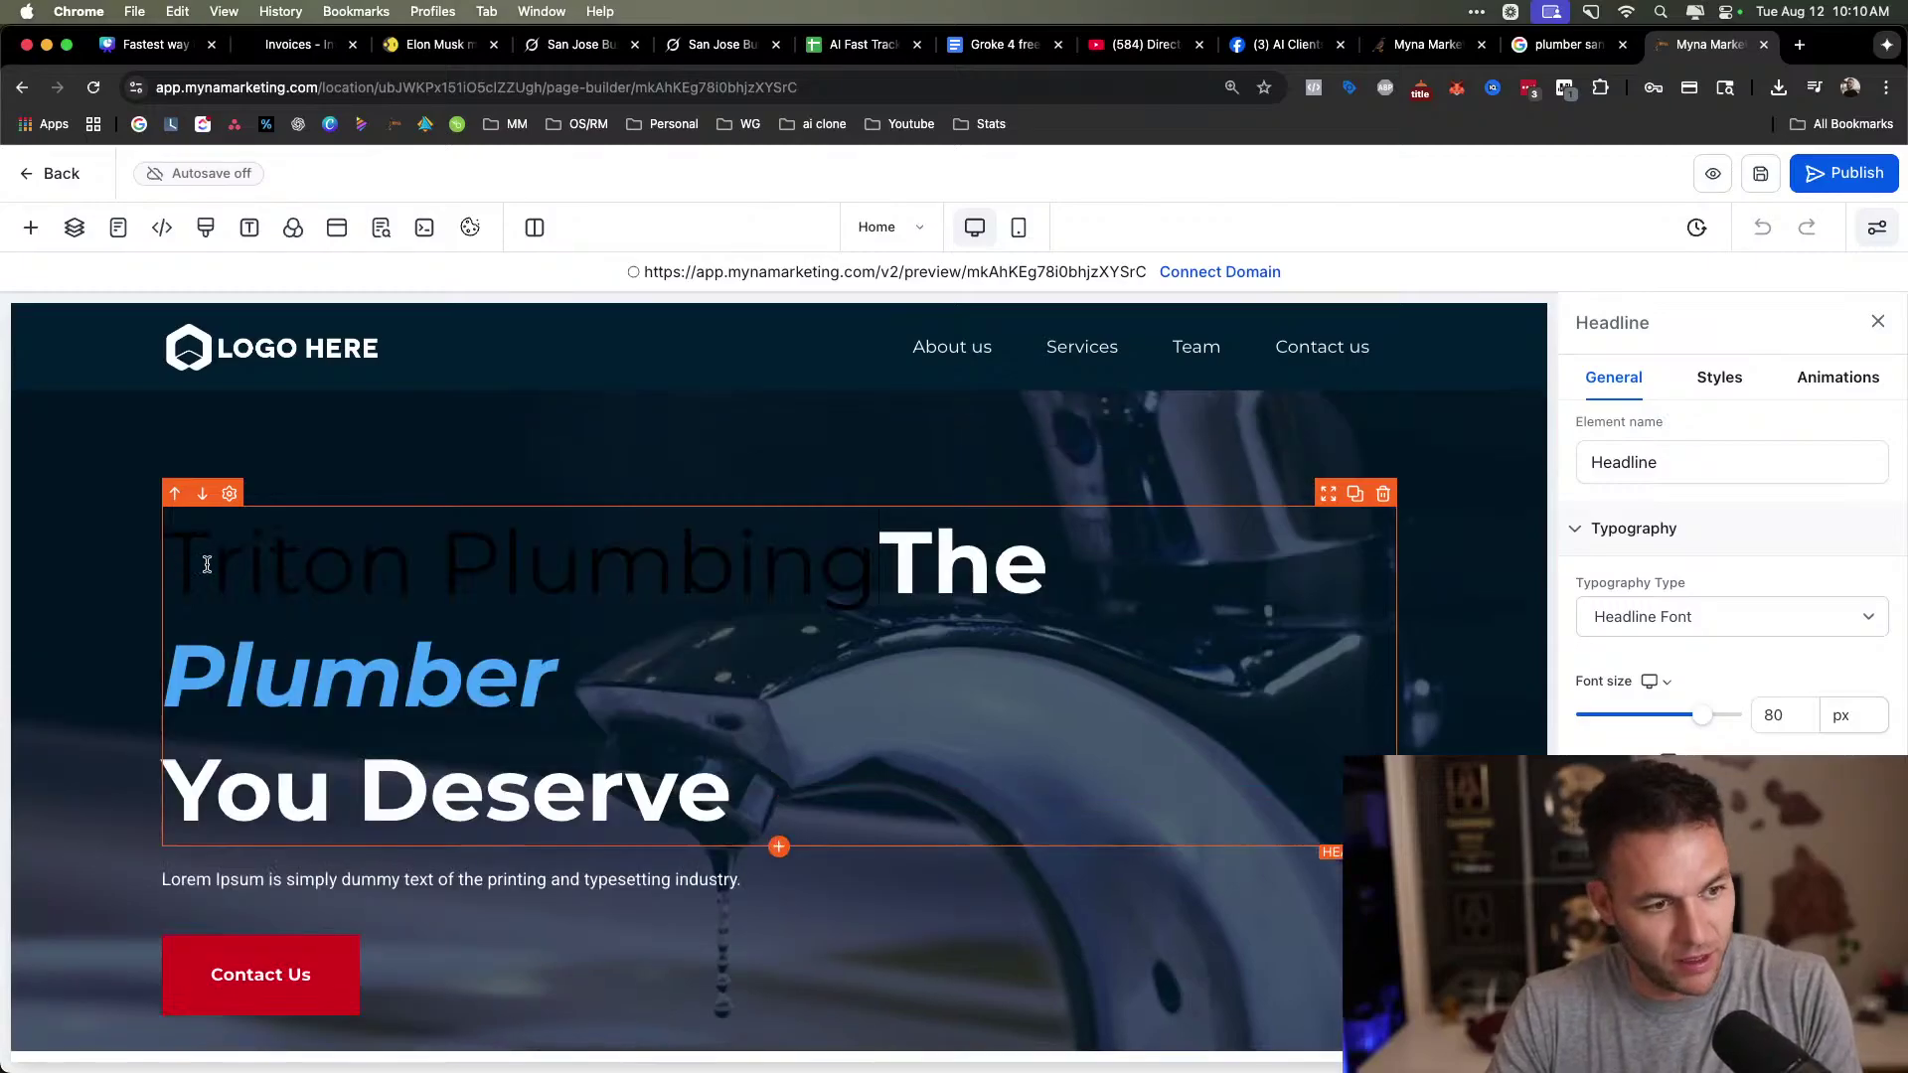
key("super+z")
Edit the hero headline to read "Triton Plumbing - The Plumber You Deserve", removing the line break after "Plumber".
type("Triton ")
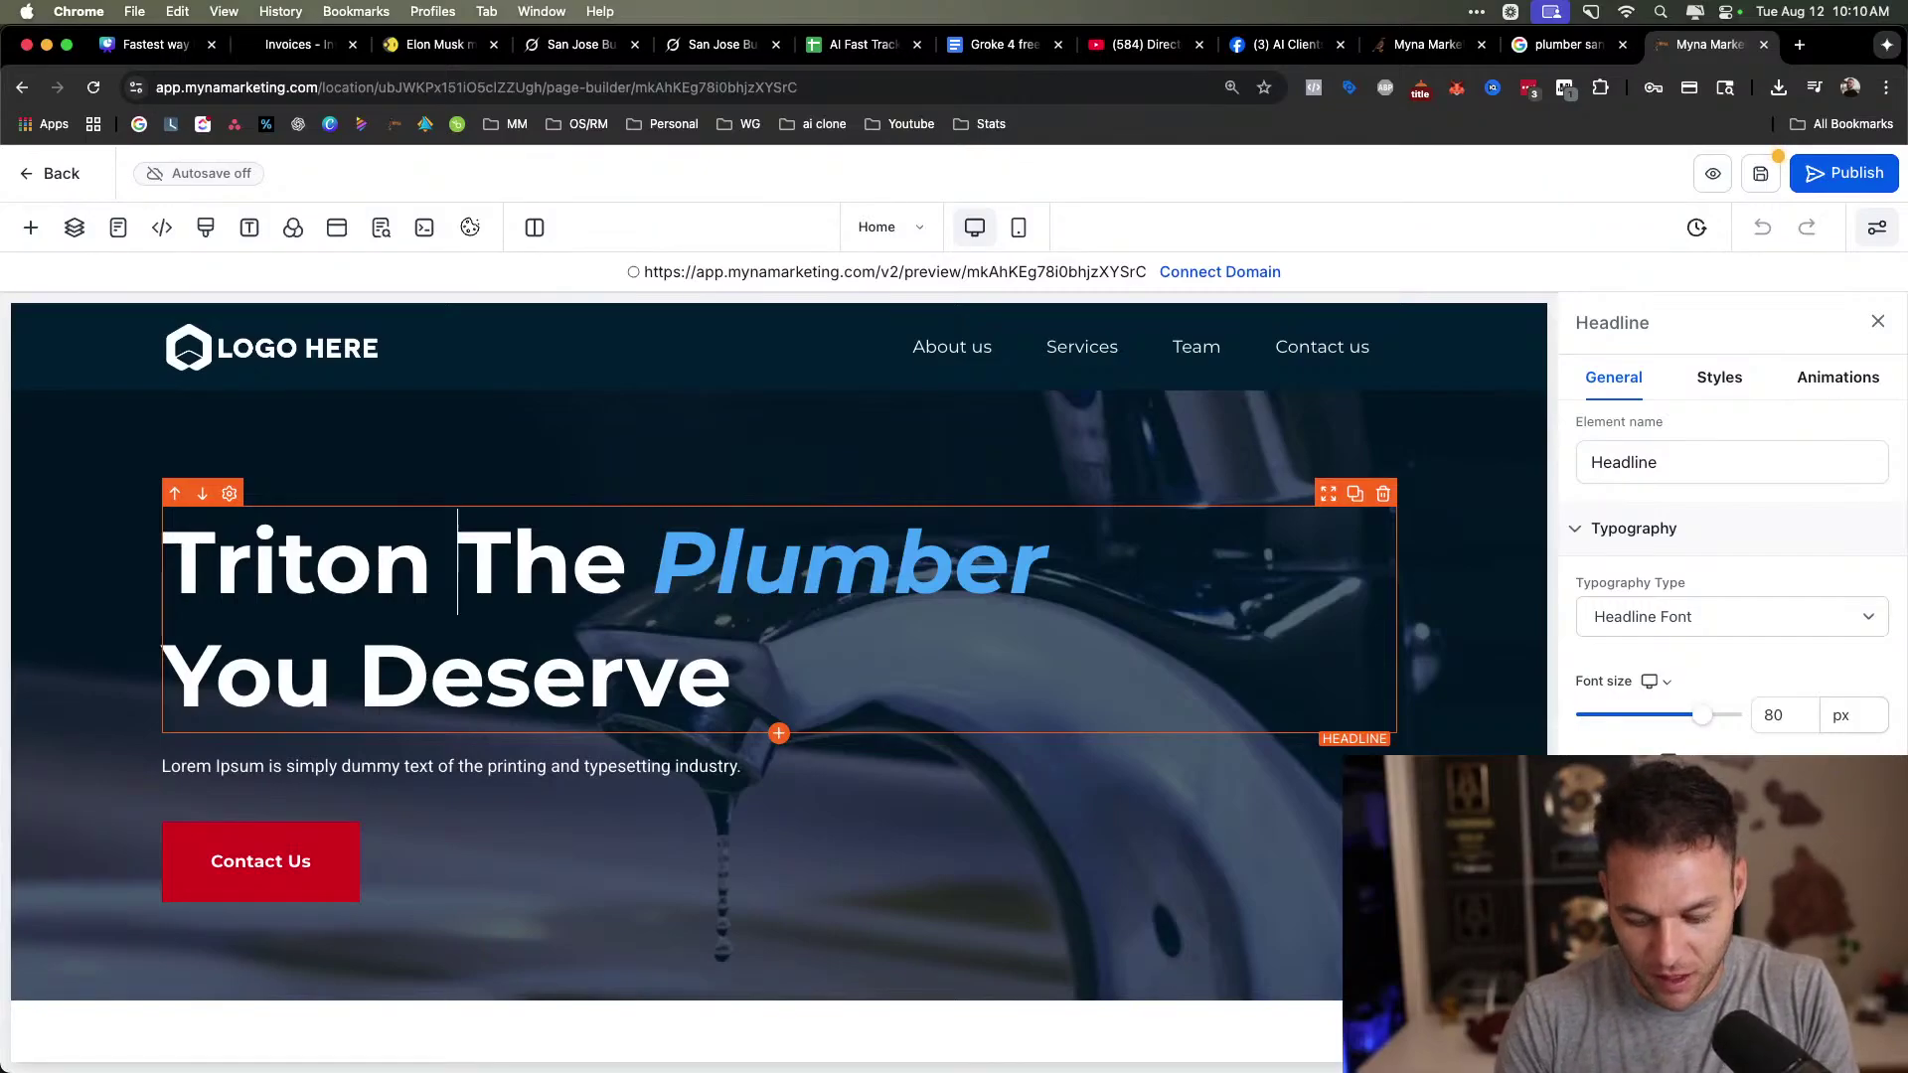
type("PlThe Plum")
key("BackSpace")
key("BackSpace")
type("lumbing -")
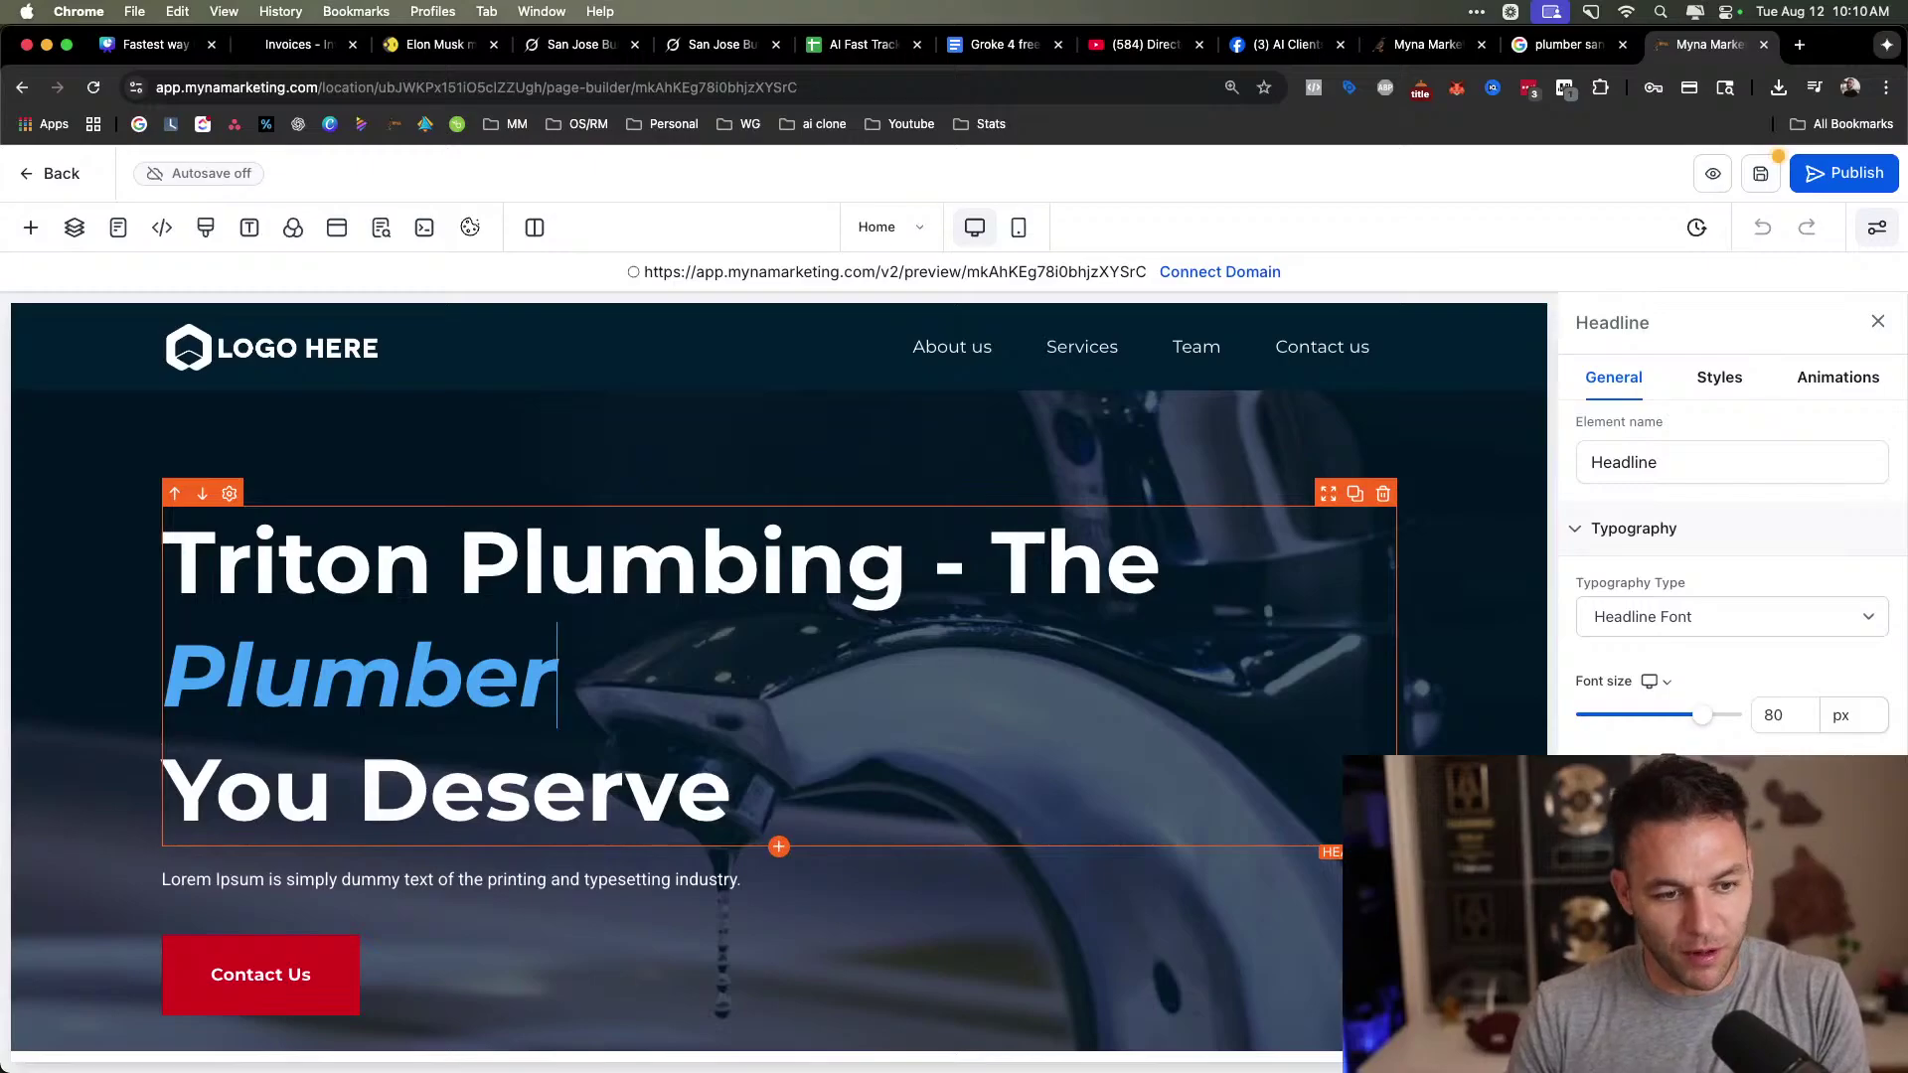
key("Delete")
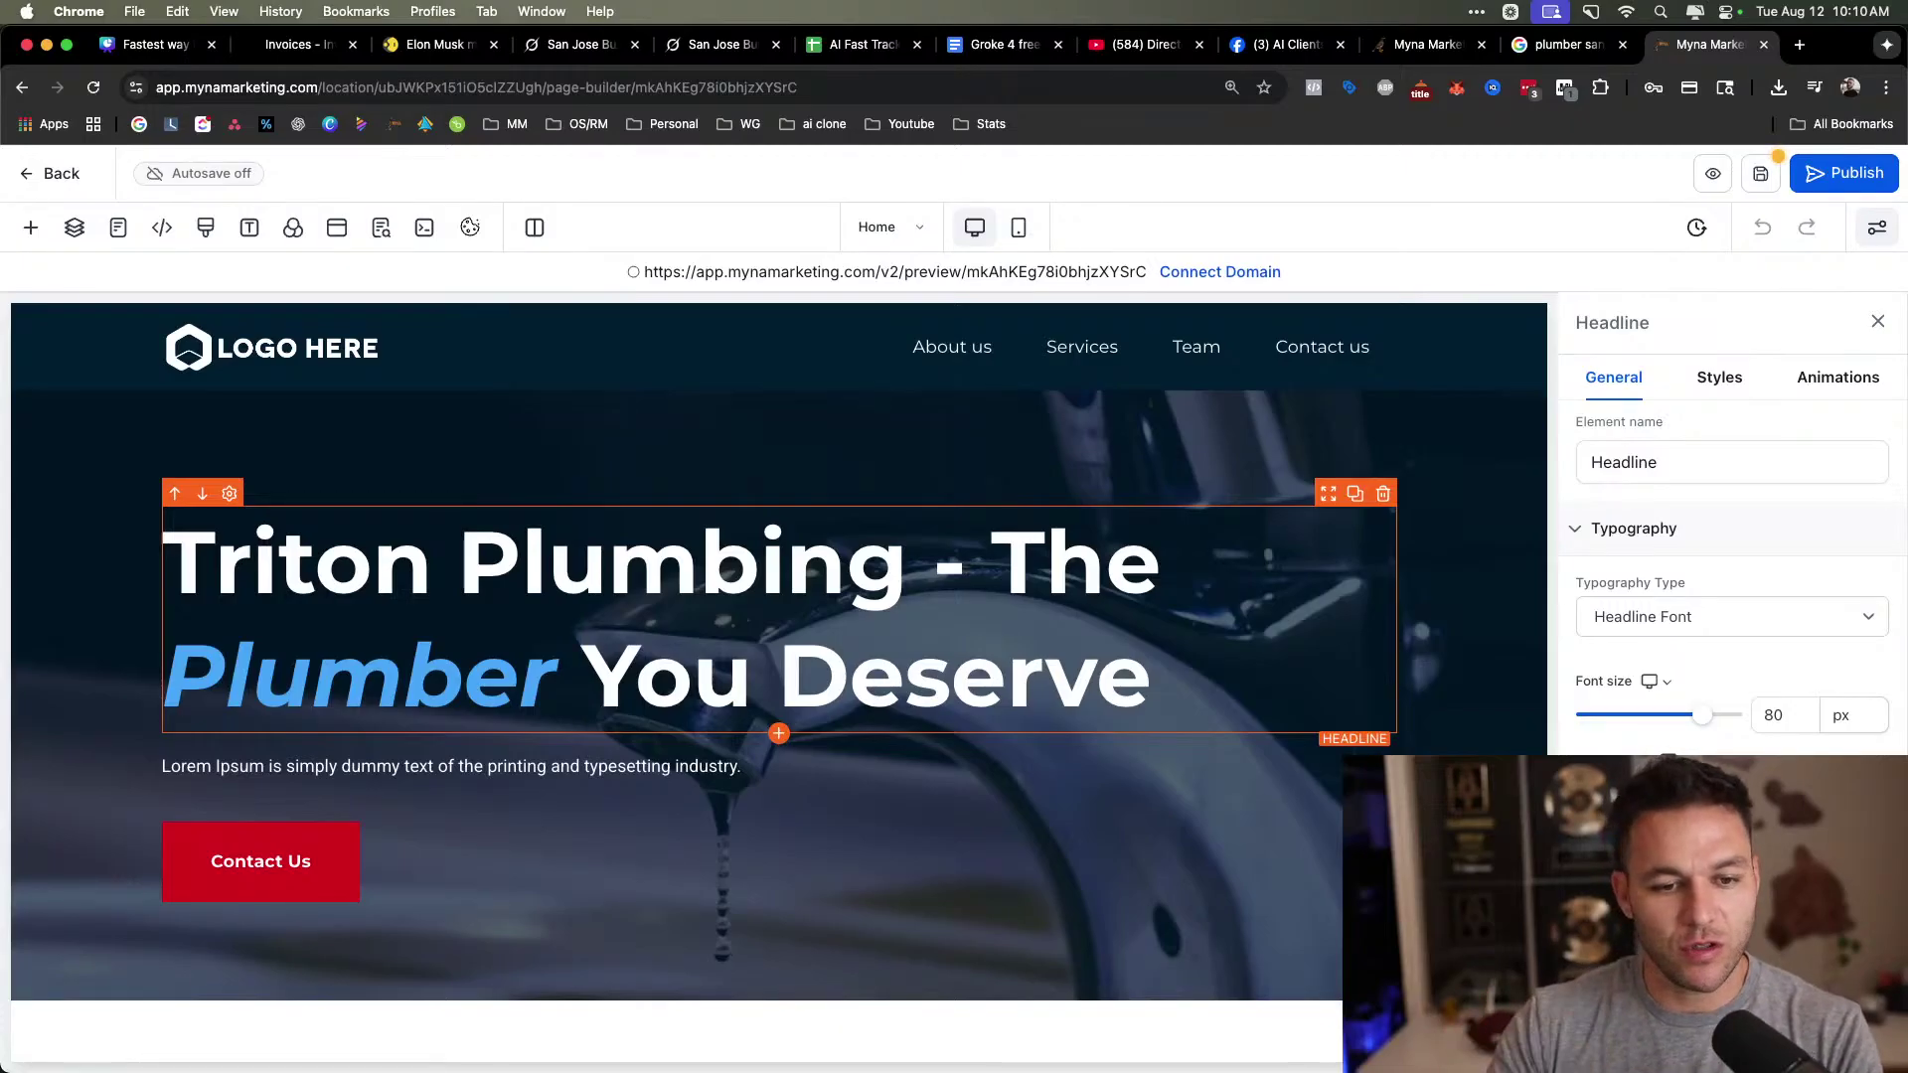
Review the service sections below the headline, open the page's preview link, and return to the page builder.
scroll(588, 533, "down", 10)
scroll(587, 534, "down", 10)
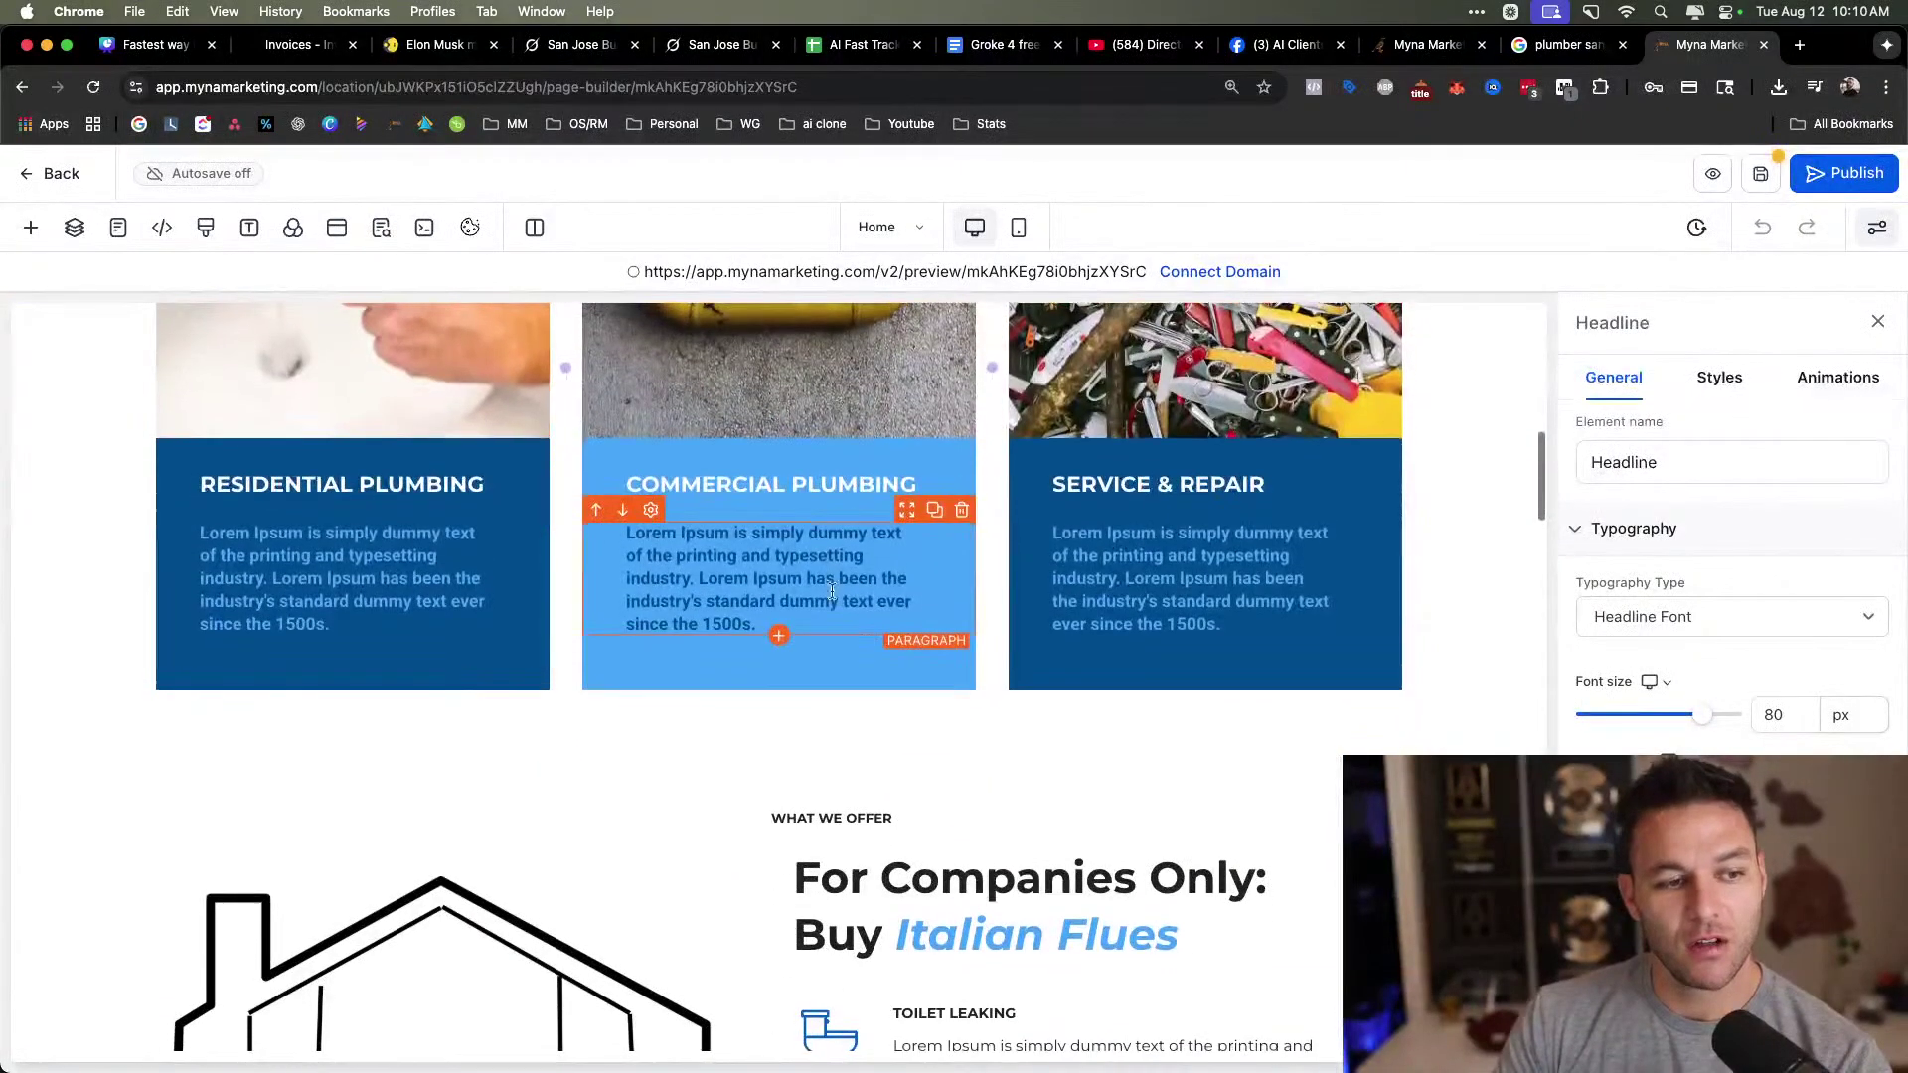
scroll(949, 495, "down", 15)
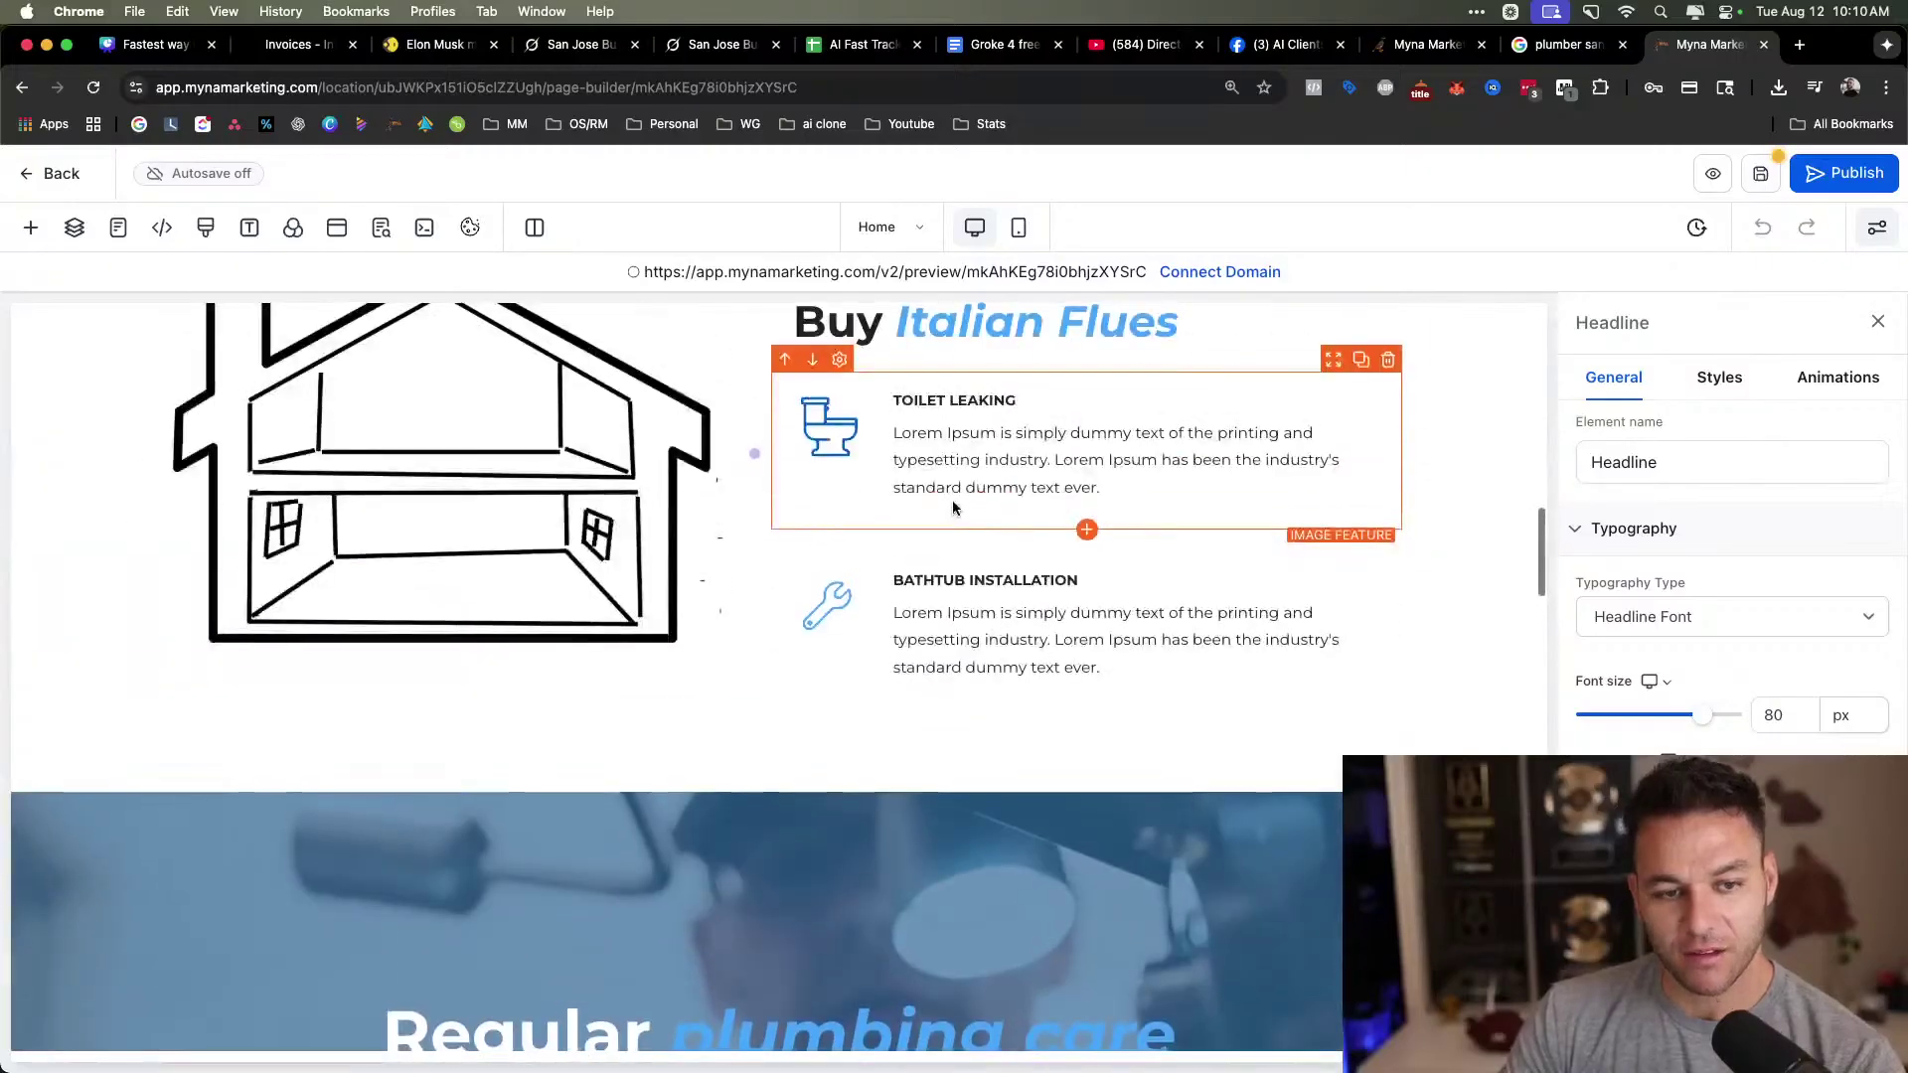
scroll(951, 491, "up", 20)
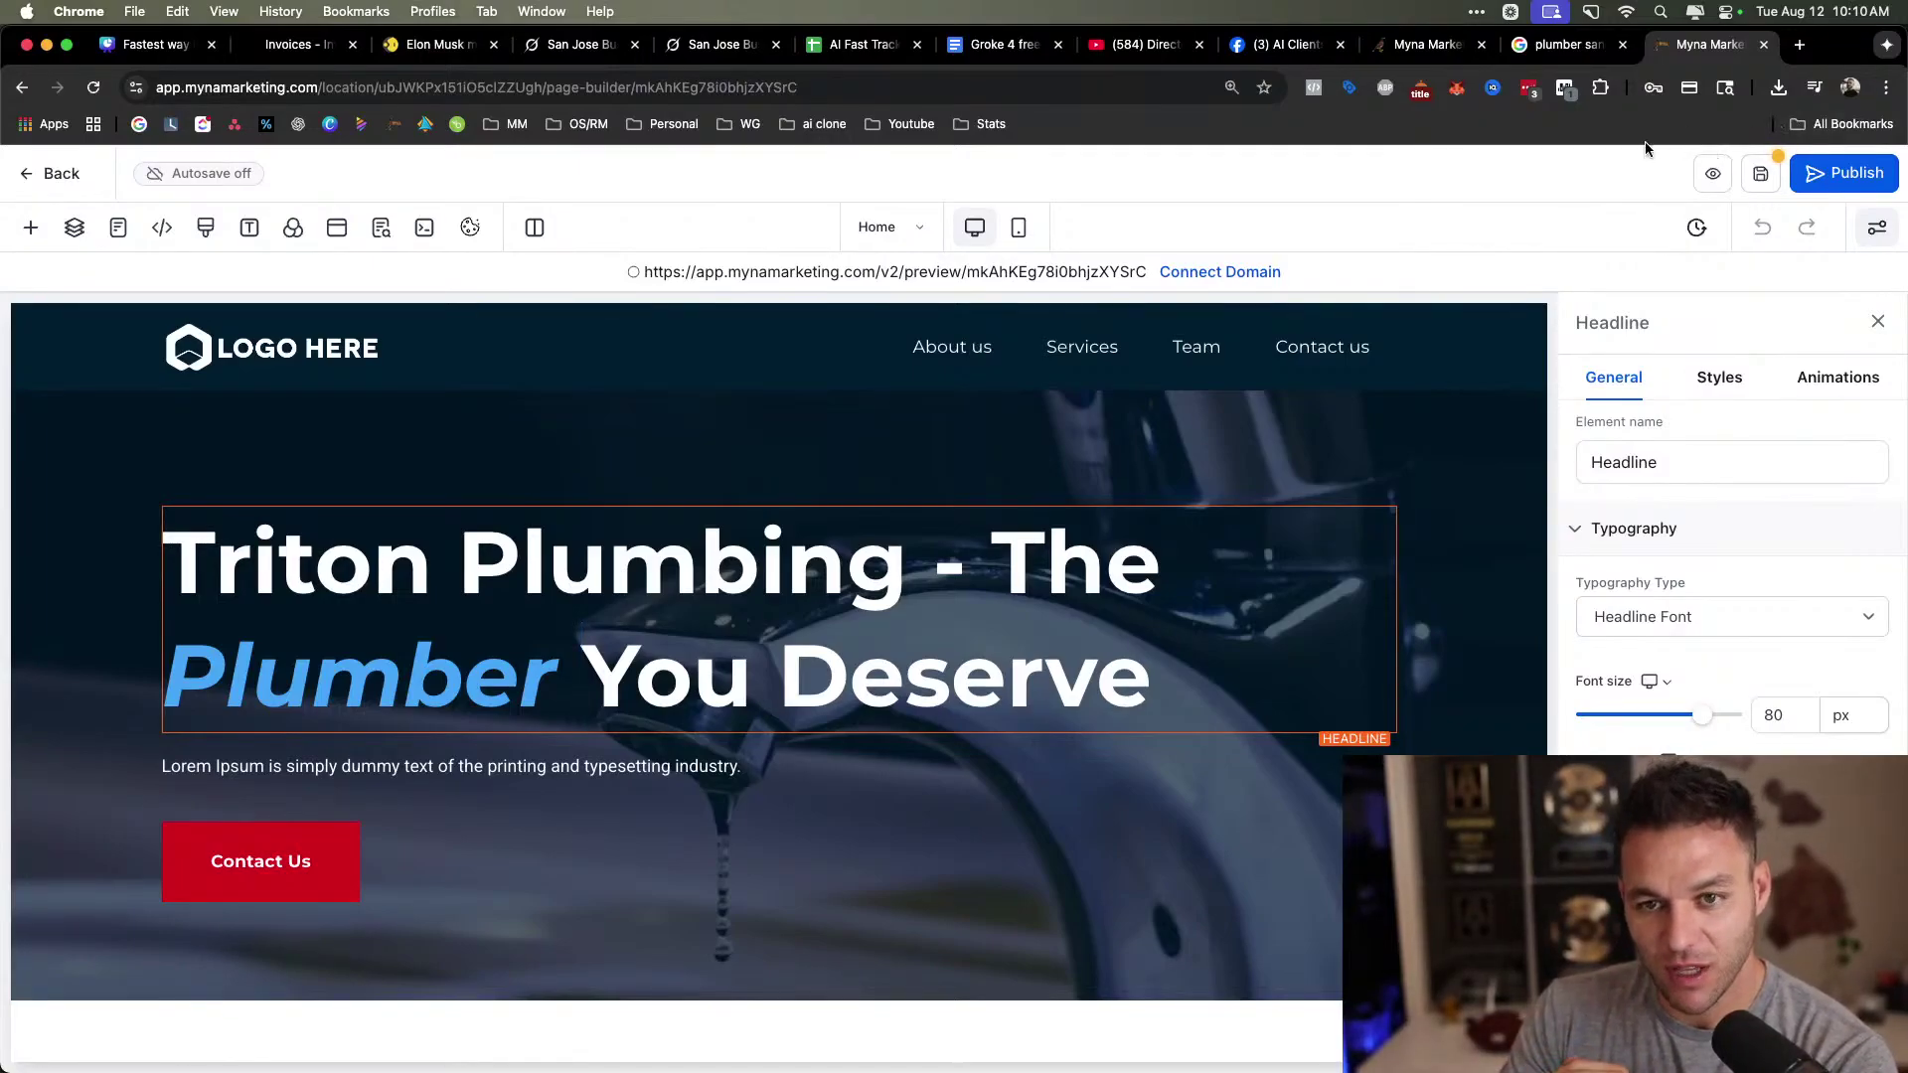
left_click(1197, 274)
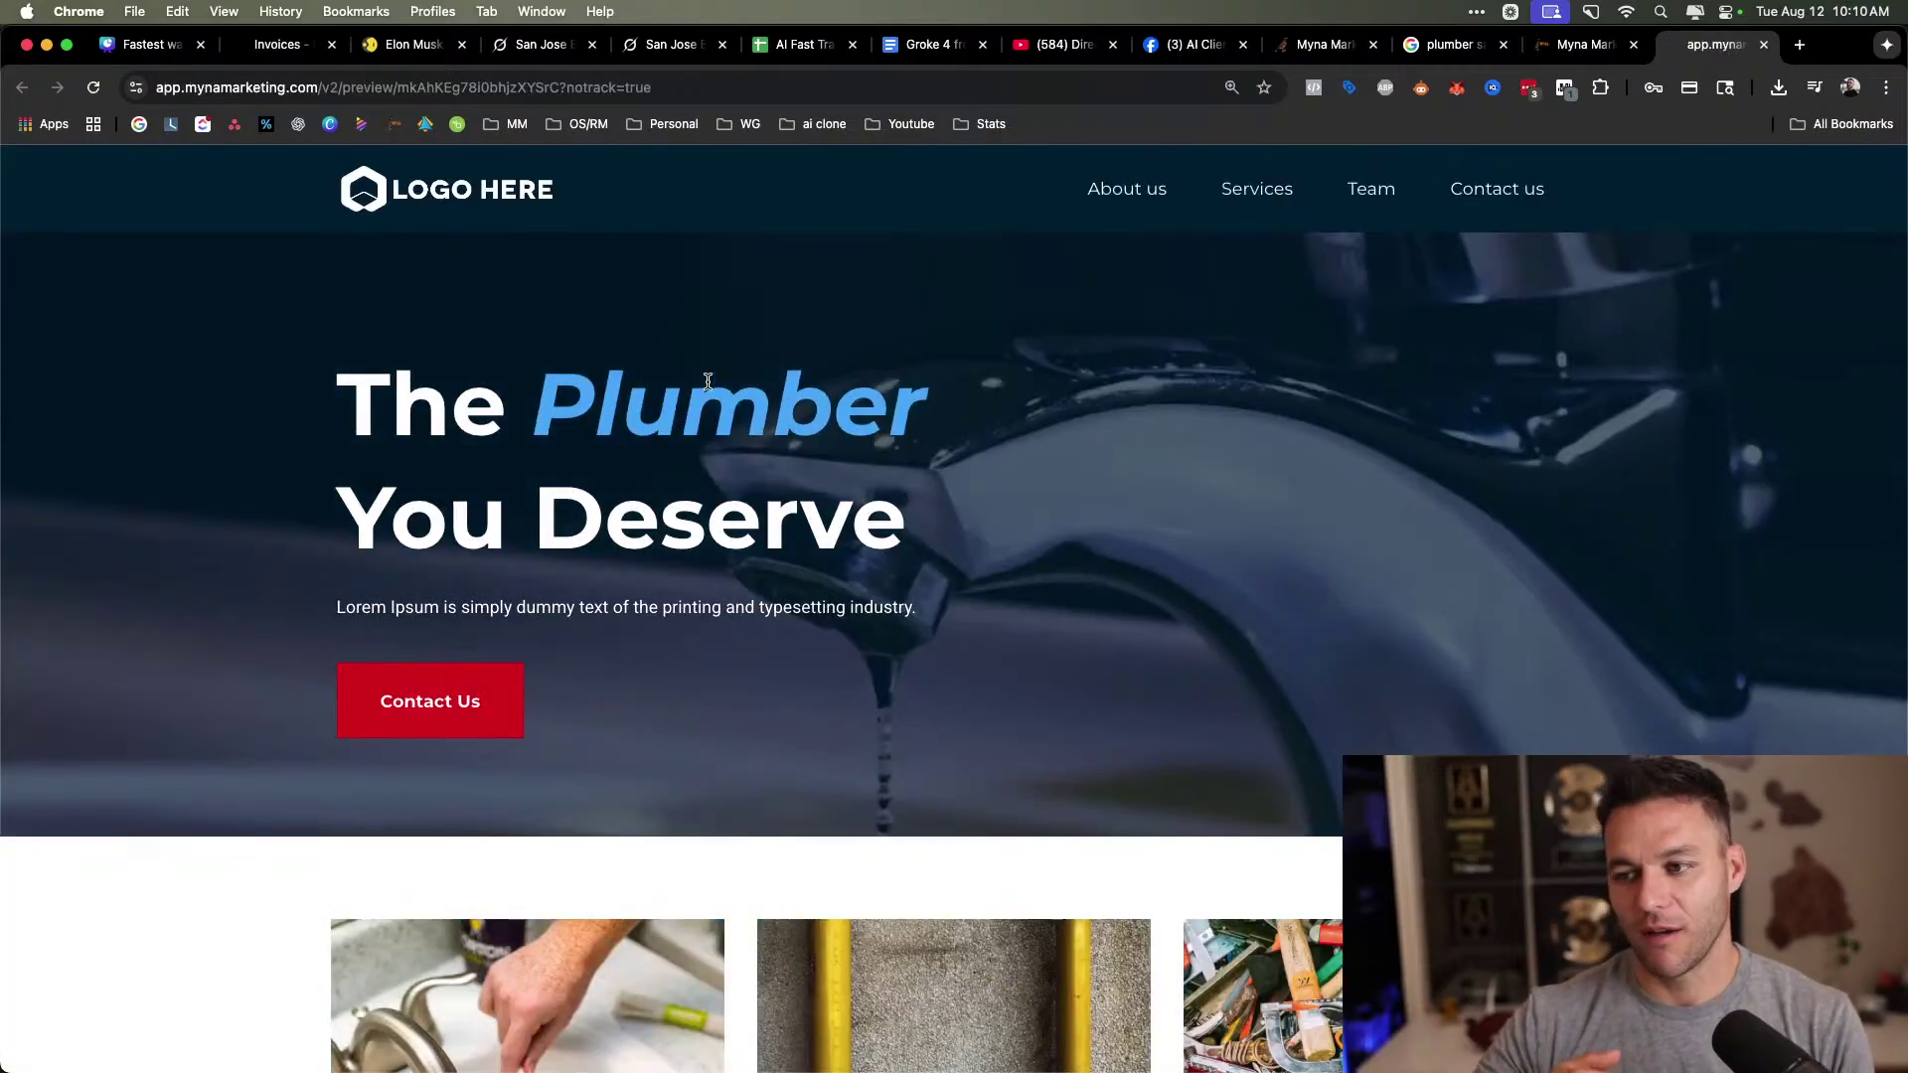
left_click(1584, 44)
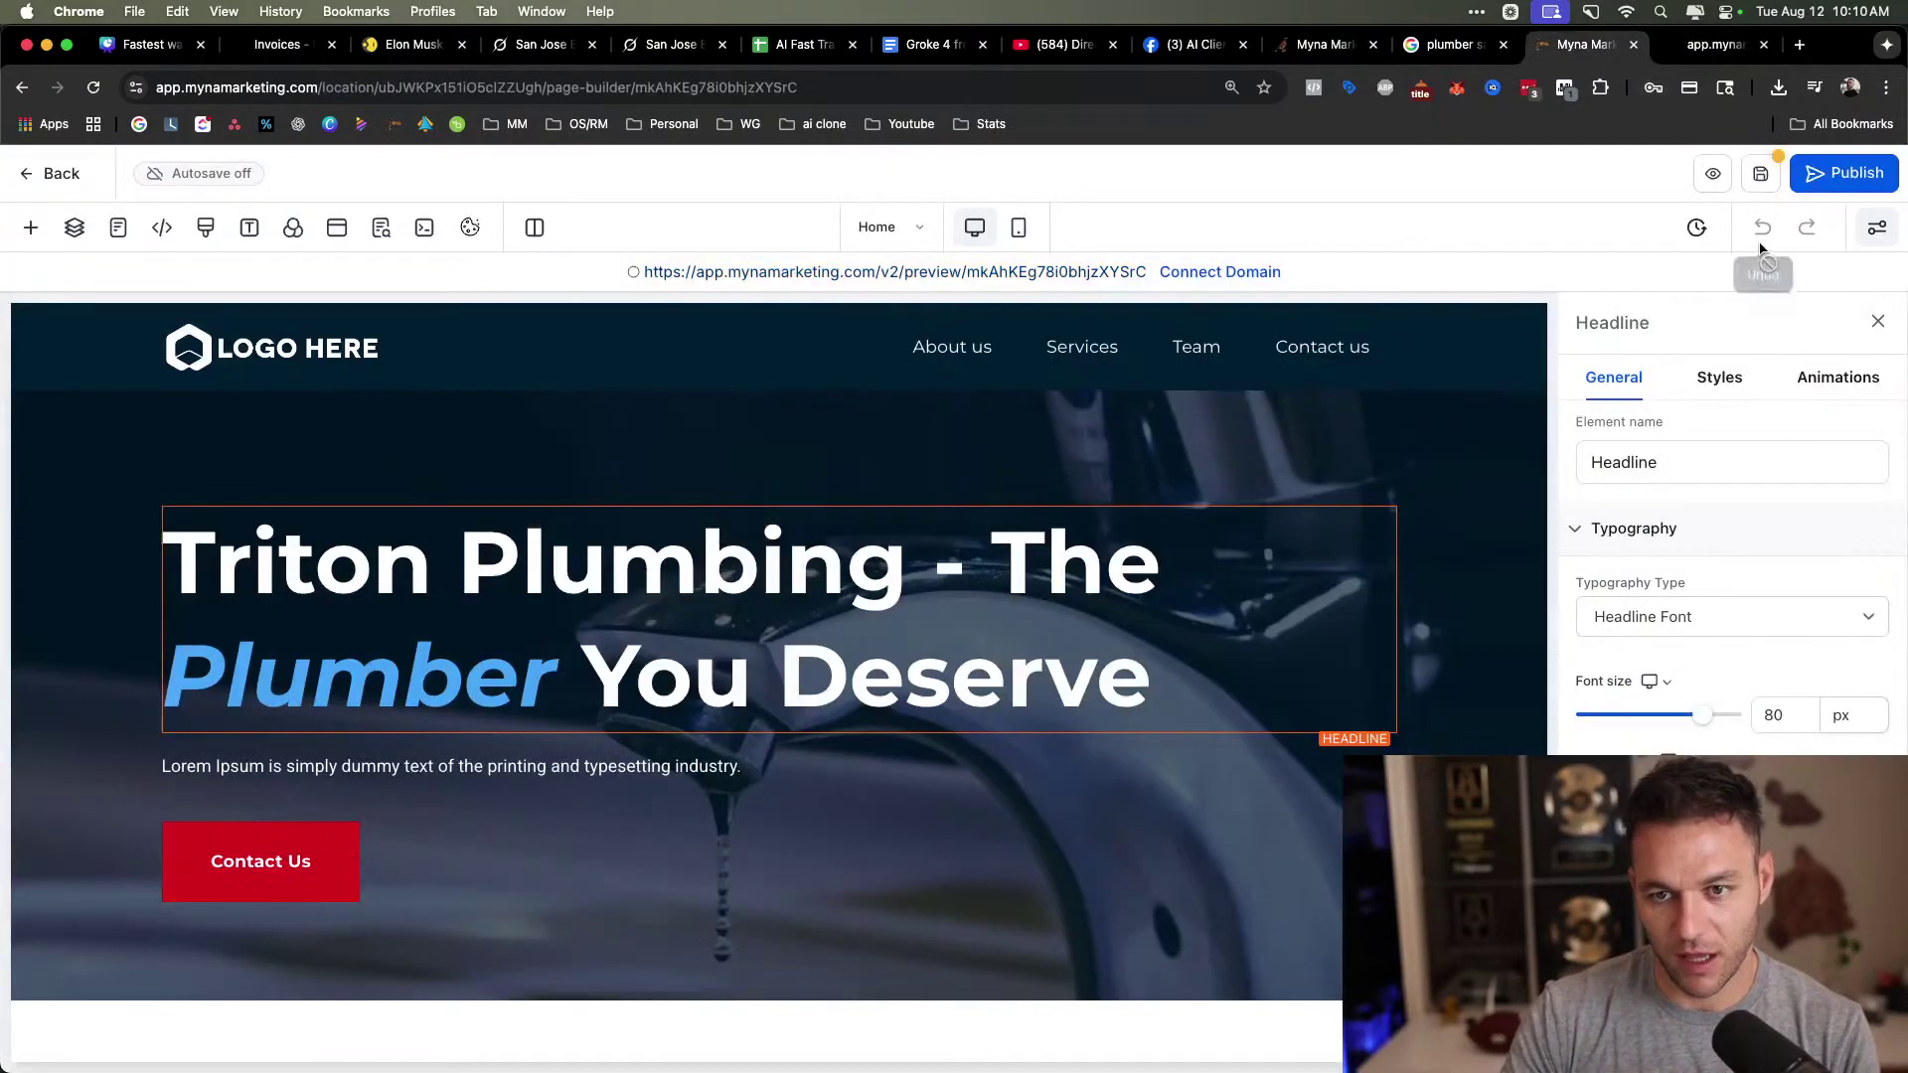
Check the publishing domain selection and cancel it, preview the page, and return to the page builder.
left_click(1854, 175)
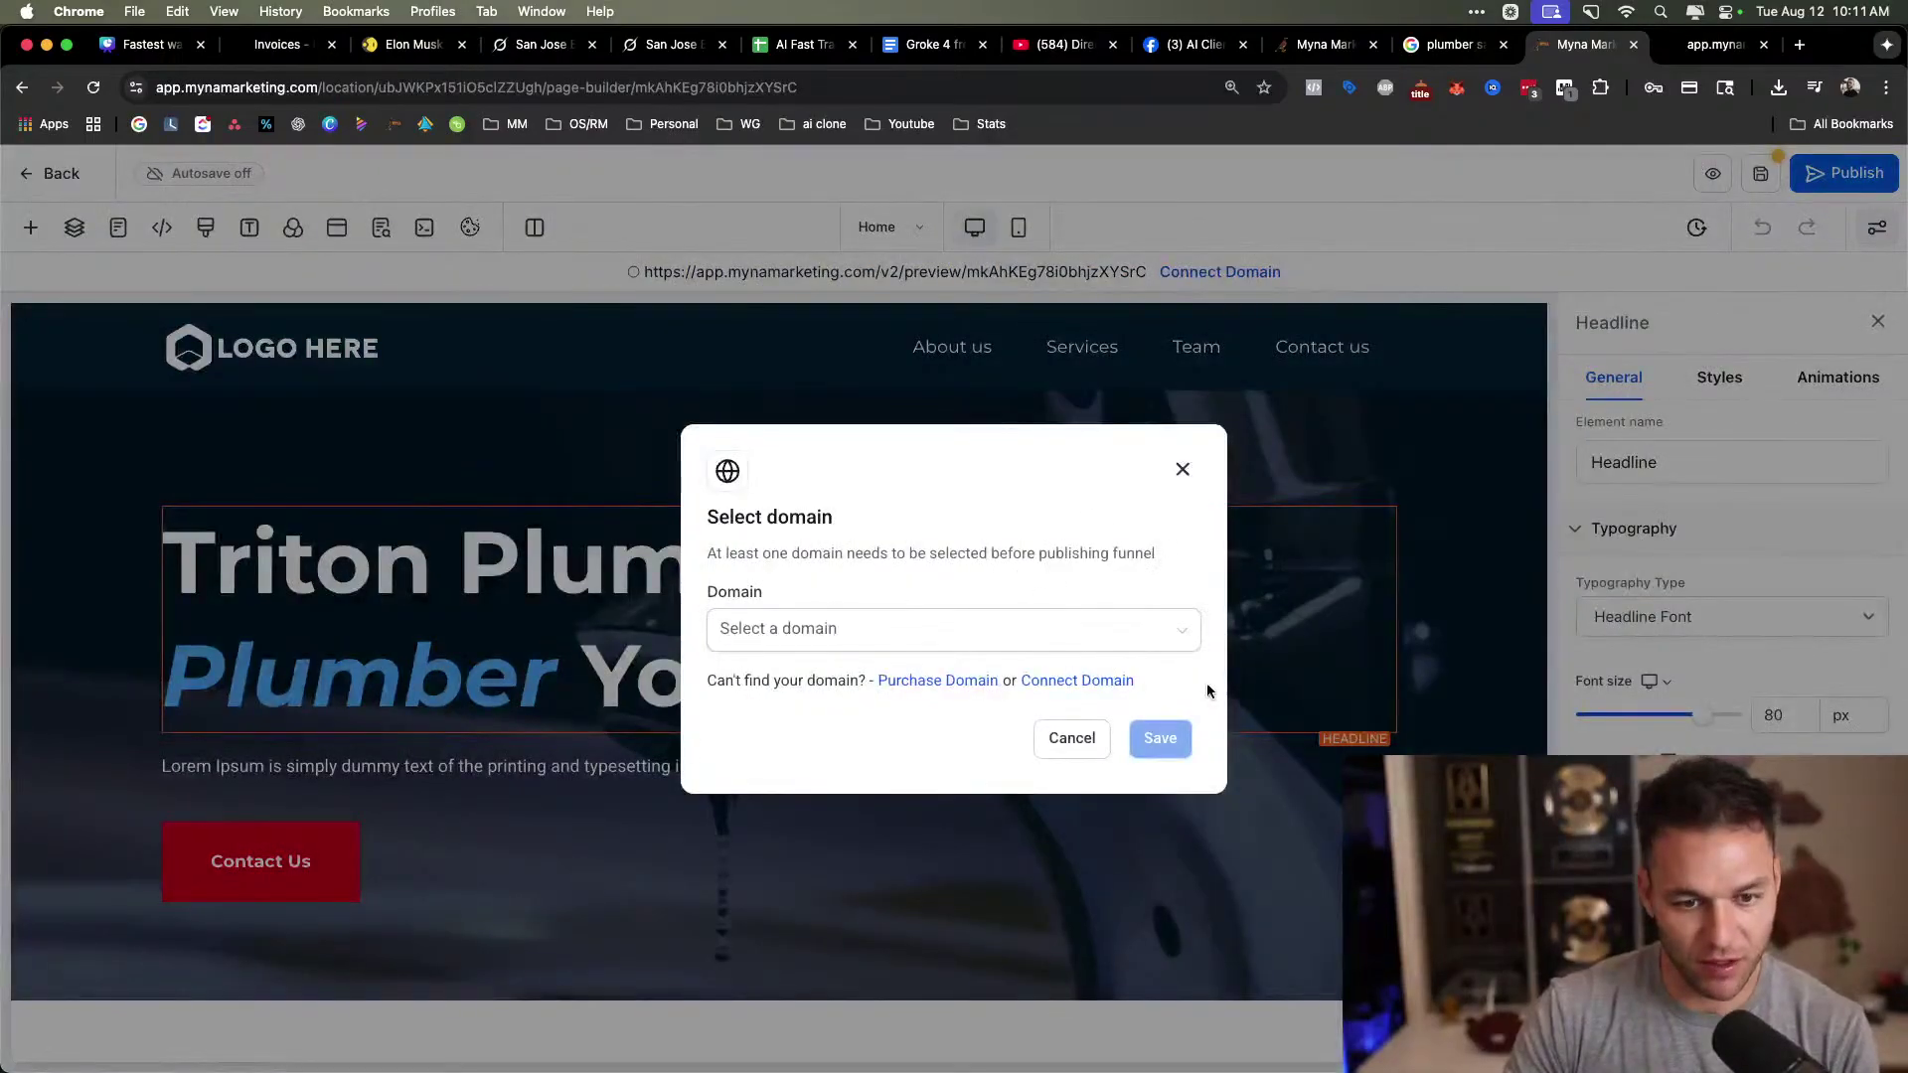
left_click(1055, 747)
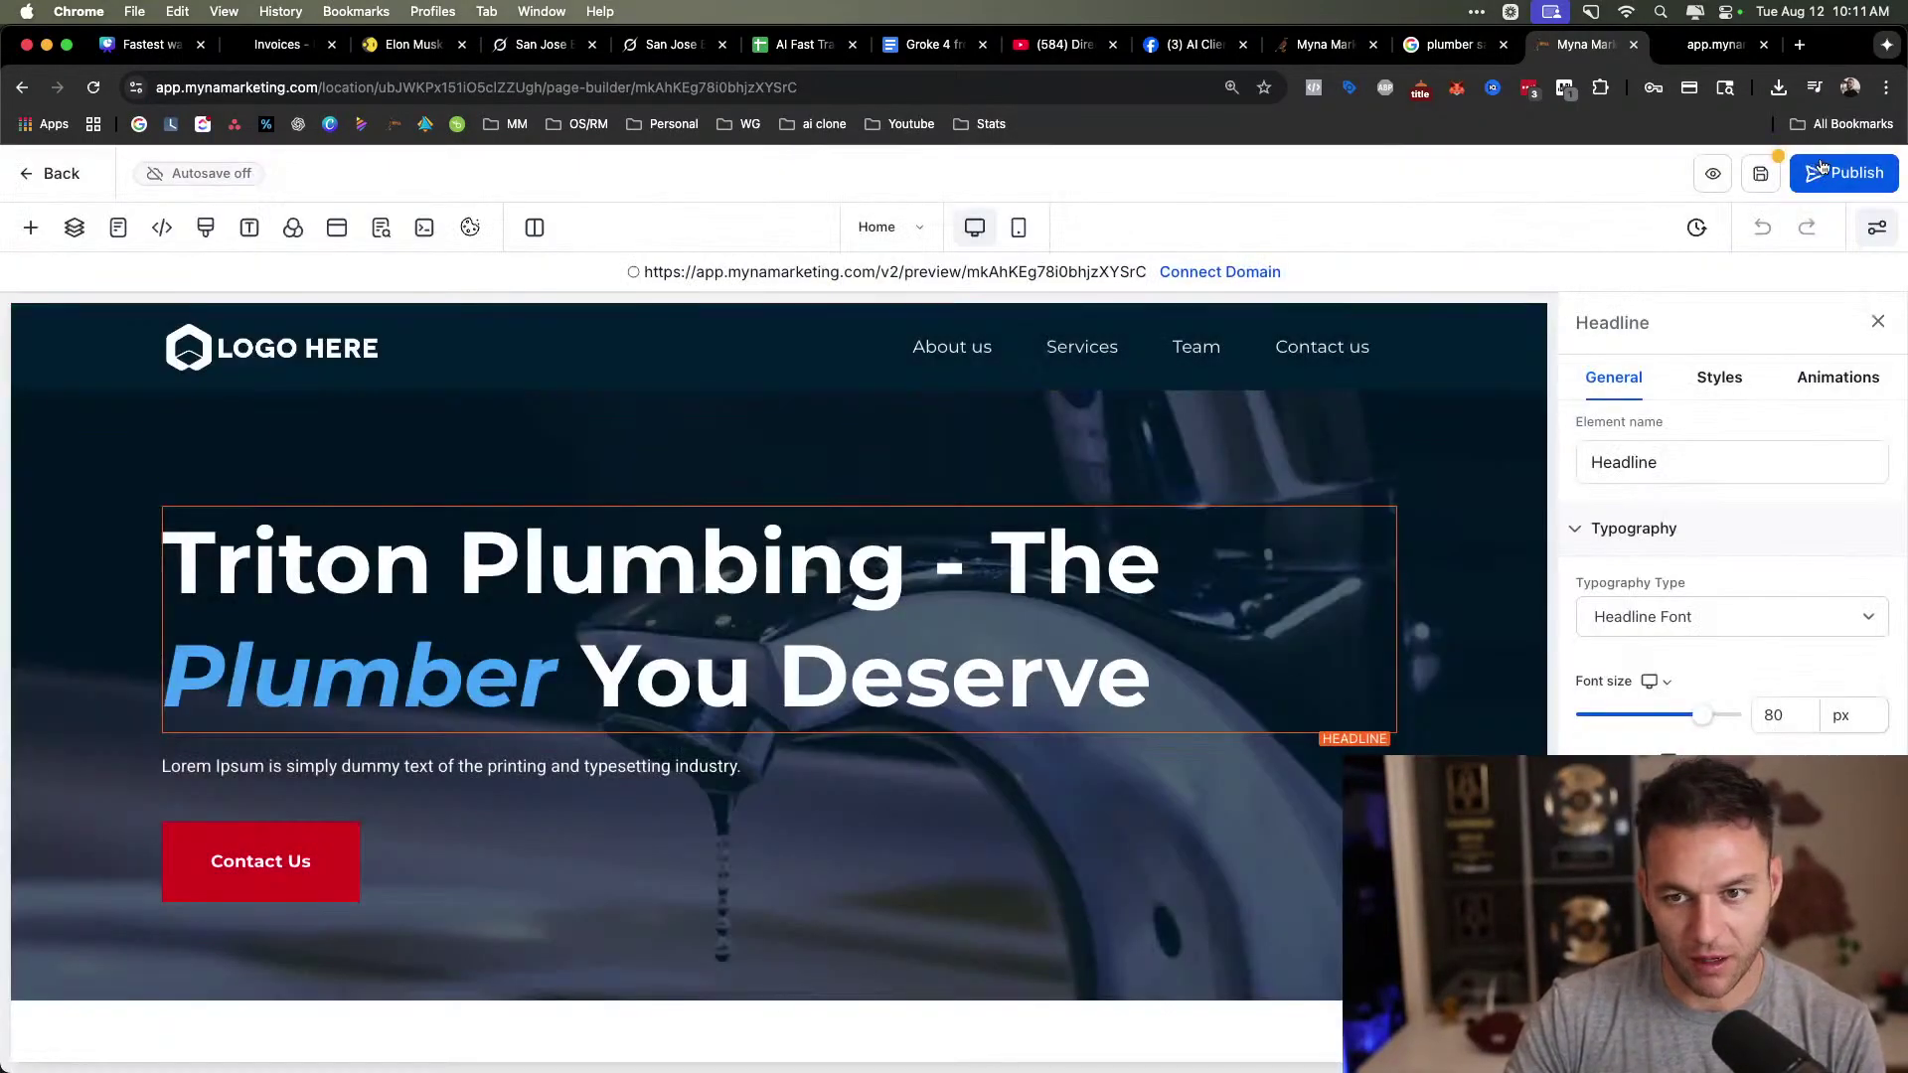
left_click(1706, 181)
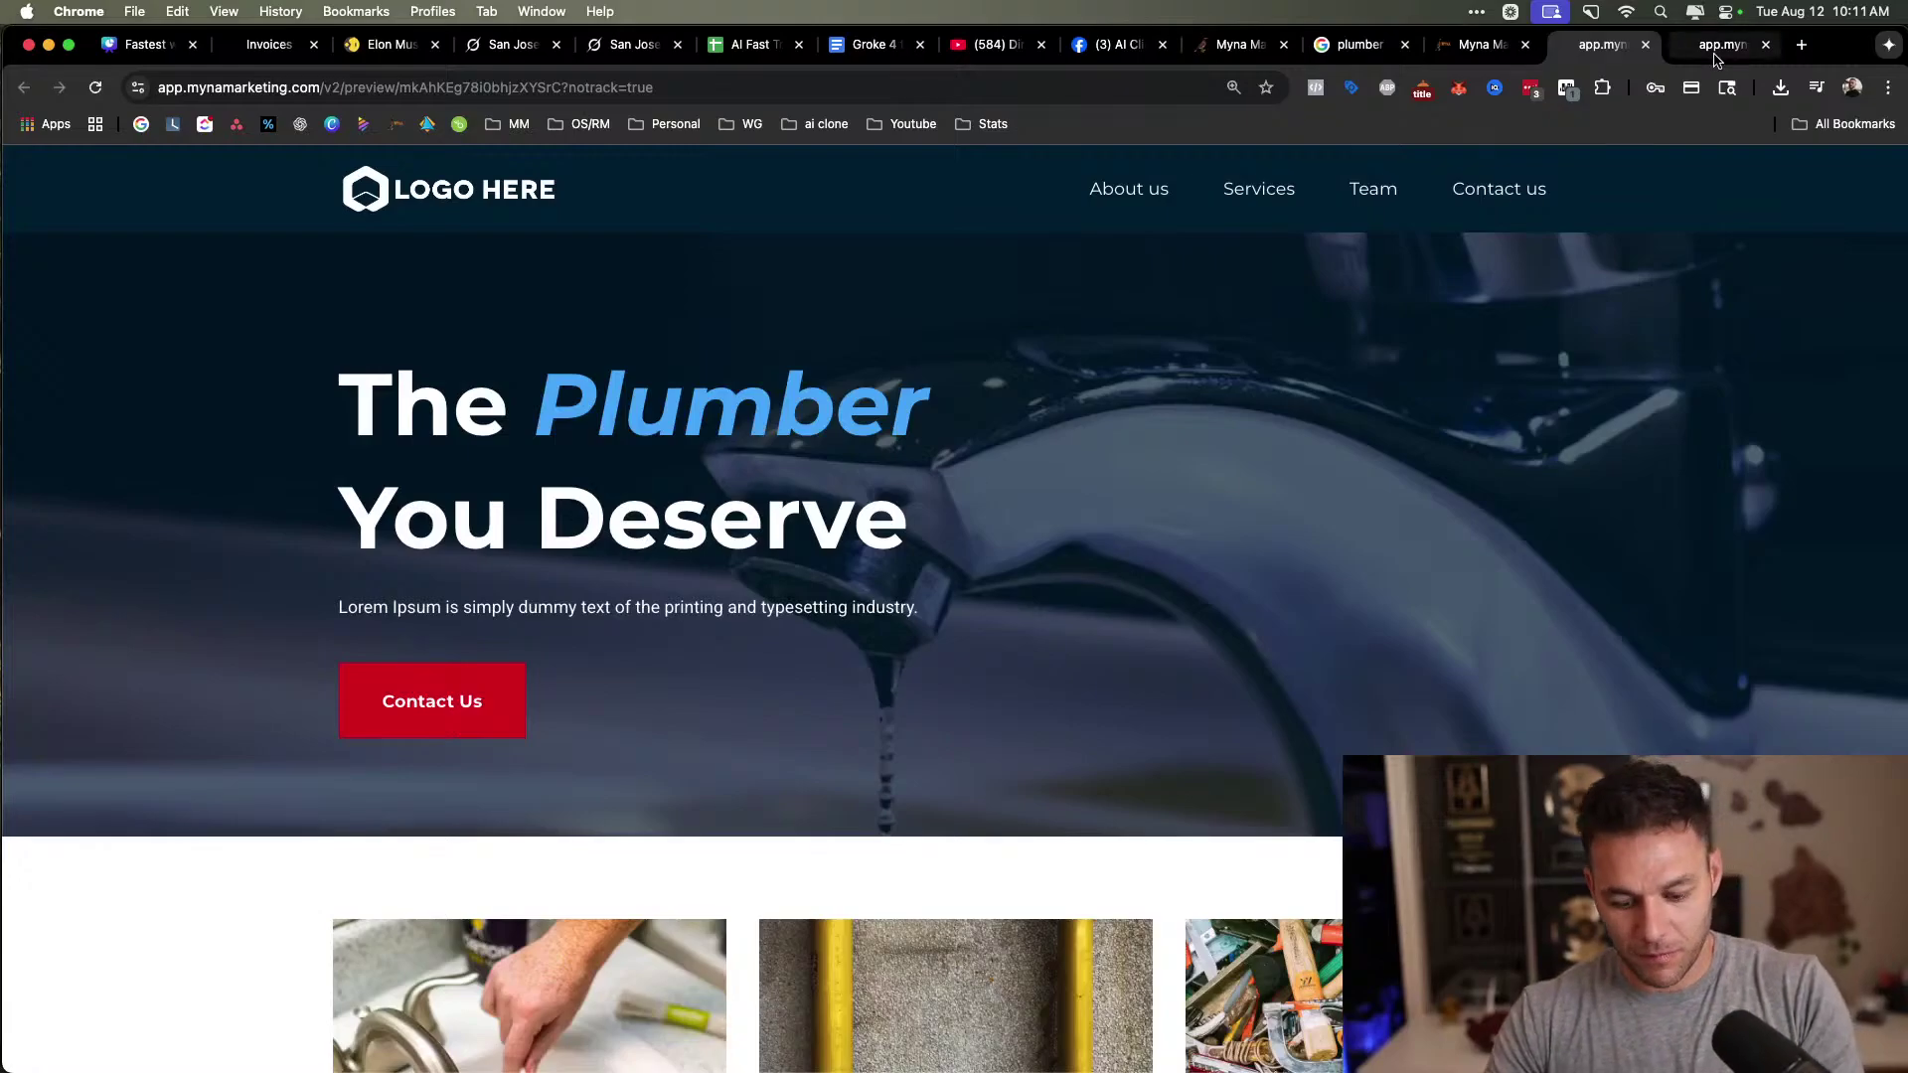
left_click(1495, 45)
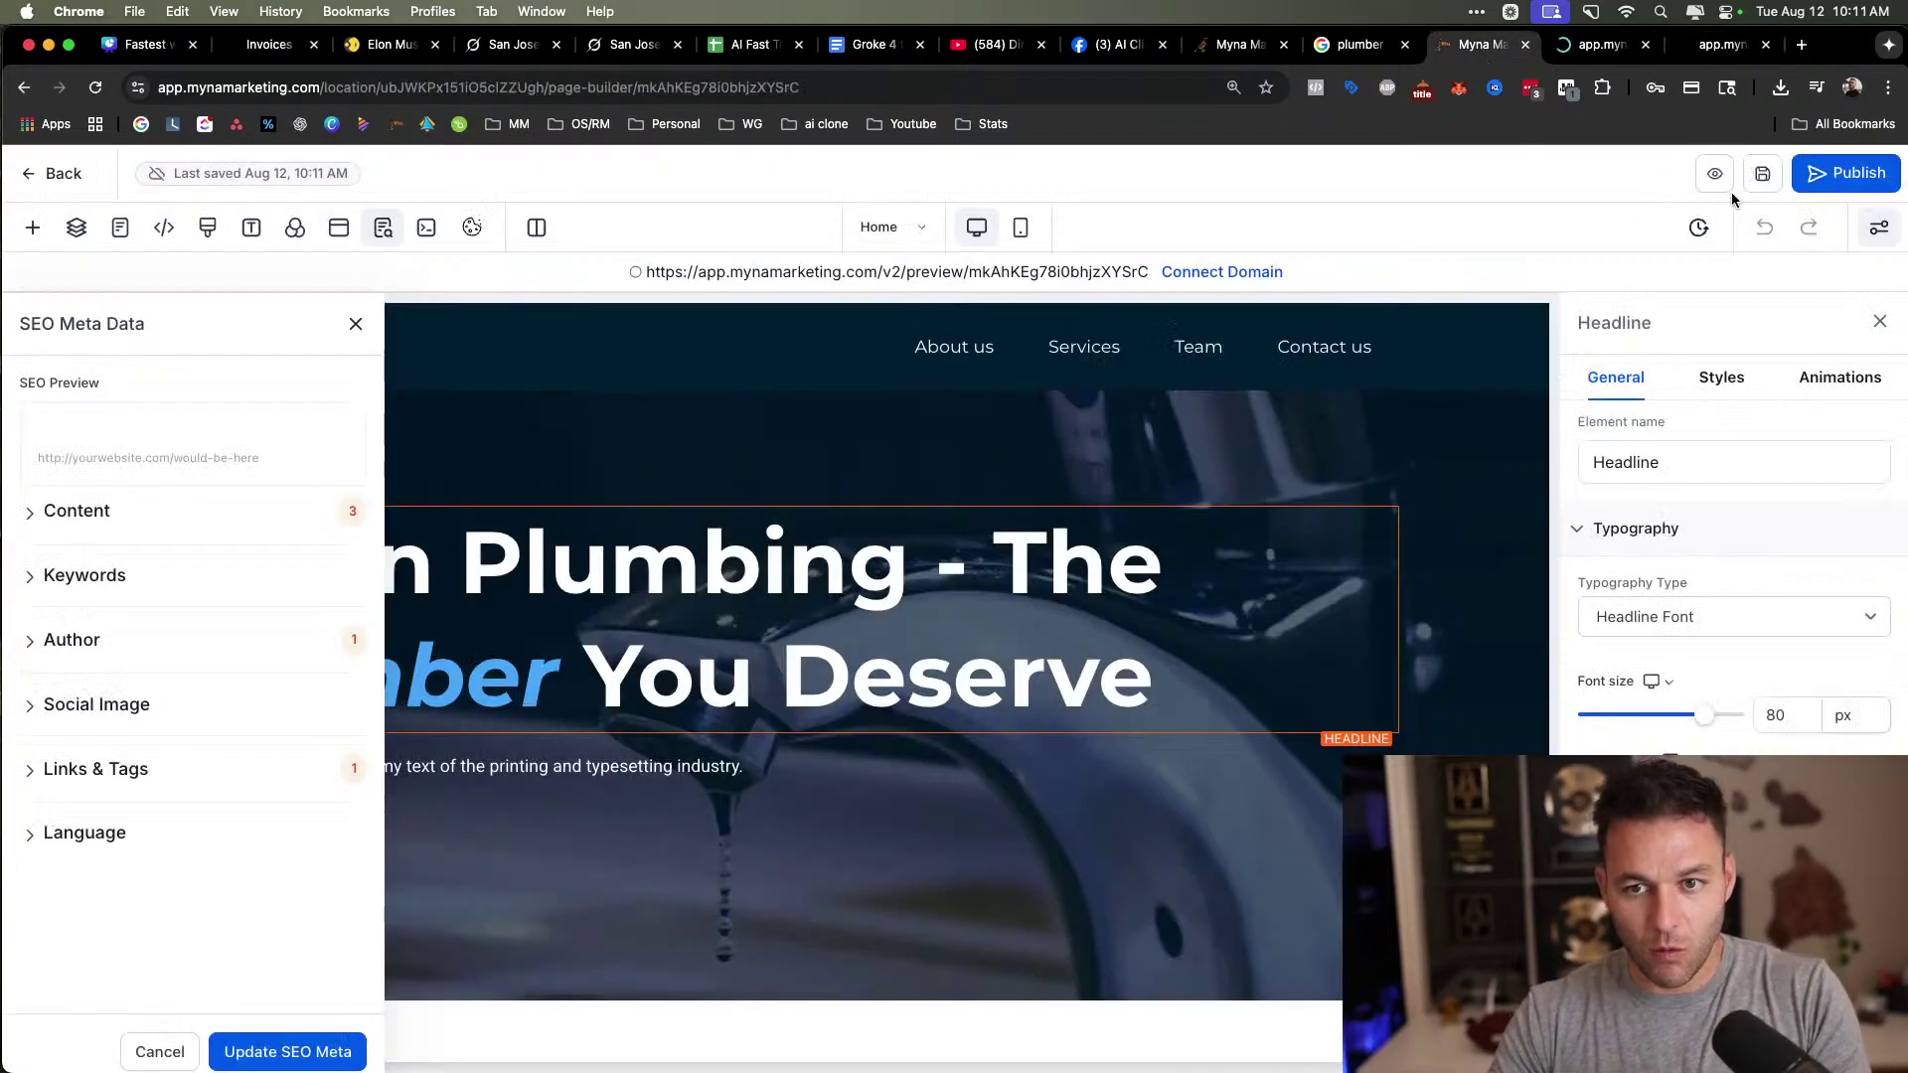
Save the page and open a fresh preview, highlighting the Triton Plumbing headline and the text below it.
left_click(1758, 177)
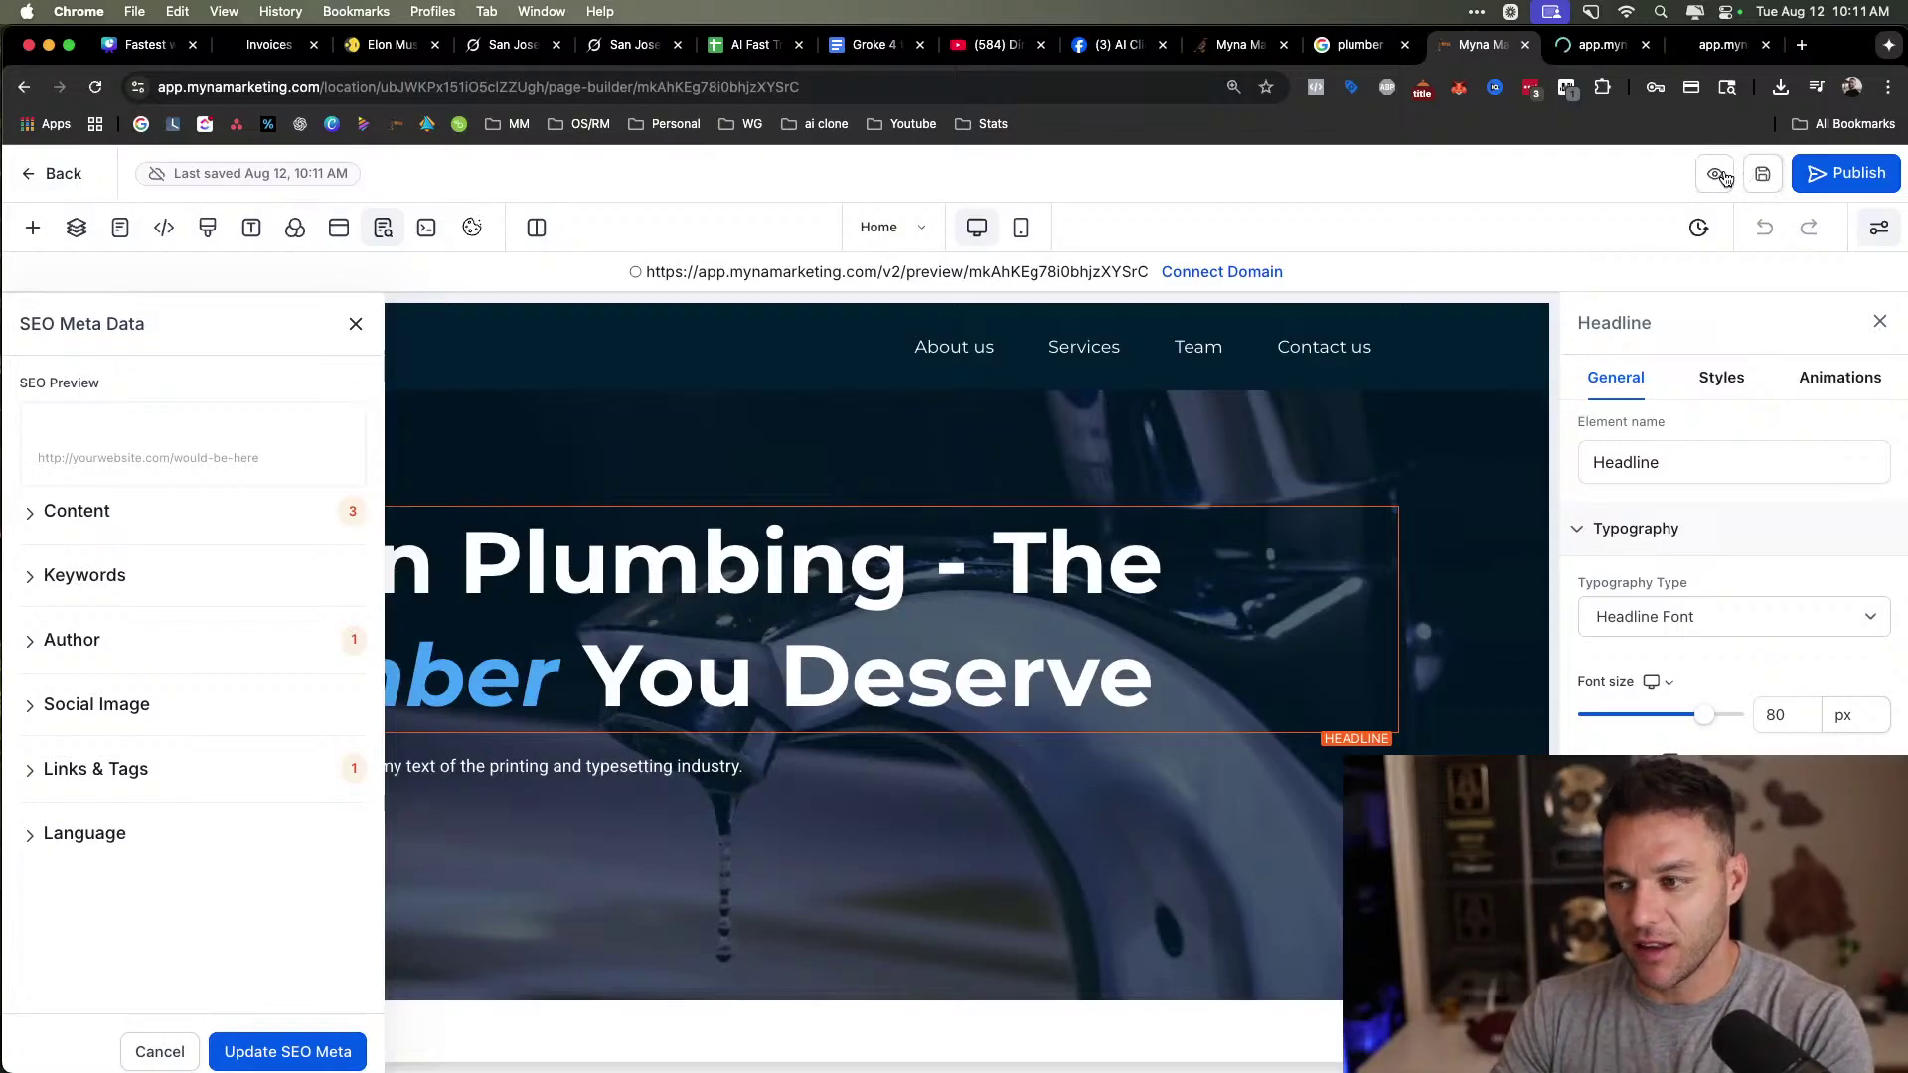
left_click(1717, 175)
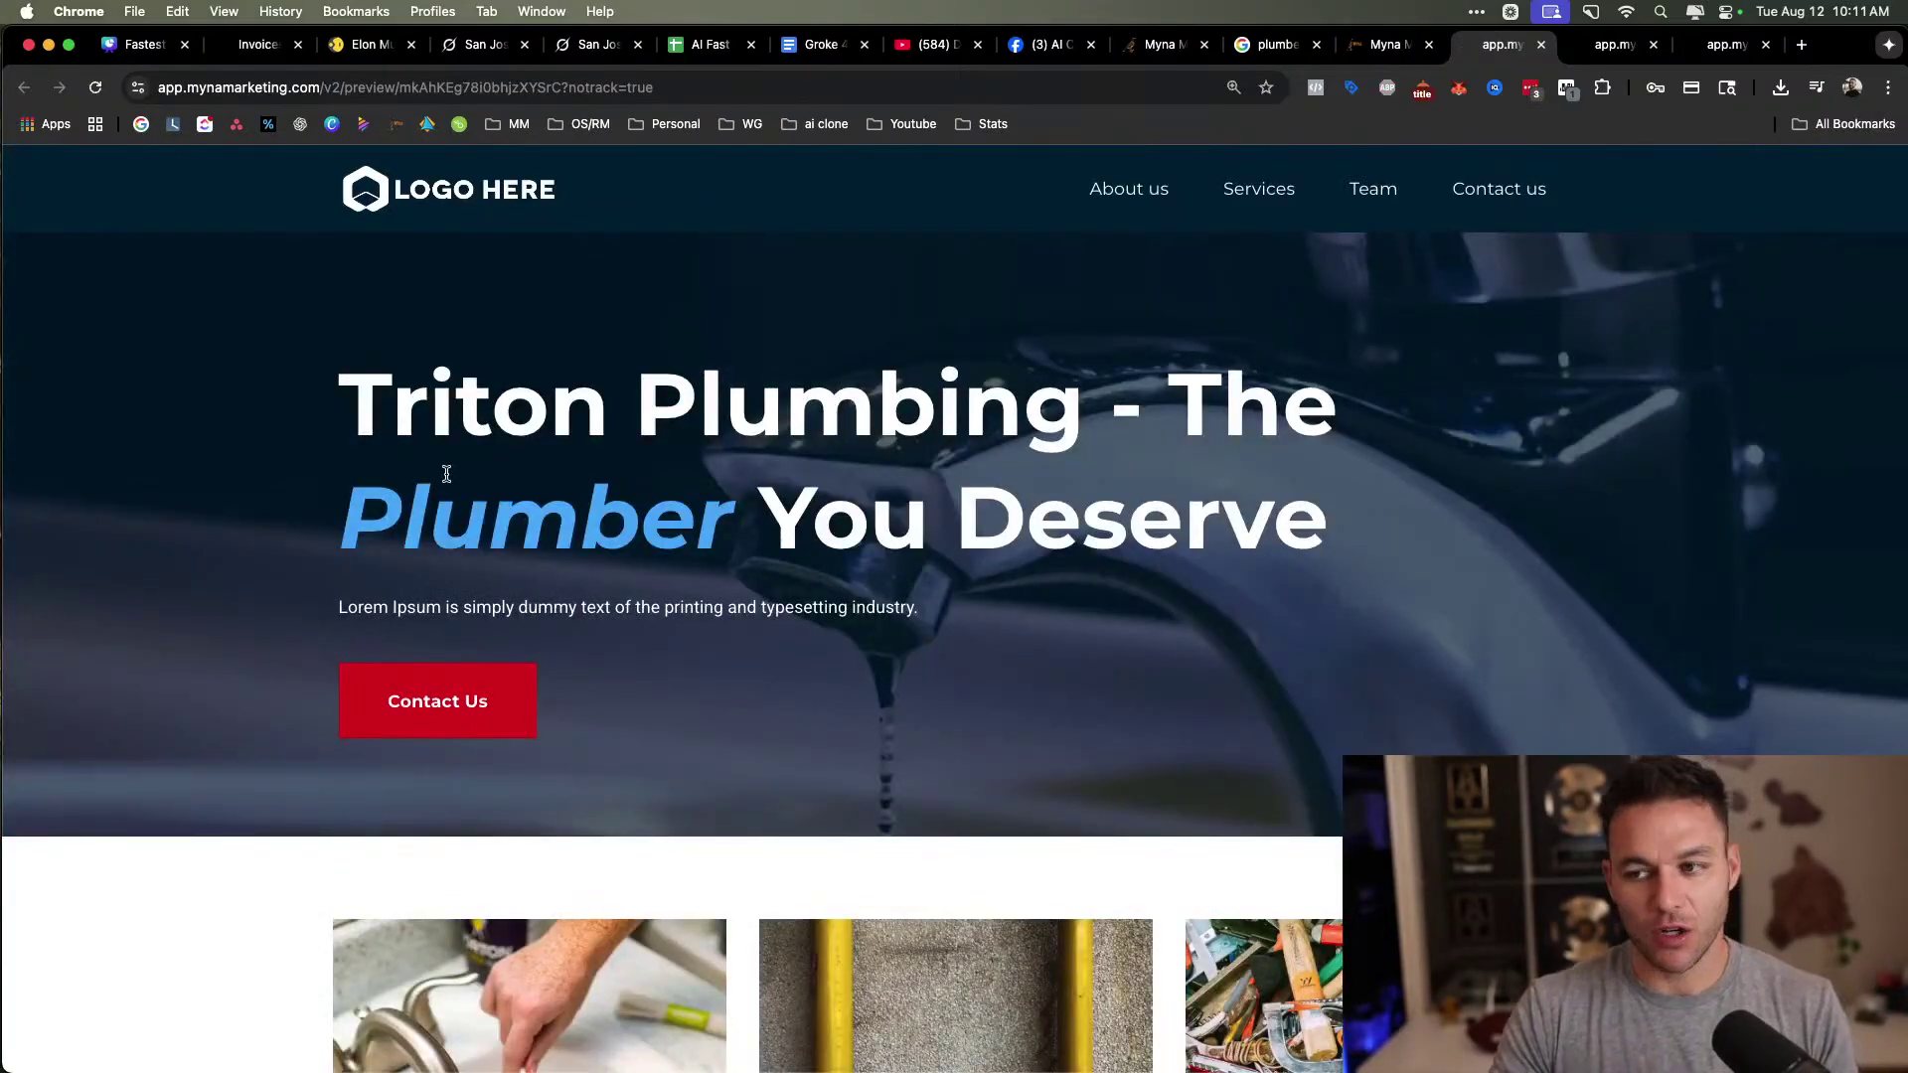
left_click_drag(316, 403, 944, 621)
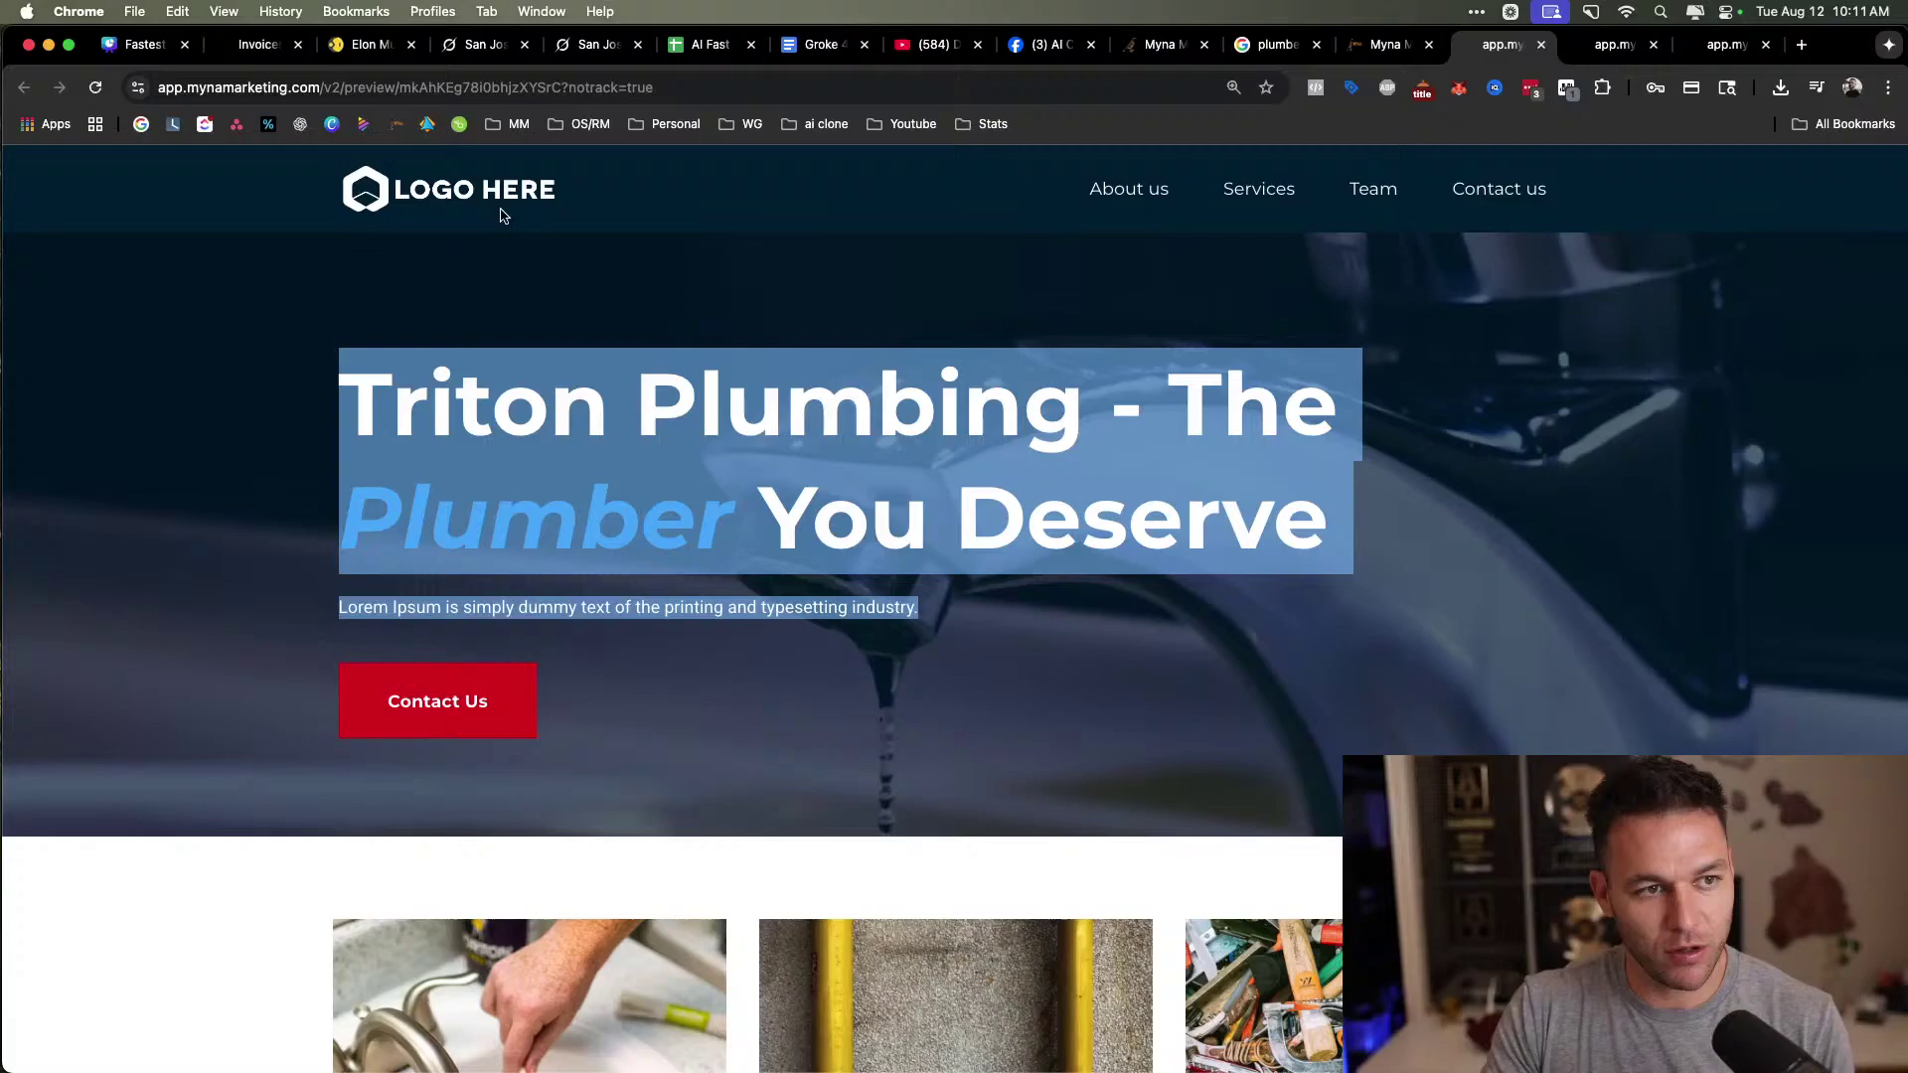
Select the preview page's address and switch to the Golden email template in Google Docs to check the "Here's the site" link.
left_click(482, 87)
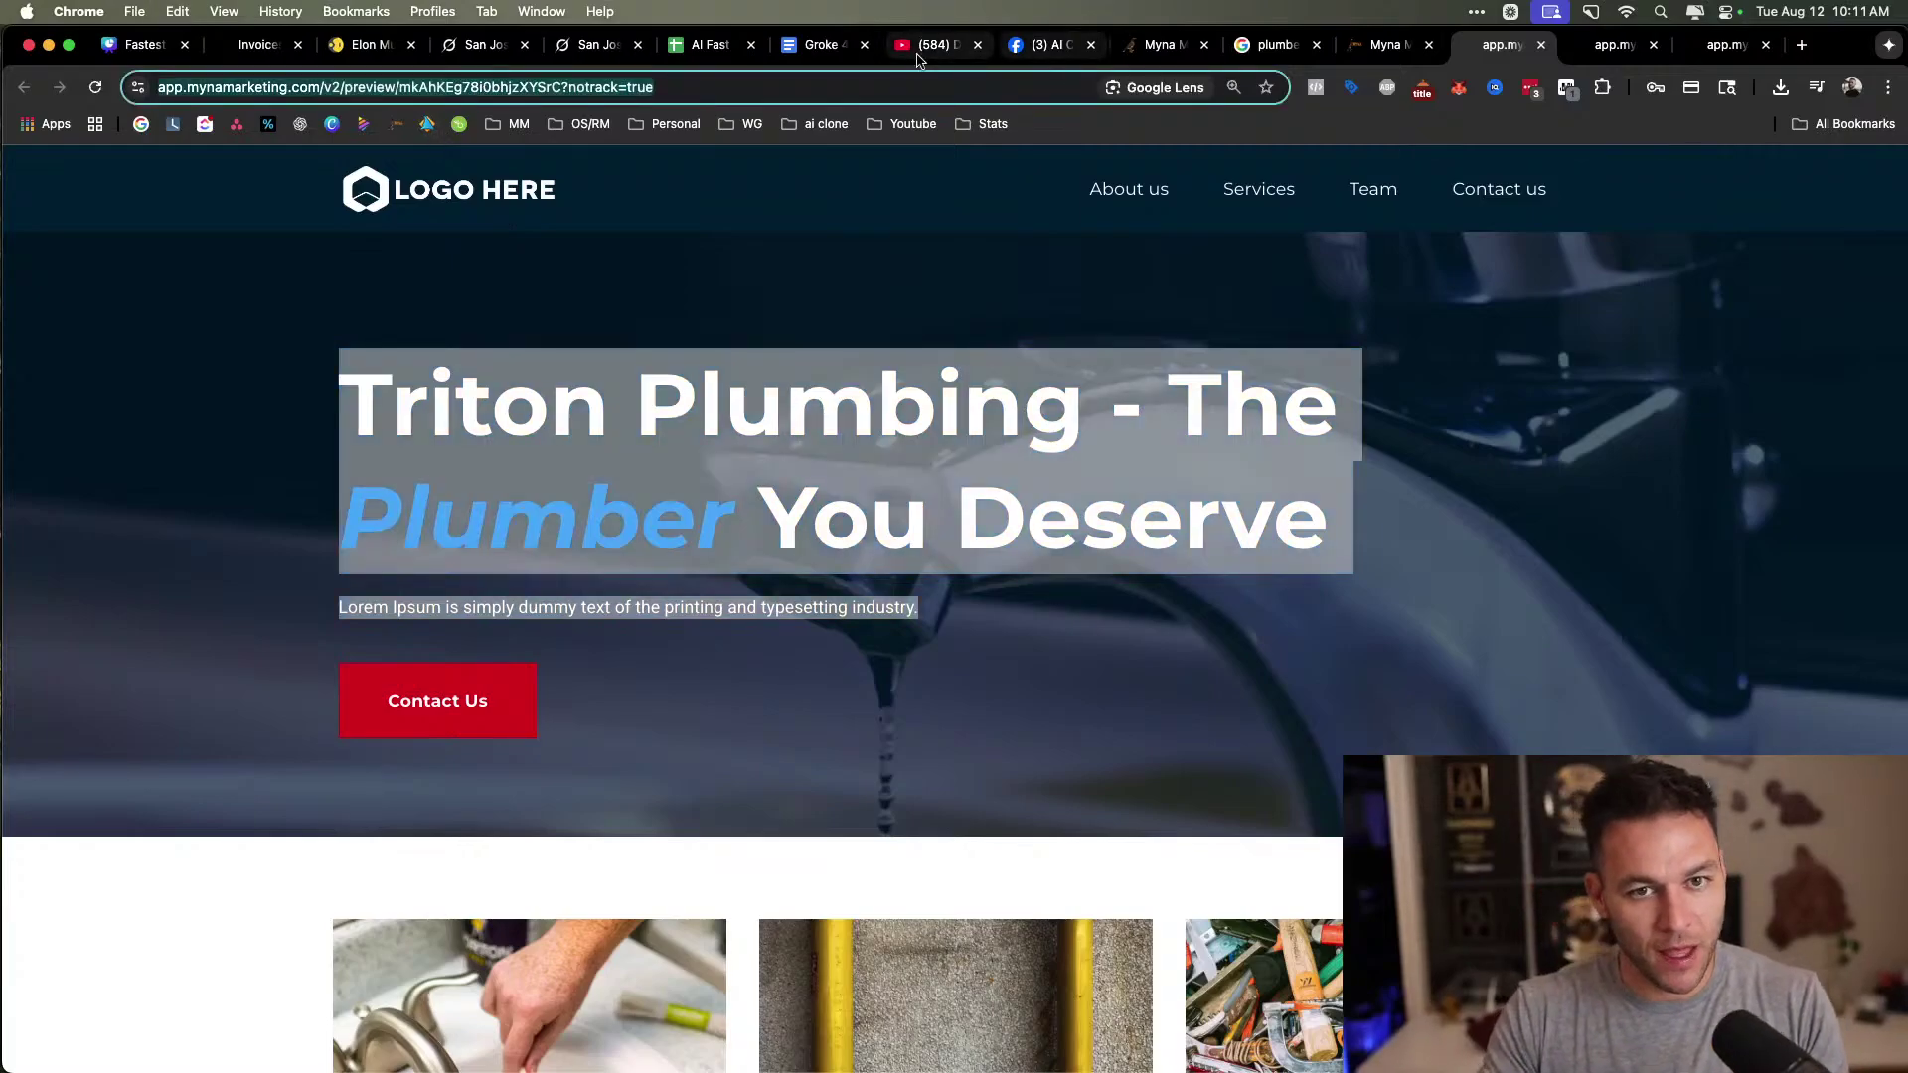
left_click(809, 48)
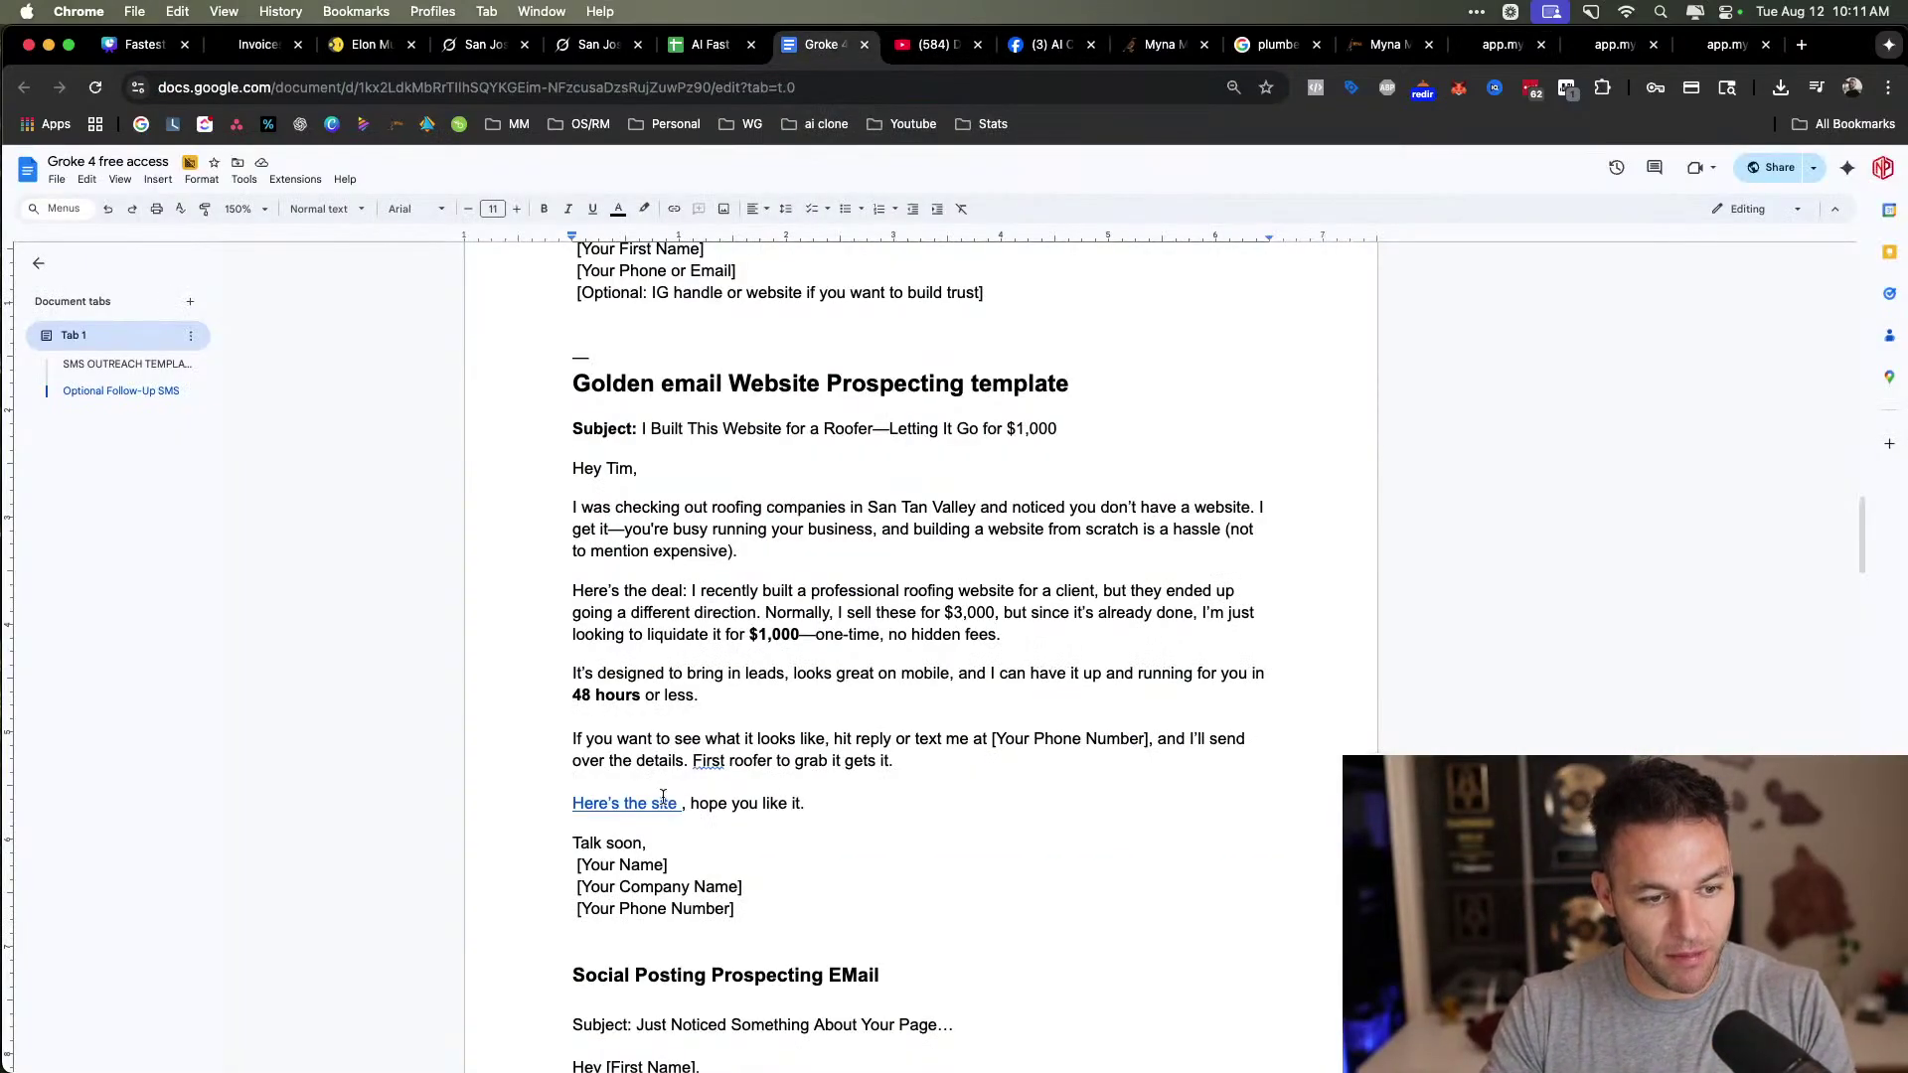
left_click(633, 807)
left_click(989, 607)
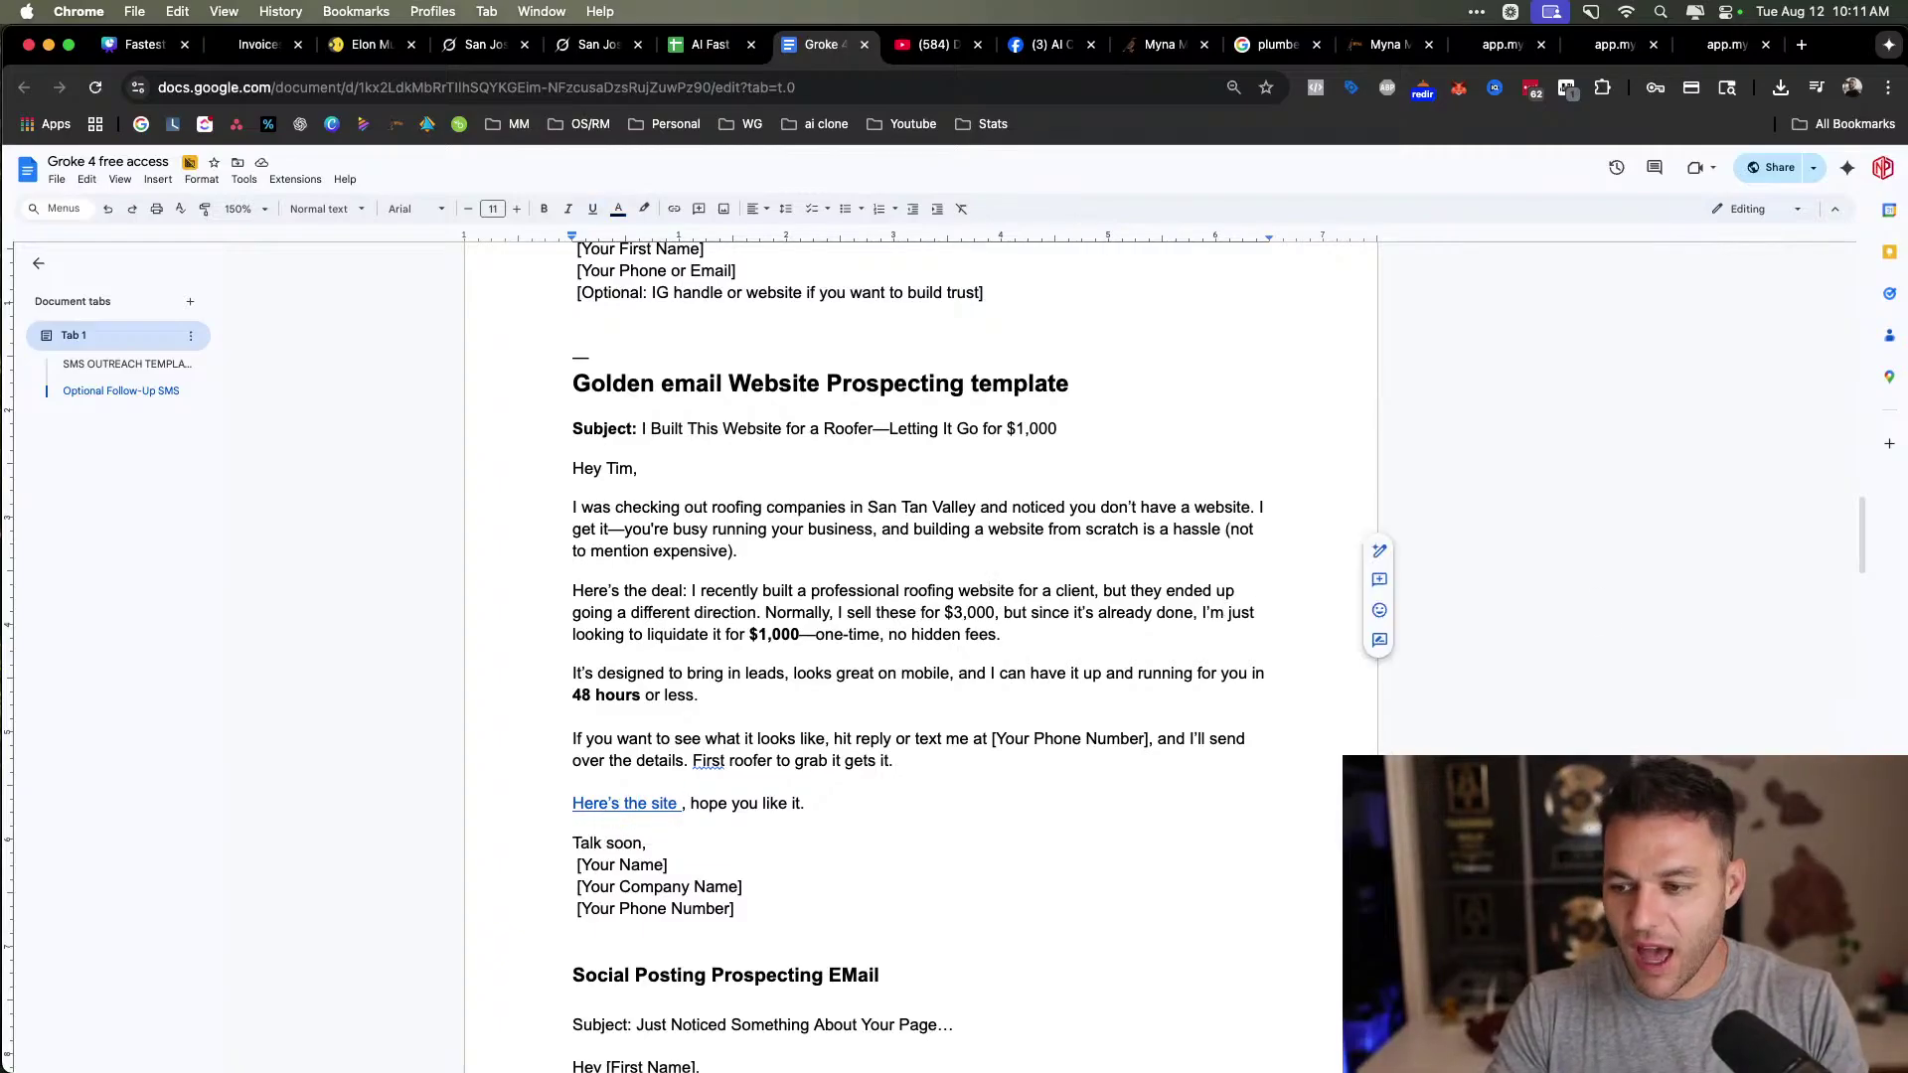
left_click(964, 447)
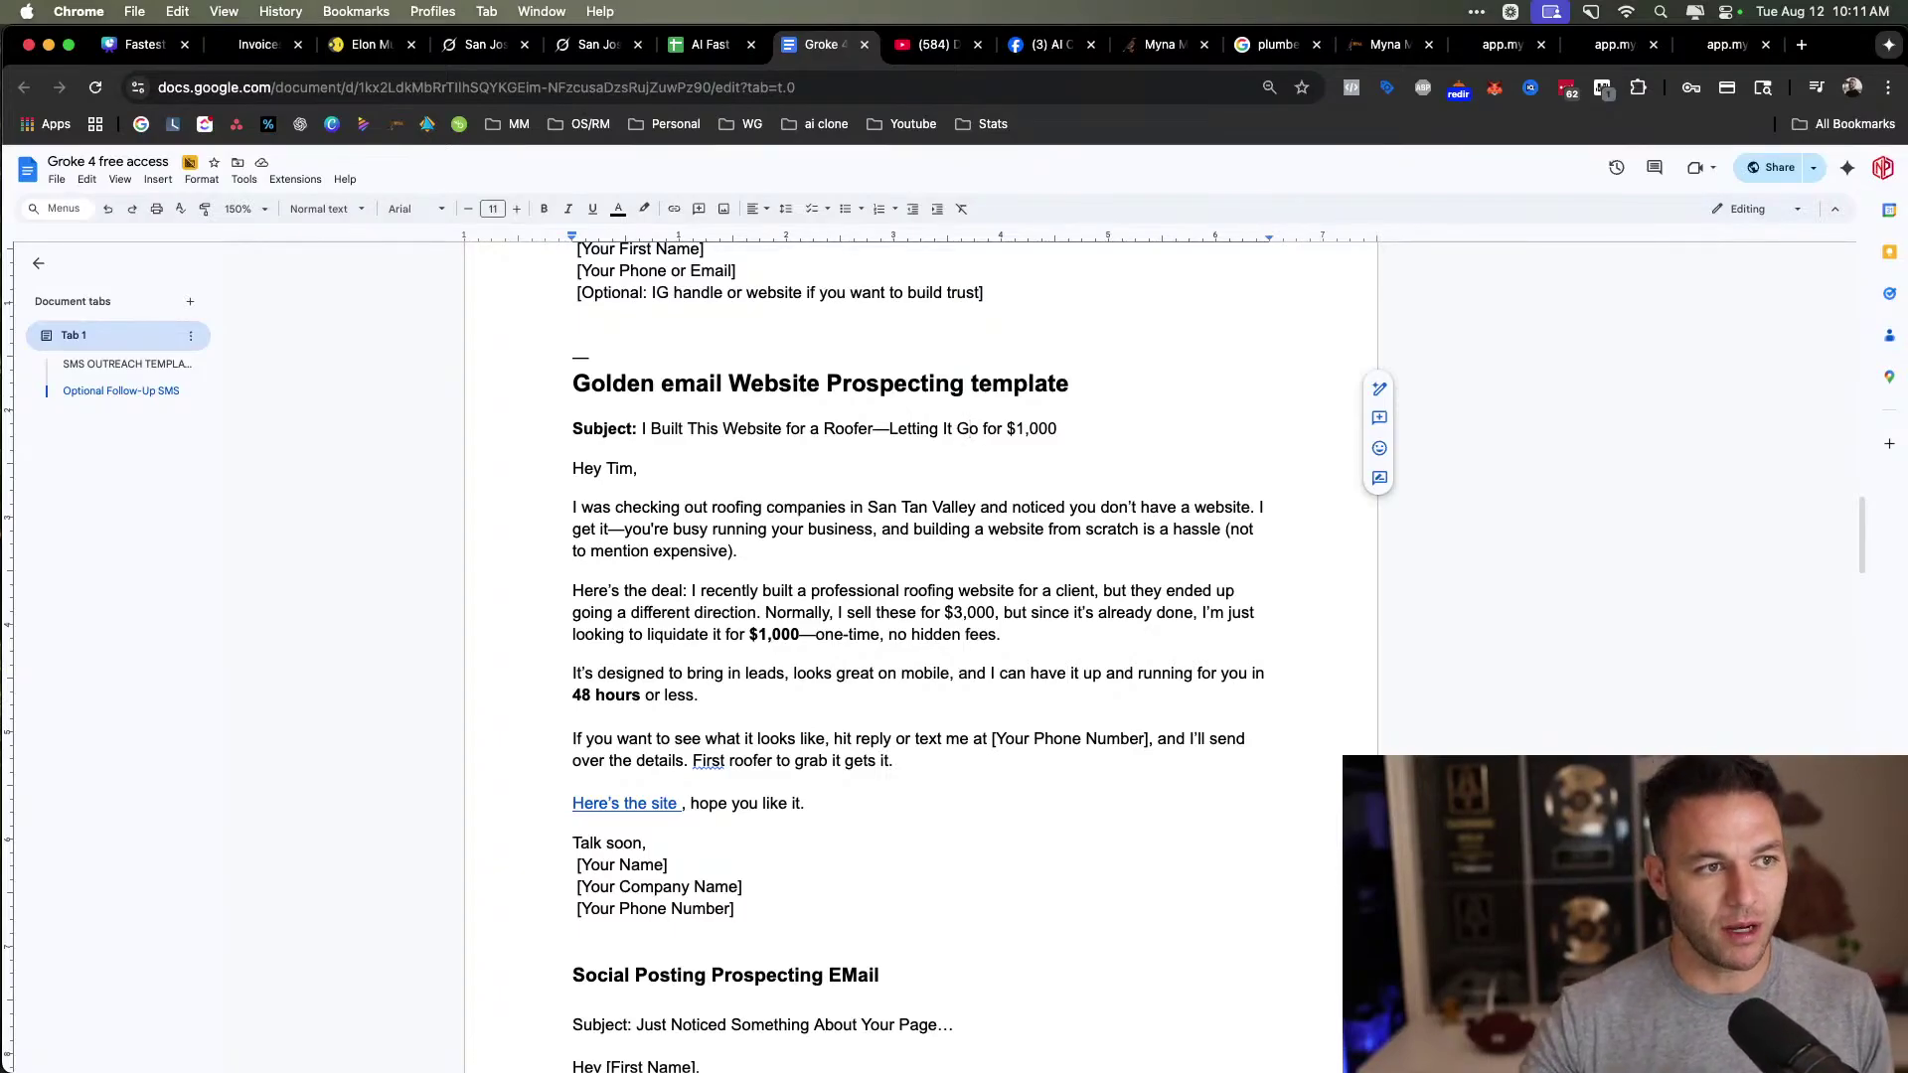
Switch to the Canva presentation, move the July 2025 income image slightly lower on slide 2, and show the paid invoices on slide 1.
left_click(139, 44)
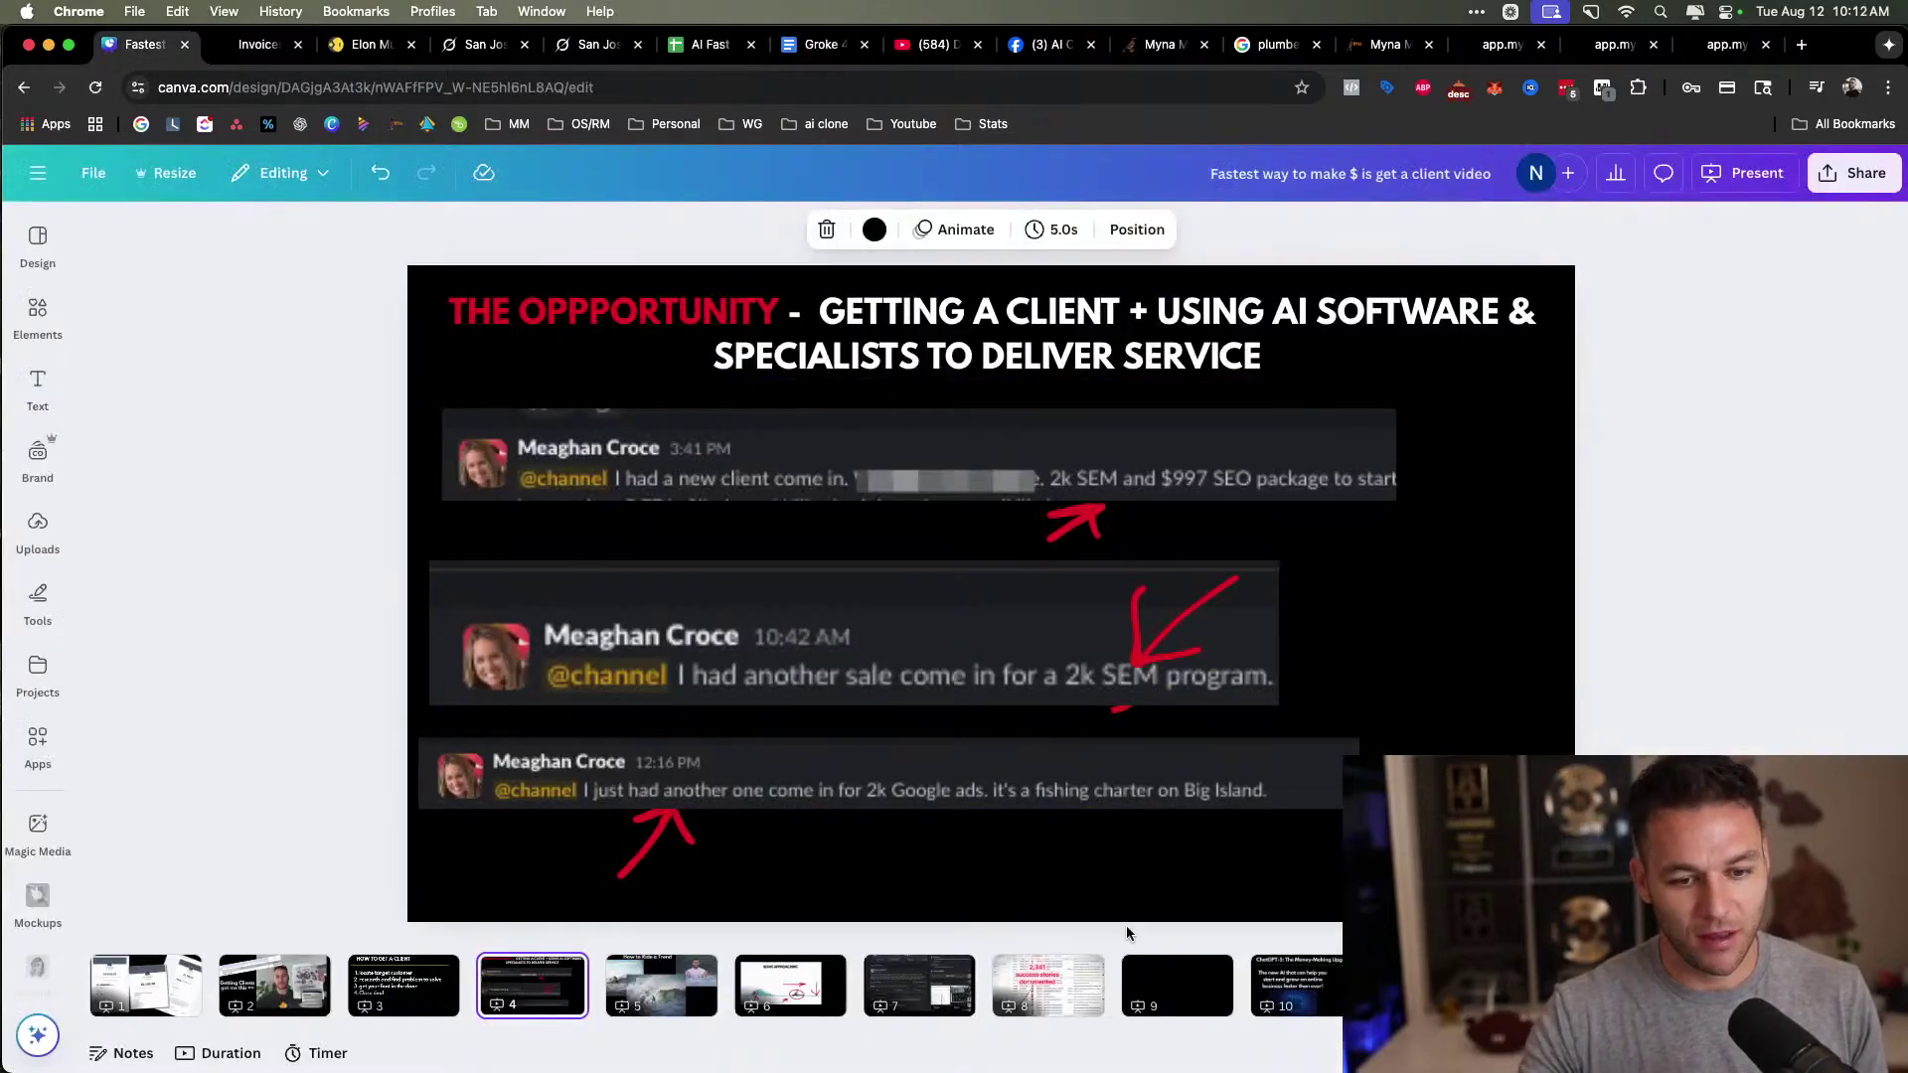
left_click(280, 984)
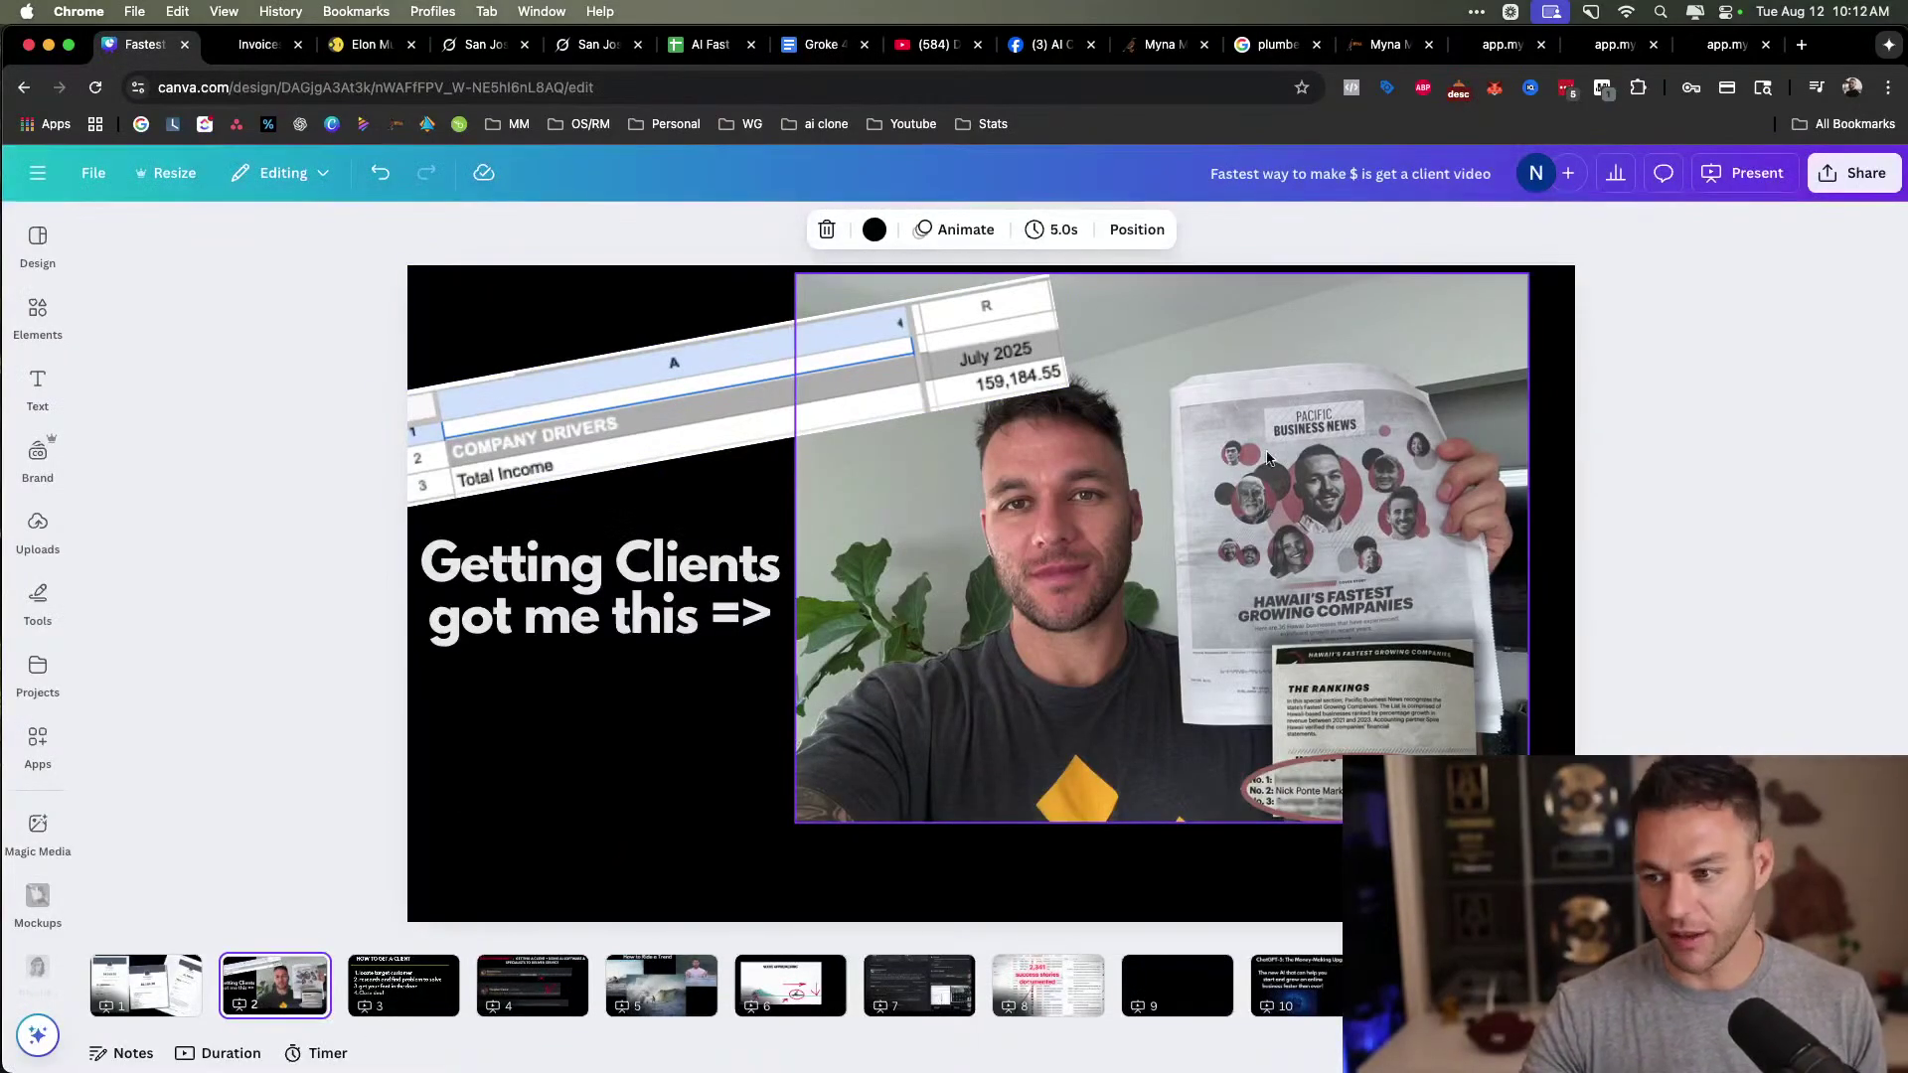
left_click_drag(696, 358, 713, 434)
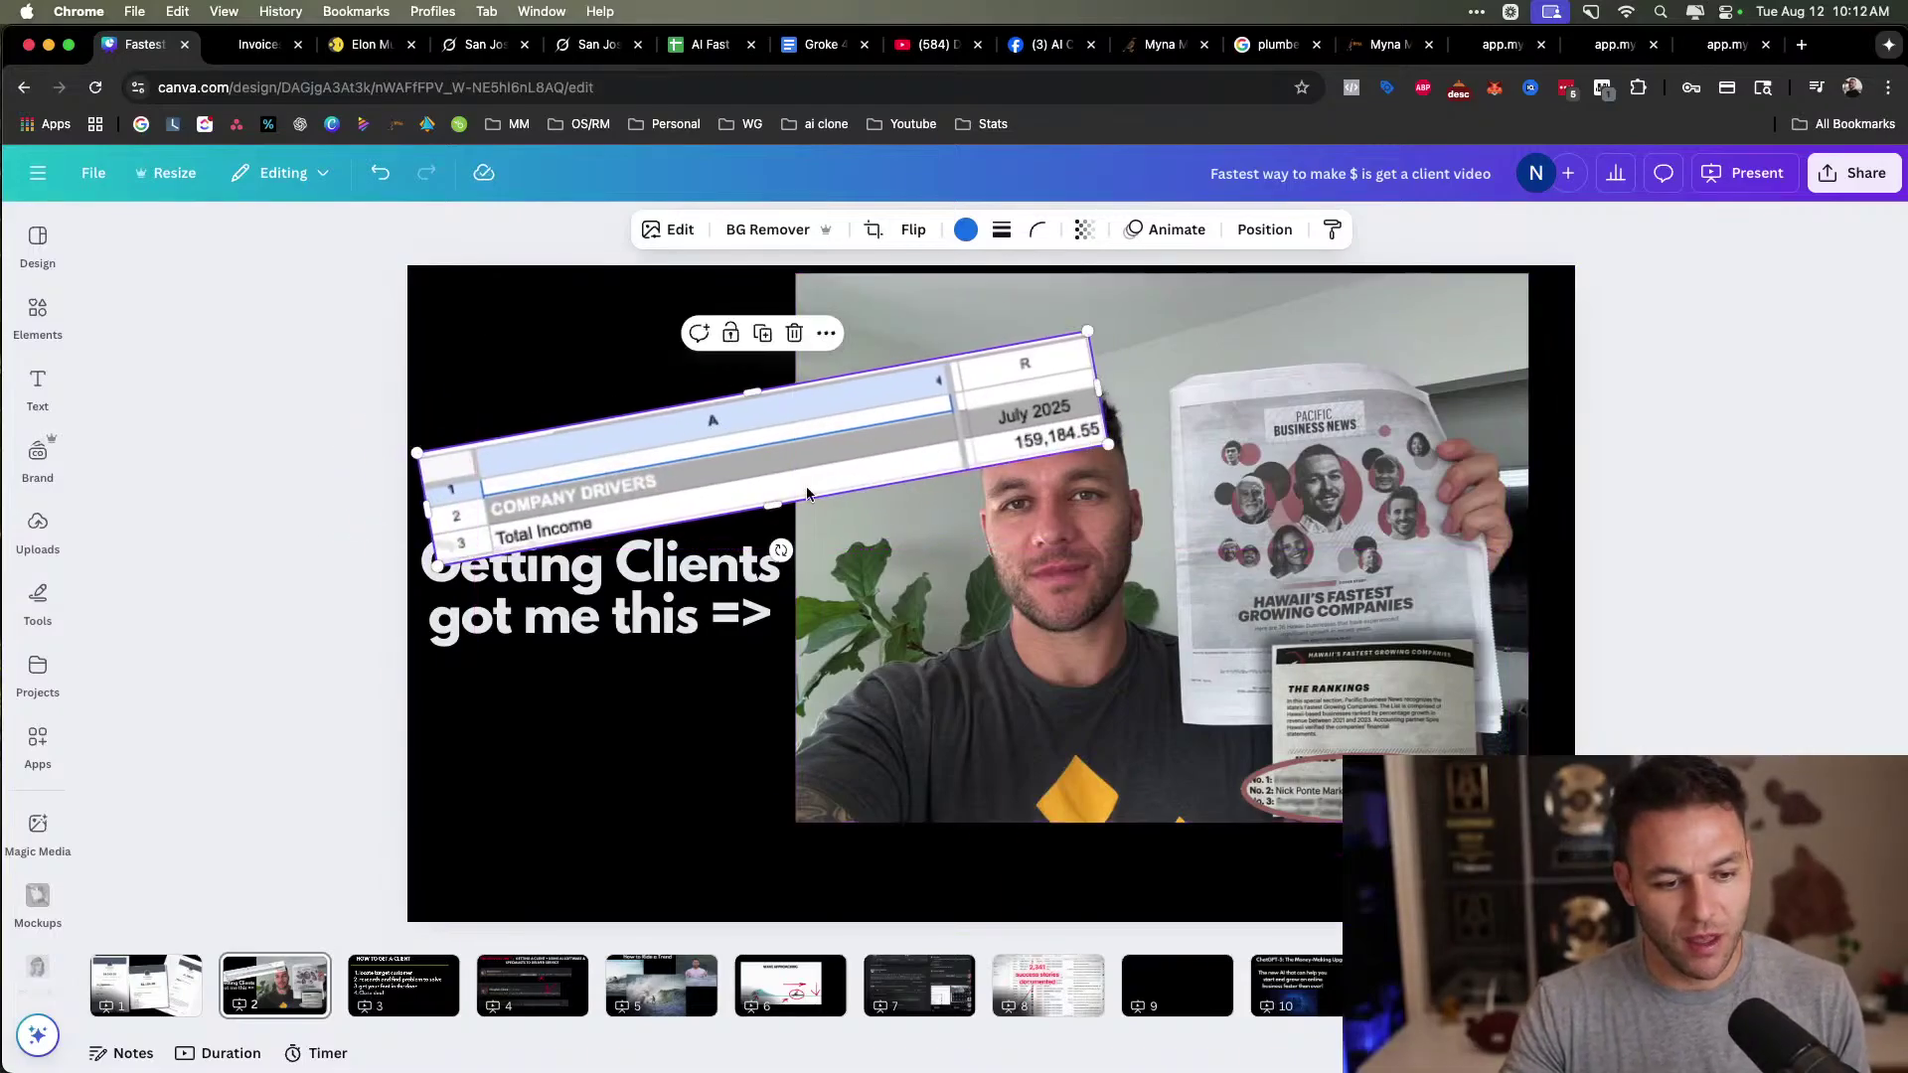
left_click(141, 984)
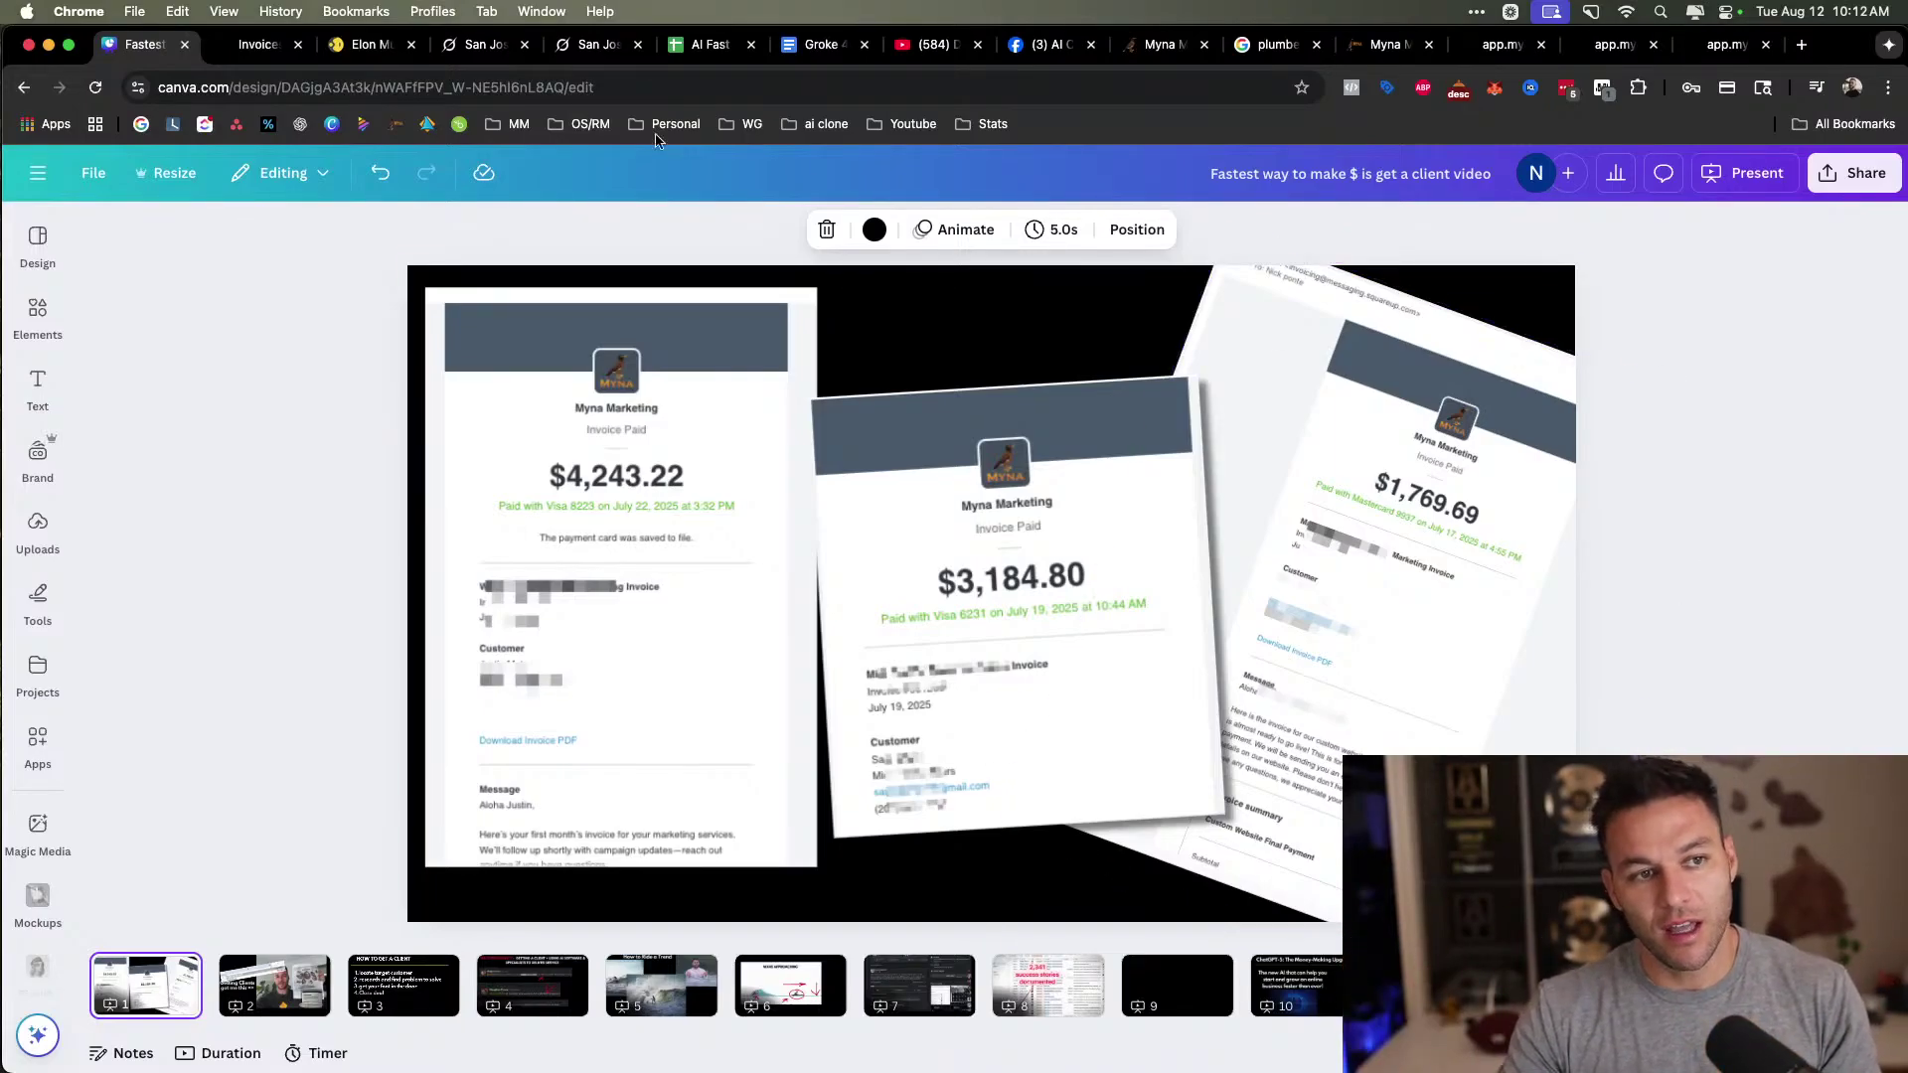
Switch to the Grok chat, recheck the San Jose prompt and business list, and open the Roofing Website Deal chat from the history.
left_click(462, 50)
scroll(1086, 479, "up", 5)
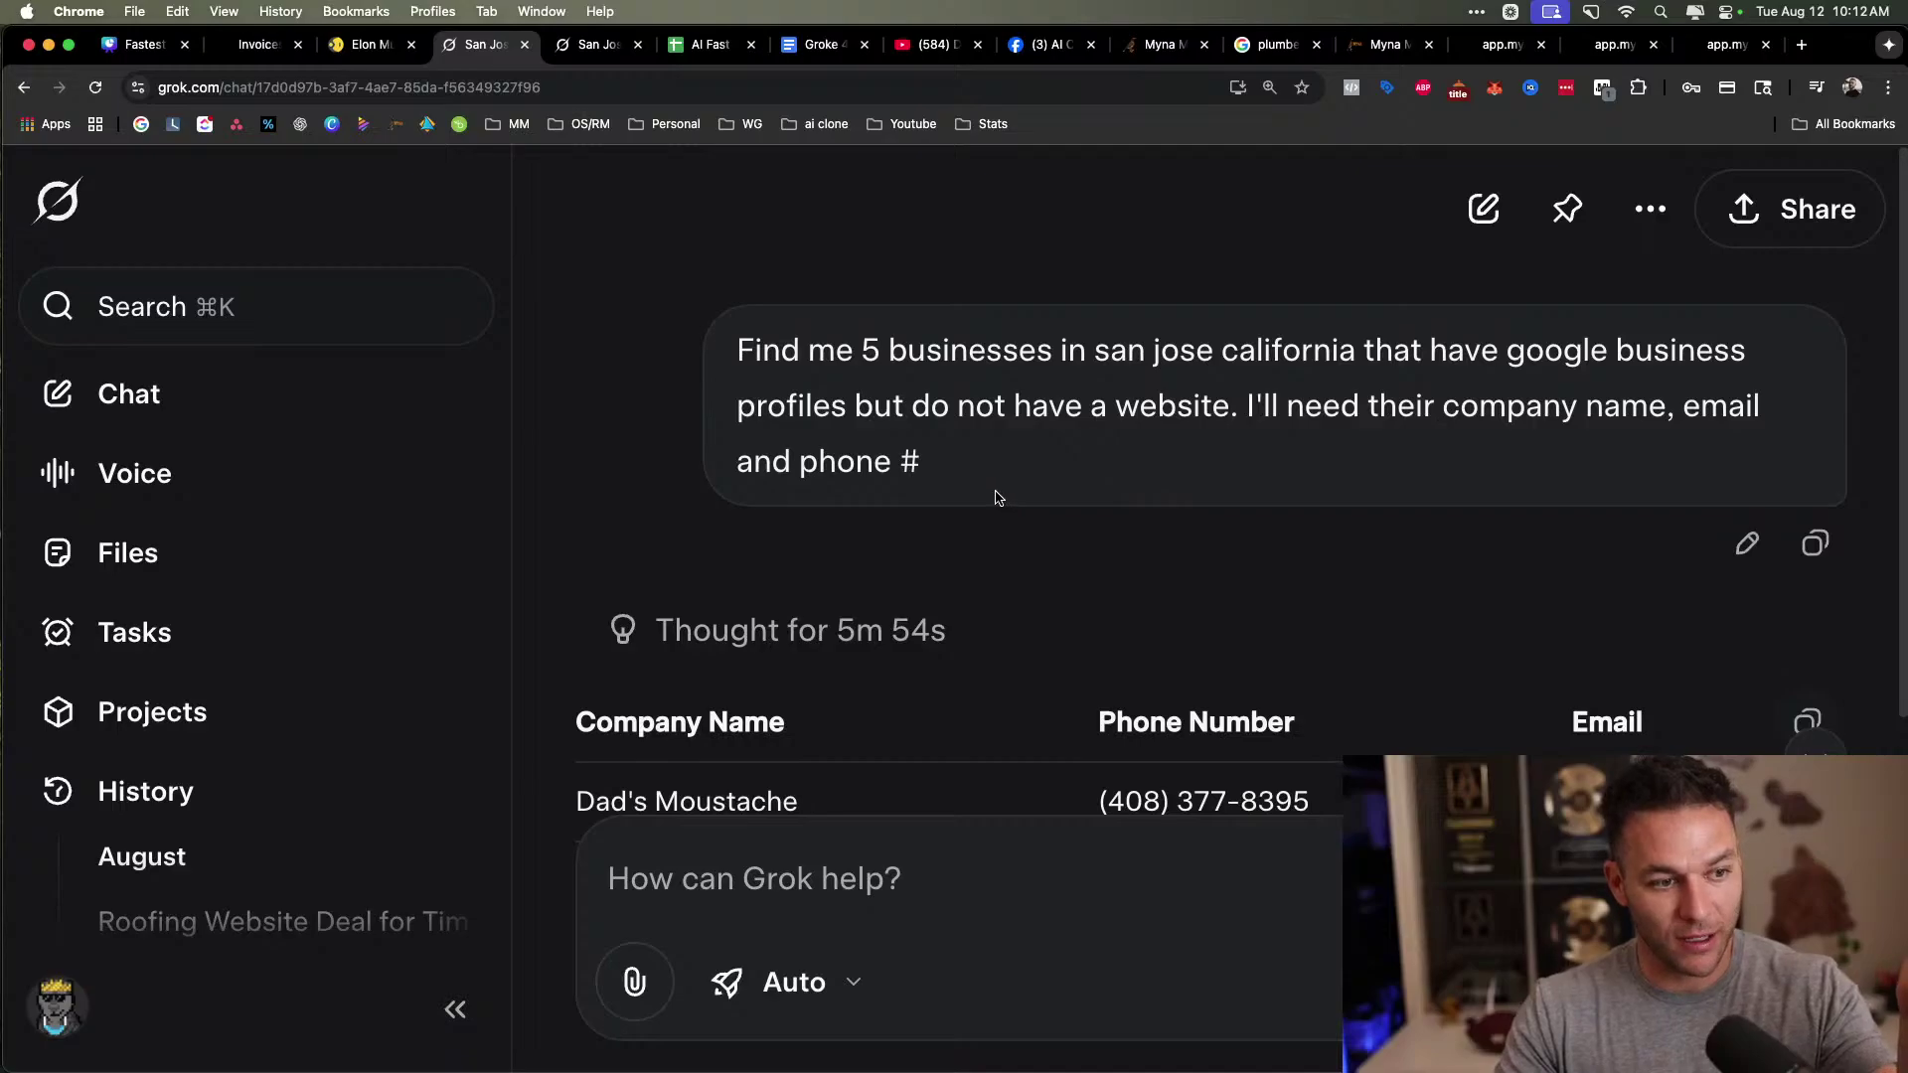
scroll(1242, 651, "down", 6)
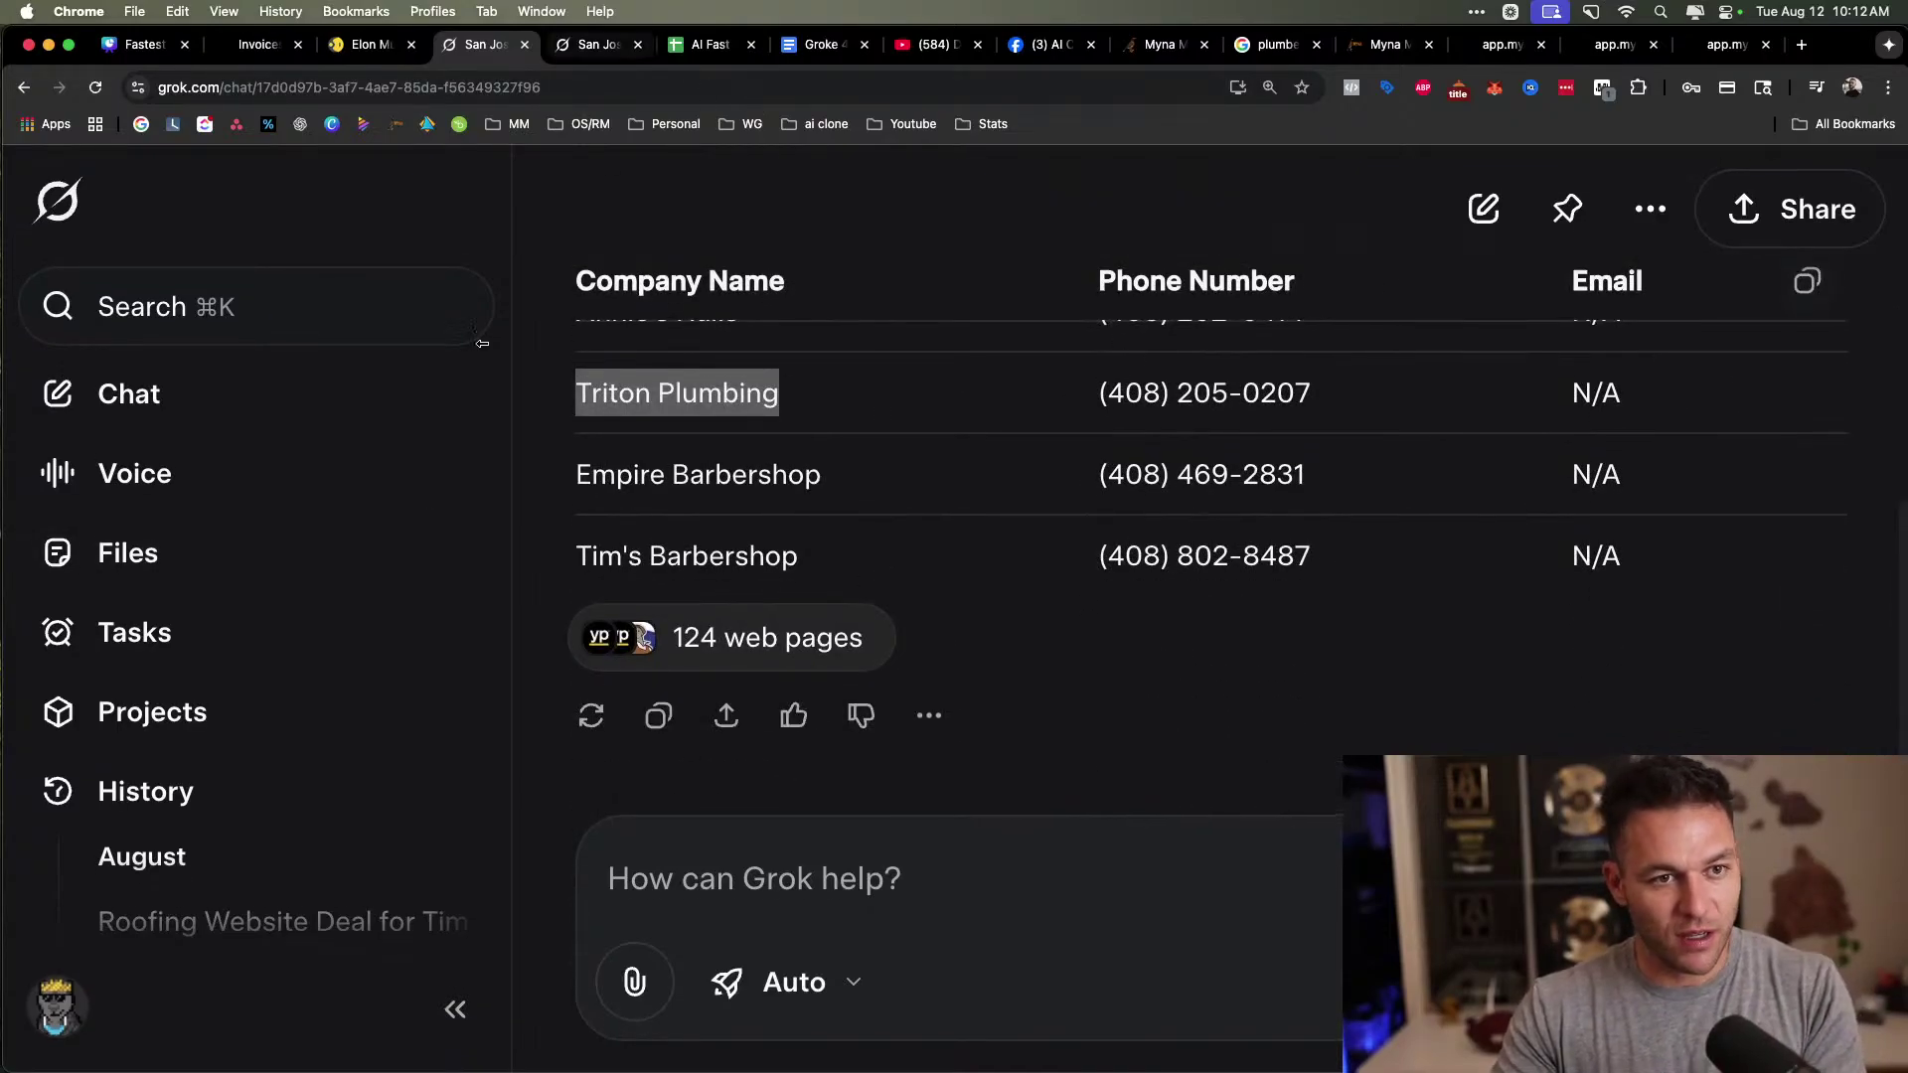
scroll(298, 646, "down", 2)
left_click(297, 765)
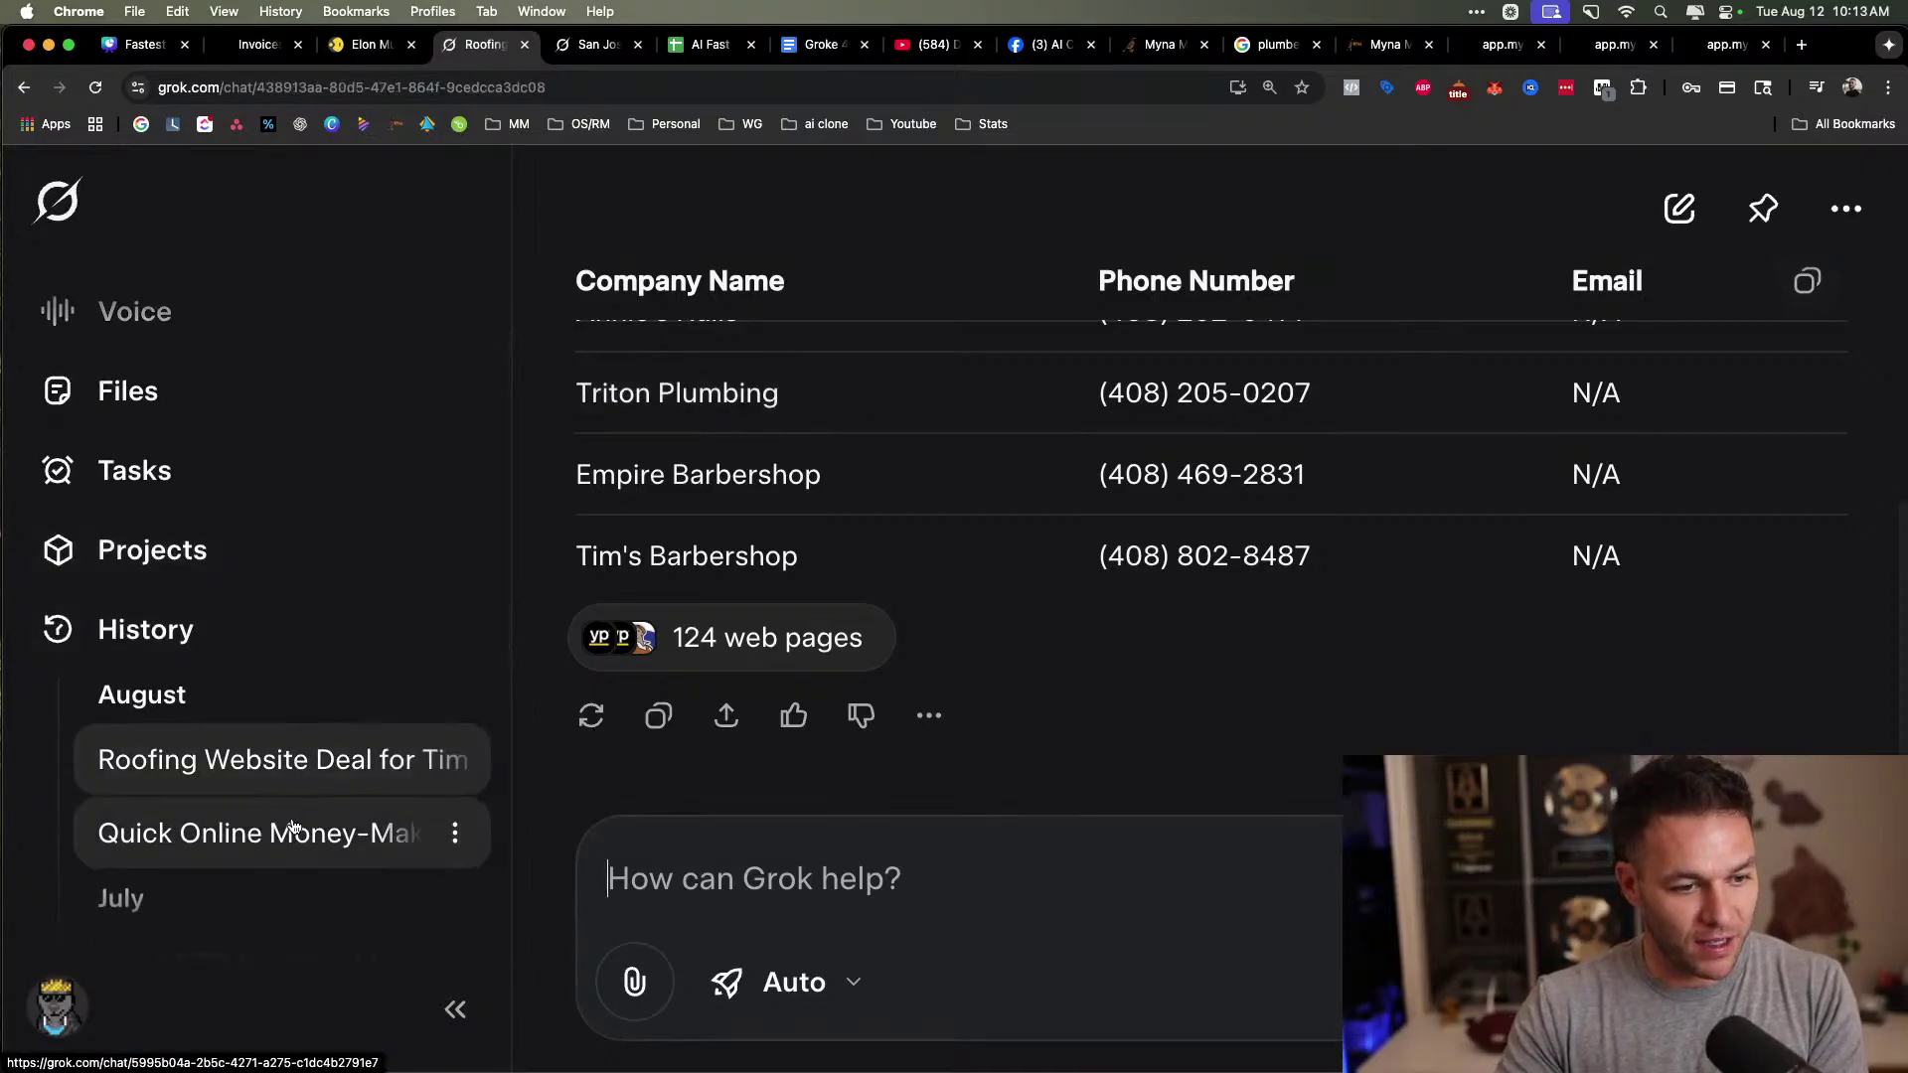
Look through the Grok chat history, reopen the San Jose businesses chat, and start a new chat.
scroll(289, 795, "down", 1)
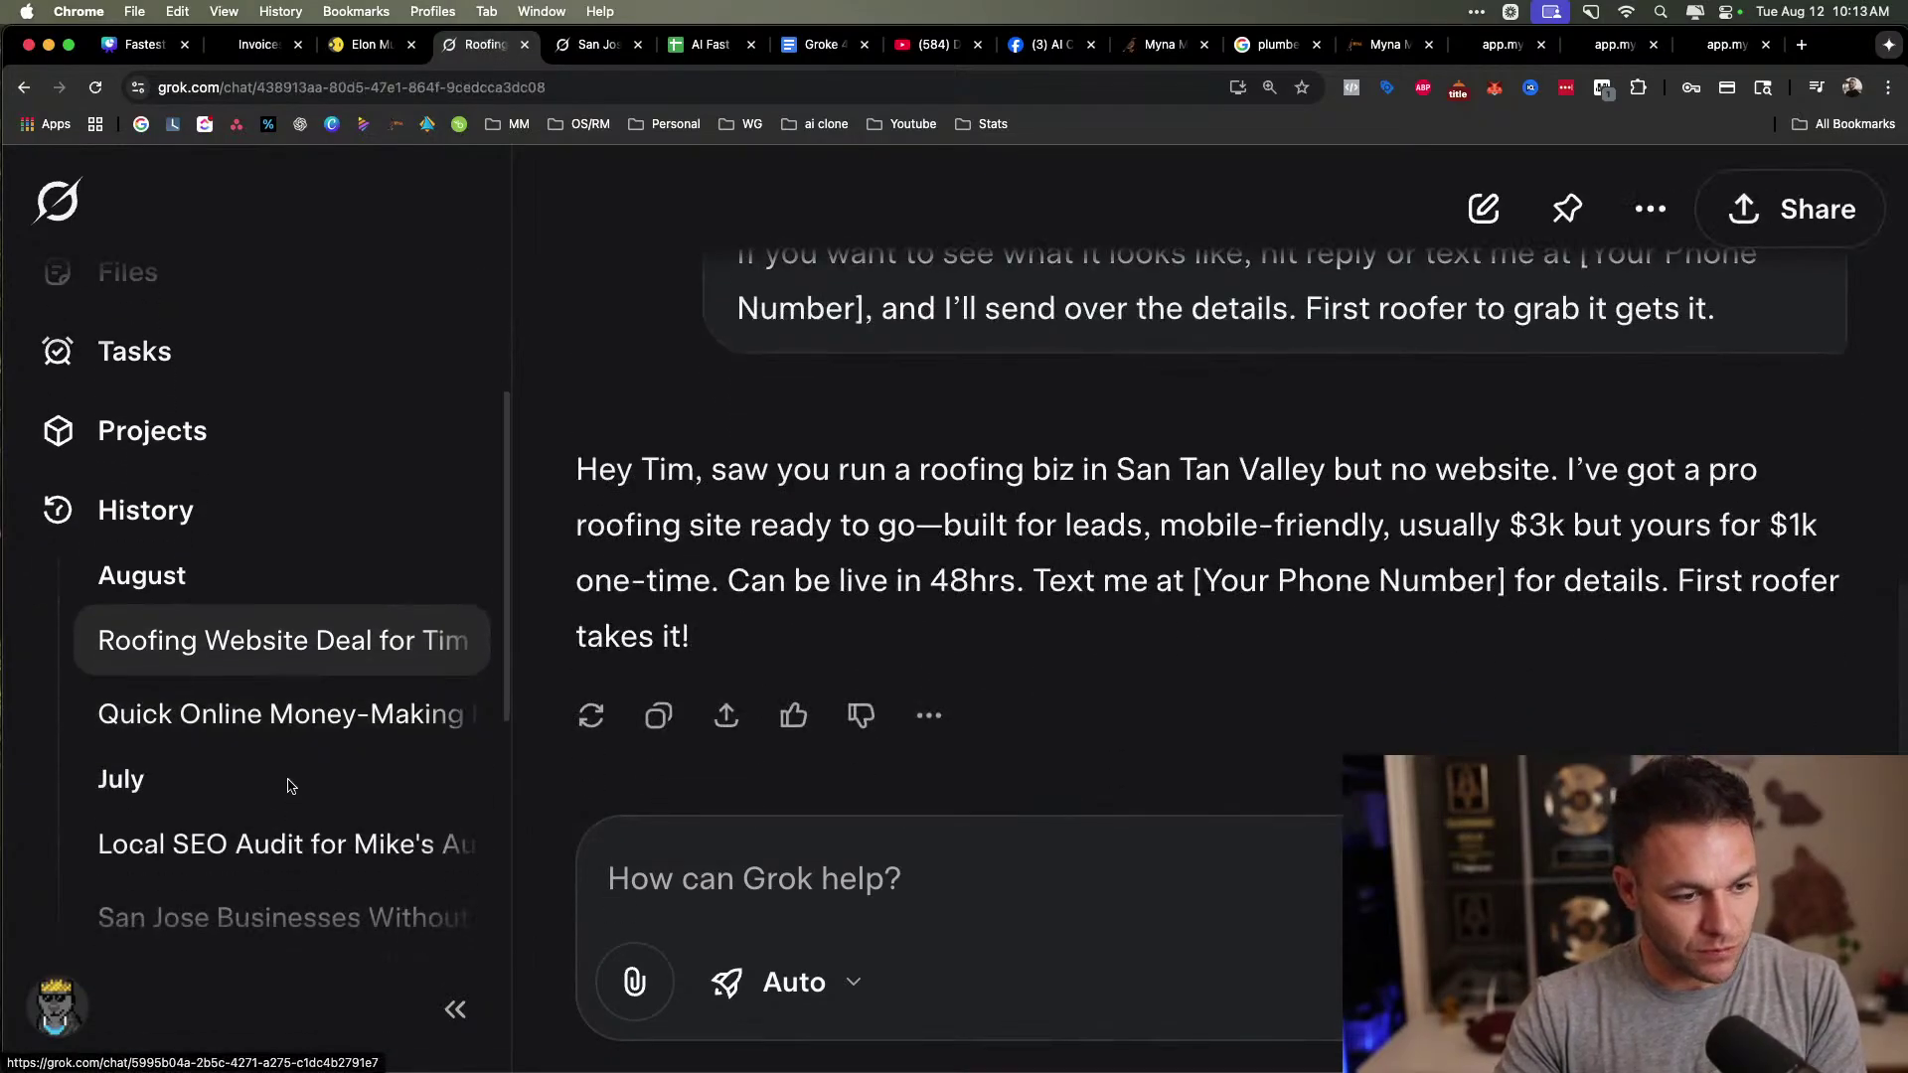
scroll(289, 786, "down", 1)
left_click(288, 795)
scroll(72, 425, "up", 4)
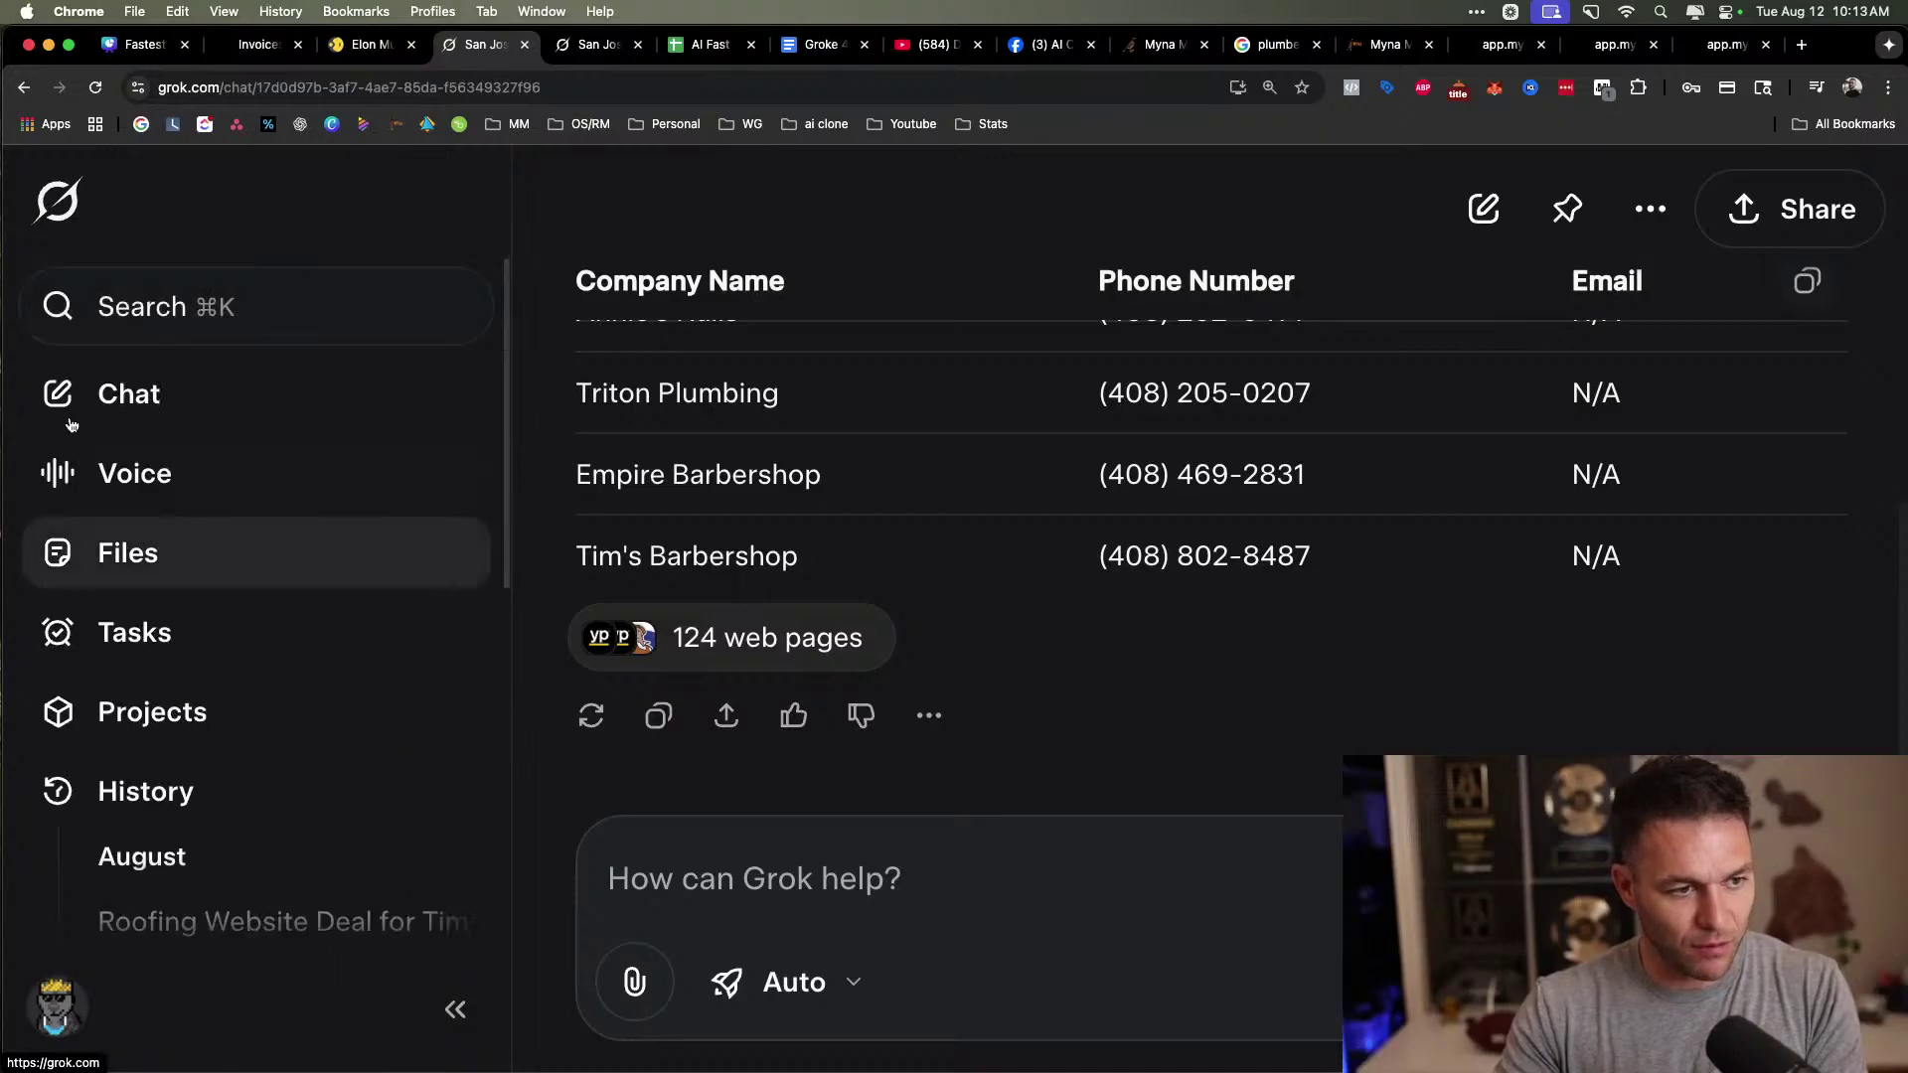
left_click(129, 310)
left_click(149, 386)
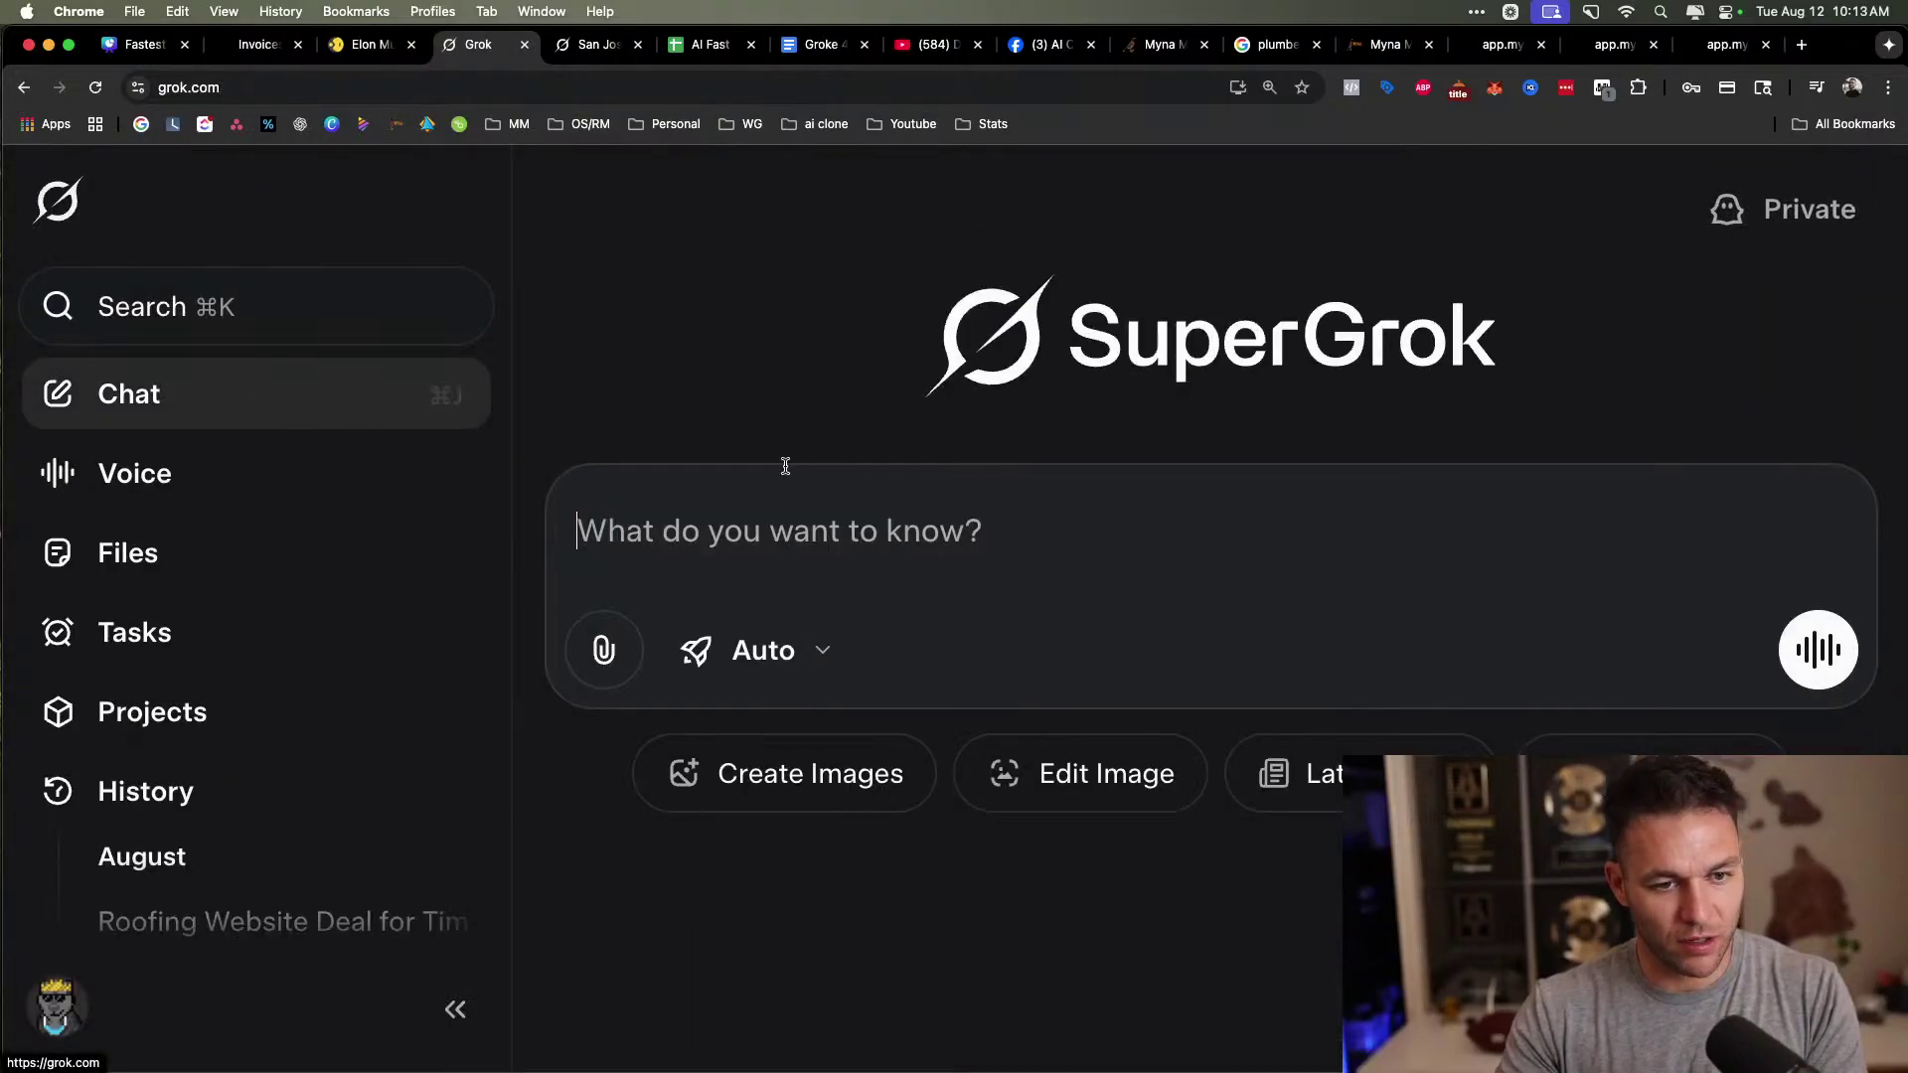
Switch to the Google Docs document and copy the Golden email template's body from the greeting through "Here's the site, hope you like it.".
left_click(821, 44)
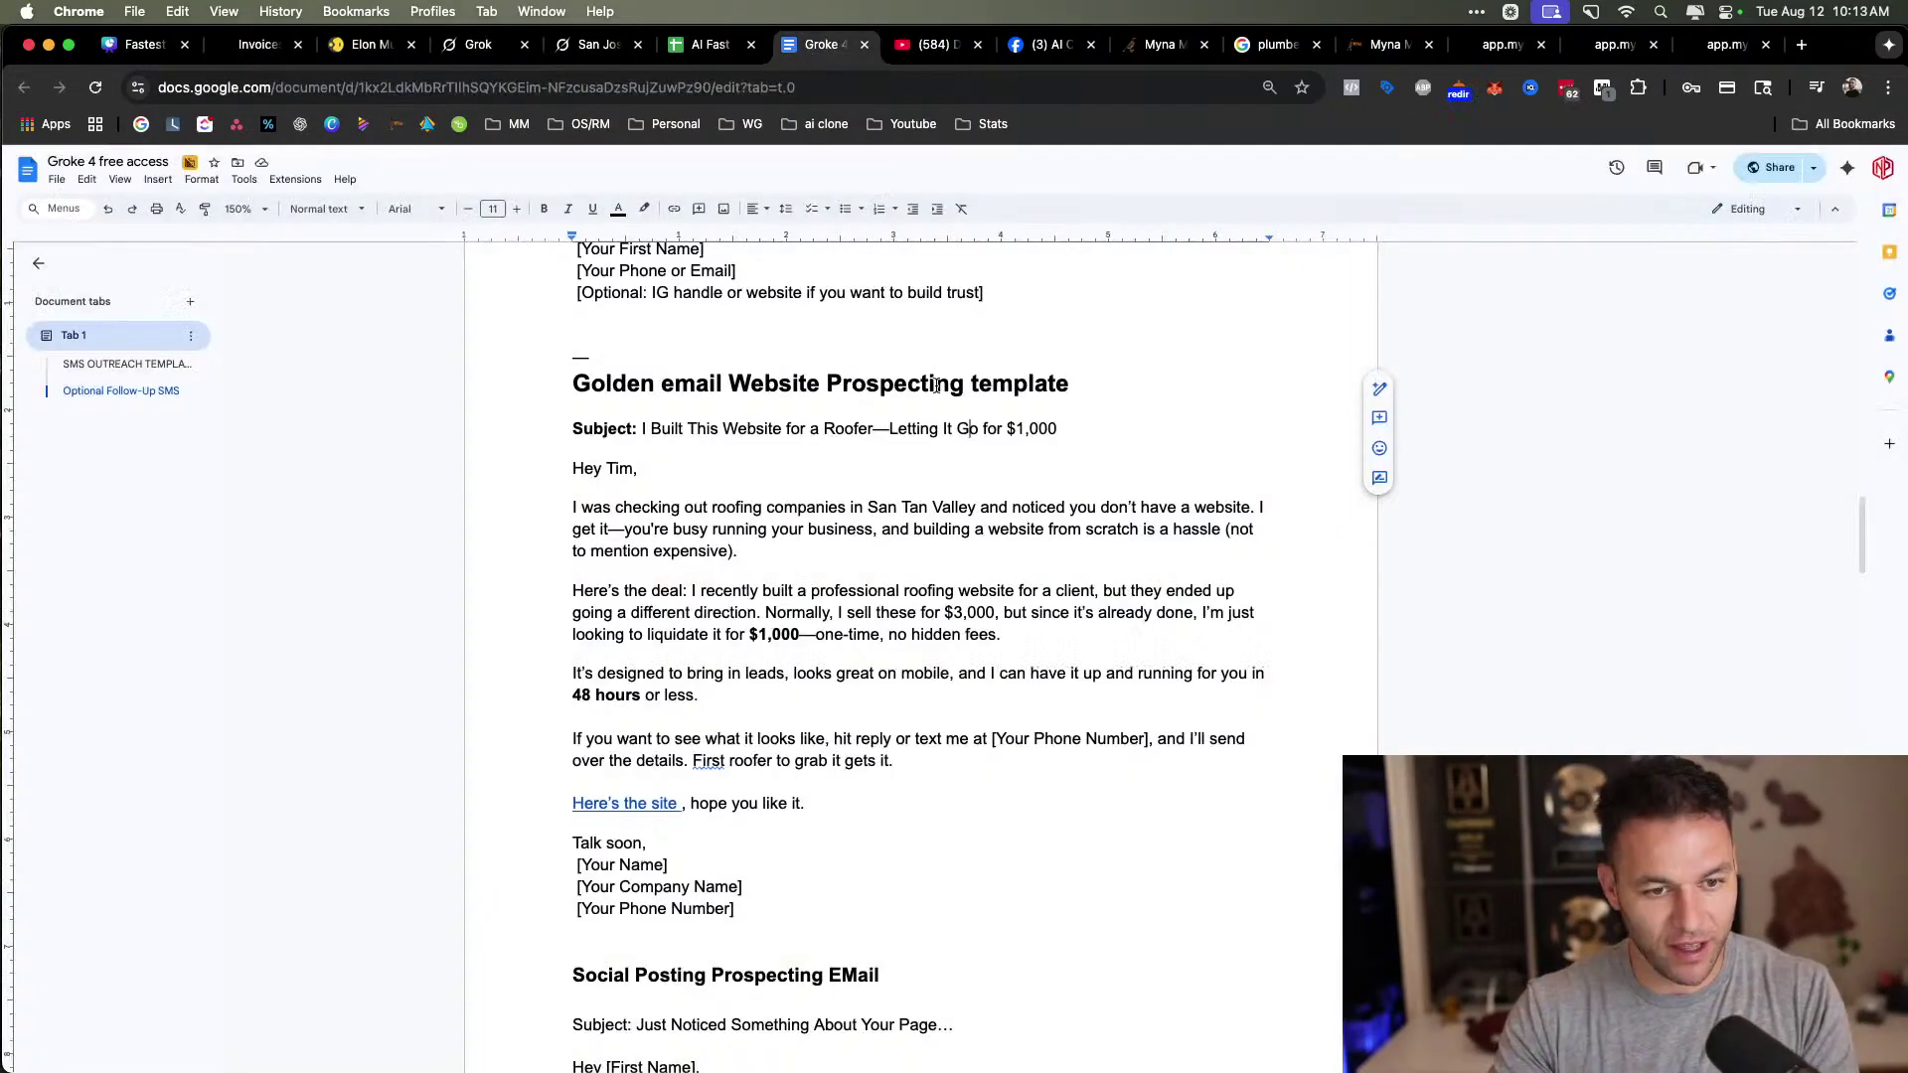
left_click_drag(954, 702, 897, 676)
left_click_drag(573, 468, 1051, 822)
key("super+c")
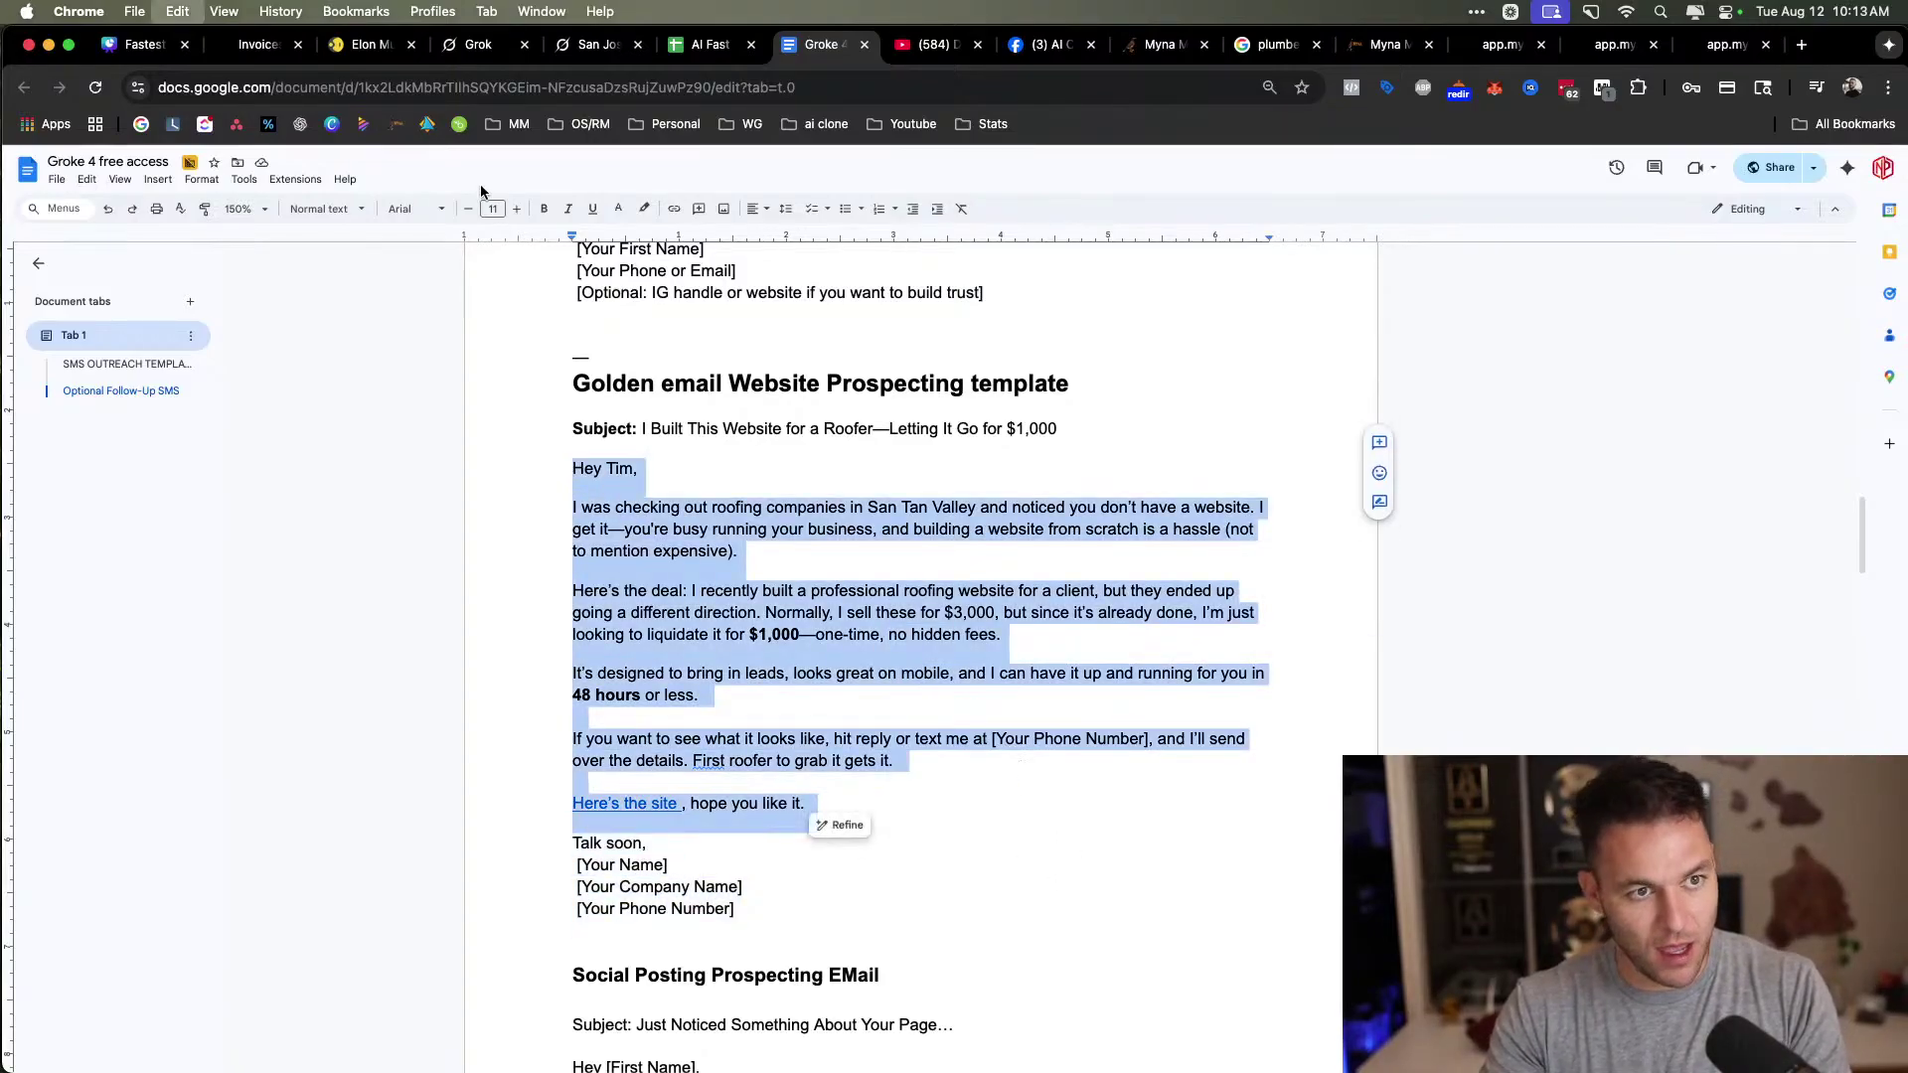
Return to the new Grok chat and send "turn this into a short text msg to a plumber who needs a website" with the copied email.
key("super+4")
type("turn tbhis")
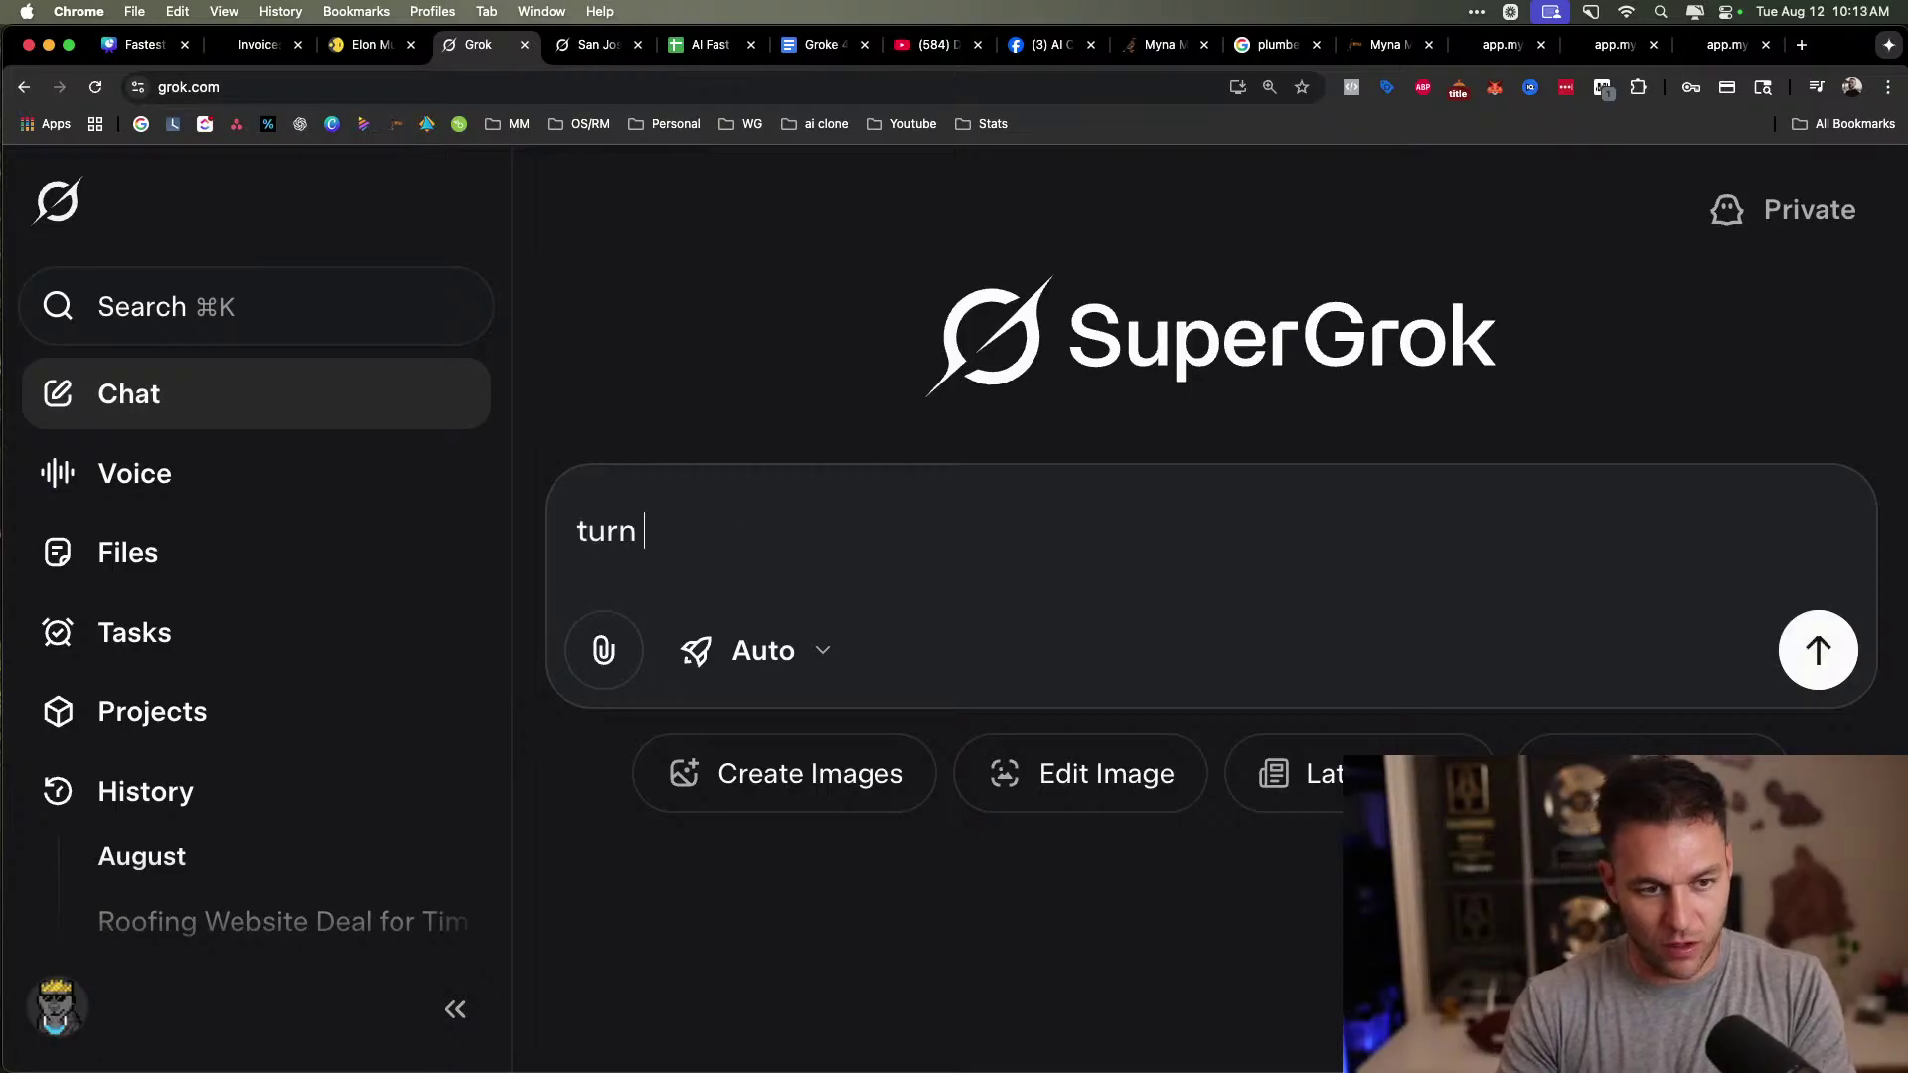
key("BackSpace")
key("BackSpace")
key("BackSpace")
key("BackSpace")
key("BackSpace")
type("hi")
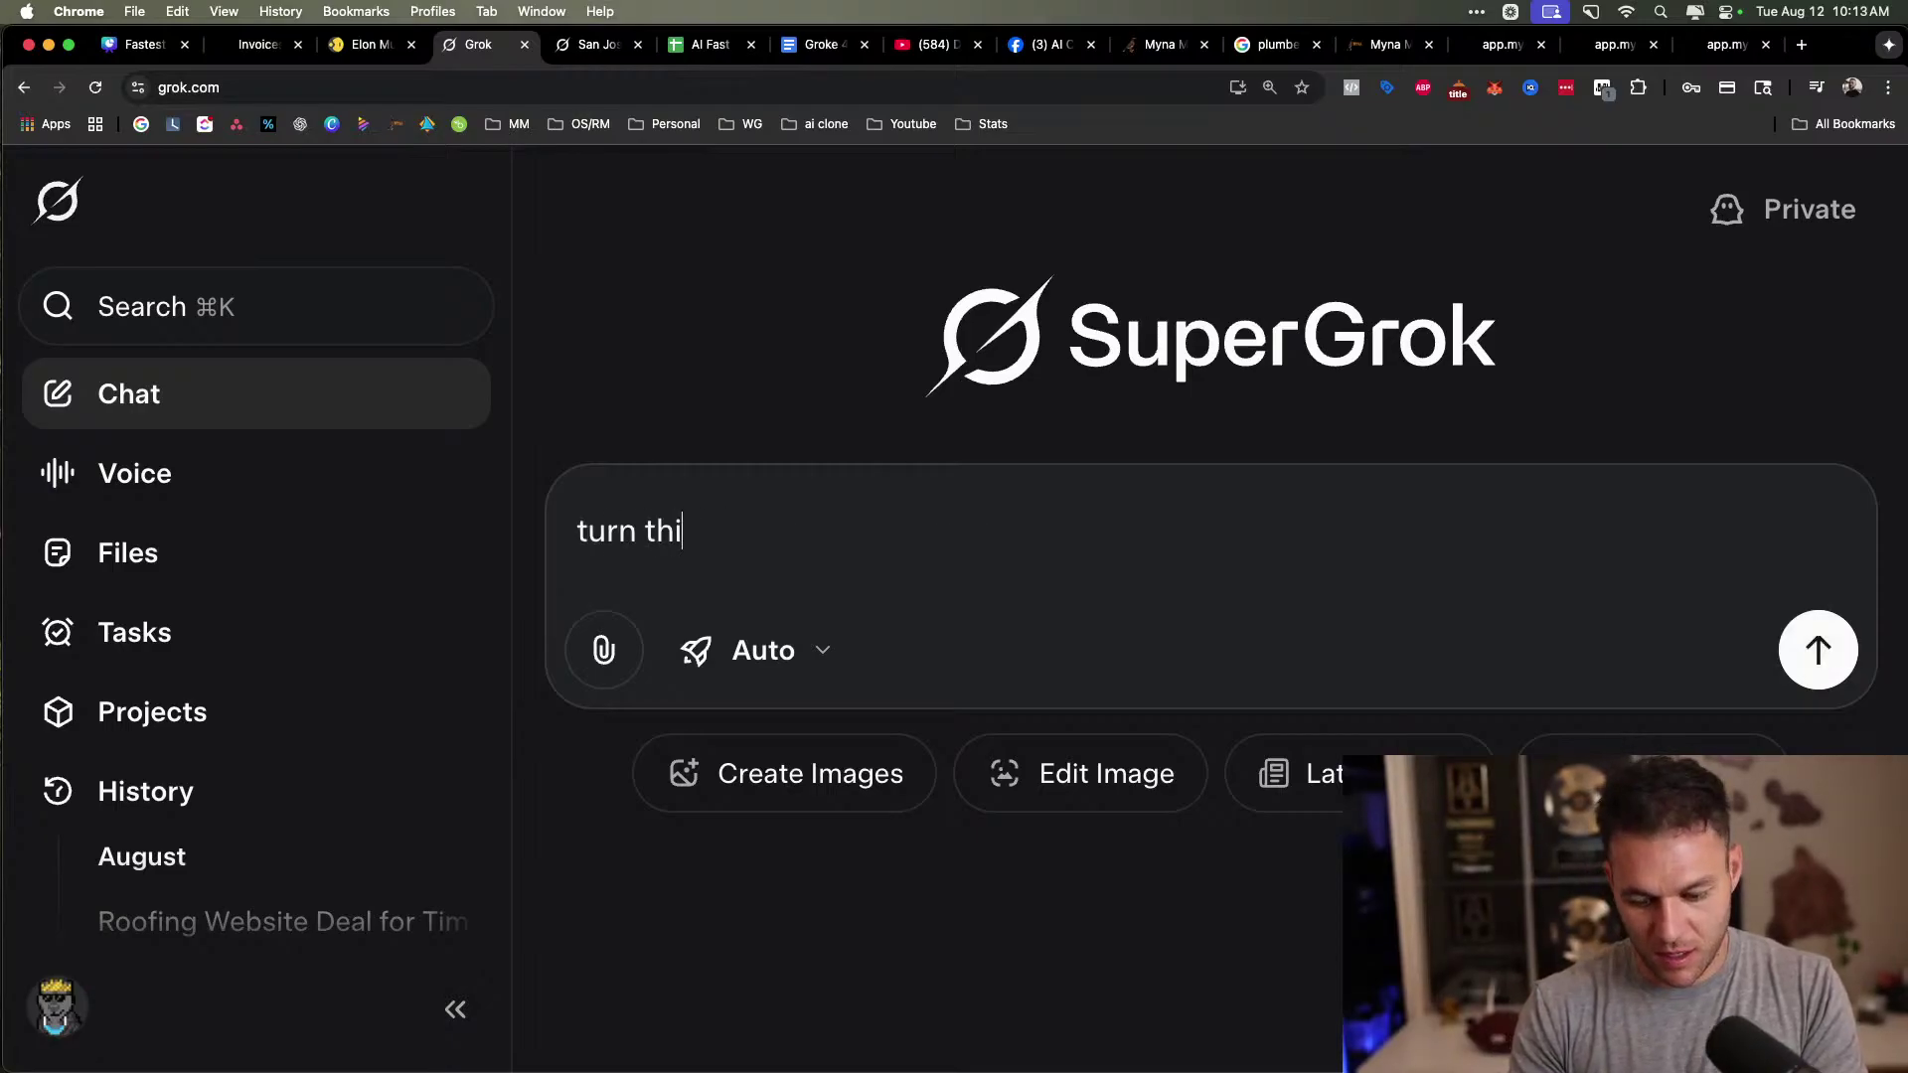
type("s into a short text ms")
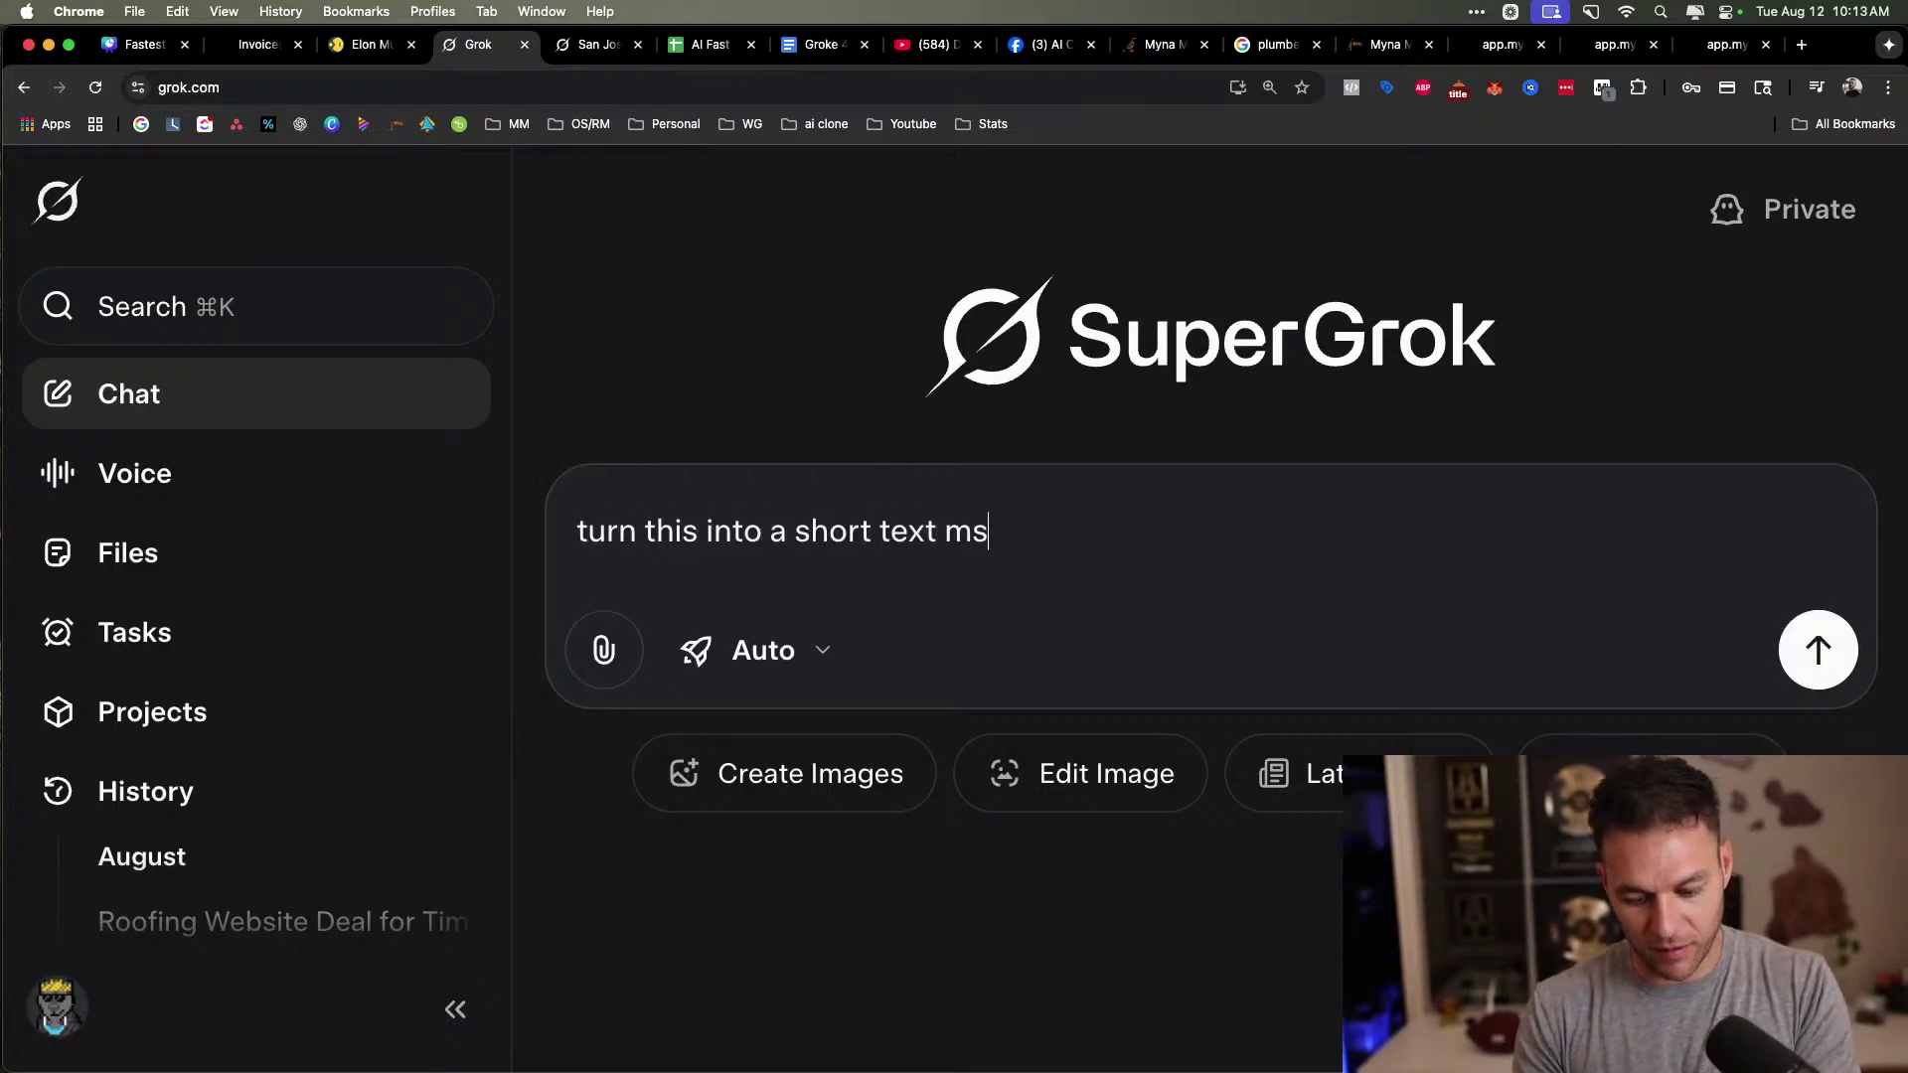
type("g to a p")
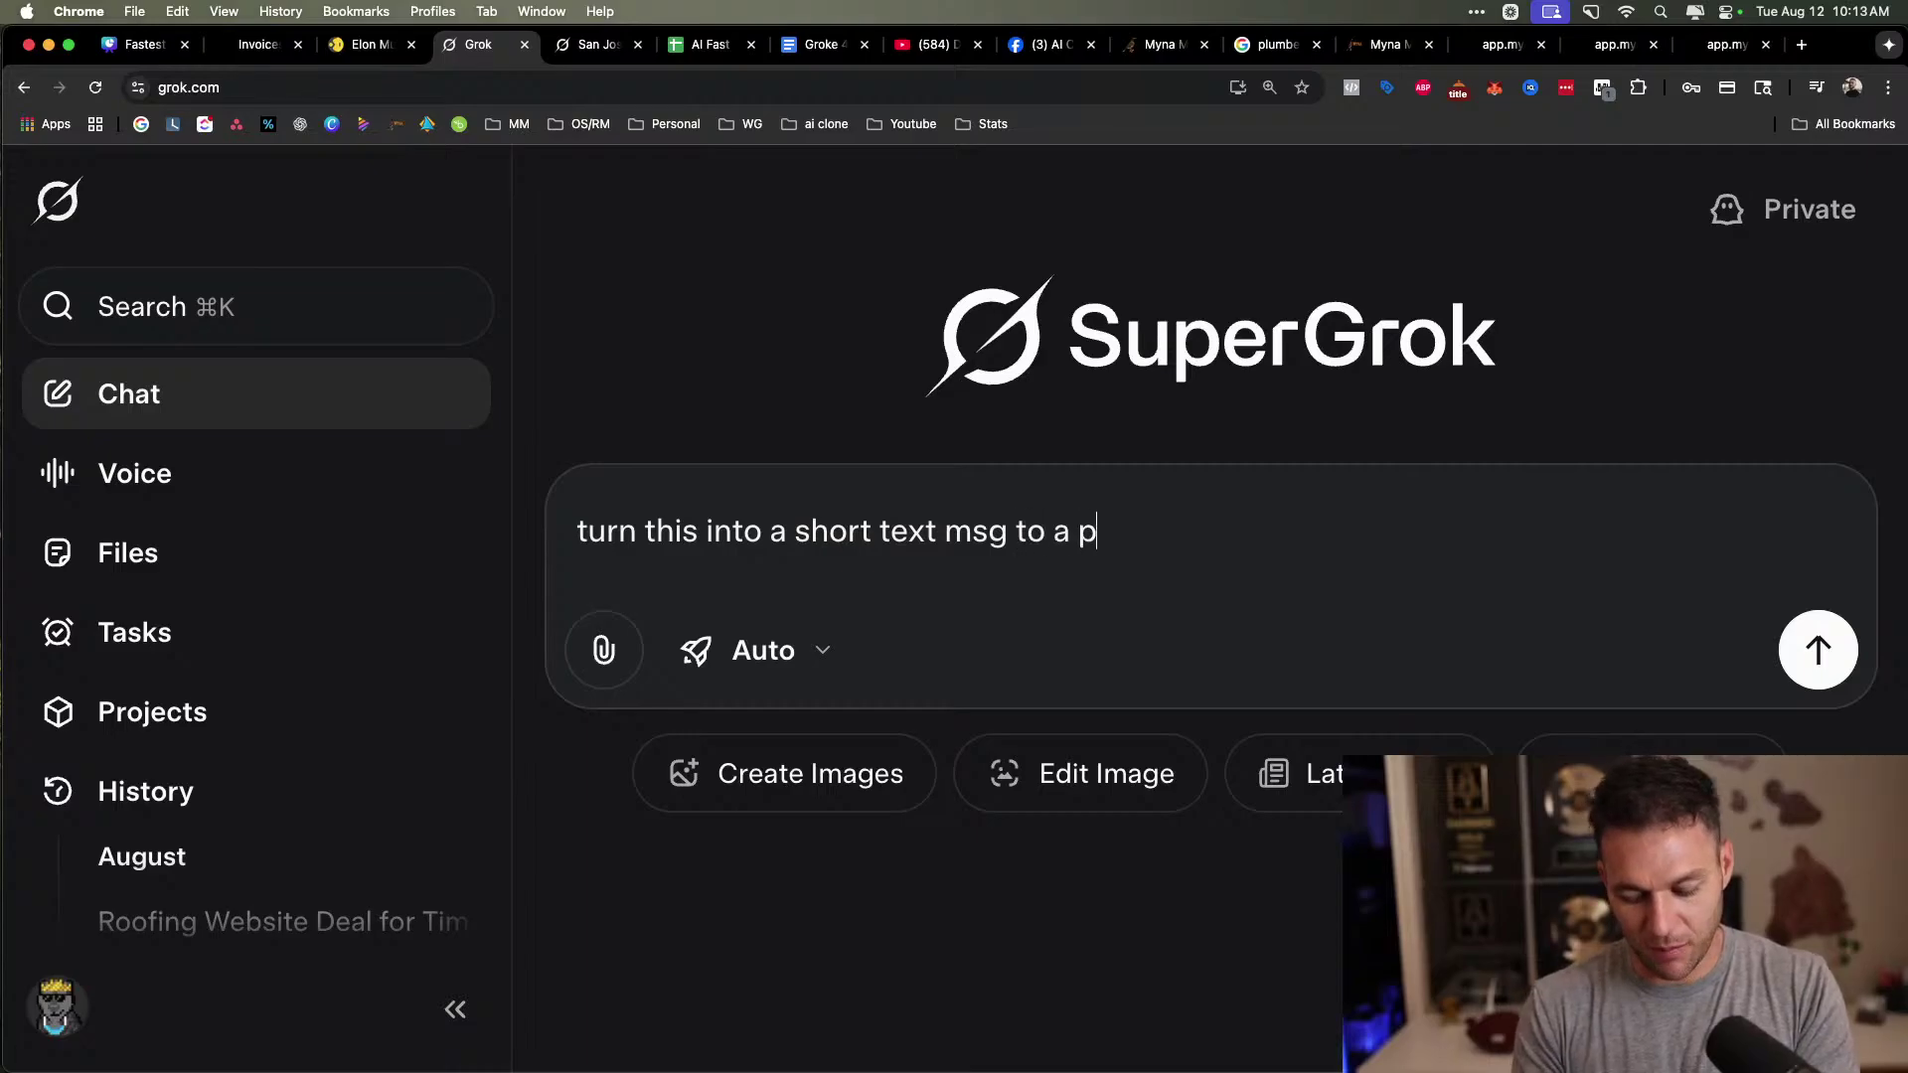
type("lumber who needs a website")
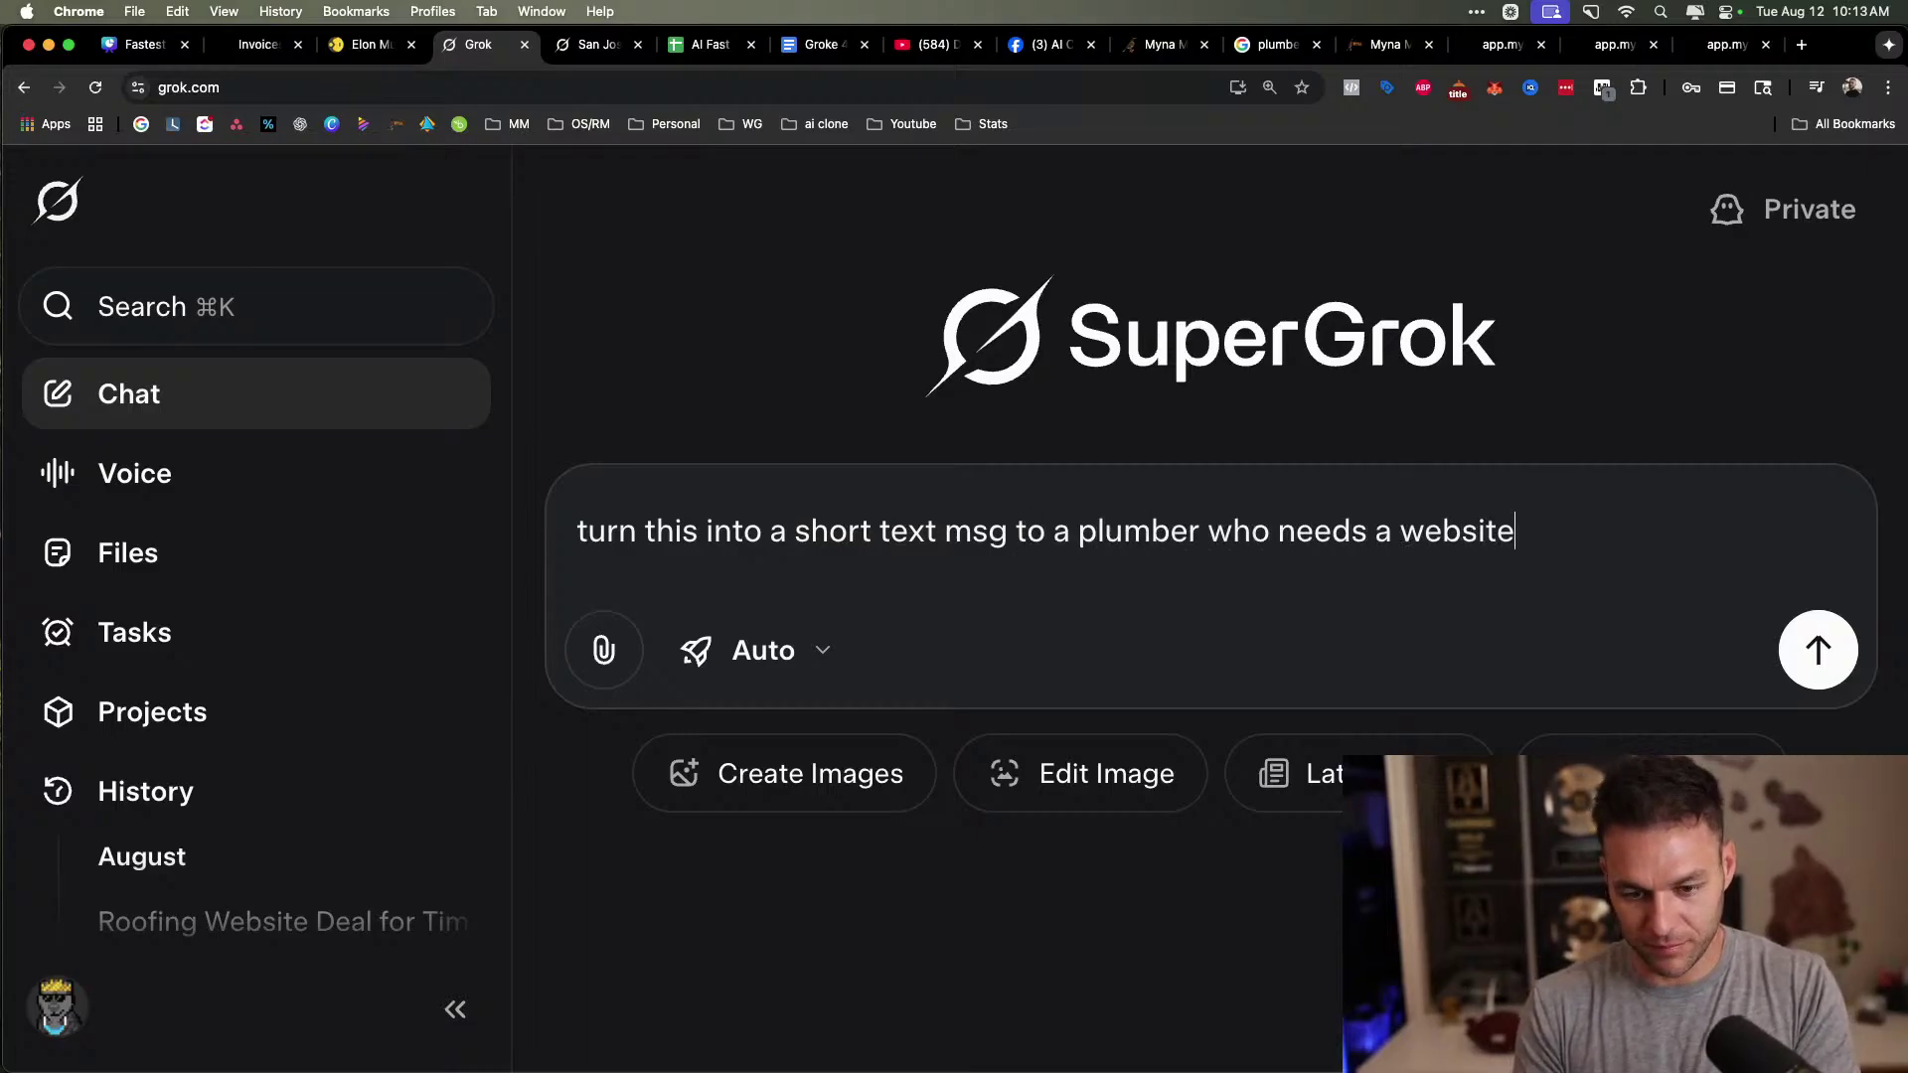
key("super+v")
key("Return")
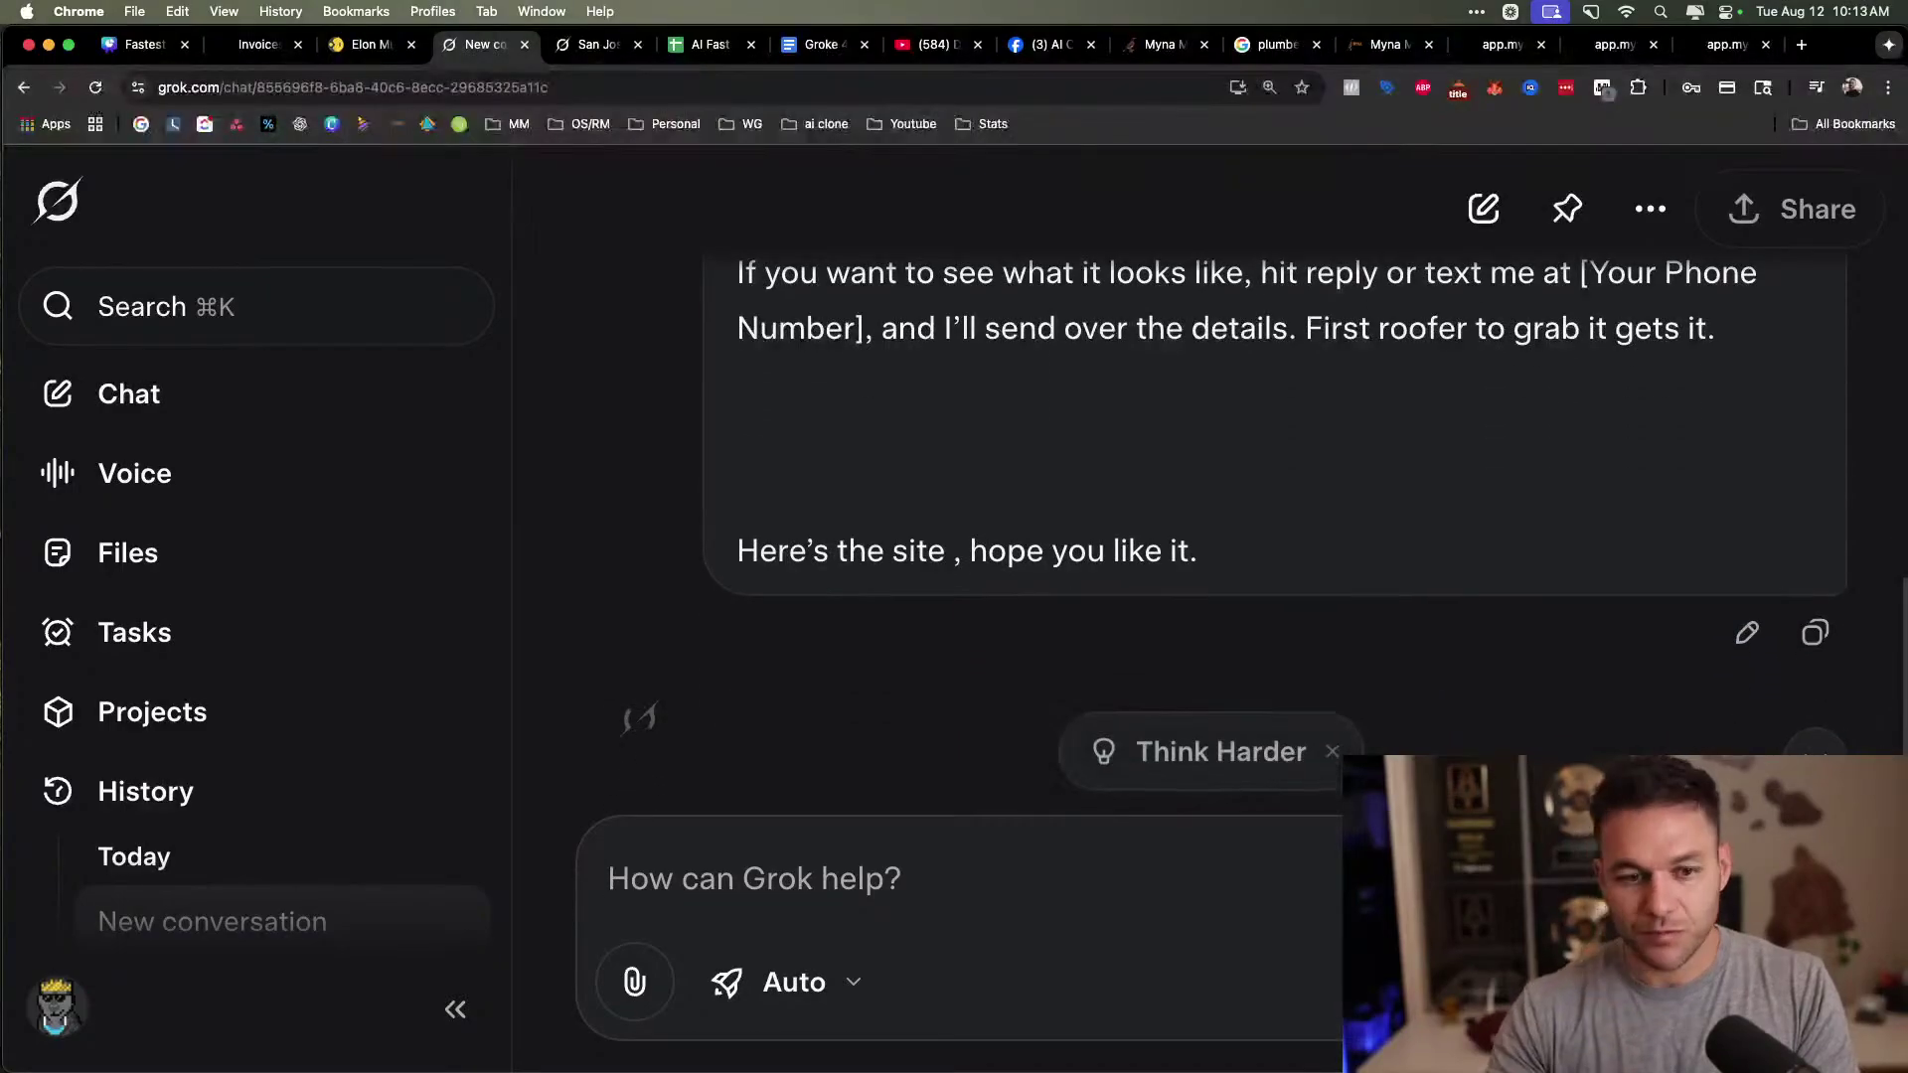
Review the generated plumber text message, recheck the San Jose business list, and highlight the message's opening lines about the pro site.
key("super+minus")
key("super+minus")
key("super+minus")
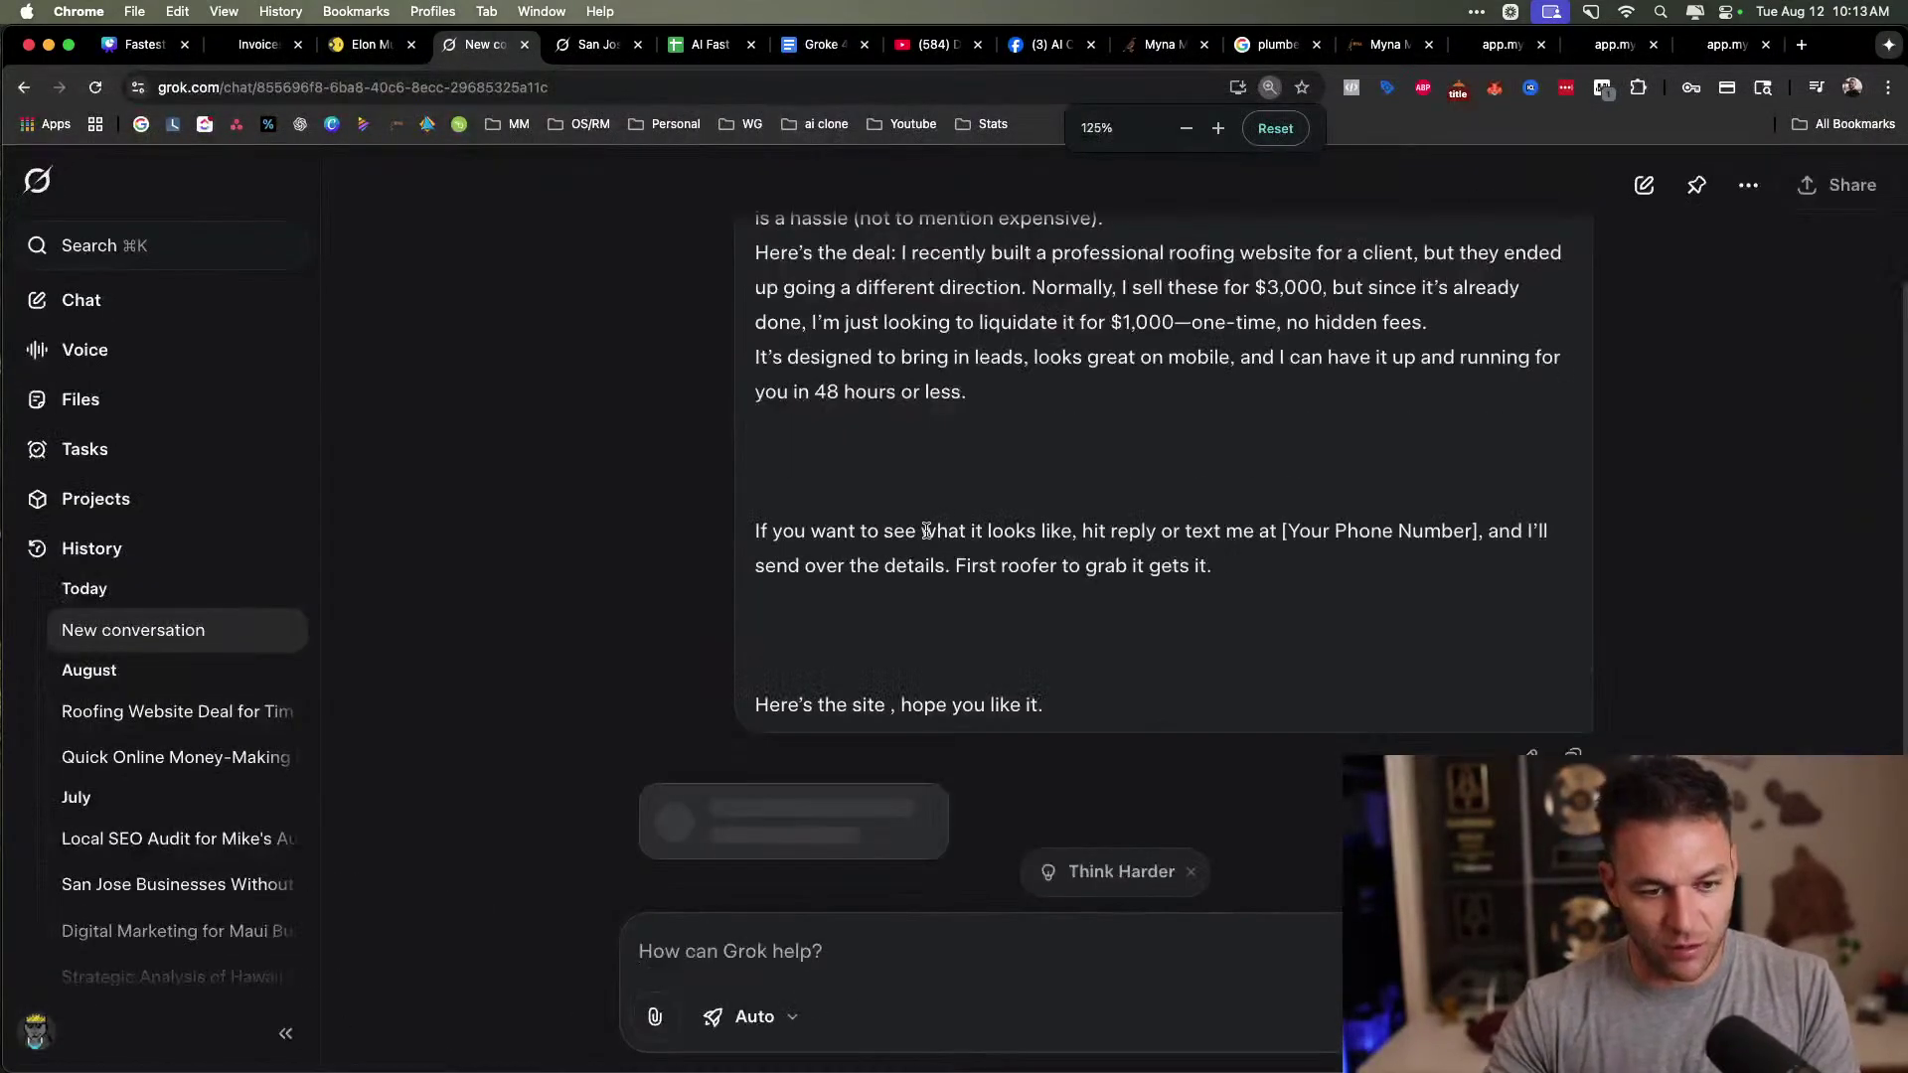
key("super+equal")
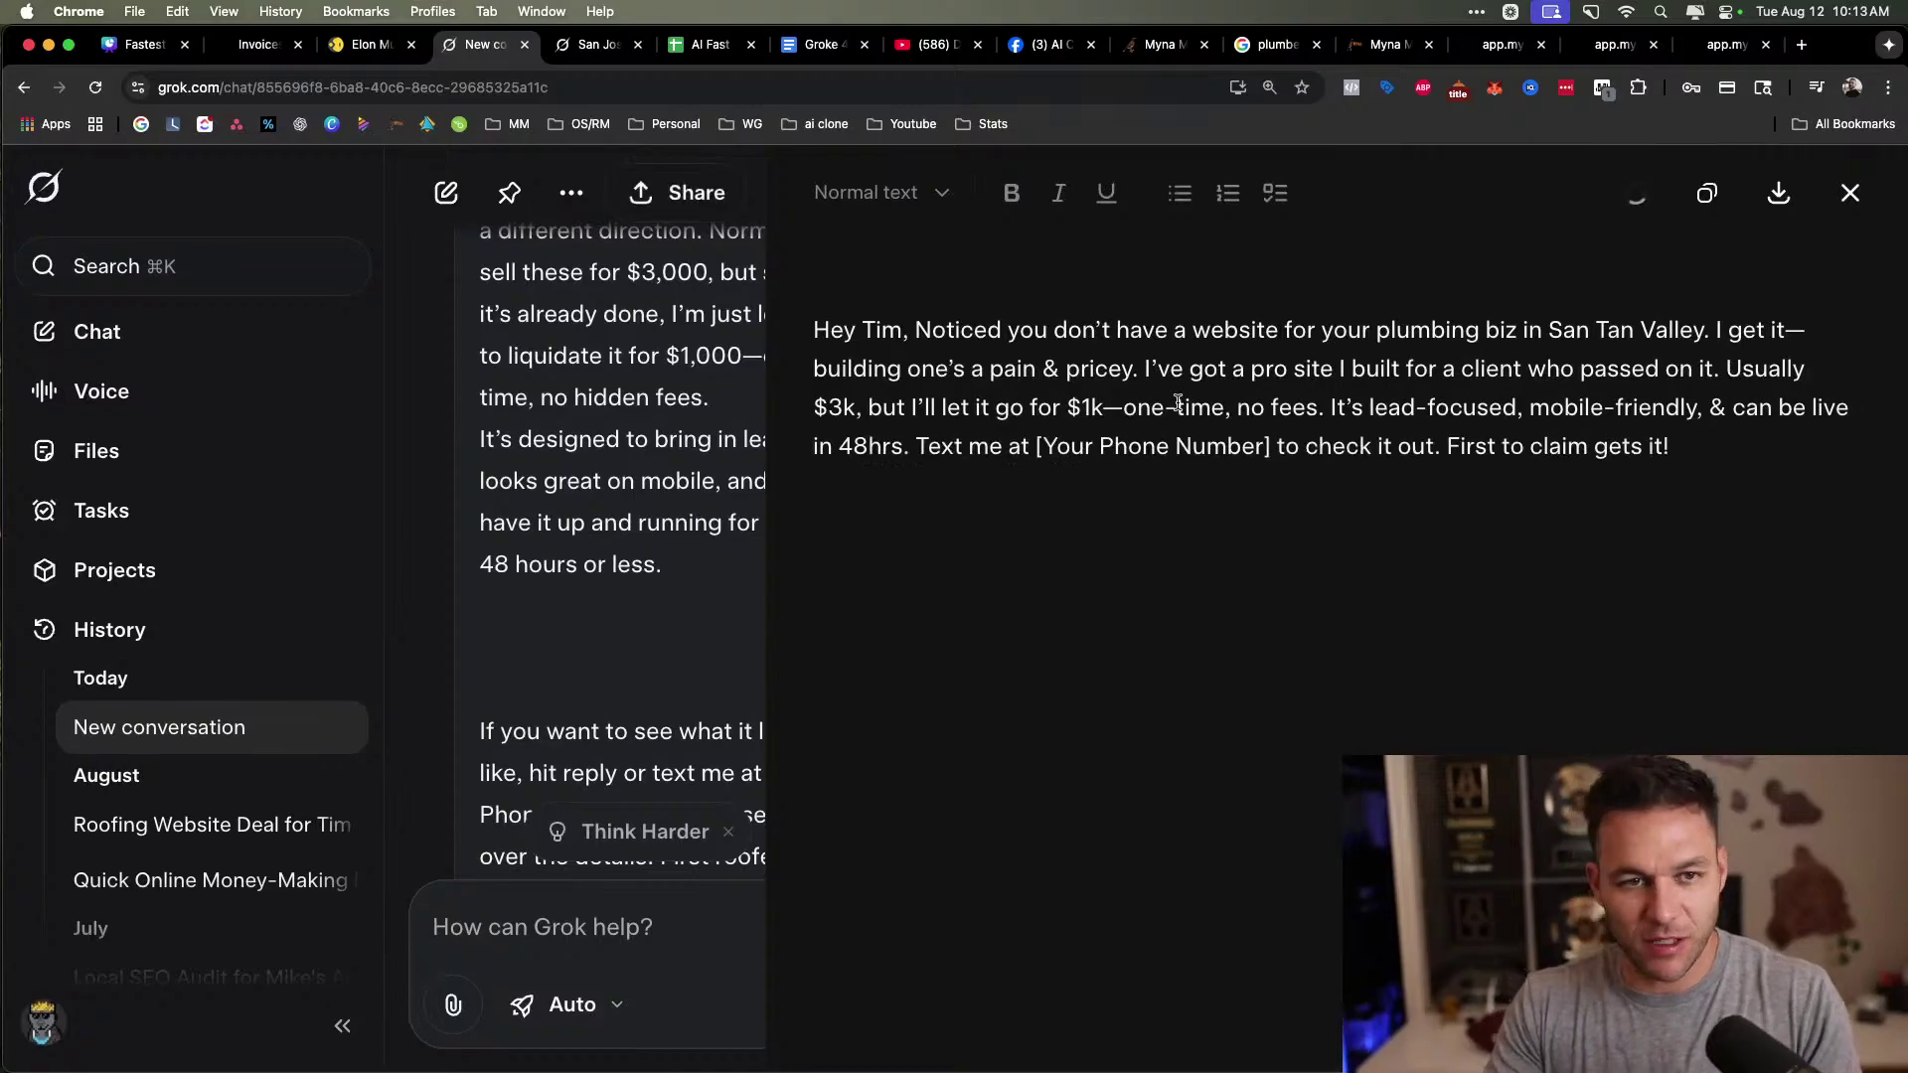
left_click(562, 45)
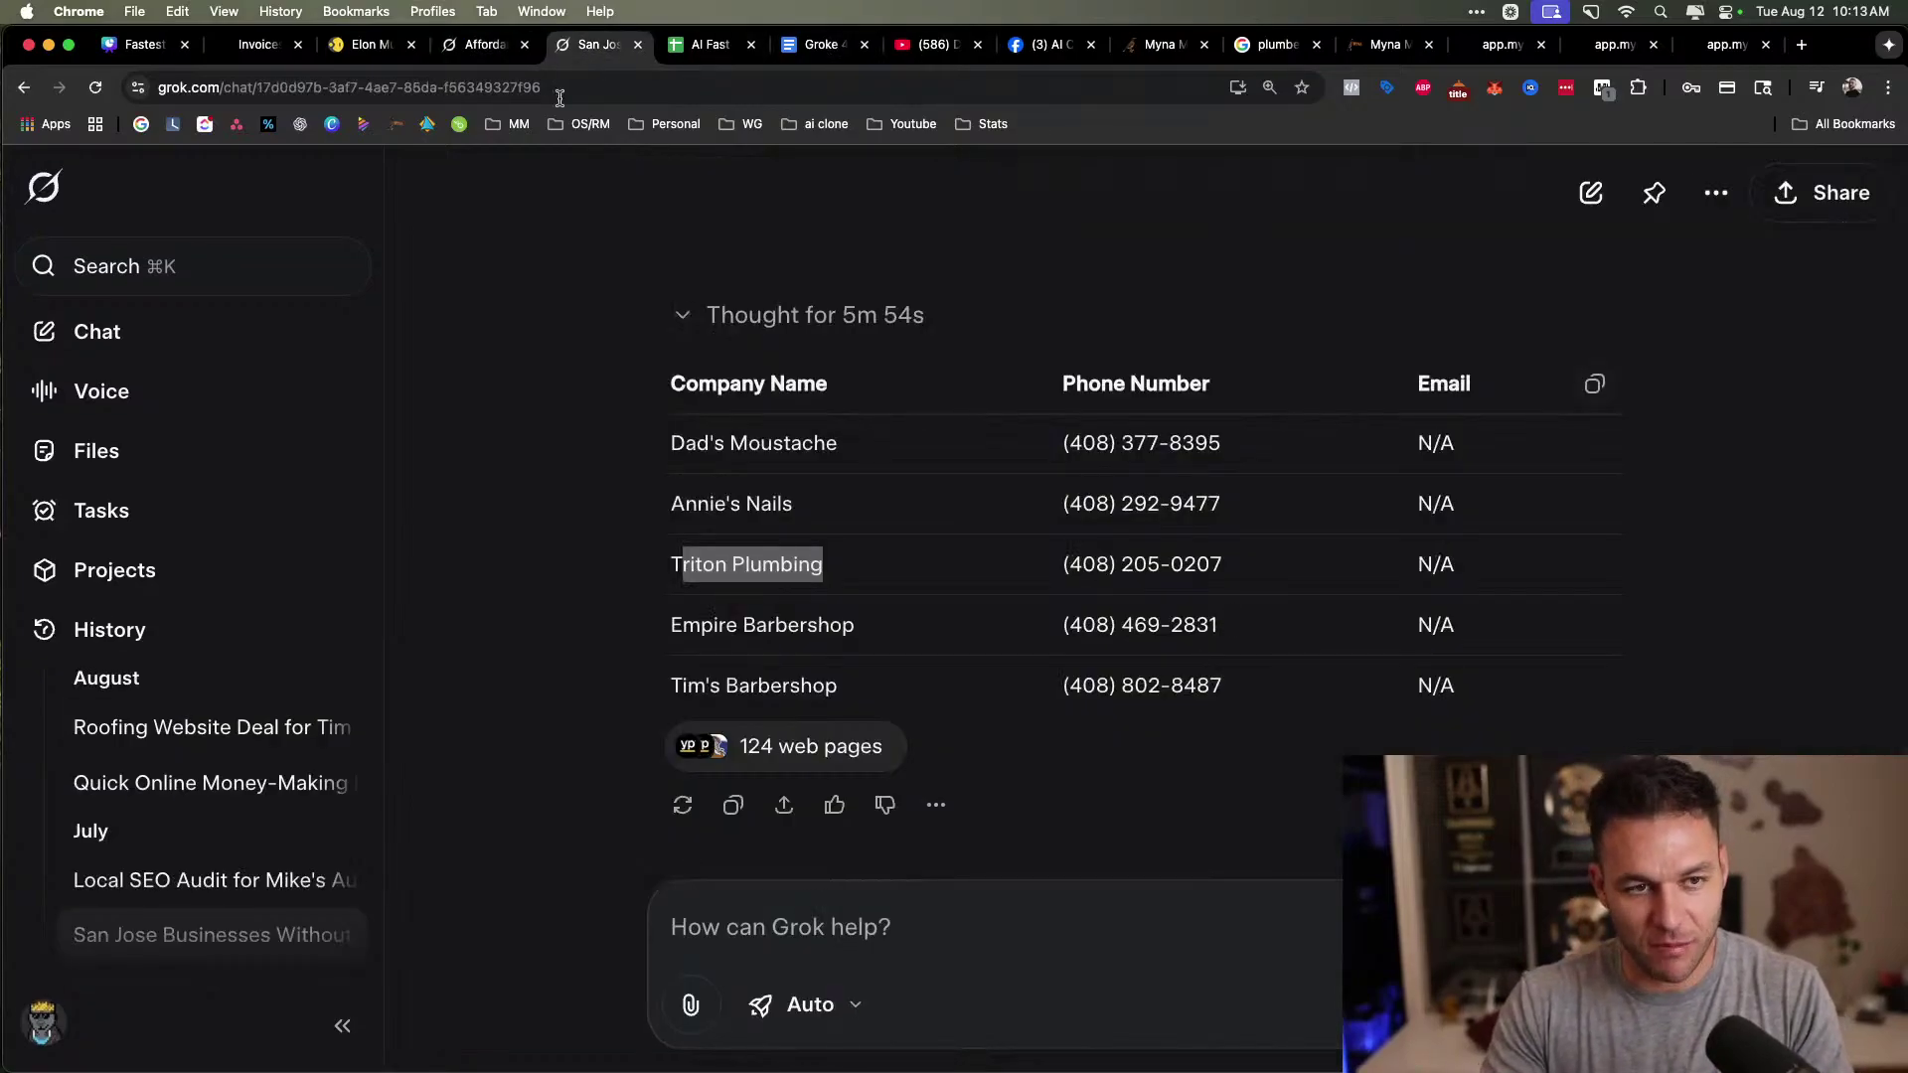
left_click(494, 47)
left_click_drag(1159, 370, 1145, 367)
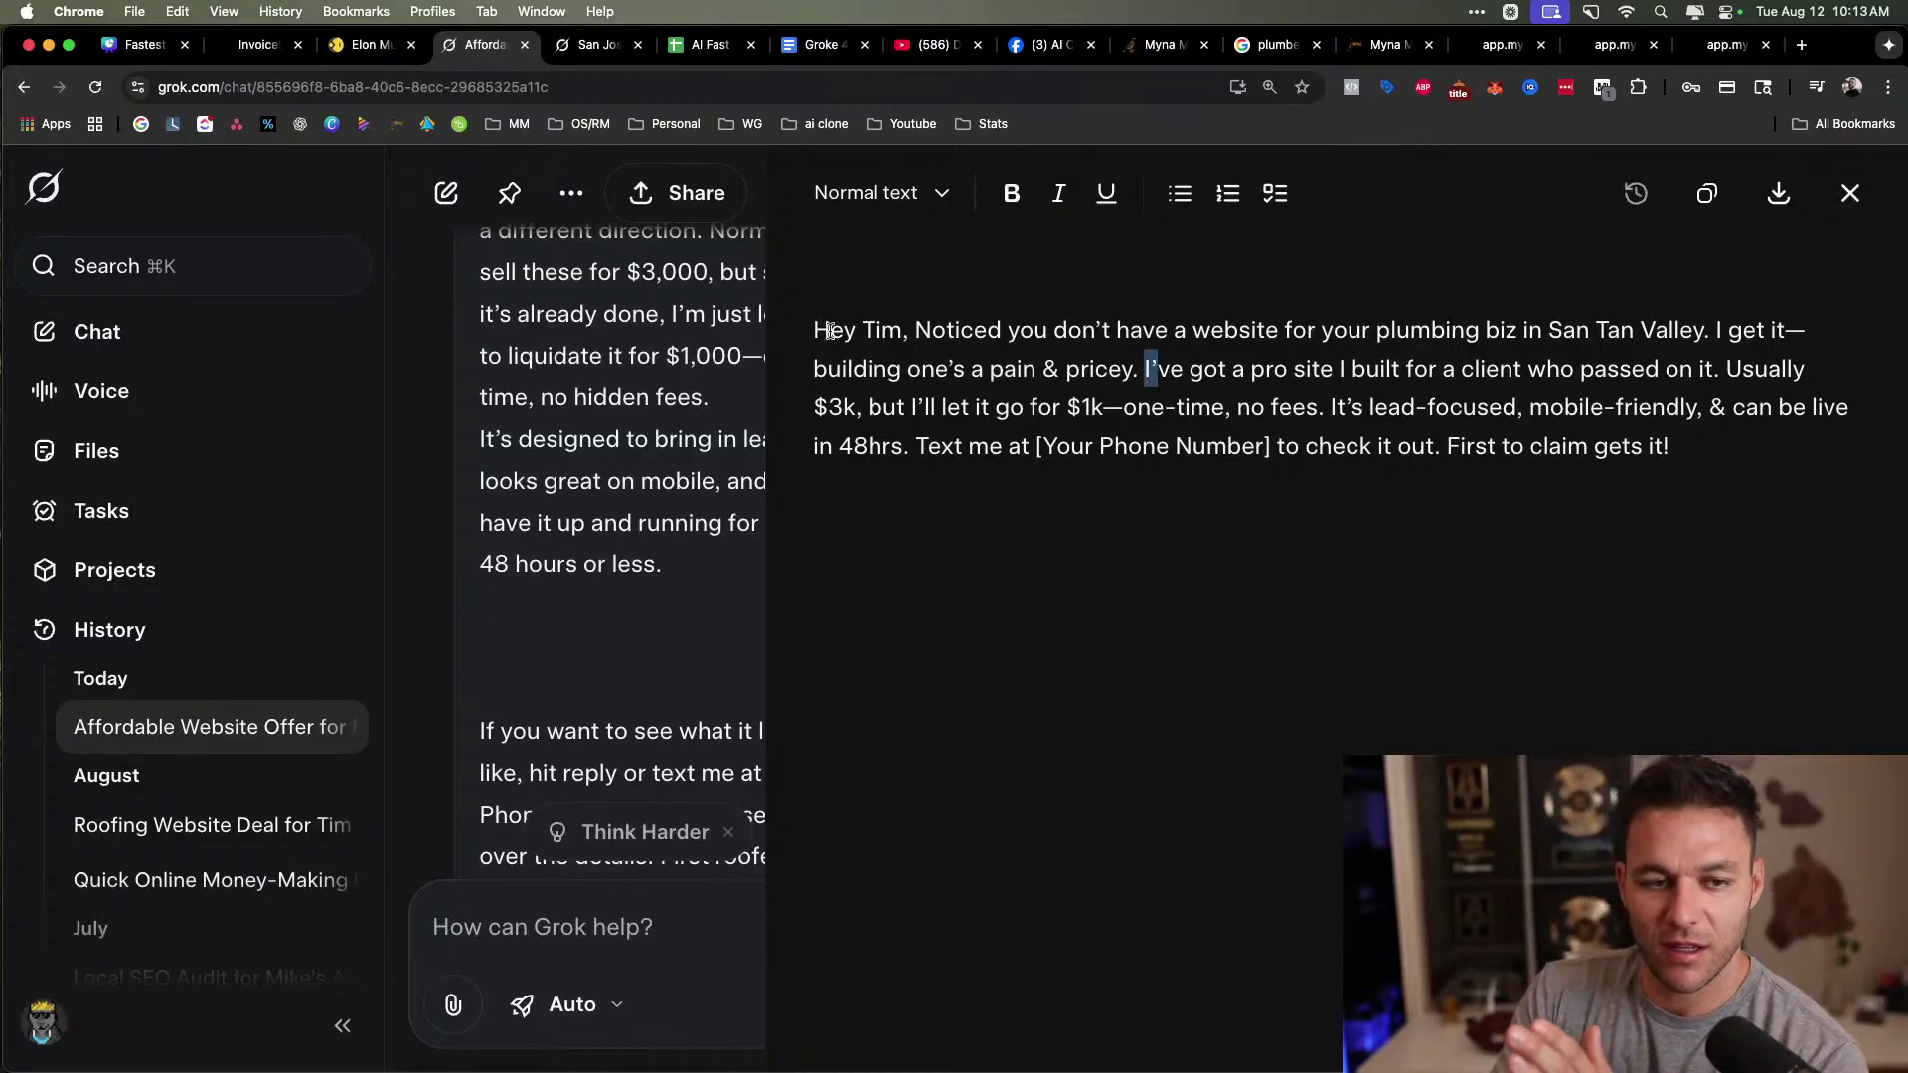
left_click_drag(828, 331, 1576, 373)
left_click(1009, 368)
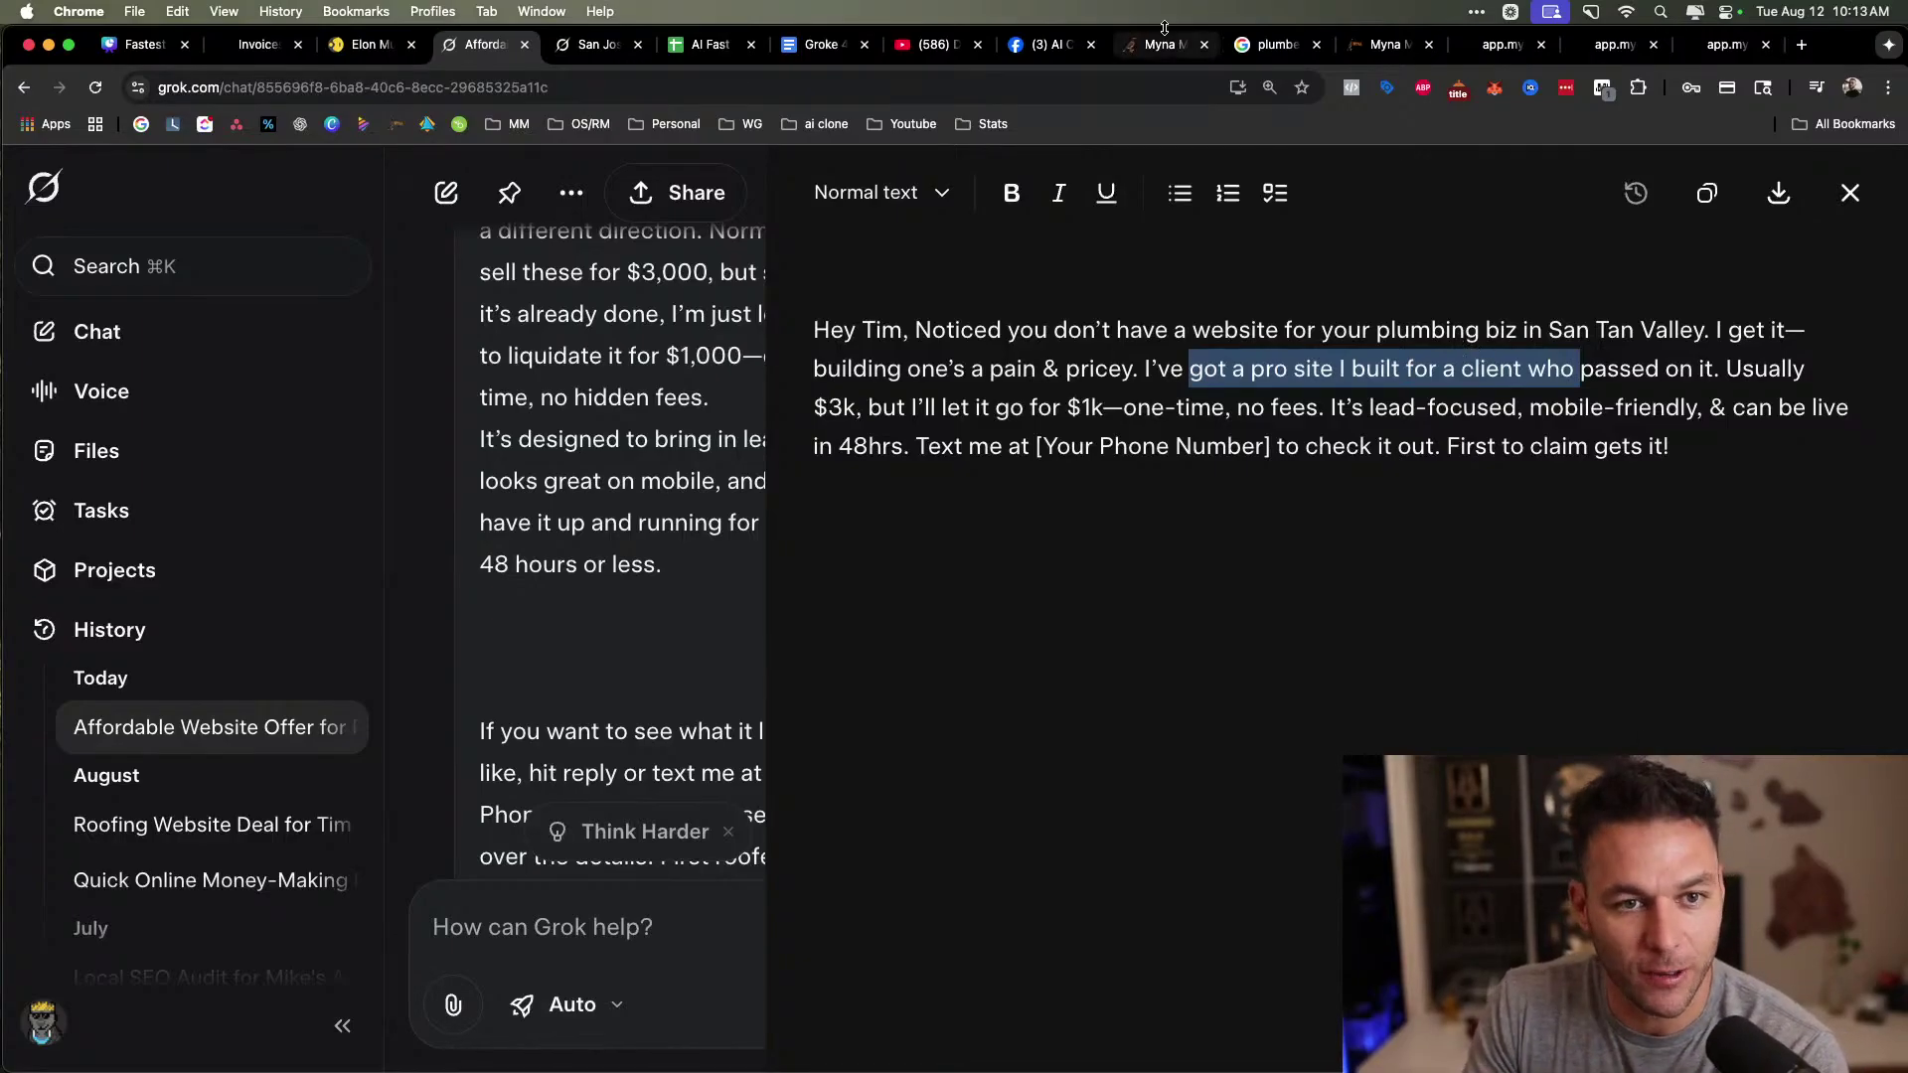
Compare the original plumber preview with the Triton Plumbing preview, highlight part of its headline, and show the paid invoices in Canva.
left_click(1725, 47)
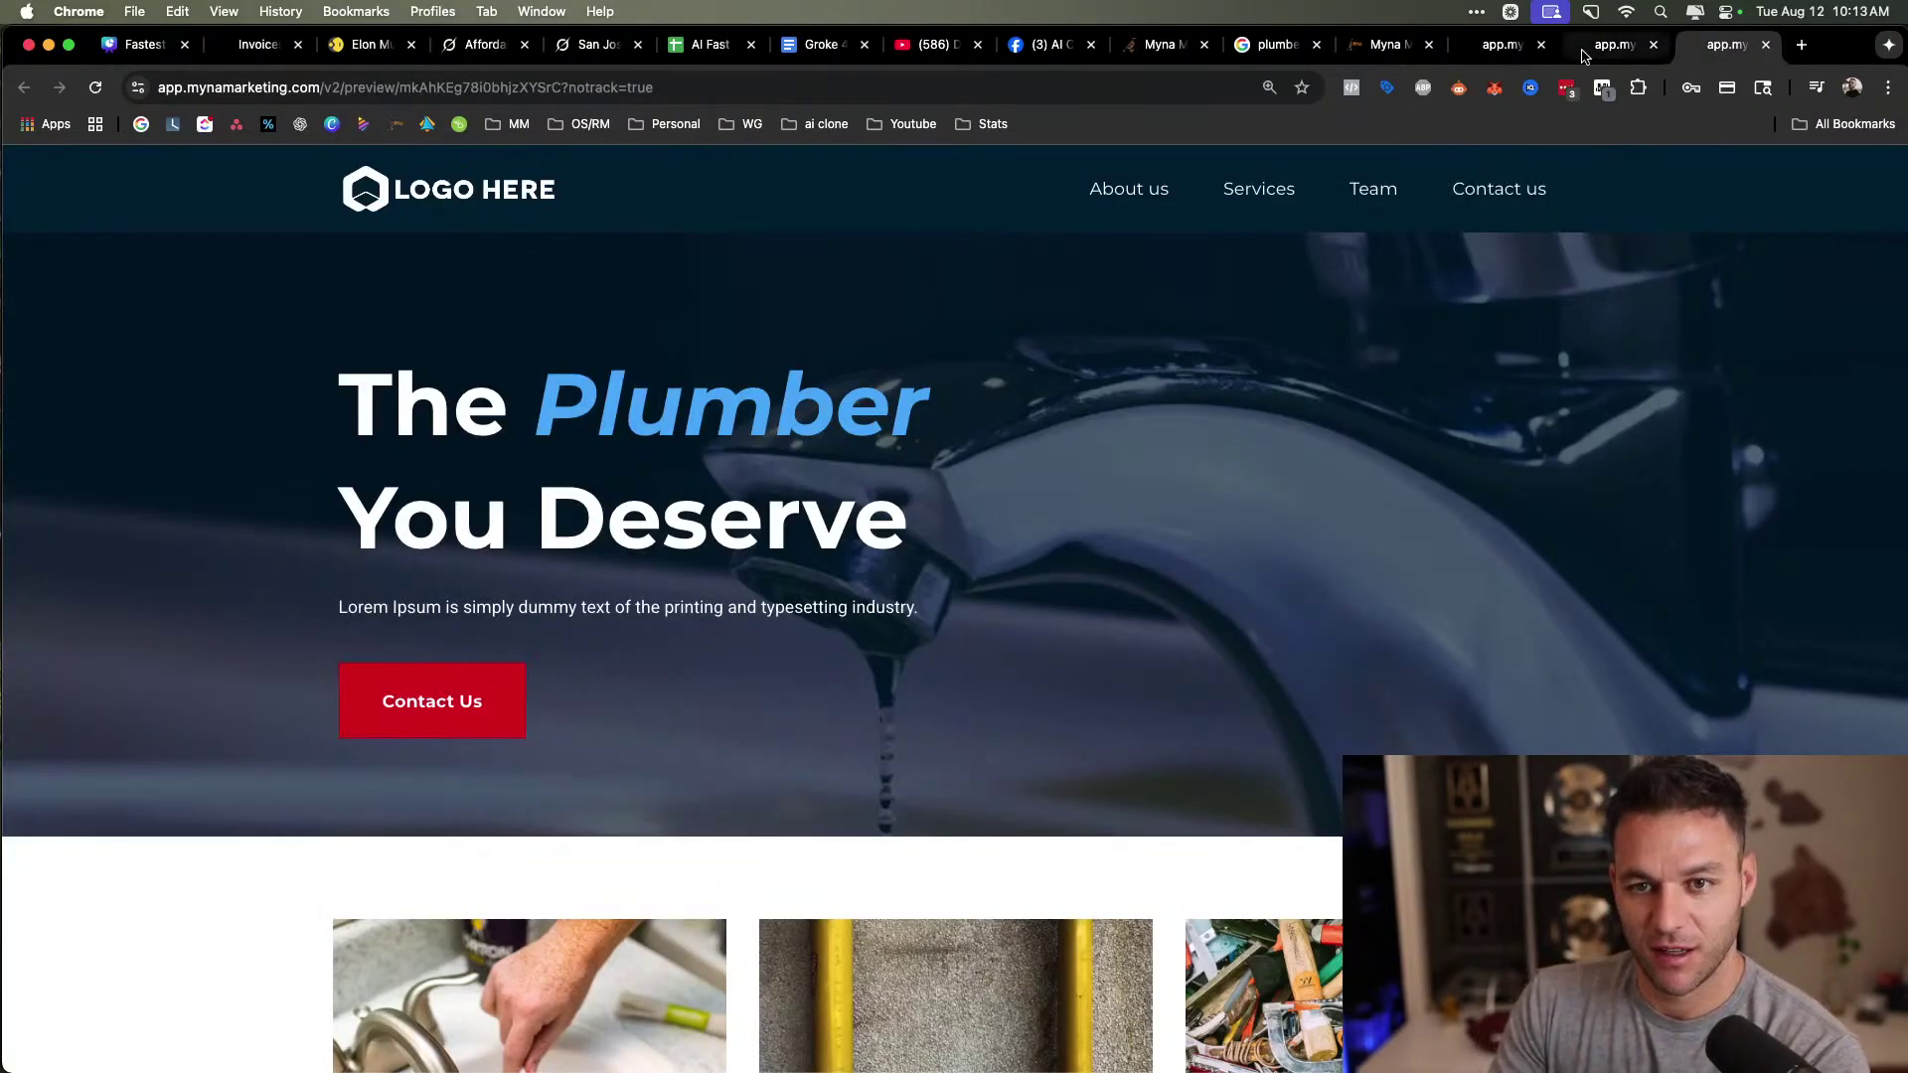
left_click(1505, 50)
left_click(1018, 341)
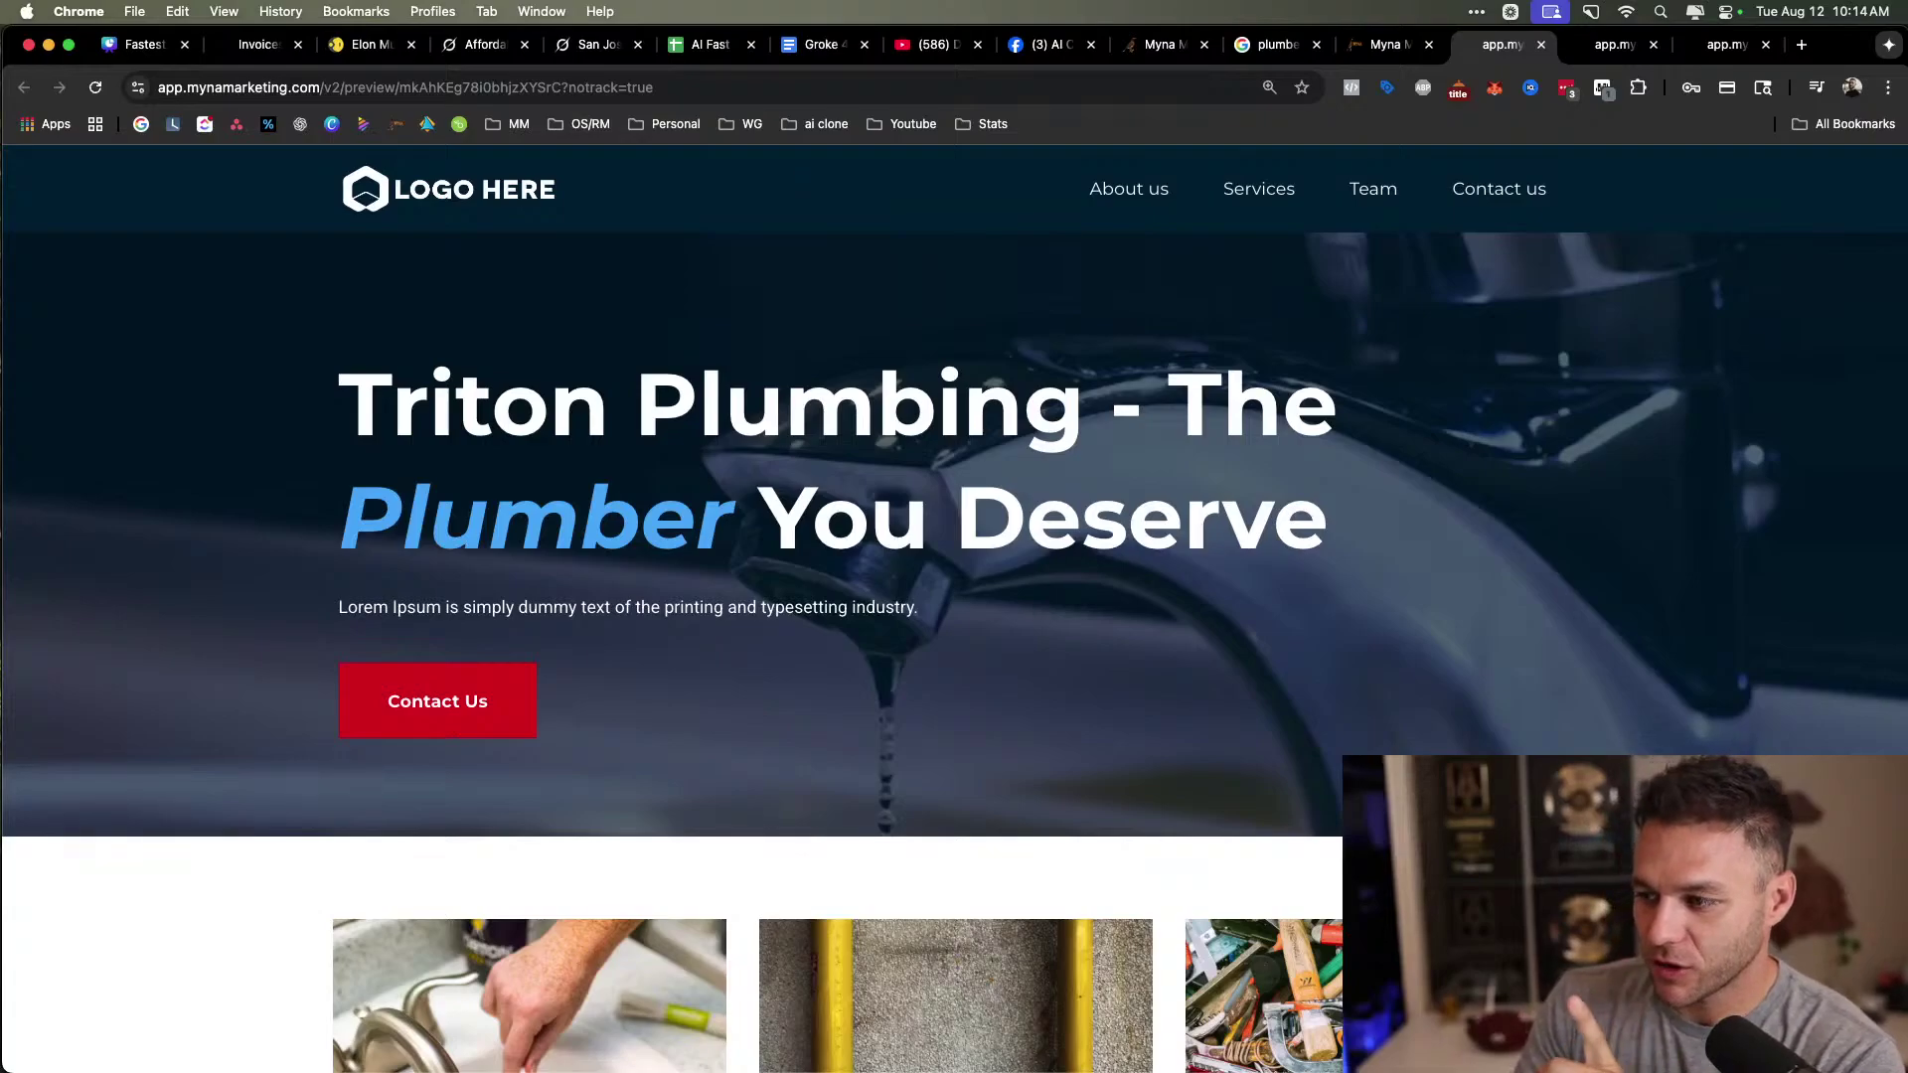
left_click_drag(969, 429, 1022, 427)
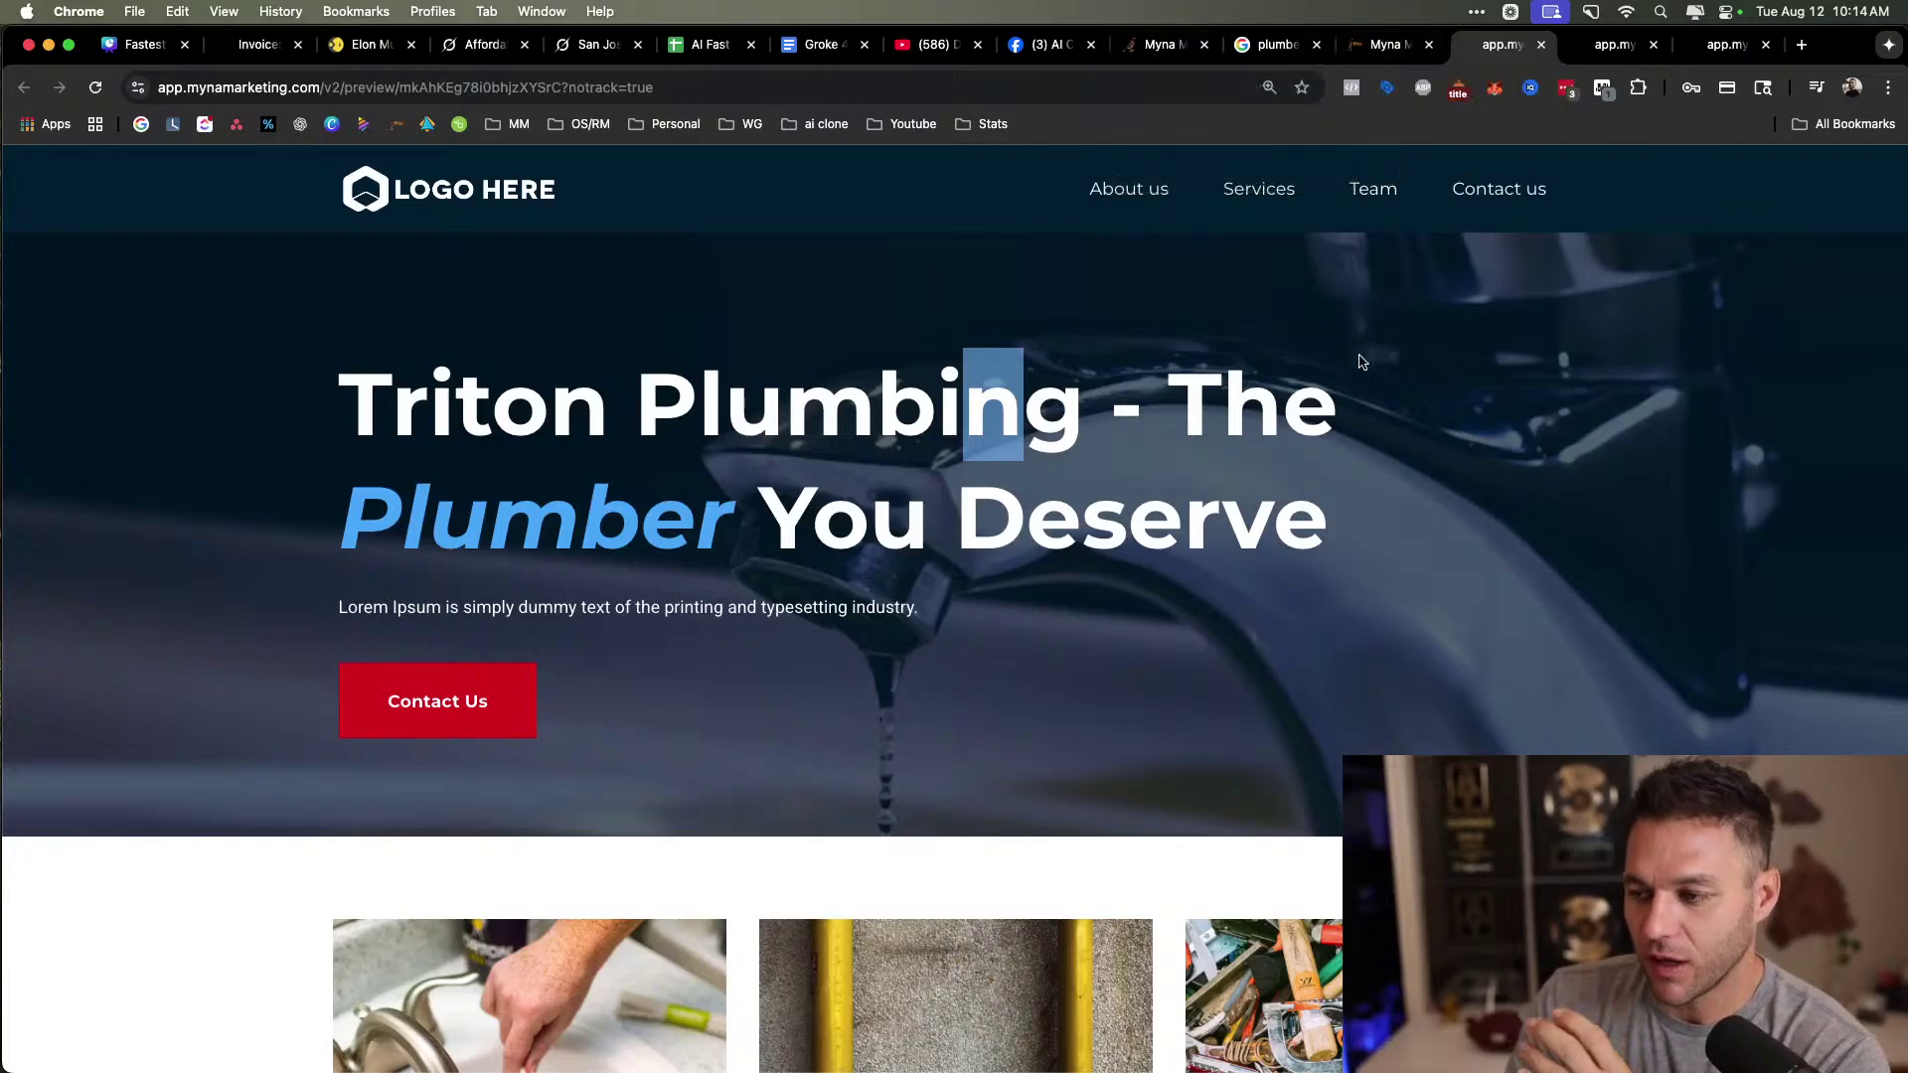
left_click(149, 46)
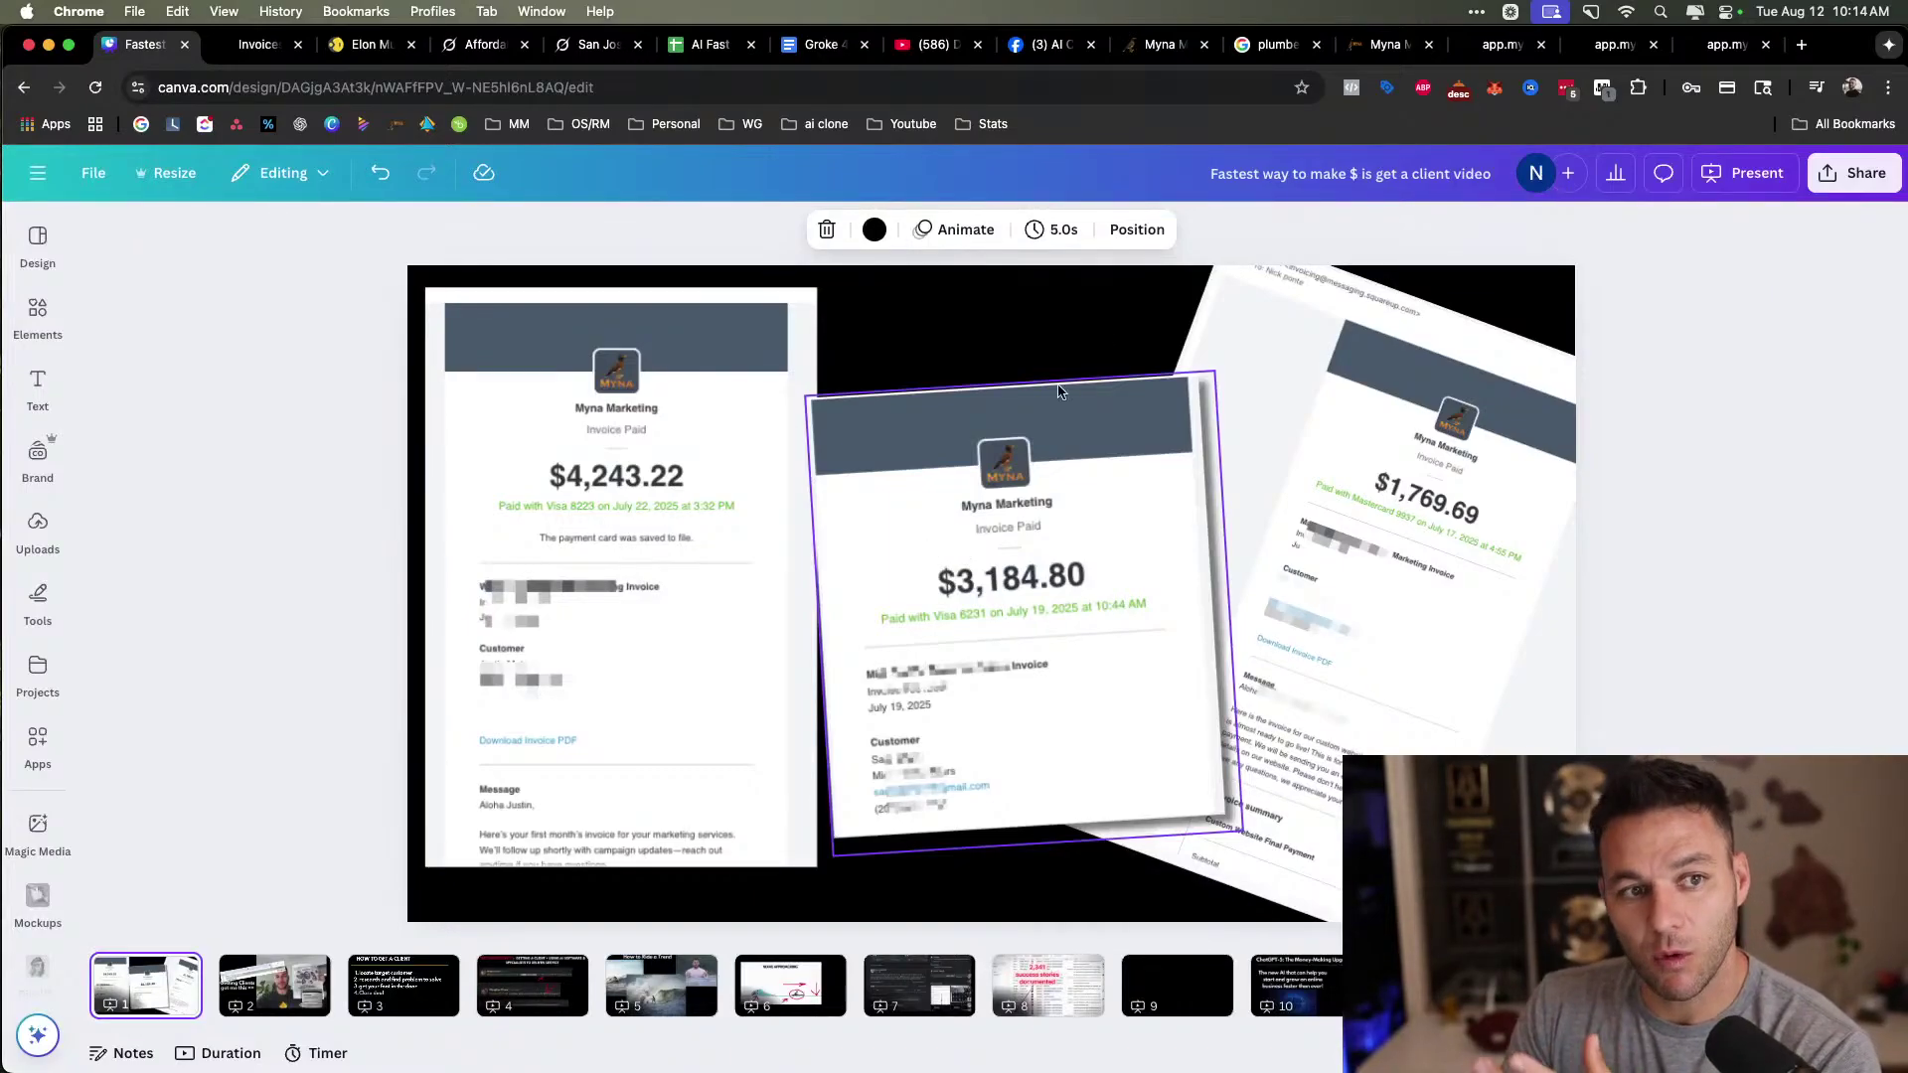
Switch to the Myna Marketing page builder, close the SEO Meta Data settings, and go back to the website's list of pages.
left_click(1383, 45)
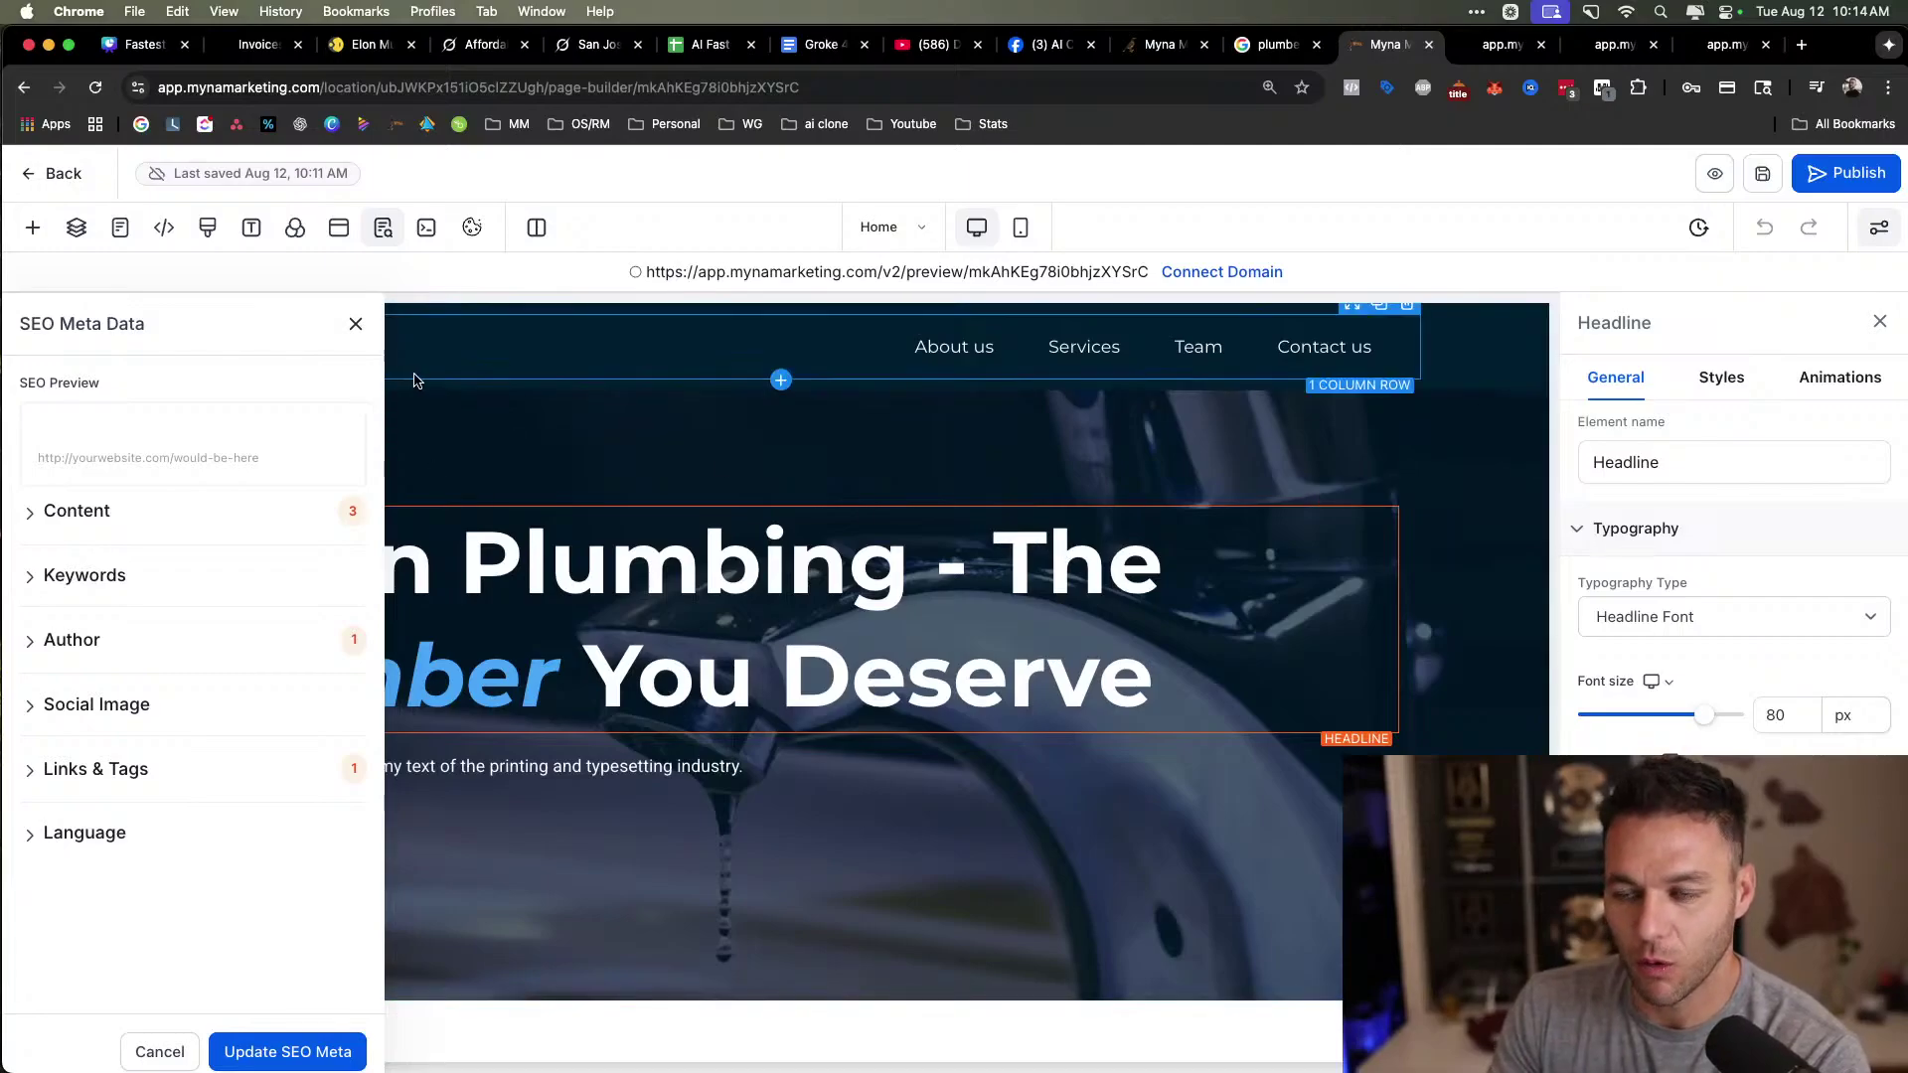
left_click(355, 325)
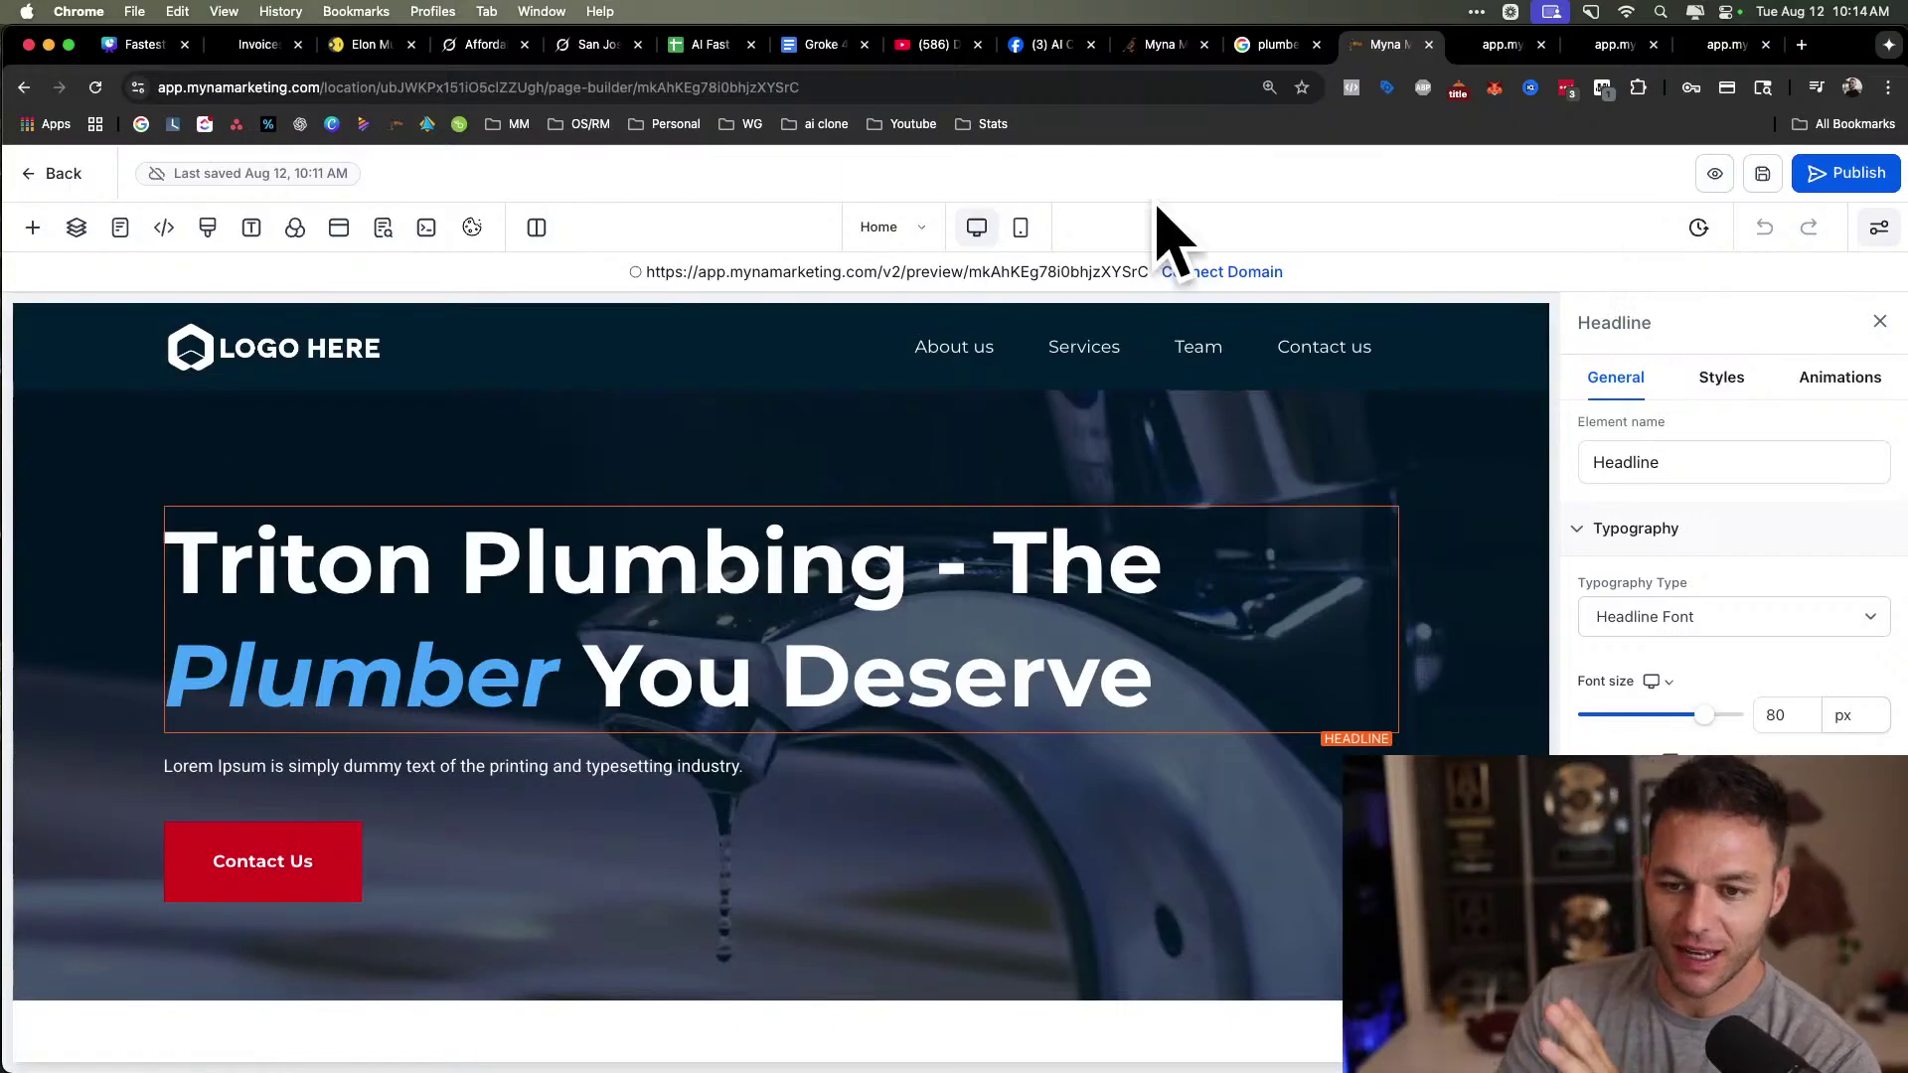
left_click(1157, 44)
left_click(1391, 44)
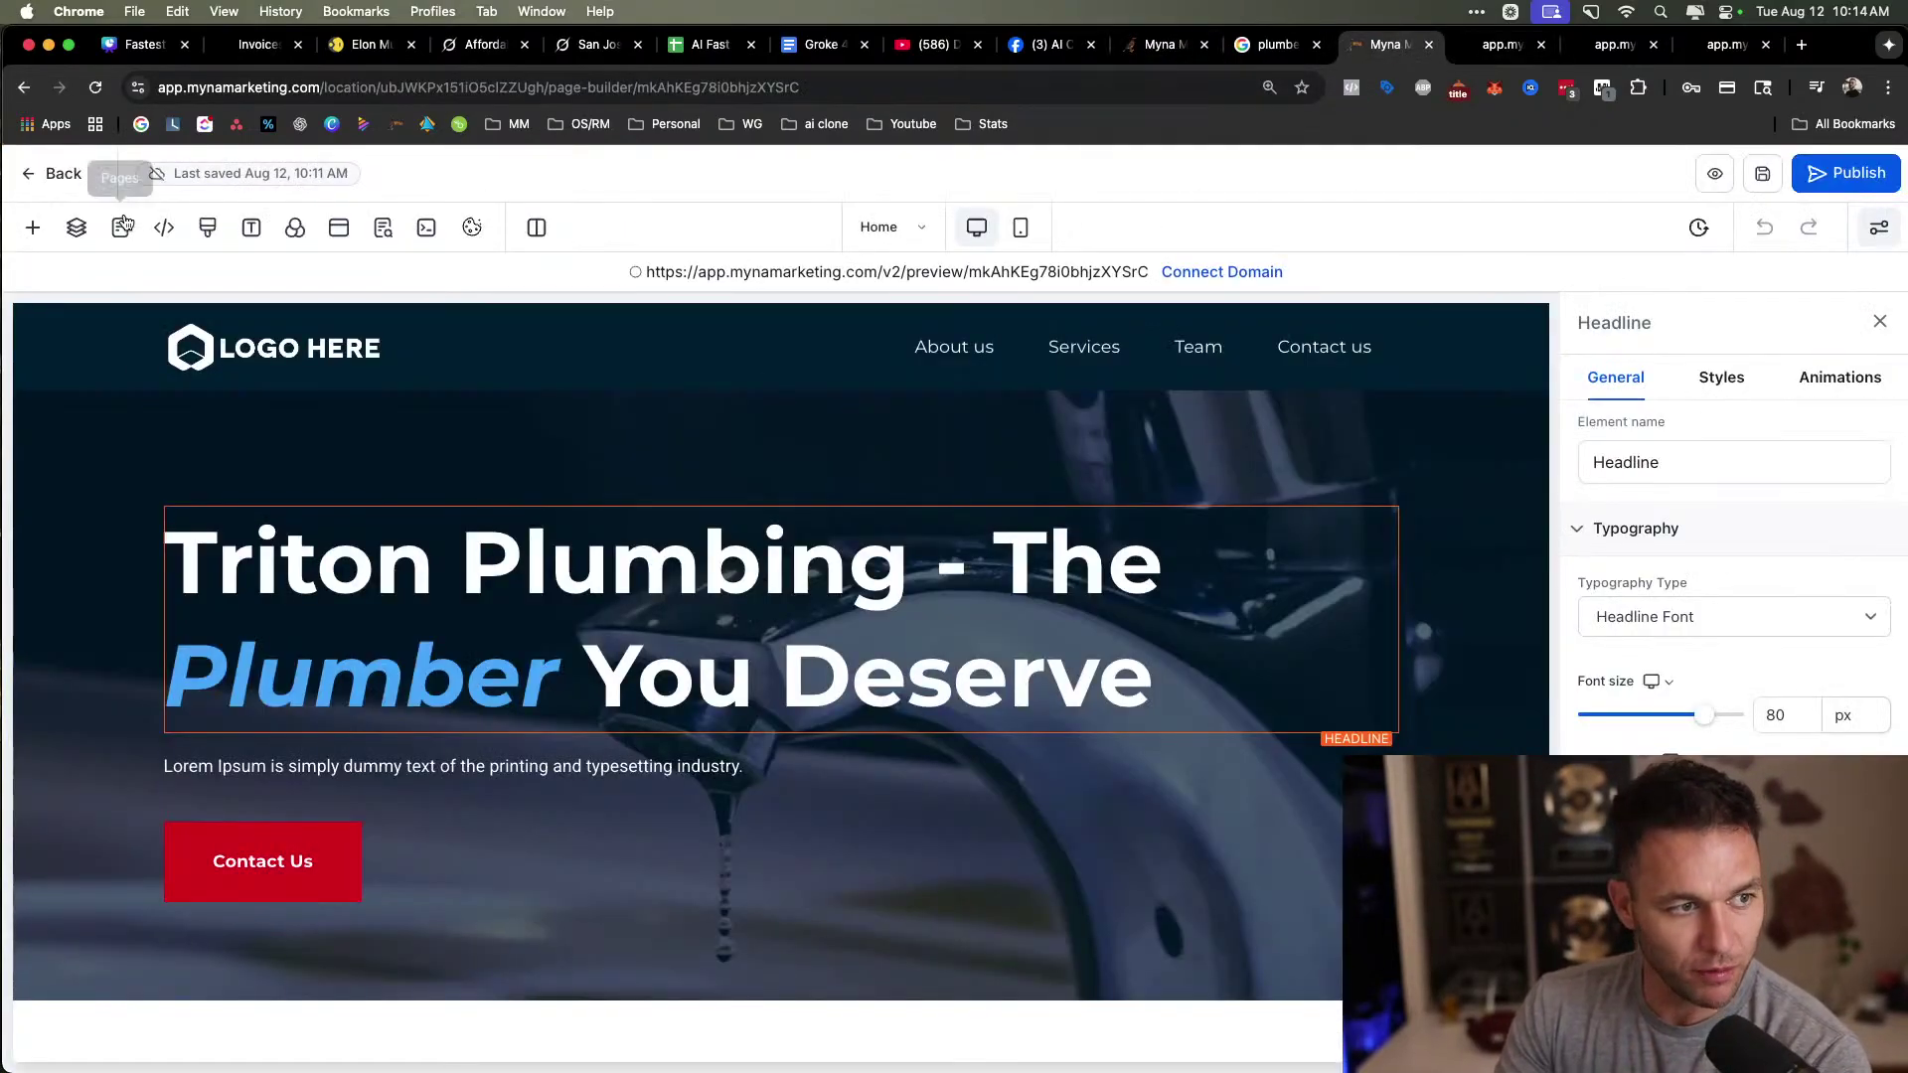
left_click(57, 168)
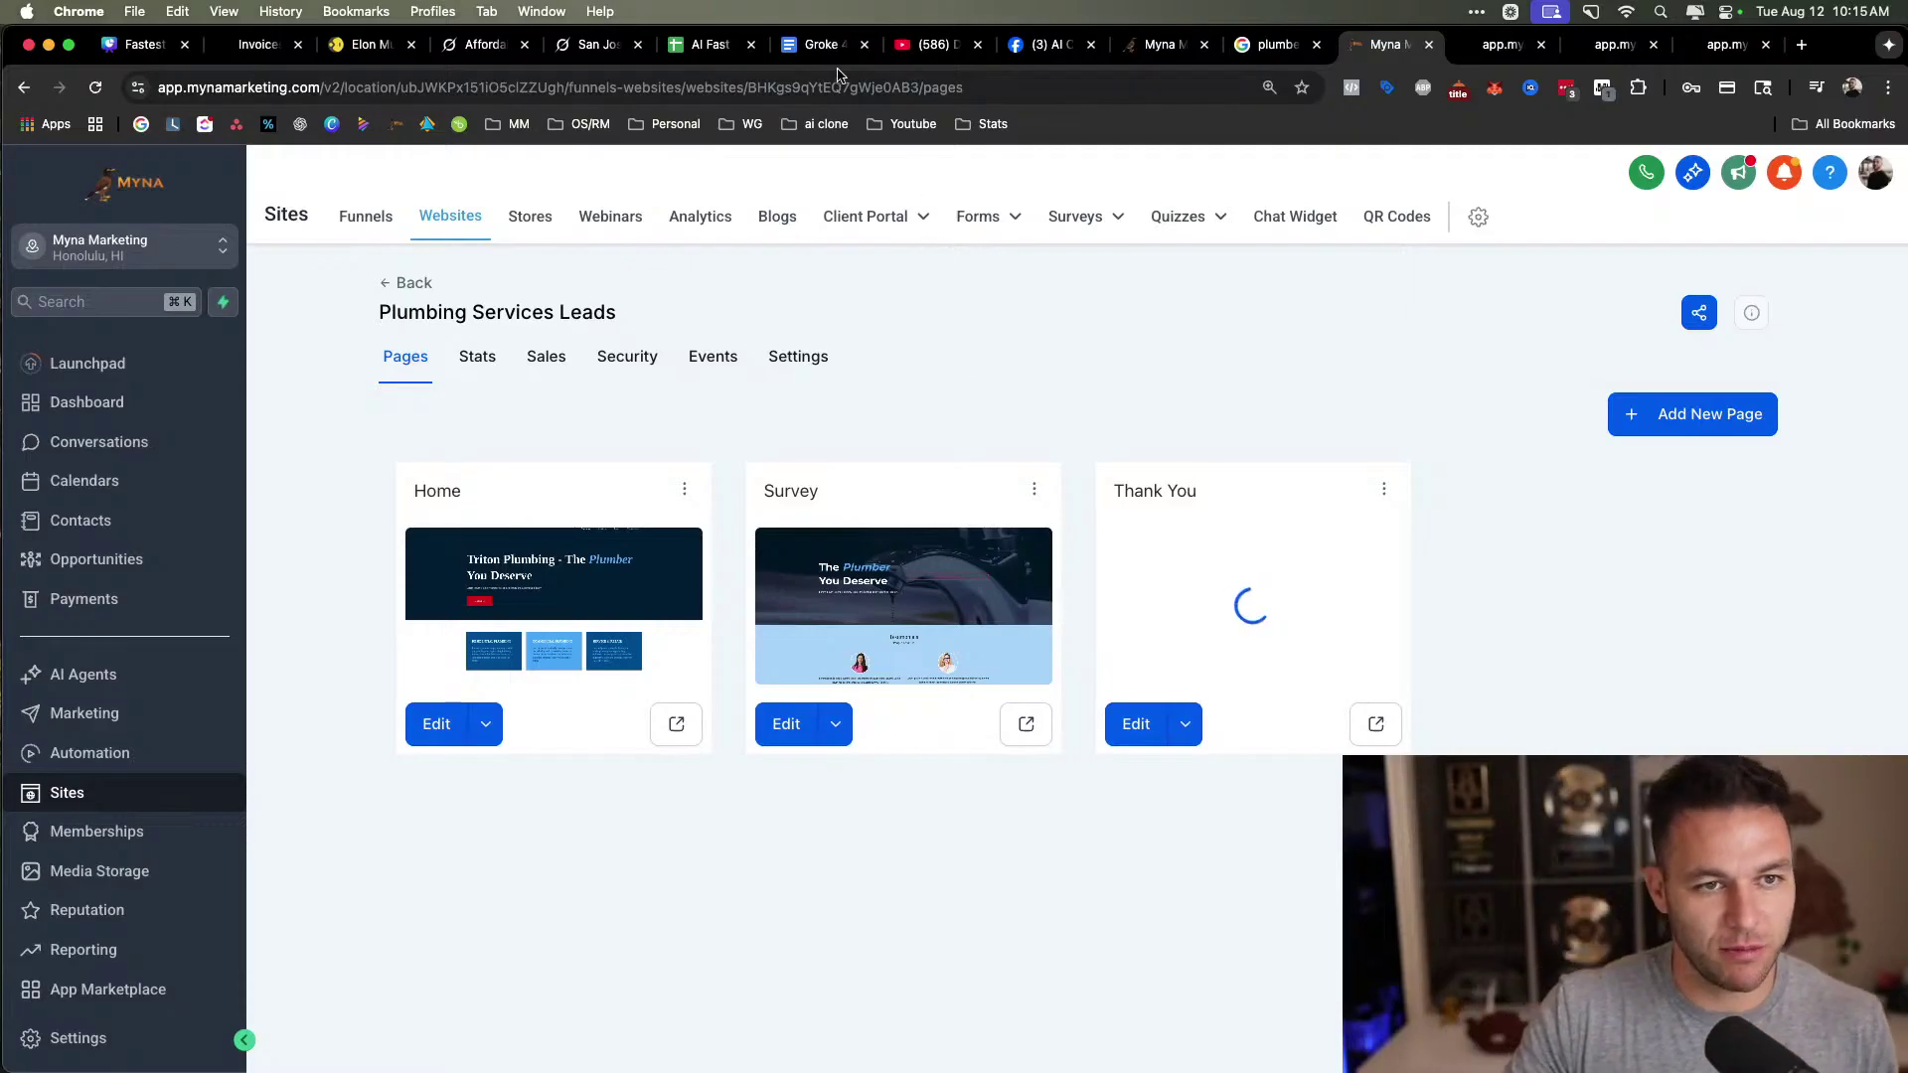
Recheck the email template and San Jose list, and copy the entire plumber text message from the Grok chat.
left_click(801, 42)
left_click(901, 603)
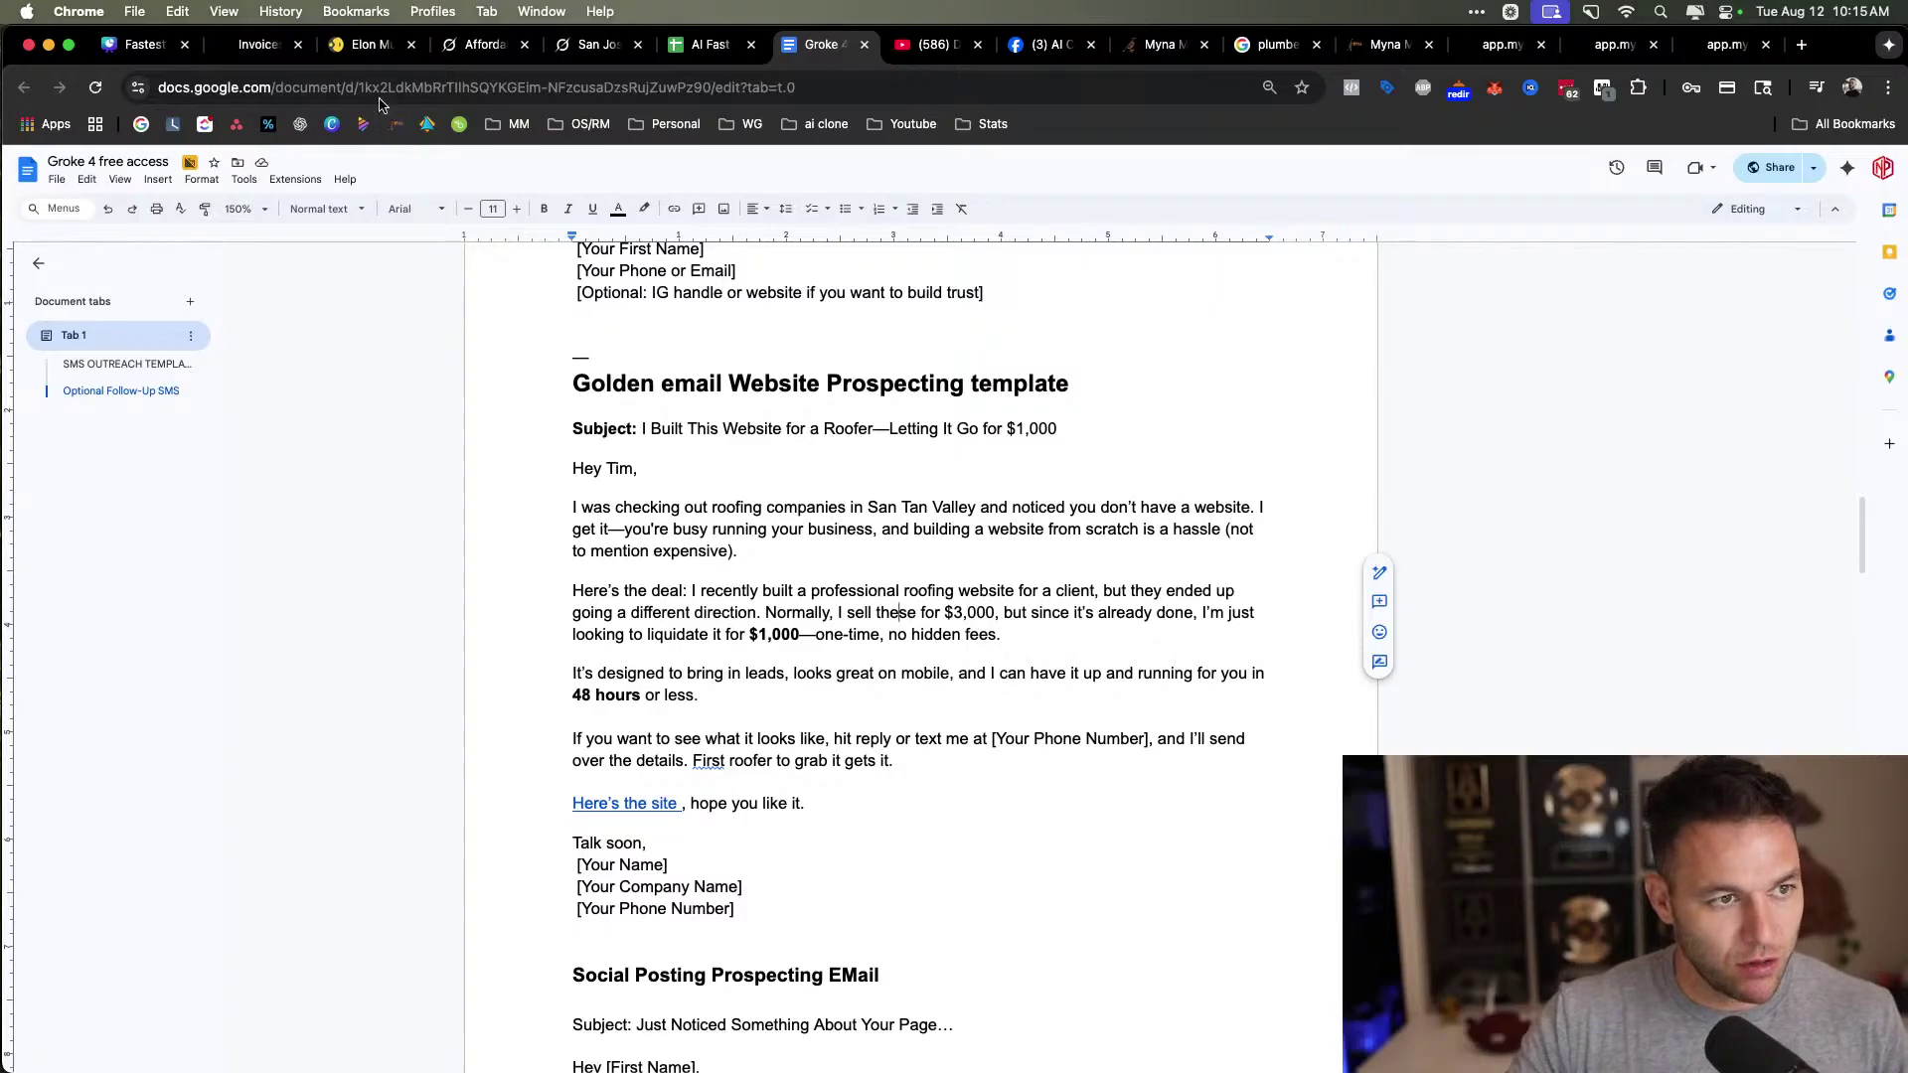
left_click(599, 44)
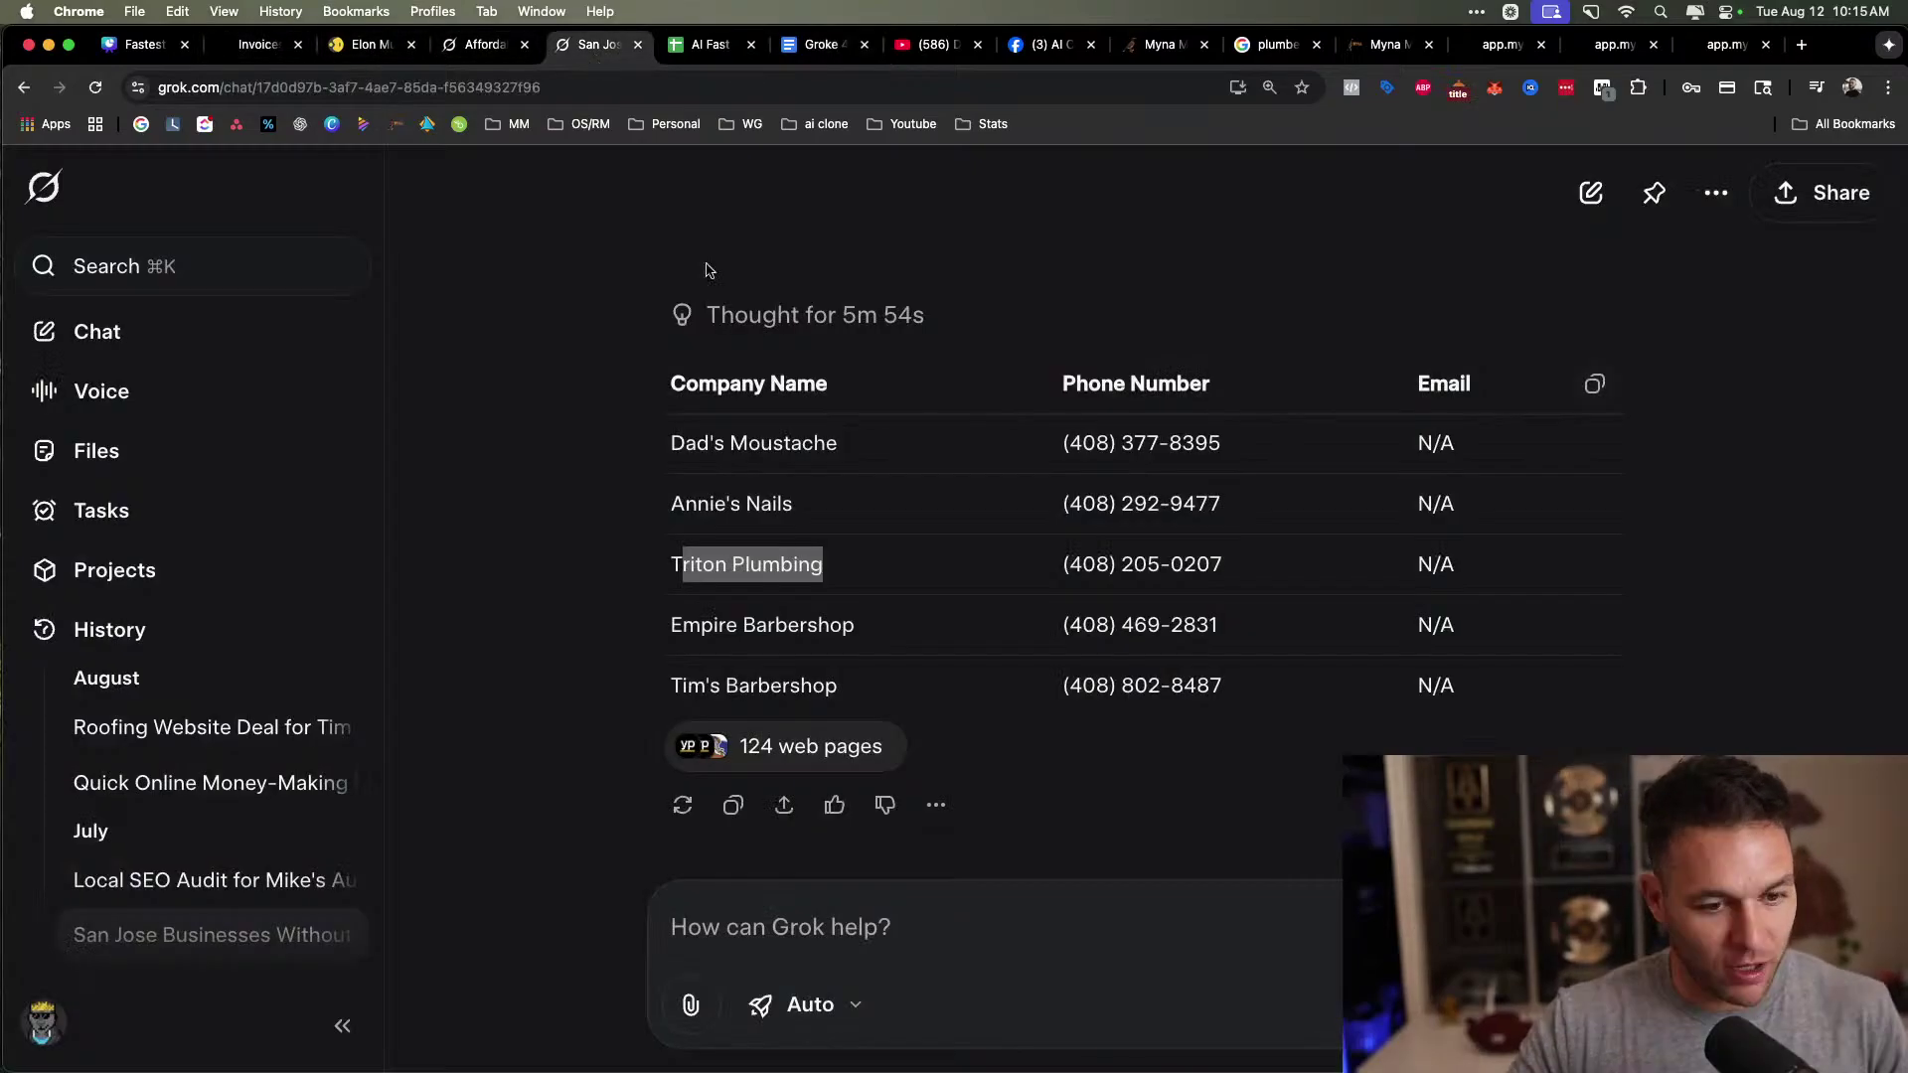
left_click(484, 45)
left_click(819, 334)
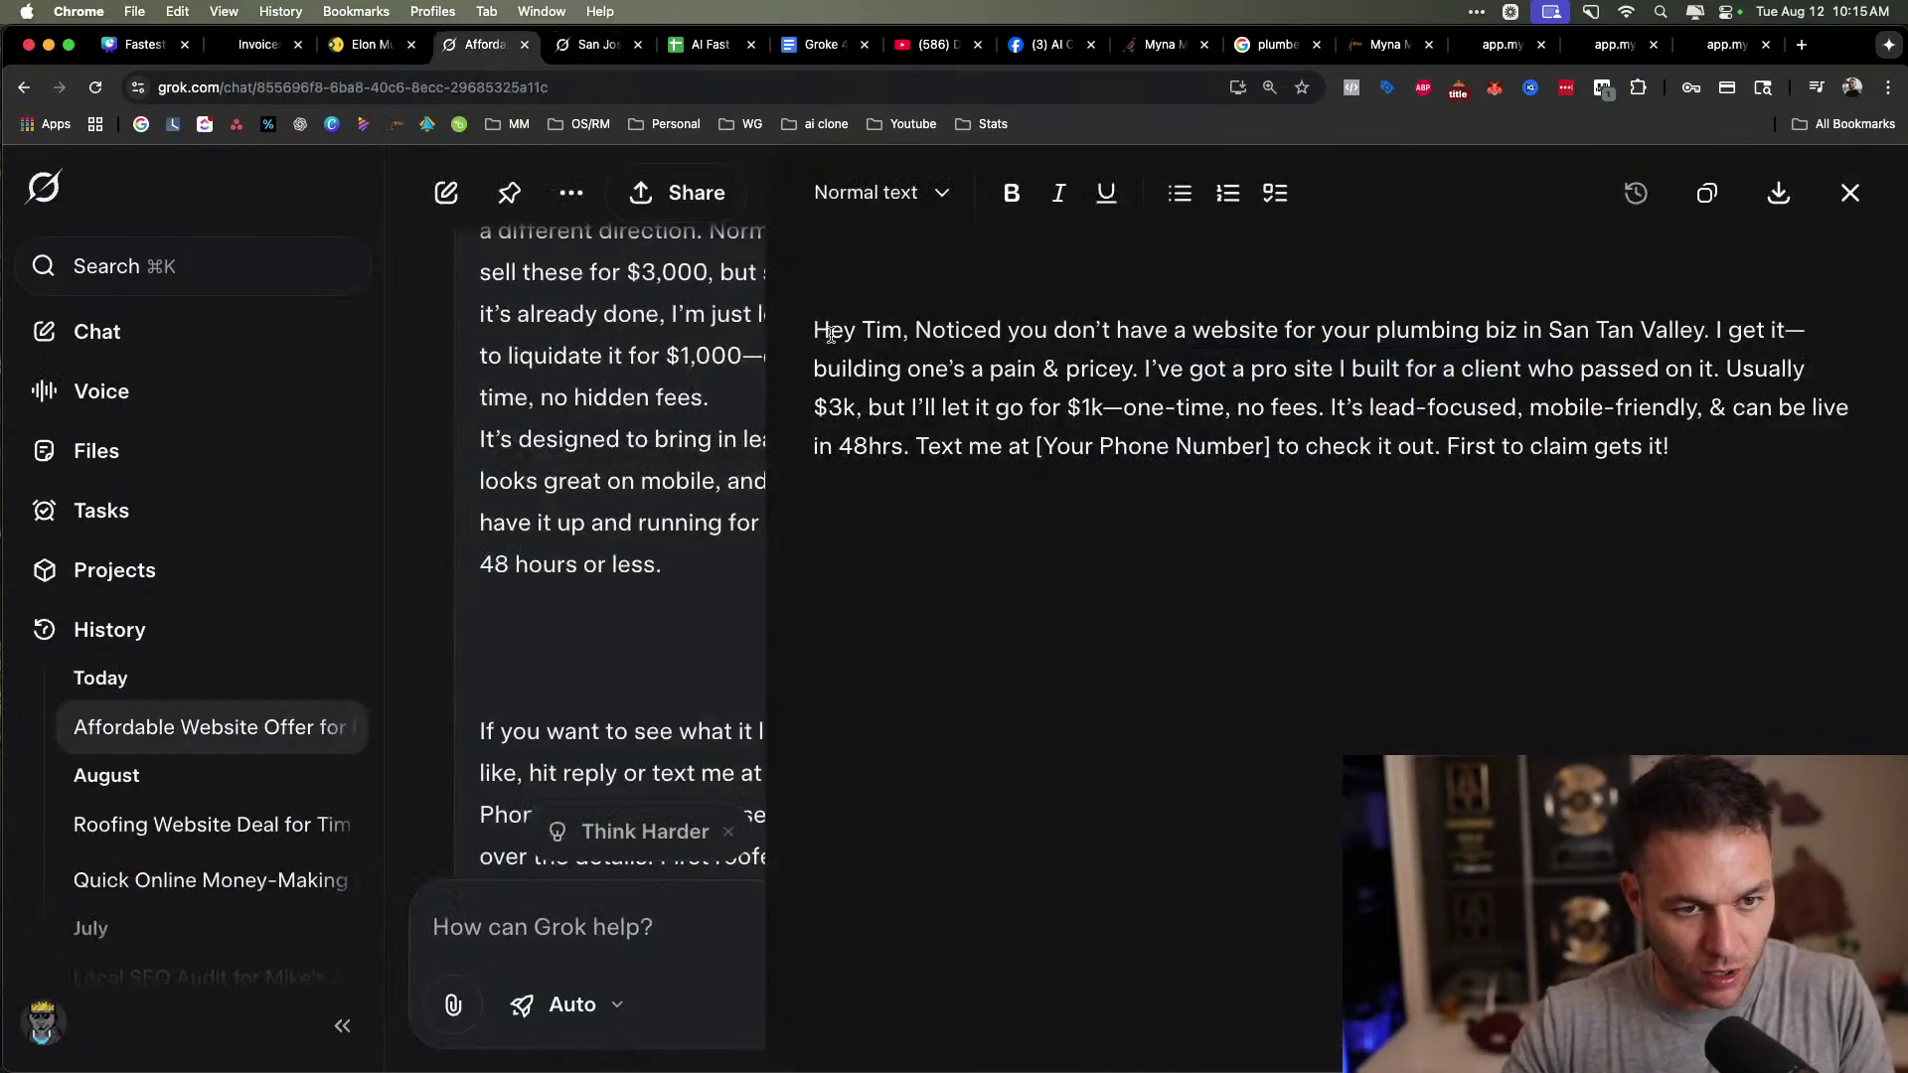
key("super+a")
key("super+c")
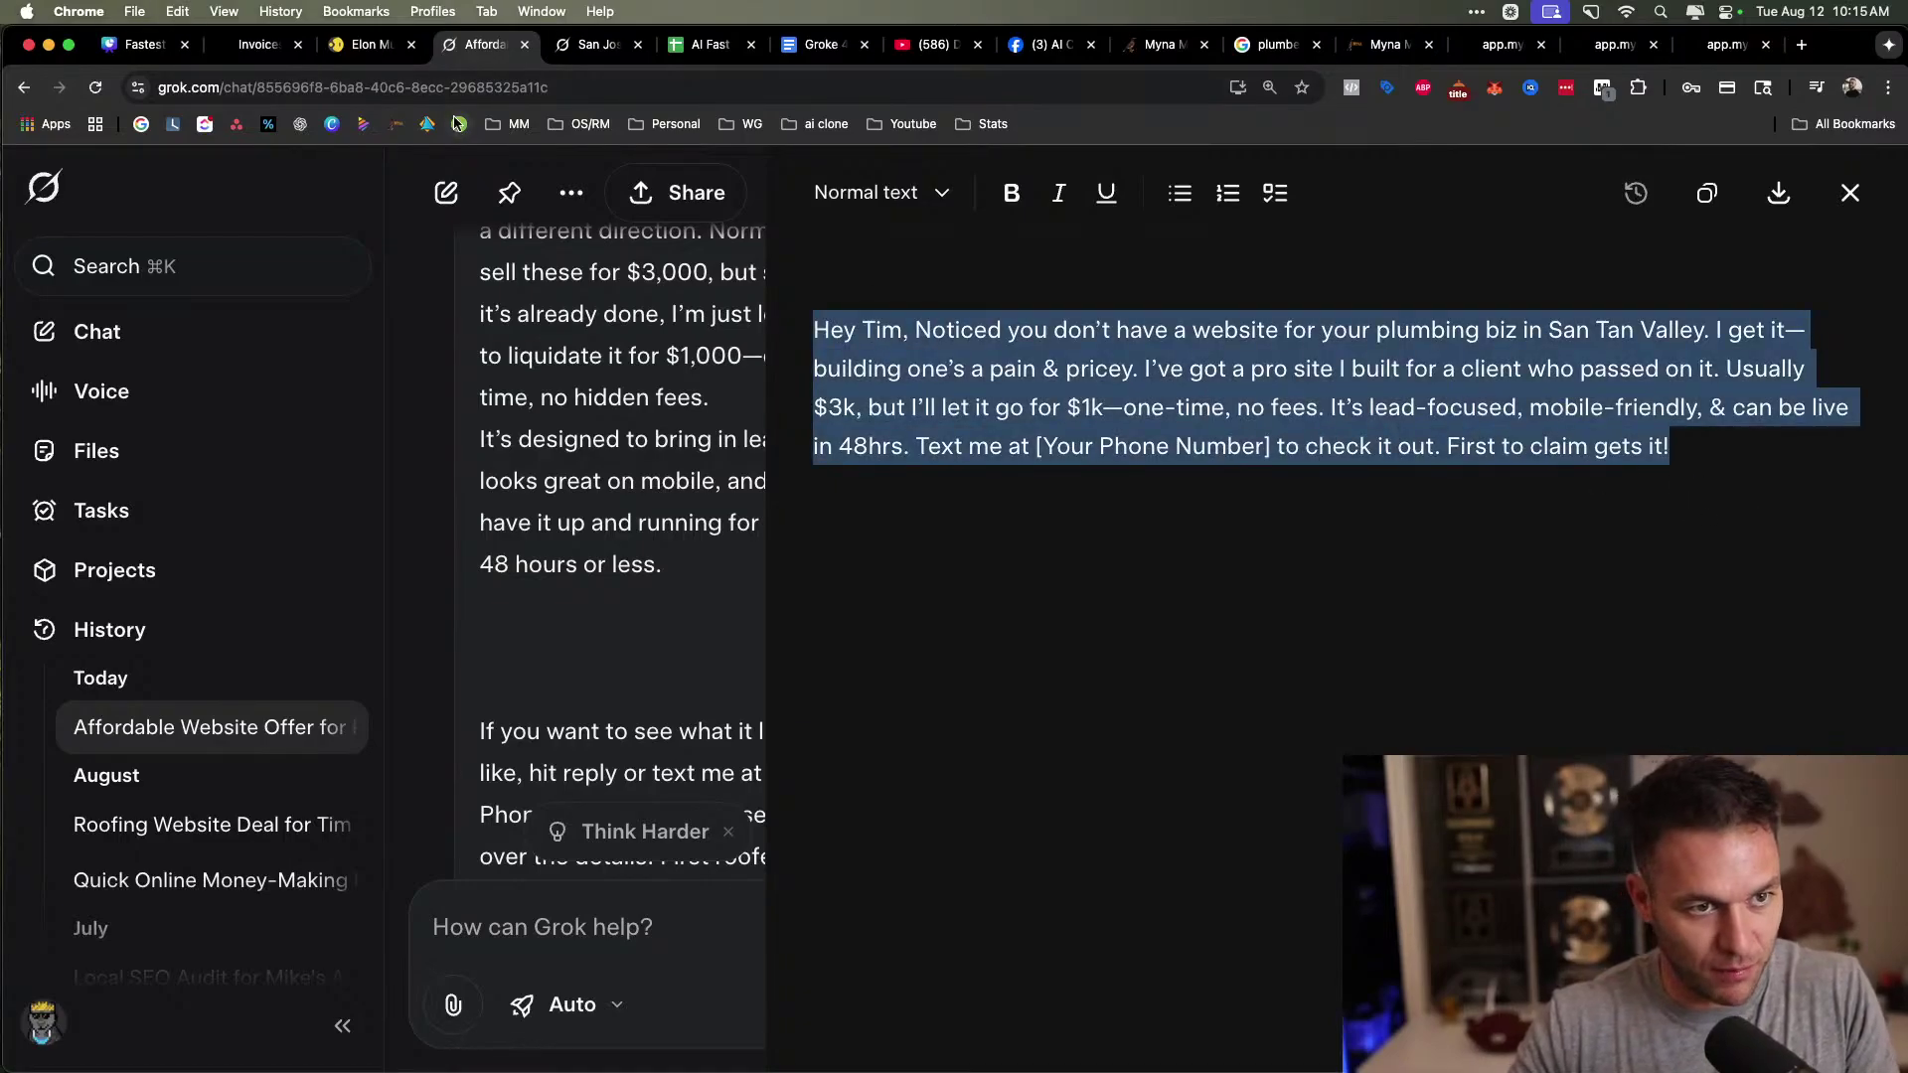
Switch to the Google Docs document and add "SMS Template" with the copied message below the Golden email template's signature block.
left_click(581, 50)
left_click(821, 44)
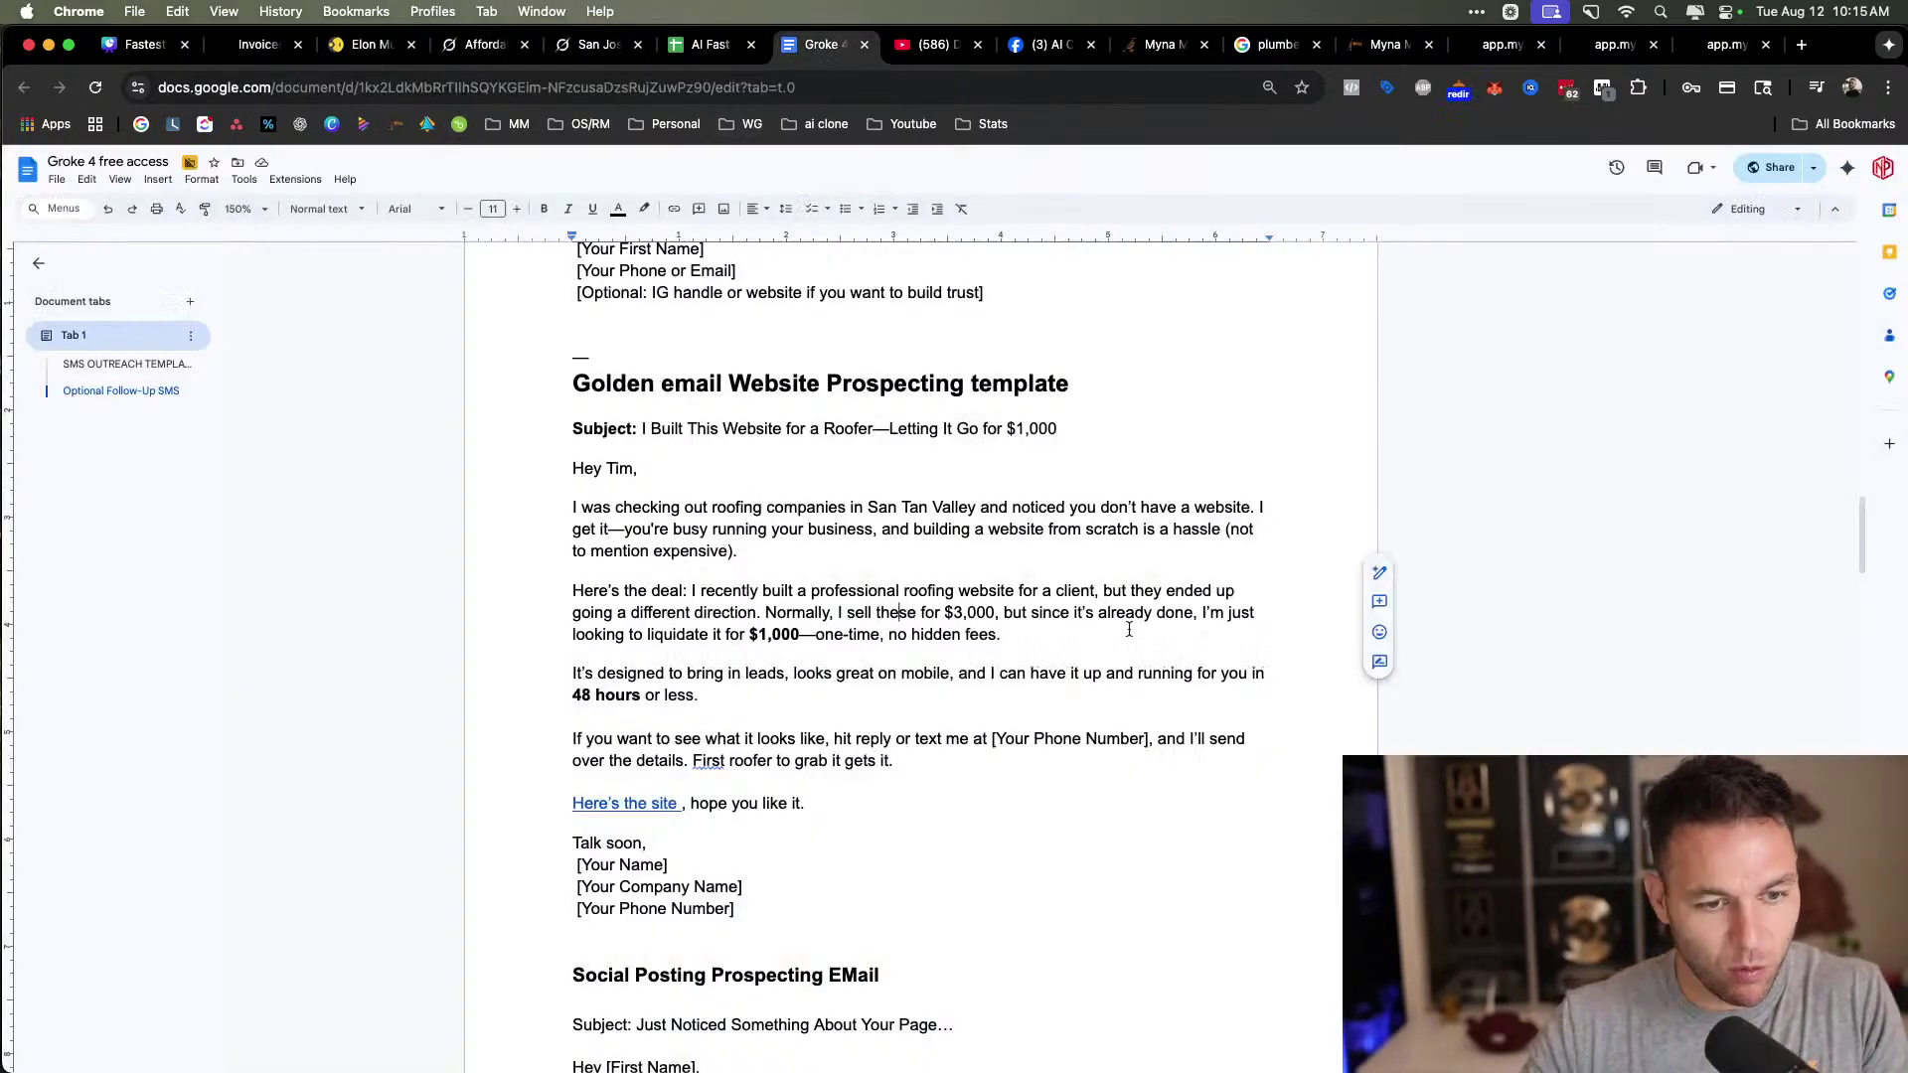
scroll(1043, 880, "down", 2)
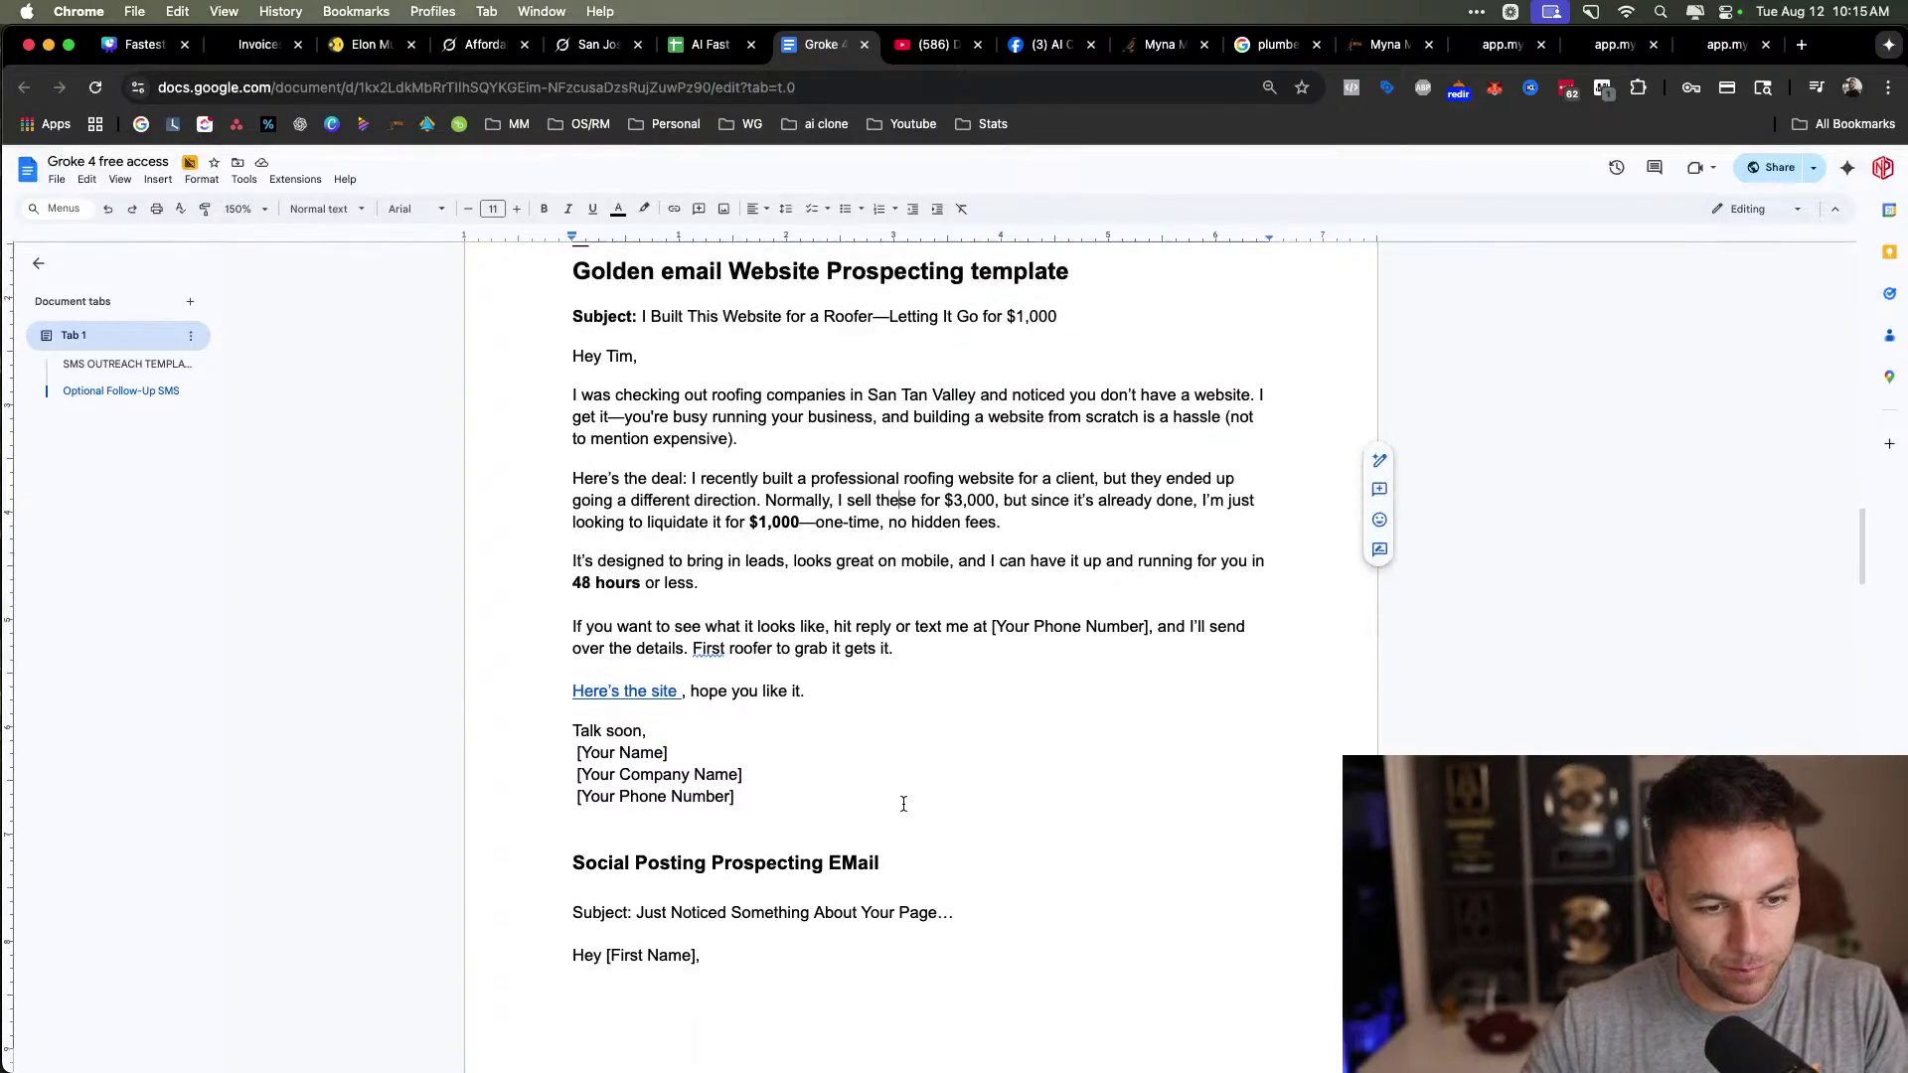
left_click(902, 802)
key("Return")
key("Return")
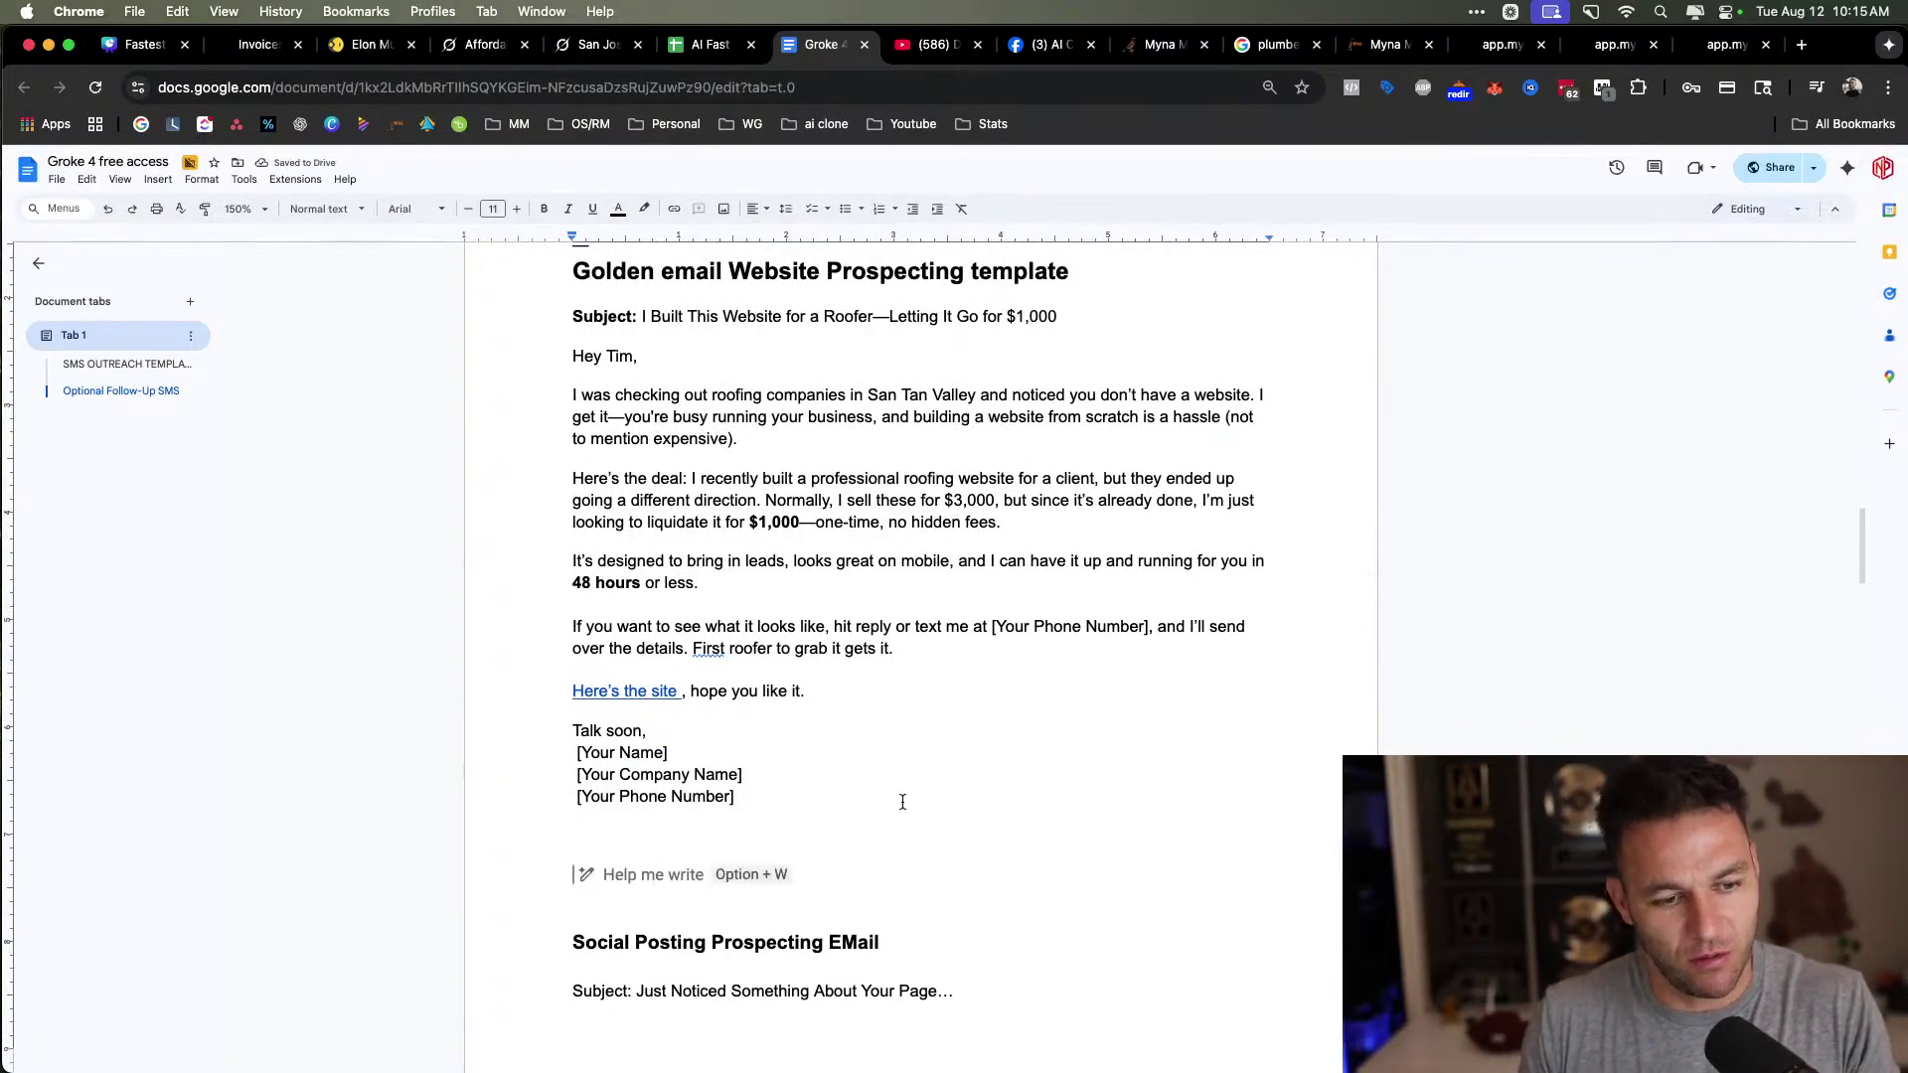
type("SMS")
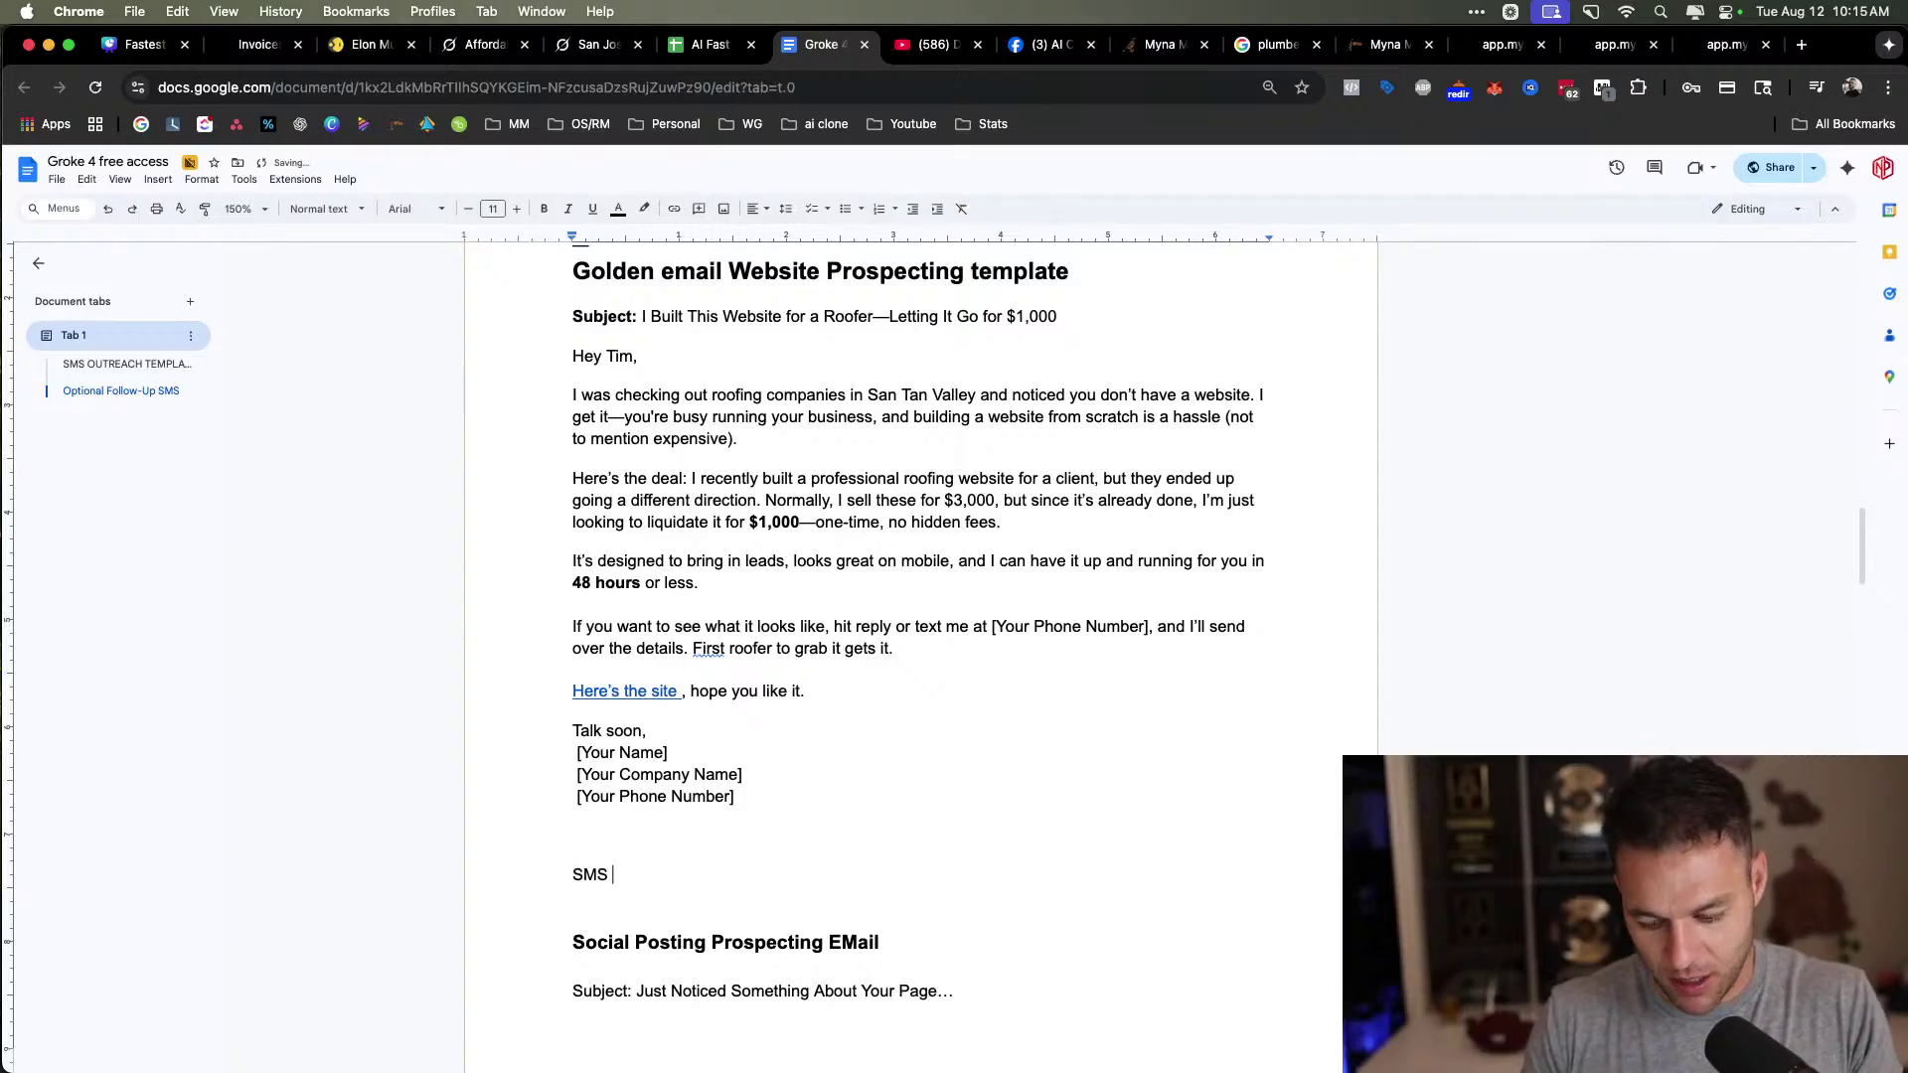
type(" Template")
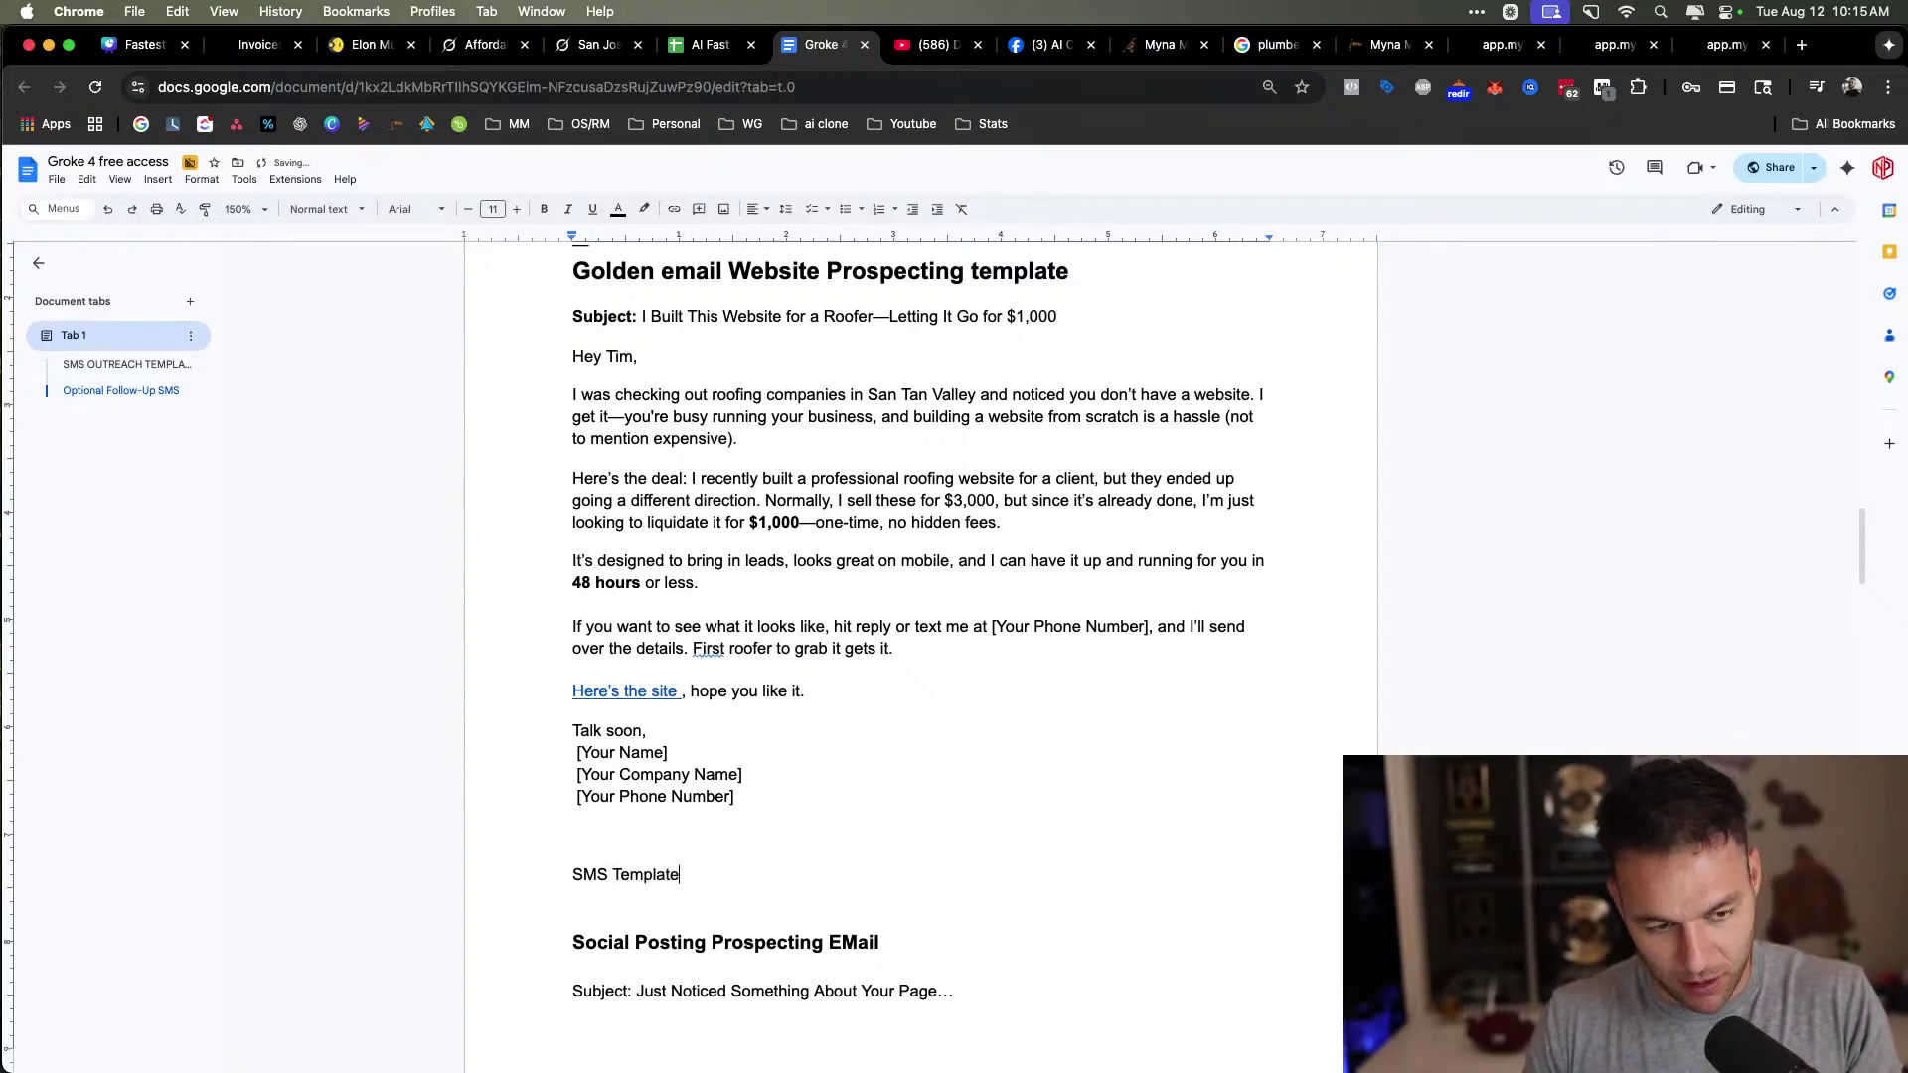
key("Return")
key("Return")
key("cmd+v")
Look back through the document from the SMS template up to the Grok 4, manus & Gemini lead list prompt.
scroll(915, 451, "down", 1)
scroll(915, 452, "up", 2)
scroll(915, 451, "up", 2)
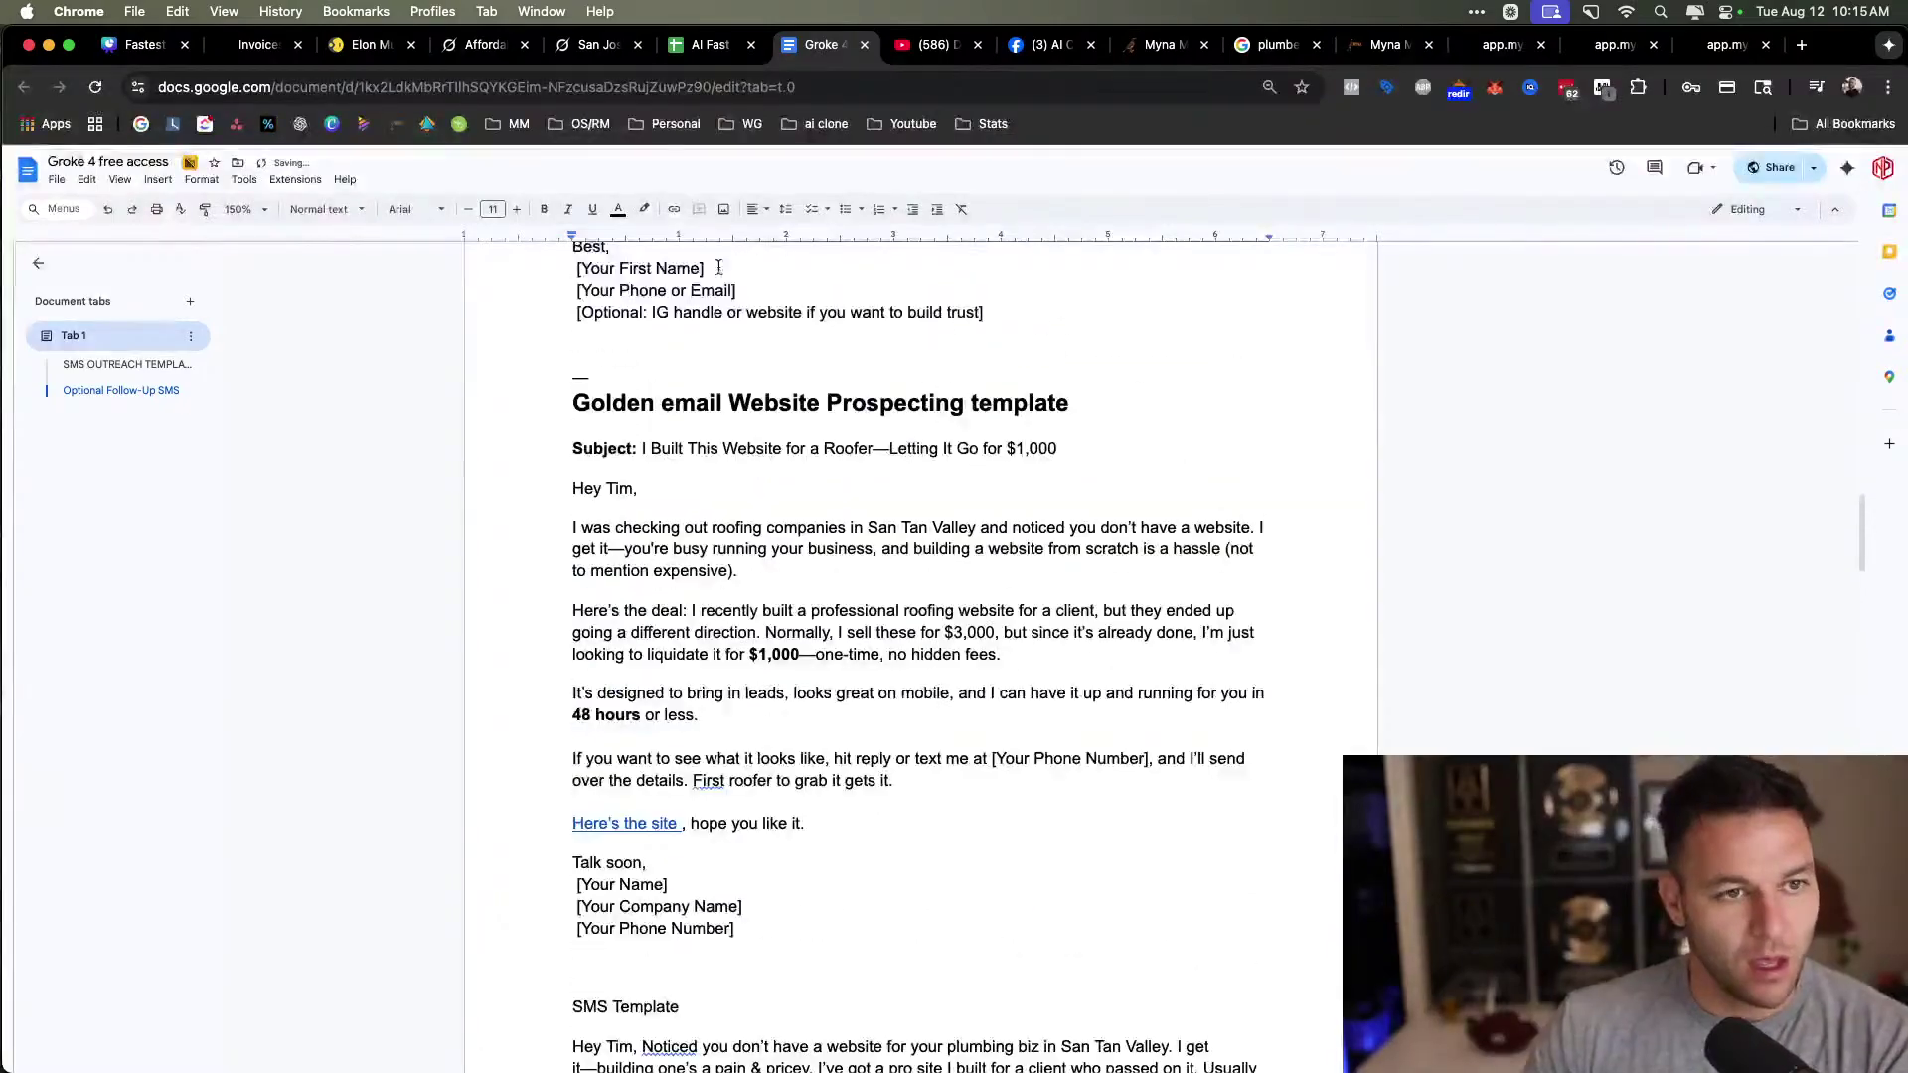
scroll(696, 373, "up", 10)
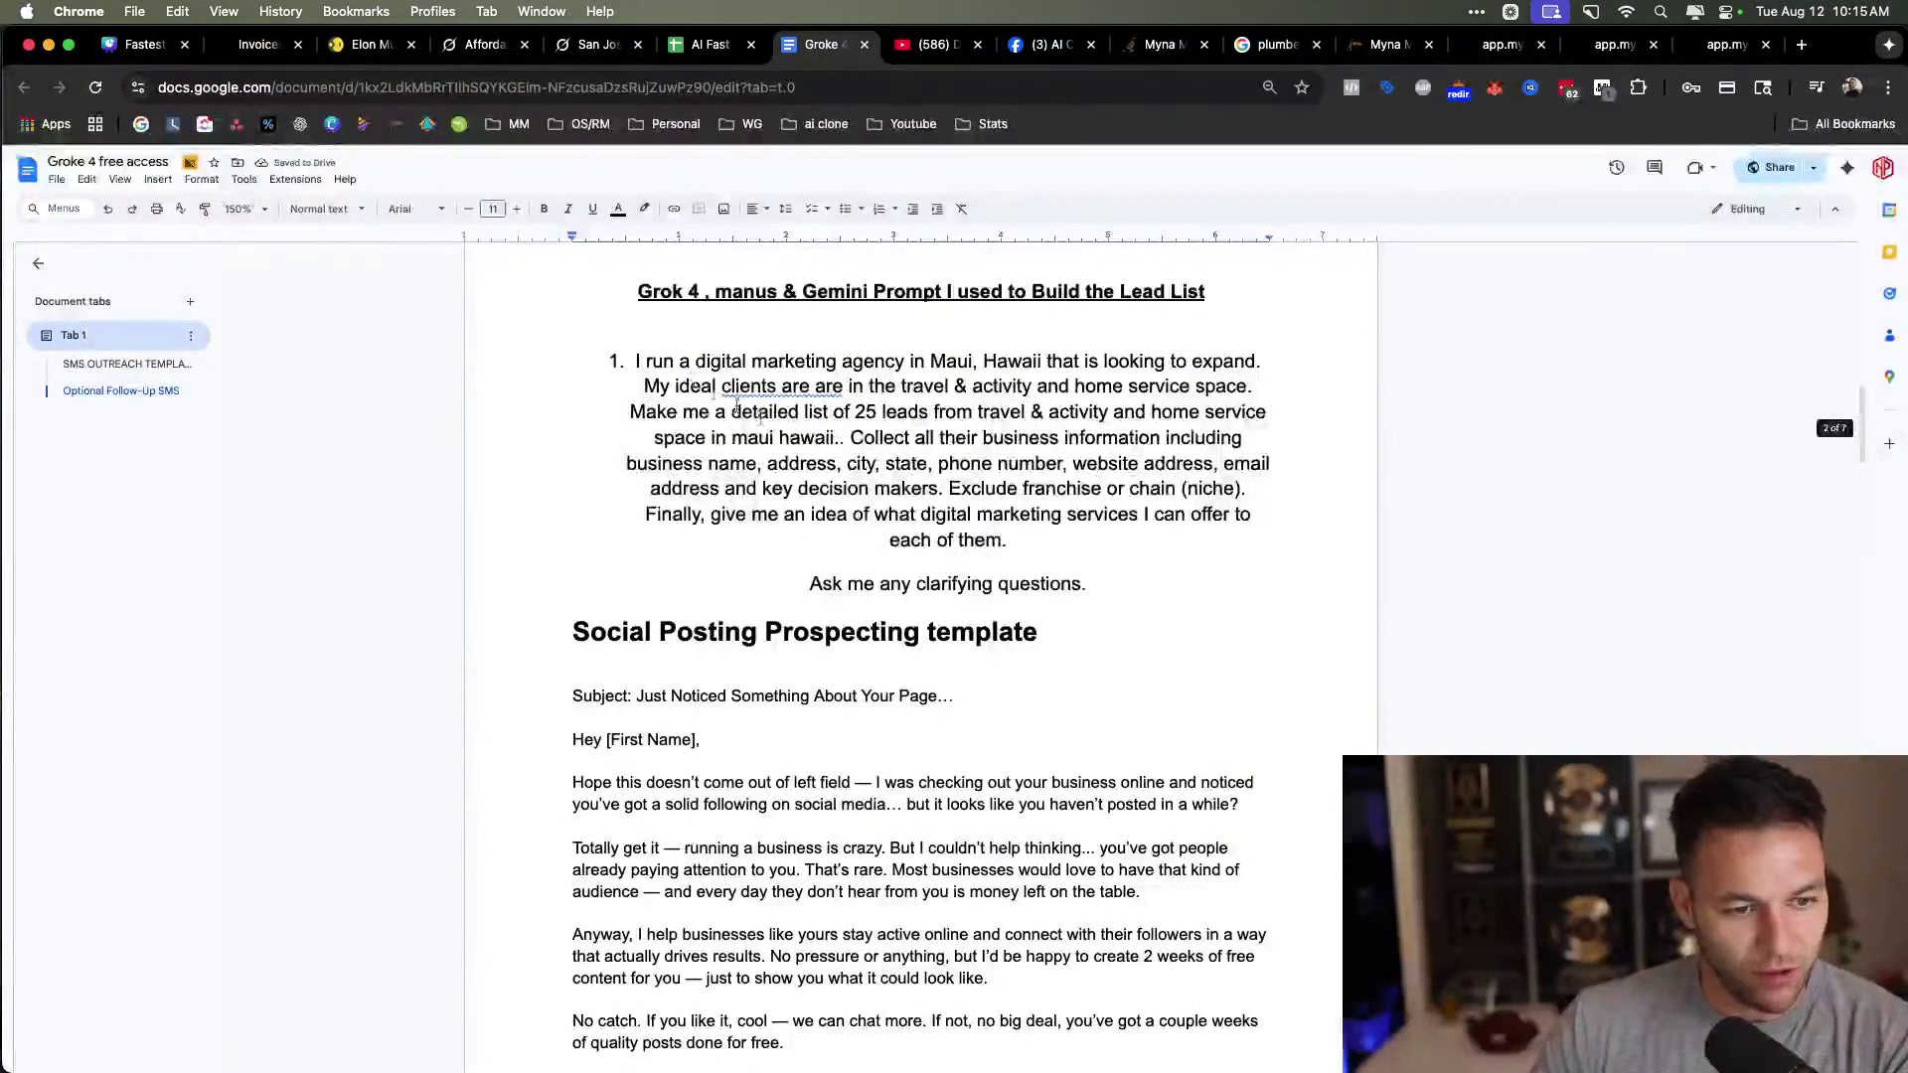
Reread the Grok 4, manus & Gemini lead list prompt about 25 Maui travel, activity and home service leads.
left_click(825, 412)
scroll(649, 551, "up", 2)
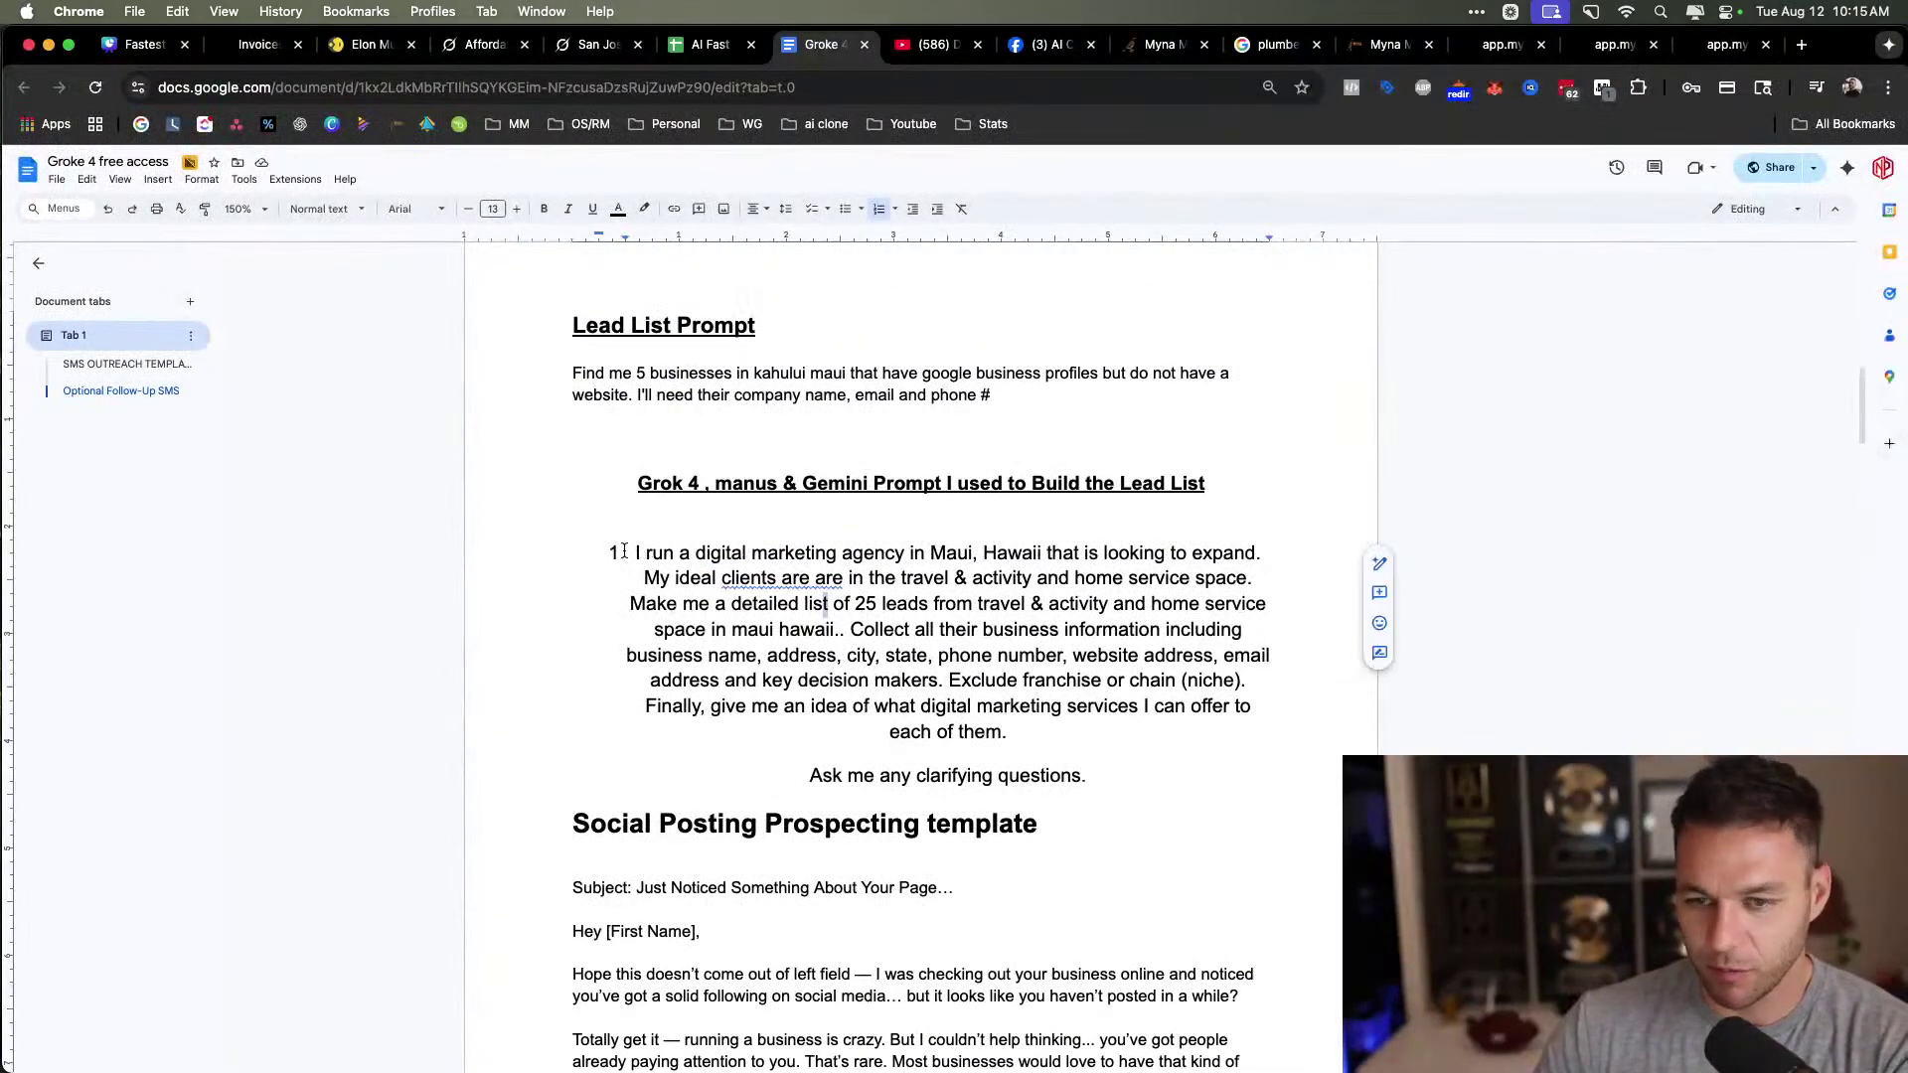
left_click_drag(629, 552, 1009, 735)
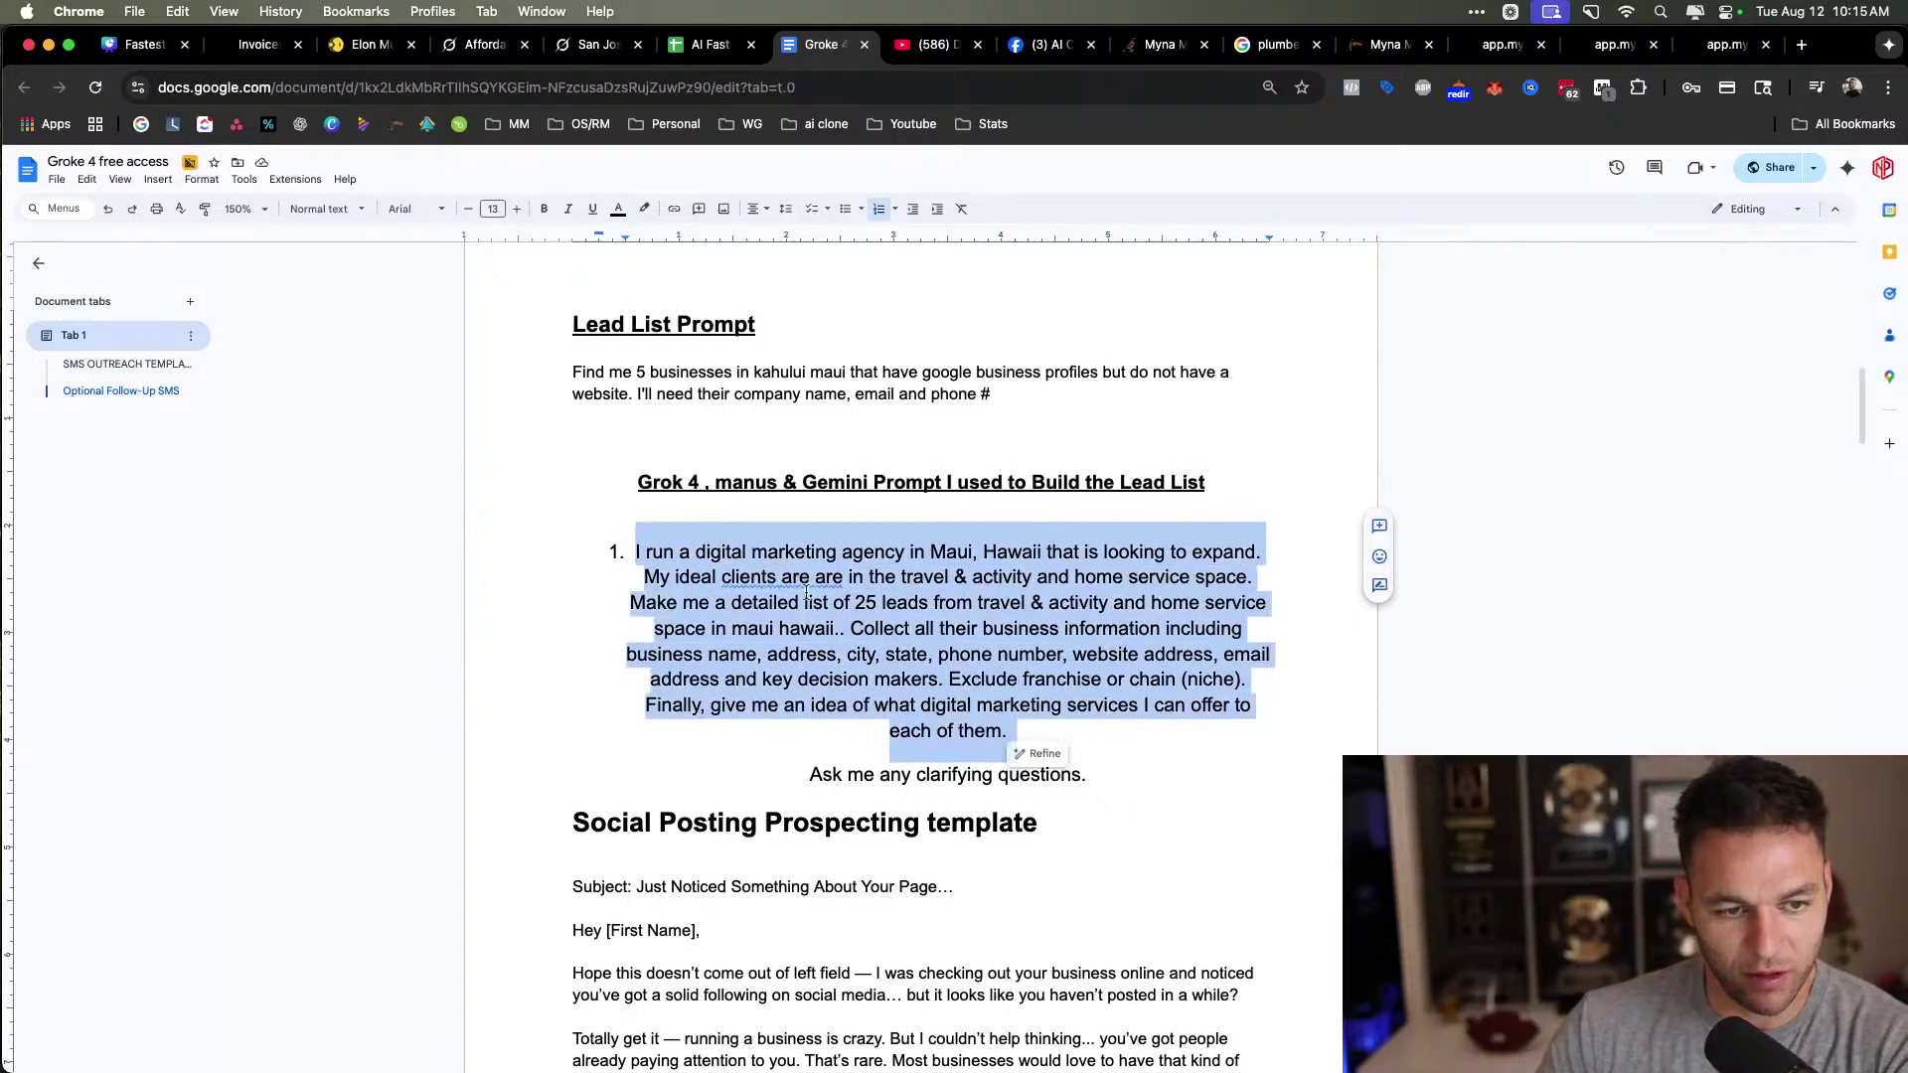
scroll(894, 533, "down", 2)
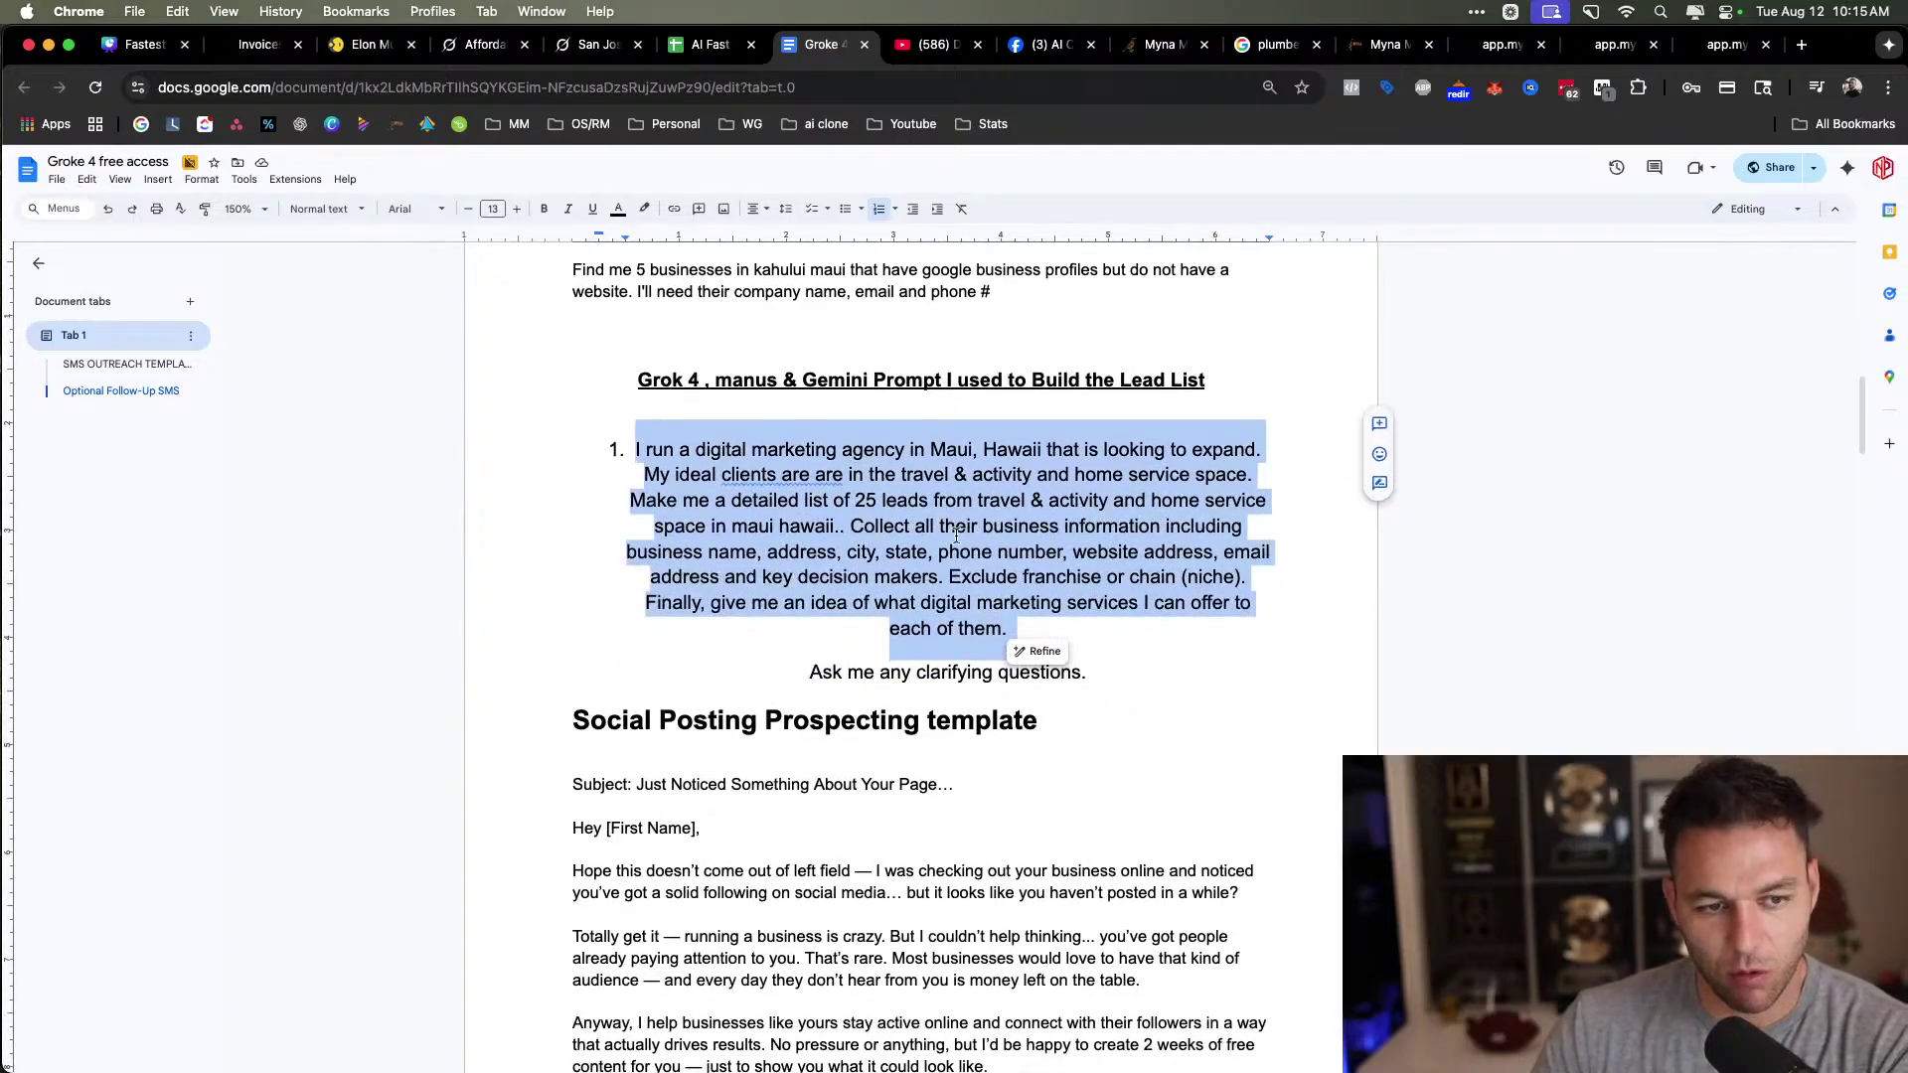
scroll(884, 502, "down", 1)
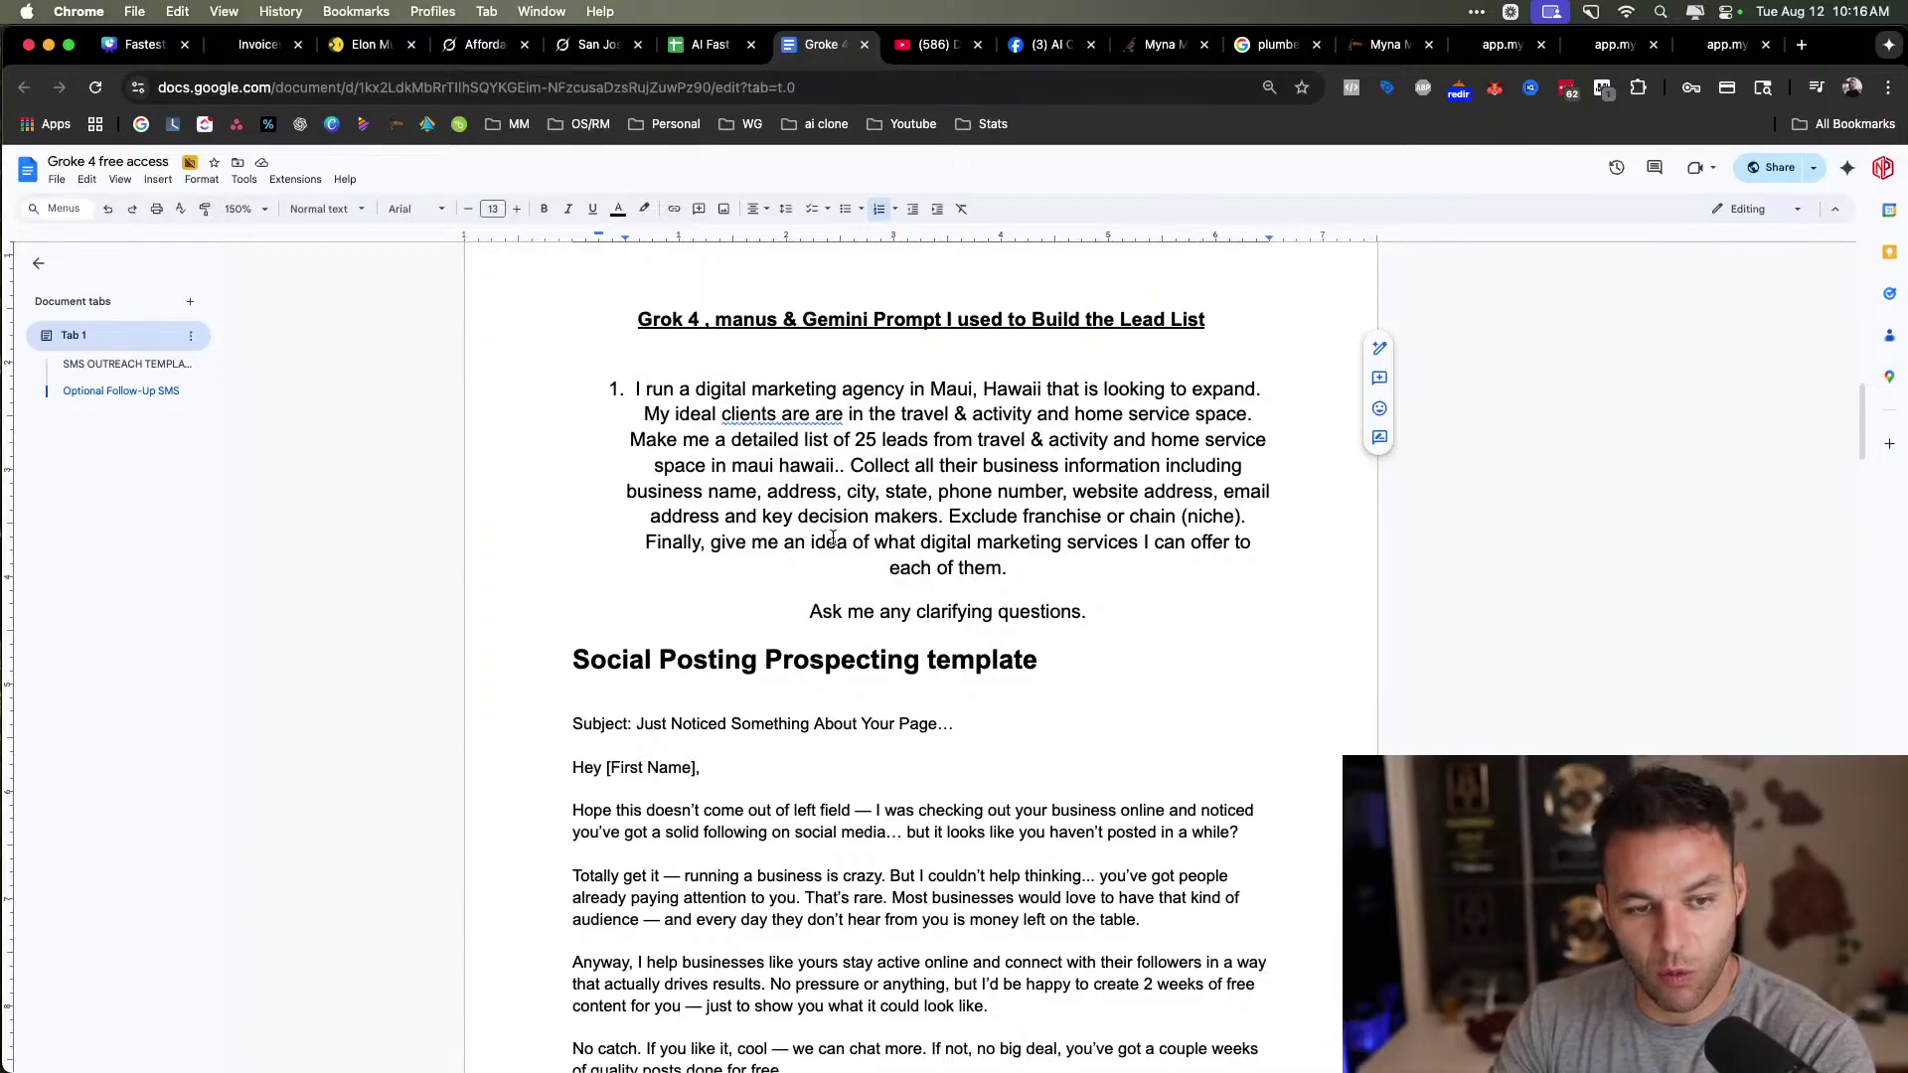
left_click_drag(833, 539, 1189, 549)
double_click(1159, 580)
left_click(1051, 542)
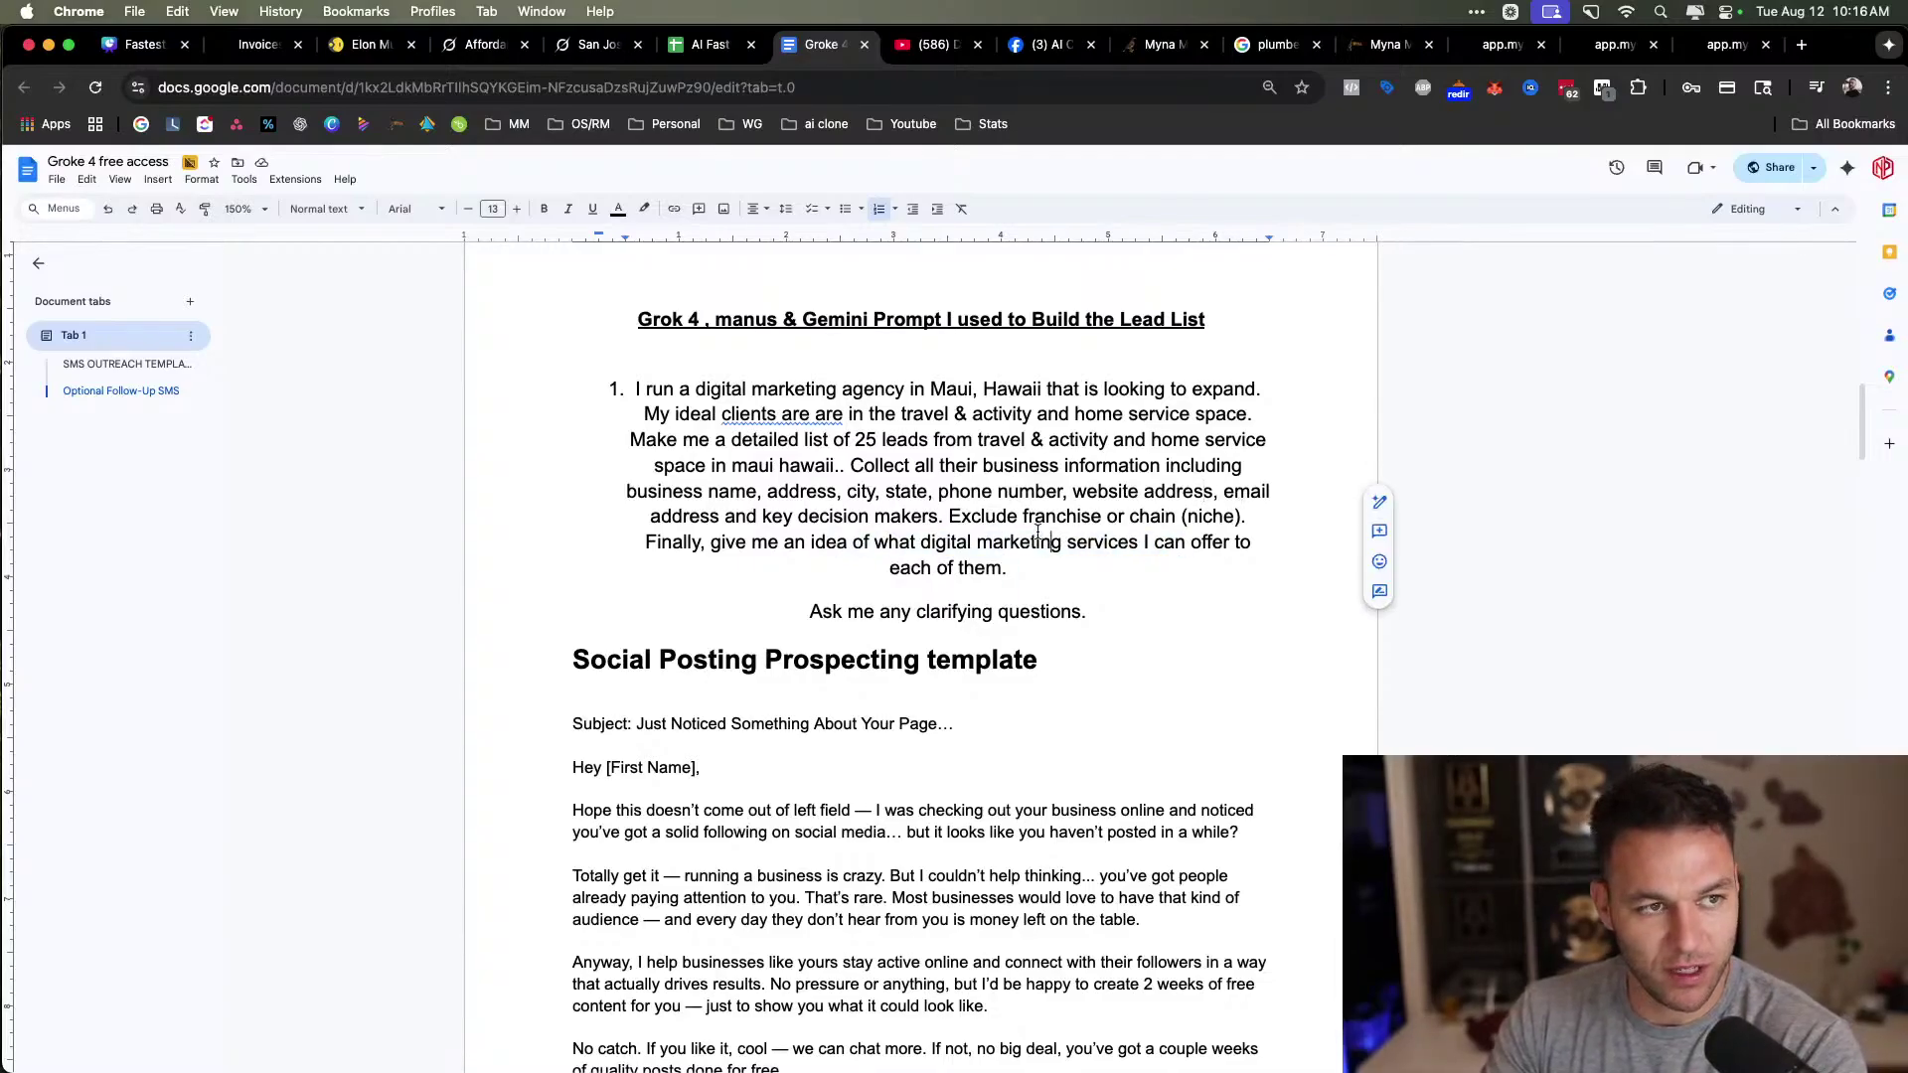
Switch to Grok, open the July chat about digital marketing for Maui businesses, and reduce the page zoom to view its original prompt.
left_click(483, 48)
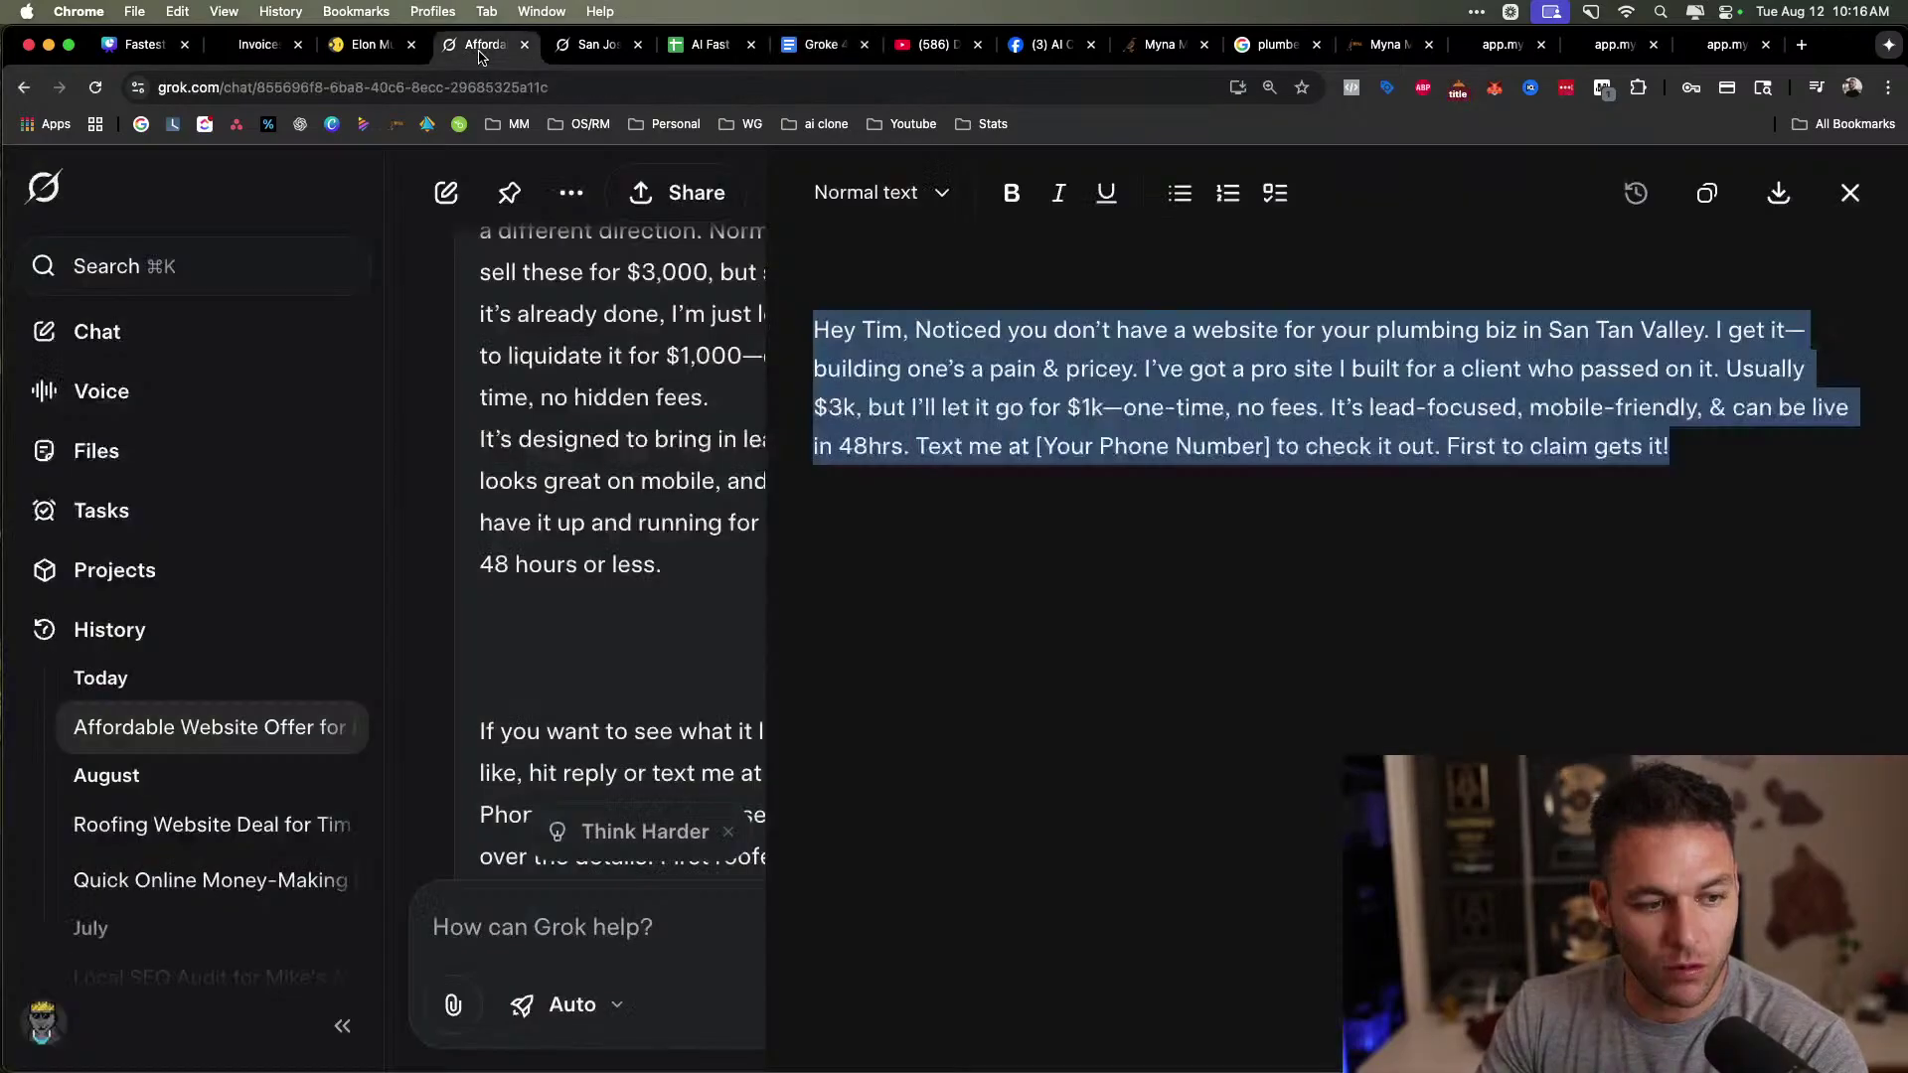
scroll(255, 608, "down", 1)
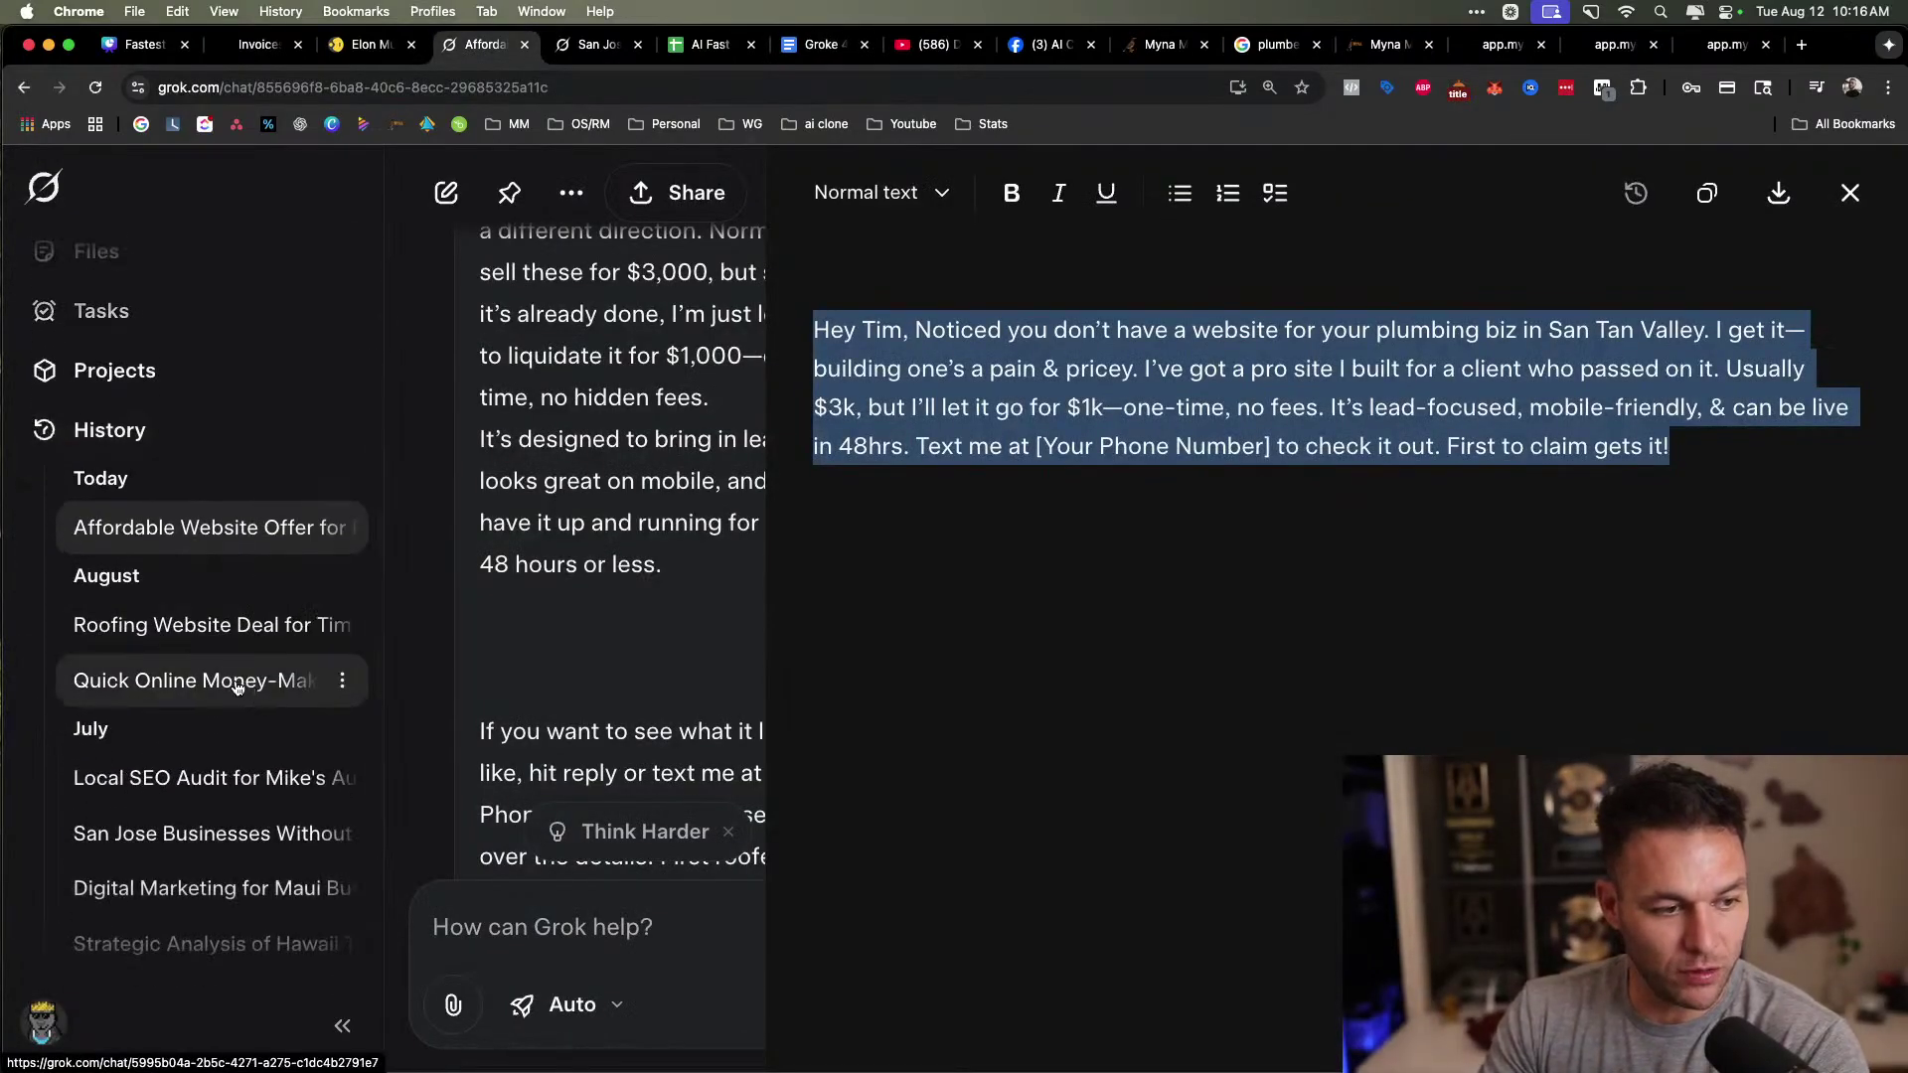
left_click(236, 886)
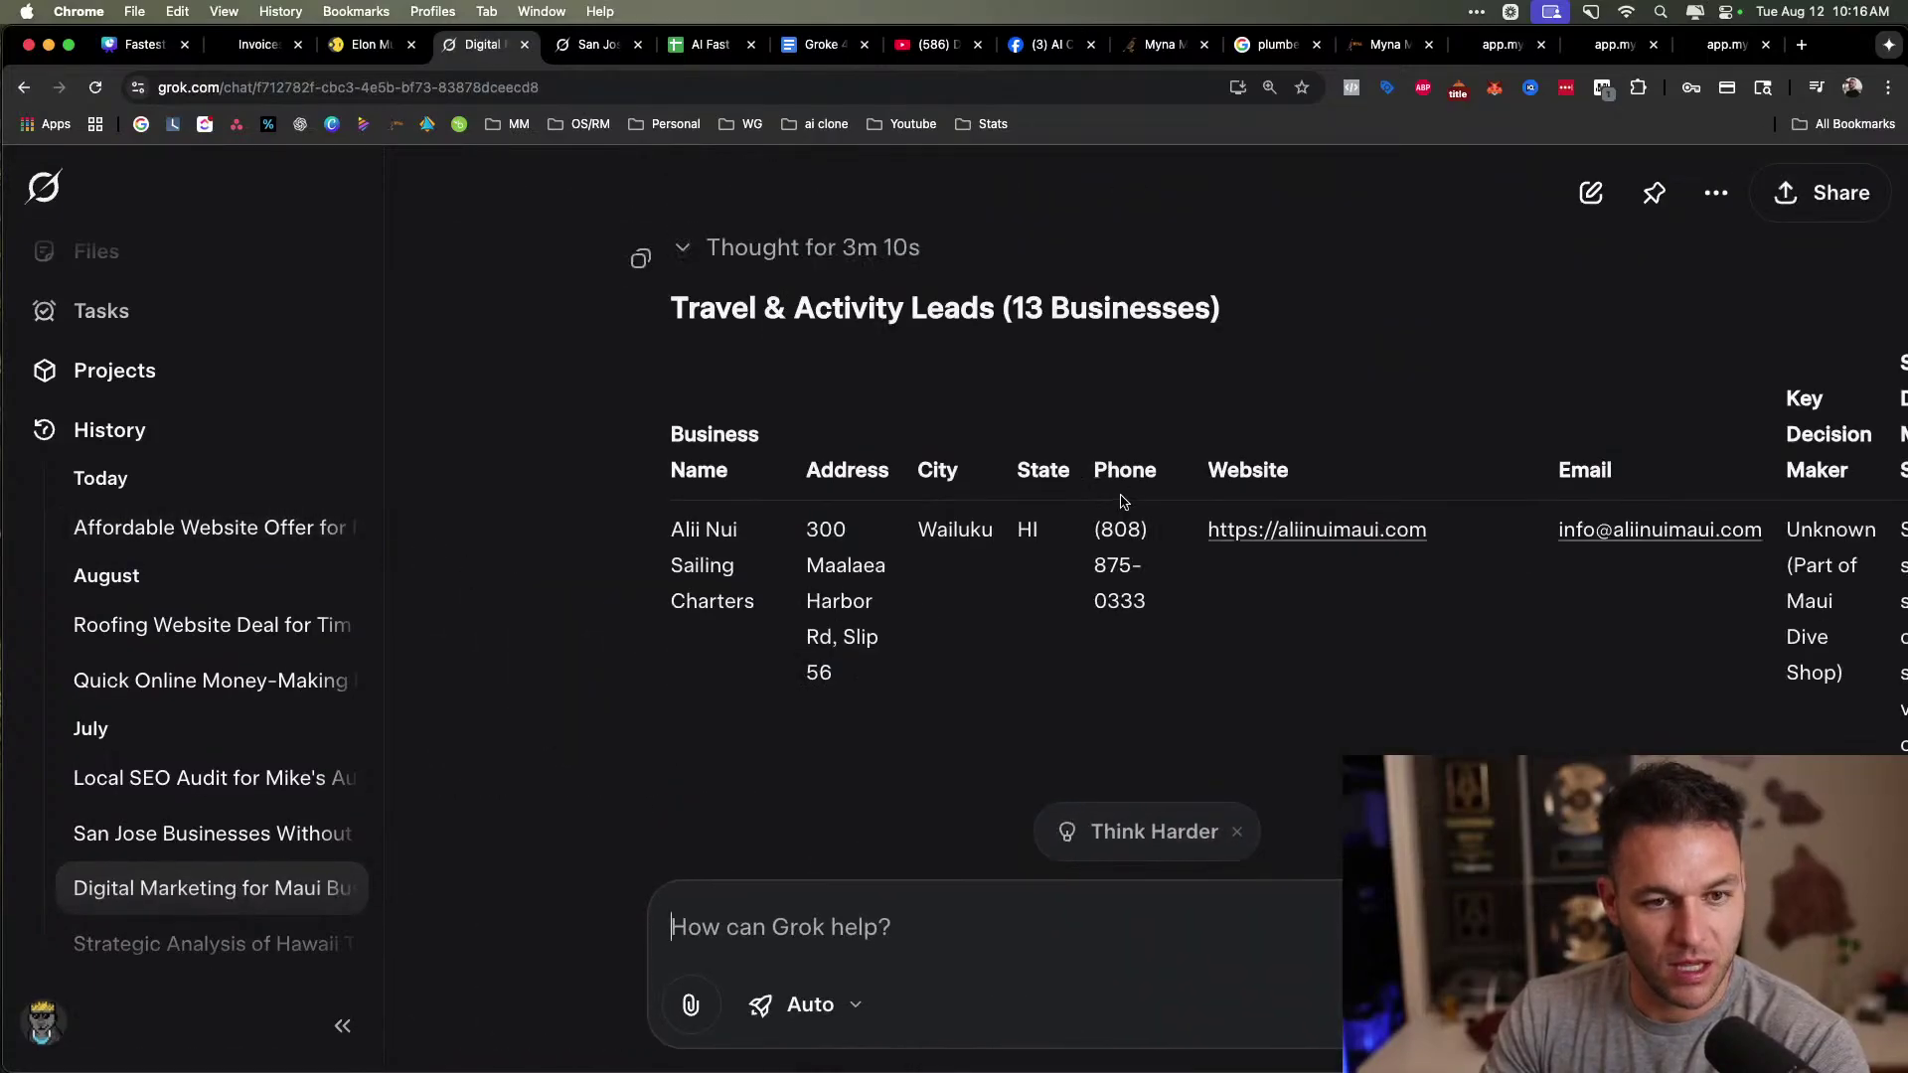
scroll(1123, 499, "down", 2)
scroll(1118, 494, "up", 2)
scroll(1118, 494, "up", 2)
key("super+minus")
key("super+minus")
key("super+minus")
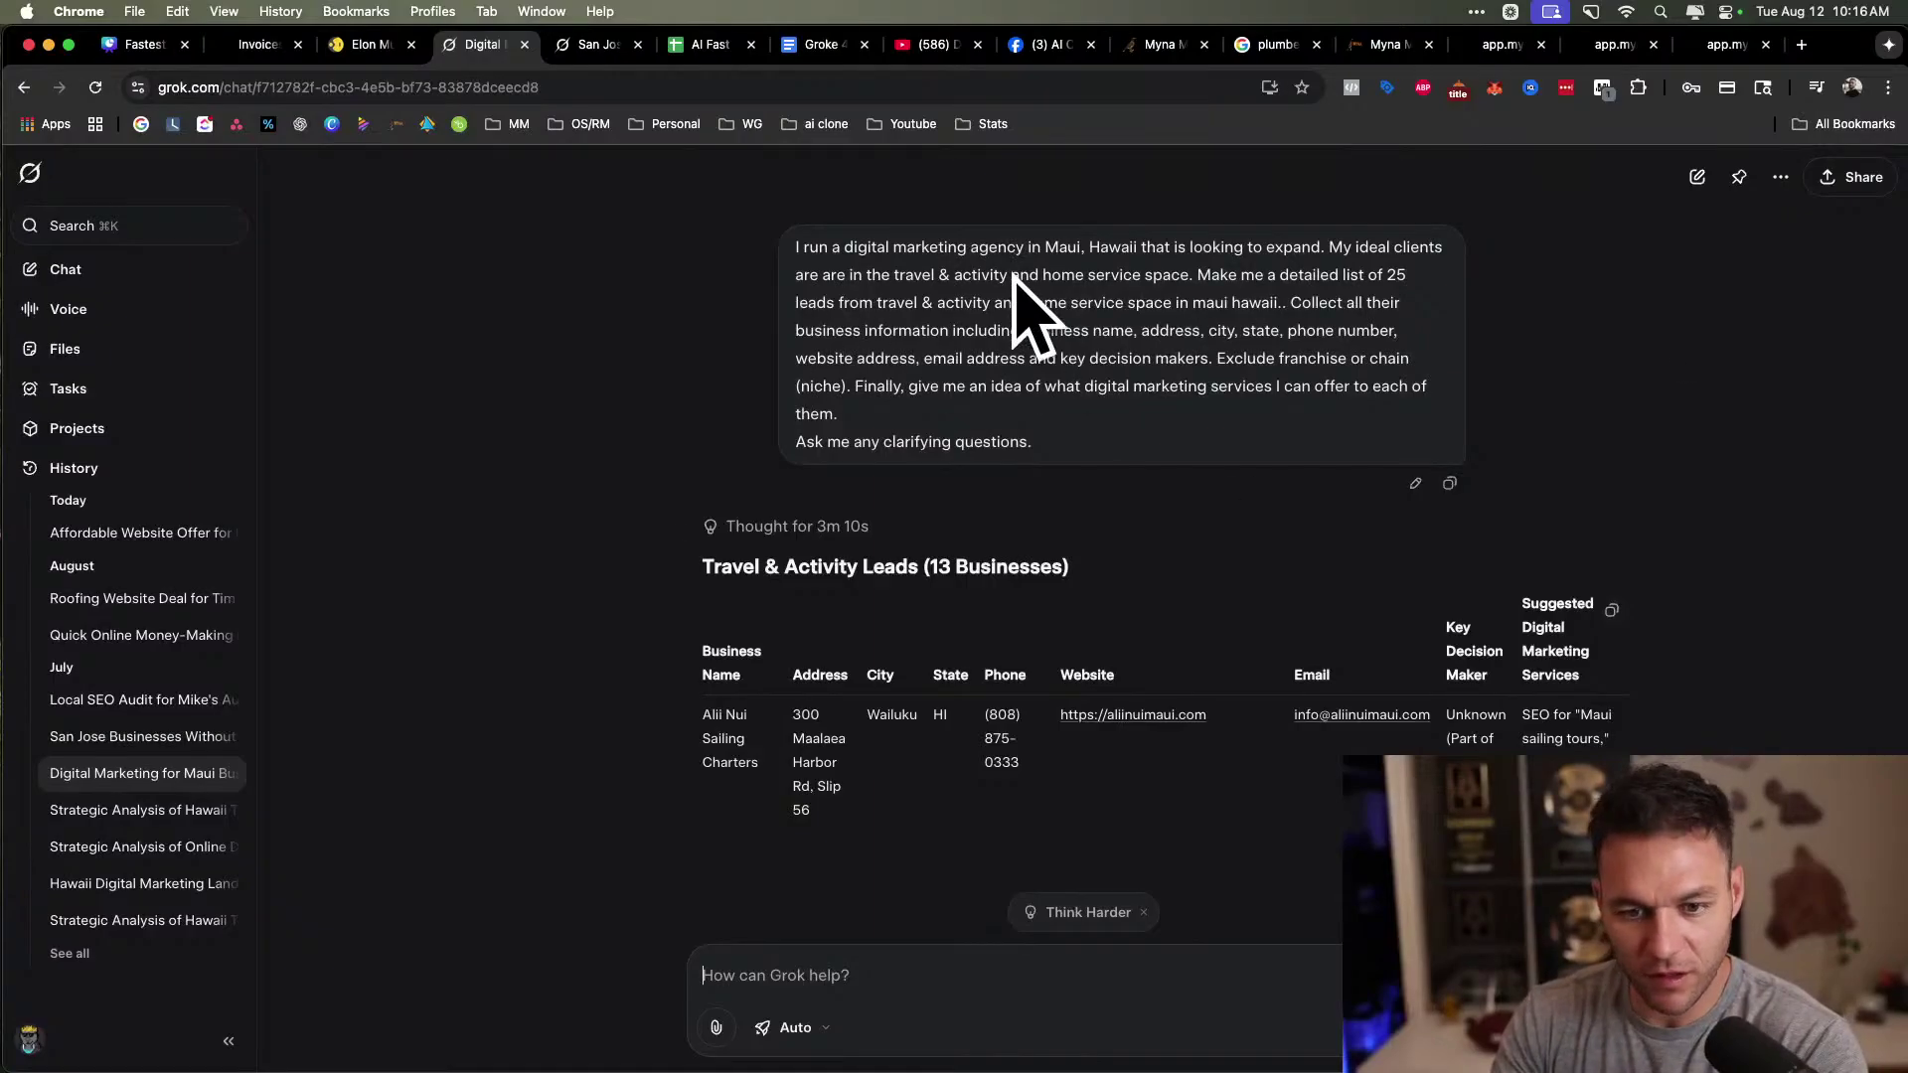
Look through the Travel & Activity Leads table in the Maui chat and return to the prompt above it.
scroll(977, 262, "down", 2)
scroll(976, 258, "down", 2)
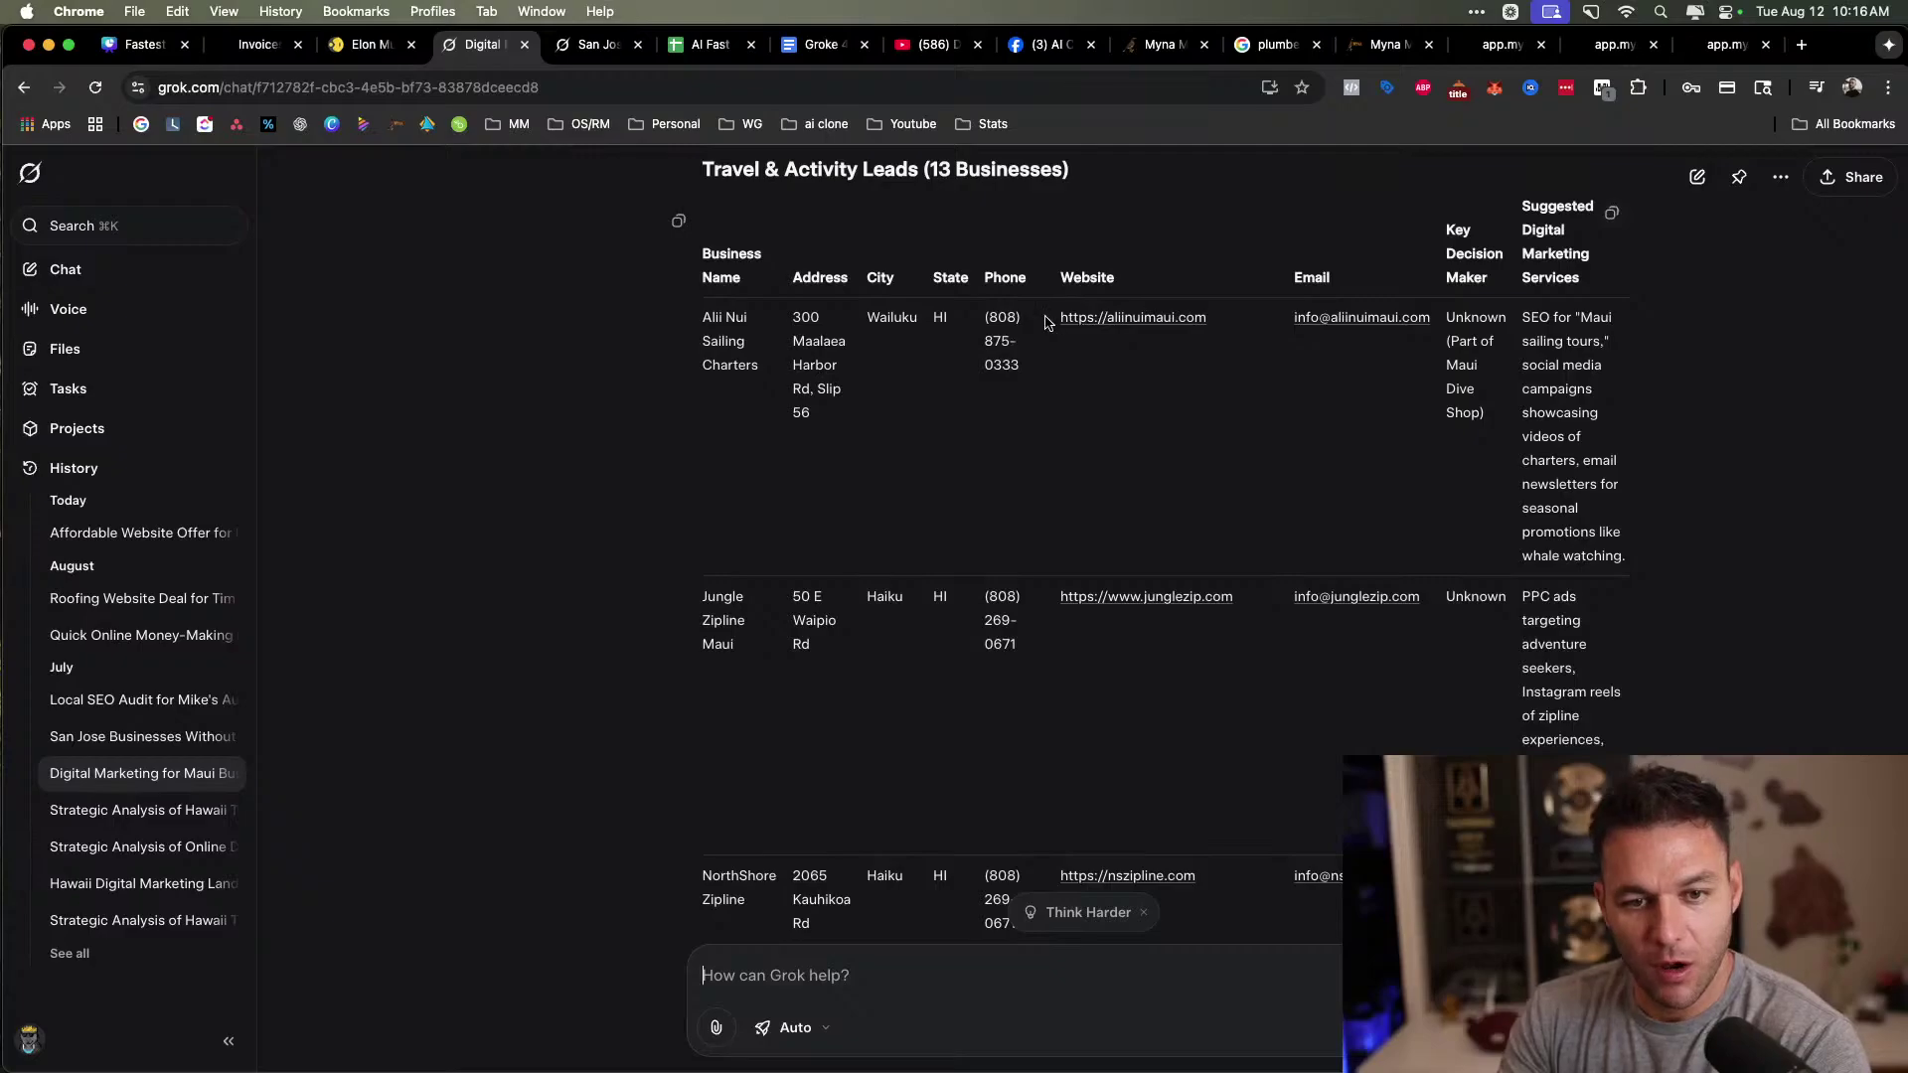
scroll(1391, 323, "down", 10)
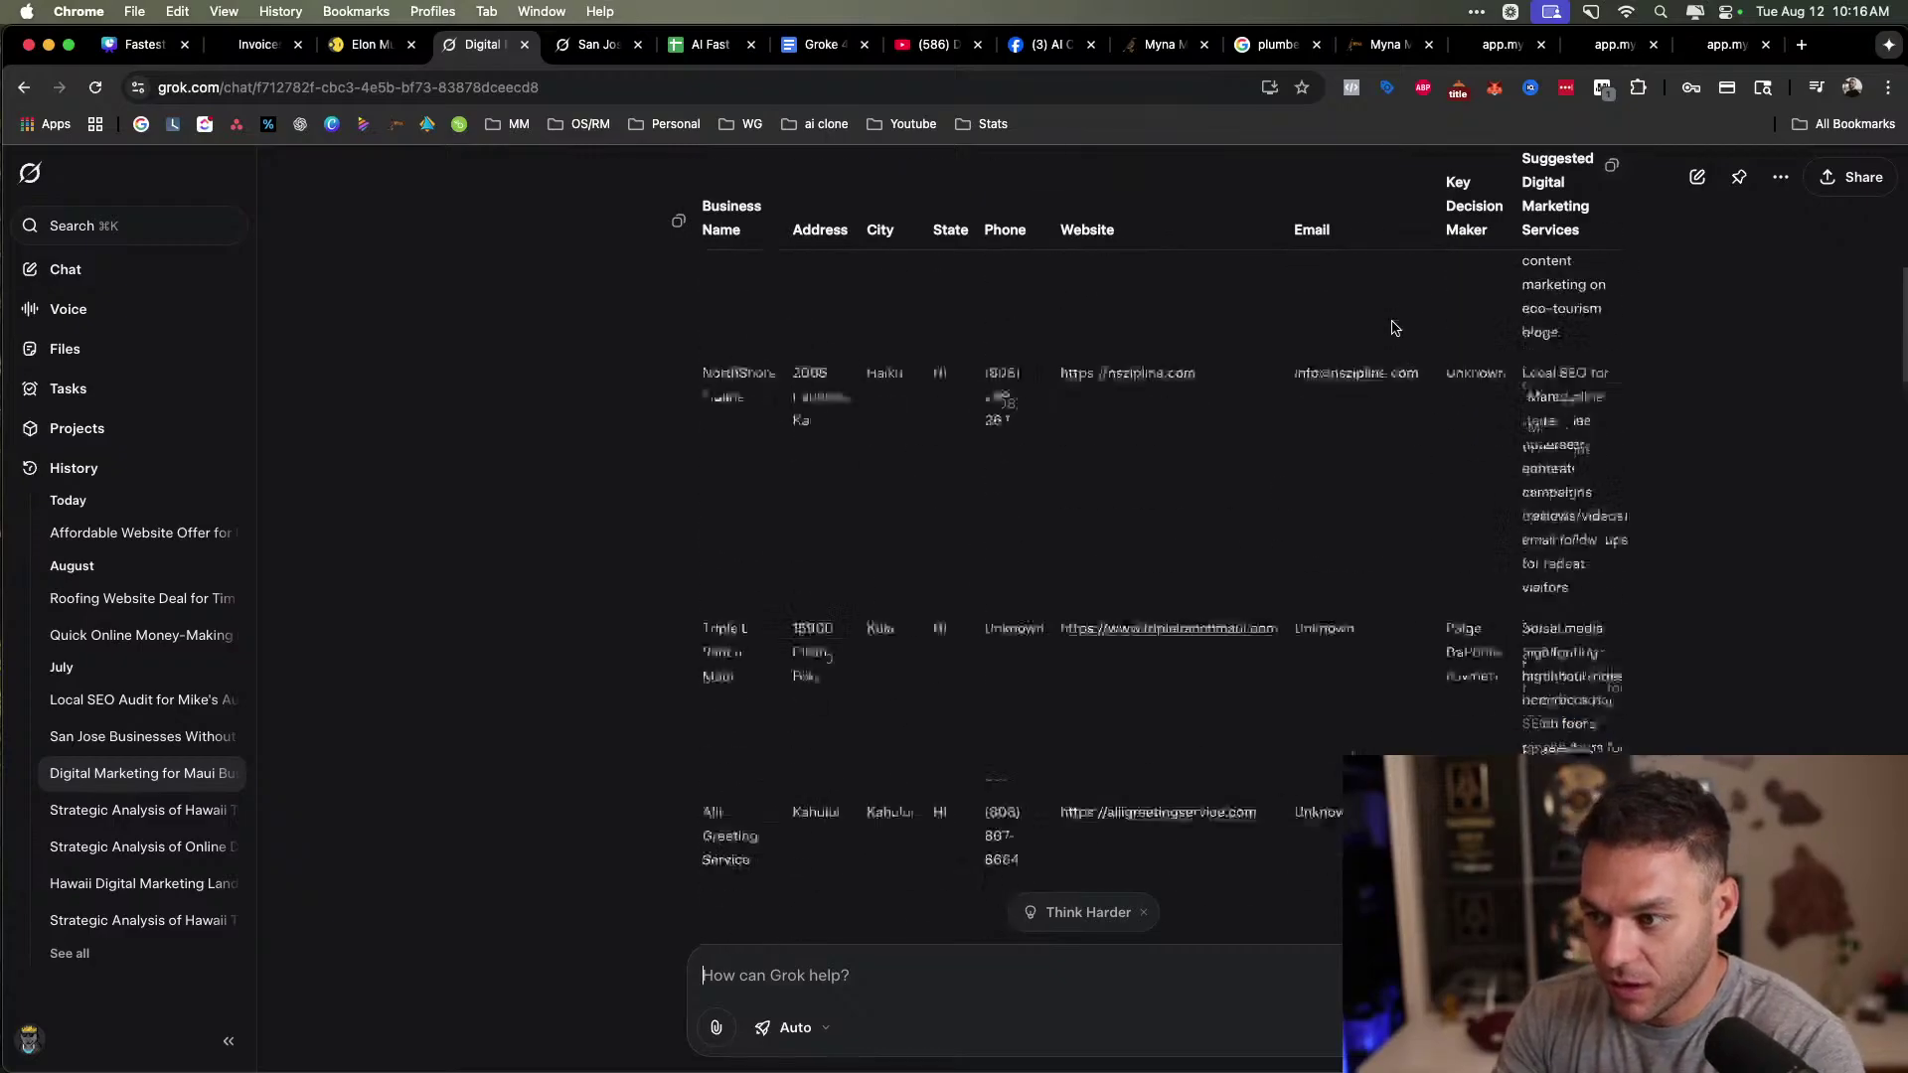
scroll(1391, 323, "up", 10)
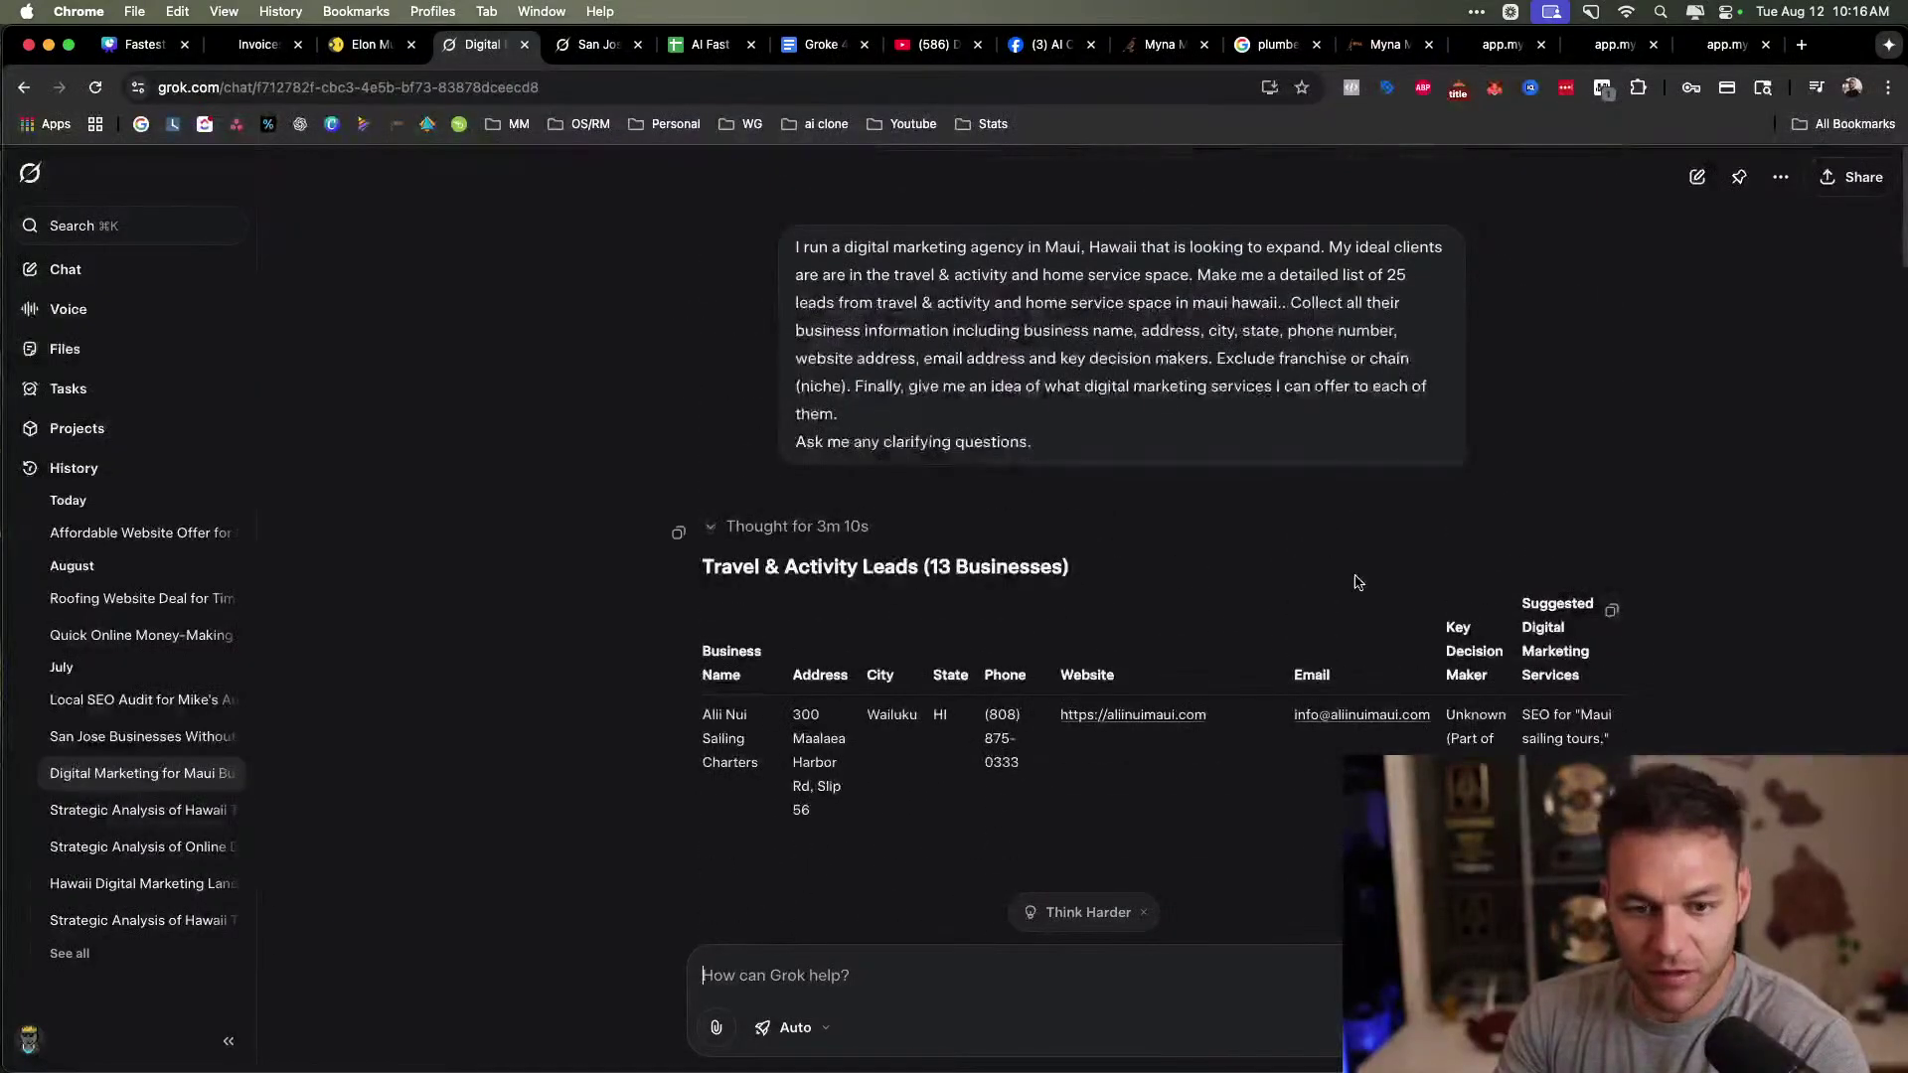
Switch back to the Google Docs document and review it from the Grok 4 Audit Prompt to the Social Posting Prospecting template.
left_click(821, 44)
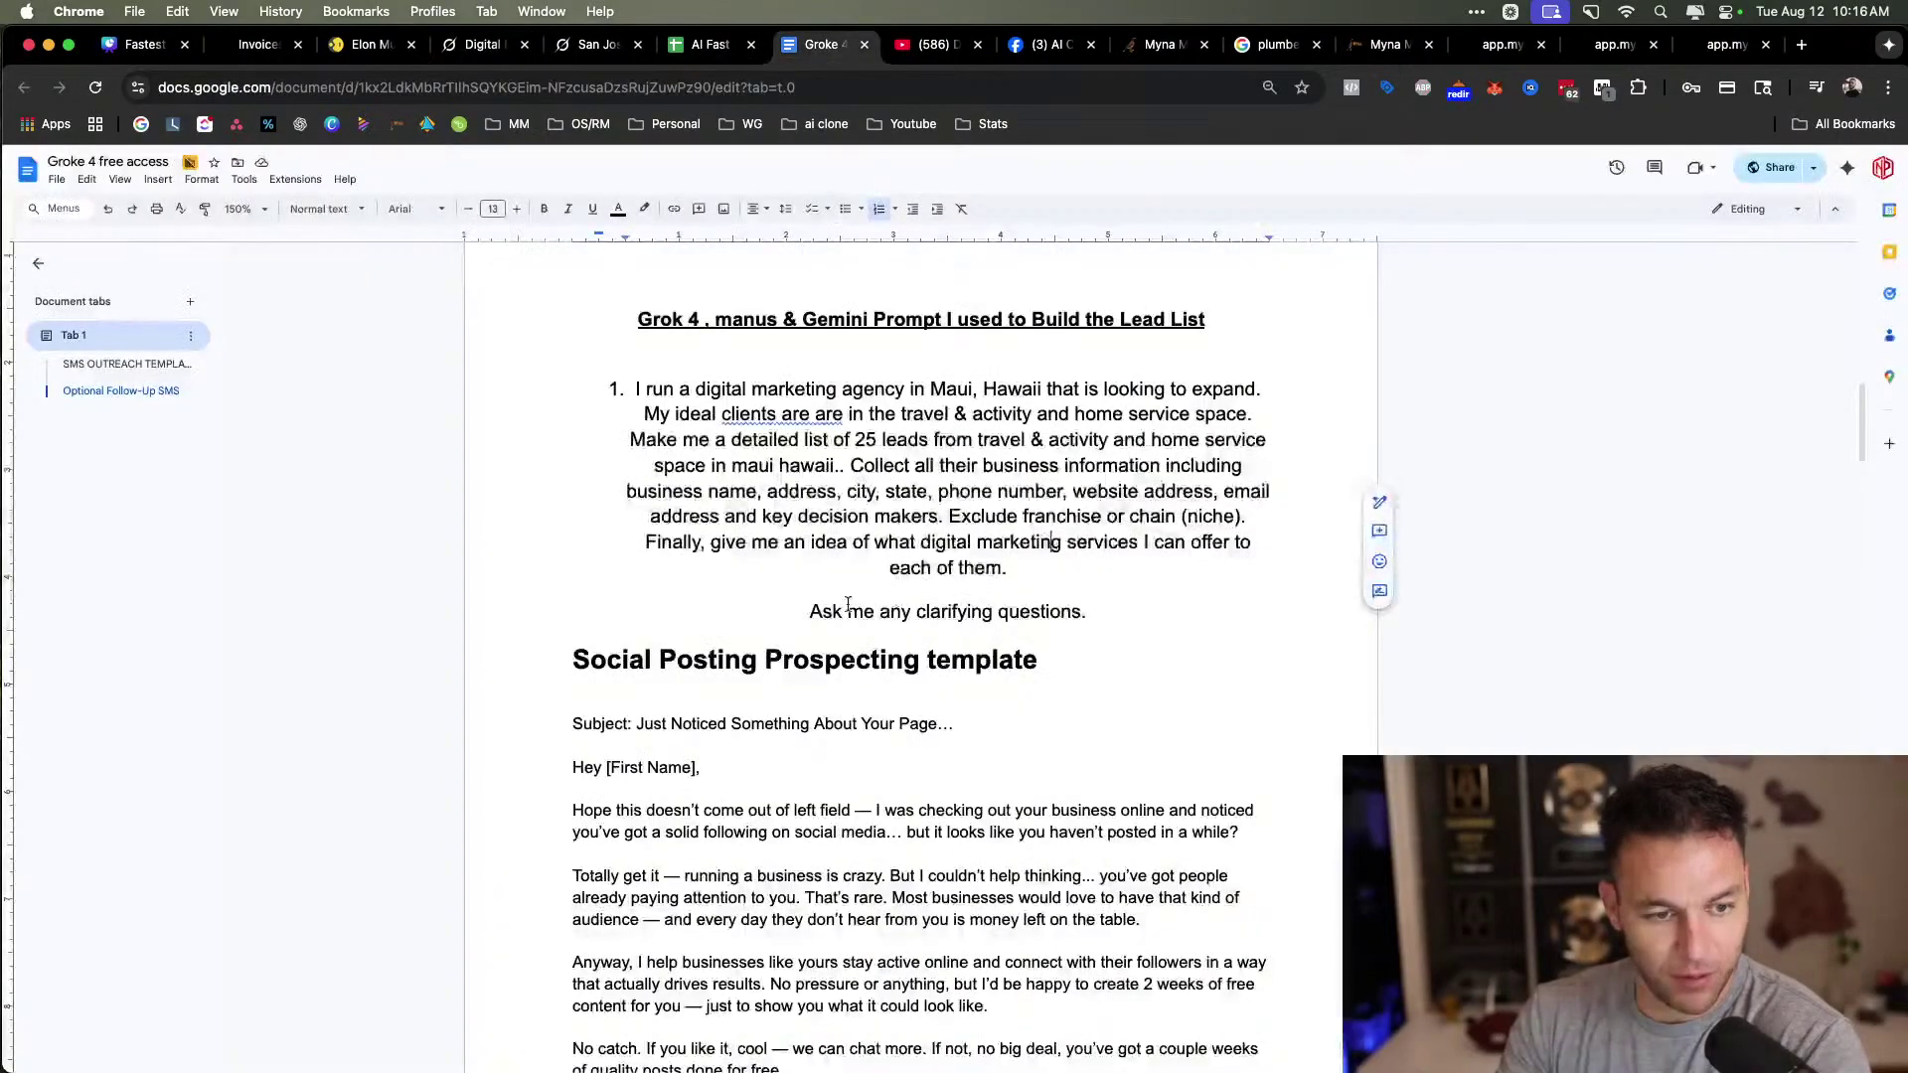
scroll(852, 602, "up", 4)
scroll(851, 602, "up", 8)
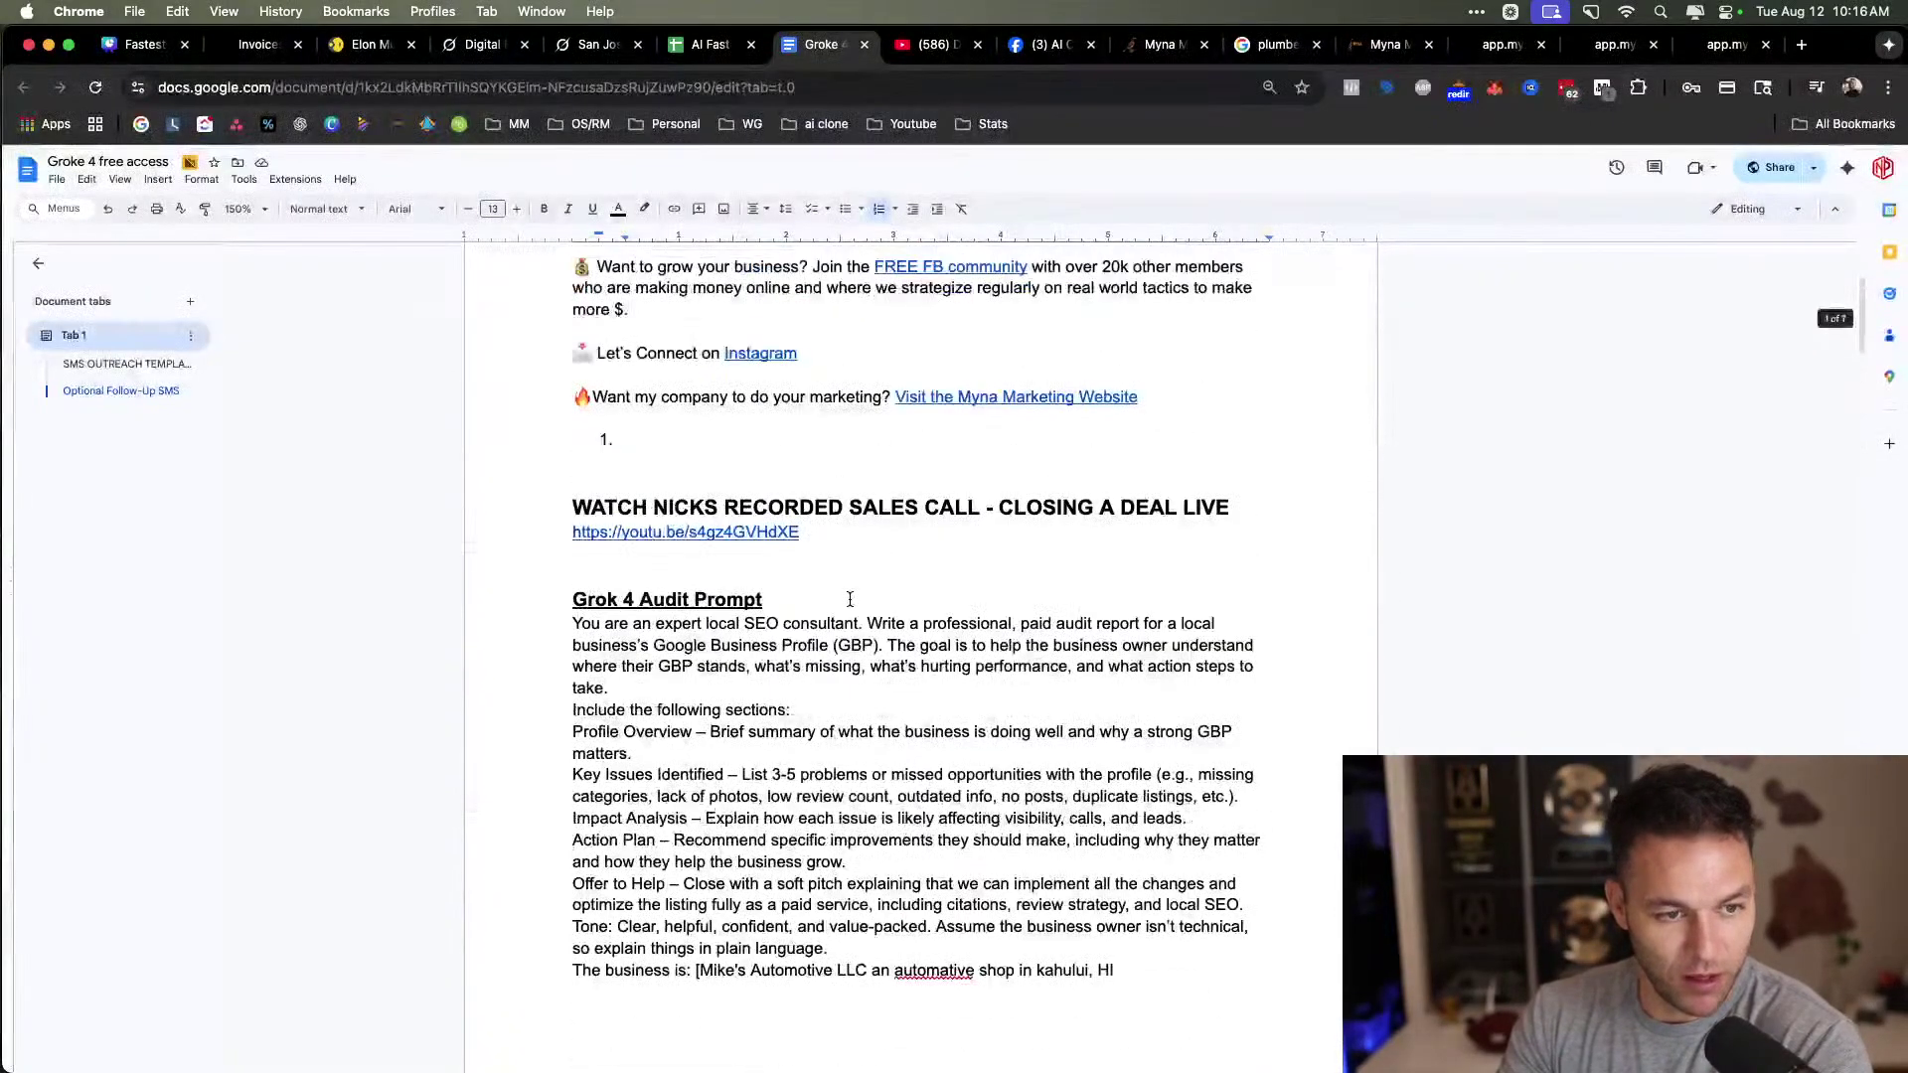
scroll(907, 650, "down", 15)
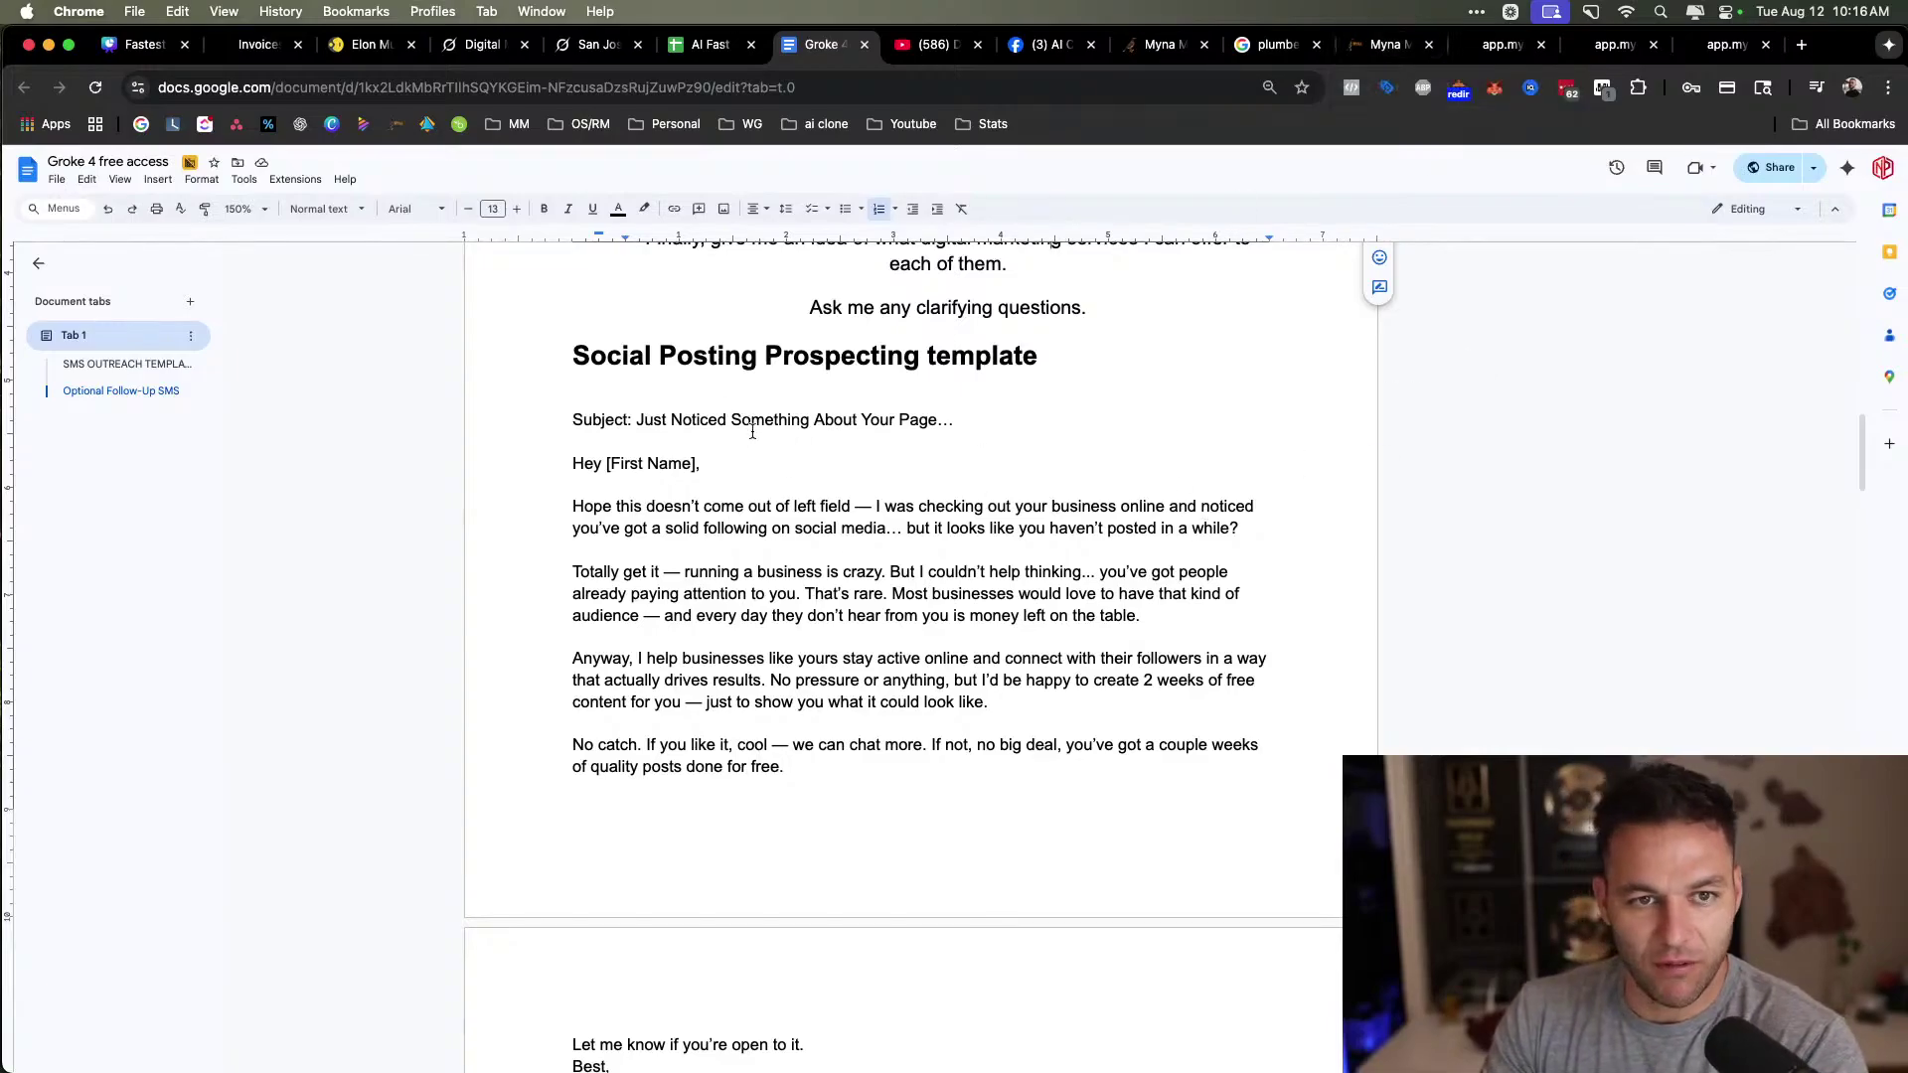
Switch to the AI Clients & Cashflow Facebook group and search its posts for #win.
left_click(1045, 43)
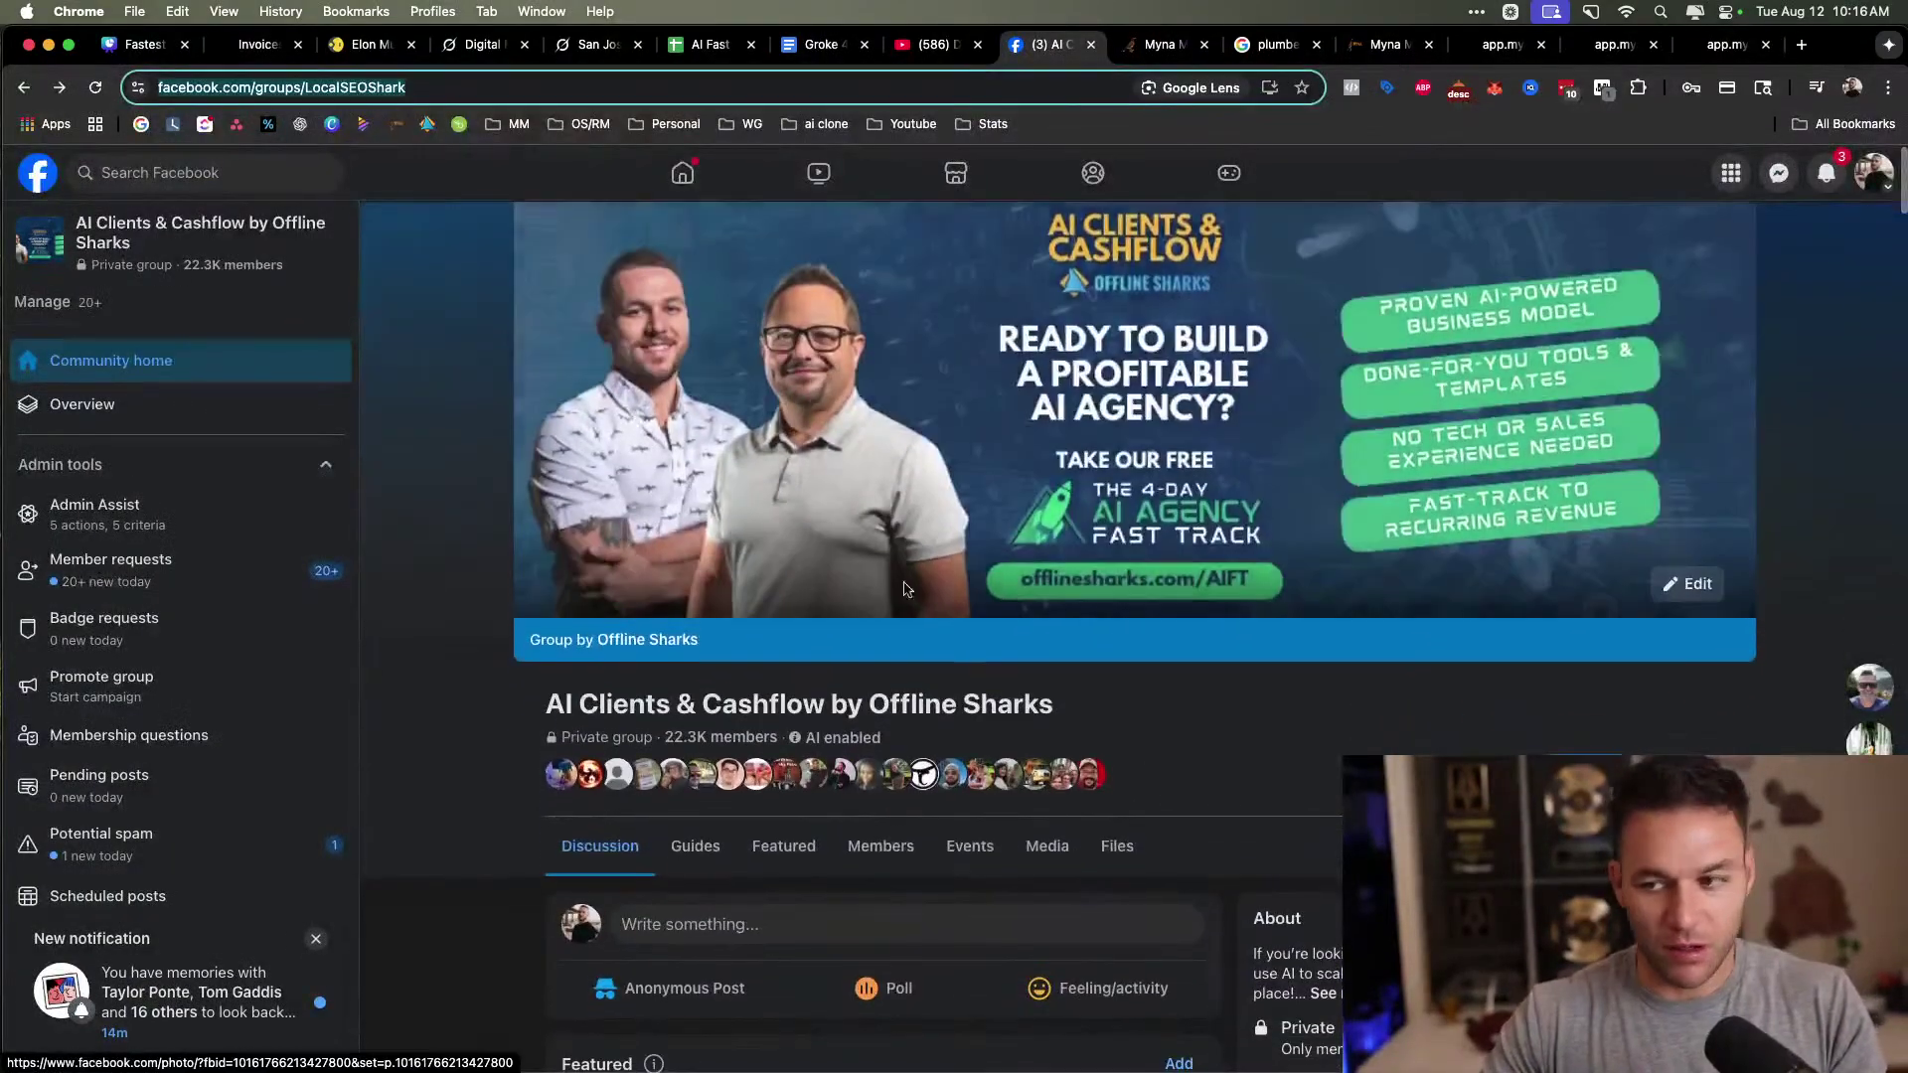
scroll(1093, 497, "down", 6)
scroll(1464, 495, "up", 6)
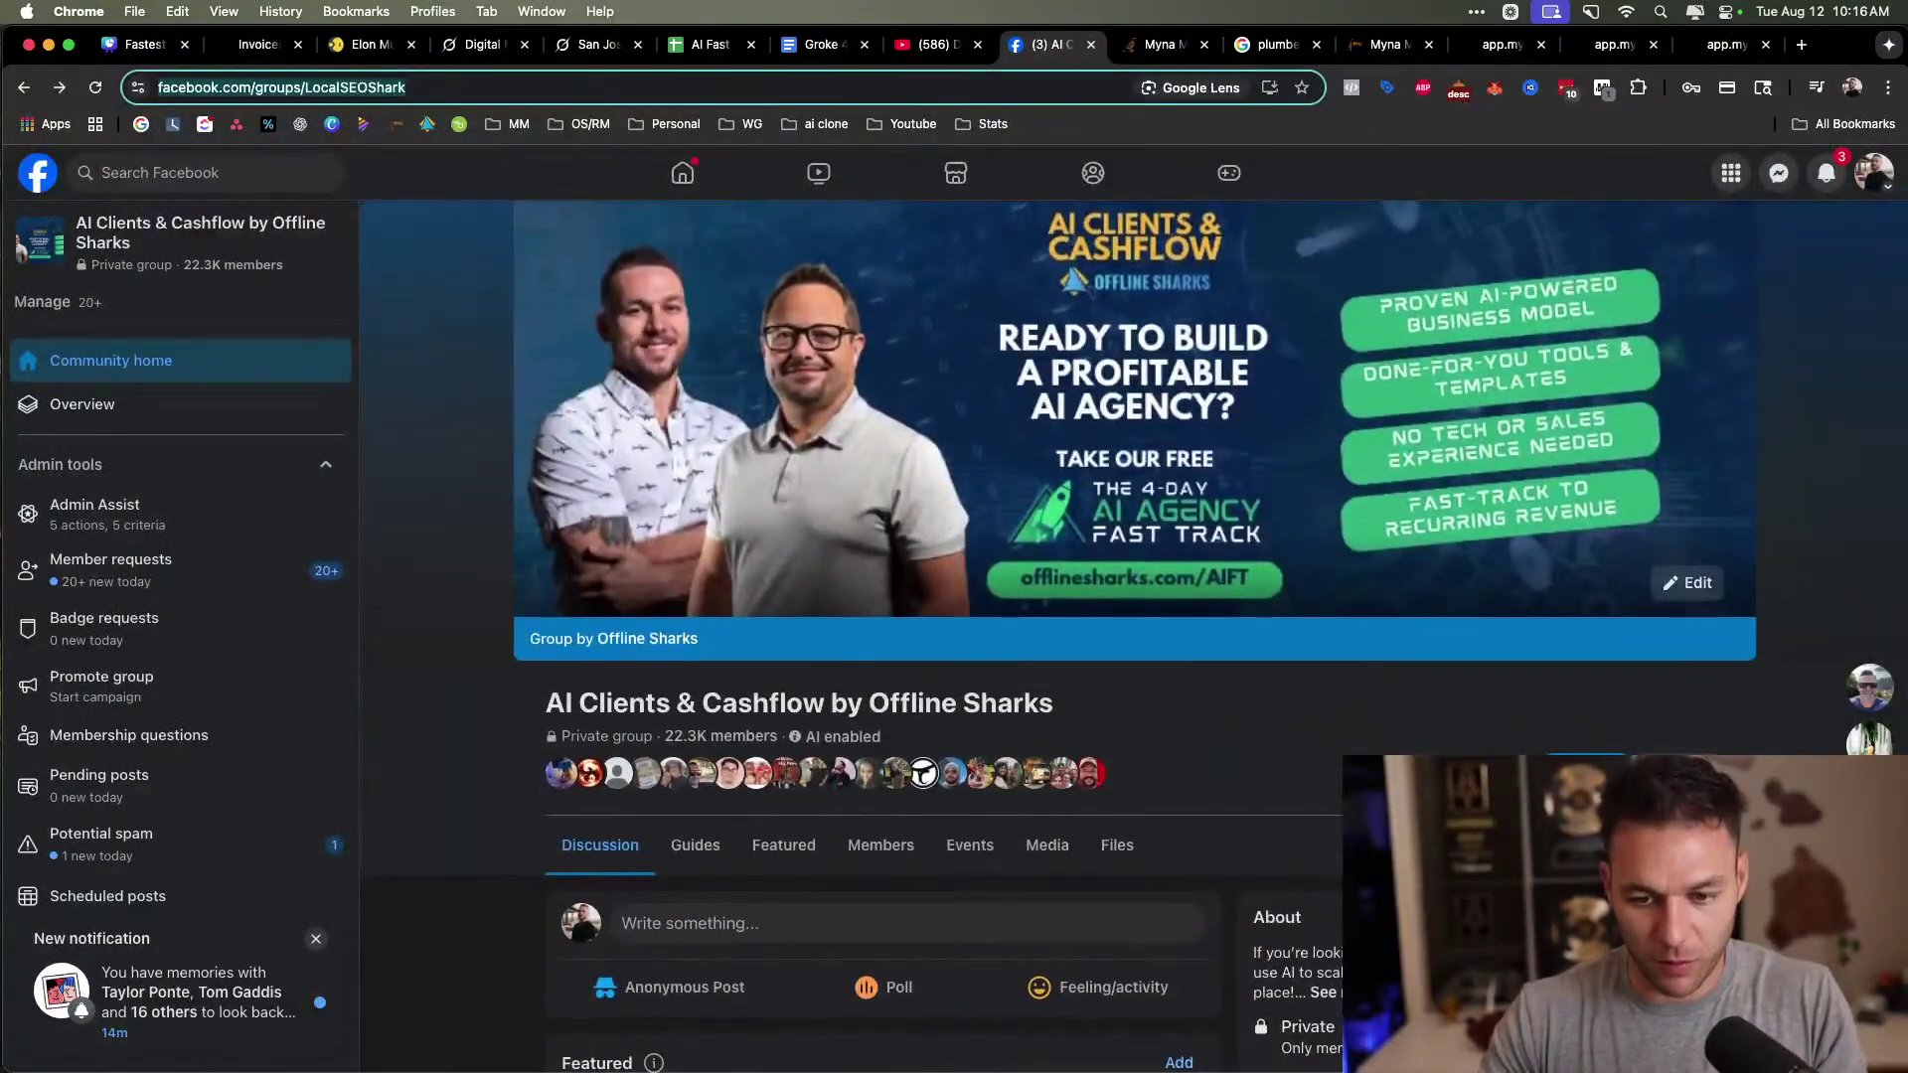
left_click(1646, 846)
left_click(1129, 493)
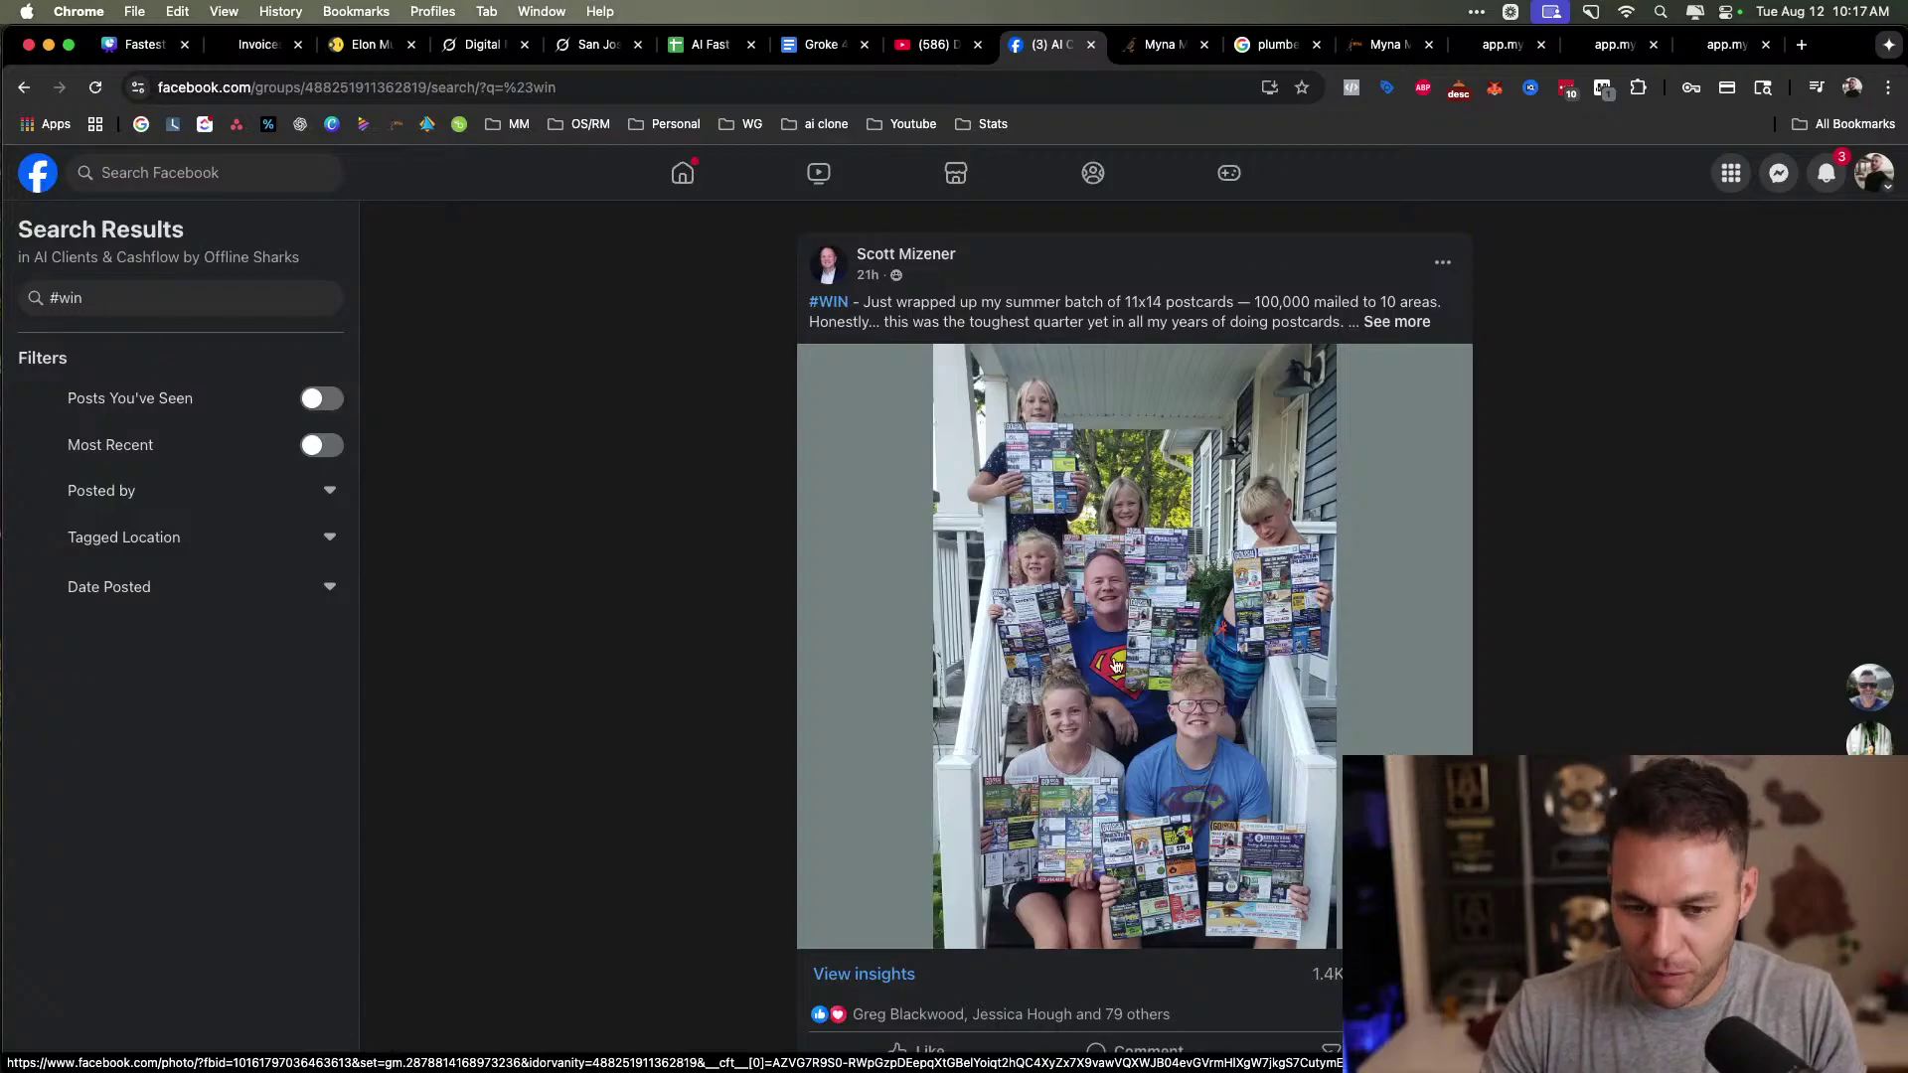
Read through the members' #win posts in the group's search results.
scroll(1118, 665, "down", 5)
scroll(1323, 408, "down", 1)
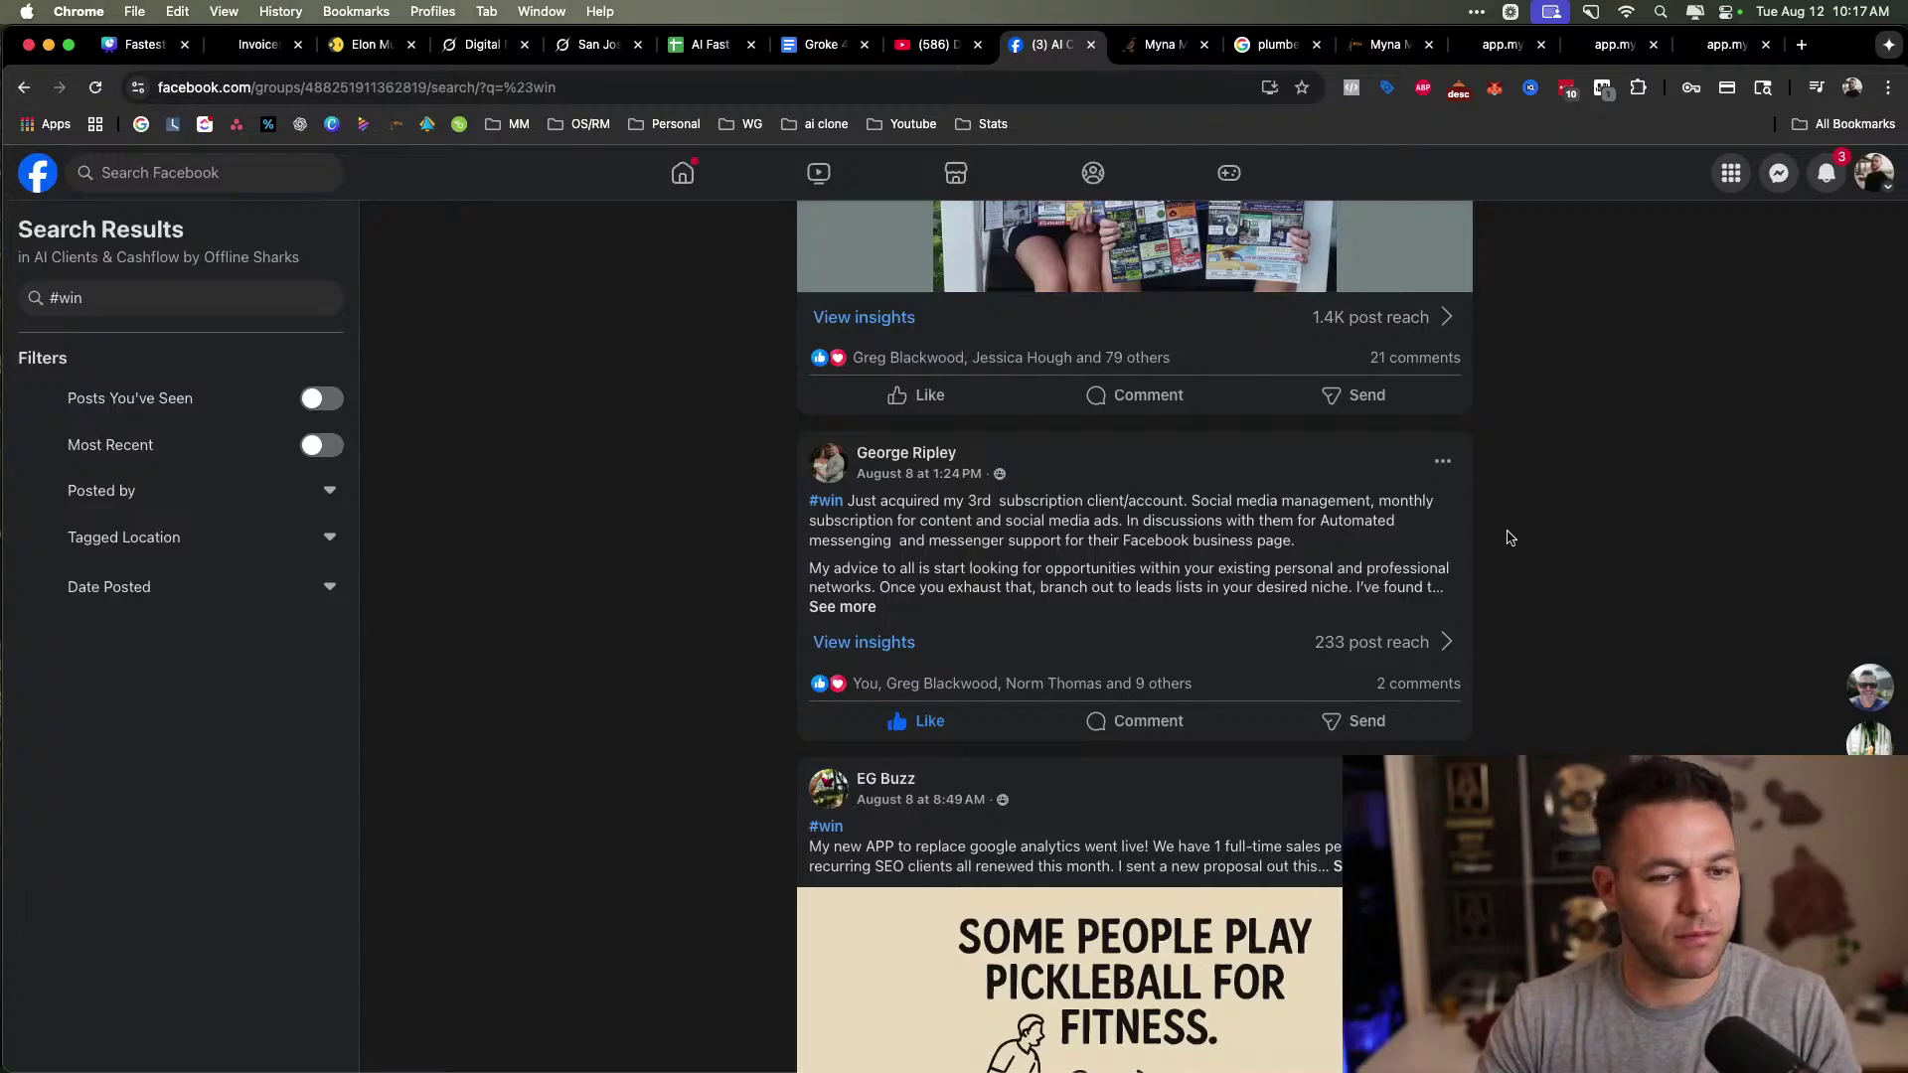
scroll(1328, 503, "down", 3)
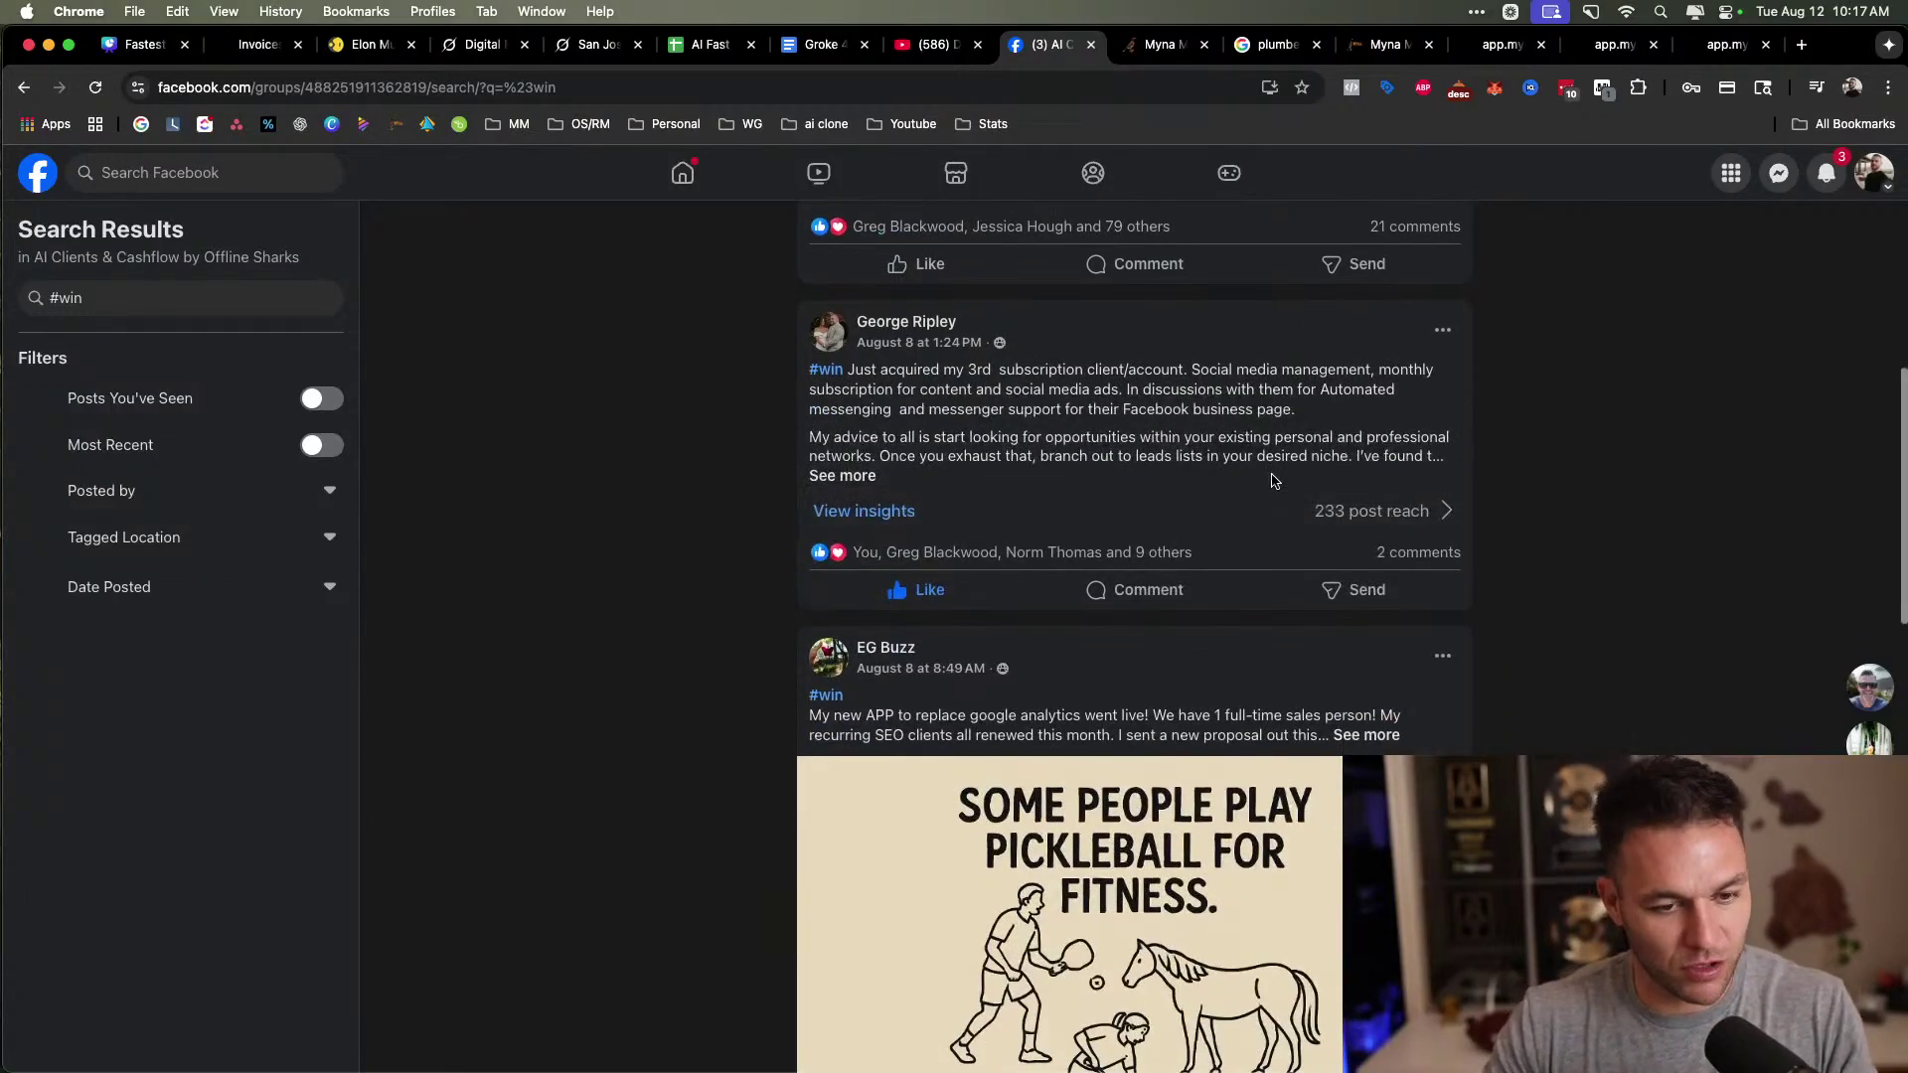
scroll(1263, 477, "down", 2)
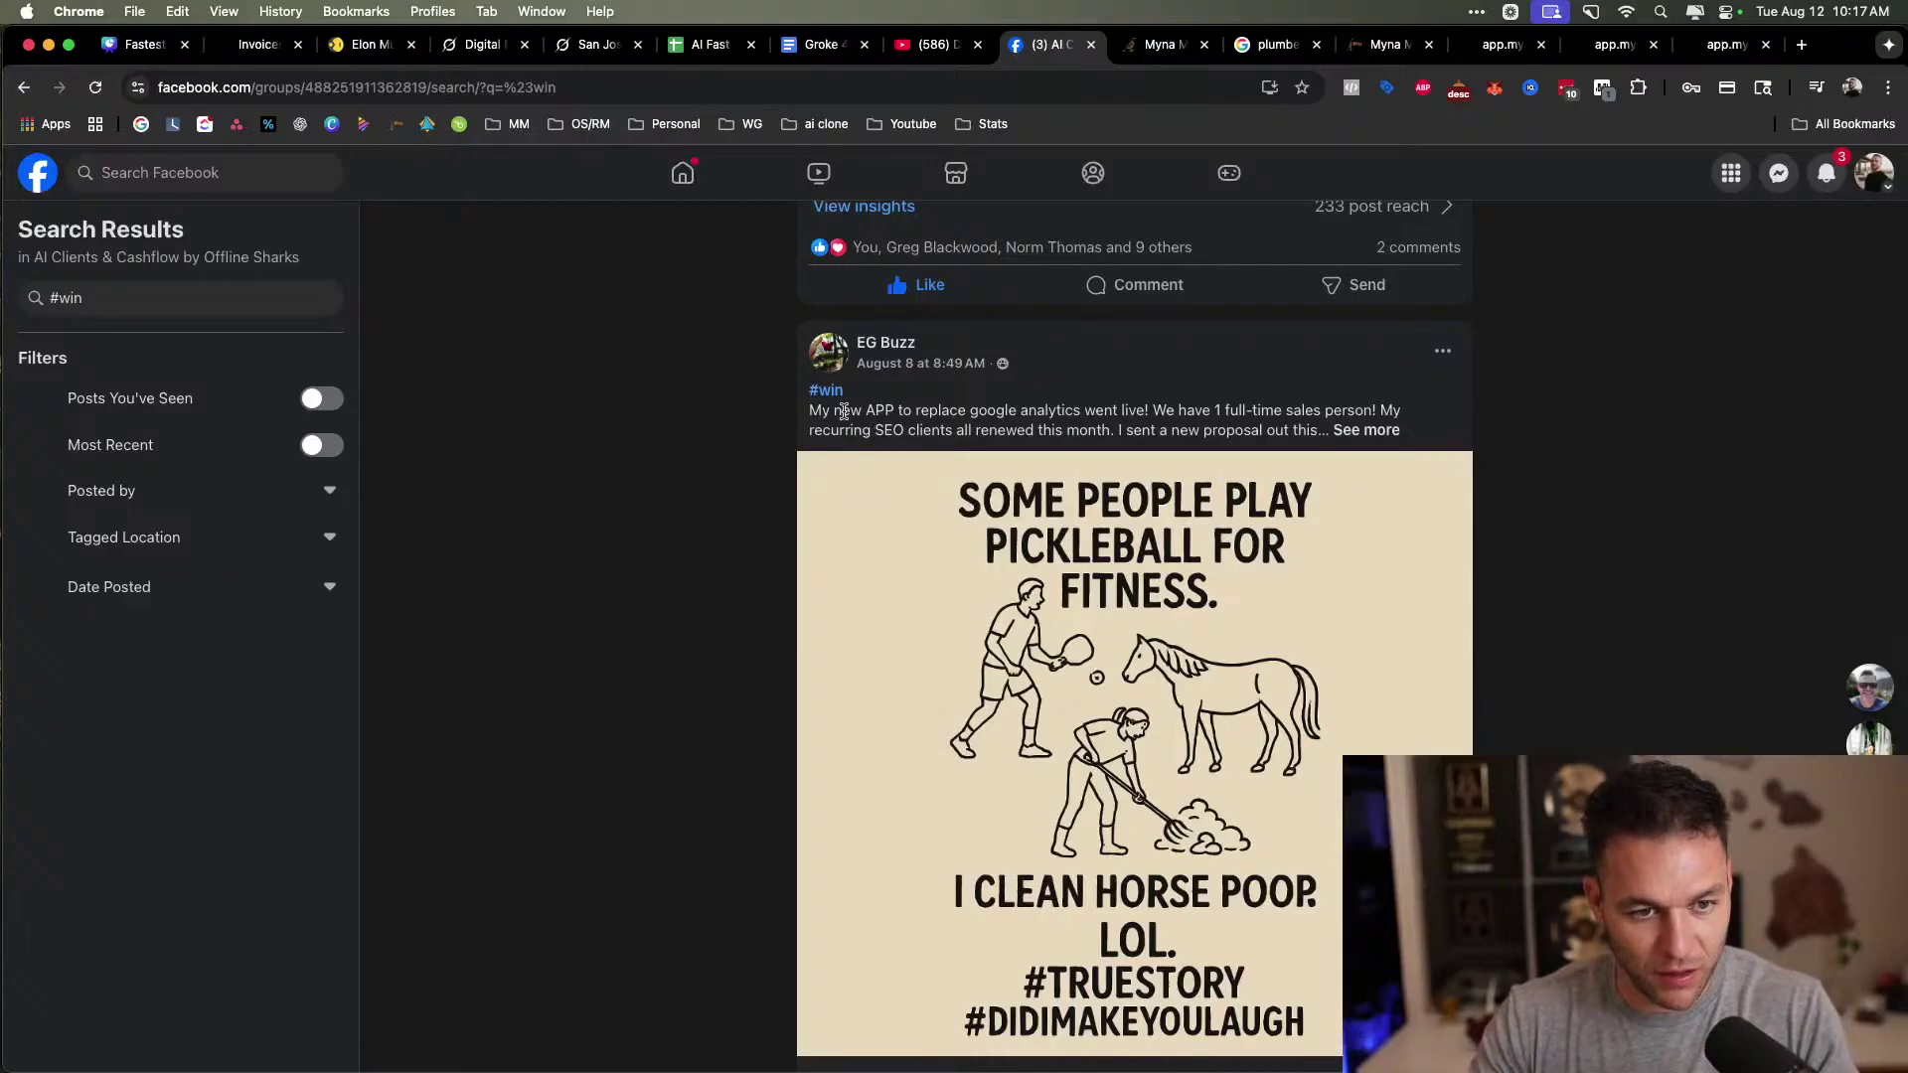
scroll(843, 411, "down", 5)
scroll(1140, 621, "down", 2)
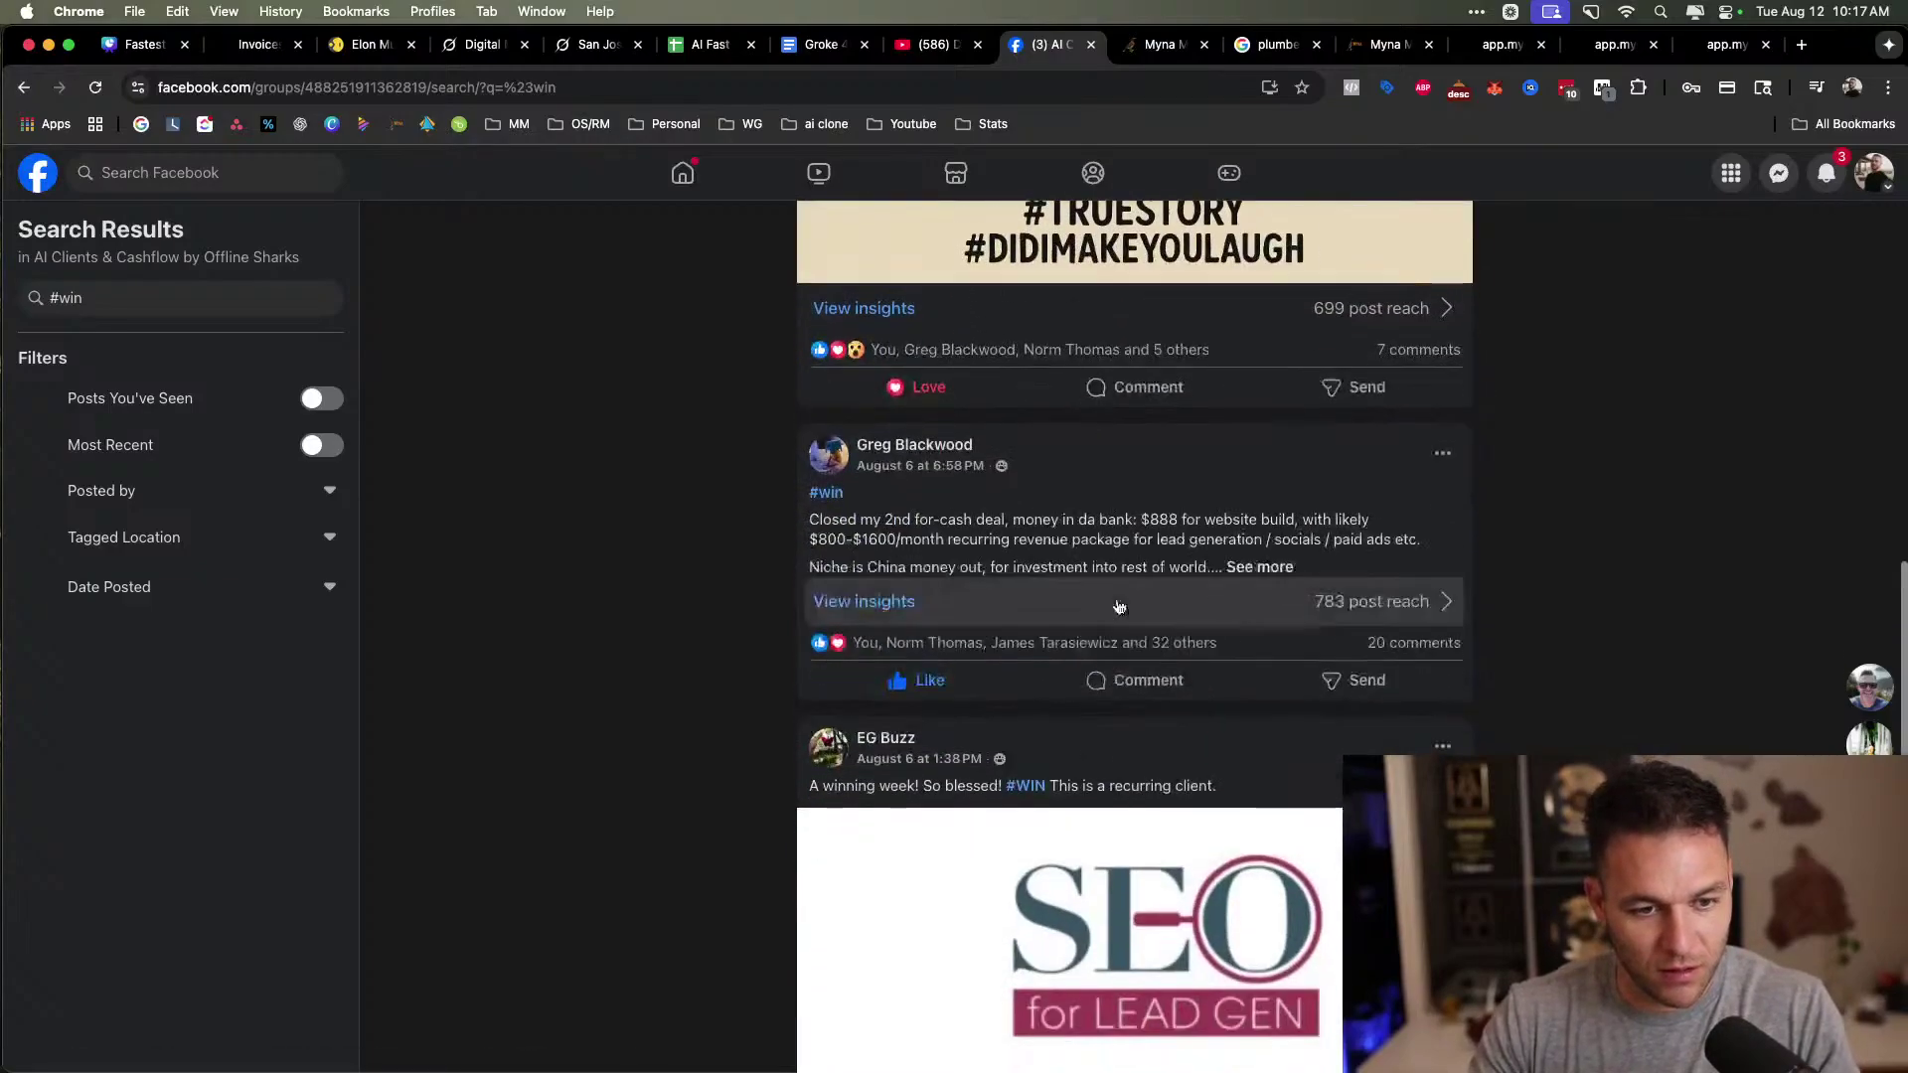
scroll(969, 546, "down", 6)
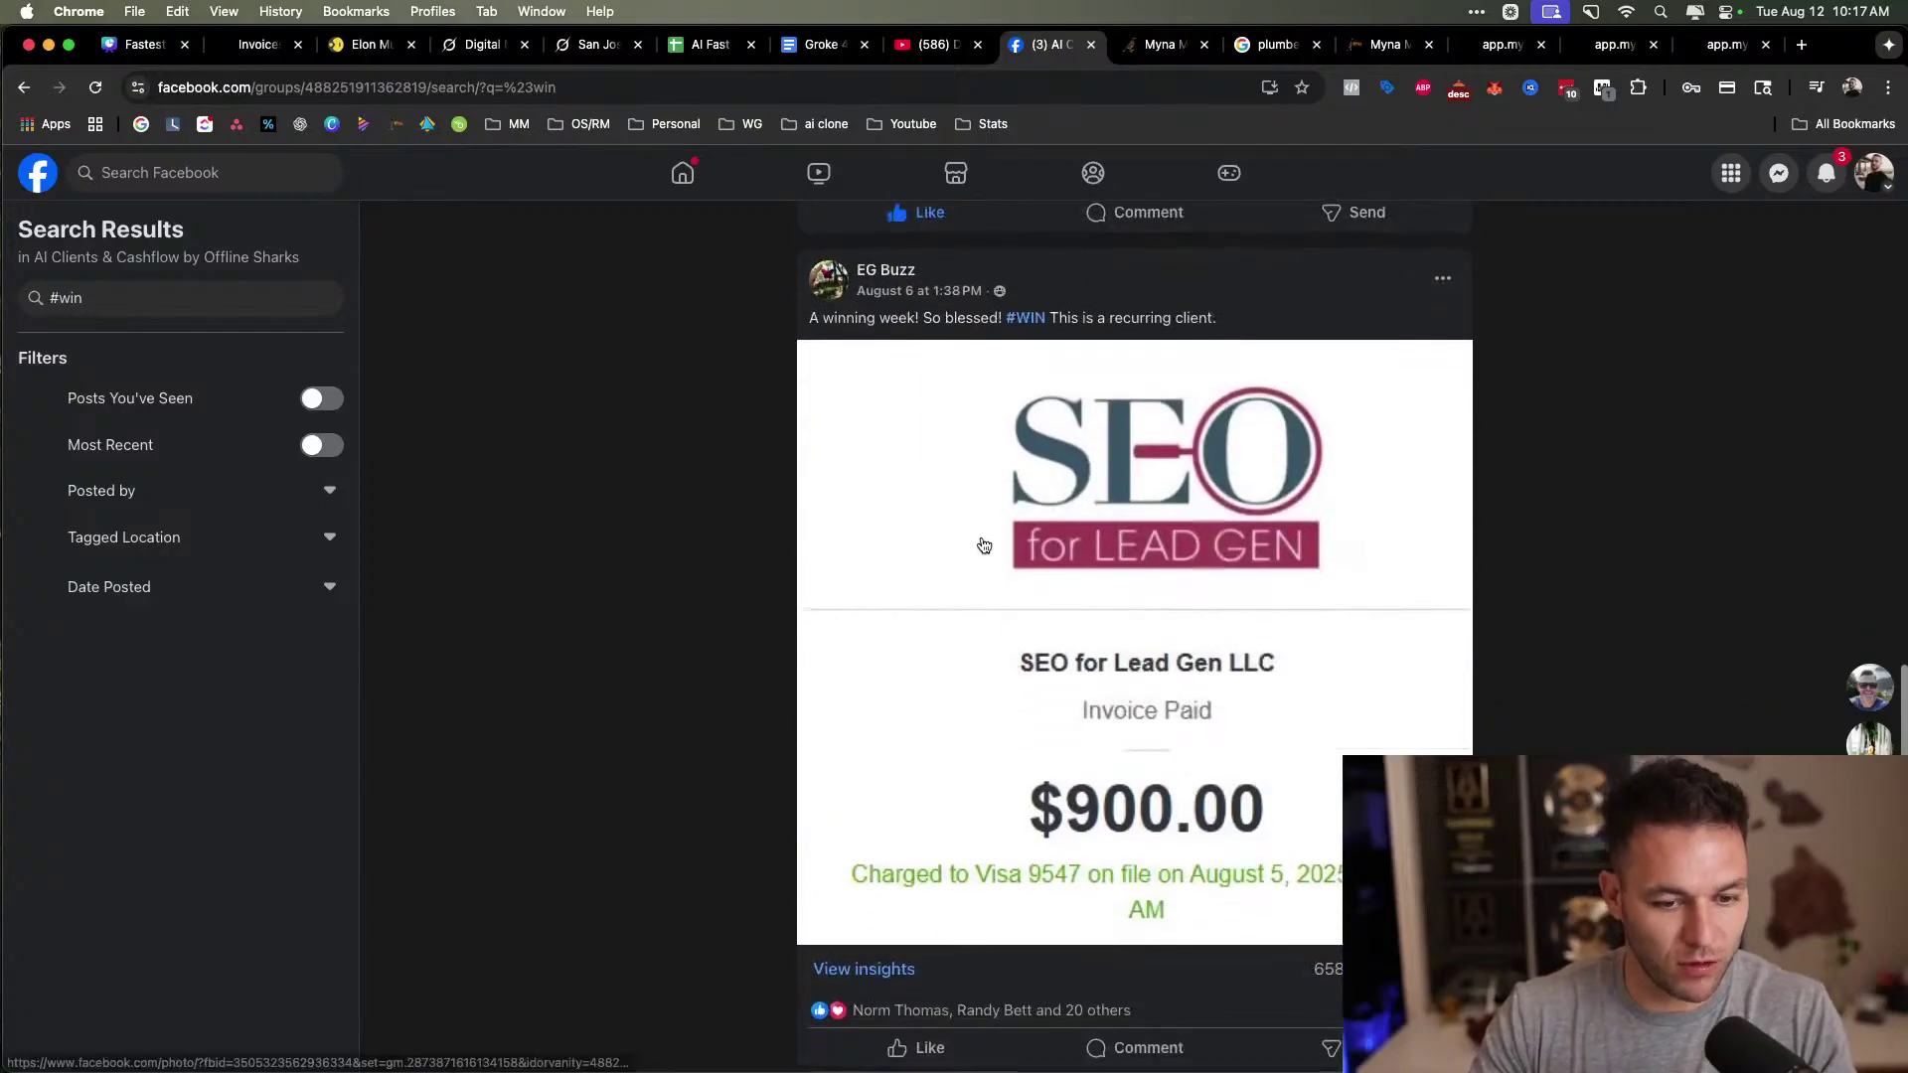
scroll(1014, 521, "down", 5)
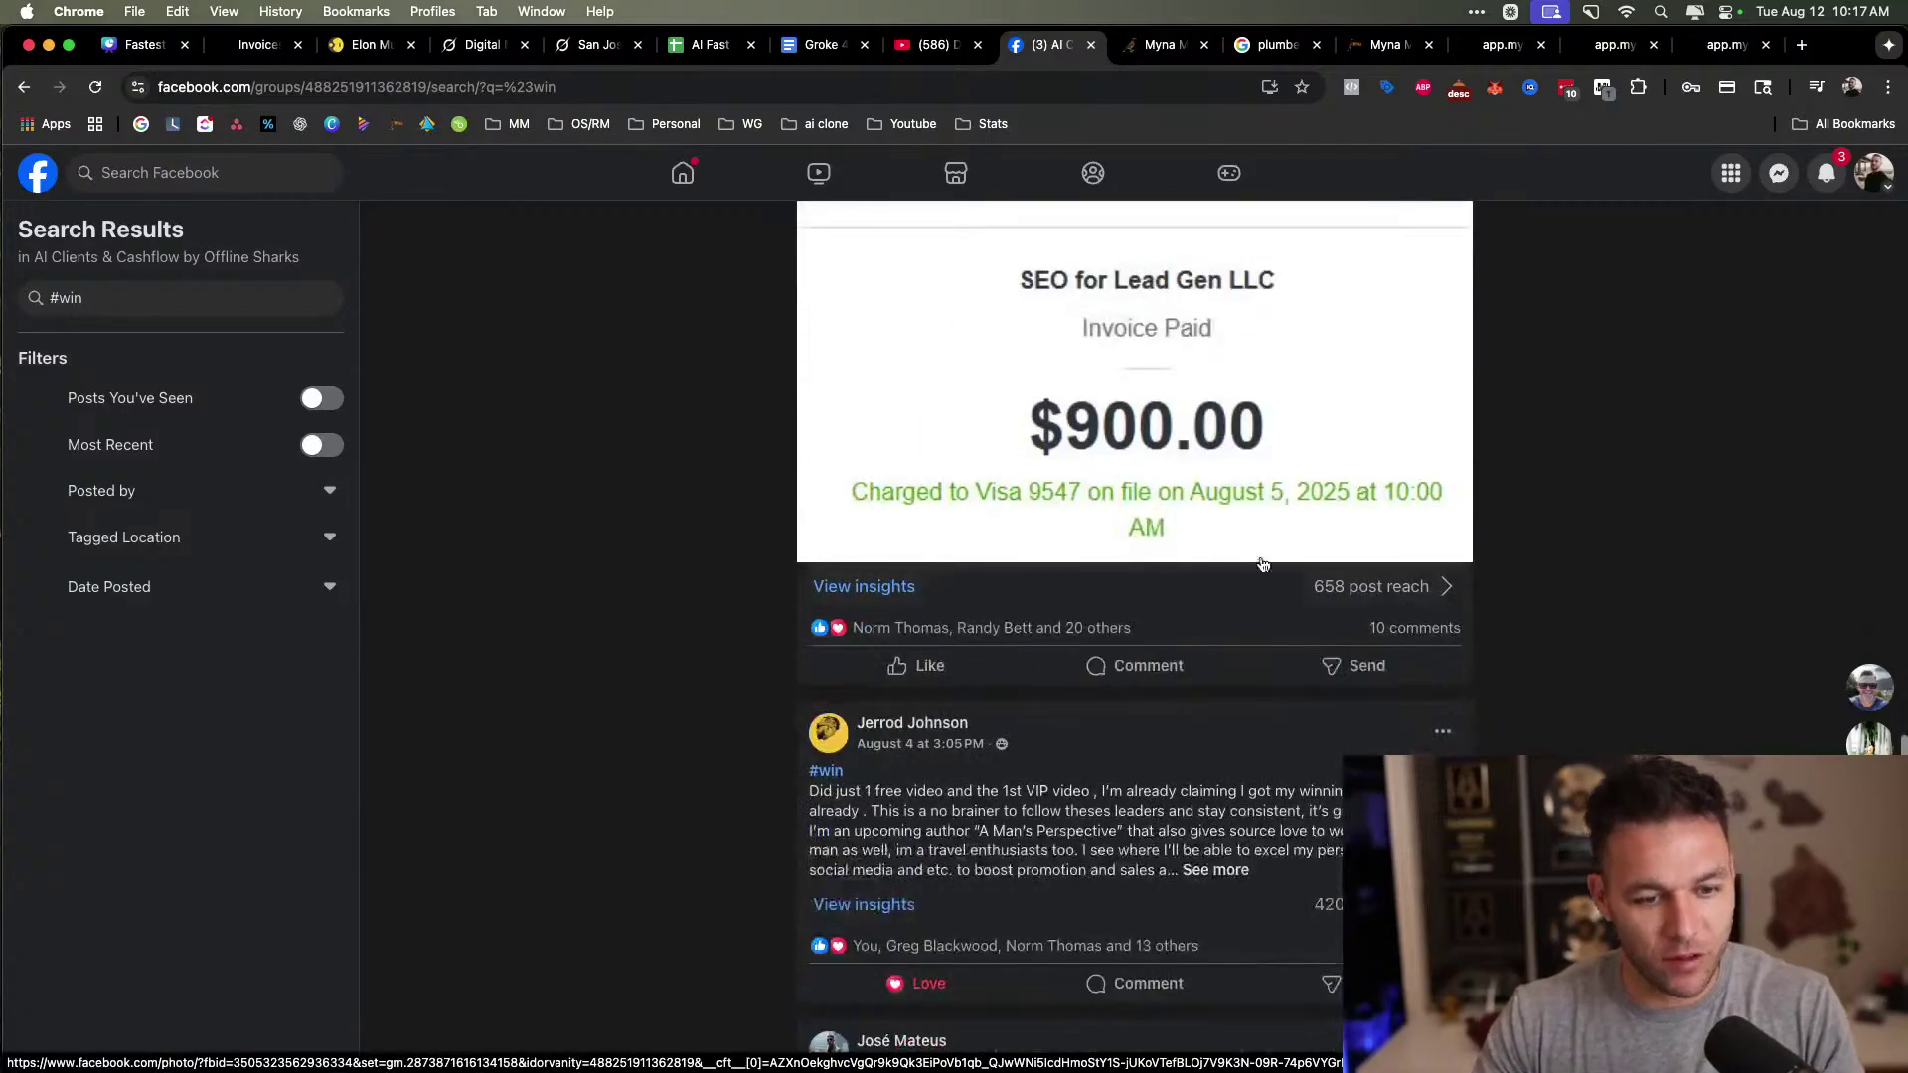
scroll(1095, 546, "down", 10)
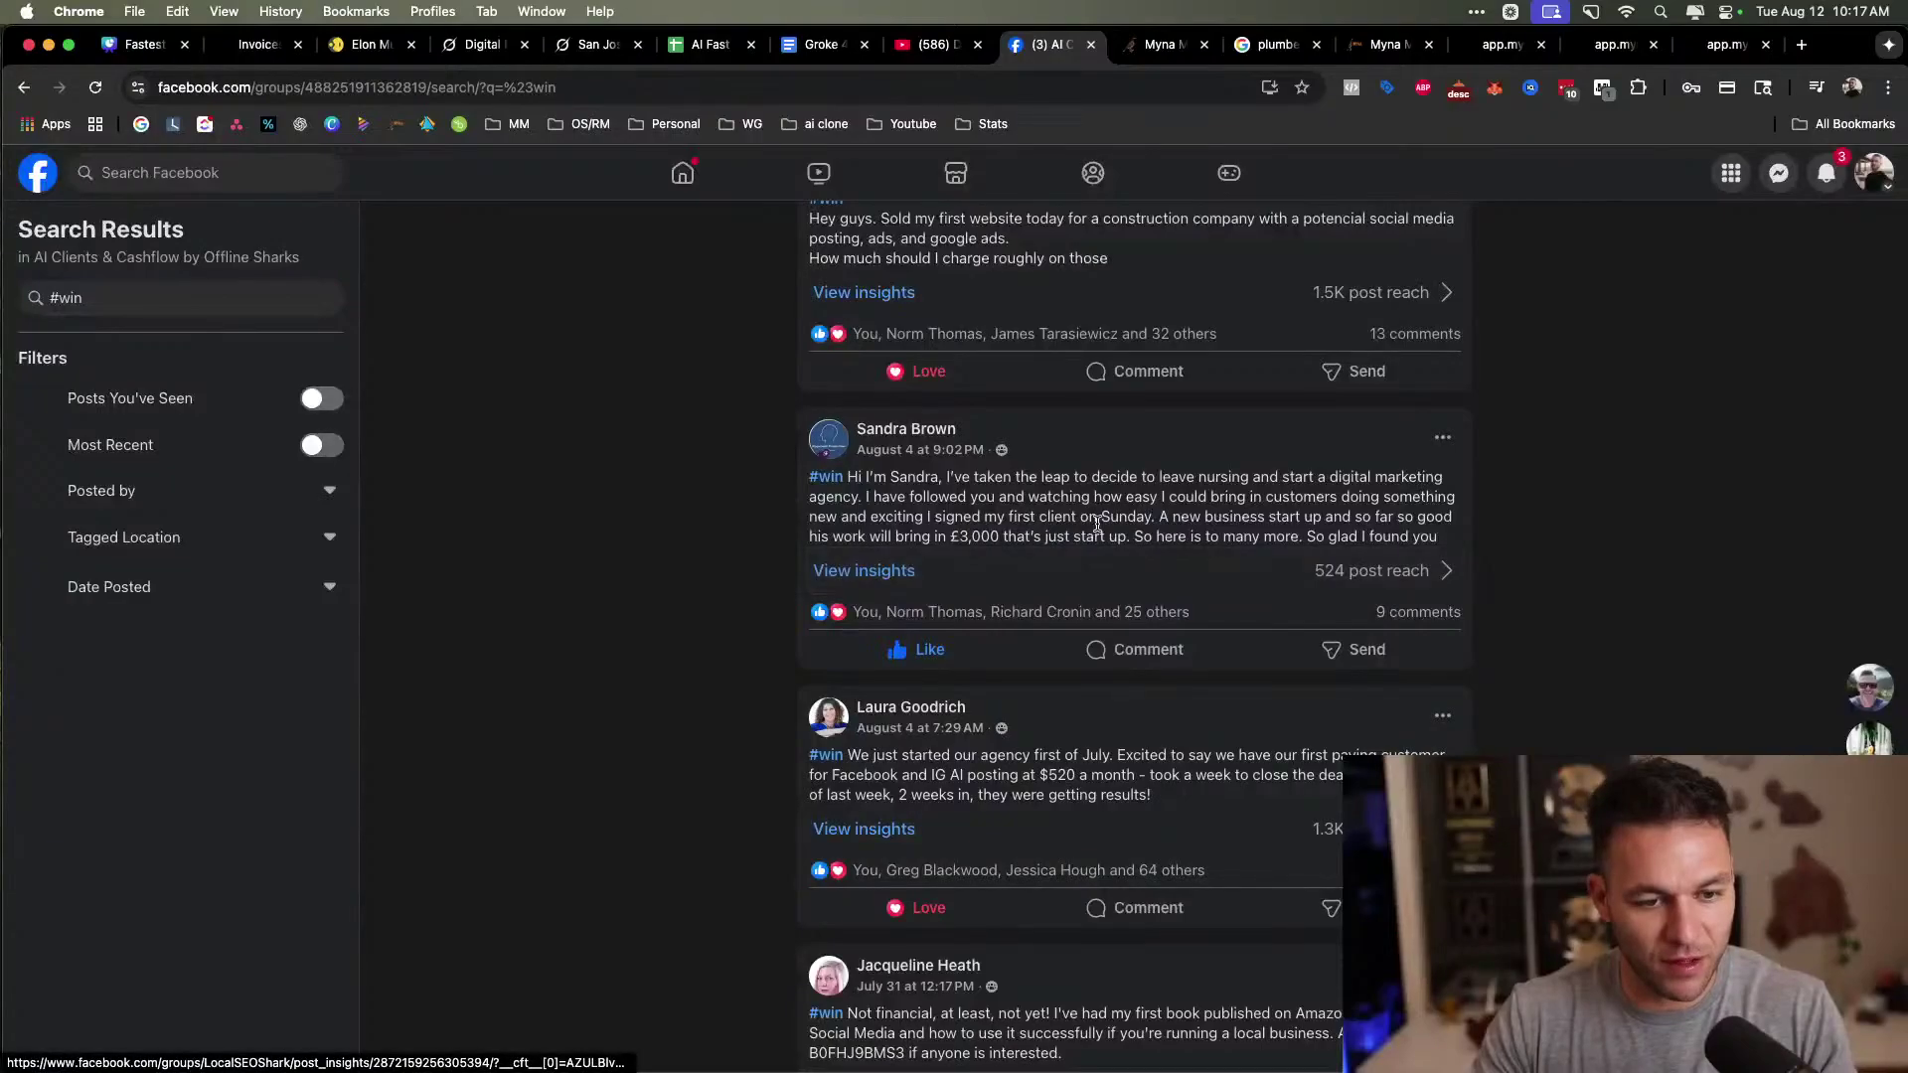
scroll(1074, 514, "down", 5)
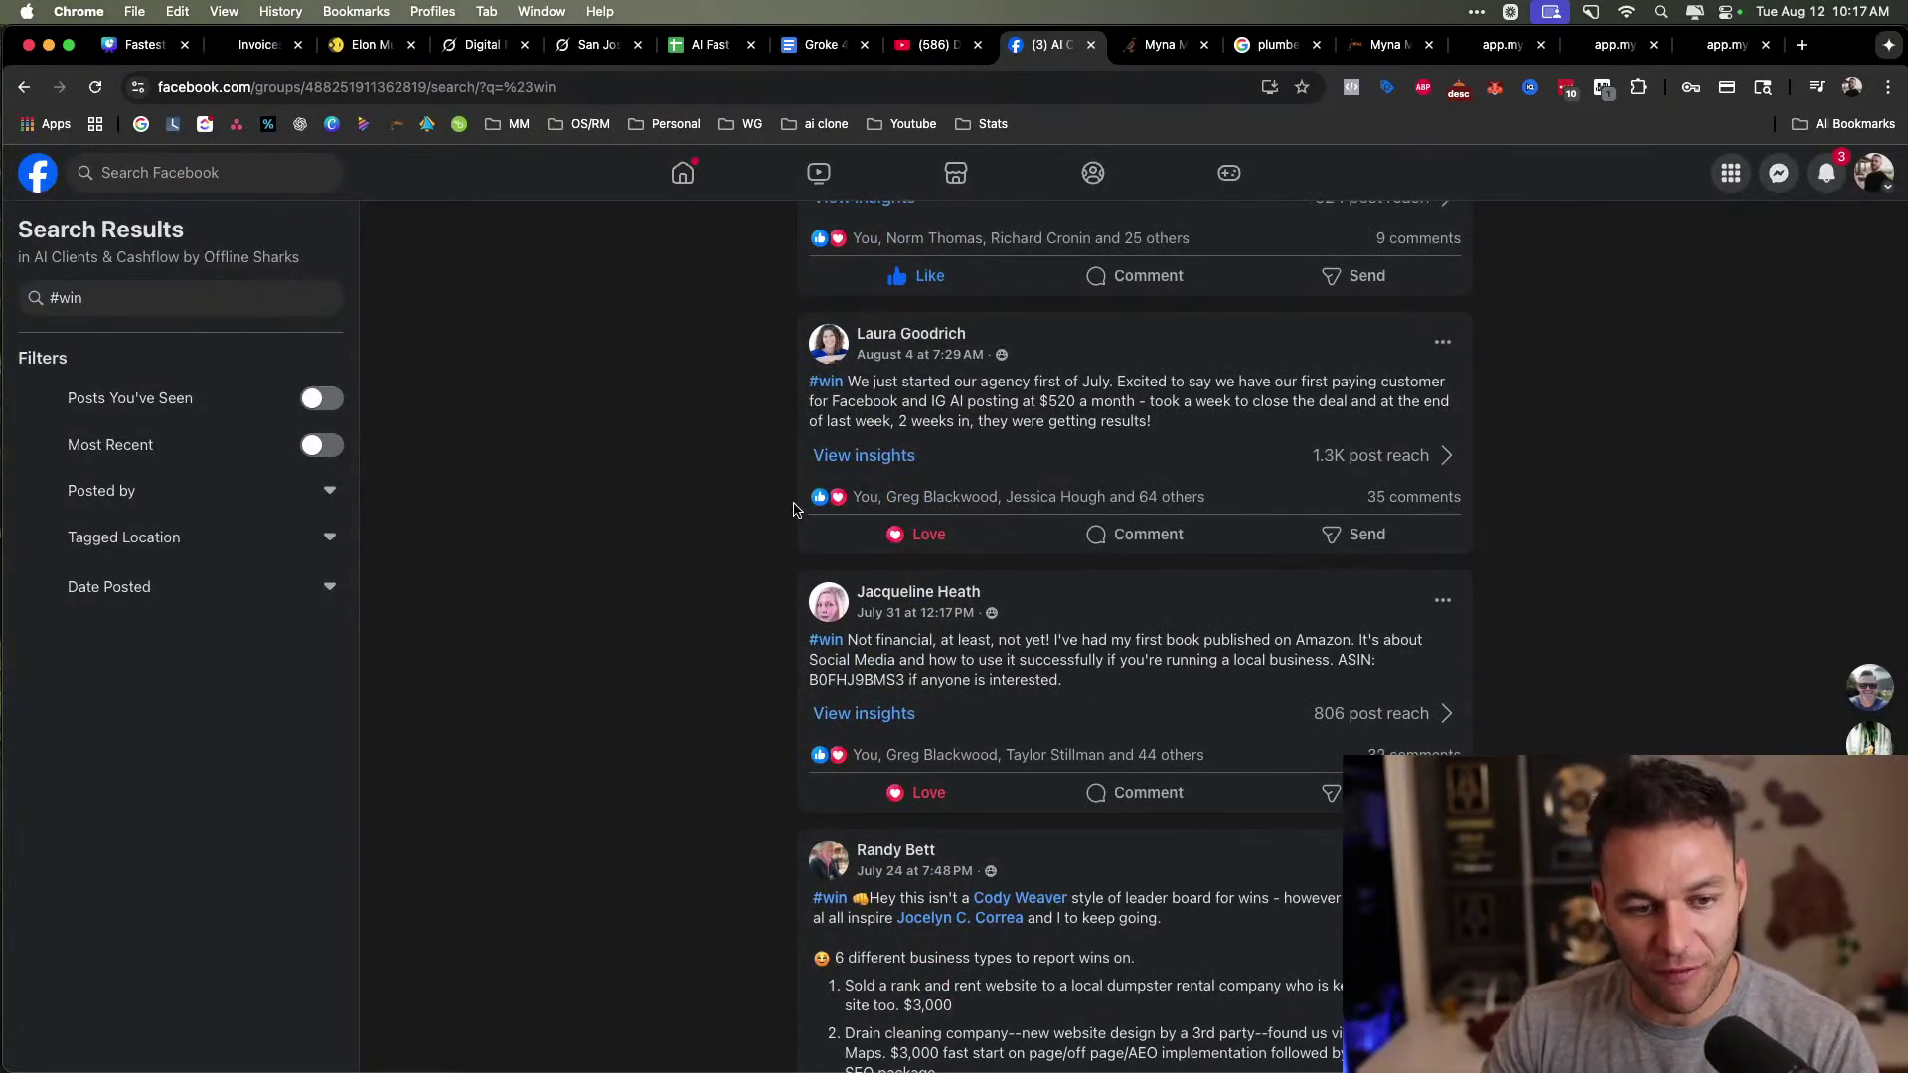
scroll(989, 515, "down", 15)
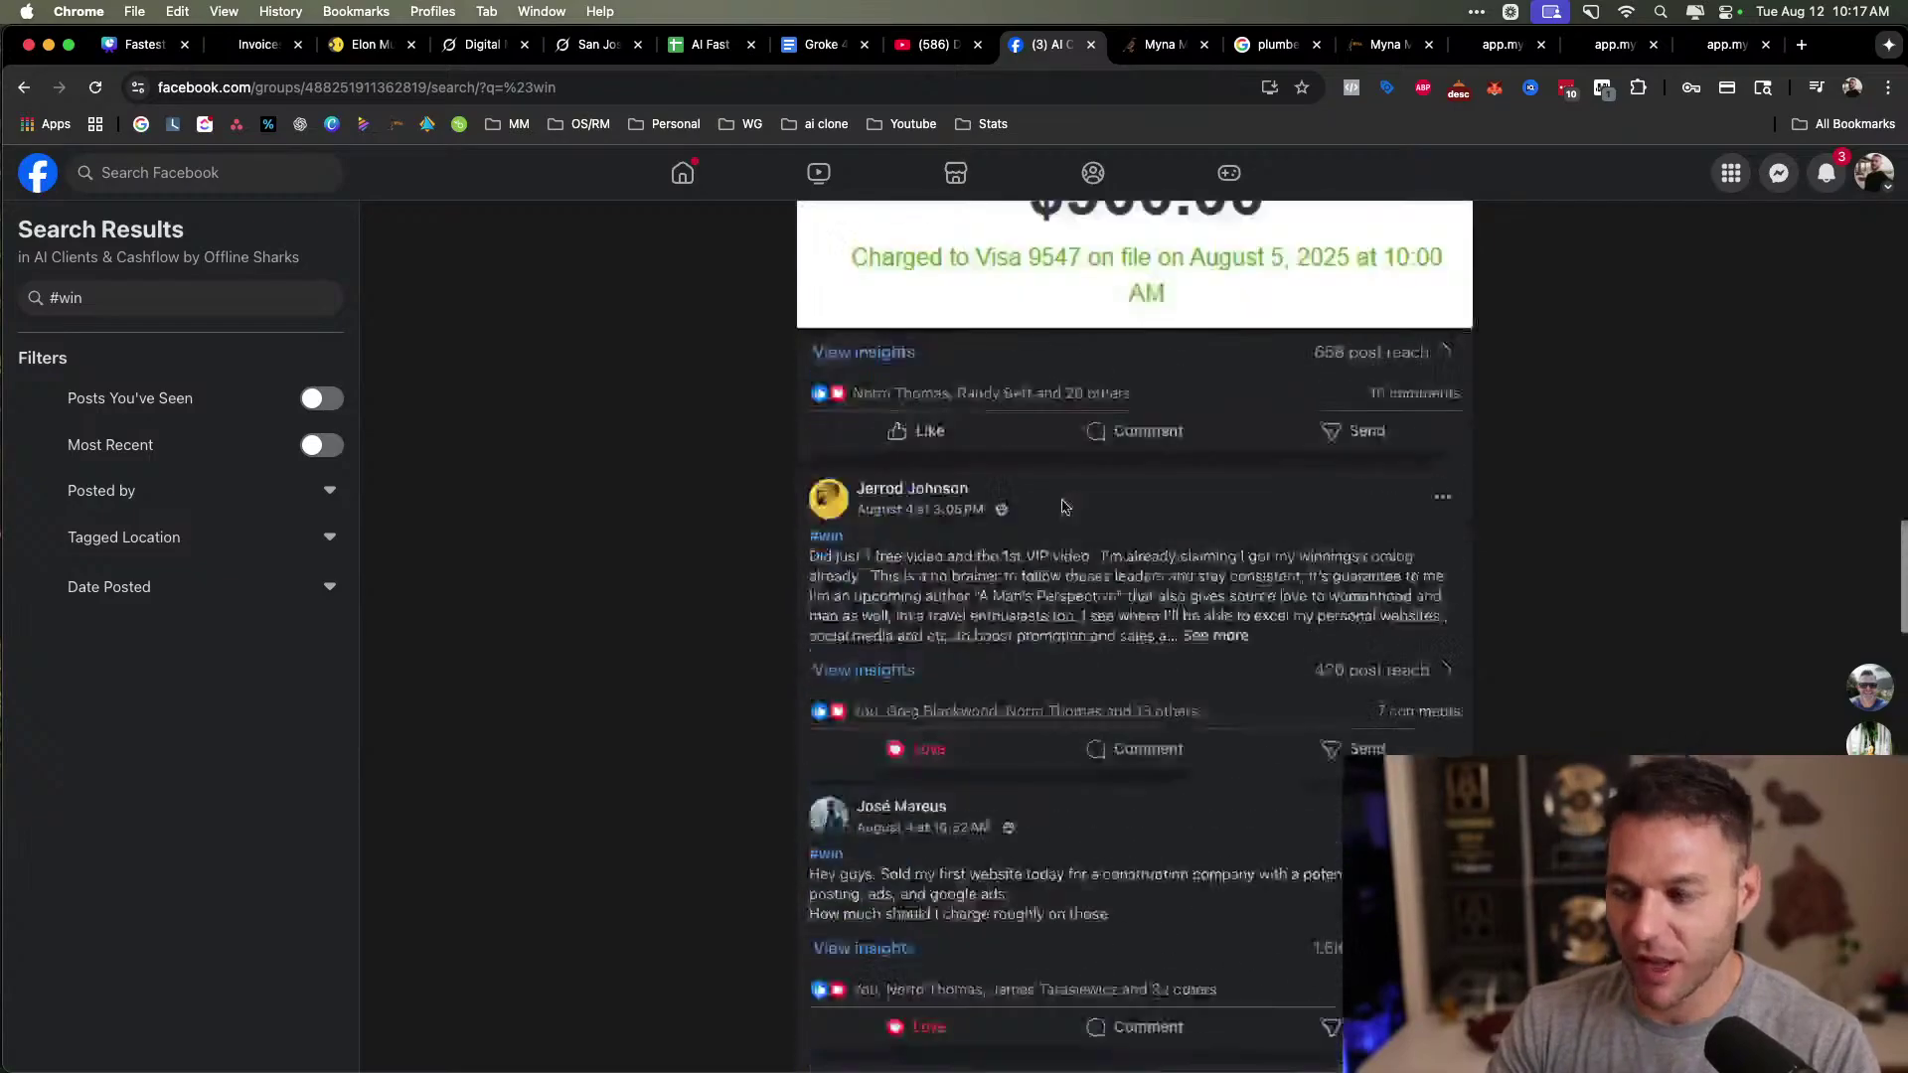
scroll(1079, 510, "down", 12)
scroll(1079, 510, "up", 3)
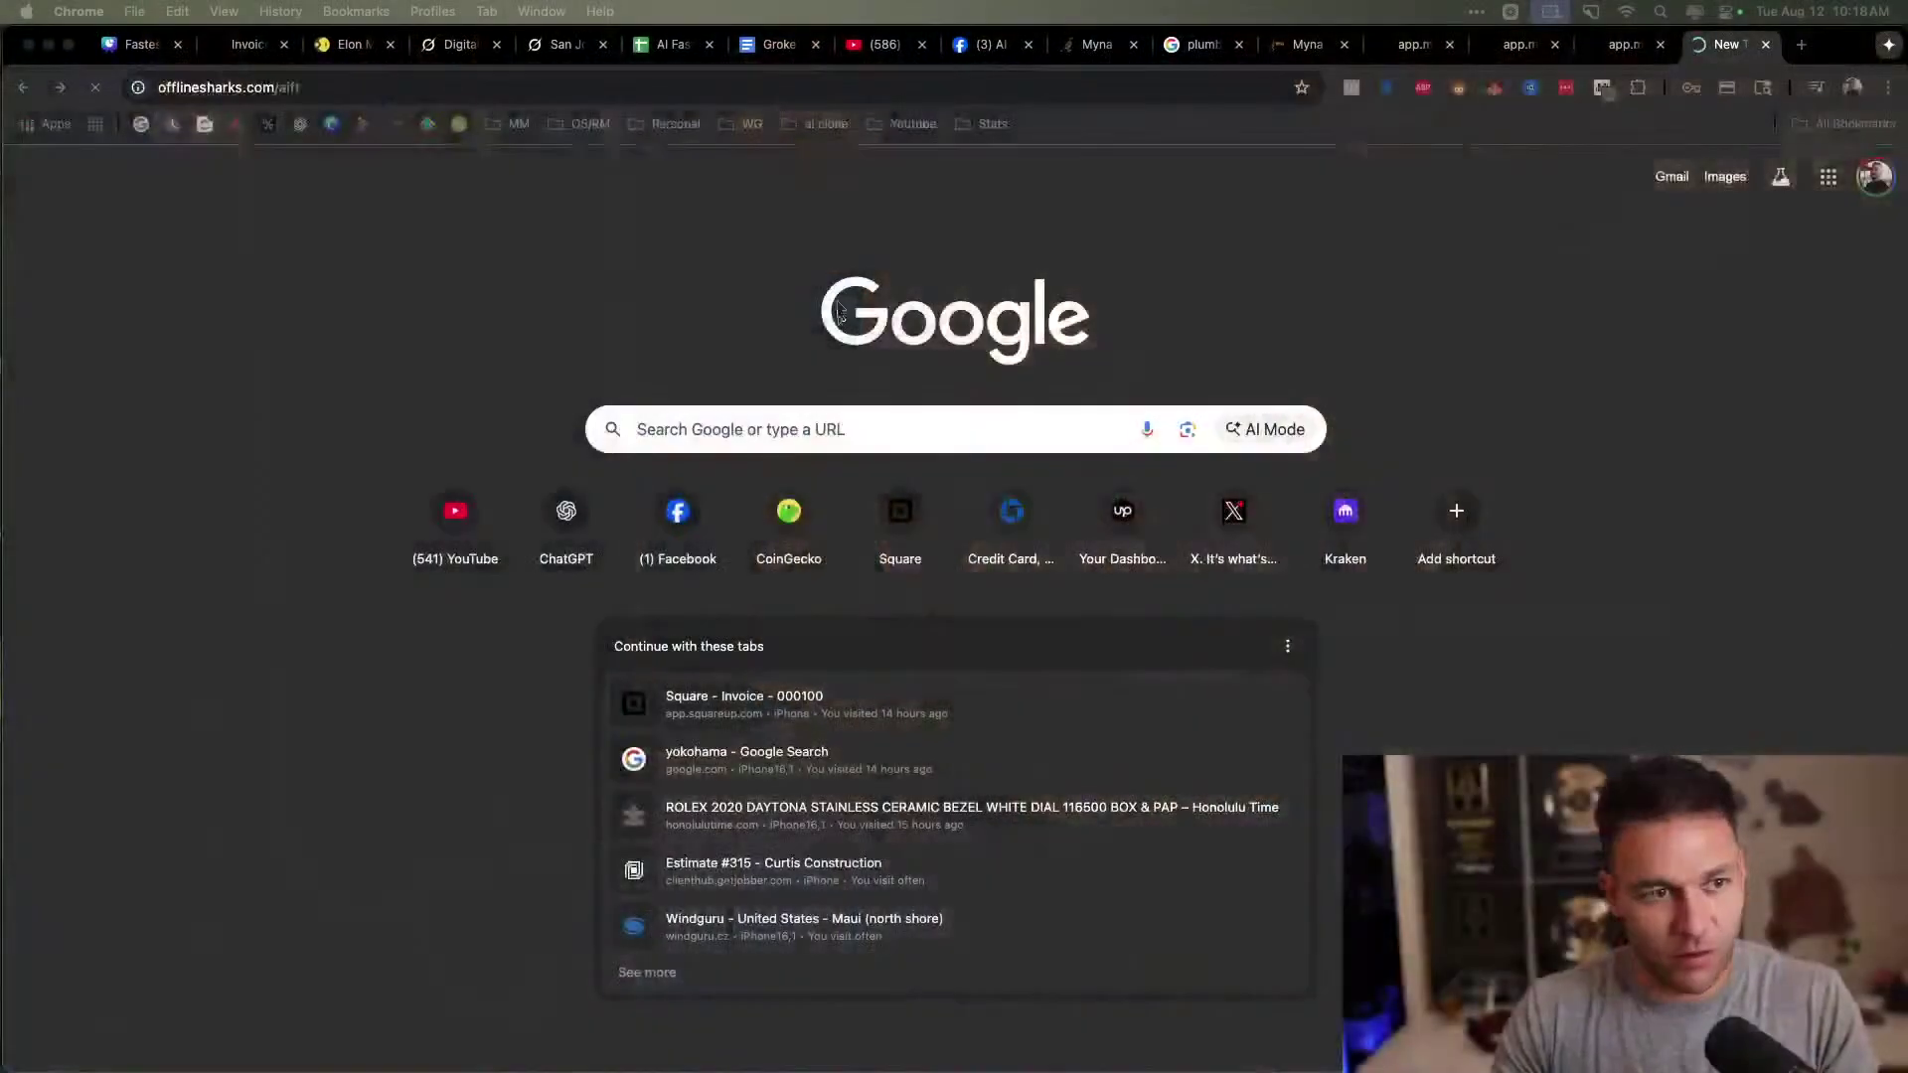
Open offlinesharks.com/aift in the browser and look through the AI Agency Fast Track landing page.
left_click(266, 89)
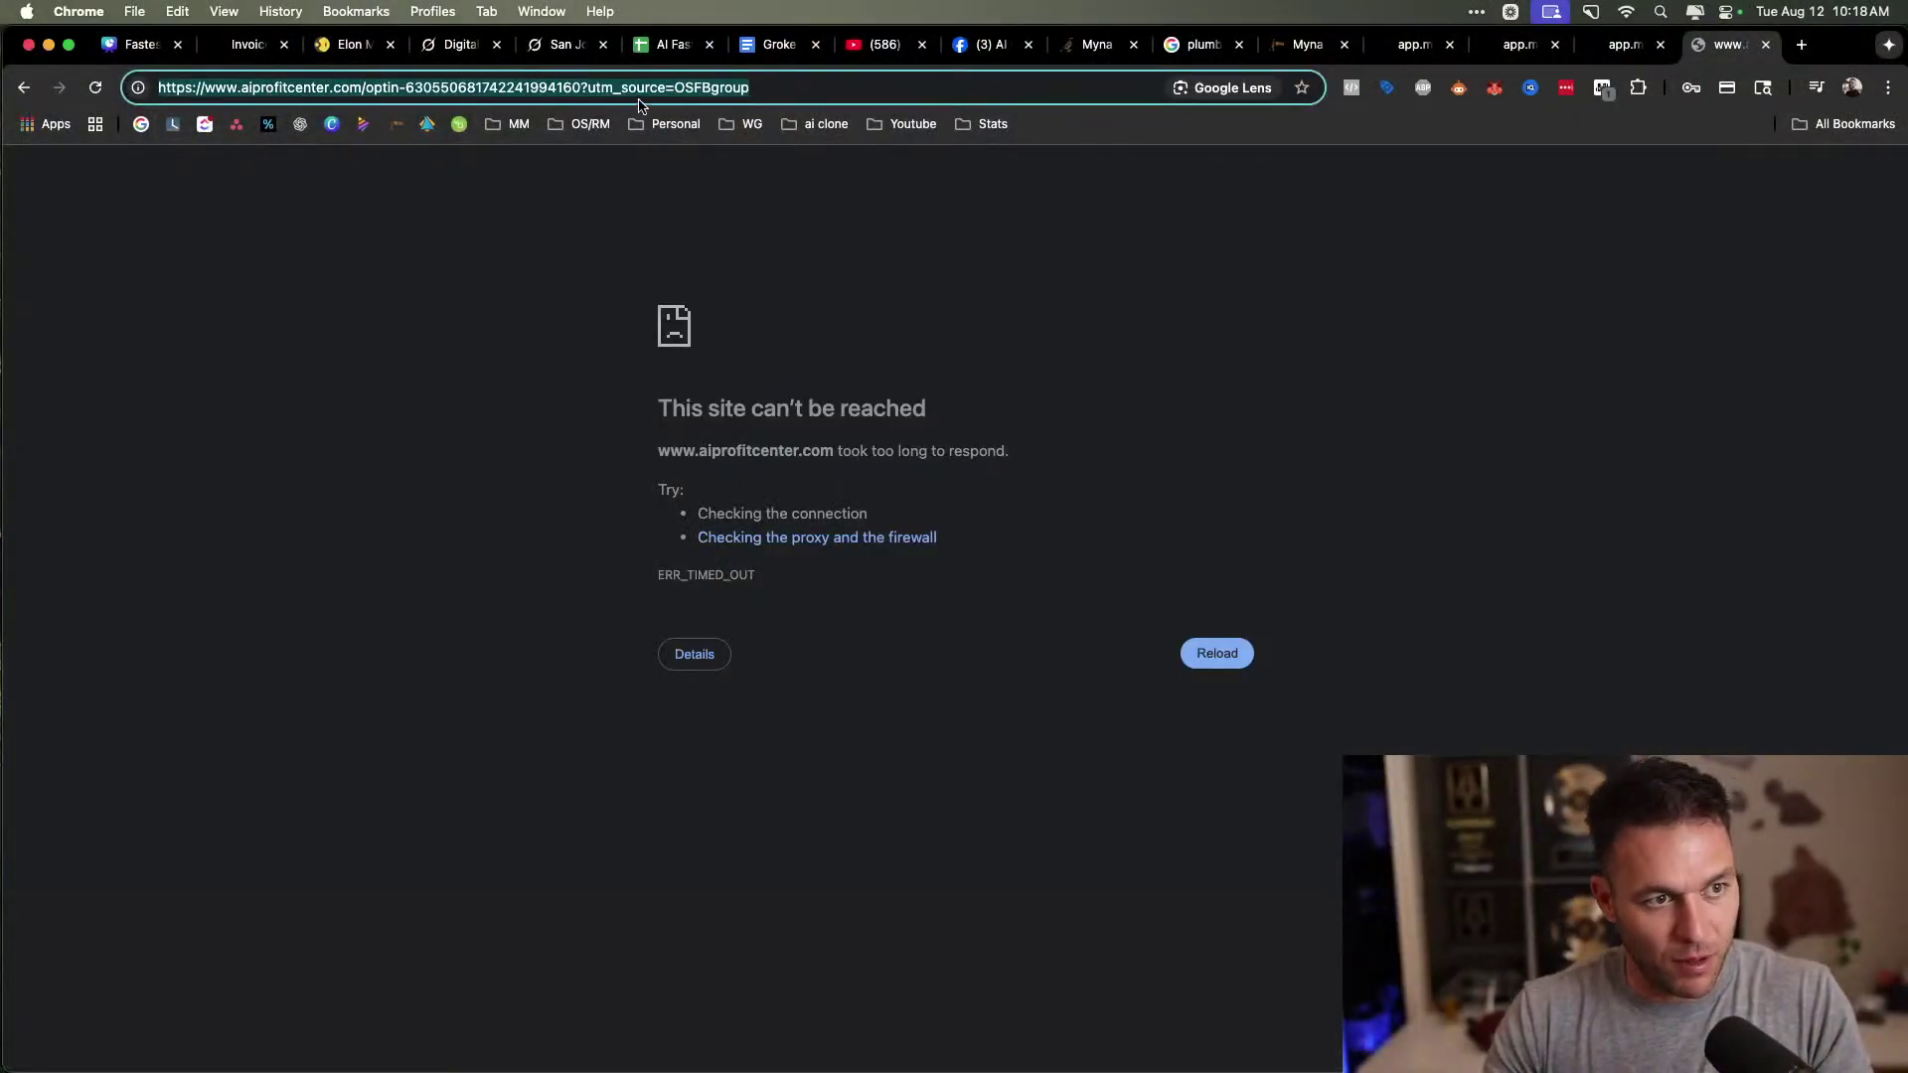
type("offlinesharks.com")
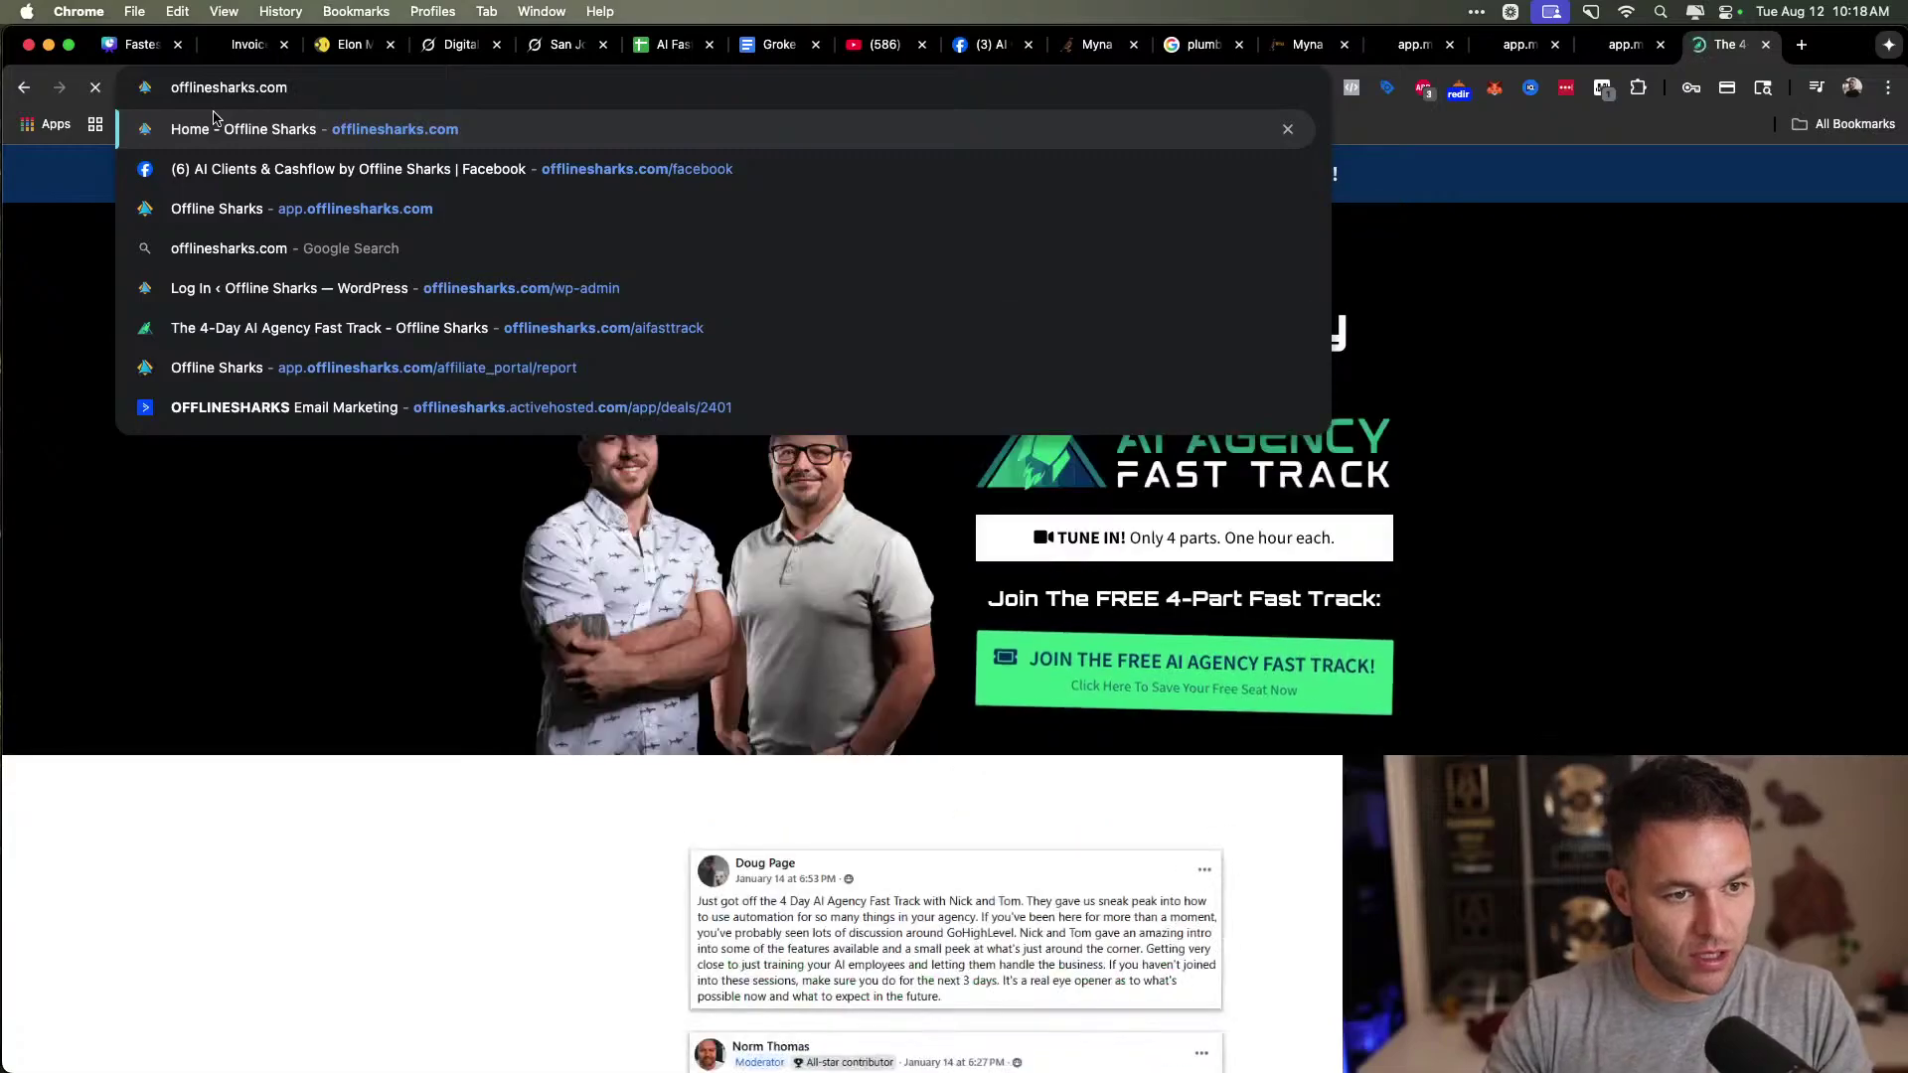
type("/aift")
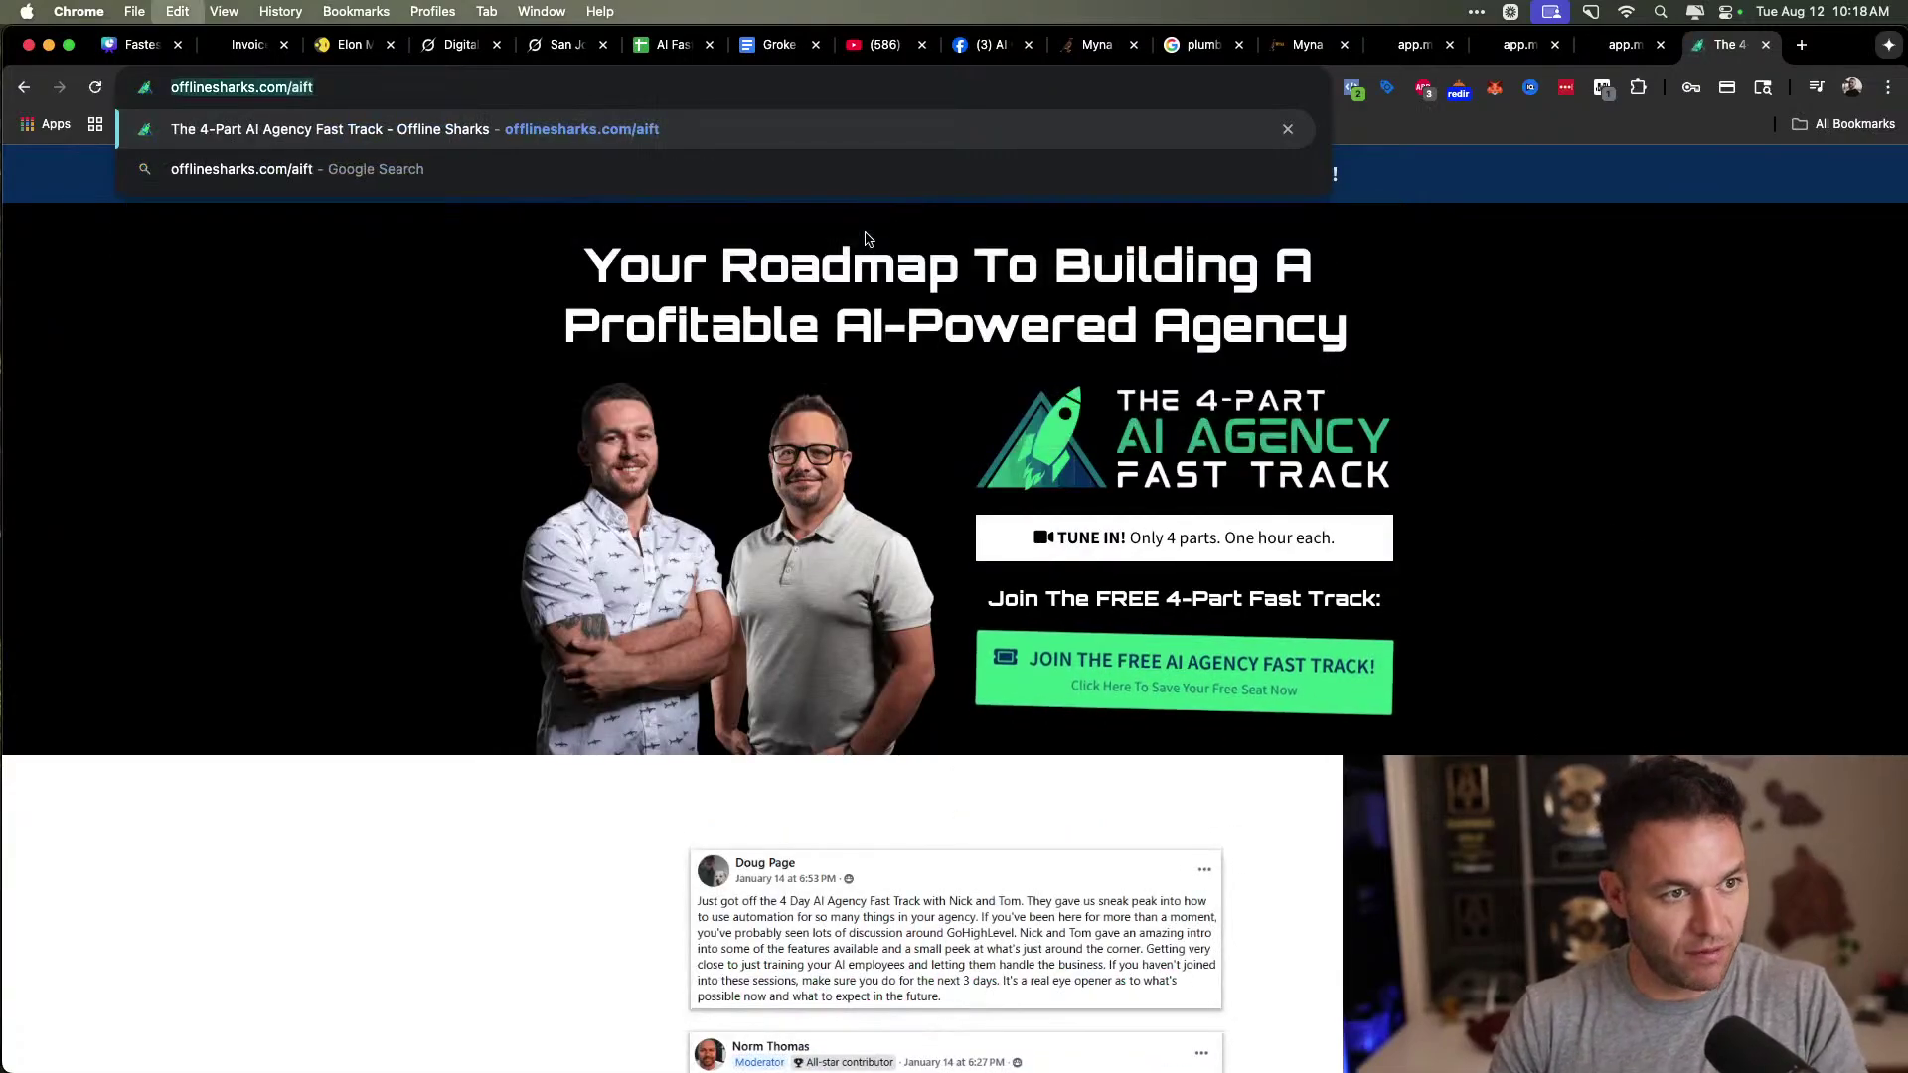
key("Return")
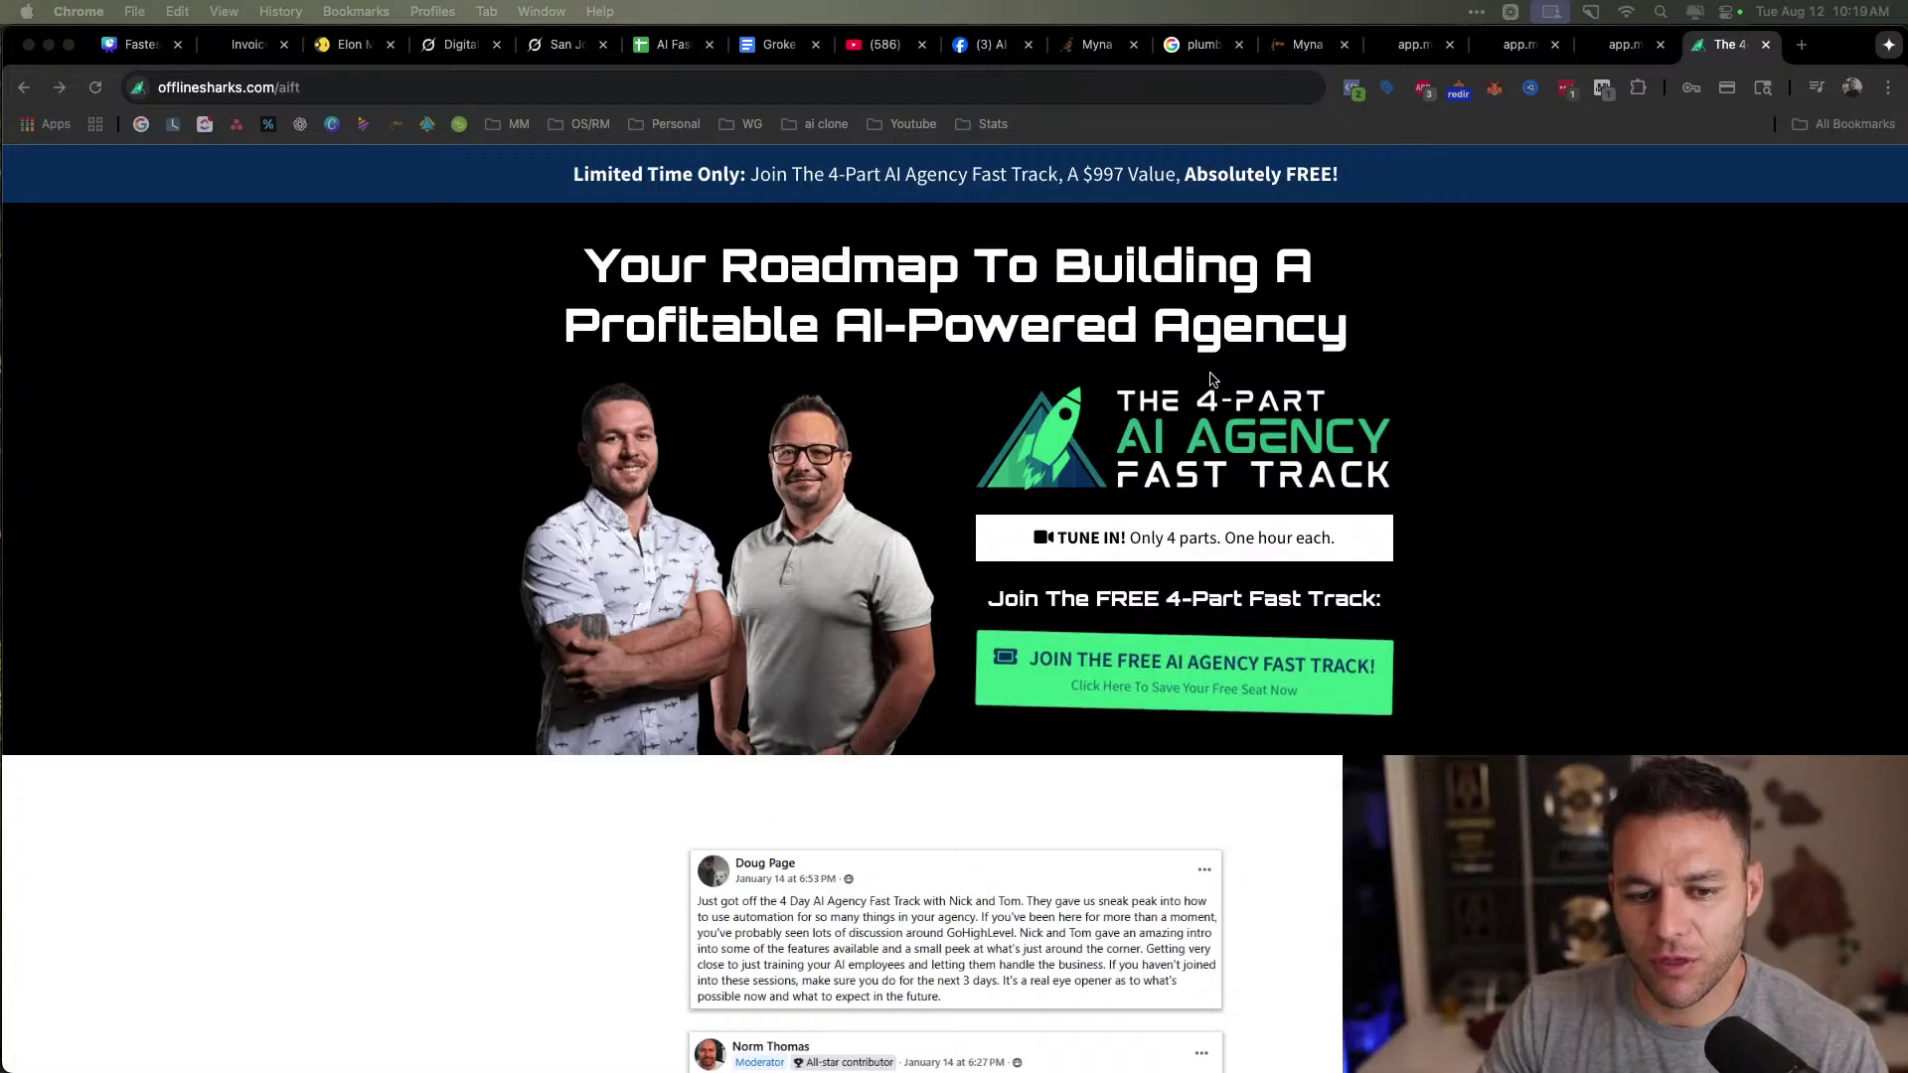
scroll(1210, 379, "down", 20)
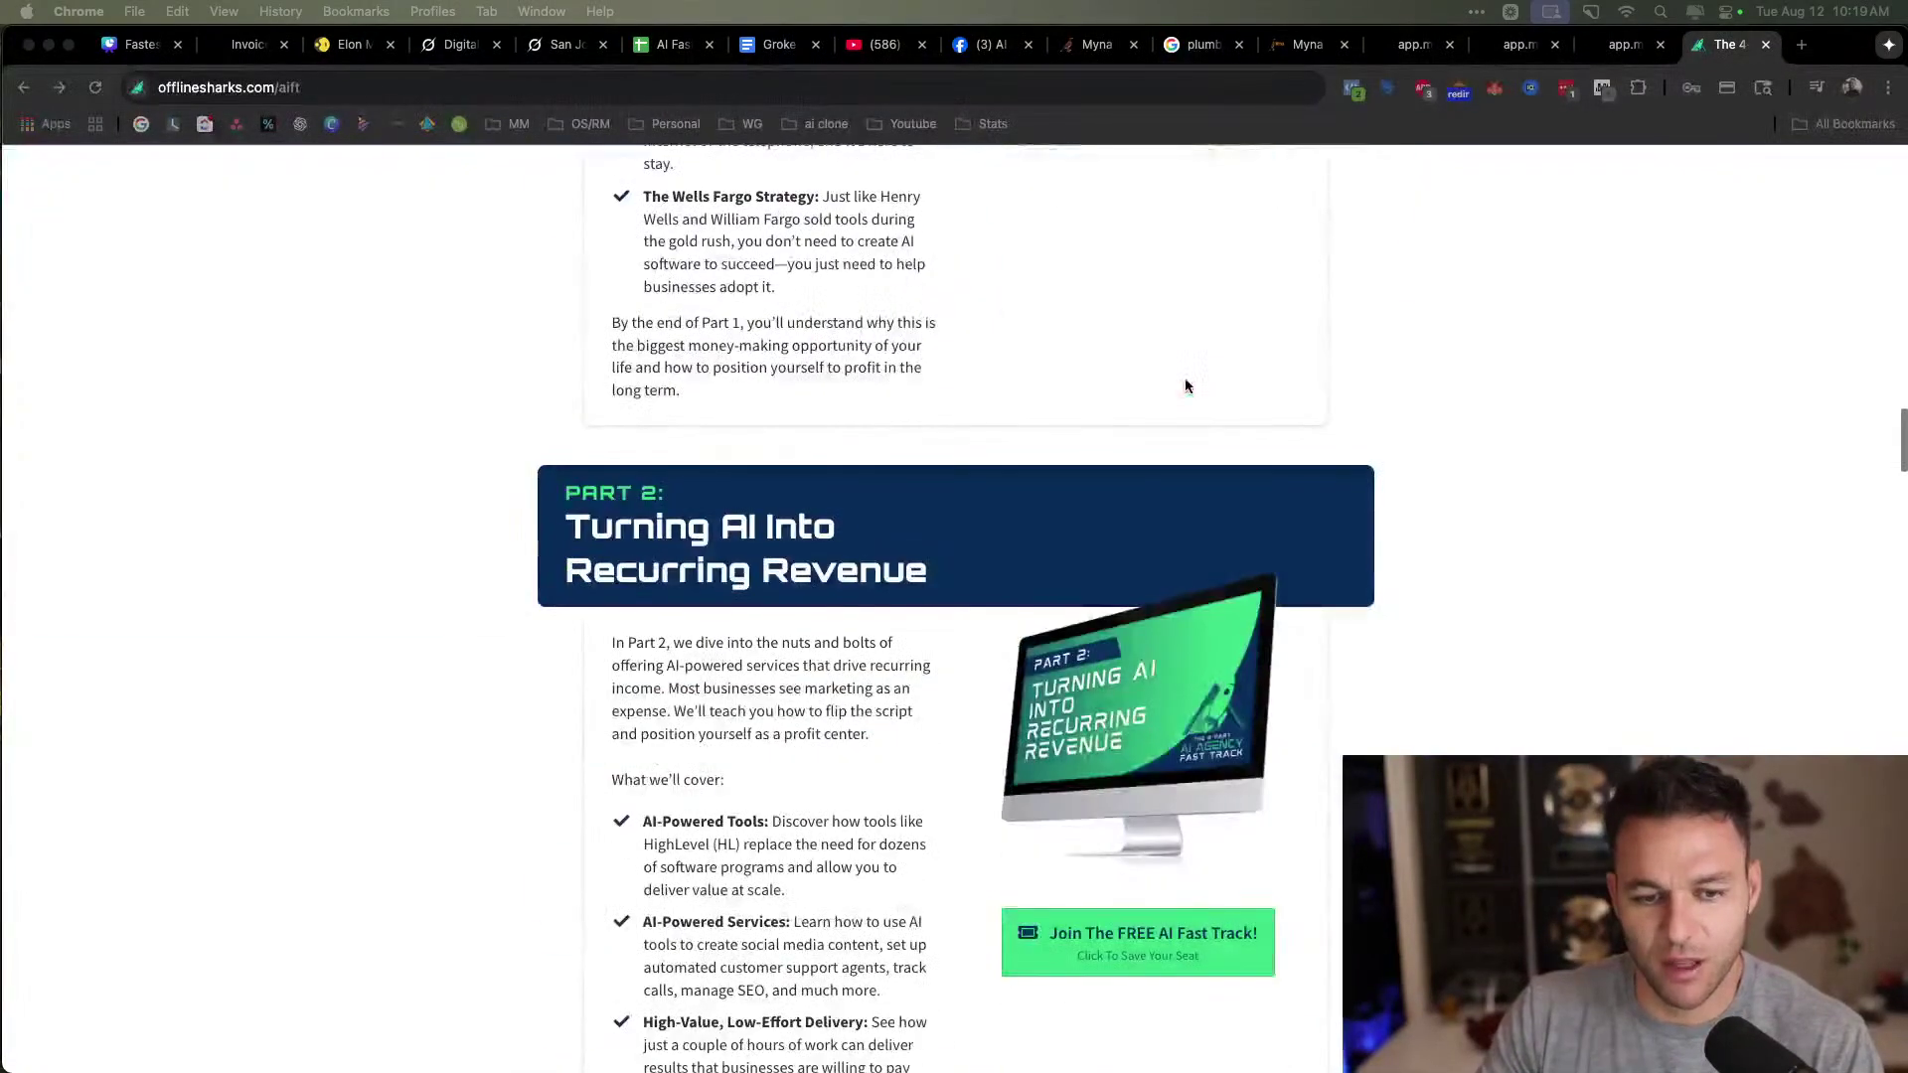
scroll(1185, 385, "up", 20)
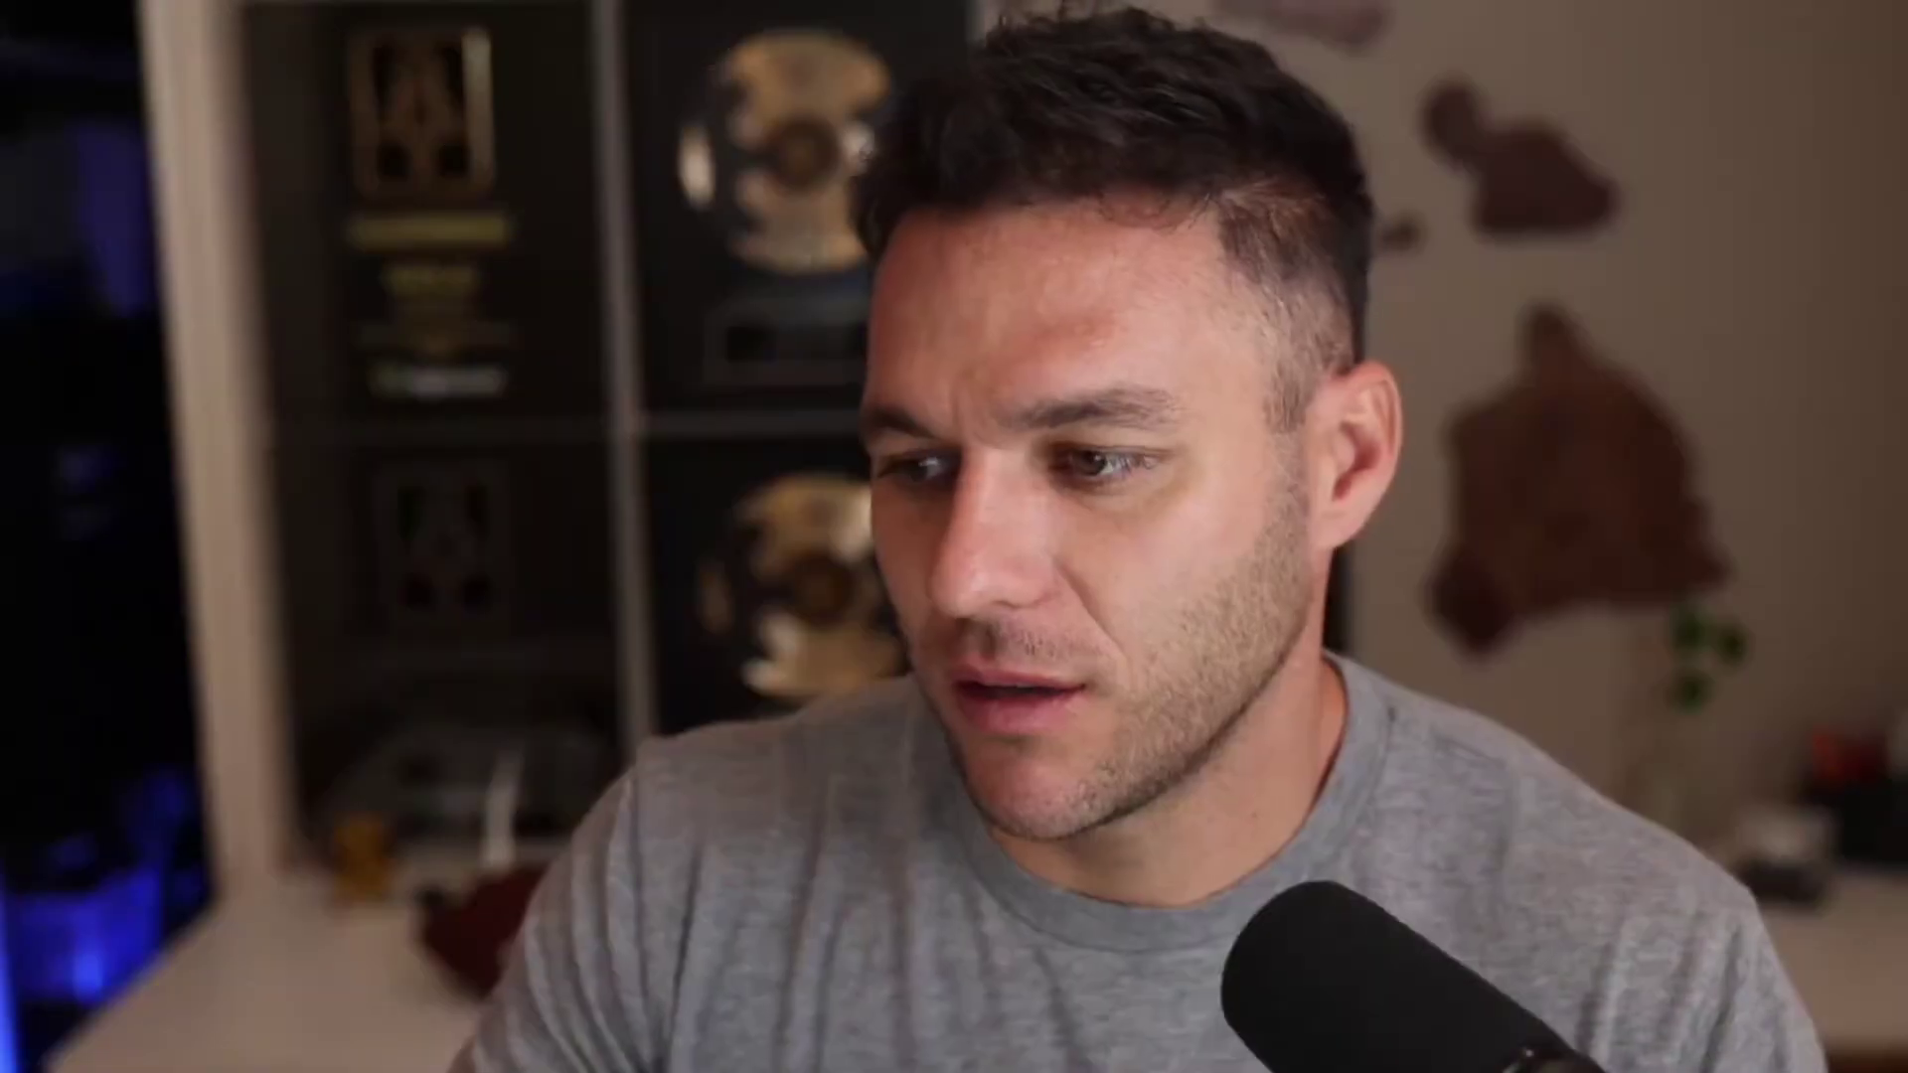